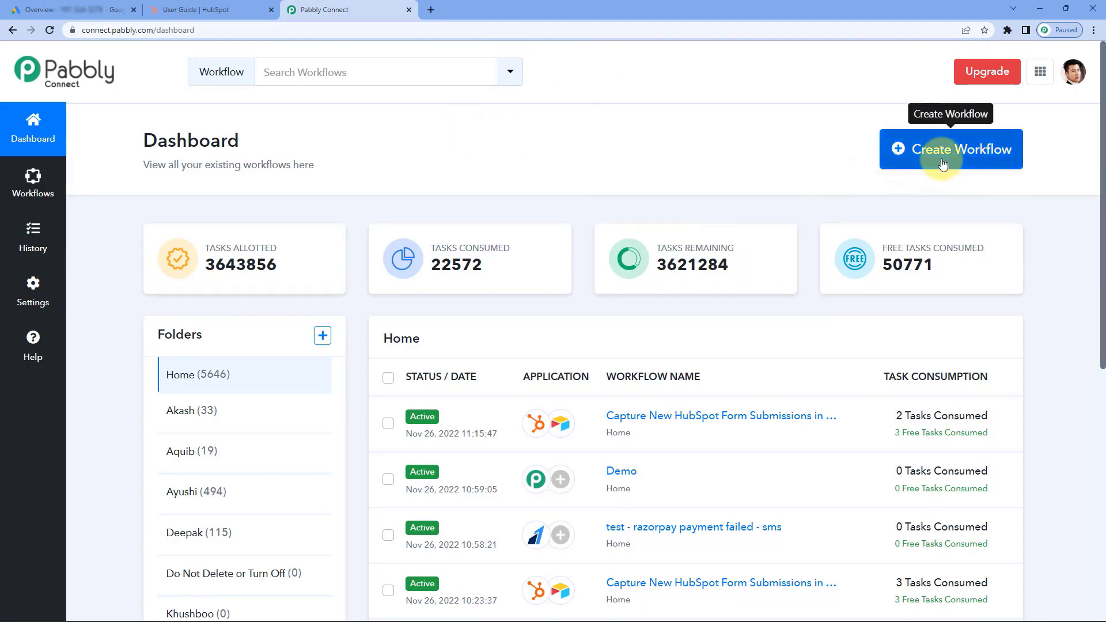
Create a new workflow named 'Google Ads to HubSpot'
click(942, 164)
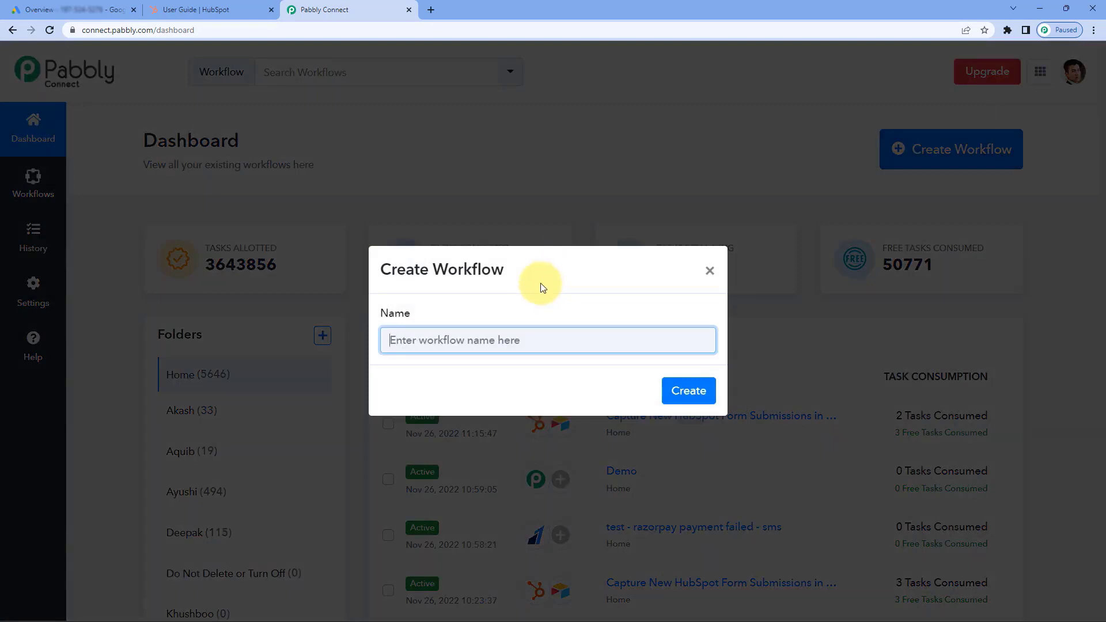
text(Google Ads)
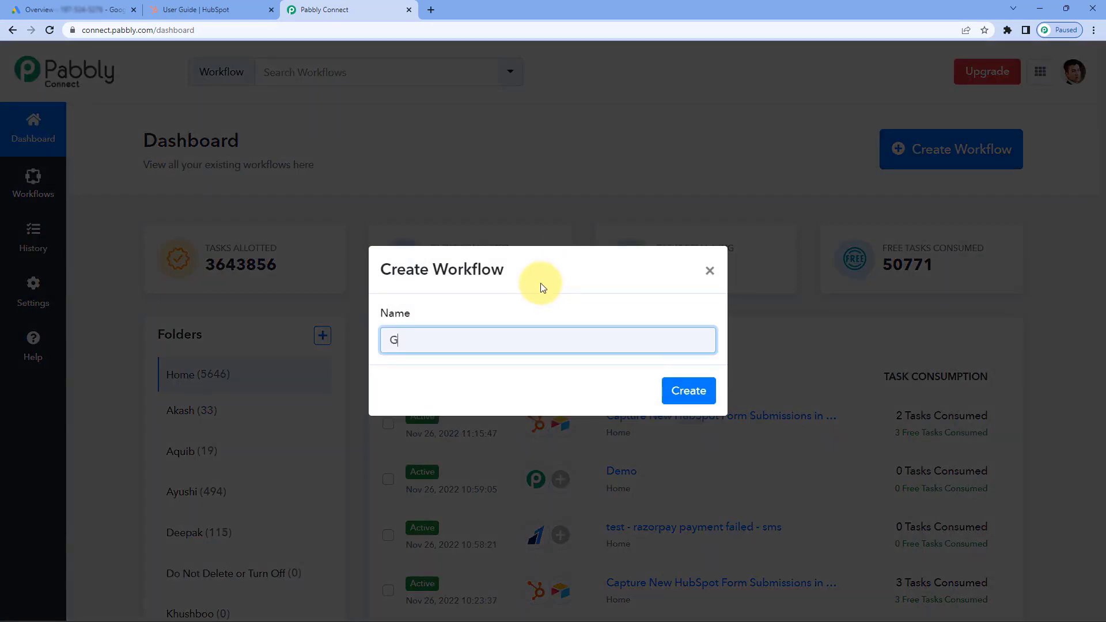
text( to HubSpot)
click(677, 396)
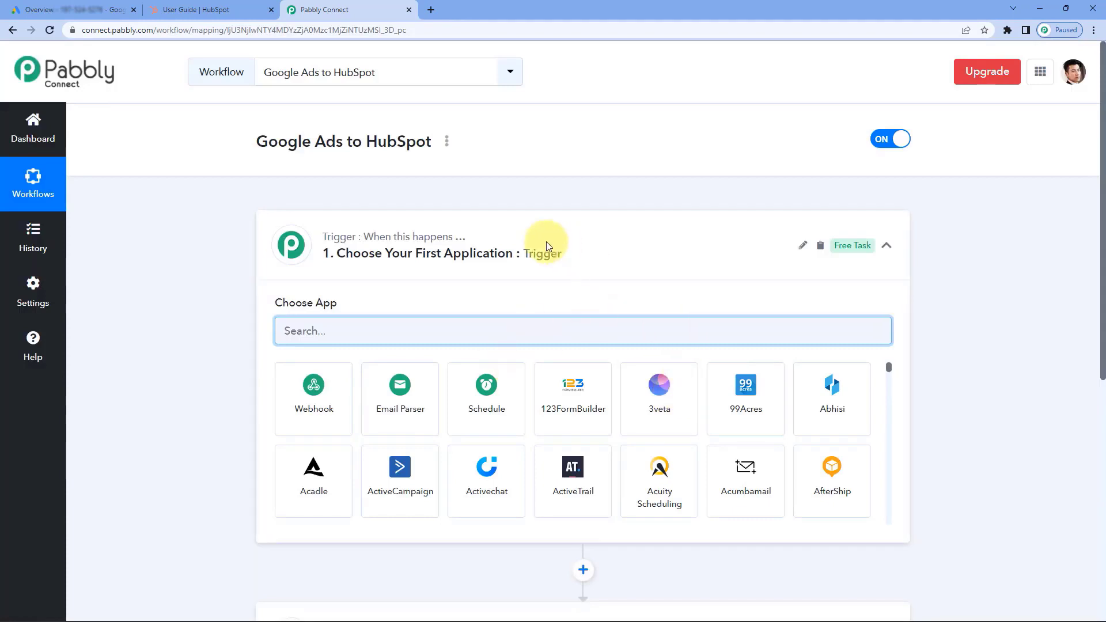
Search the trigger step's app list for Google Ads
click(546, 241)
scroll(208, 228, down, 1)
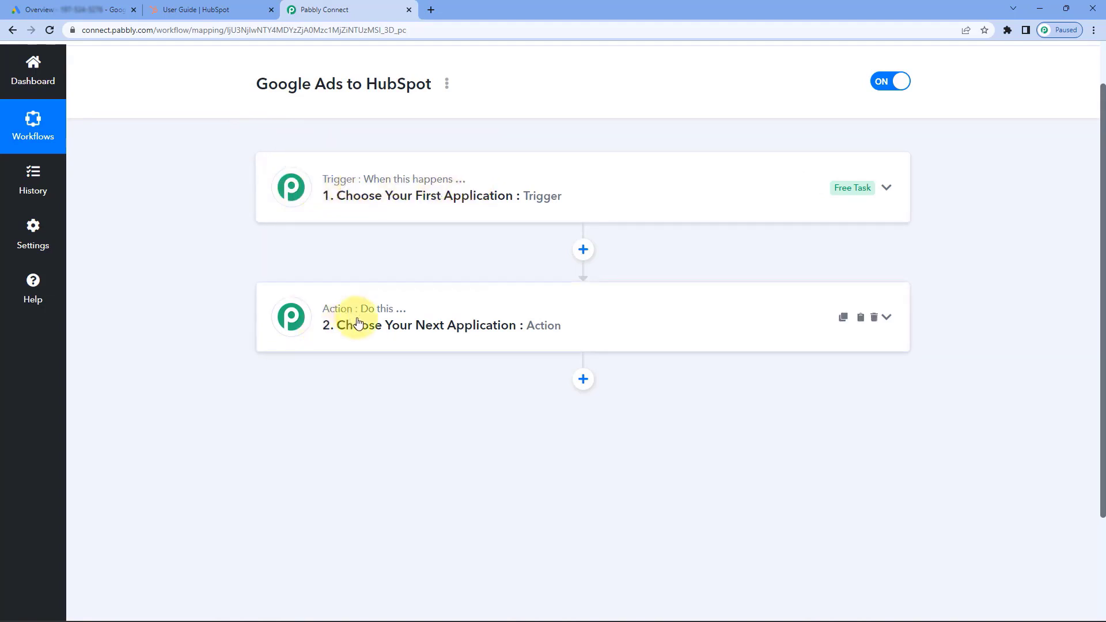
click(531, 168)
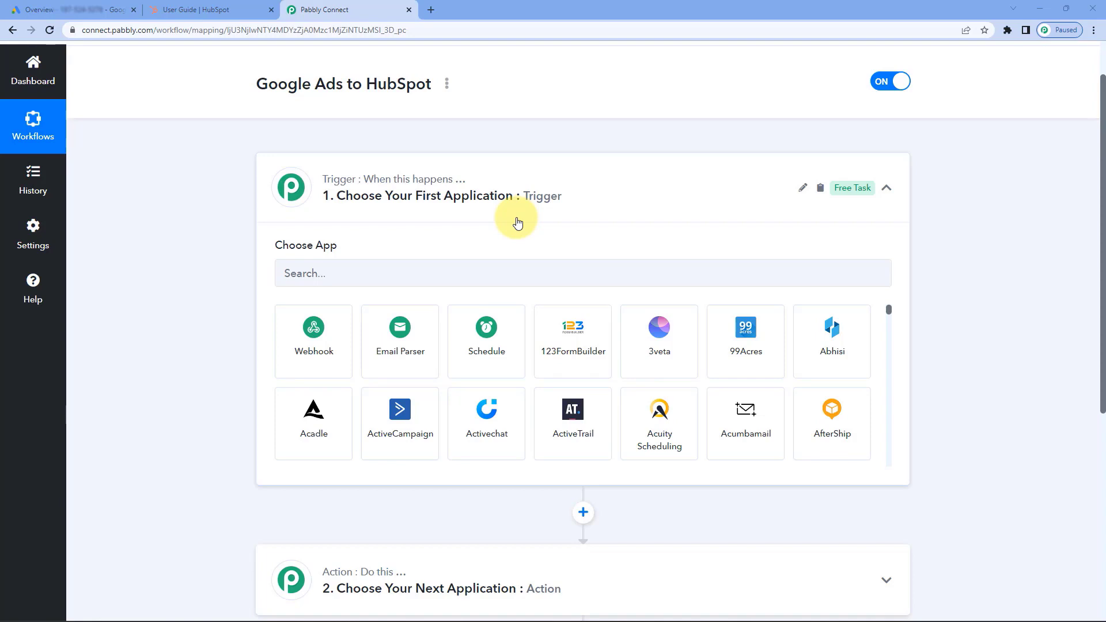
scroll(249, 214, down, 1)
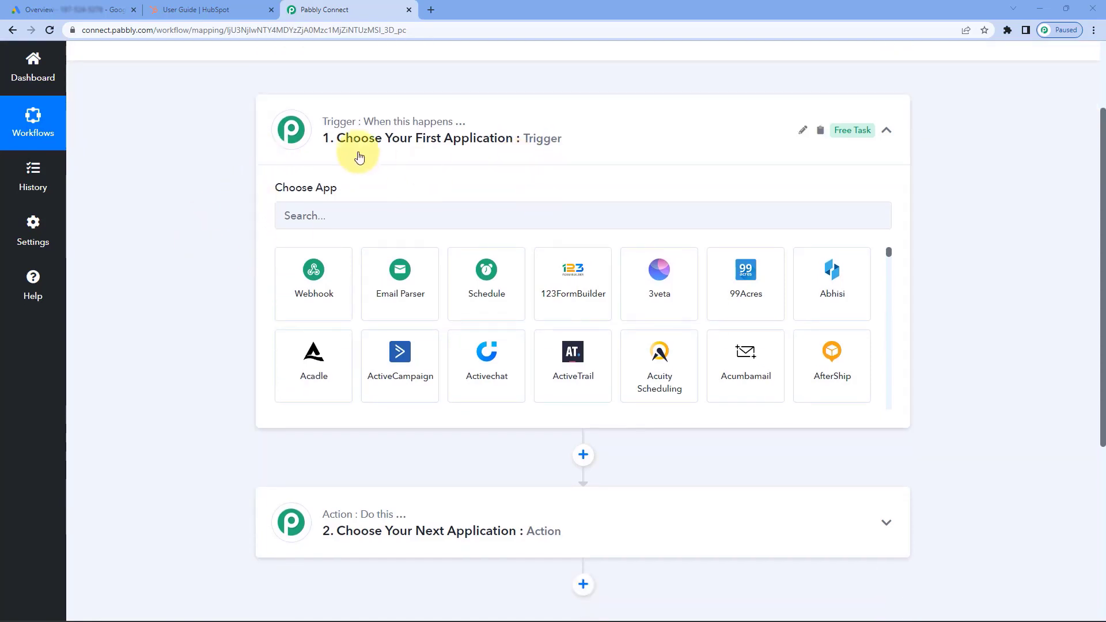
click(356, 214)
text(Google Ads)
Set the trigger to Google Ads with the New Lead Form Entry event
click(313, 272)
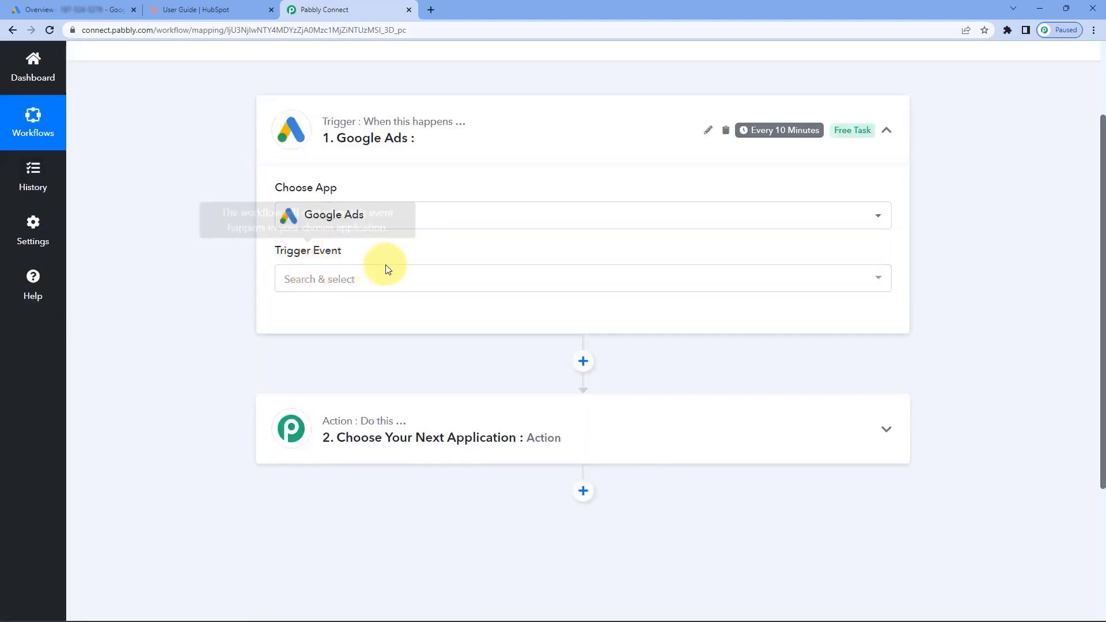
click(394, 279)
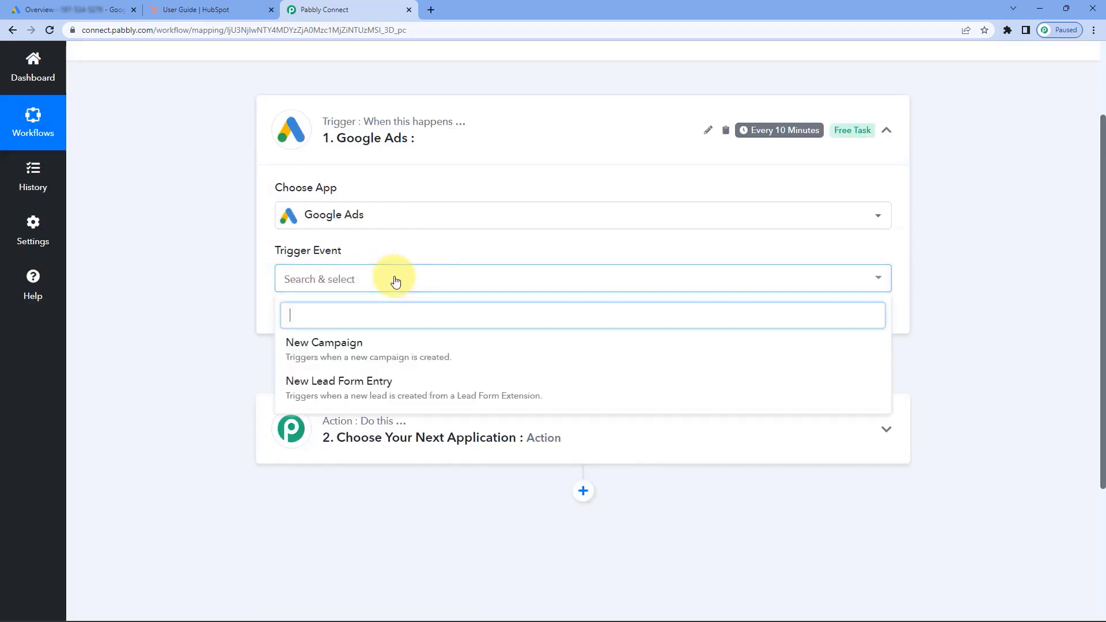
click(414, 390)
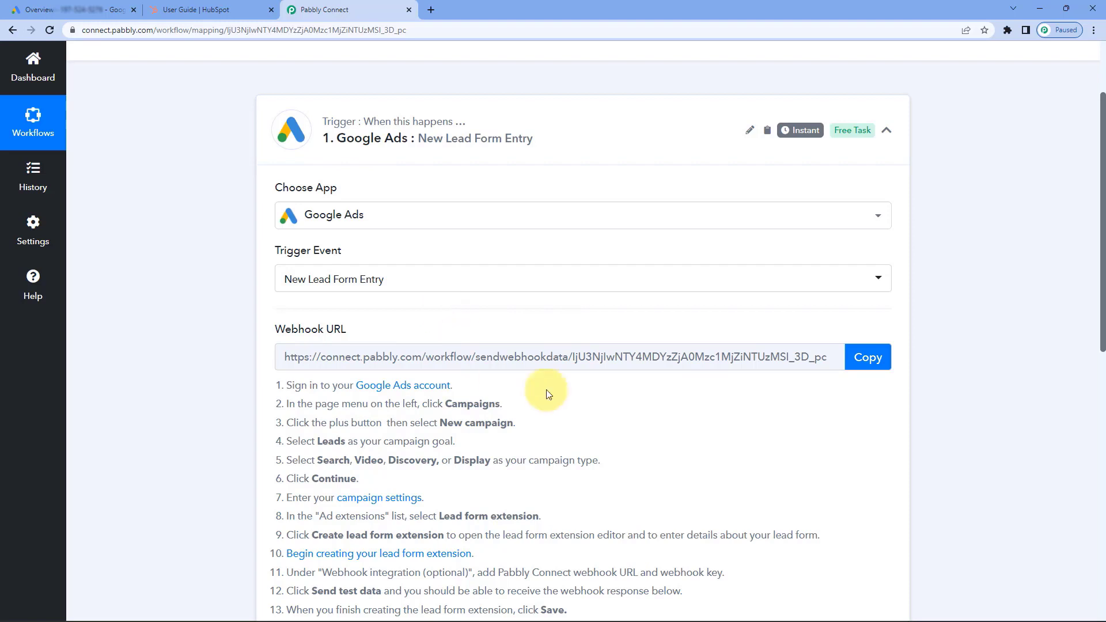
Copy the trigger's webhook URL and switch over to Google Ads
click(865, 357)
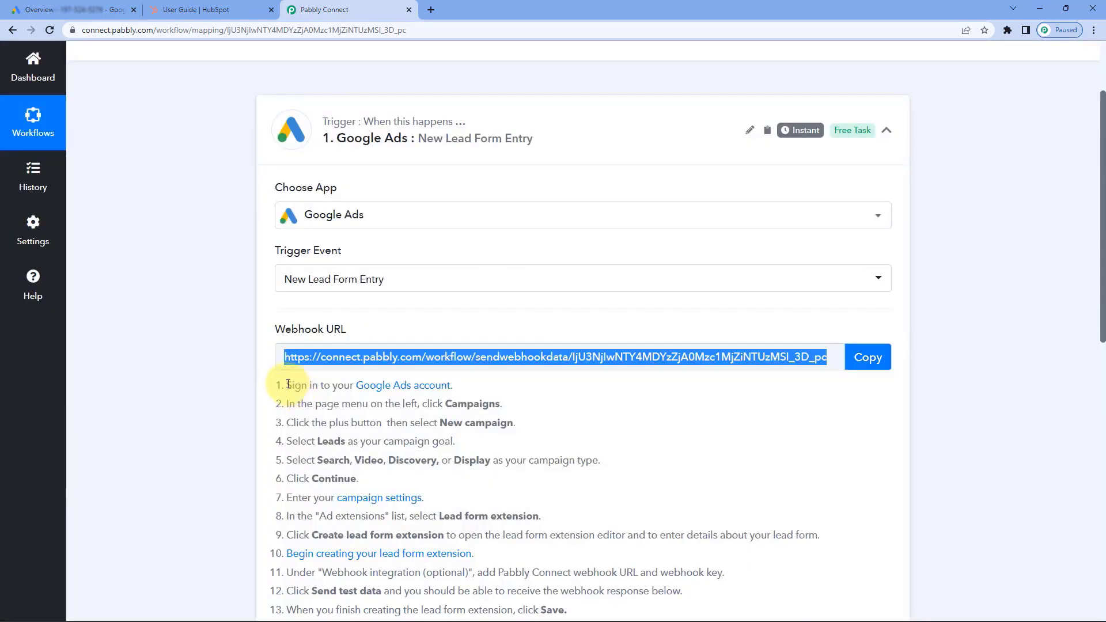
drag(287, 385, 426, 488)
click(498, 506)
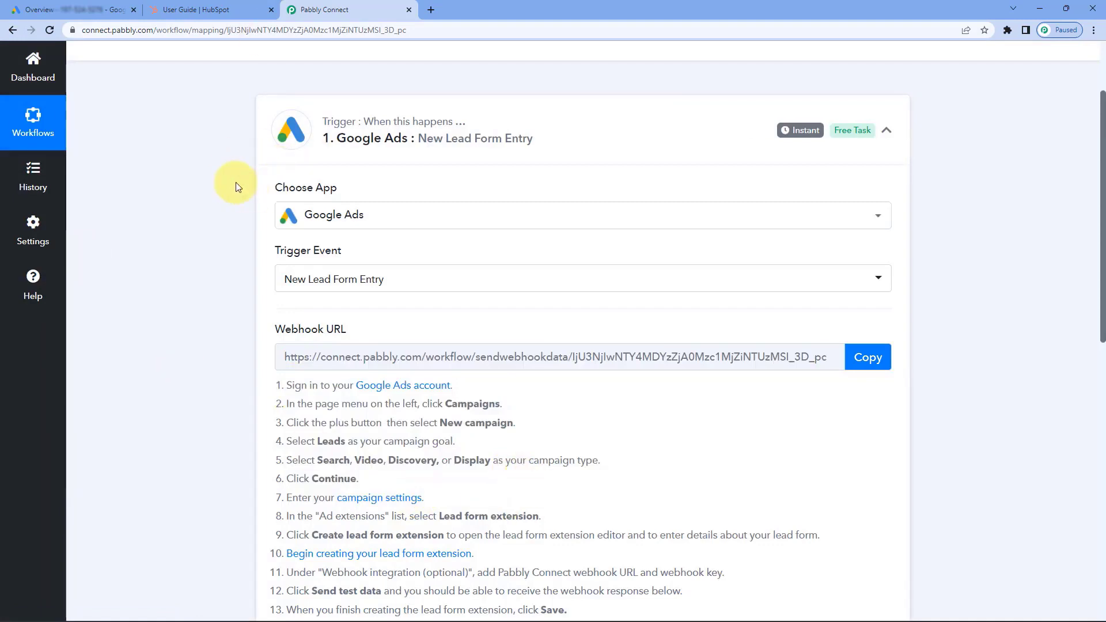
click(69, 9)
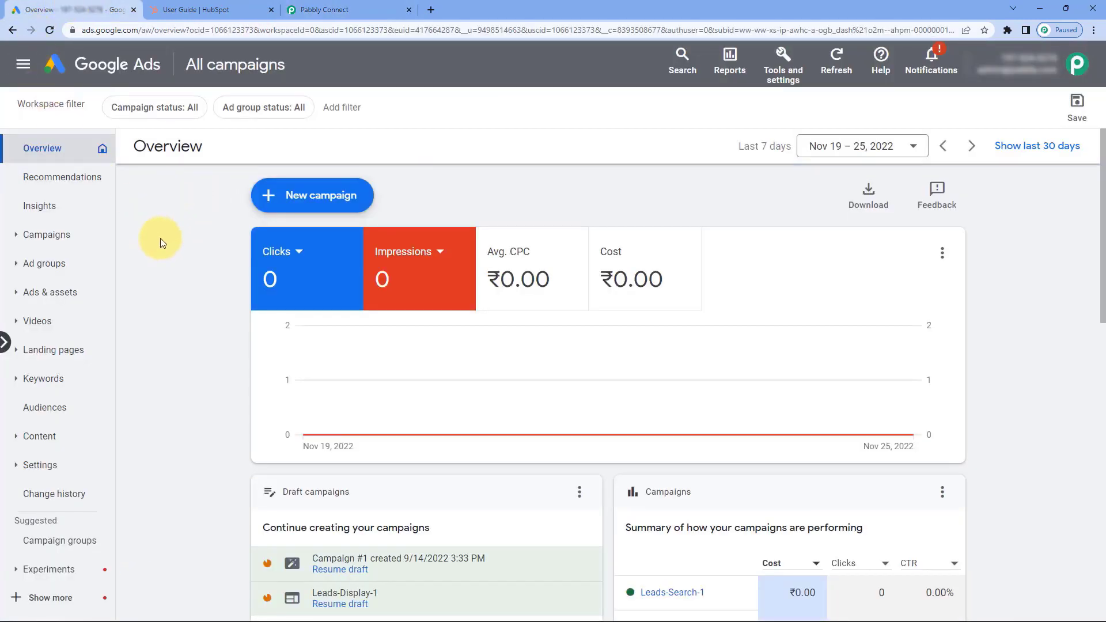
From Ads & assets > Assets, start adding a new Lead form asset
click(16, 295)
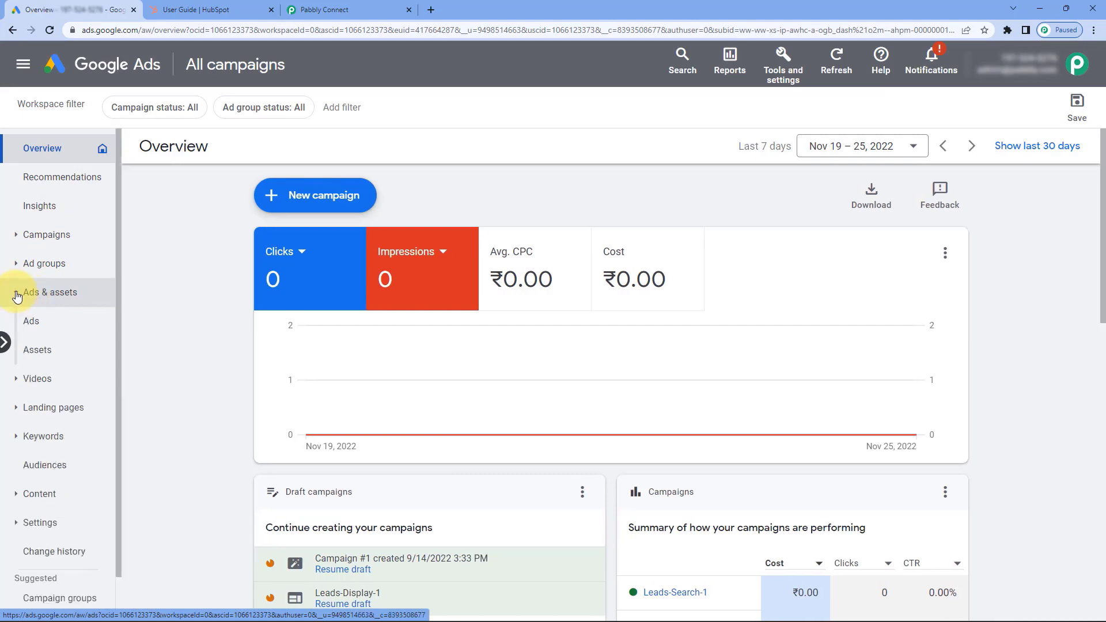
click(67, 350)
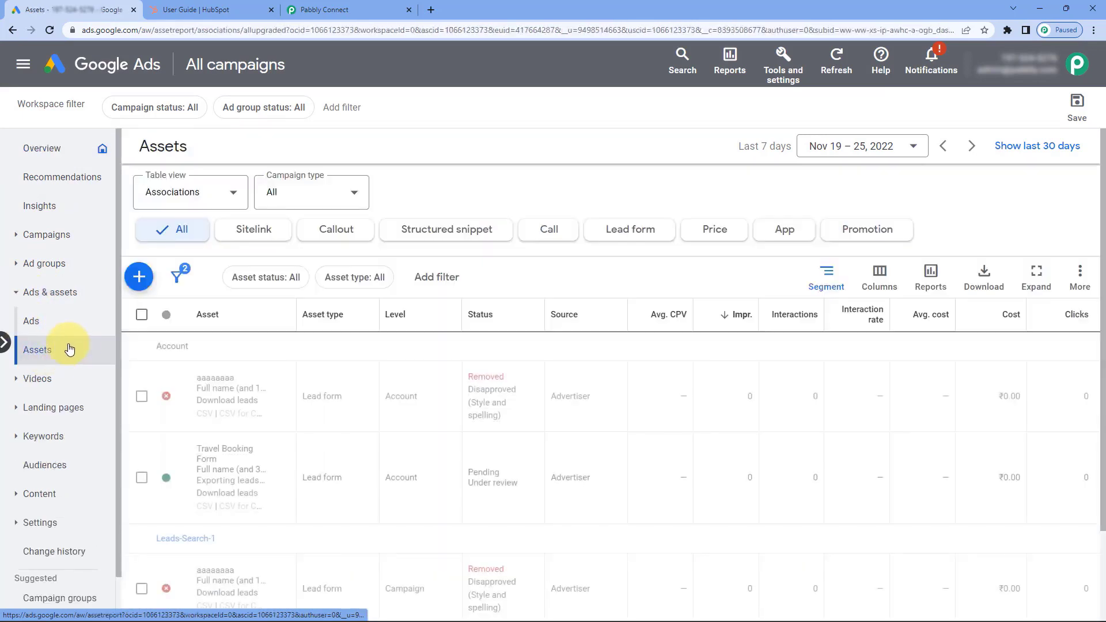
click(140, 276)
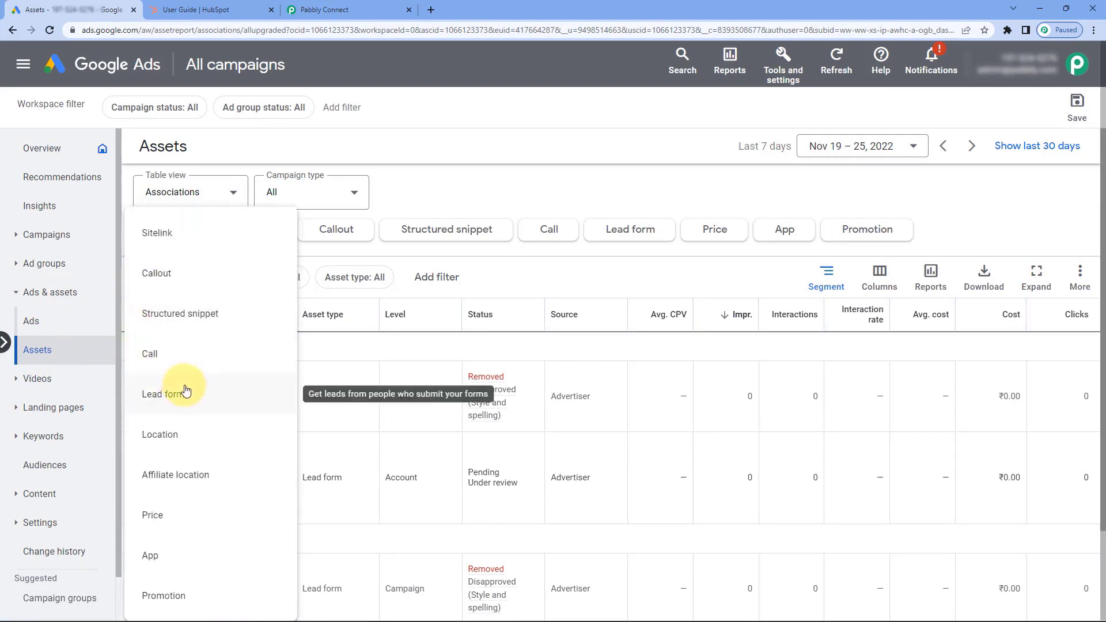
click(185, 391)
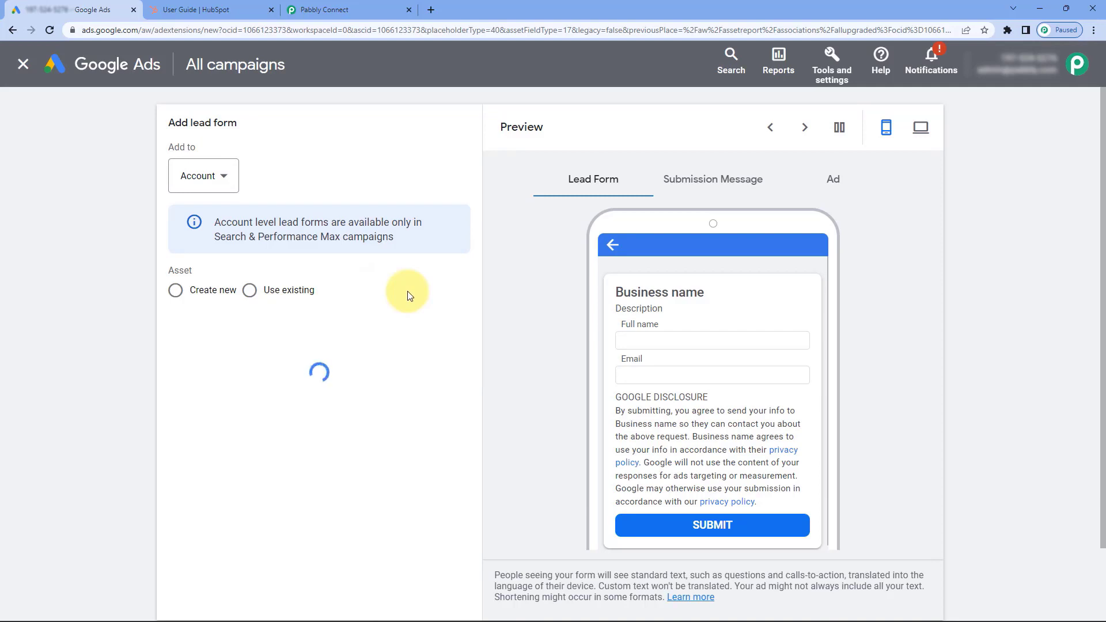
Start a brand-new lead form and look over its headline, business name and description fields
click(175, 290)
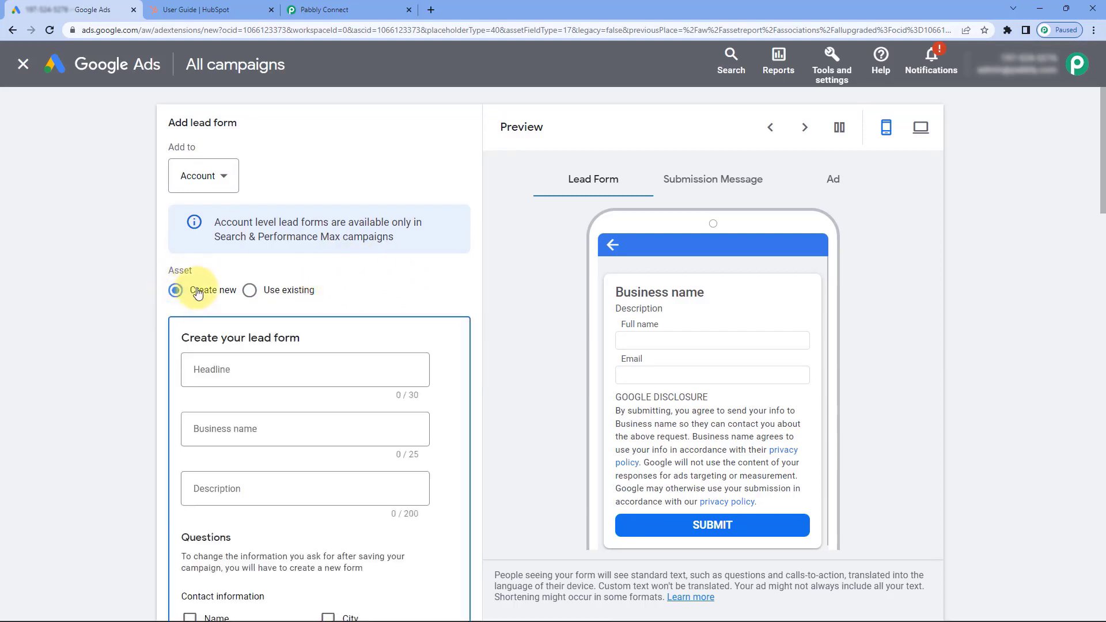
scroll(323, 283, down, 1)
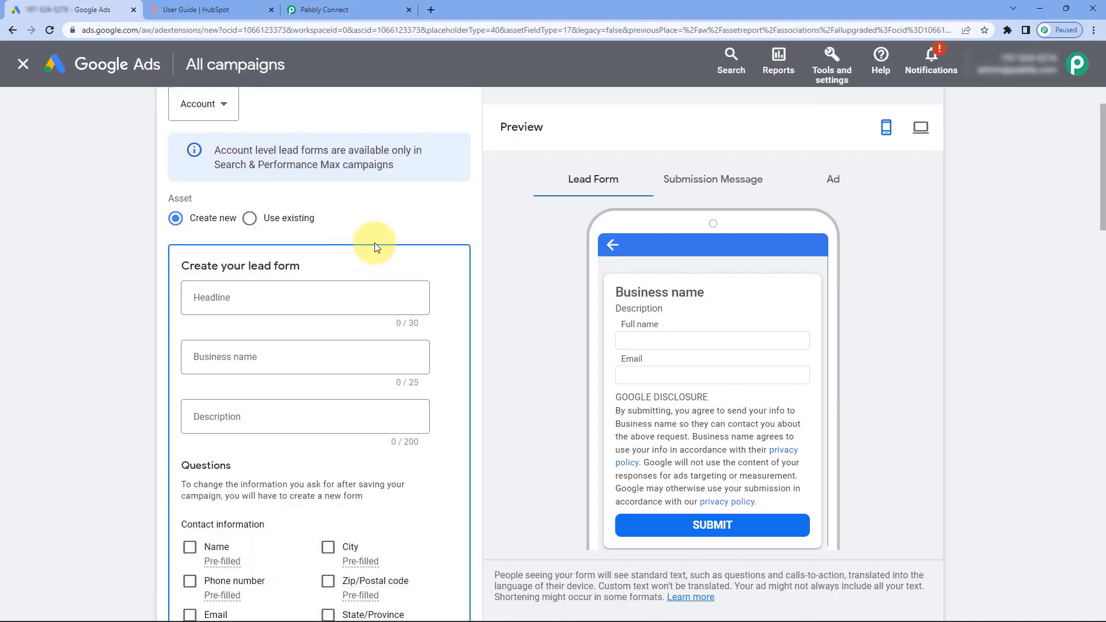
click(245, 298)
click(247, 357)
click(257, 431)
click(122, 314)
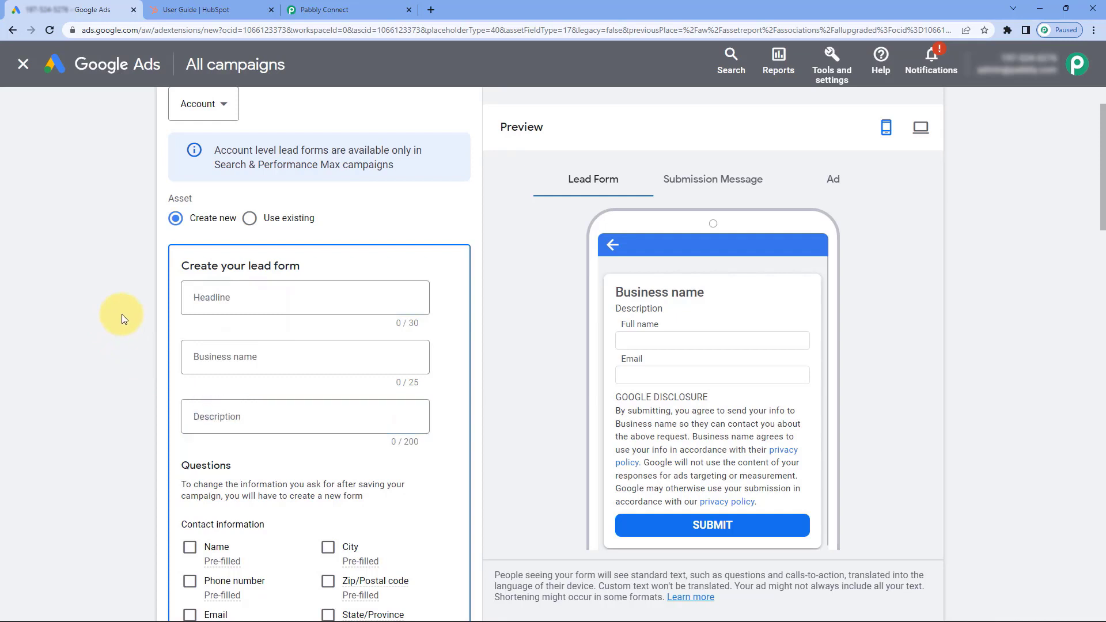
scroll(122, 314, down, 5)
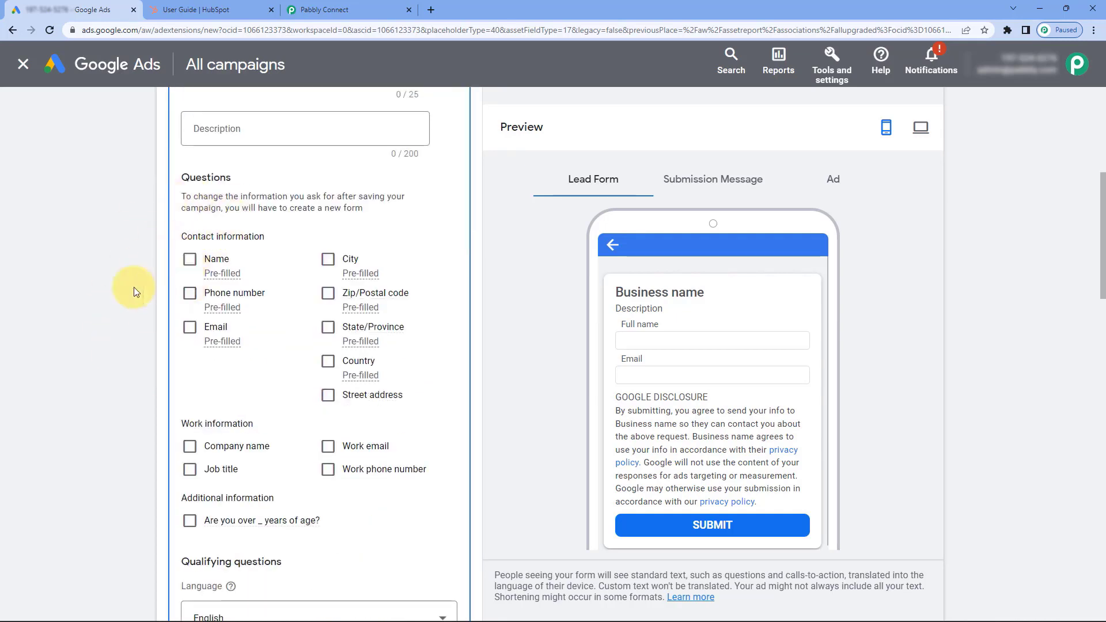
scroll(163, 382, down, 5)
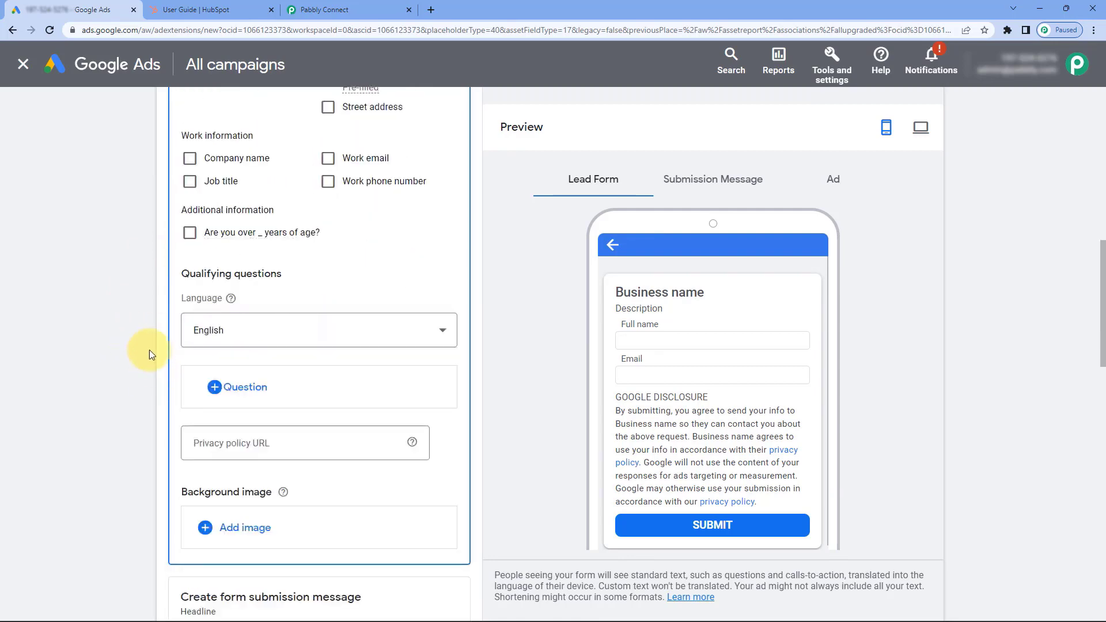
scroll(127, 329, down, 4)
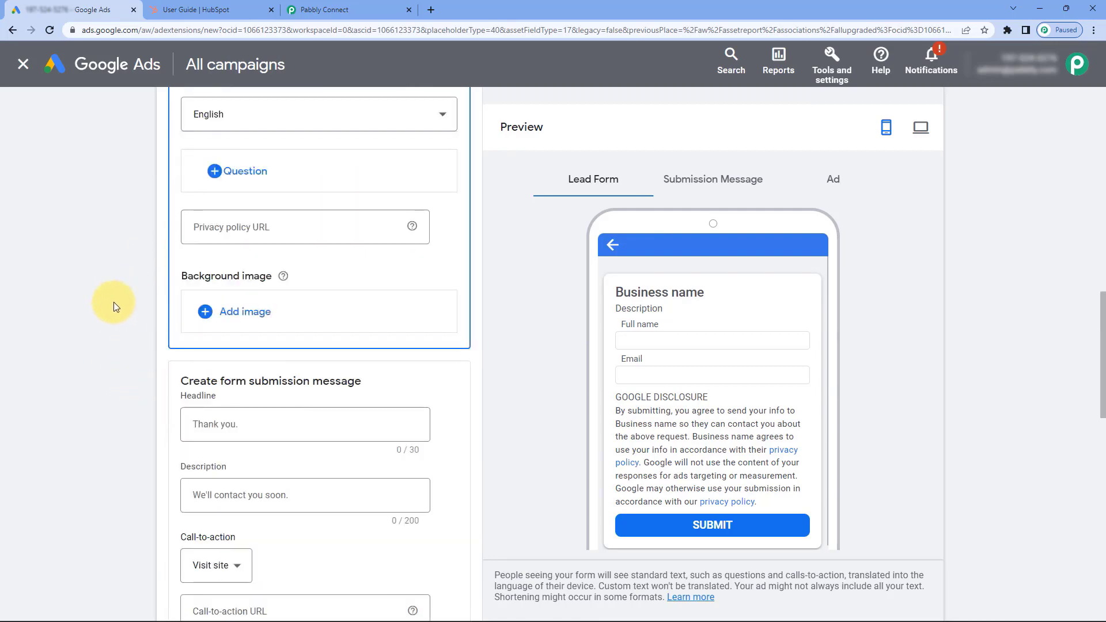
scroll(115, 305, down, 5)
scroll(144, 294, down, 10)
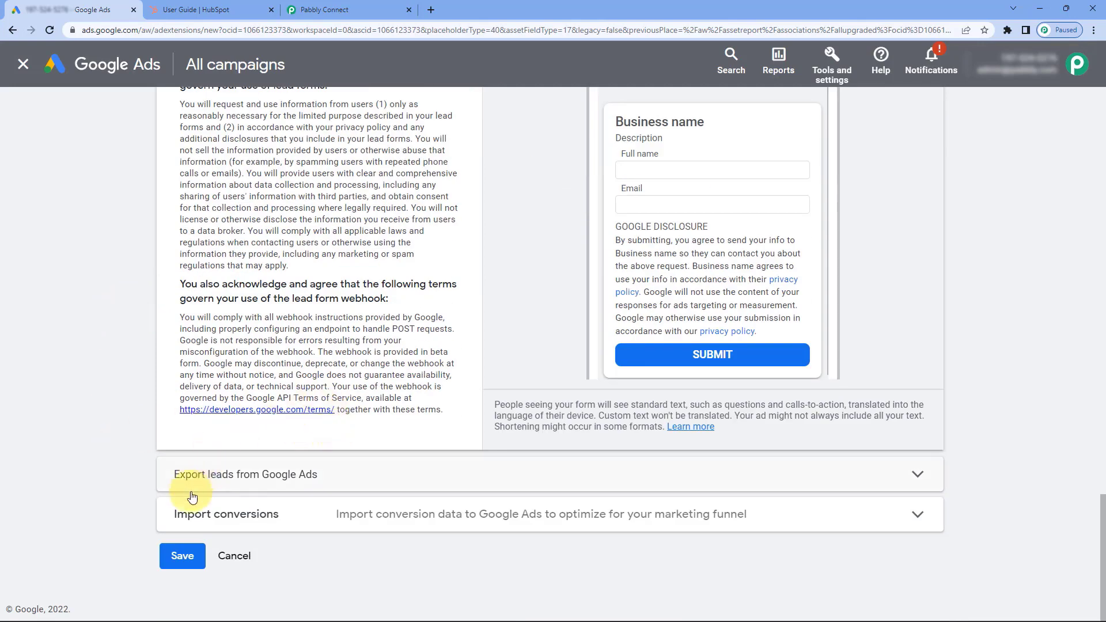
Reveal the webhook fields under Export leads, then close the editor without saving
click(333, 474)
scroll(129, 426, down, 3)
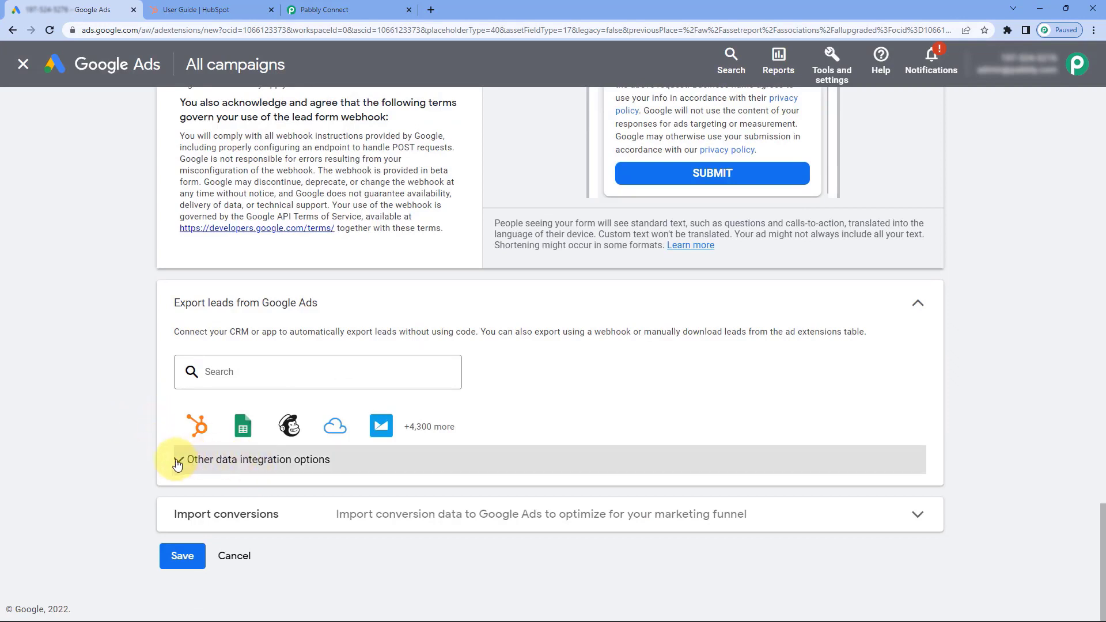
click(353, 468)
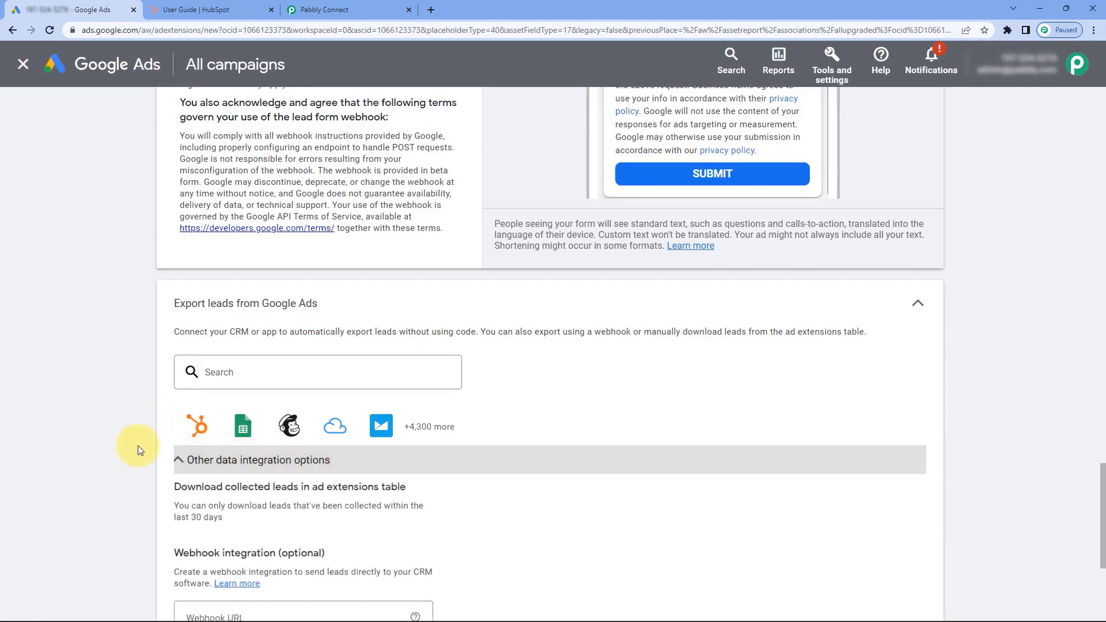
scroll(130, 432, down, 2)
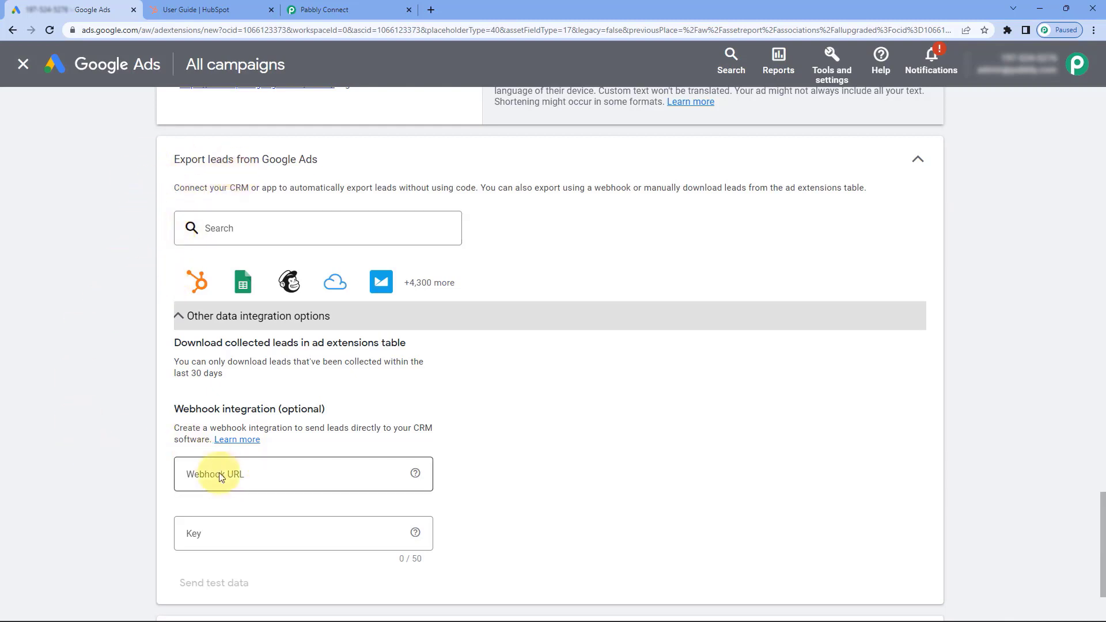
click(23, 64)
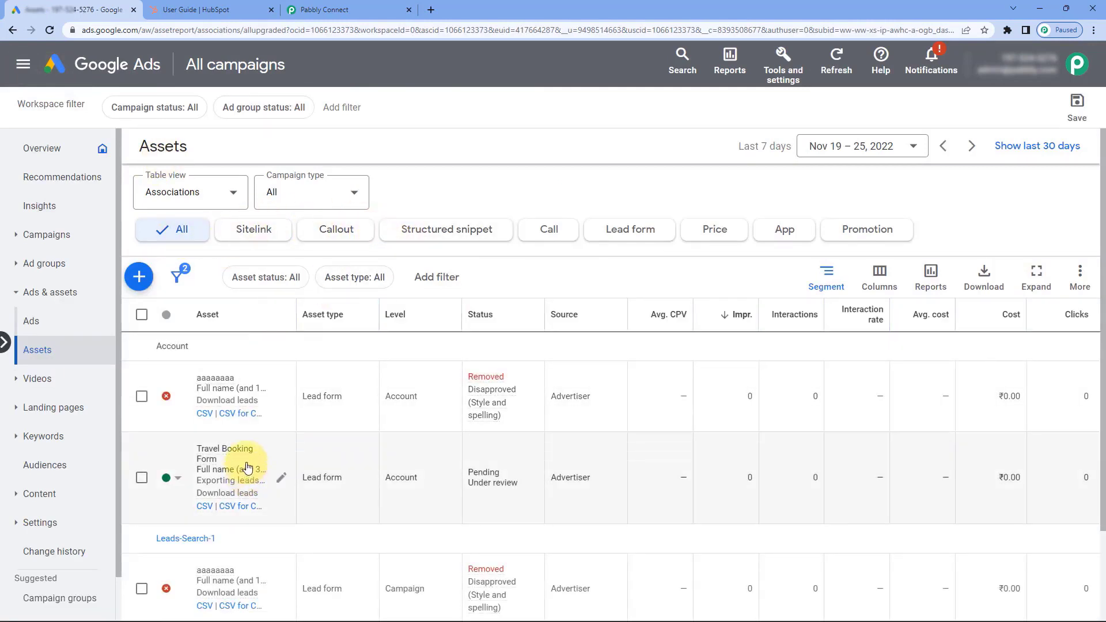
Open the existing Travel Booking Form and expand its Other data integration options webhook fields
mouse_move(252, 467)
click(214, 458)
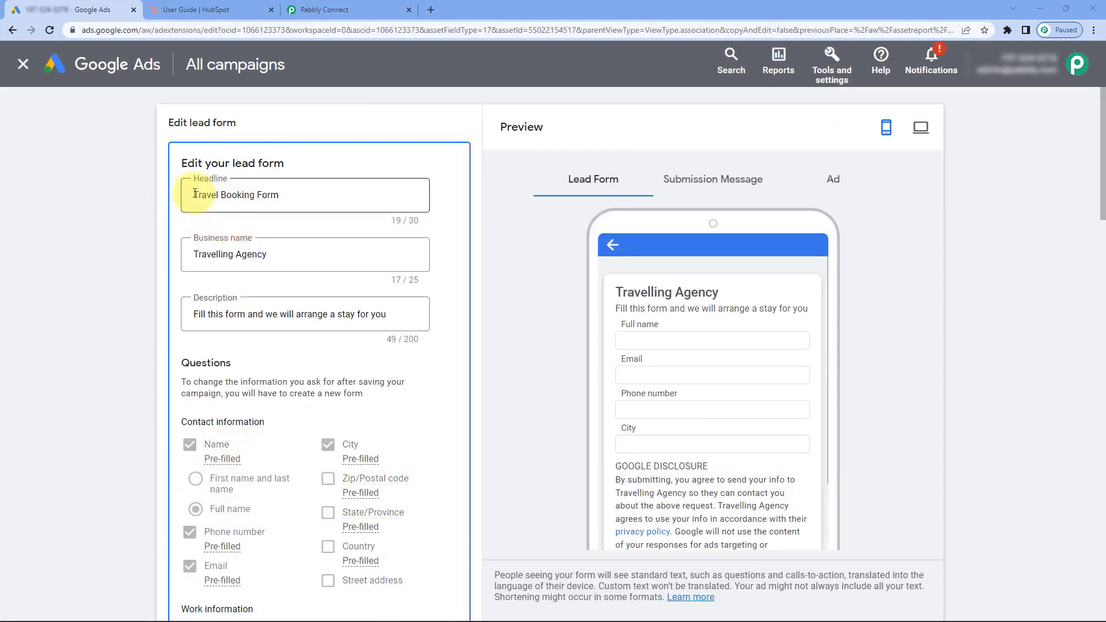
scroll(131, 236, down, 3)
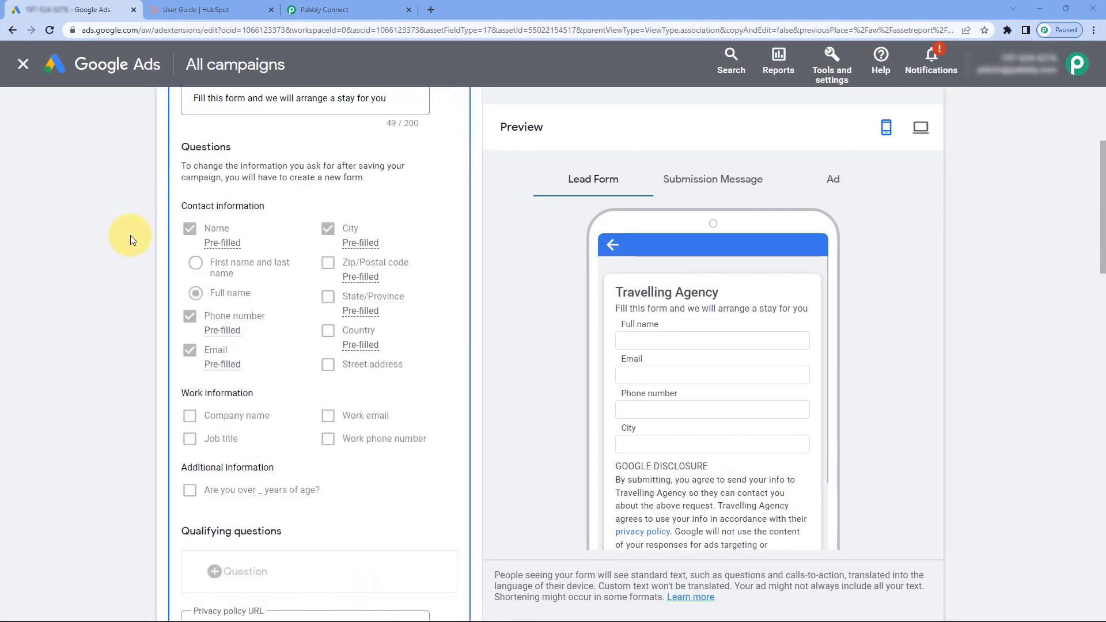
scroll(144, 247, down, 1)
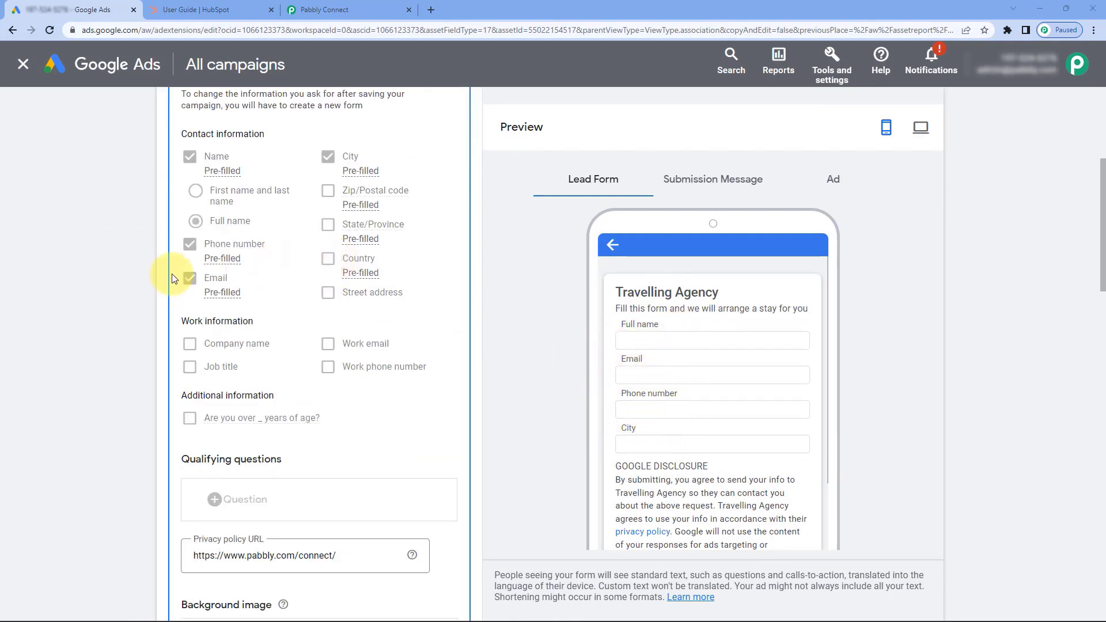
scroll(160, 283, down, 3)
scroll(133, 268, down, 4)
scroll(129, 266, down, 8)
scroll(129, 268, down, 3)
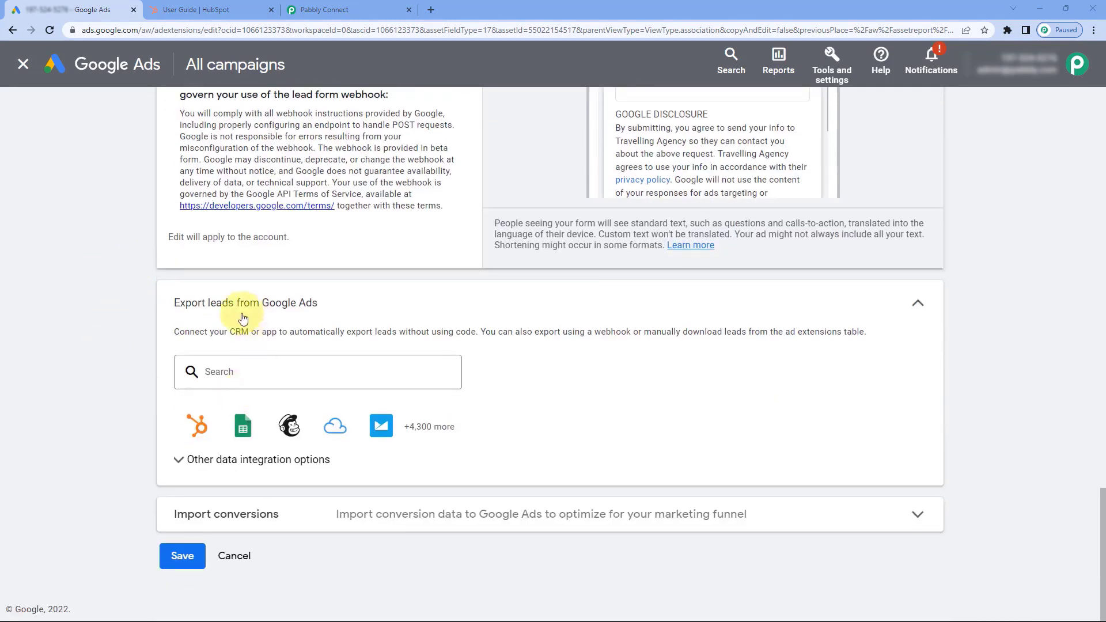
click(192, 459)
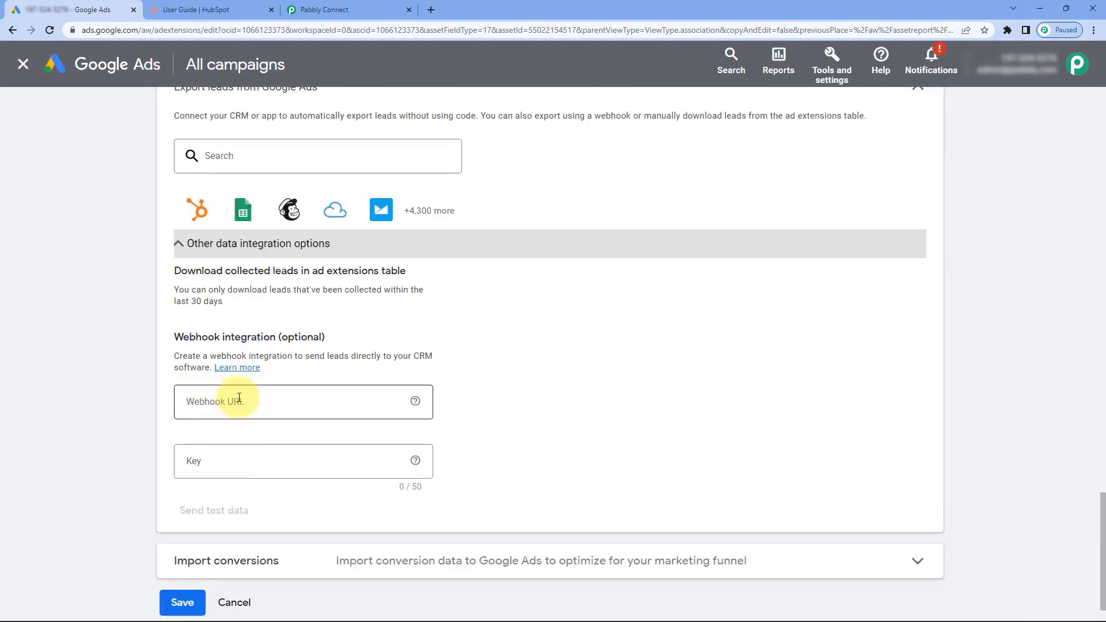
Copy Pabbly's webhook URL again and paste it into the lead form's Webhook URL field
click(324, 10)
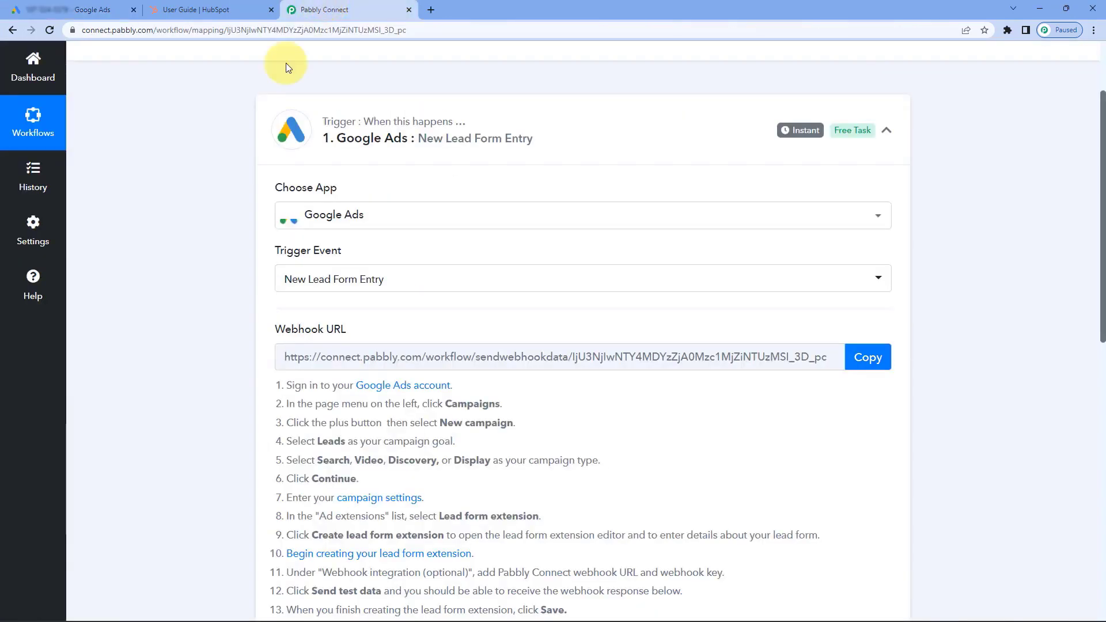
click(864, 357)
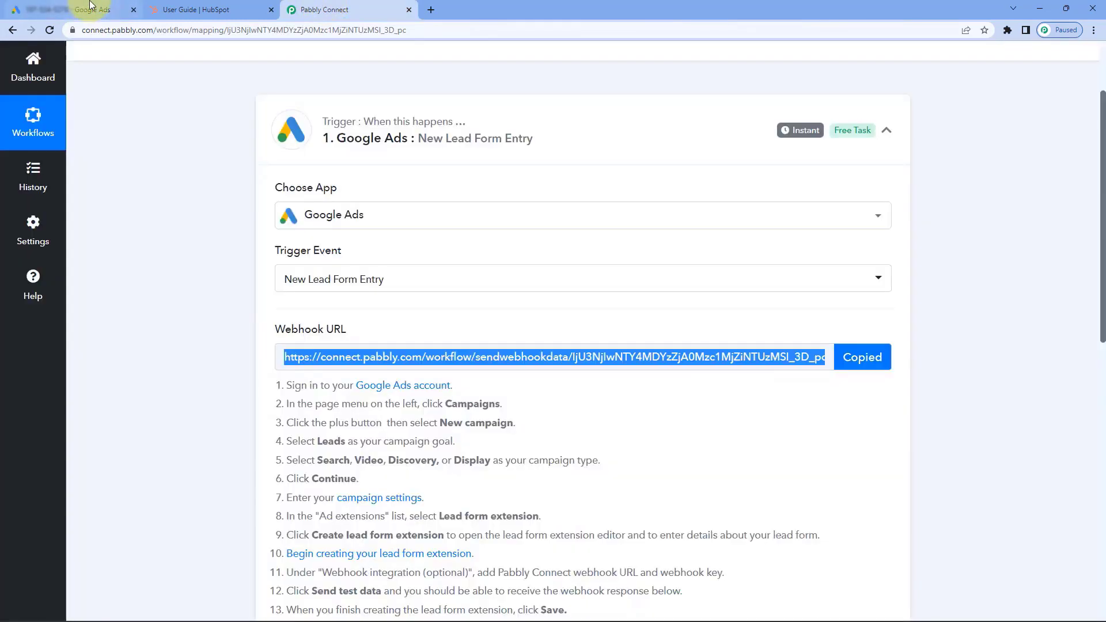
click(103, 8)
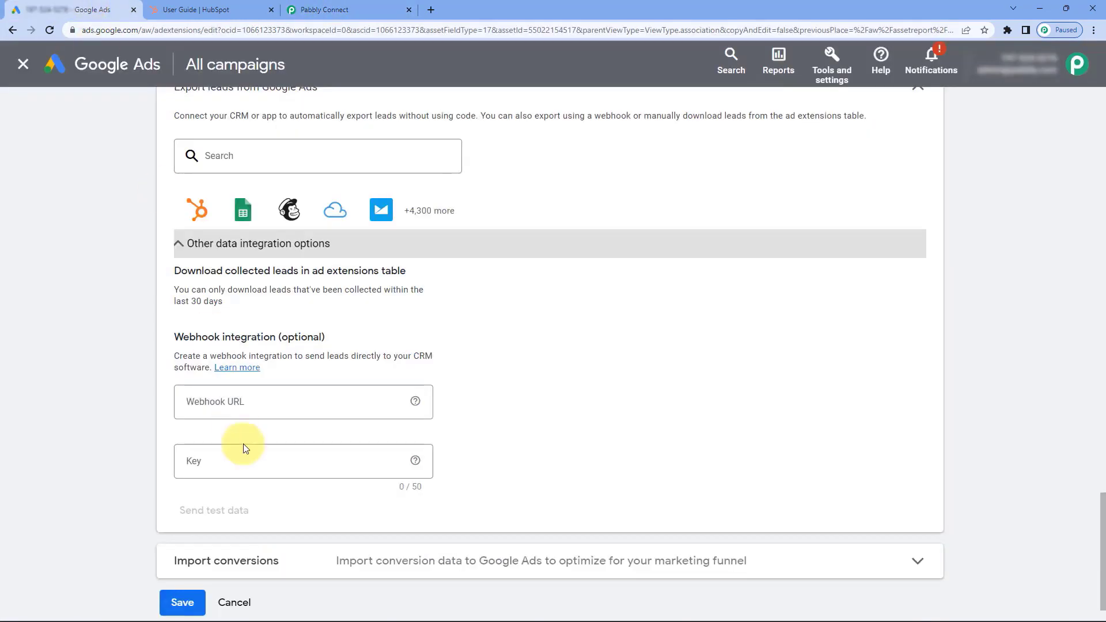
click(235, 400)
right_click(236, 395)
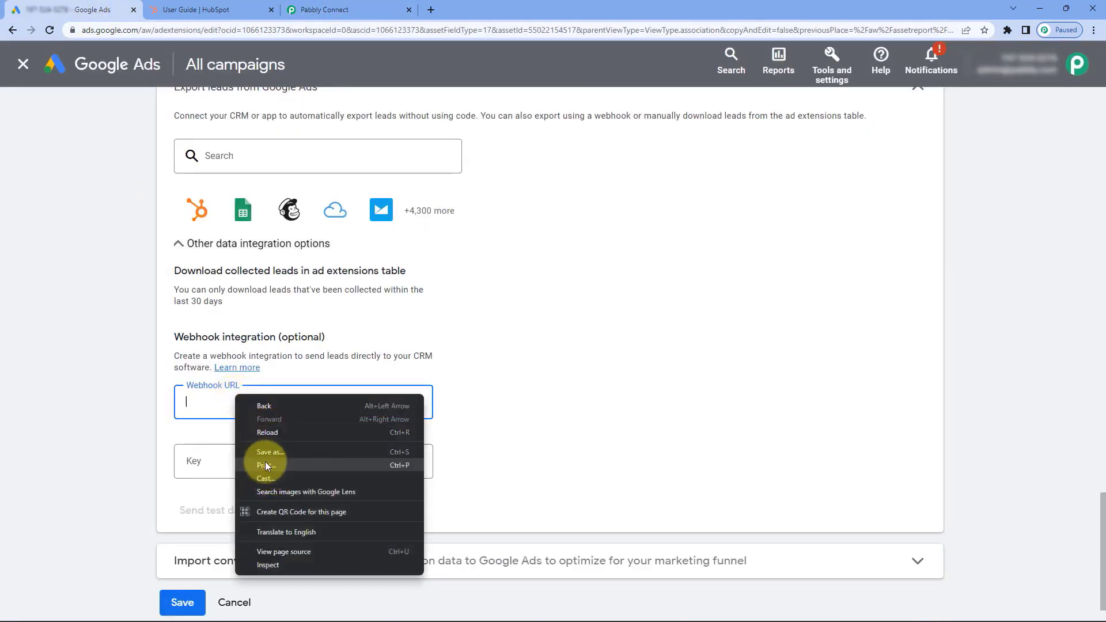
right_click(198, 402)
click(218, 495)
Enter a webhook key, send test lead data, and return to Pabbly Connect
click(209, 459)
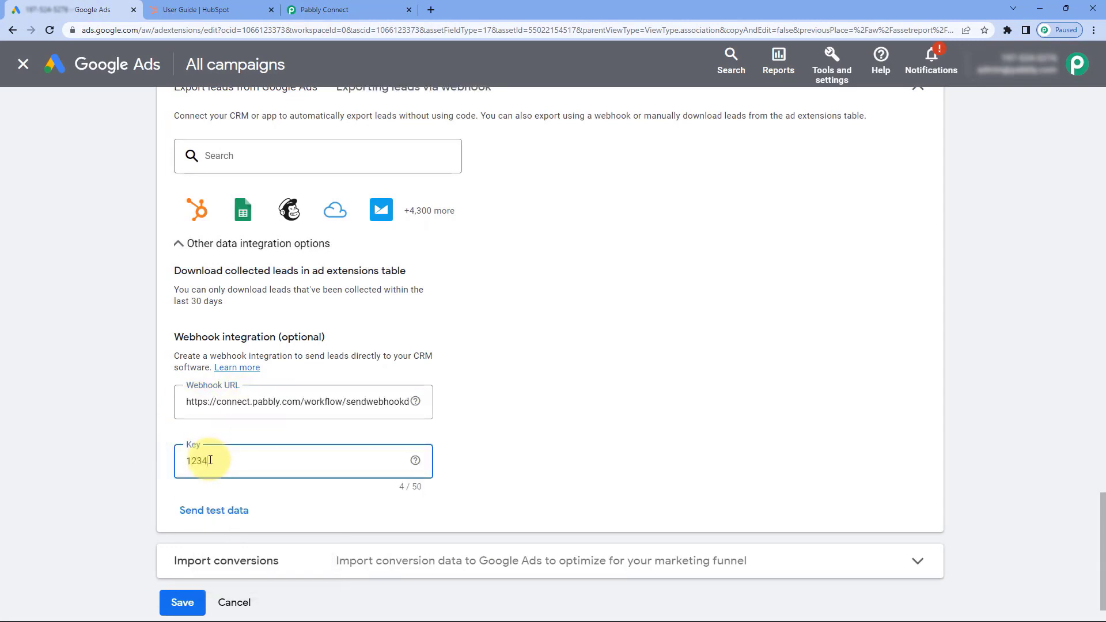
click(102, 432)
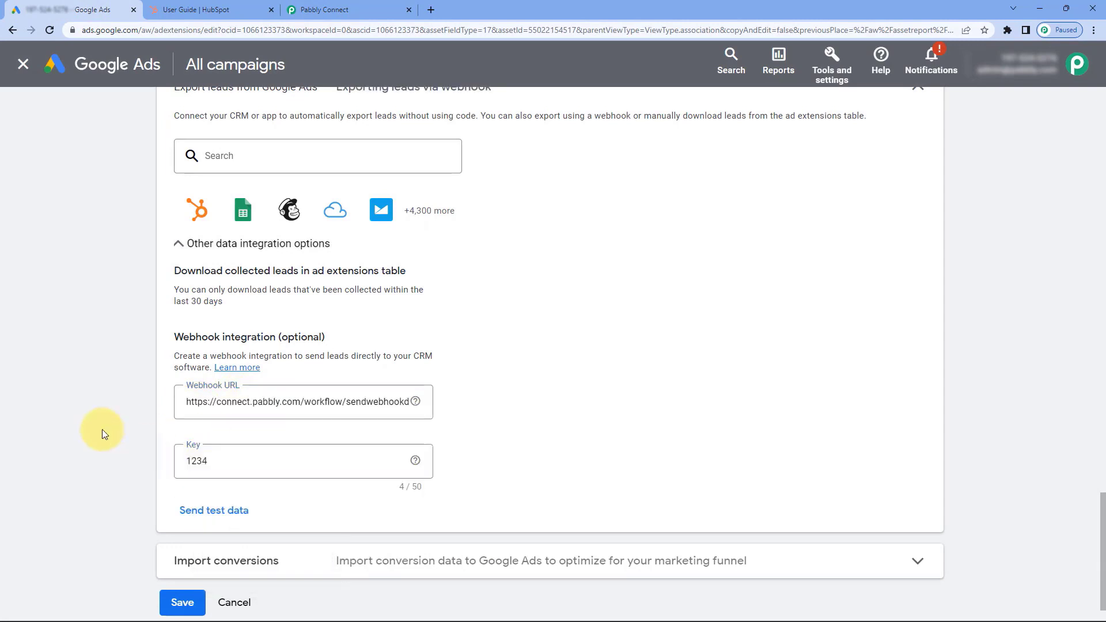
click(213, 511)
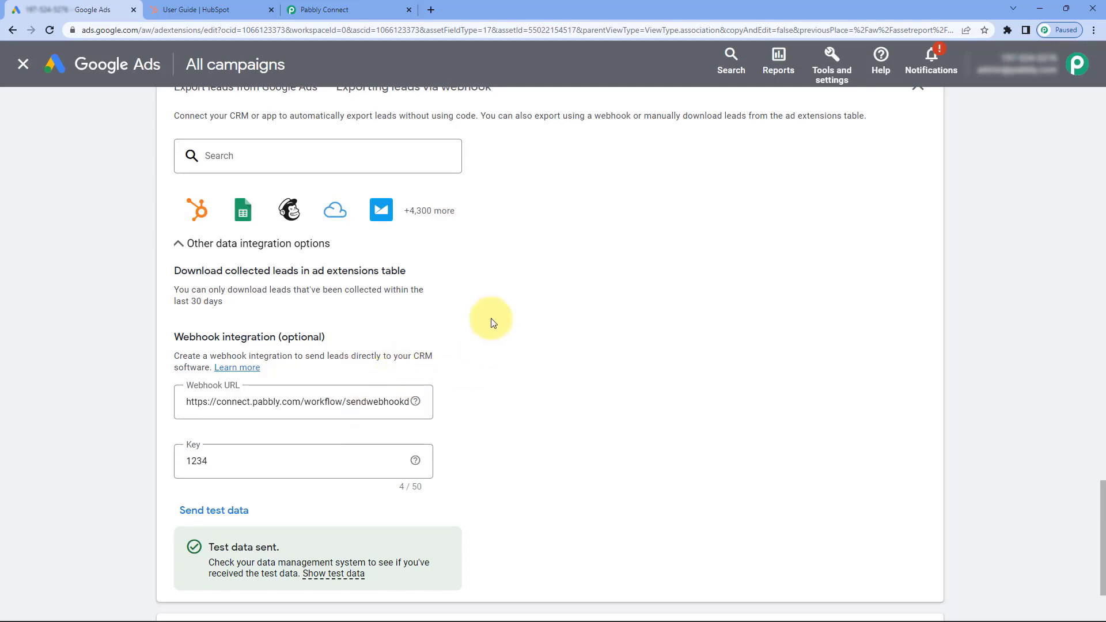
click(384, 11)
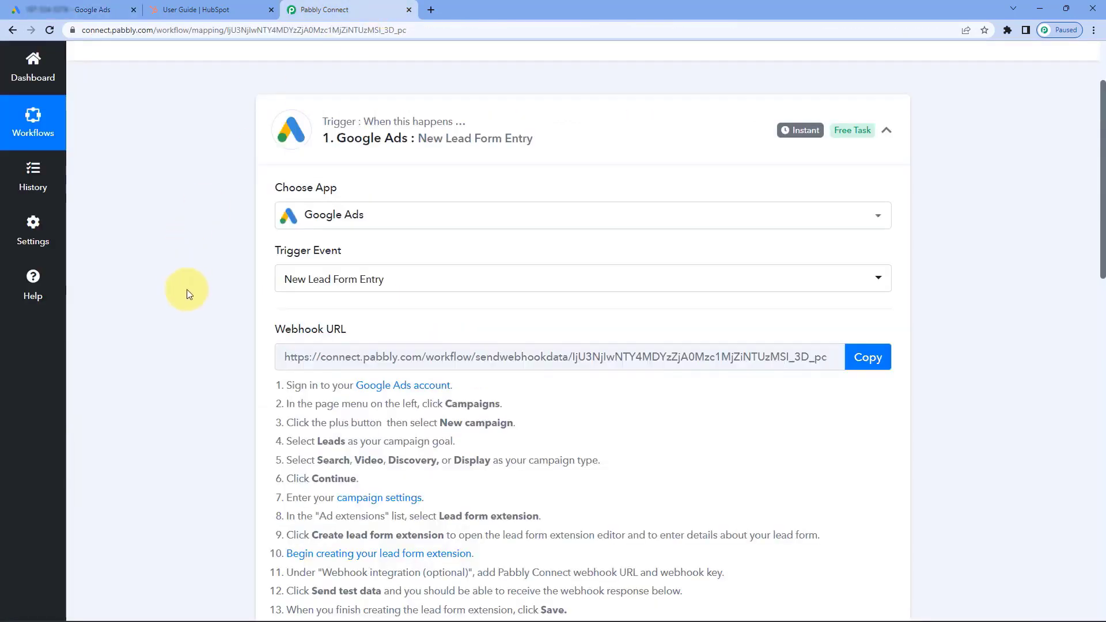
scroll(186, 289, down, 8)
scroll(186, 289, down, 2)
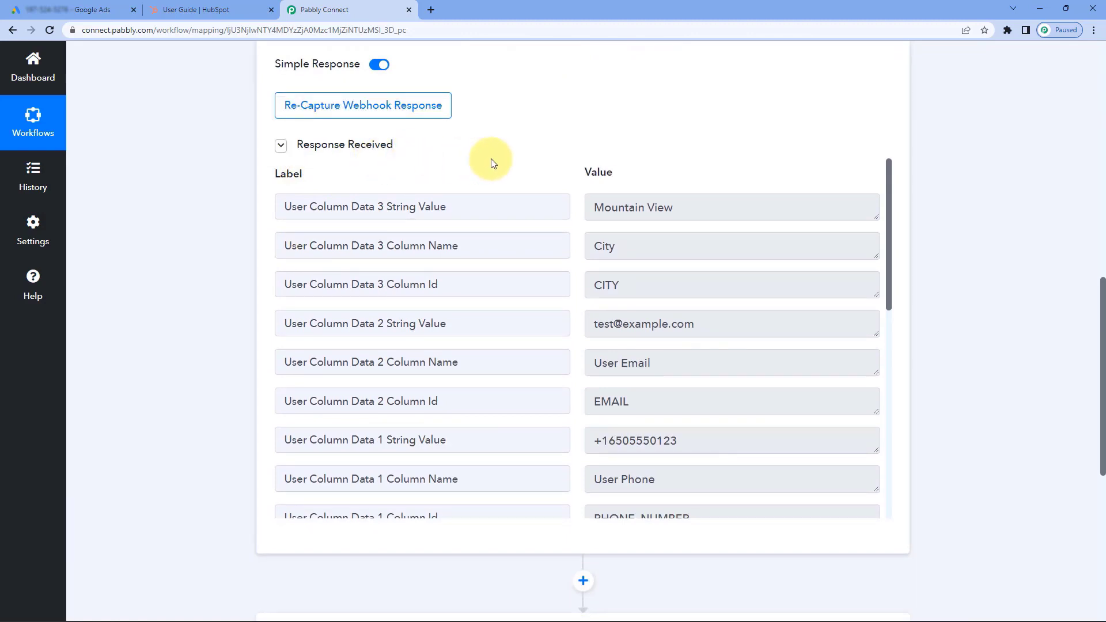
click(699, 209)
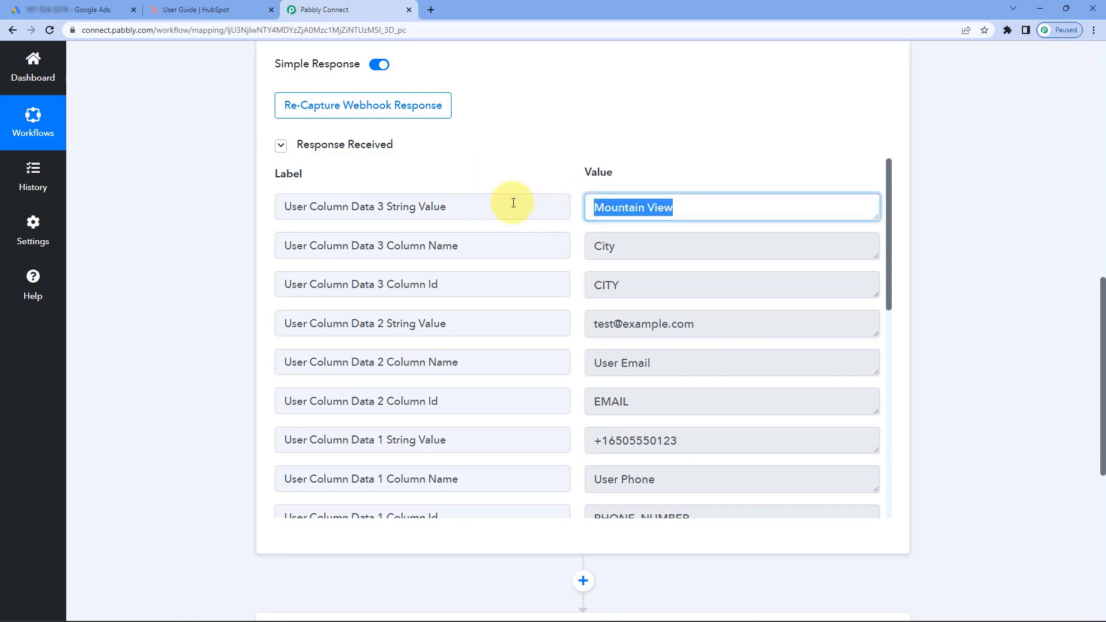
click(683, 325)
drag(741, 316, 593, 321)
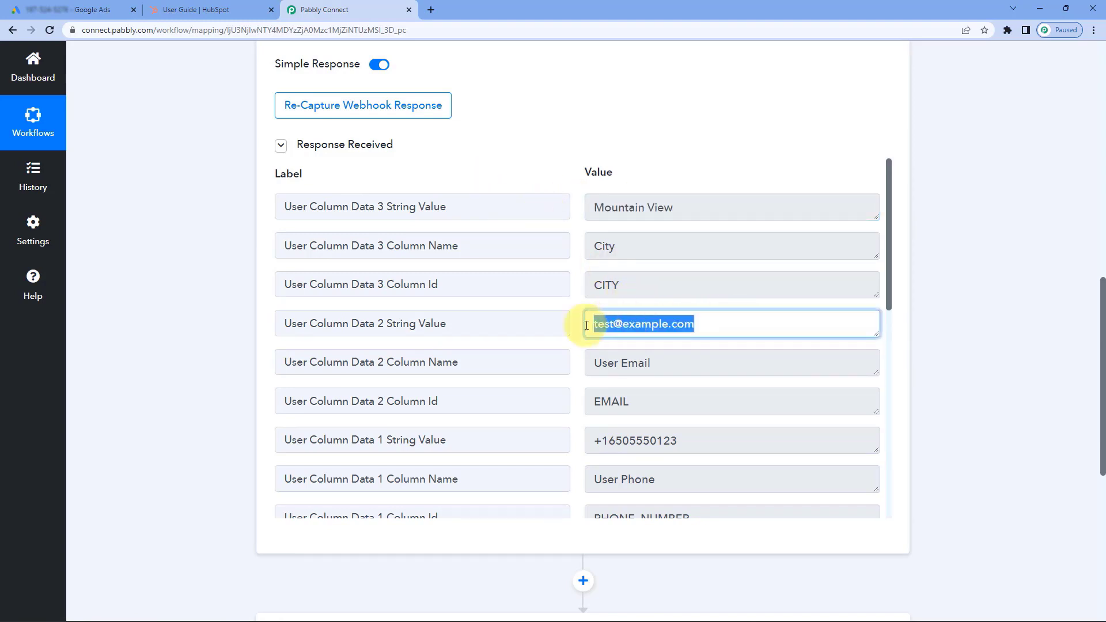
scroll(593, 321, down, 3)
drag(694, 277, 574, 283)
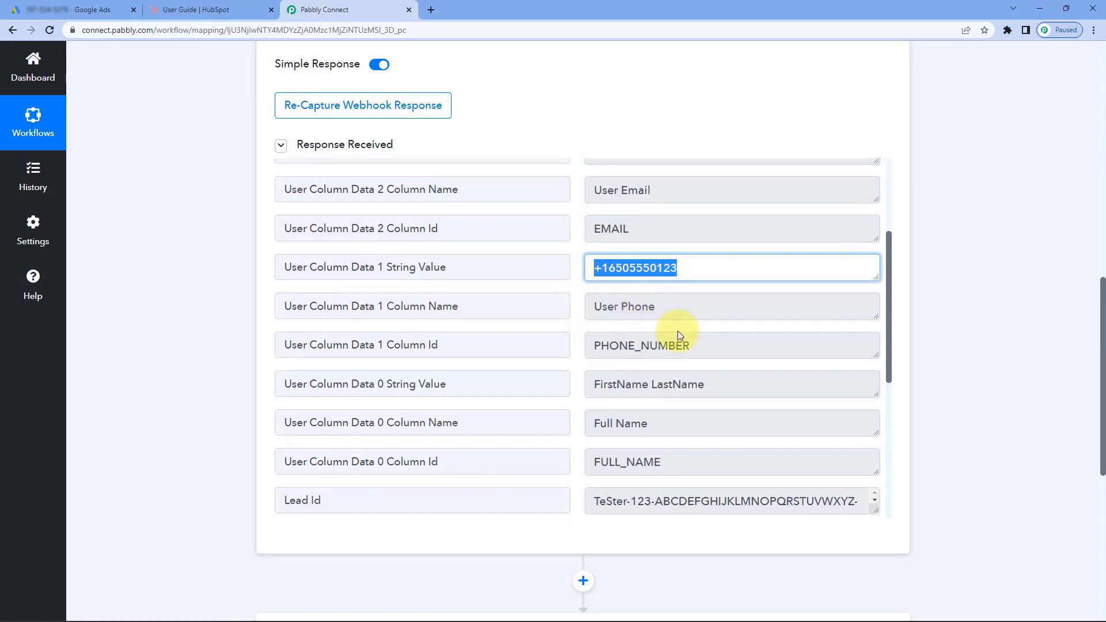
scroll(697, 348, down, 2)
drag(715, 280, 591, 281)
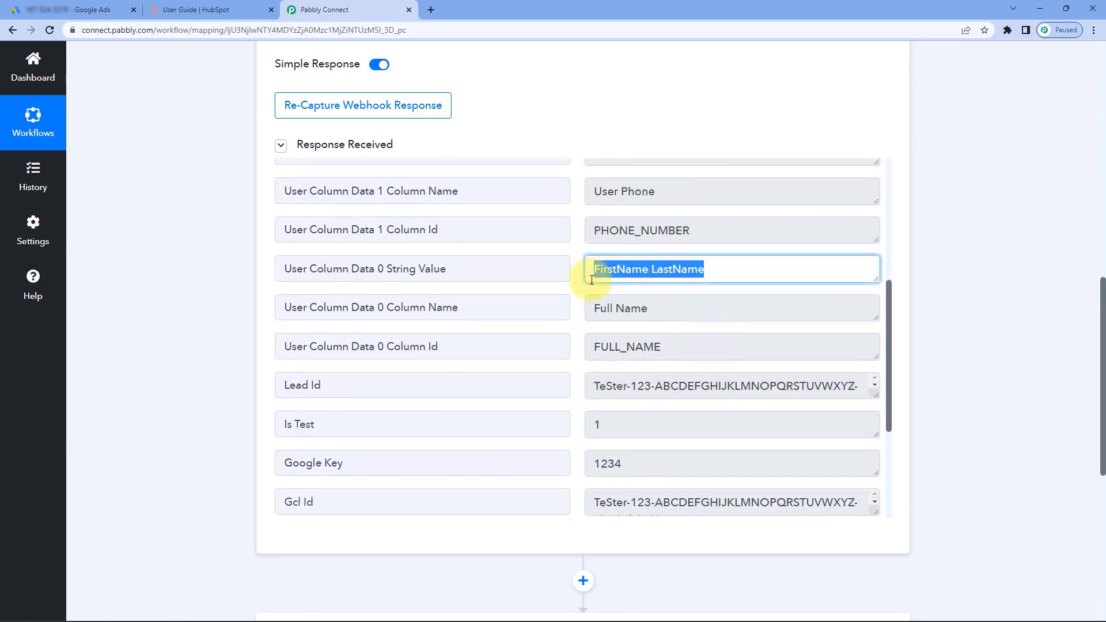
click(575, 250)
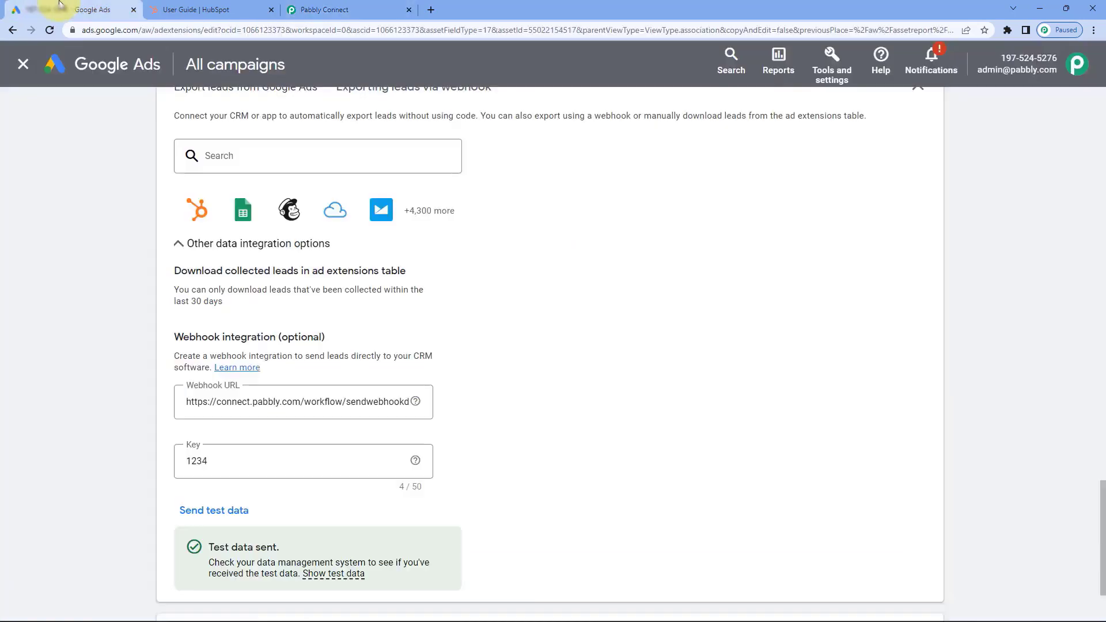
click(70, 9)
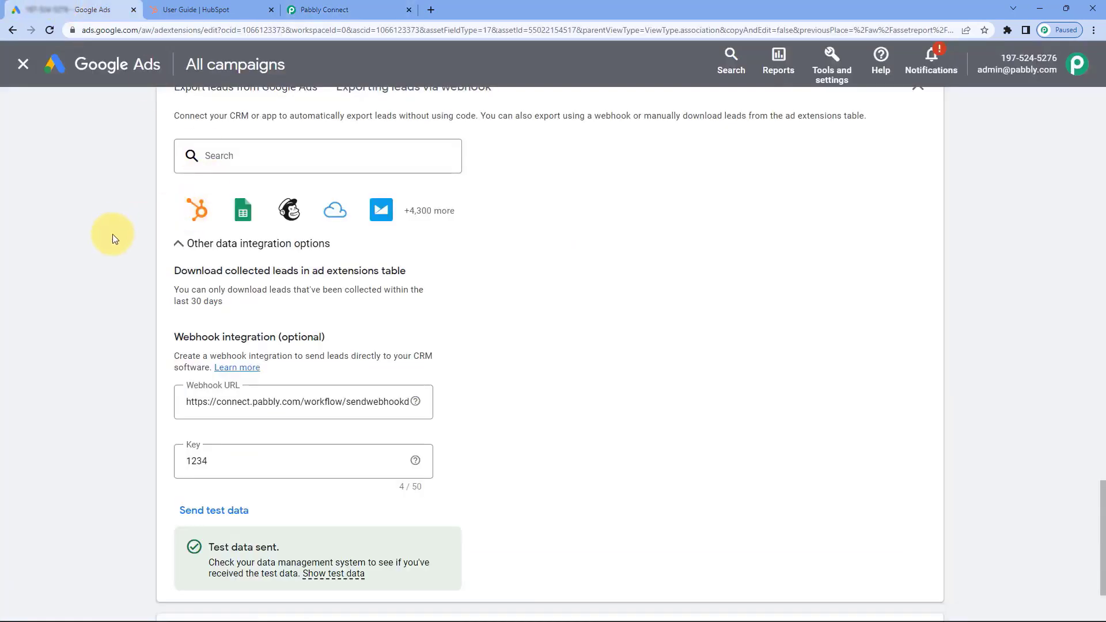
click(314, 7)
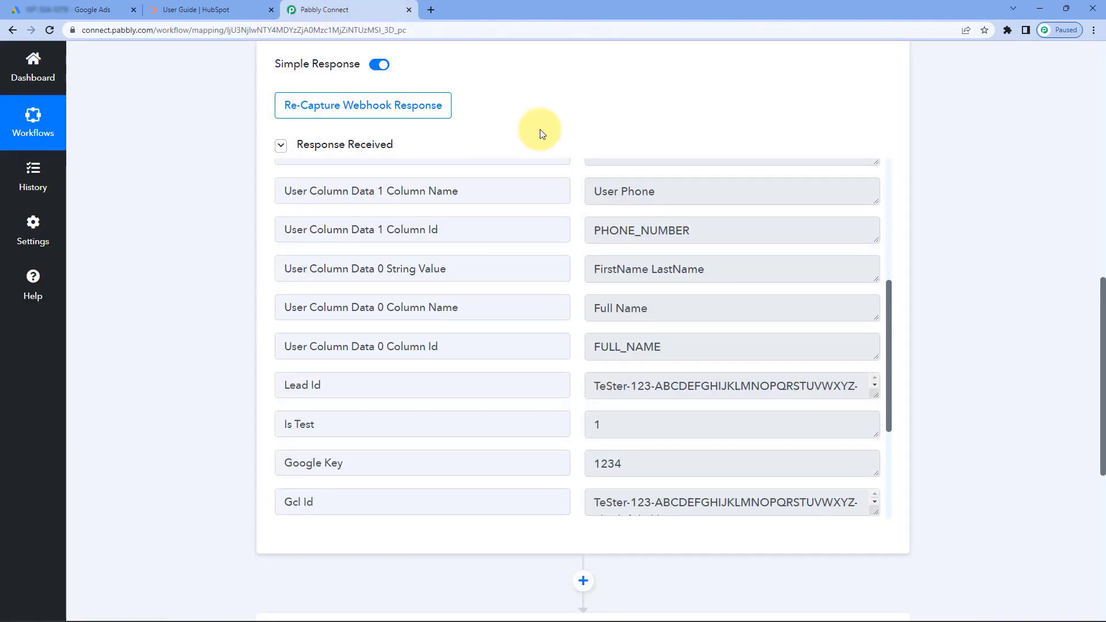
Choose HubSpot CRM as the app for the second step
scroll(196, 300, down, 6)
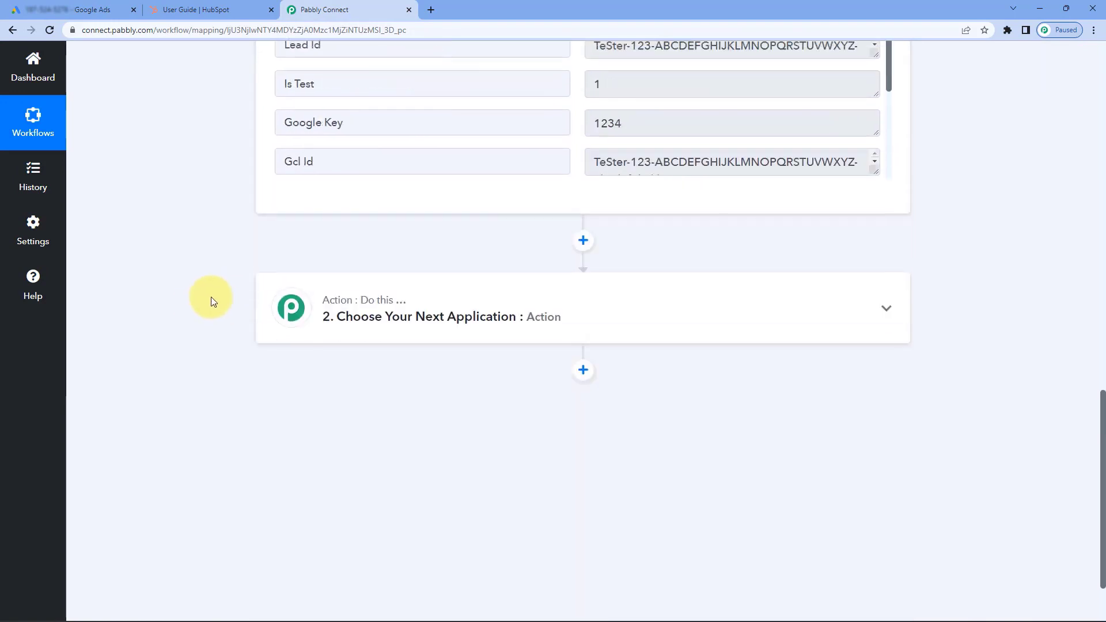
scroll(219, 288, down, 1)
click(415, 222)
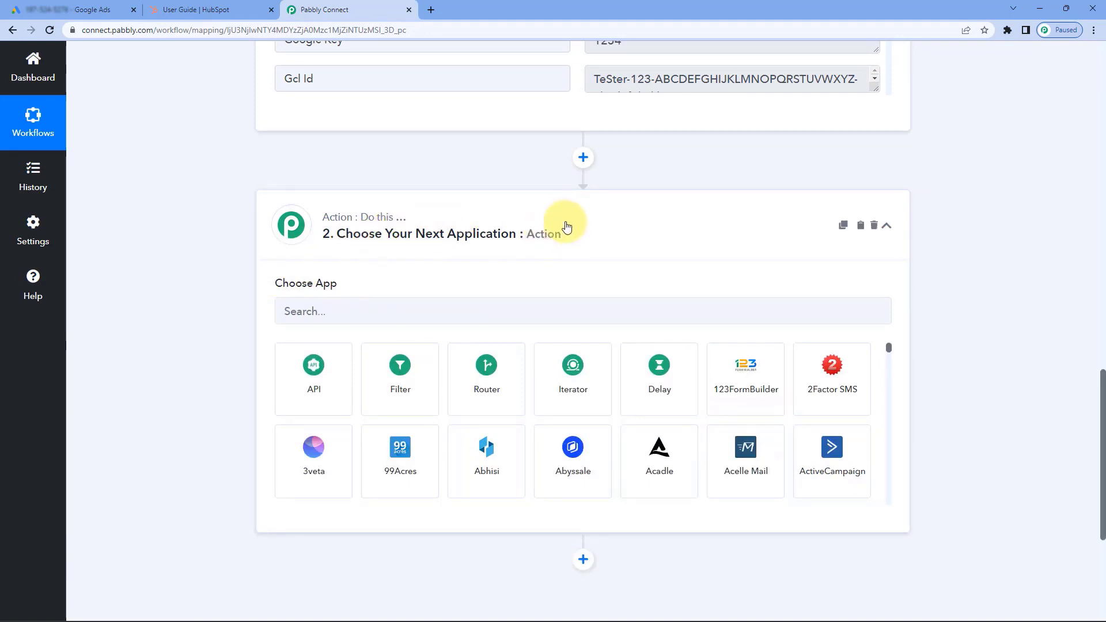
click(345, 304)
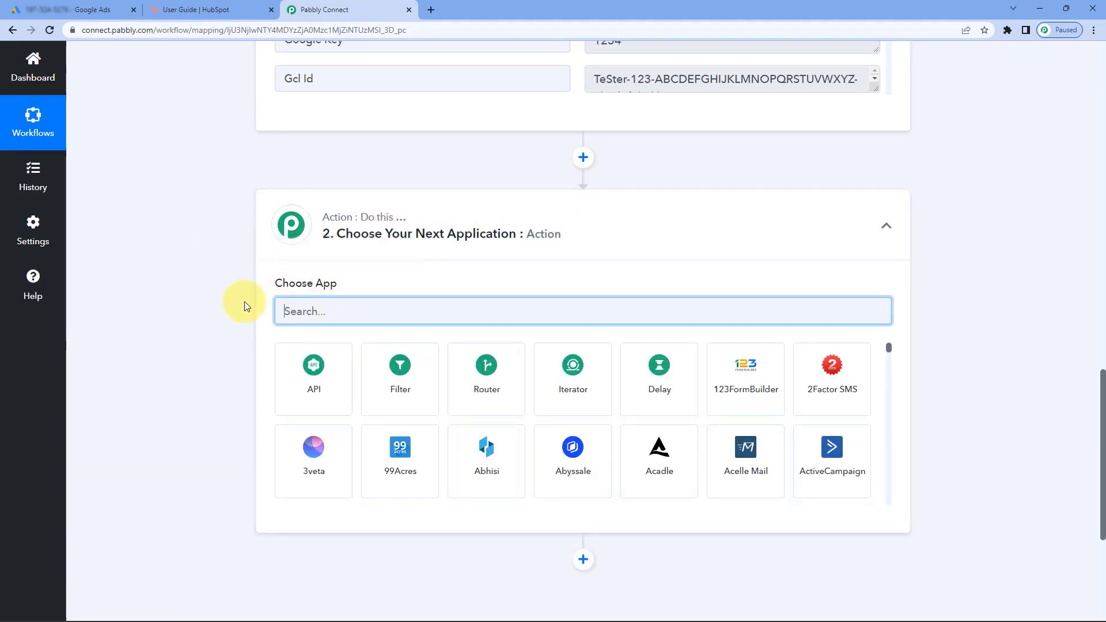
text(HubSpo)
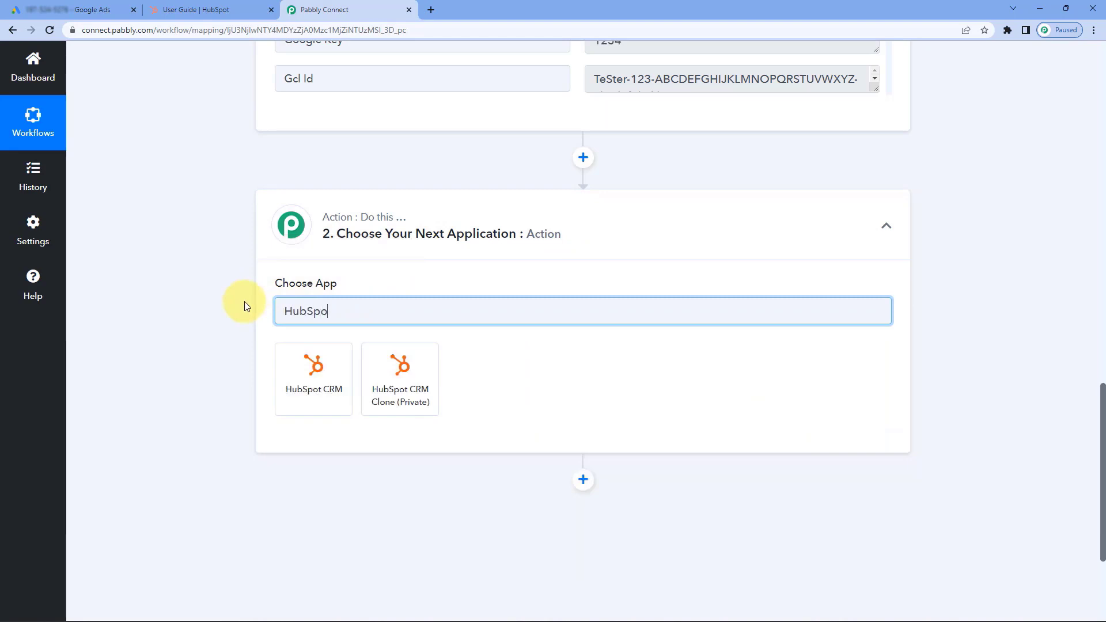
click(333, 364)
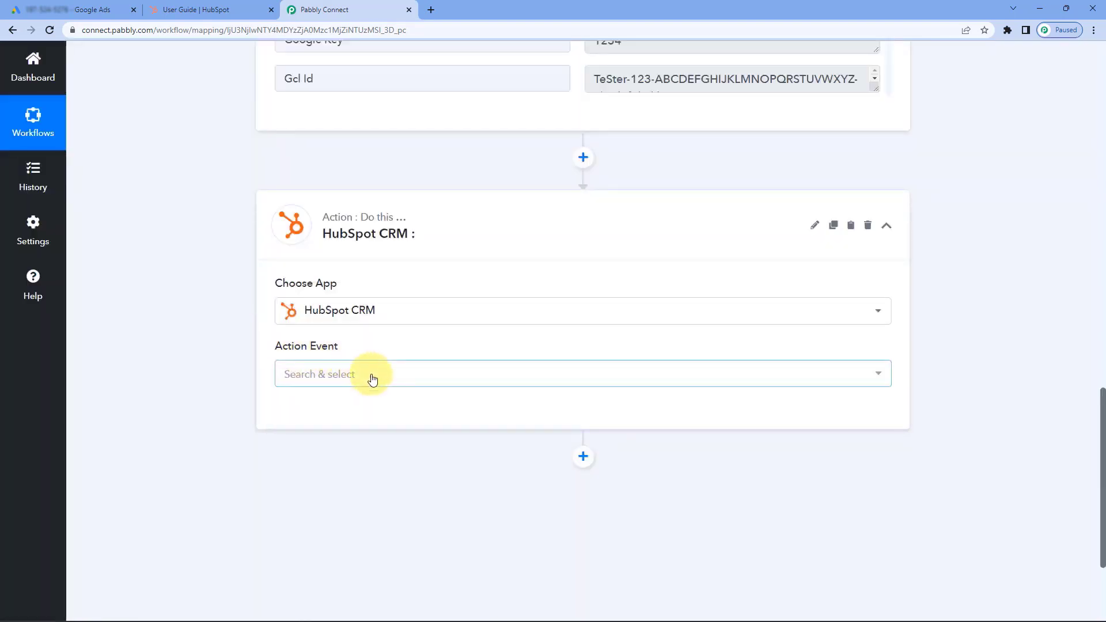
Select Create a Contact as the action event and start adding a new HubSpot connection
click(372, 380)
click(400, 140)
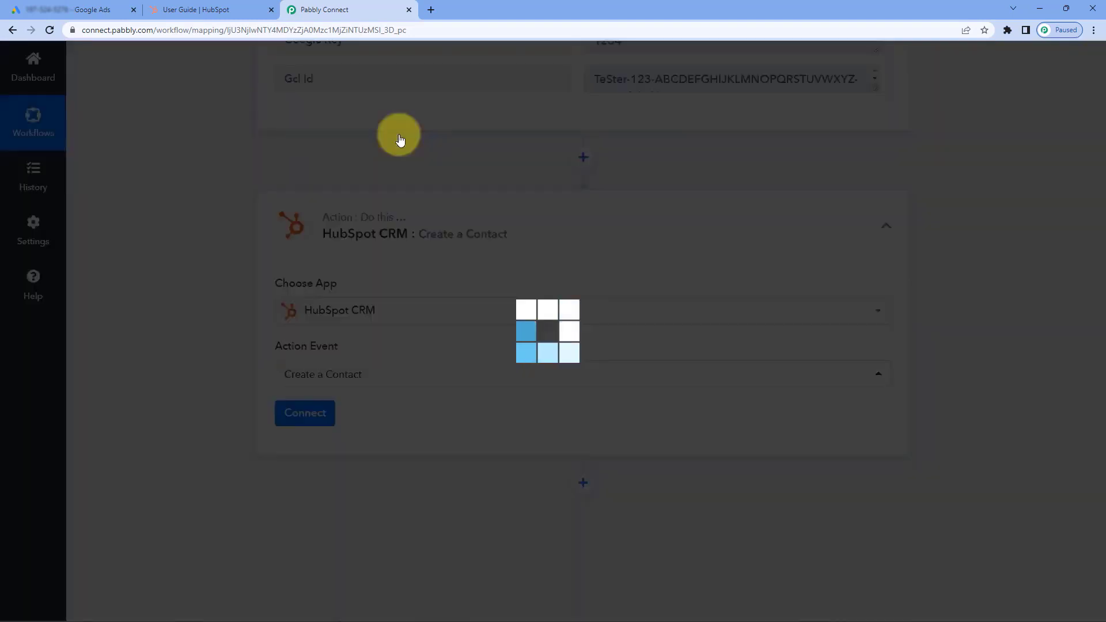
click(325, 418)
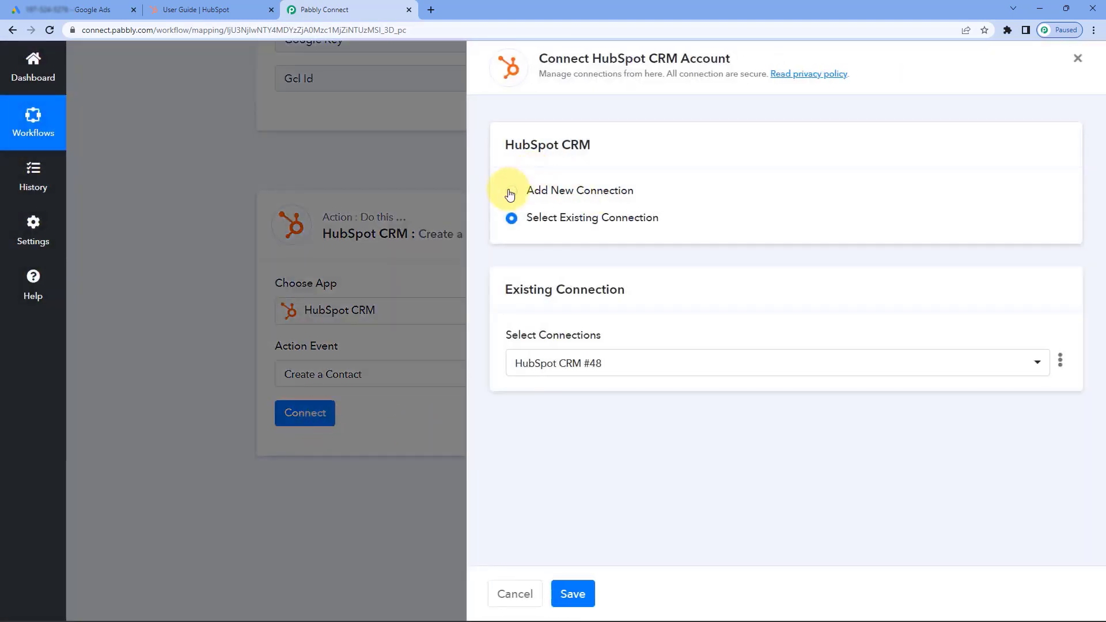
click(510, 192)
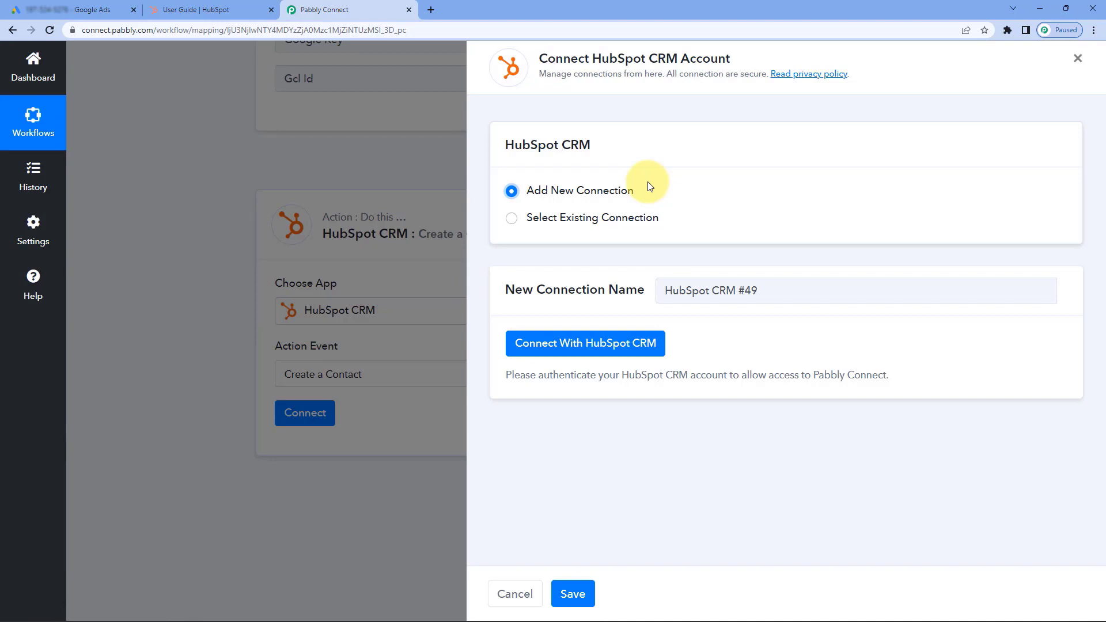
Authorise a HubSpot account for Pabbly through the Connect With HubSpot CRM popup
click(576, 349)
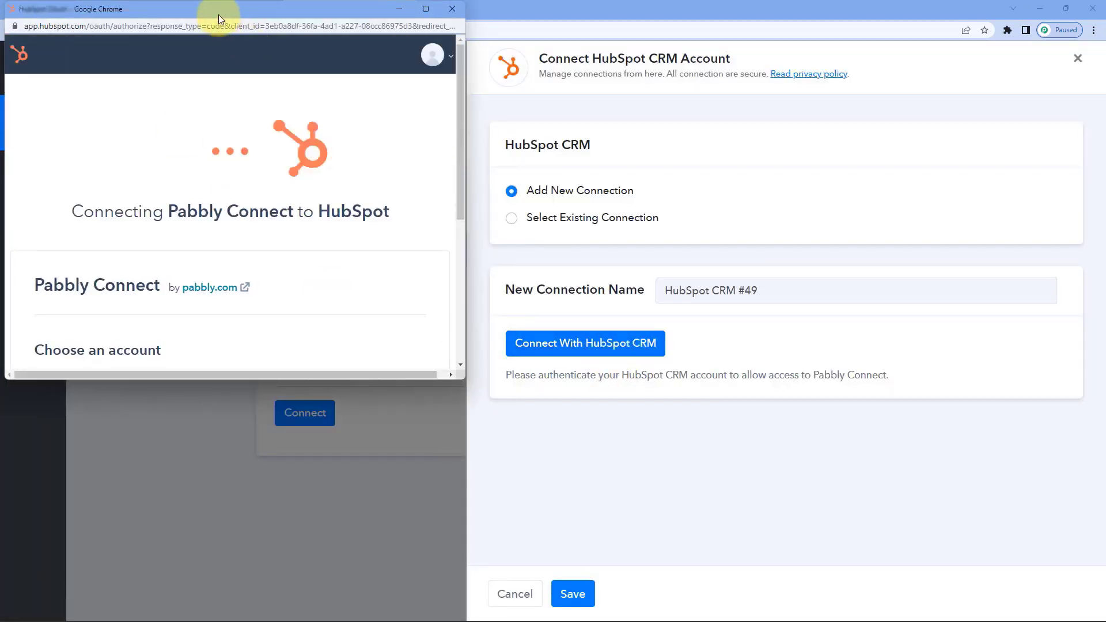
drag(219, 11, 215, 42)
click(210, 7)
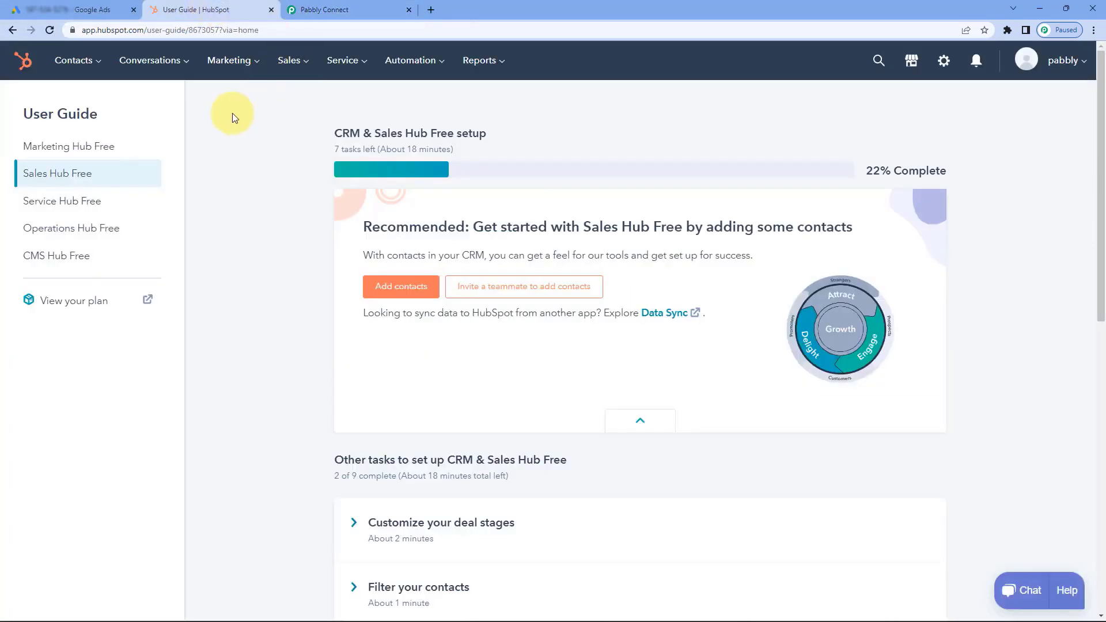
click(337, 9)
key(alt+Tab)
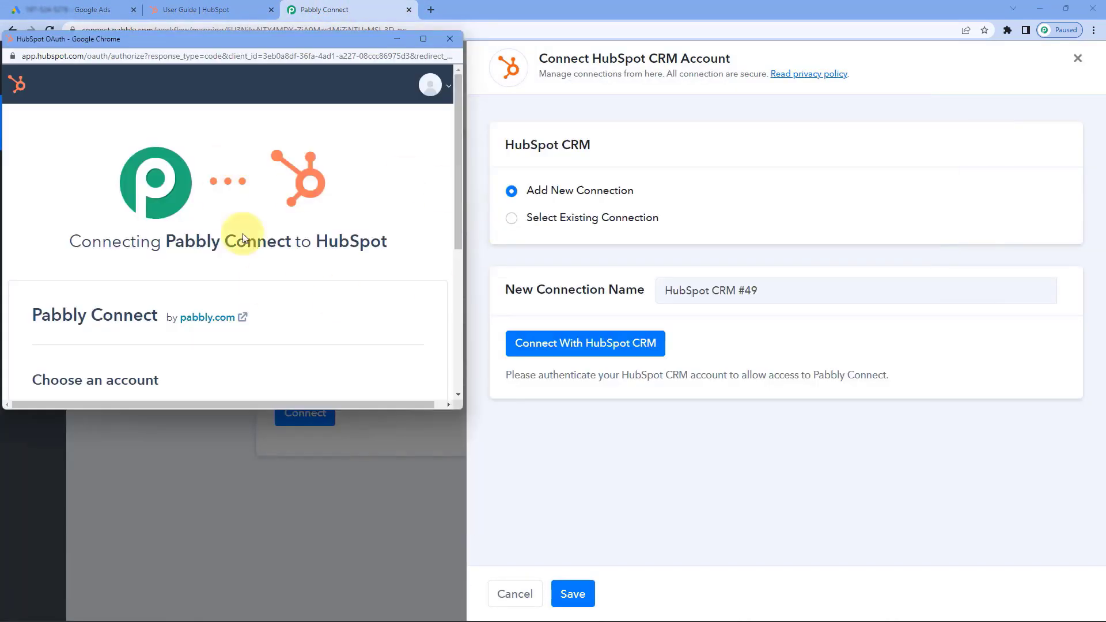
scroll(263, 224, down, 3)
scroll(262, 224, down, 2)
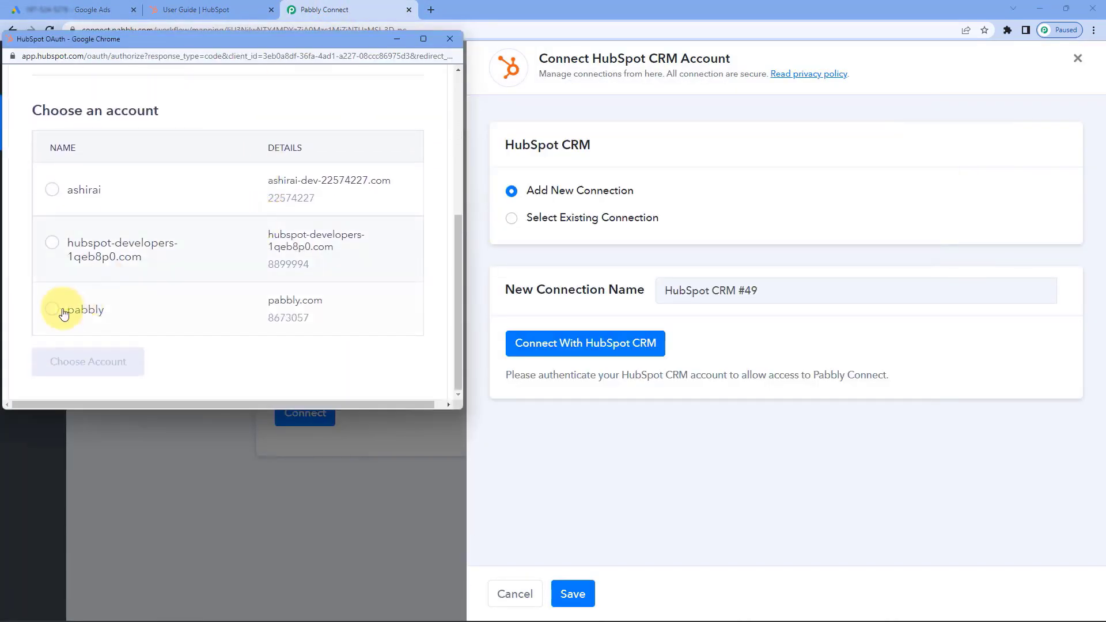
click(59, 312)
click(98, 364)
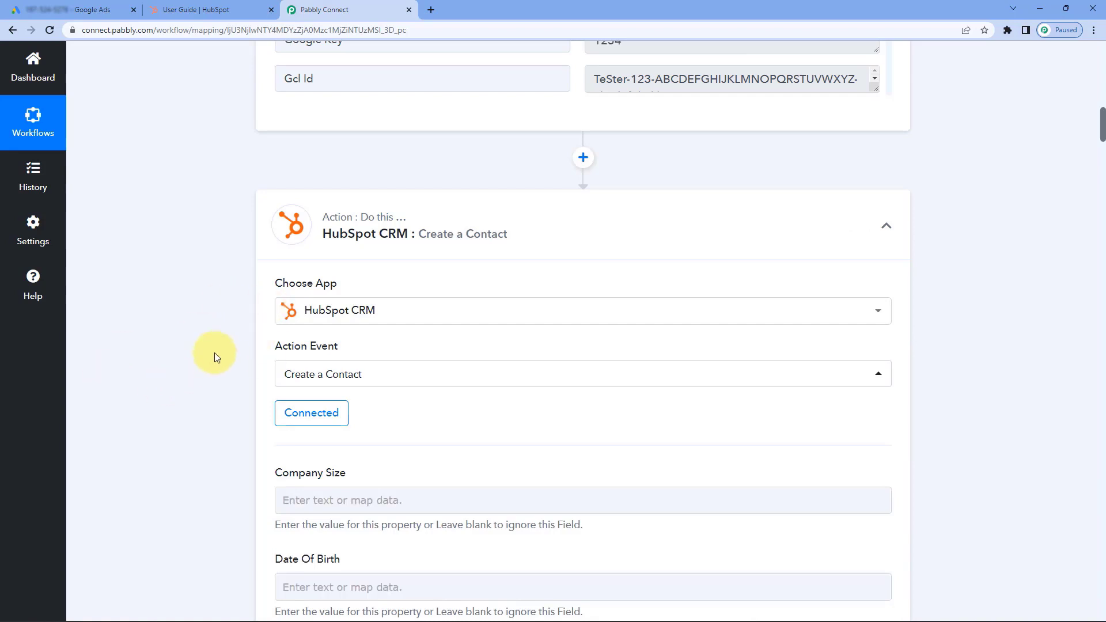
Scroll through HubSpot's contact fields to locate and highlight First Name
scroll(214, 353, down, 5)
scroll(195, 302, down, 2)
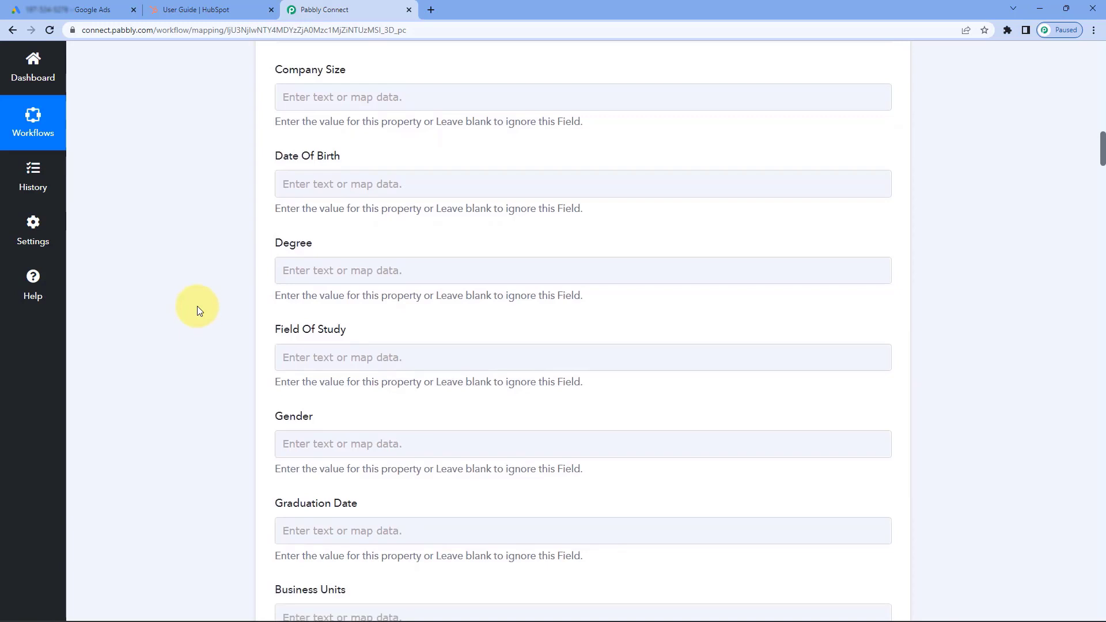
scroll(264, 131, up, 1)
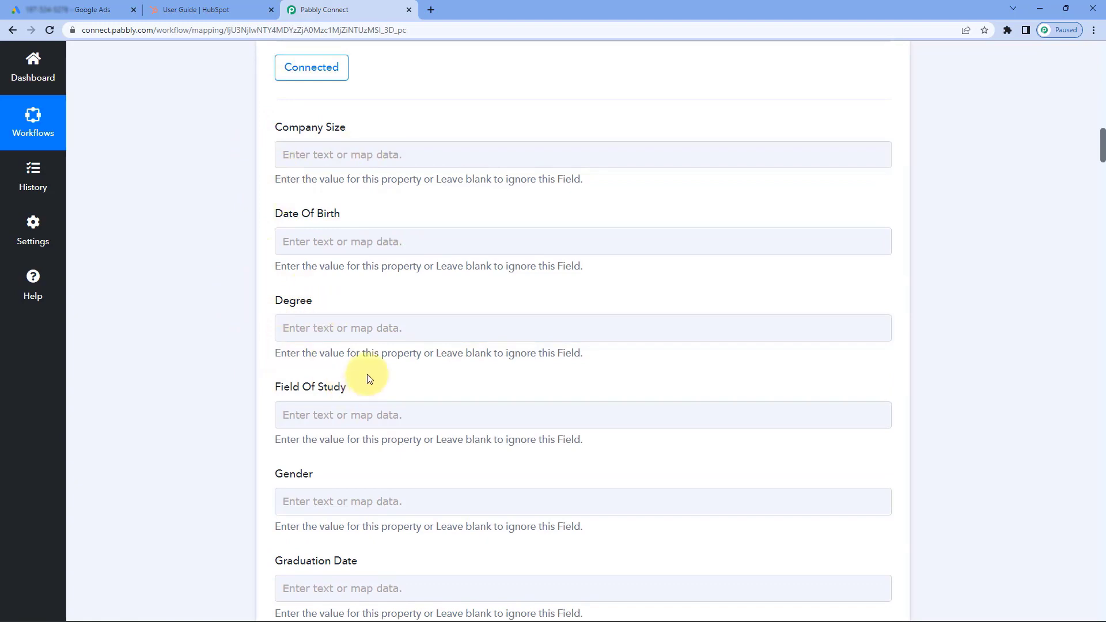
scroll(223, 351, down, 10)
scroll(206, 354, up, 10)
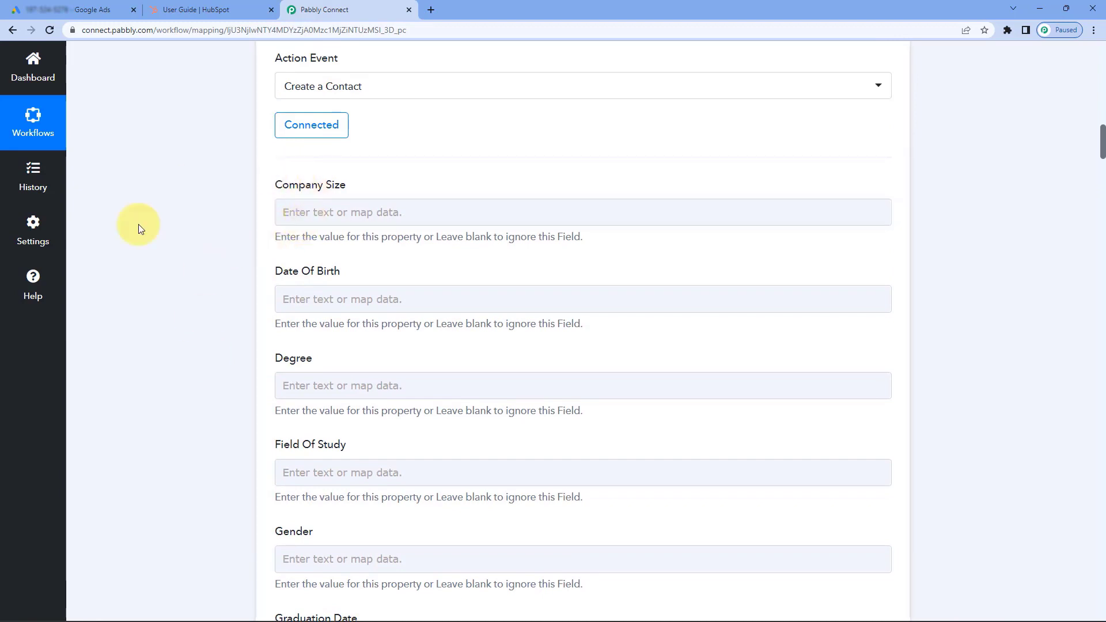
scroll(269, 206, up, 1)
scroll(269, 206, down, 4)
scroll(269, 206, down, 9)
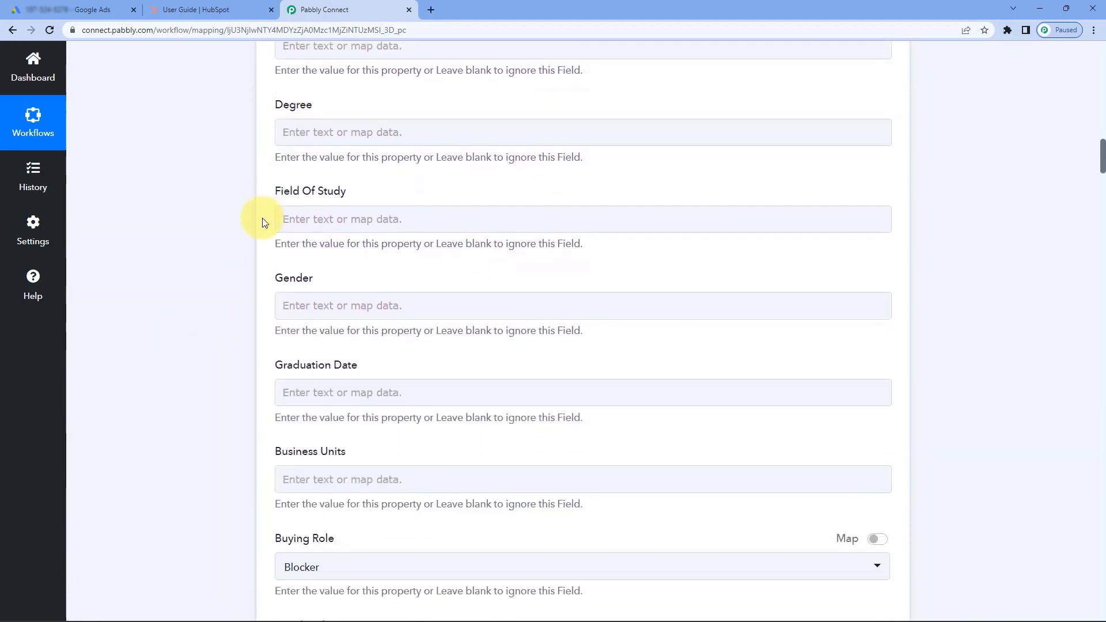
scroll(254, 223, down, 8)
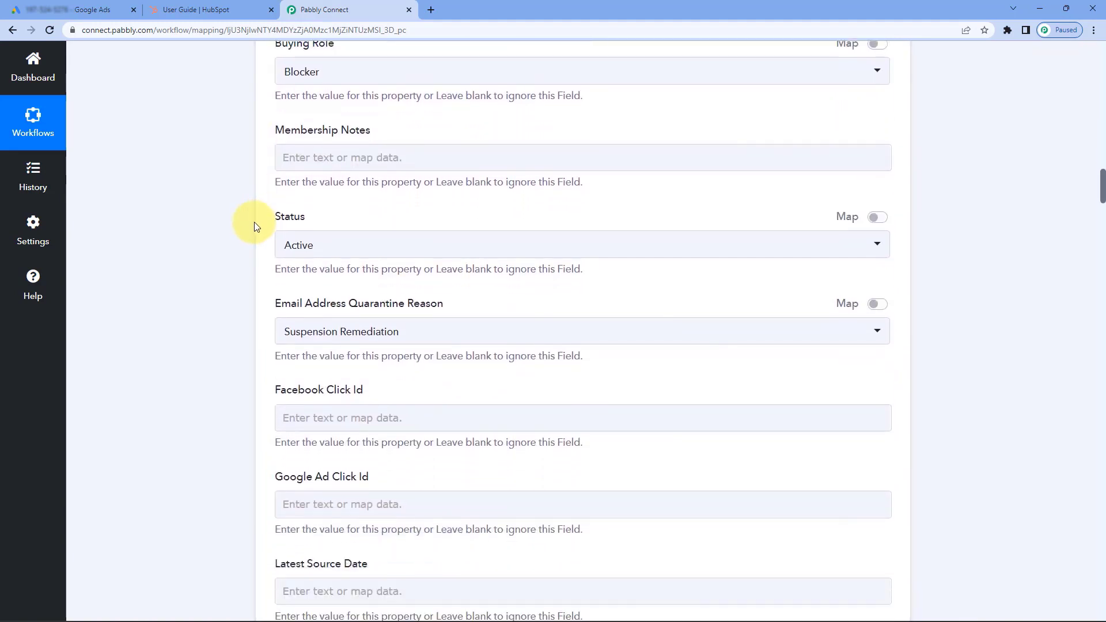
scroll(249, 231, down, 5)
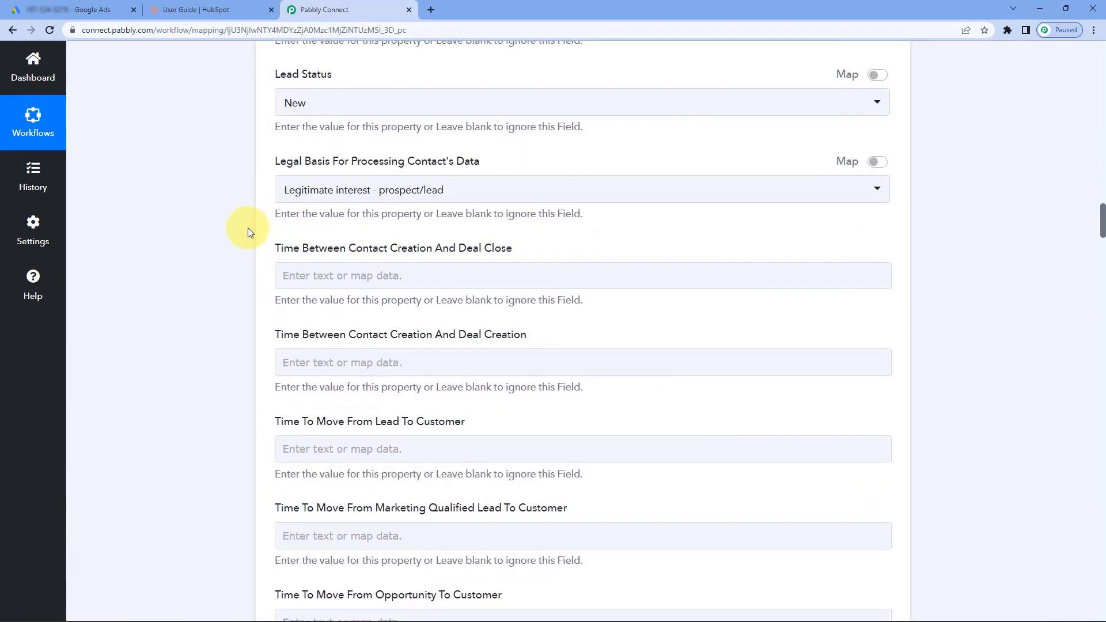
scroll(250, 232, down, 4)
scroll(249, 230, down, 7)
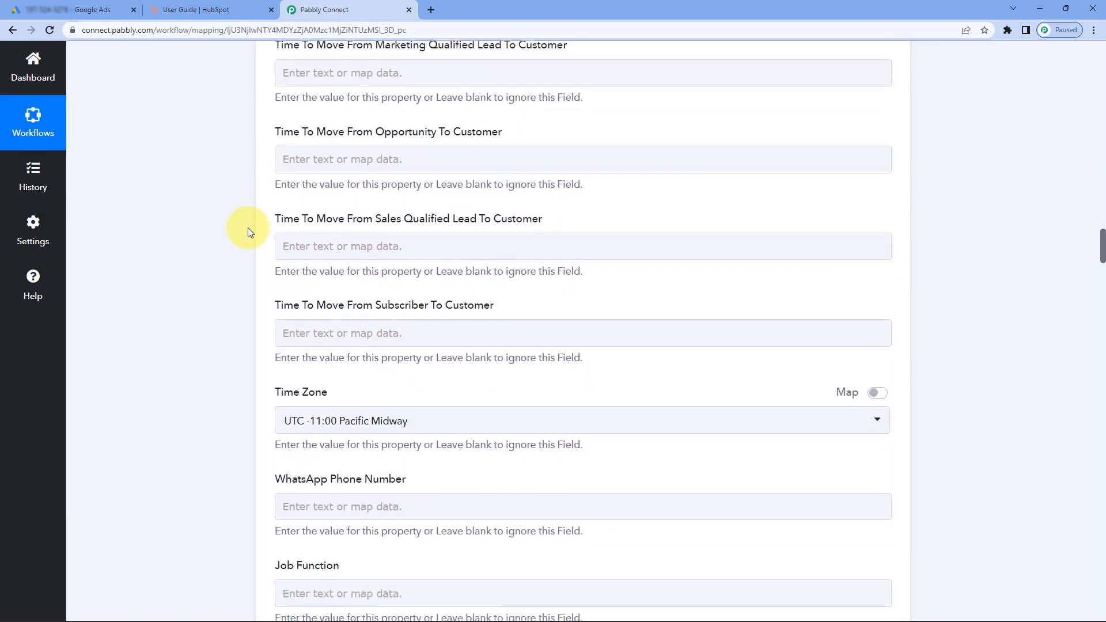
scroll(249, 231, down, 8)
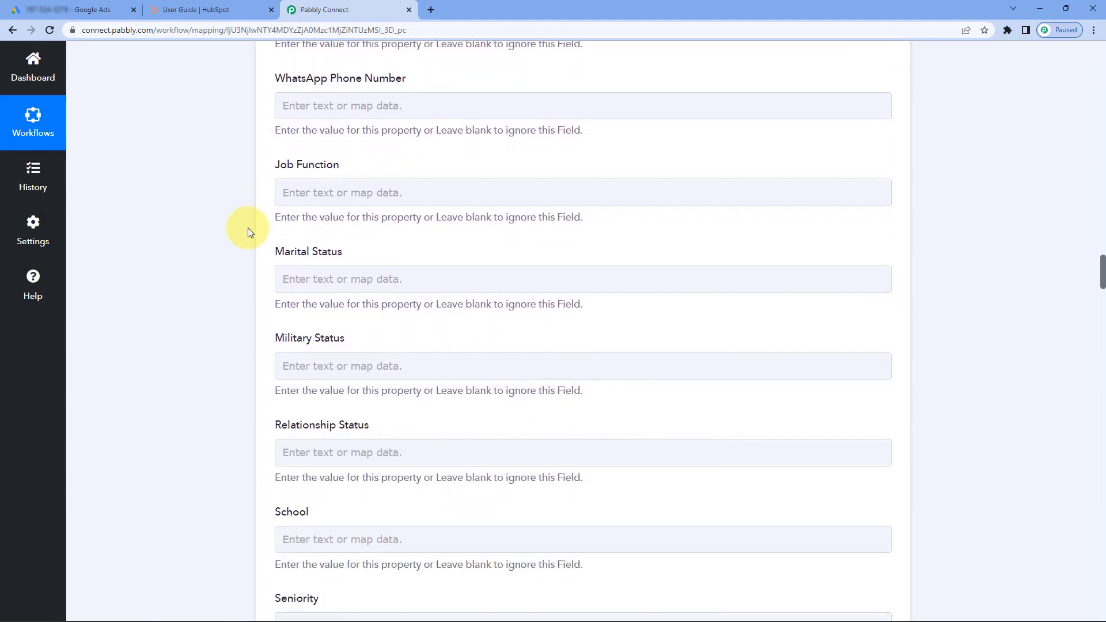
scroll(249, 230, down, 5)
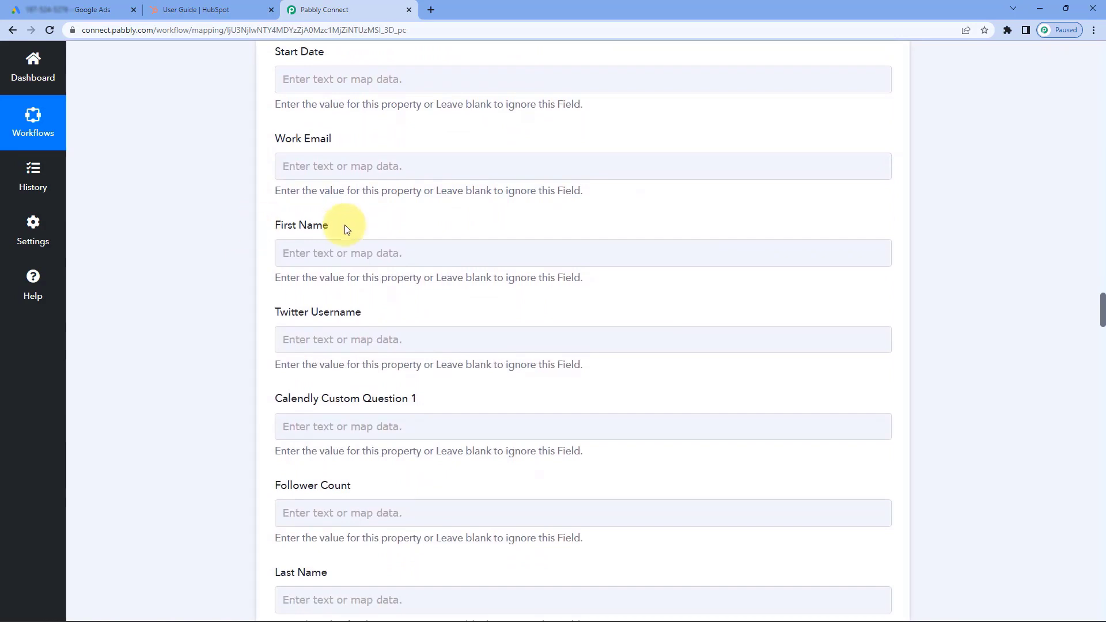
drag(345, 224, 273, 225)
click(352, 223)
drag(341, 224, 257, 223)
click(256, 223)
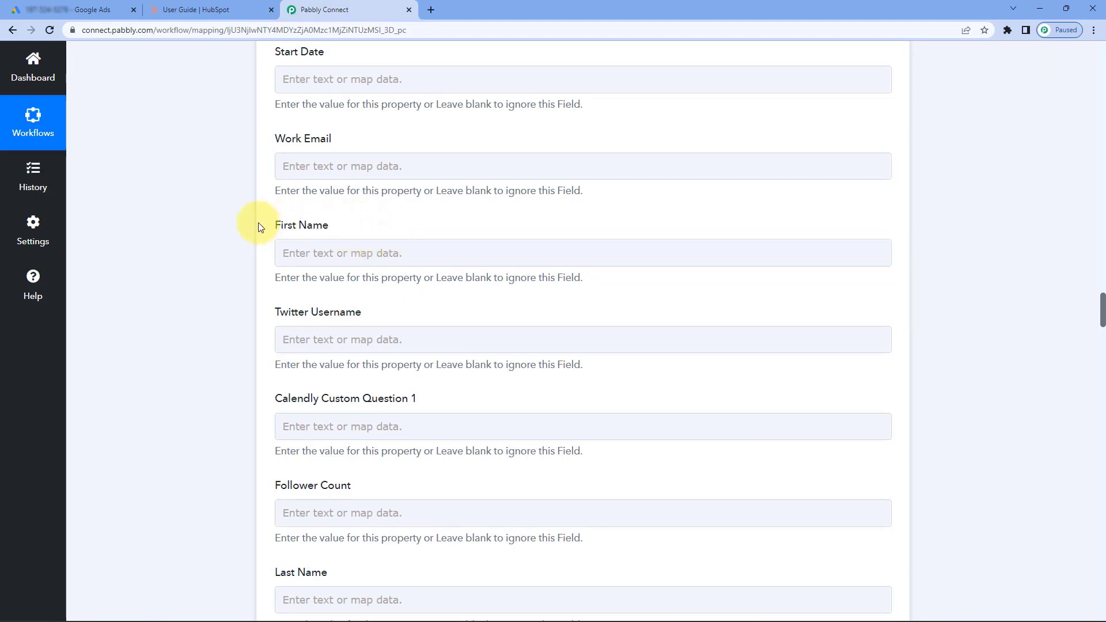
Highlight Last Name, then the last-name part of the lead's Full Name response value
scroll(305, 288, down, 2)
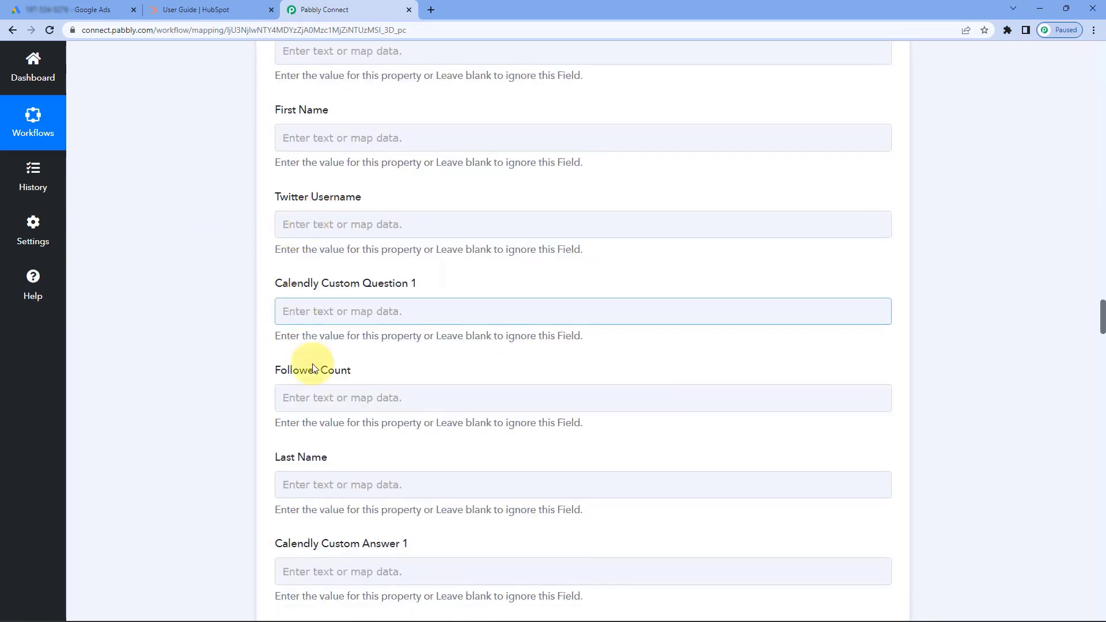
drag(346, 460, 250, 450)
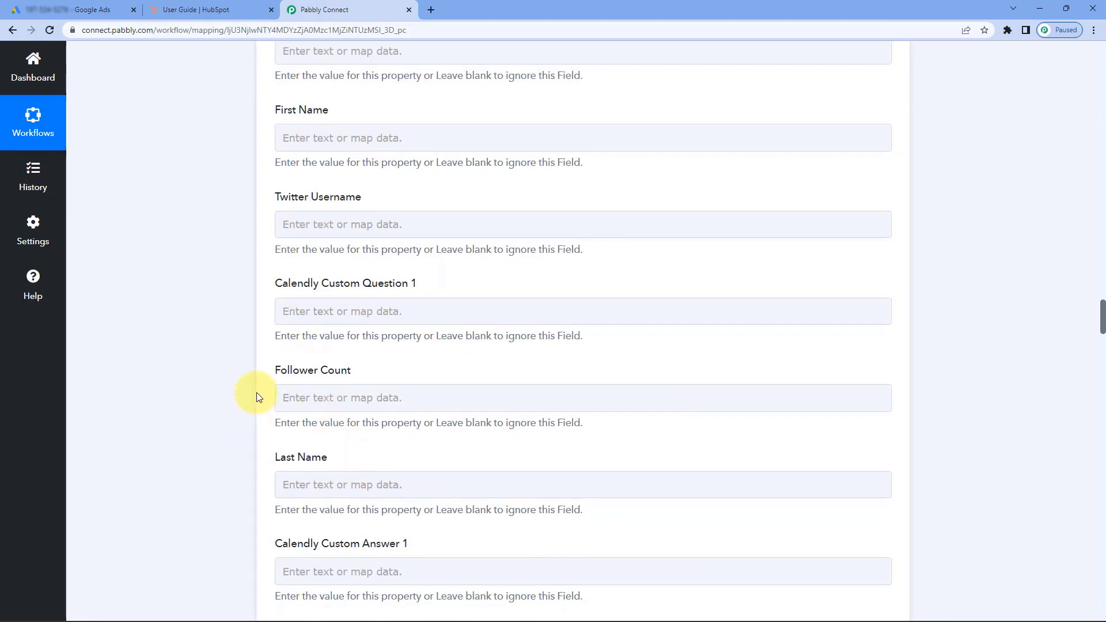
scroll(257, 392, up, 16)
scroll(257, 396, up, 20)
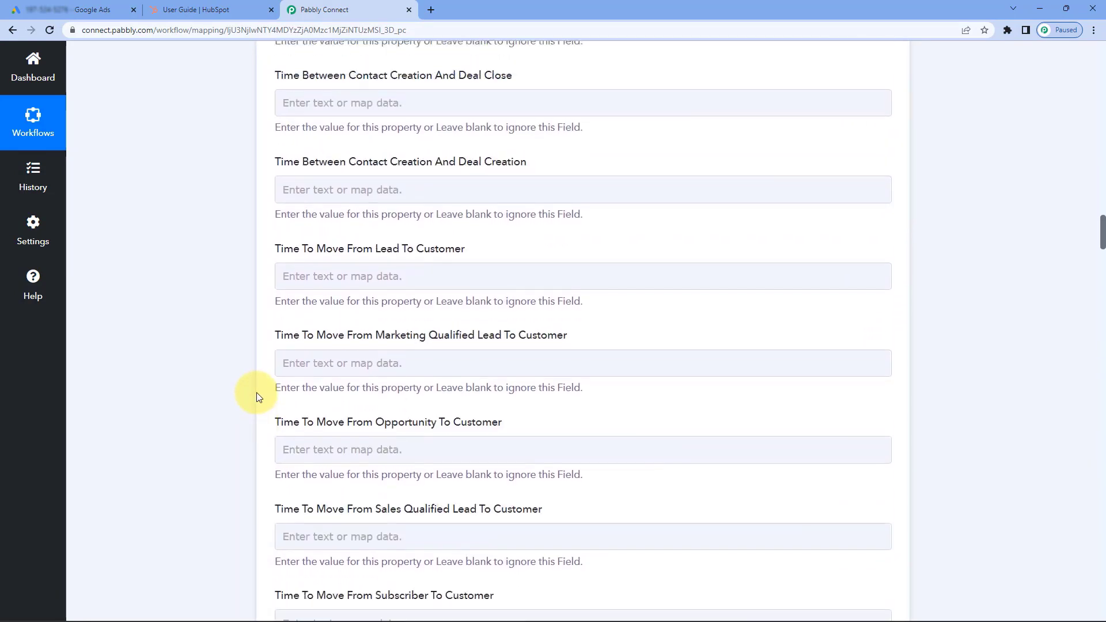
scroll(257, 396, up, 15)
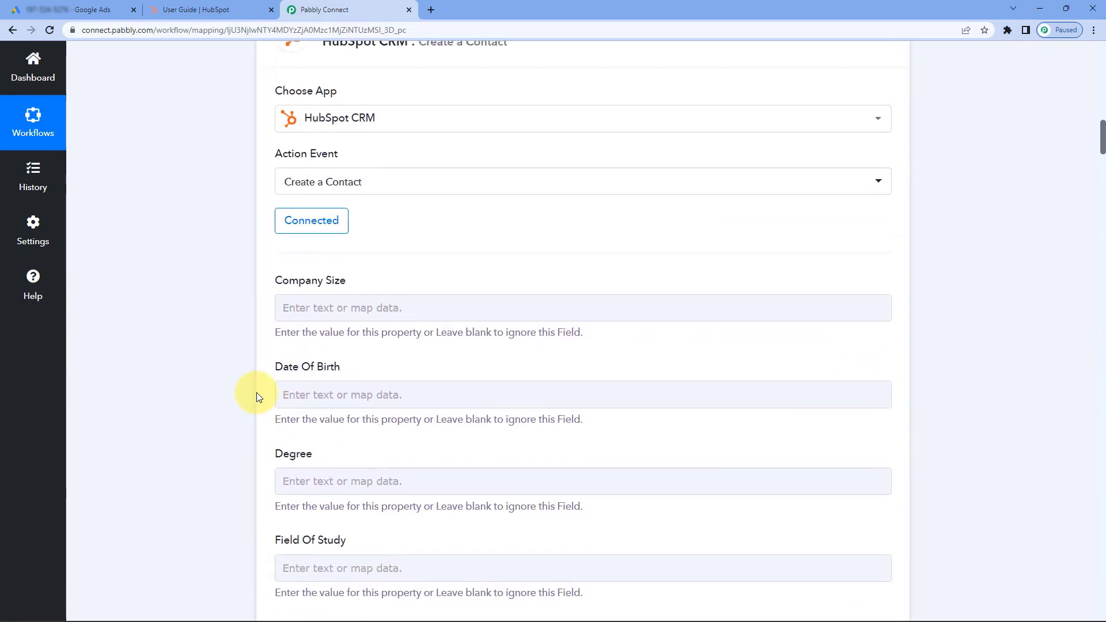
drag(594, 191, 646, 194)
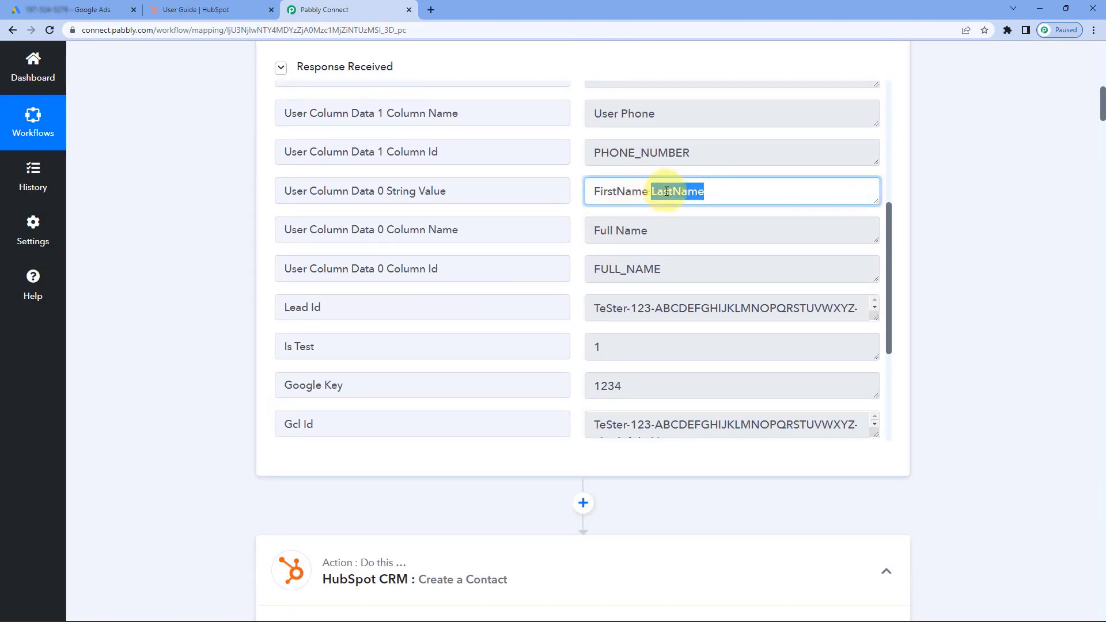
click(626, 191)
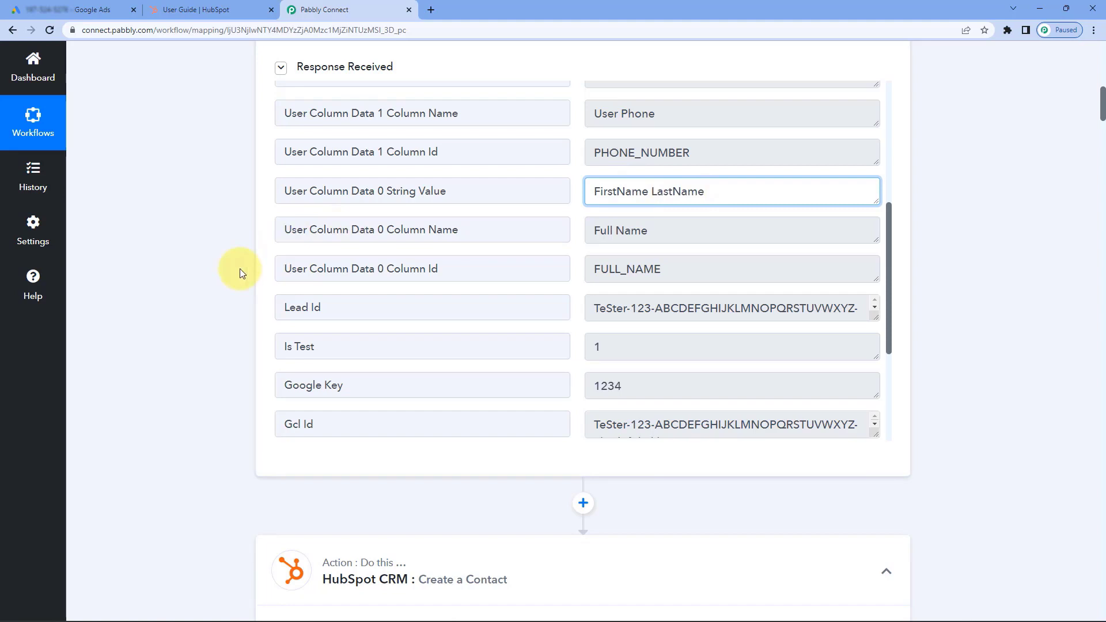
scroll(240, 269, down, 4)
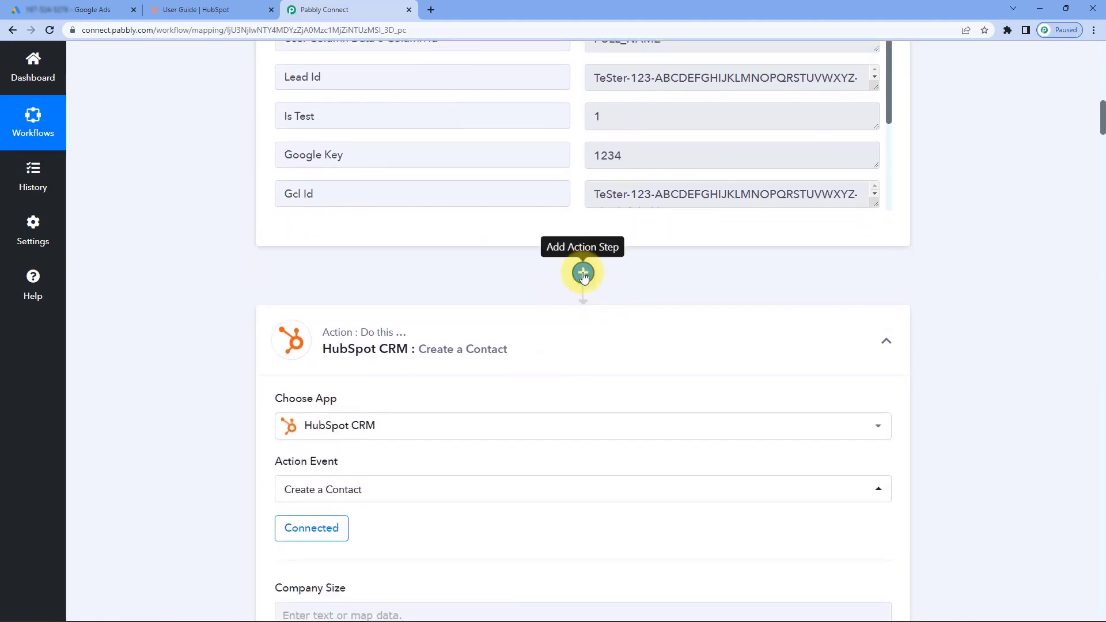
Insert a new action step before HubSpot using the Text Formatter app
click(583, 272)
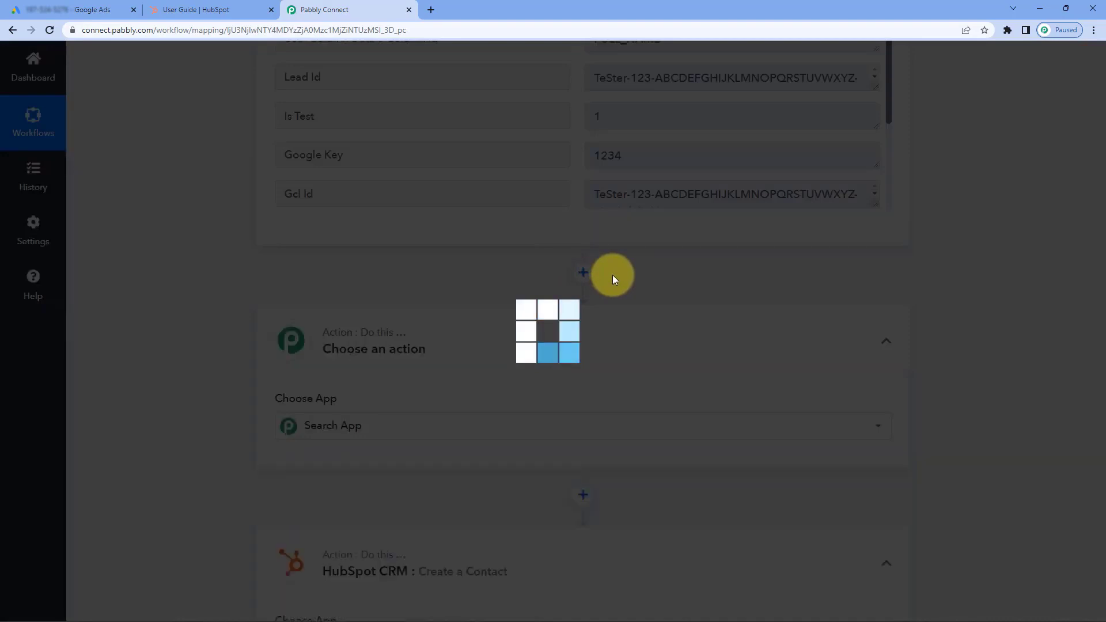
scroll(262, 253, down, 3)
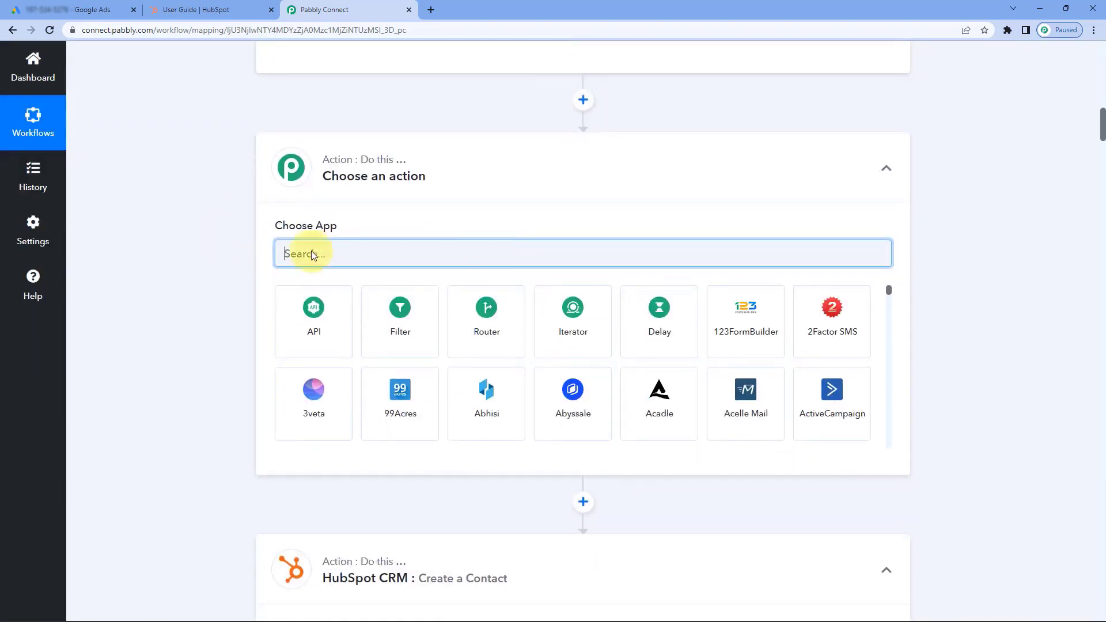
text(Tetx)
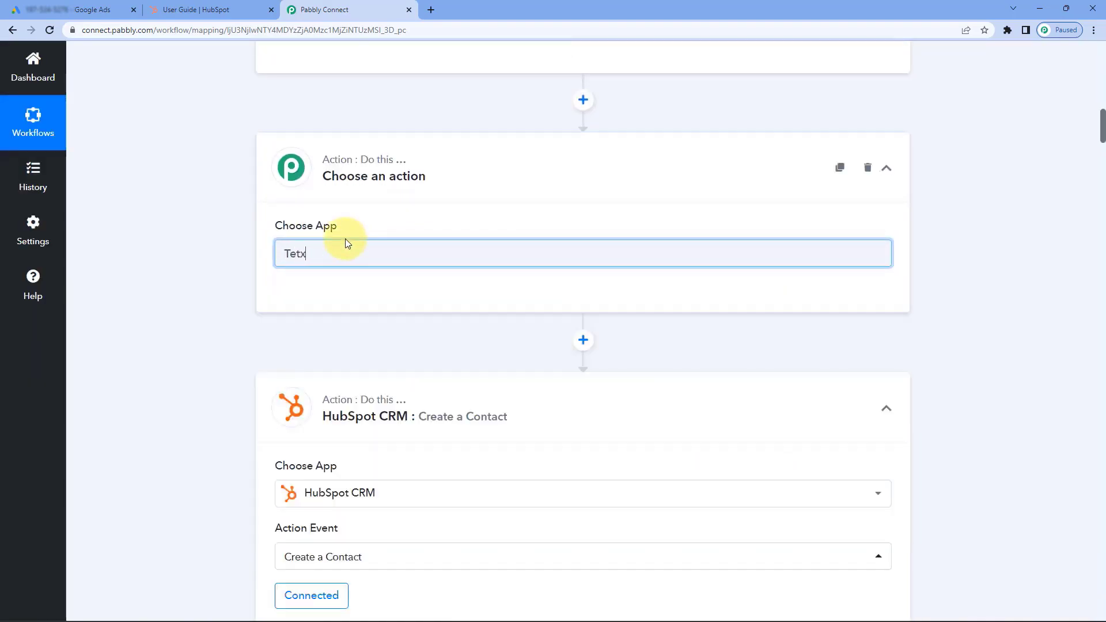
key(BackSpace)
key(BackSpace)
text(xt Formatter by Pabbly)
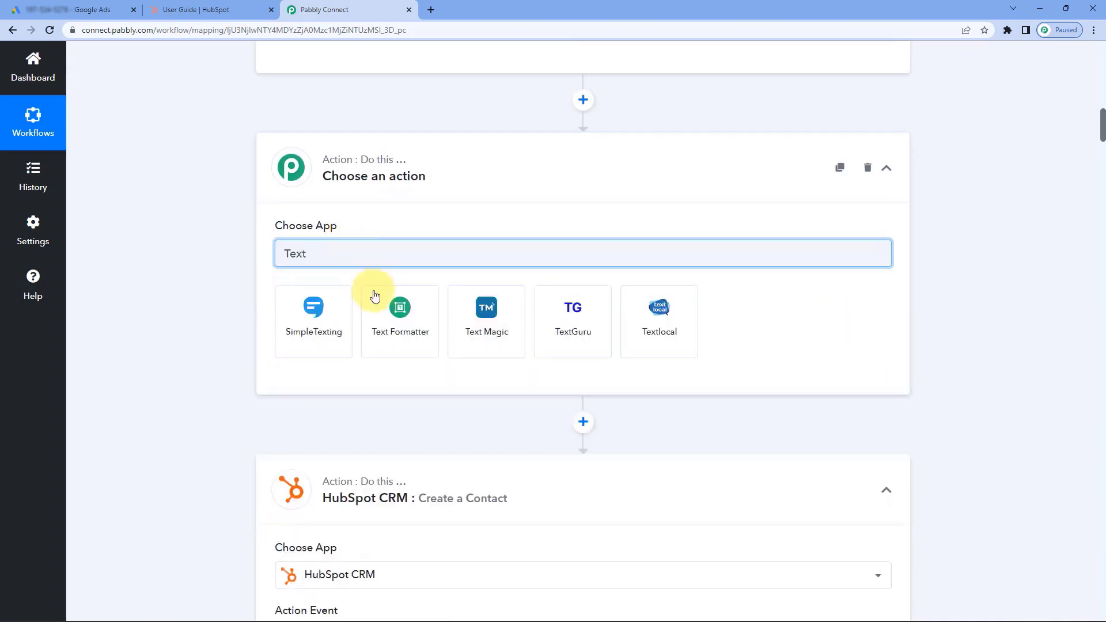
click(377, 303)
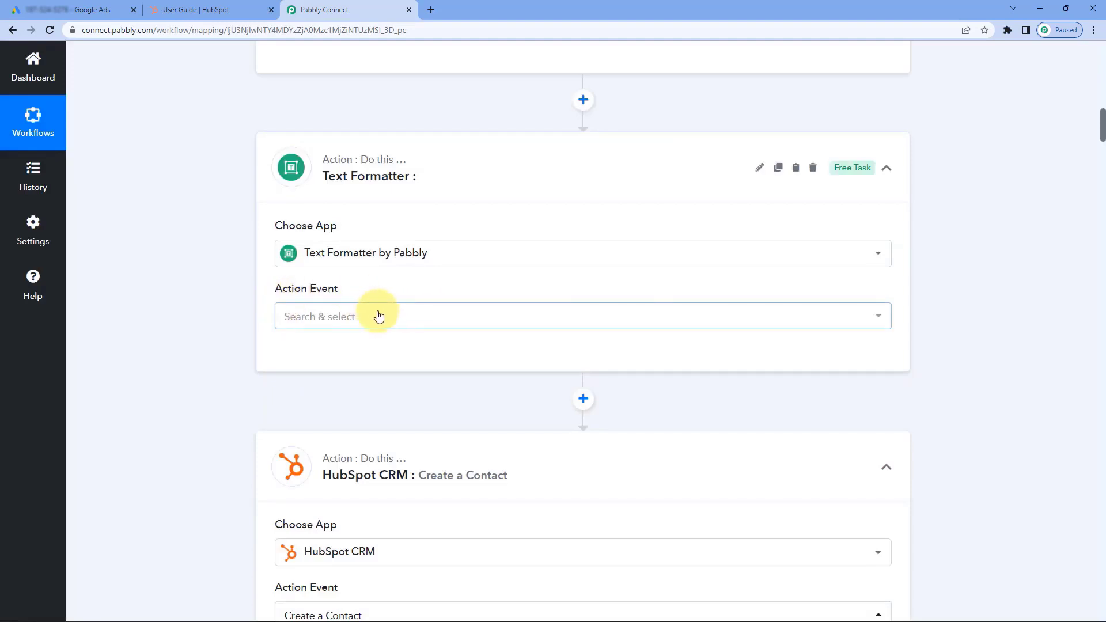
Set the Text Formatter event to Split Text and connect the step
click(358, 317)
scroll(349, 397, down, 2)
click(349, 486)
click(307, 357)
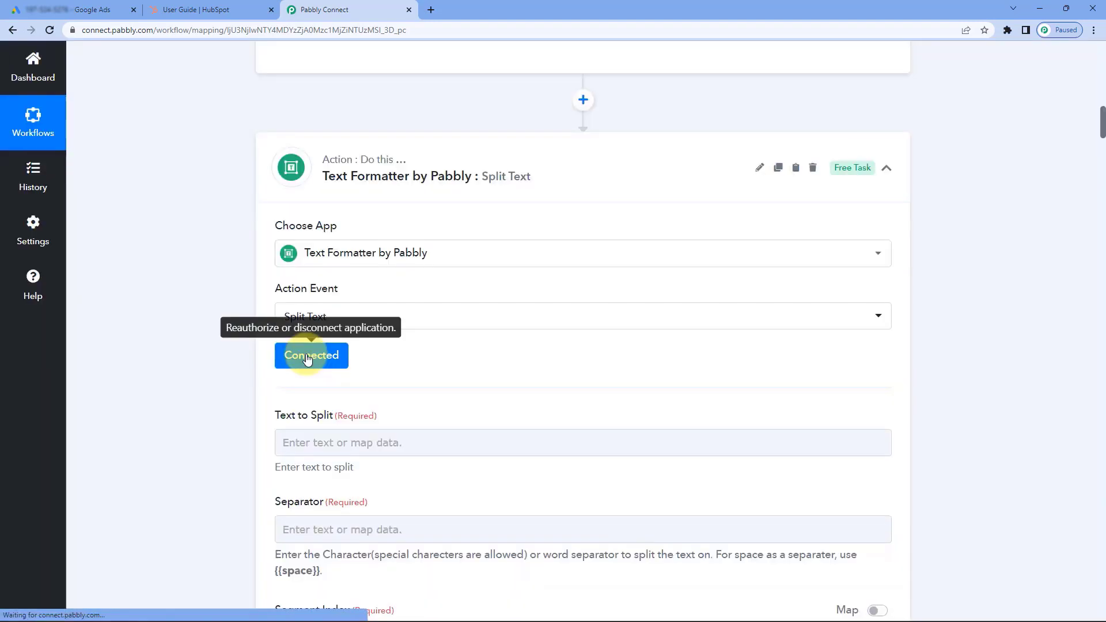
scroll(236, 357, down, 2)
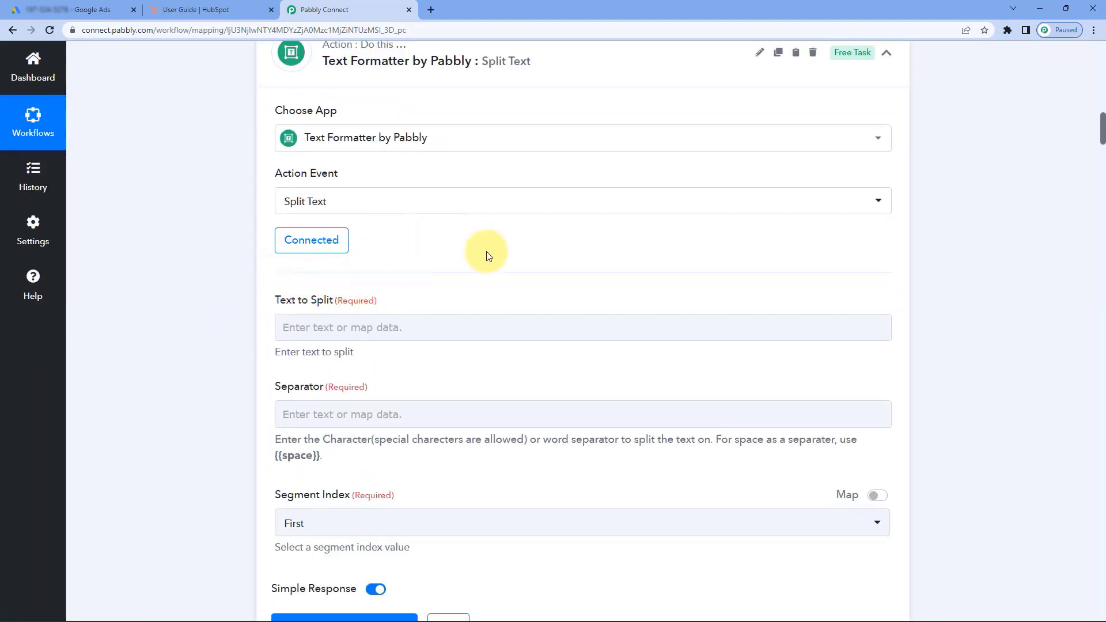
scroll(504, 239, up, 1)
scroll(504, 239, up, 8)
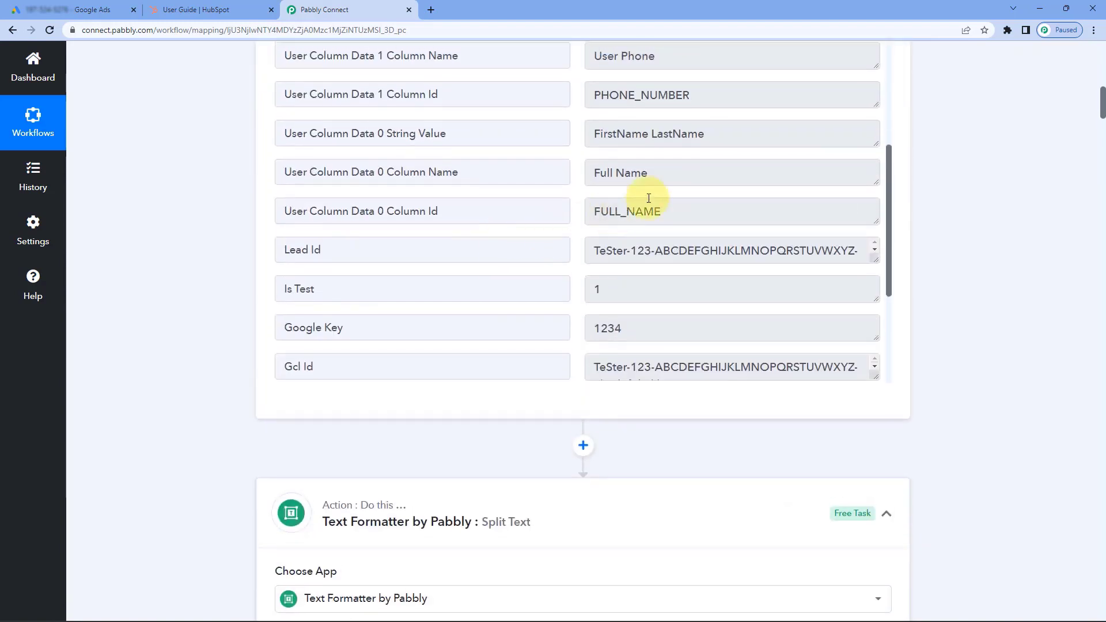
Map the Google Ads lead's full name (User Column Data 0: FirstName LastName) into Text to Split
mouse_move(725, 133)
mouse_down()
mouse_move(566, 137)
mouse_move(735, 135)
mouse_up()
click(574, 142)
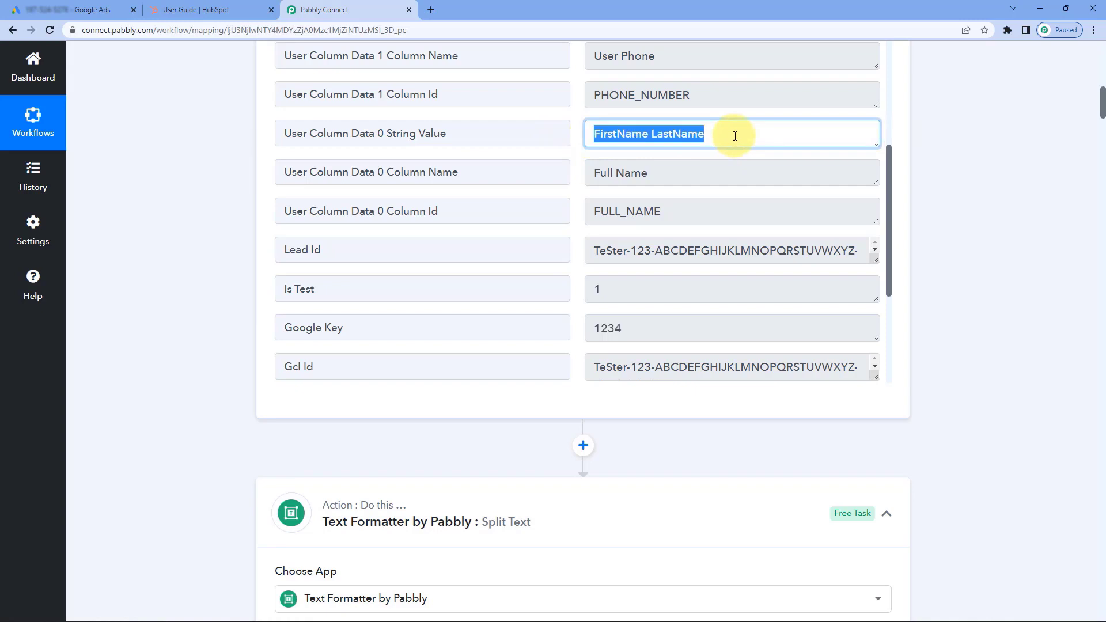
scroll(209, 291, down, 8)
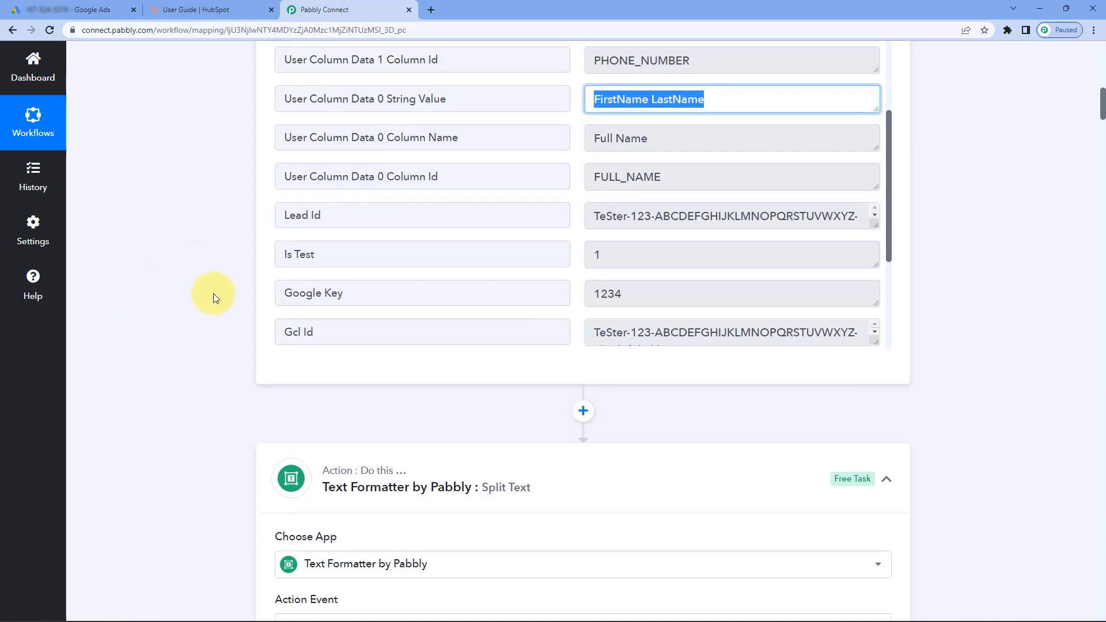
click(305, 330)
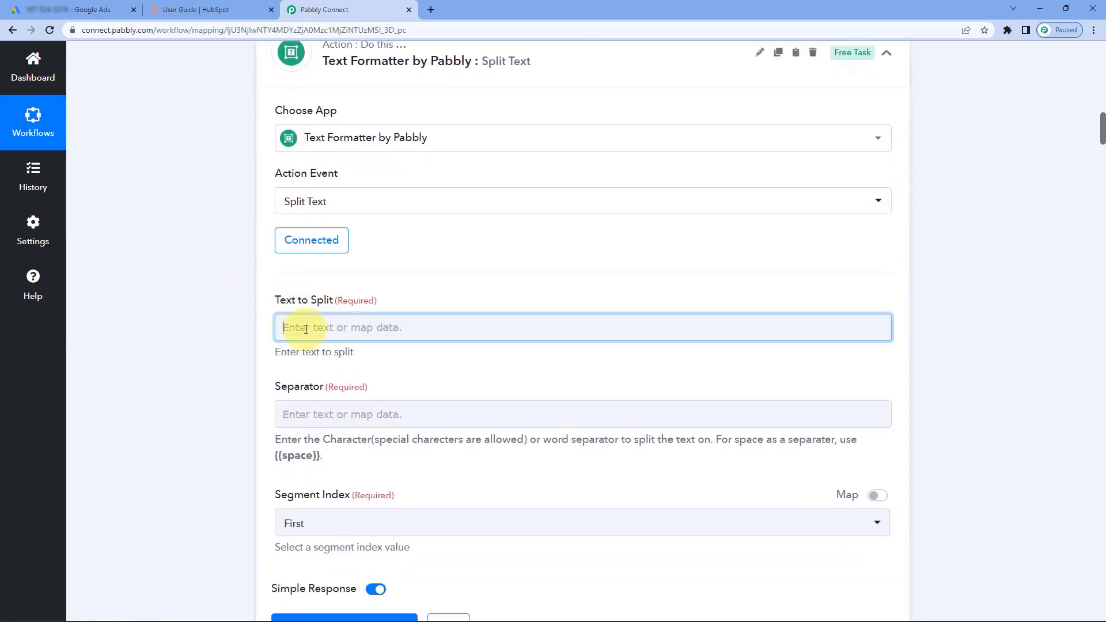
scroll(227, 328, down, 2)
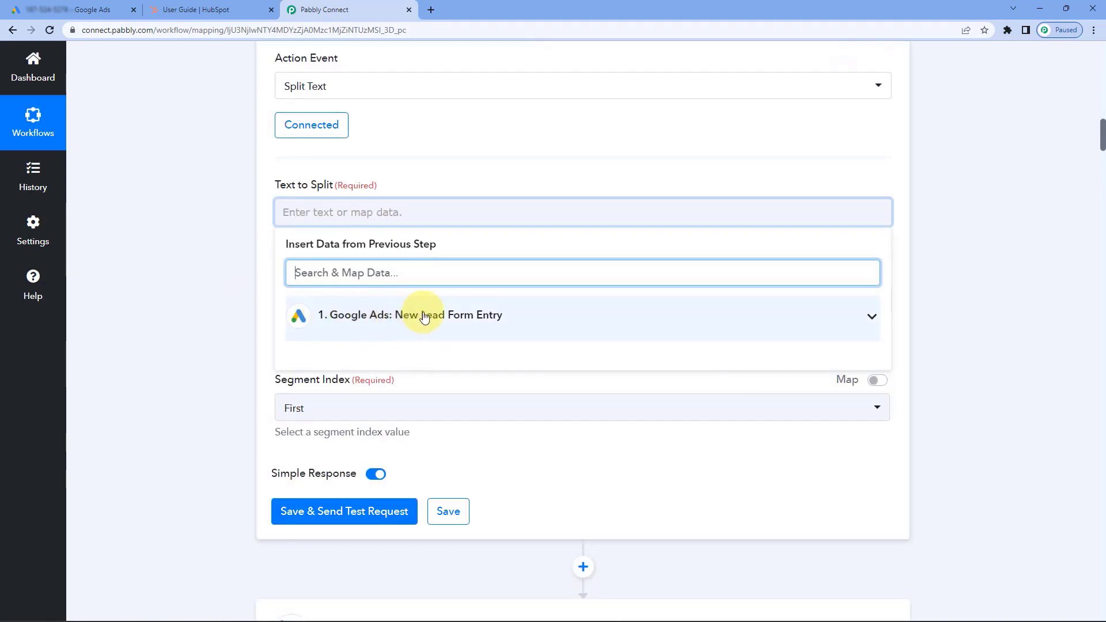
click(424, 316)
scroll(437, 345, down, 1)
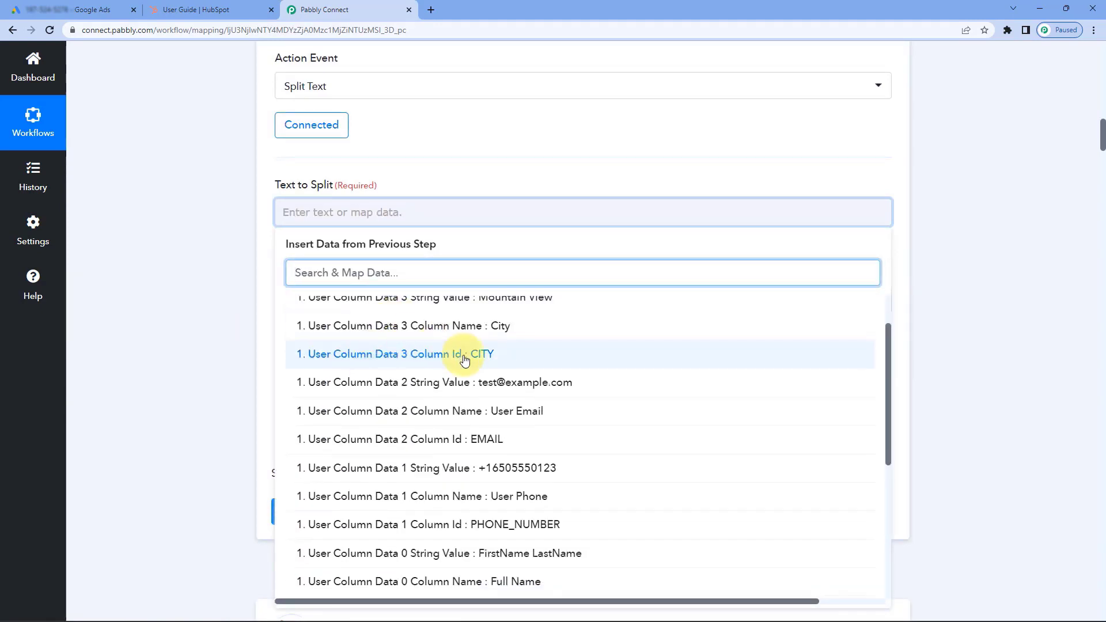
scroll(461, 357, down, 3)
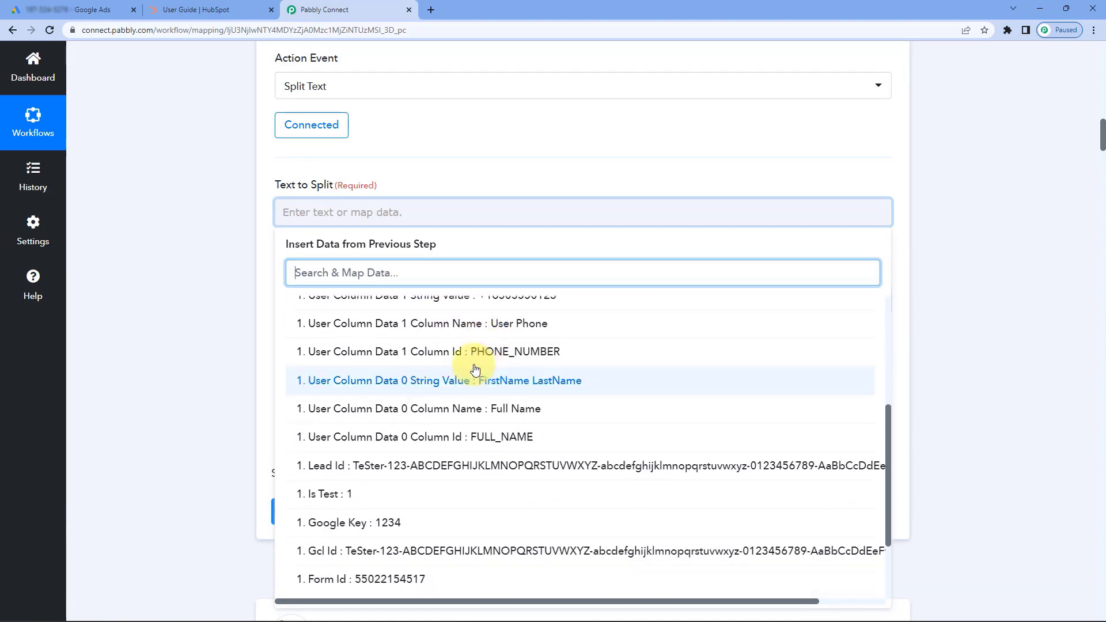
click(441, 382)
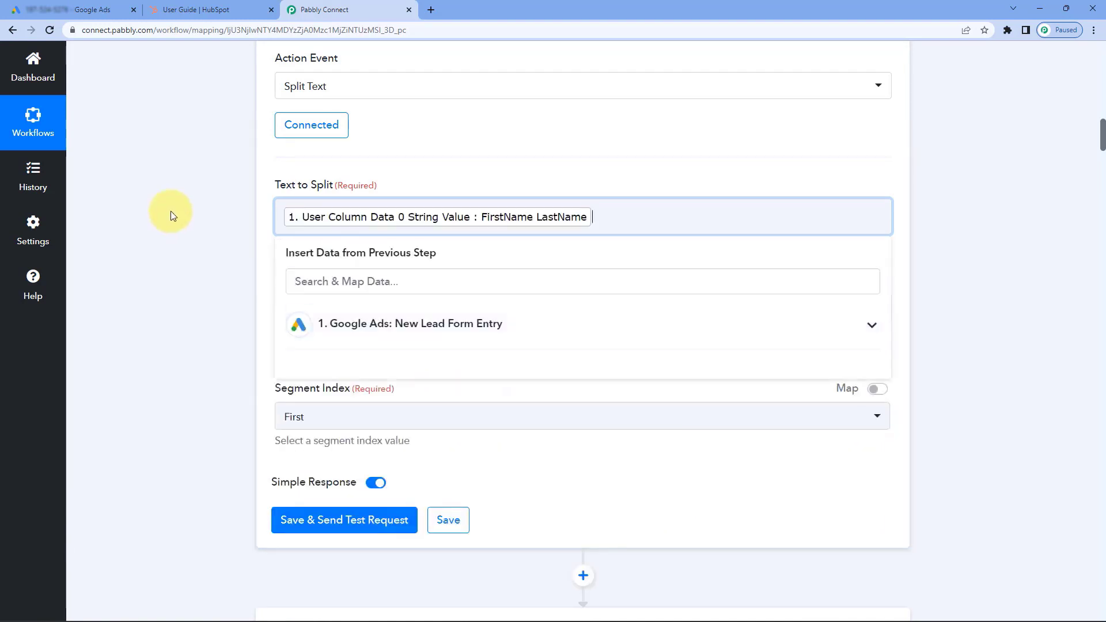
Paste {{space}} as the Split Text separator
click(260, 230)
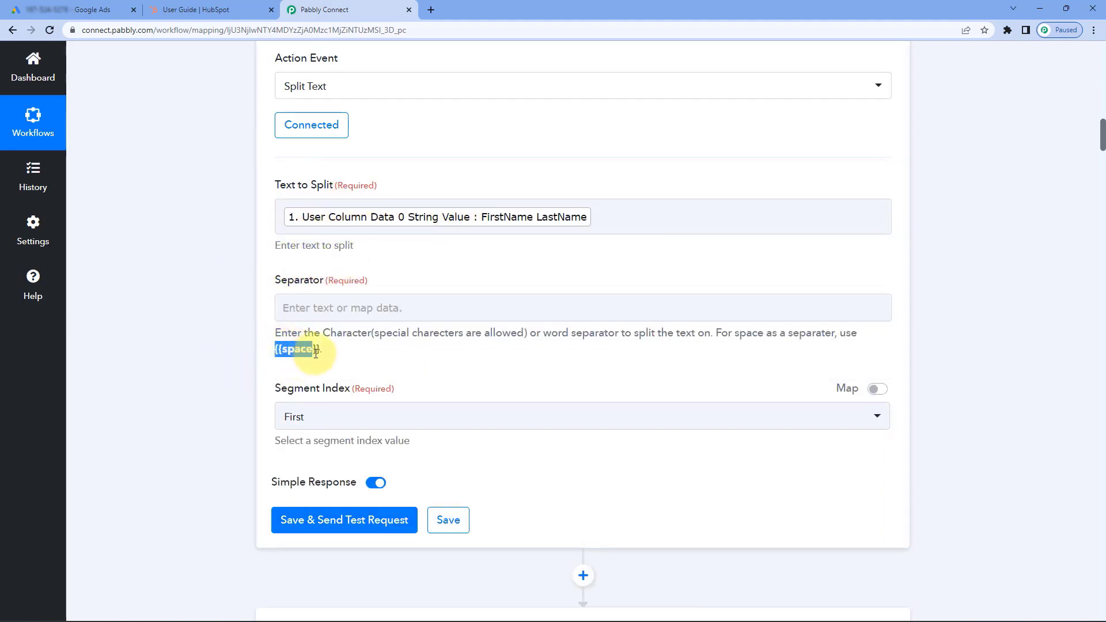
click(329, 303)
text({{space}})
click(443, 292)
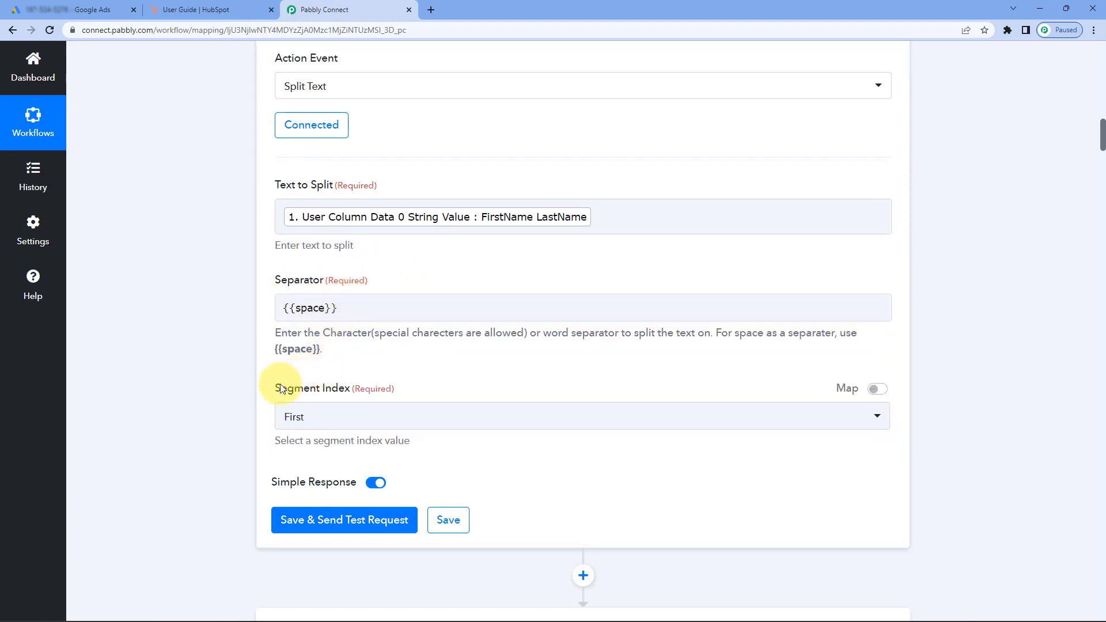
Set Segment Index to All, then save the step and send a test request
scroll(278, 363, down, 1)
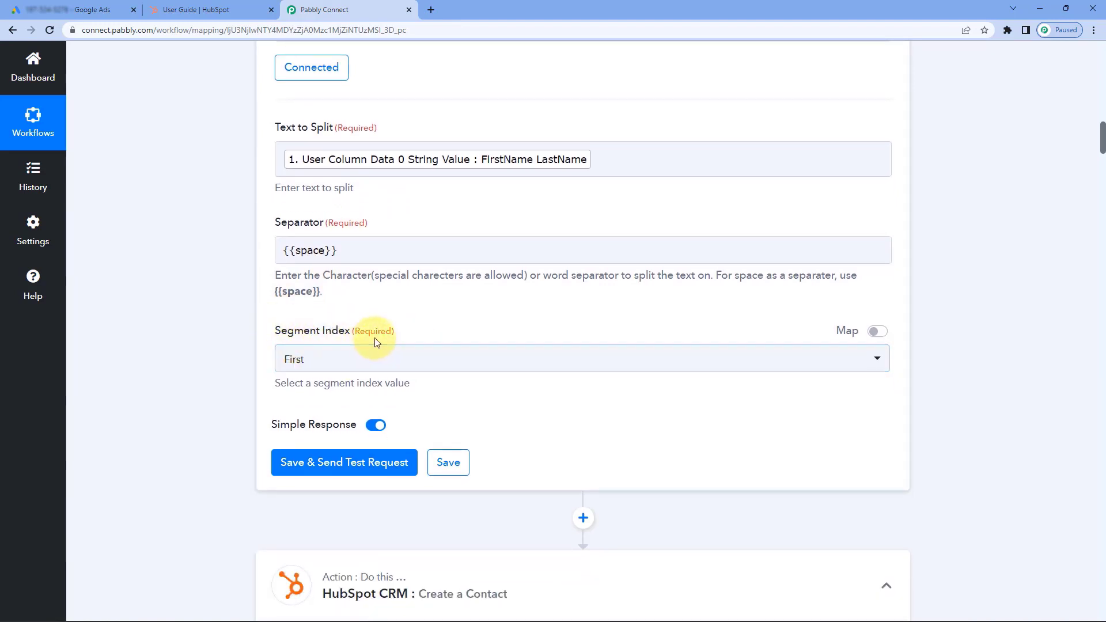
click(385, 354)
click(303, 523)
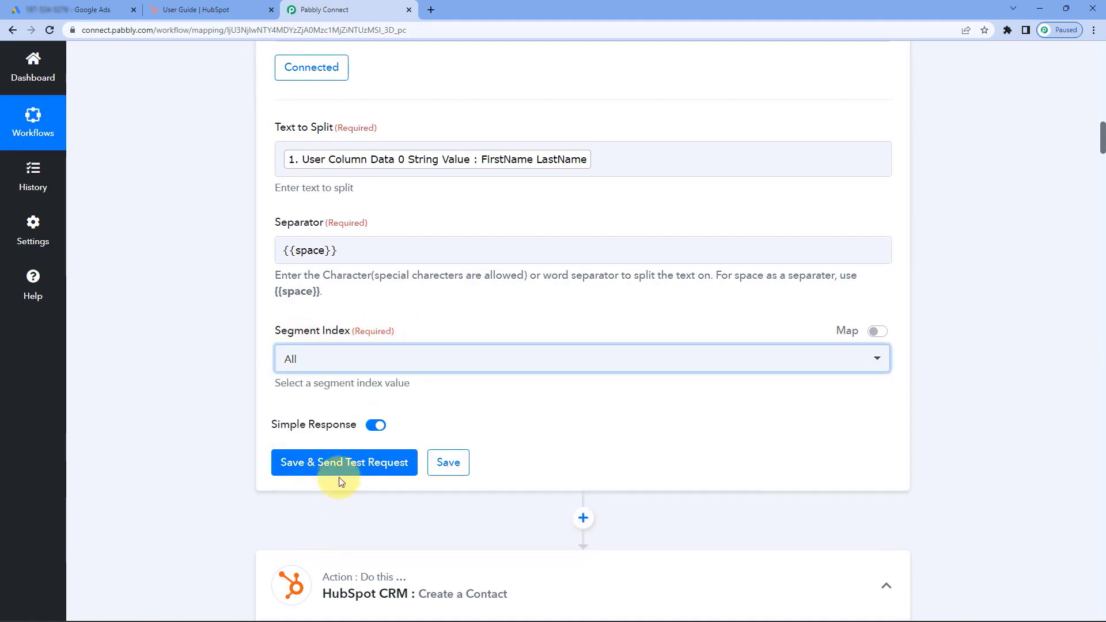
click(344, 467)
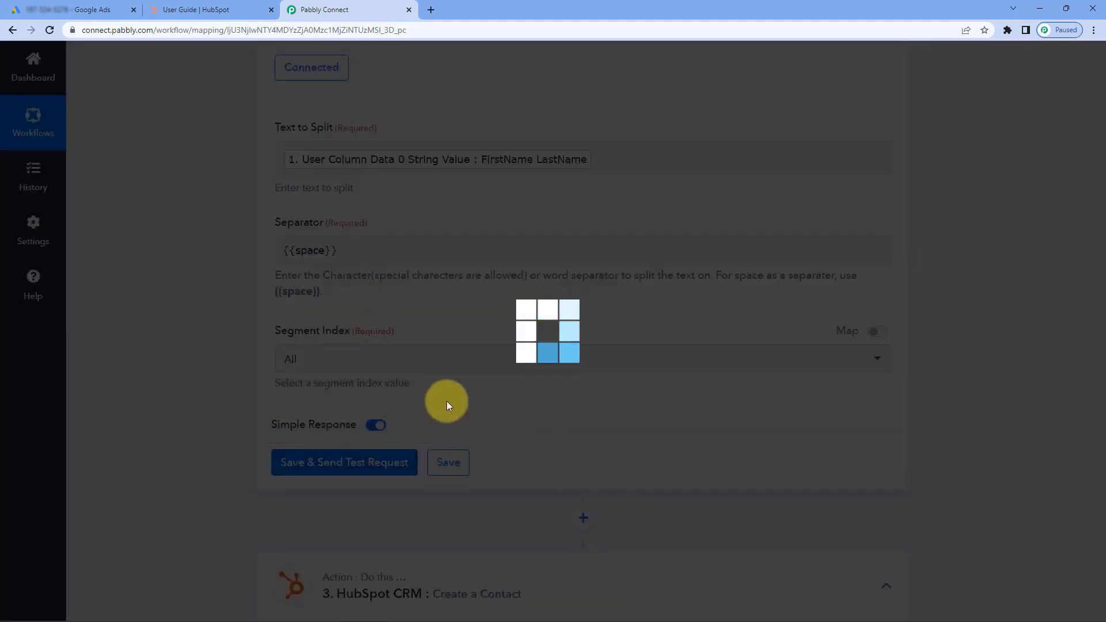
Check that the test response lists Result 0 FirstName and Result 1 LastName
scroll(469, 414, down, 2)
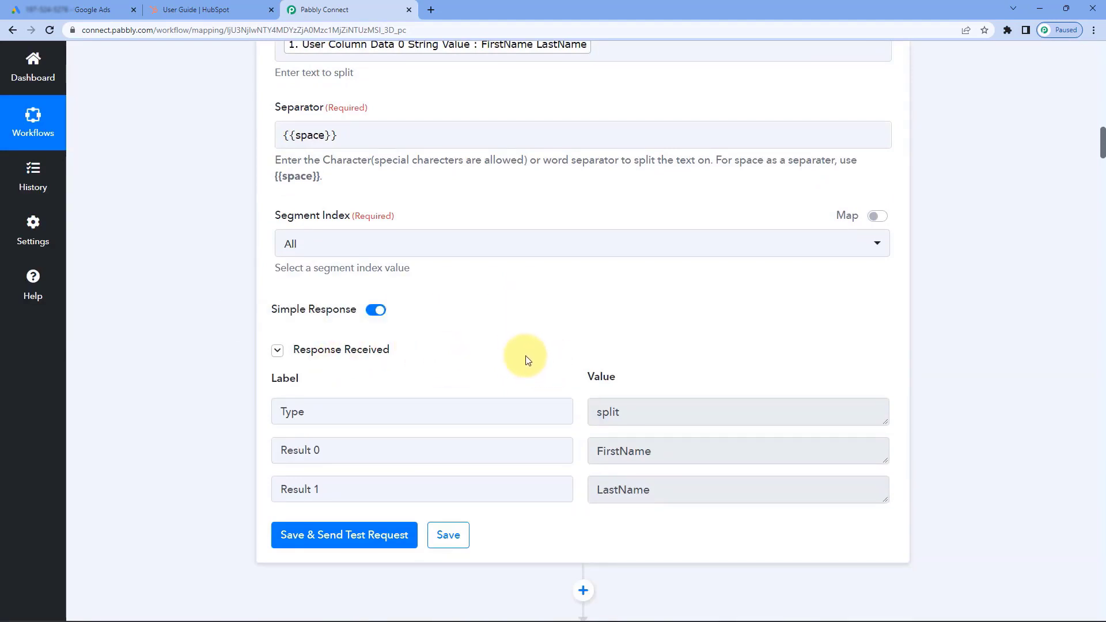
double_click(672, 455)
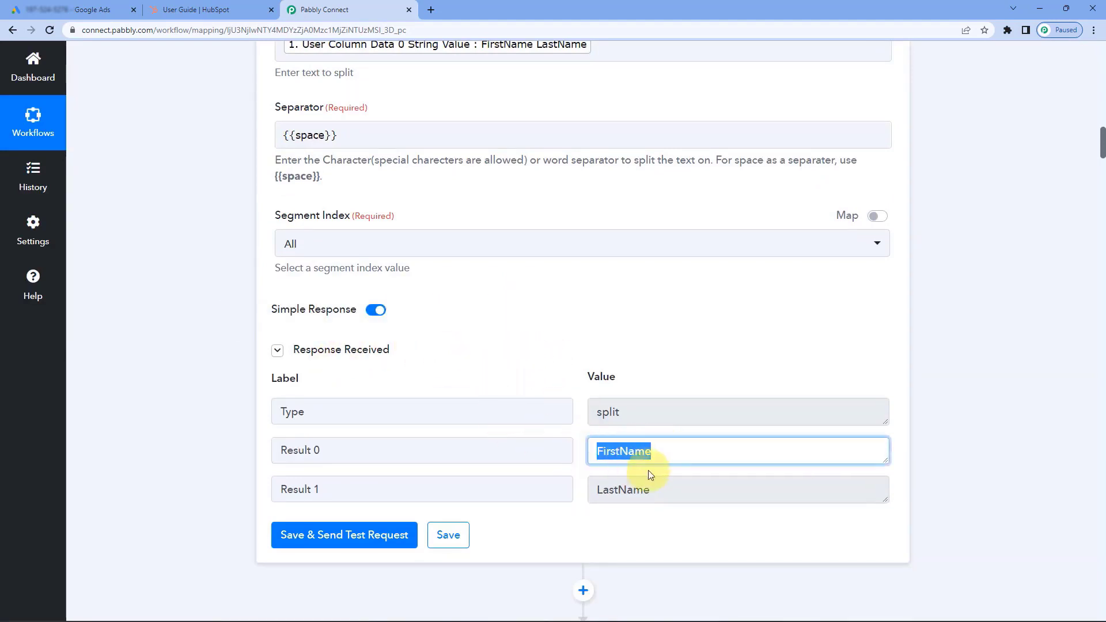
double_click(662, 487)
click(573, 380)
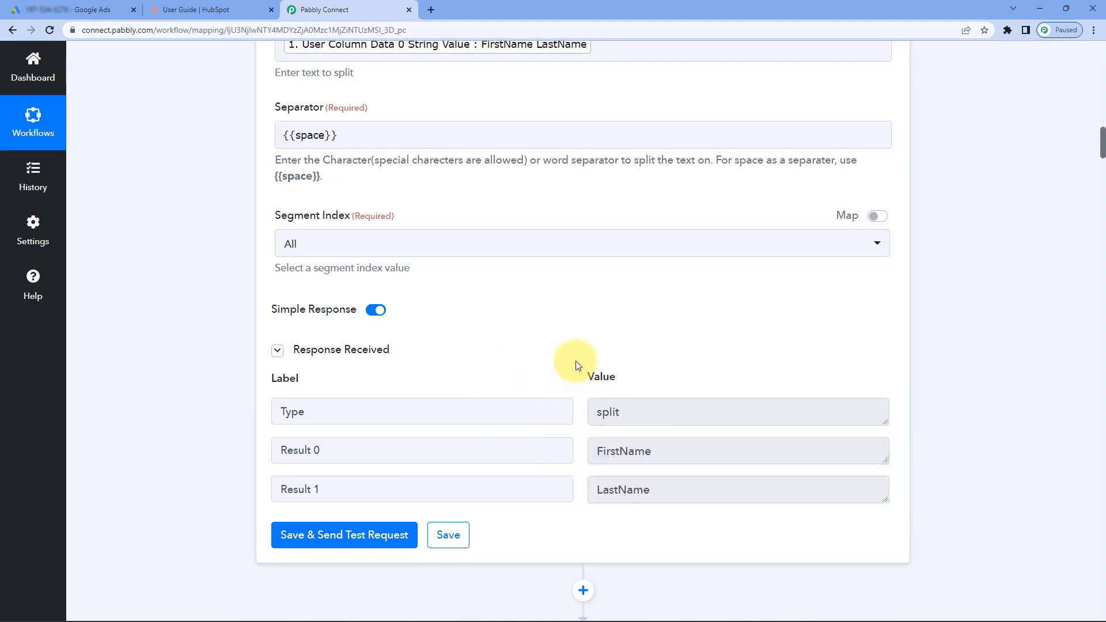
Recheck that the separator is set to {{space}}
scroll(577, 365, up, 3)
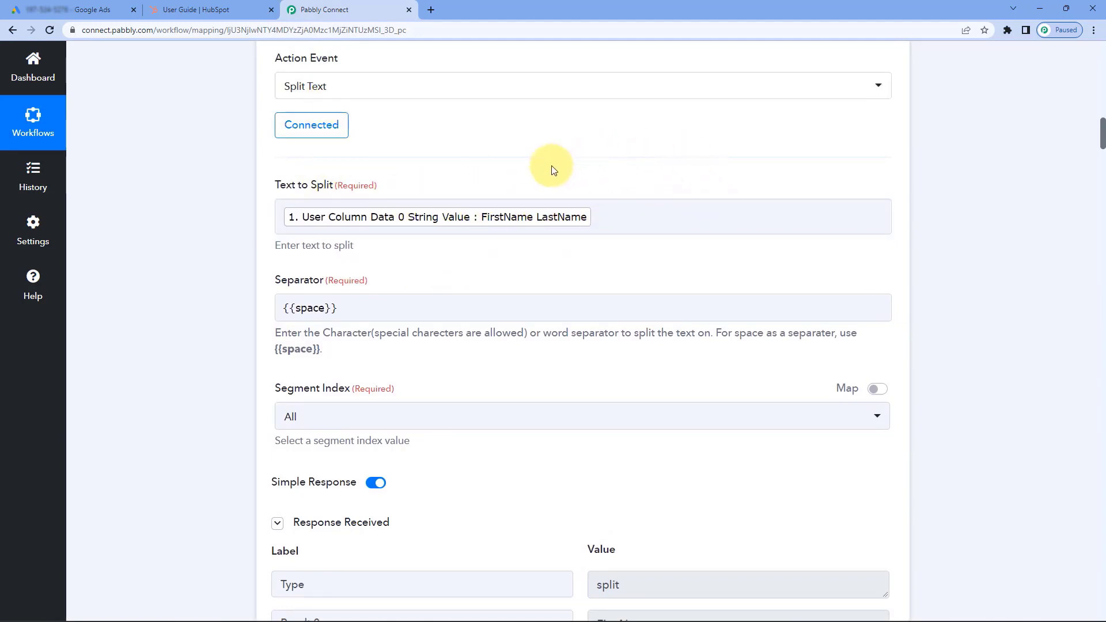
drag(352, 308, 249, 308)
click(455, 272)
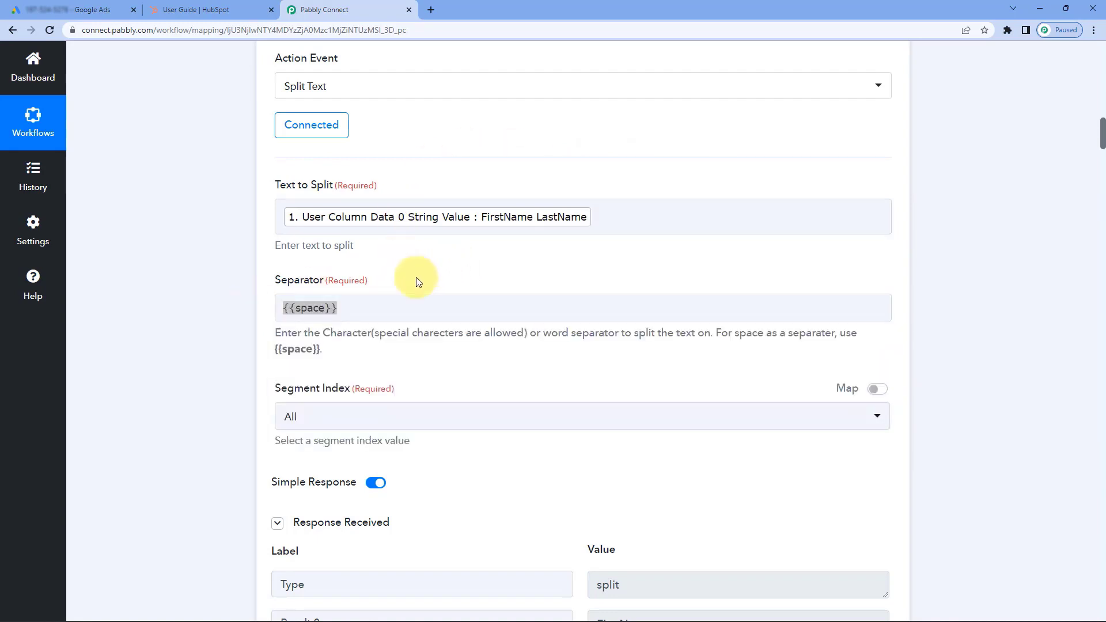
click(379, 312)
click(438, 270)
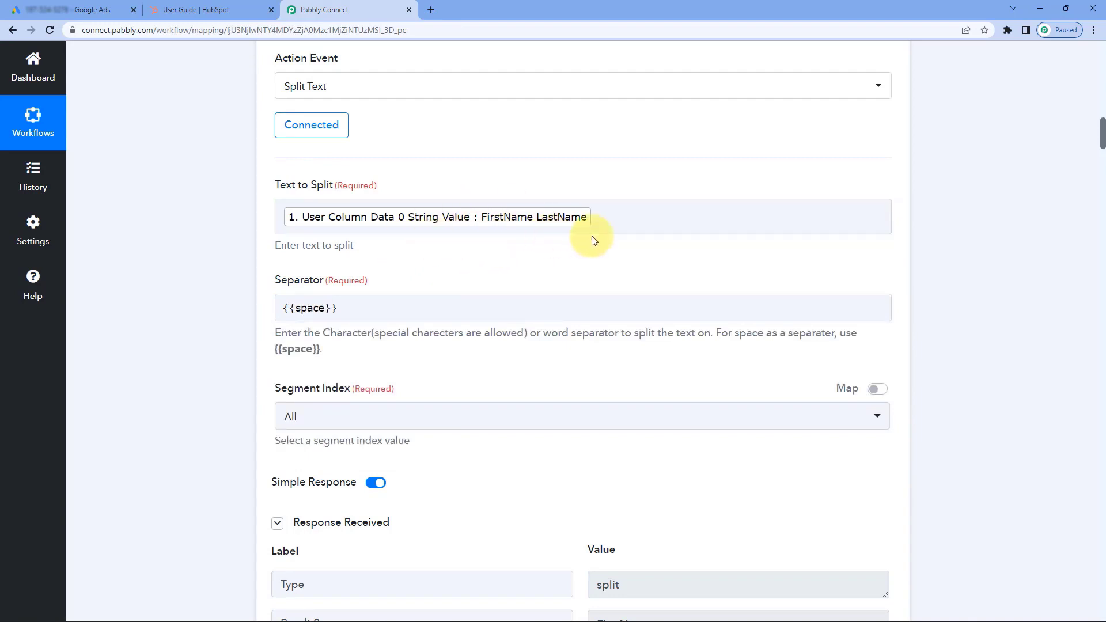
scroll(428, 280, down, 5)
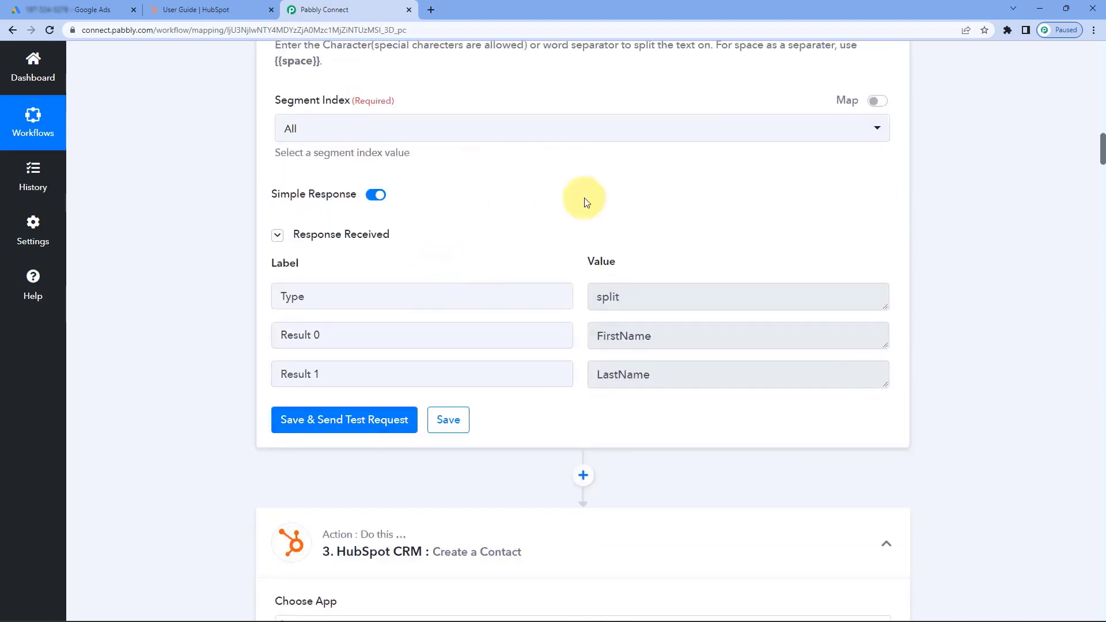
double_click(677, 334)
double_click(667, 372)
scroll(205, 291, down, 20)
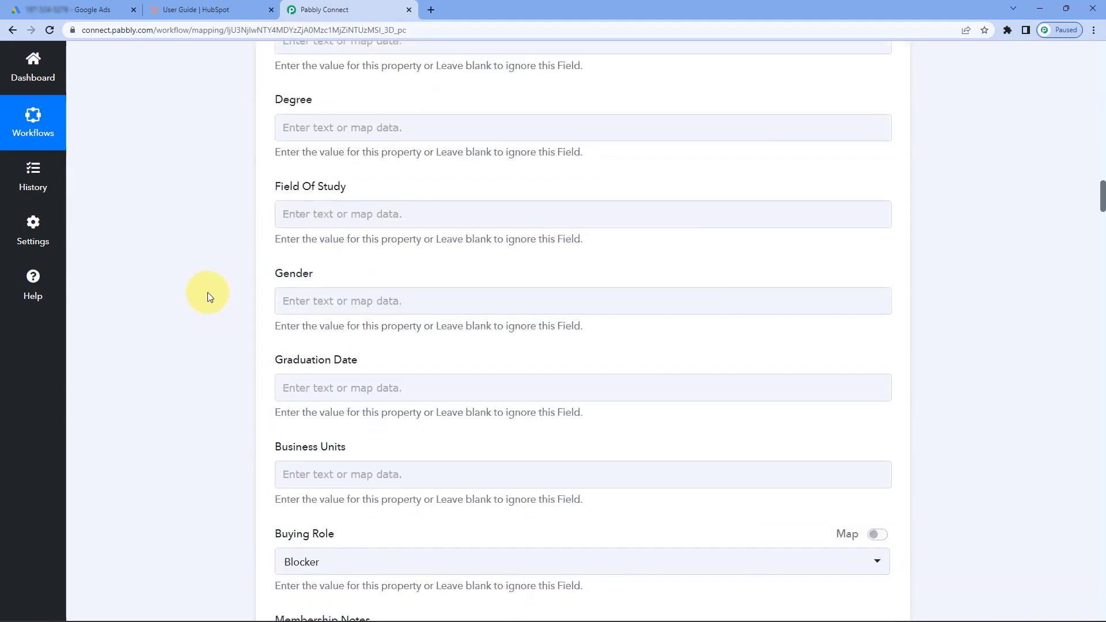
scroll(208, 289, down, 19)
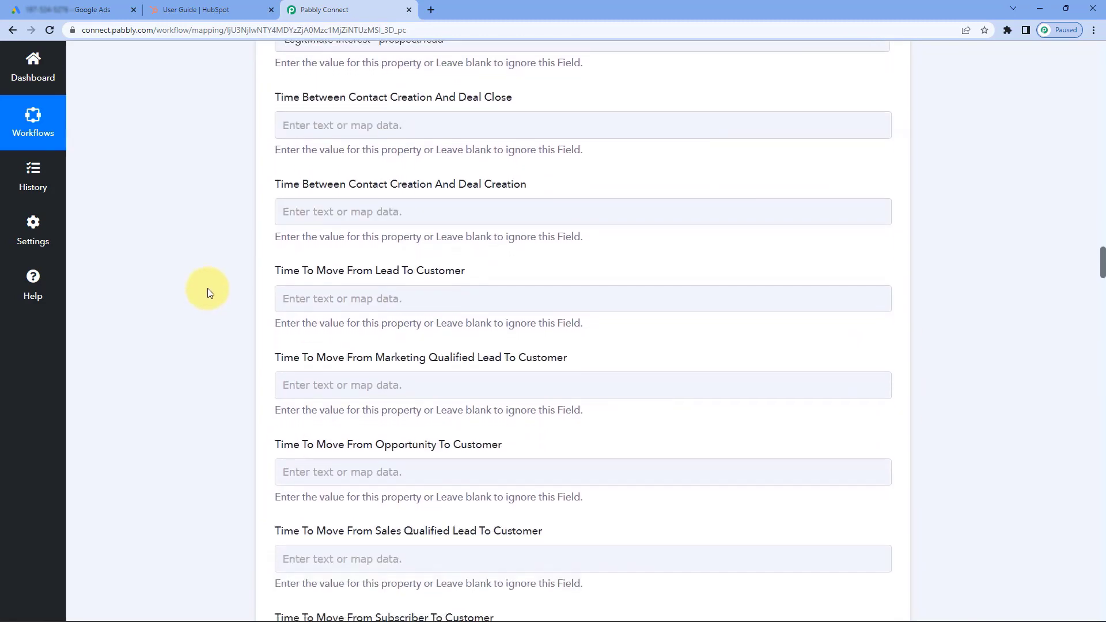
scroll(208, 286, down, 14)
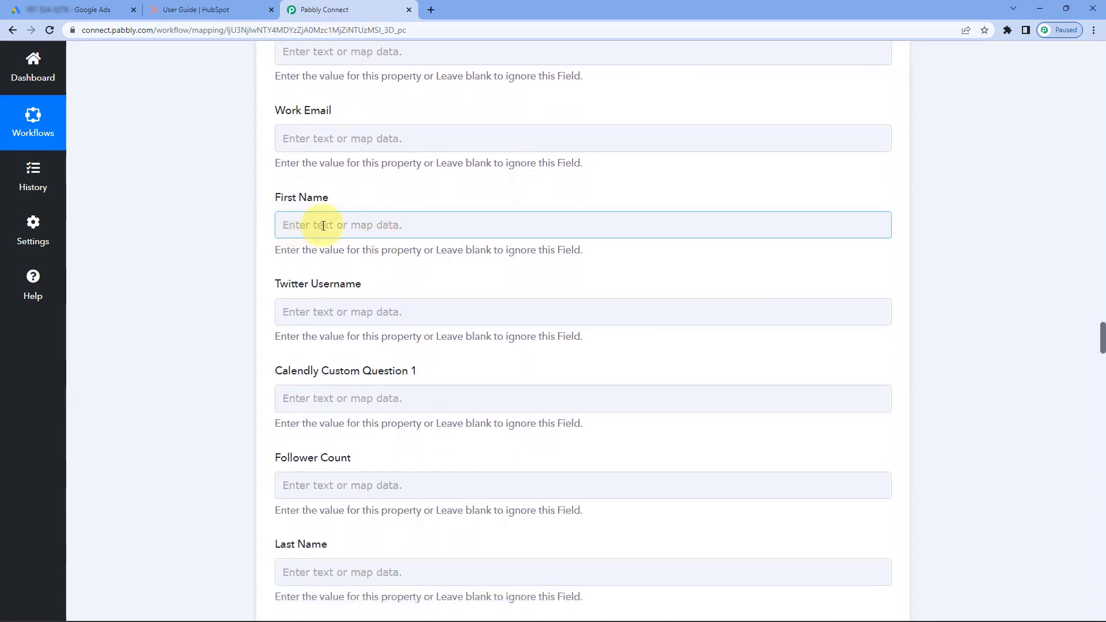
click(317, 224)
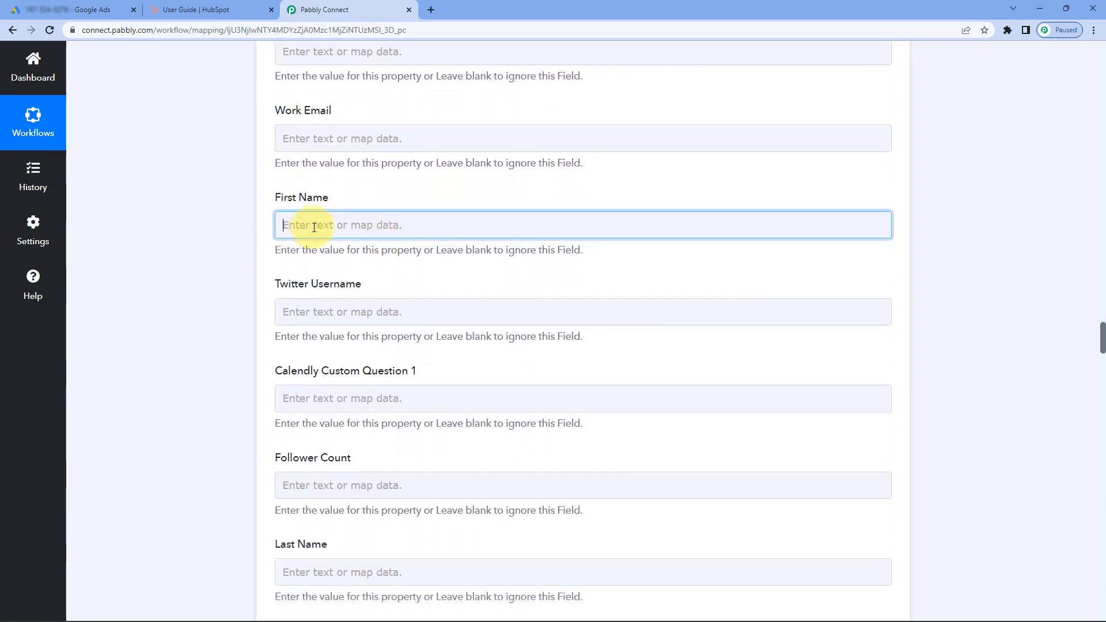
click(235, 217)
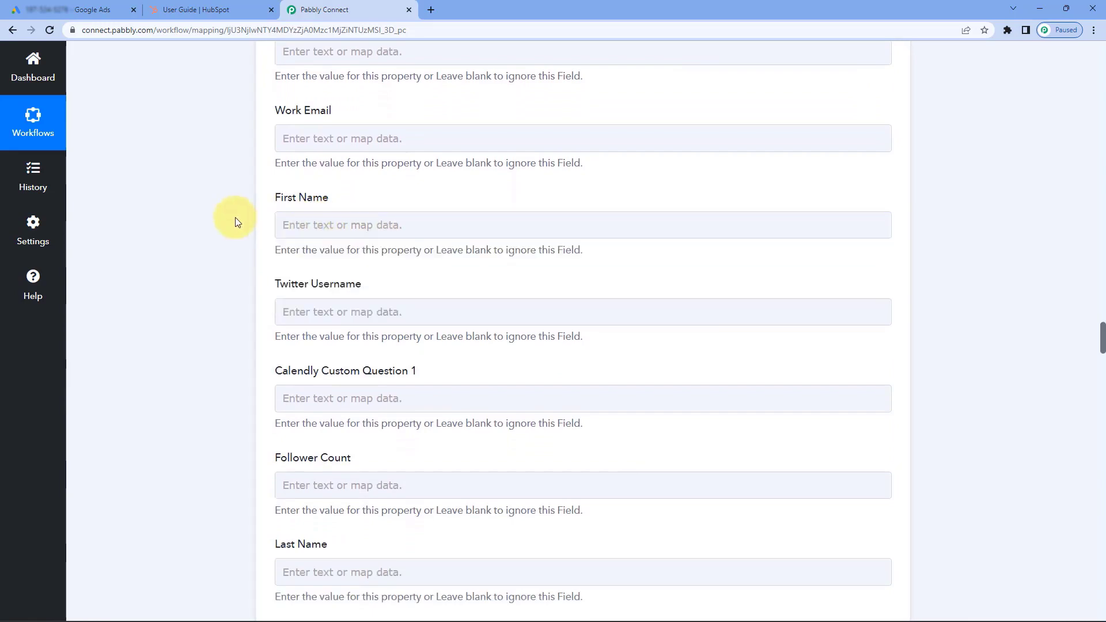
scroll(235, 217, up, 12)
scroll(235, 222, up, 15)
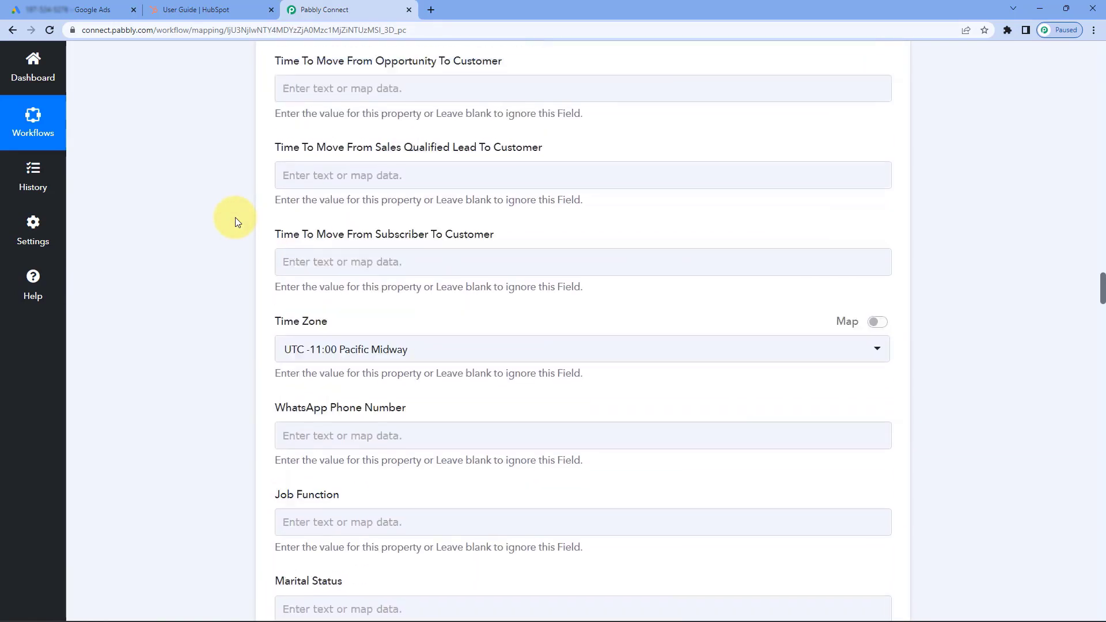
scroll(236, 222, up, 15)
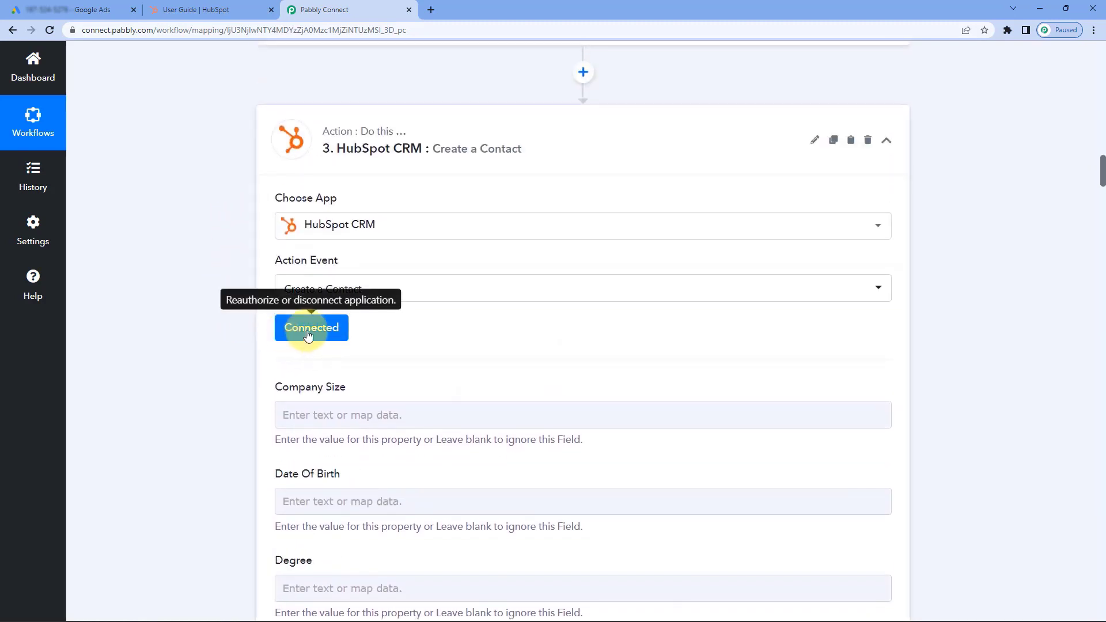
Save the existing HubSpot CRM connection and move down to the contact's First Name field
click(312, 334)
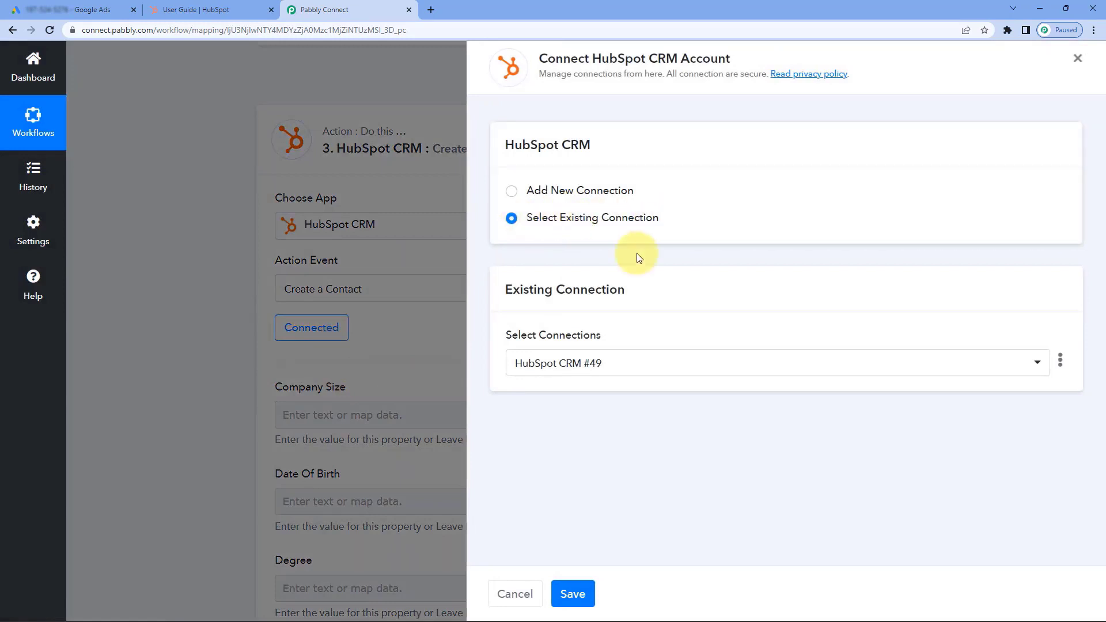
click(581, 590)
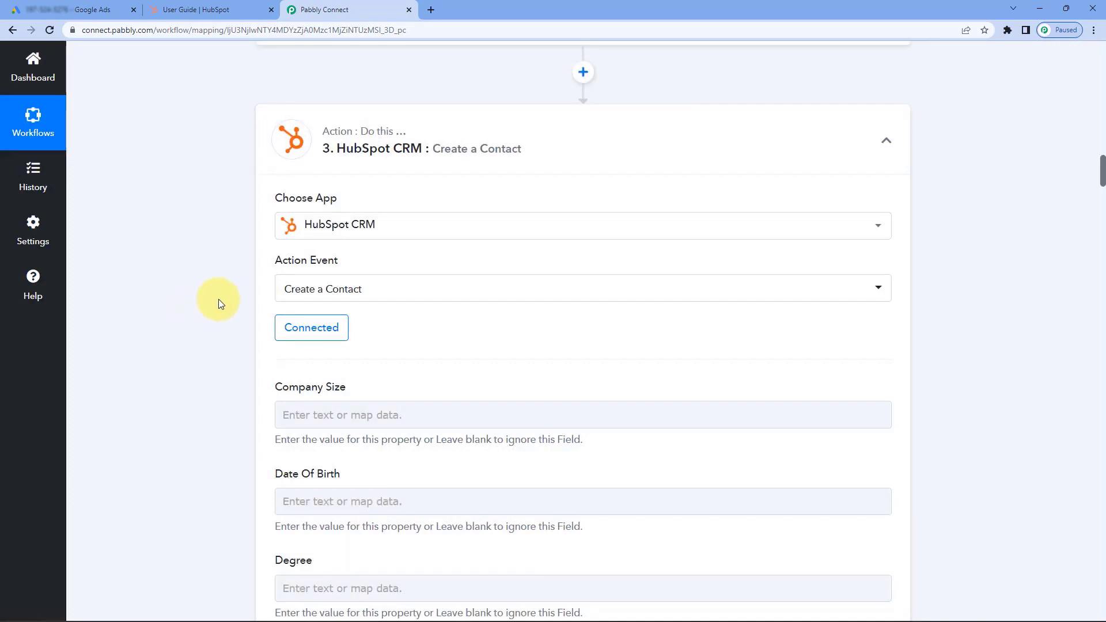
scroll(219, 299, down, 20)
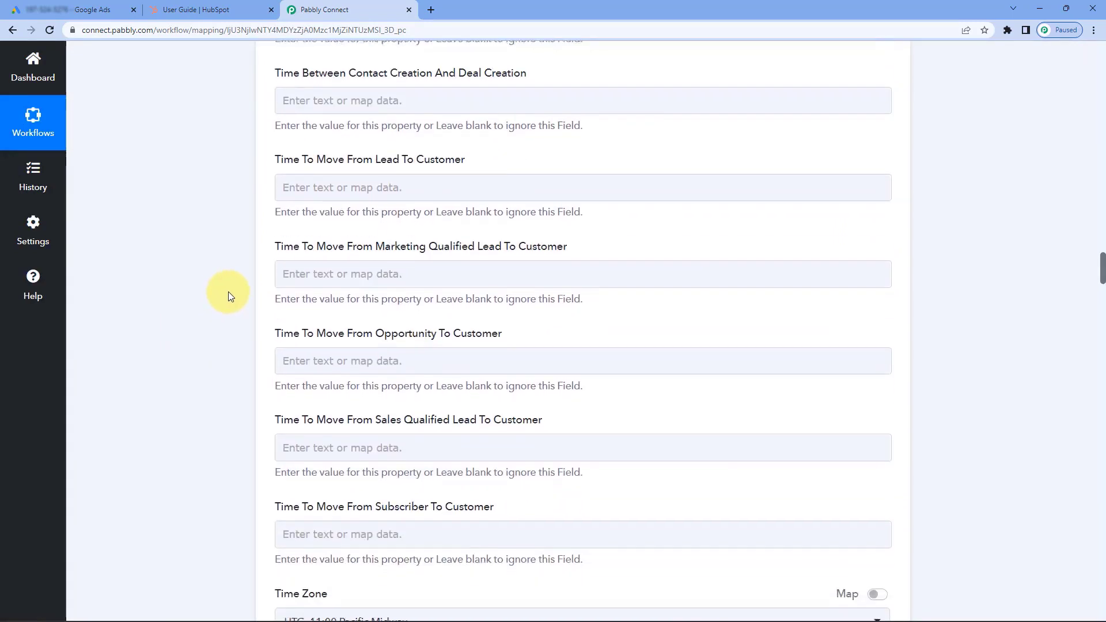
scroll(230, 288, down, 17)
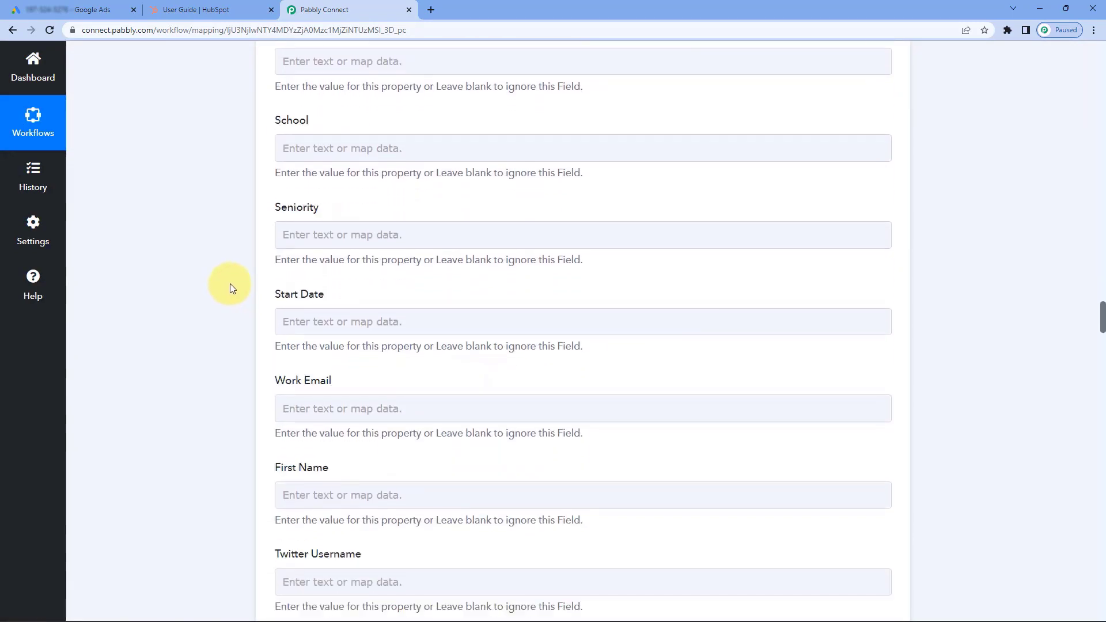
scroll(230, 283, down, 5)
click(317, 166)
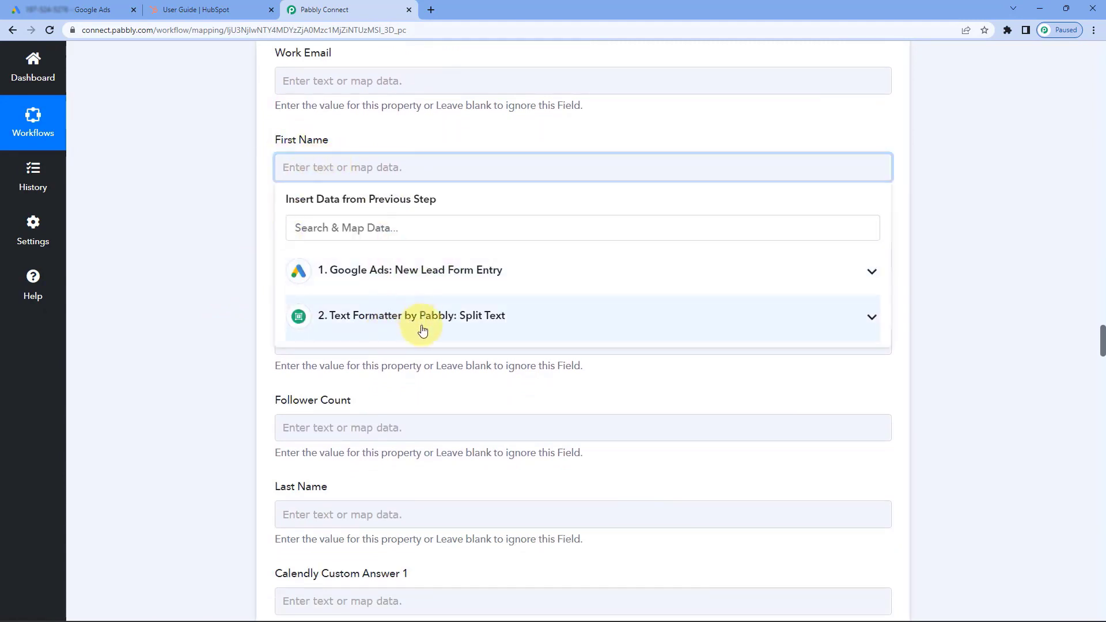
Map Split Text Result 0 (FirstName) to First Name and Result 1 (LastName) to Last Name
click(451, 327)
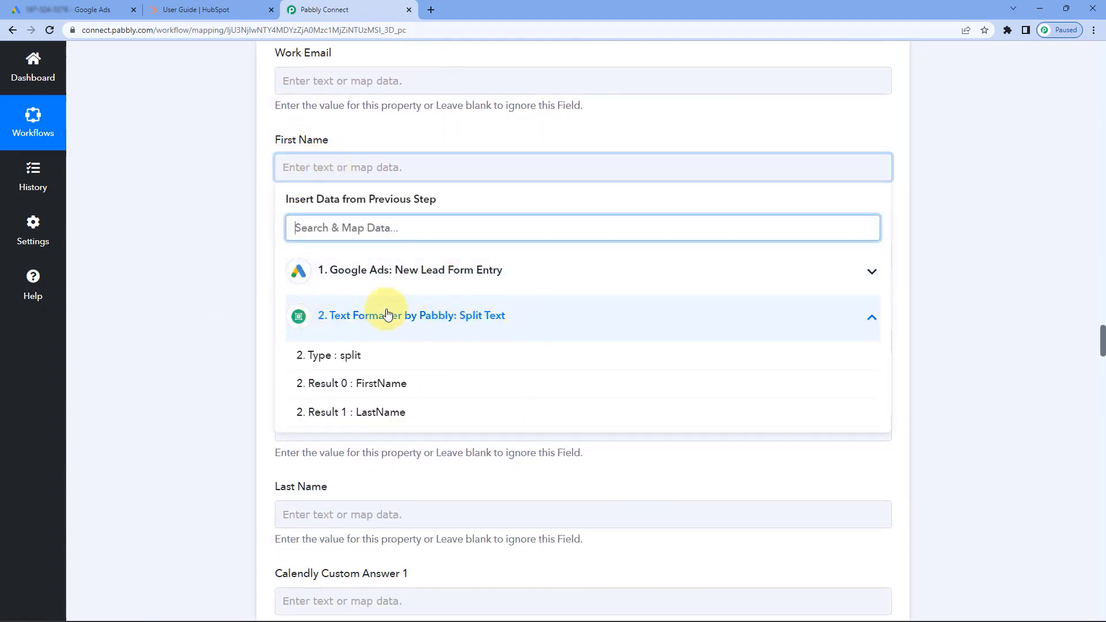
click(415, 385)
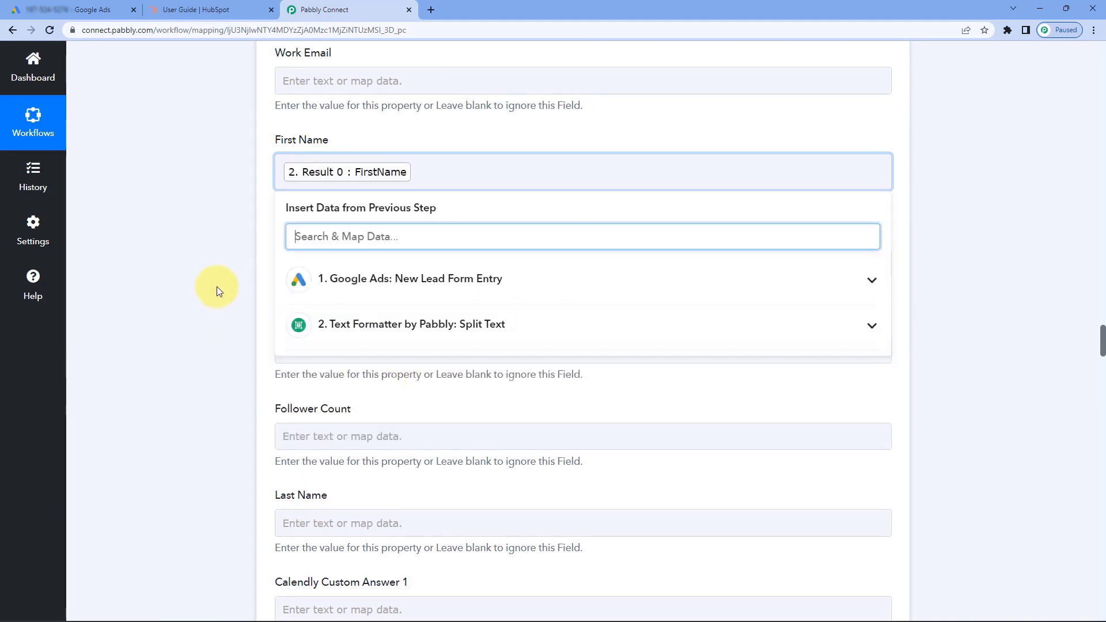
click(214, 285)
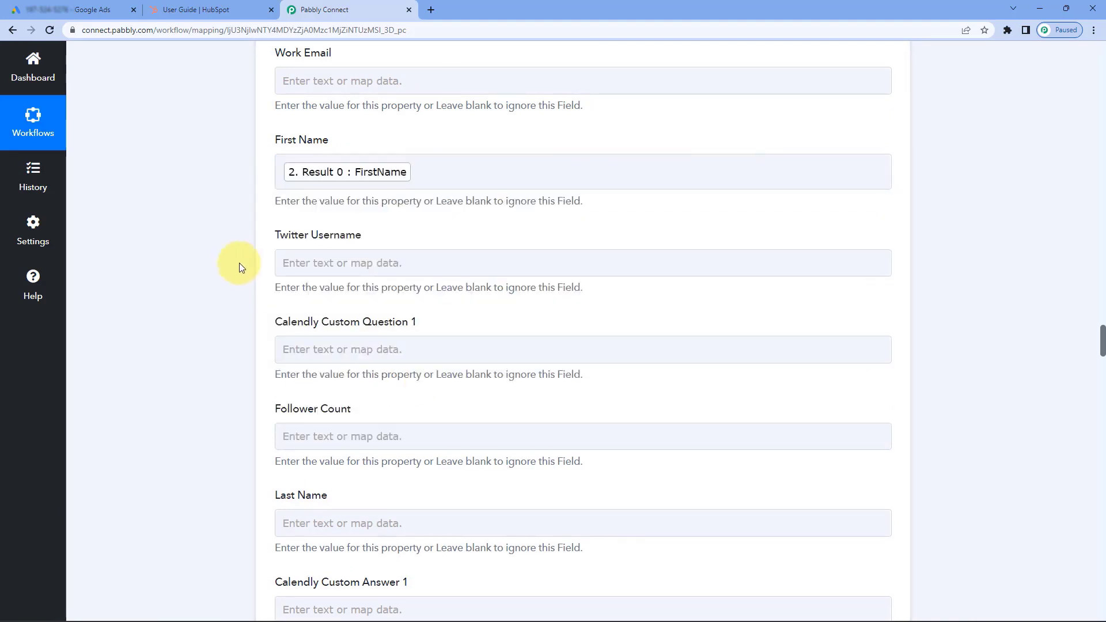
scroll(240, 265, down, 3)
click(324, 354)
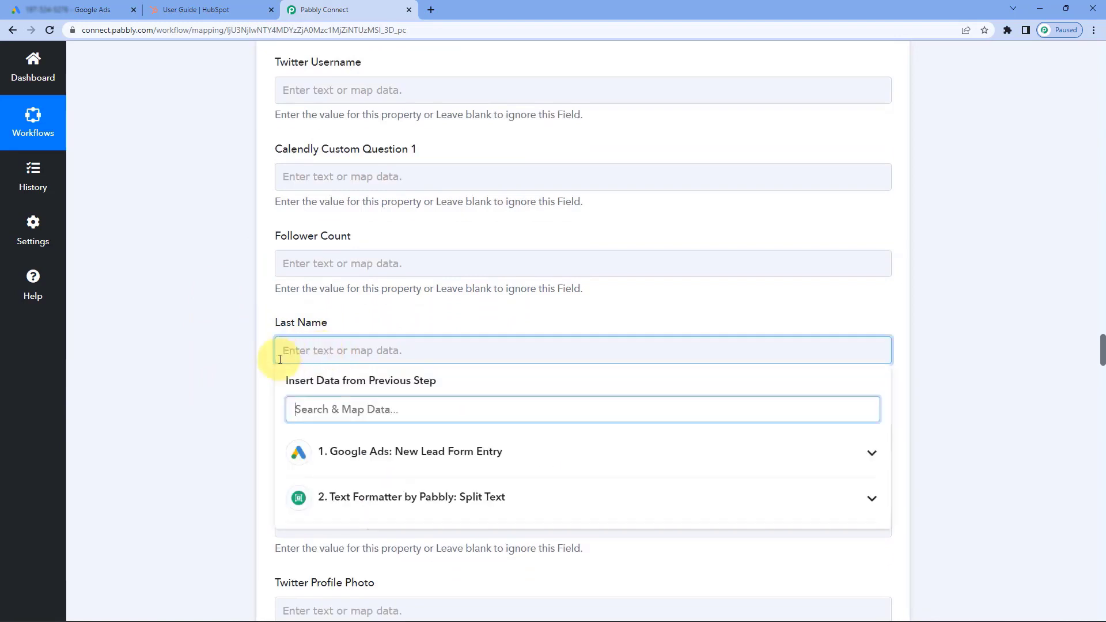
click(435, 502)
scroll(254, 434, down, 1)
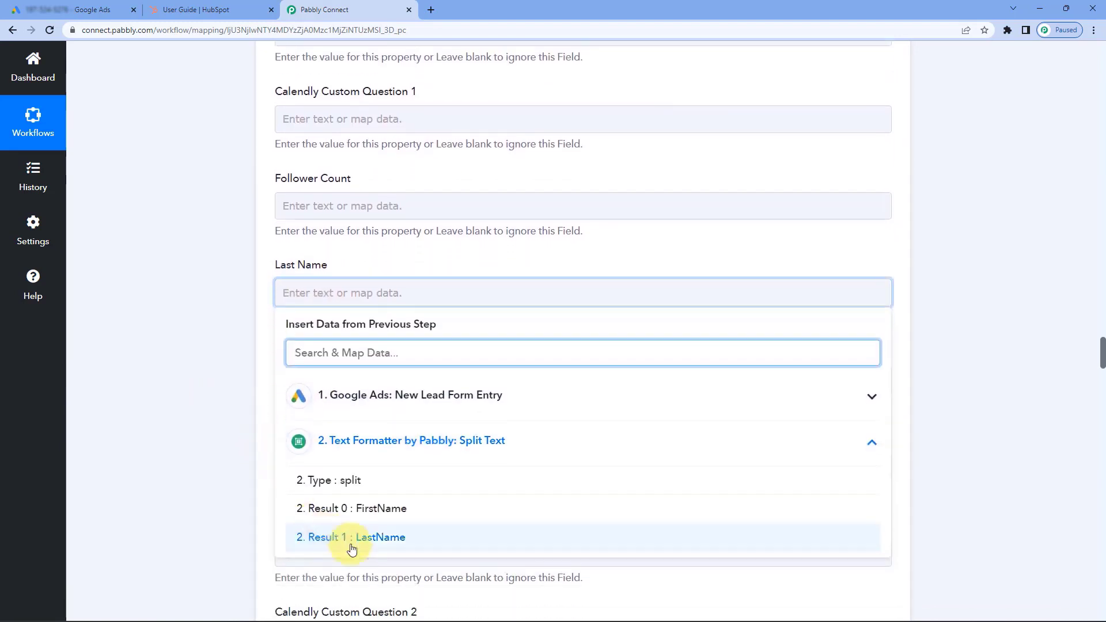
click(380, 537)
click(251, 364)
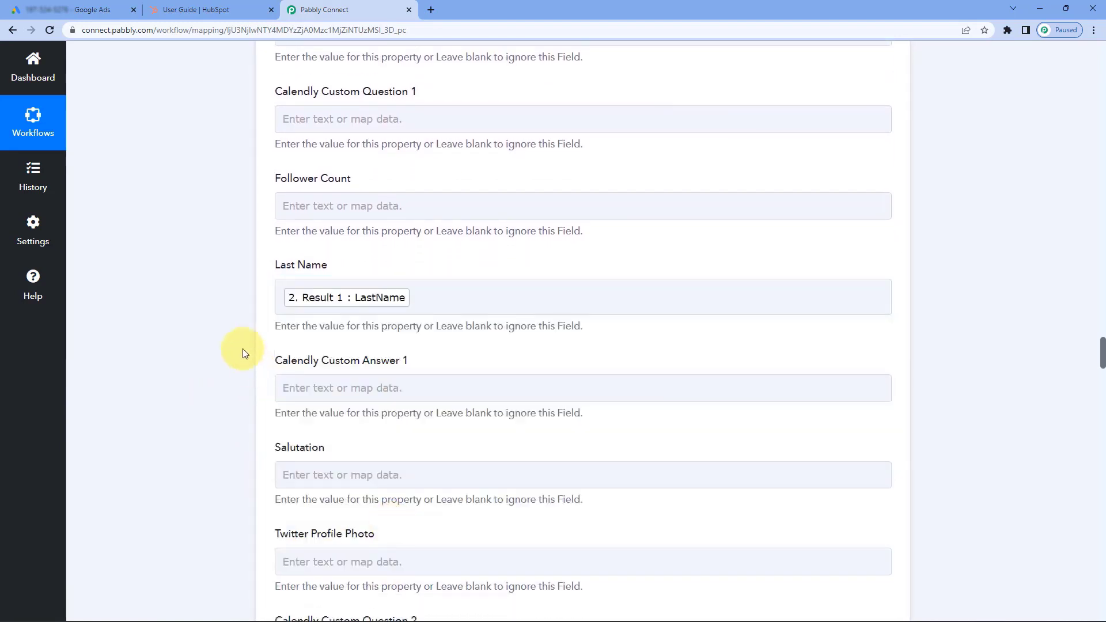
scroll(237, 273, down, 2)
scroll(235, 269, down, 8)
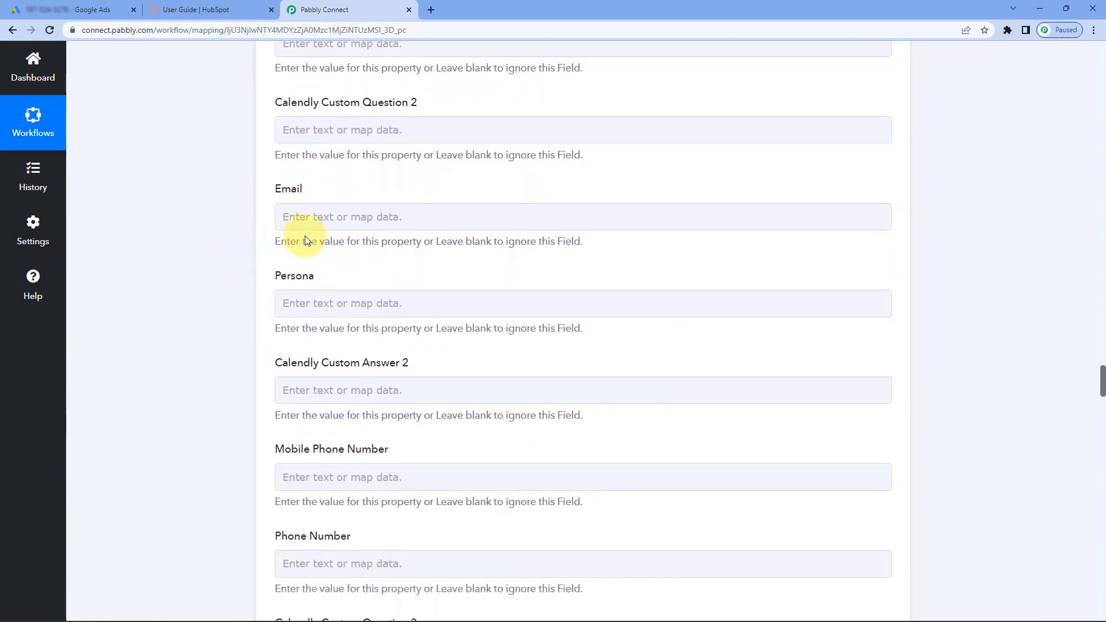
Map the Google Ads lead's email value into the contact's Email field
click(317, 211)
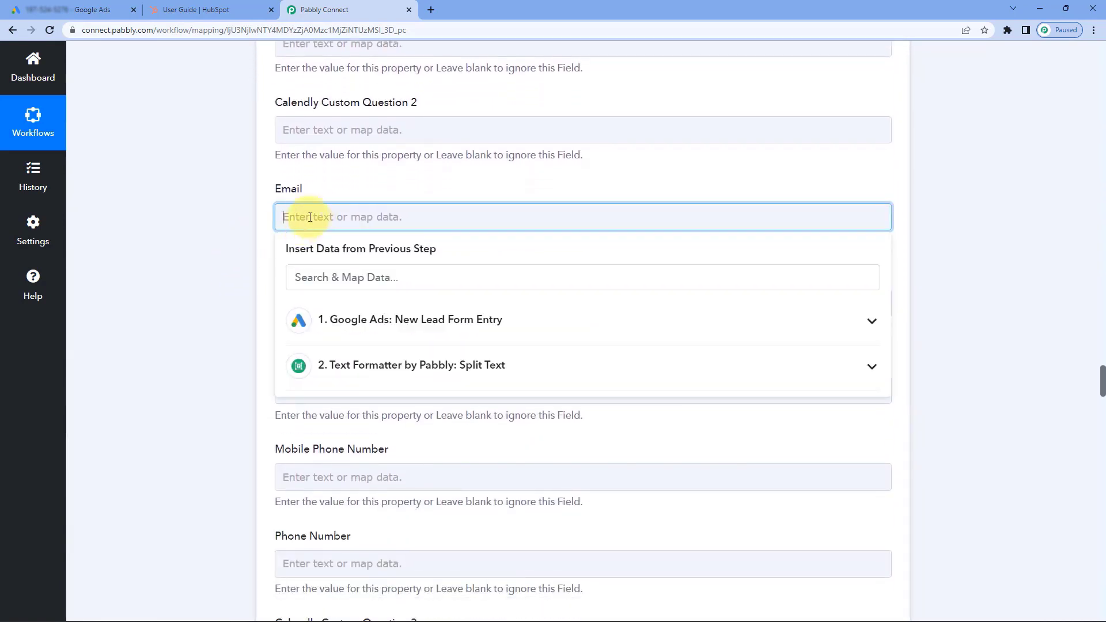
click(520, 321)
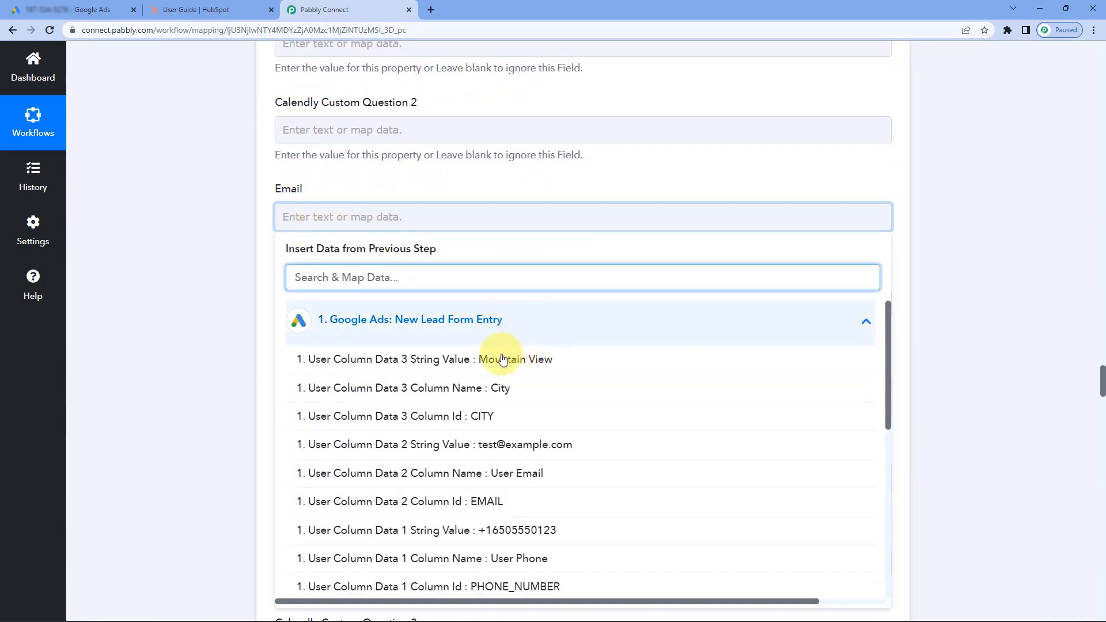
click(436, 444)
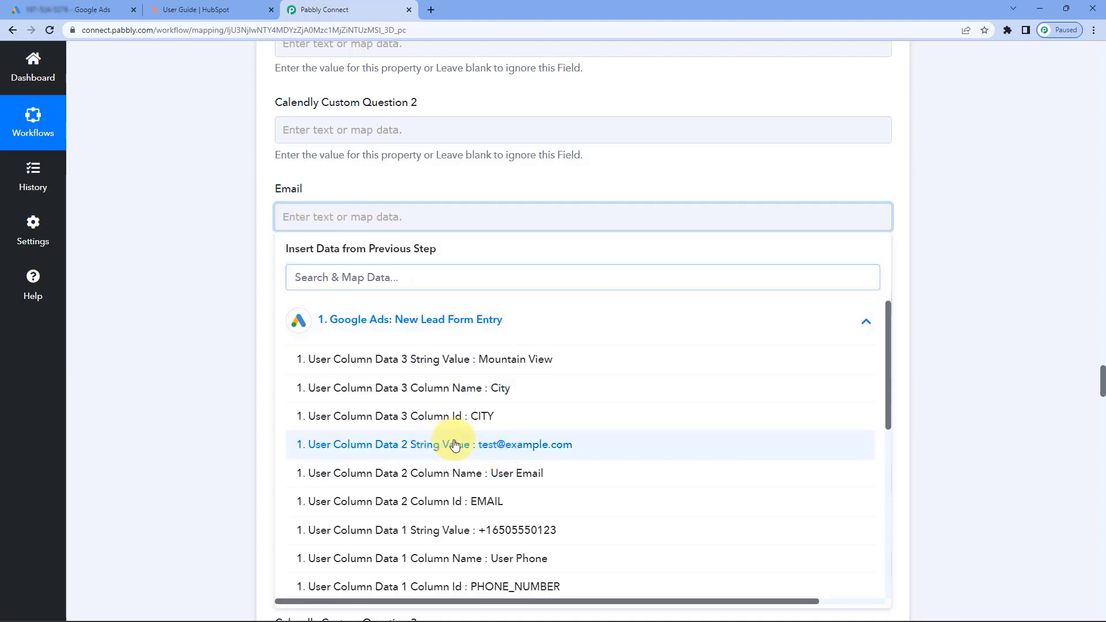
click(213, 277)
scroll(222, 269, down, 3)
scroll(226, 270, down, 4)
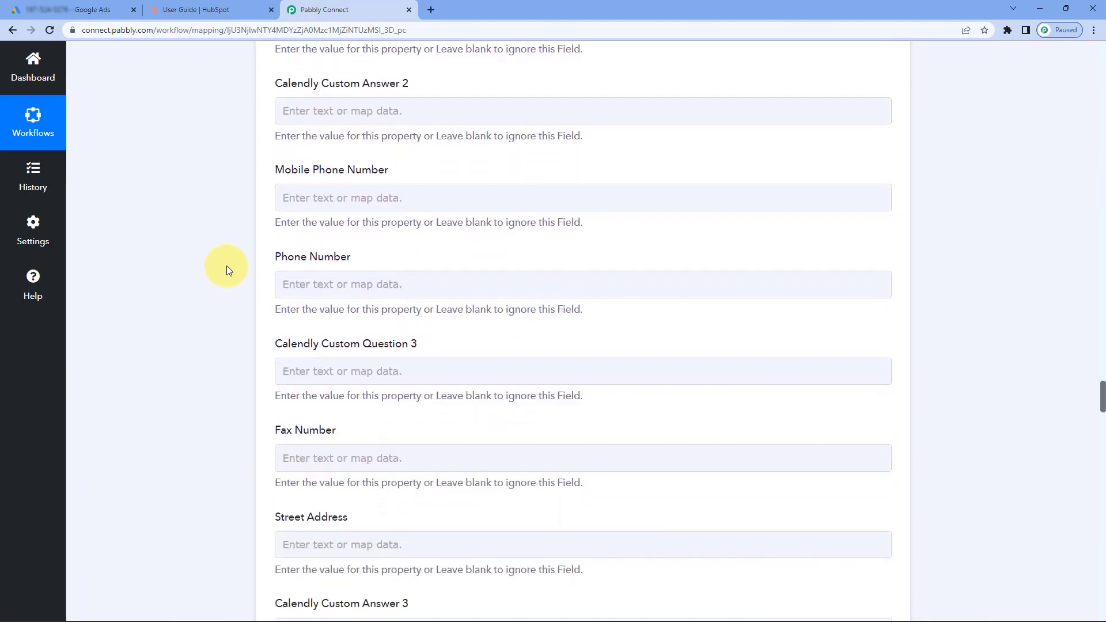
Map the lead's phone number value into the Phone Number field
click(340, 168)
click(339, 168)
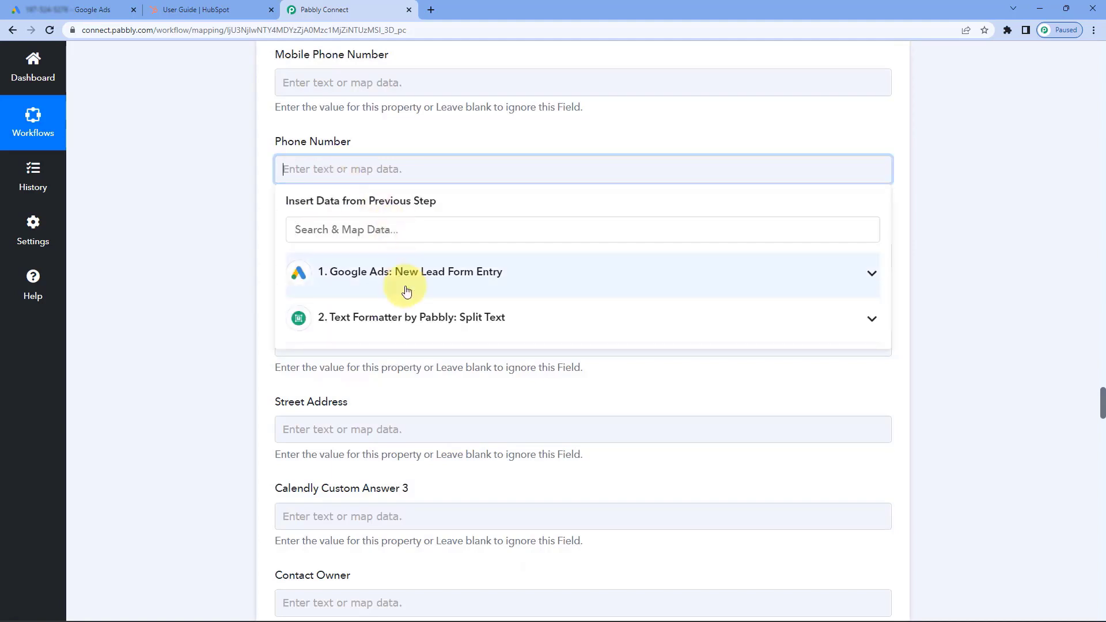
click(406, 291)
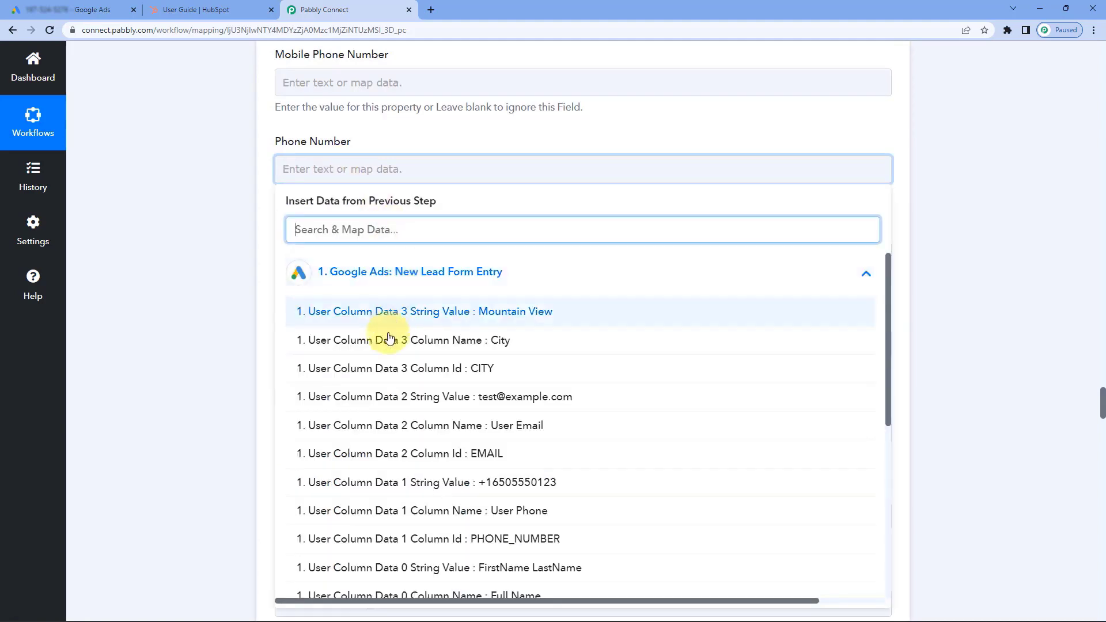
click(442, 482)
click(215, 311)
scroll(216, 310, down, 3)
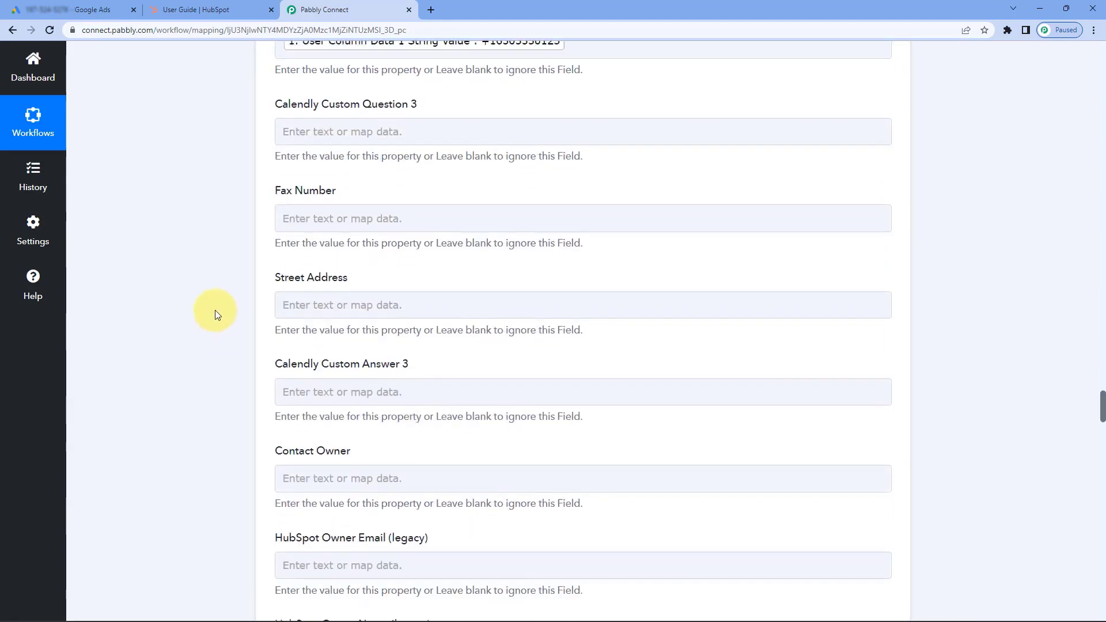
scroll(213, 305, down, 10)
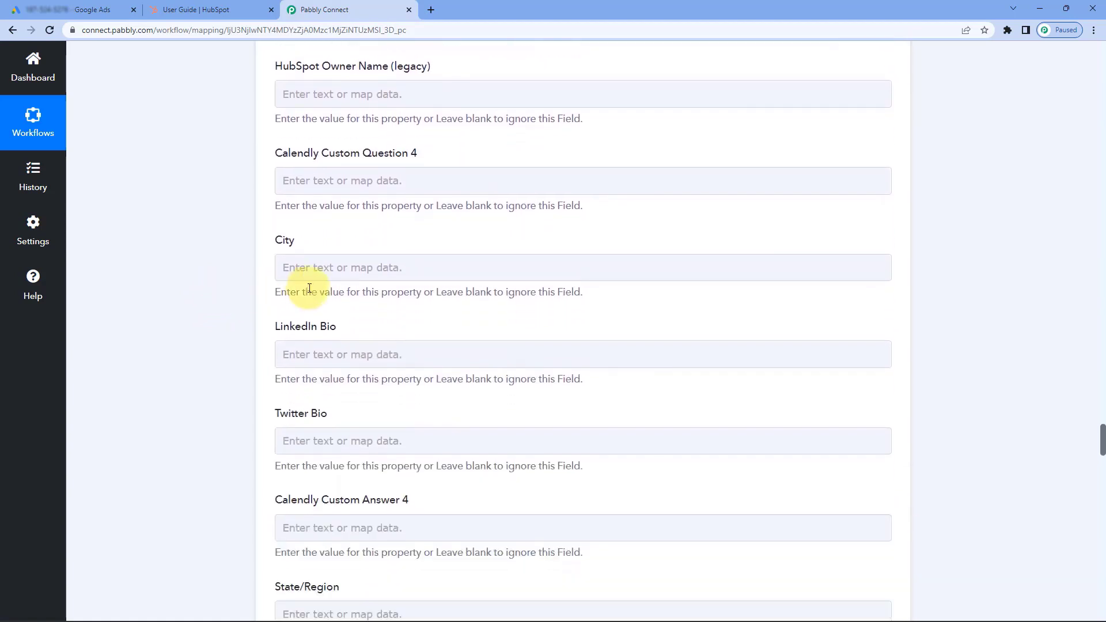
Map the lead's Mountain View city value into the City field
click(310, 268)
click(380, 374)
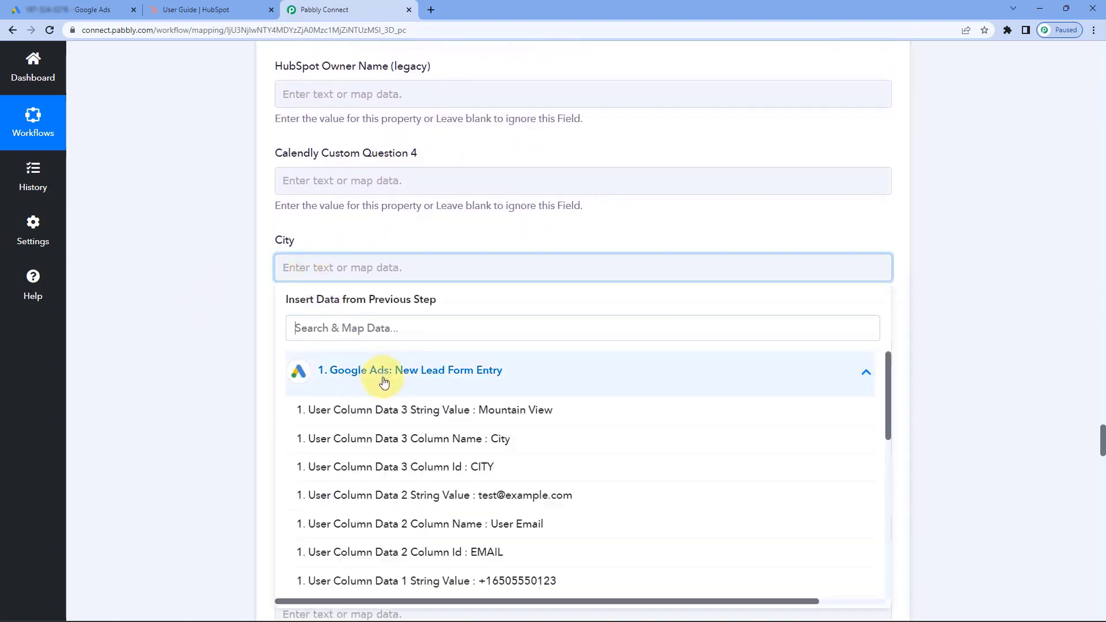
click(432, 410)
click(217, 292)
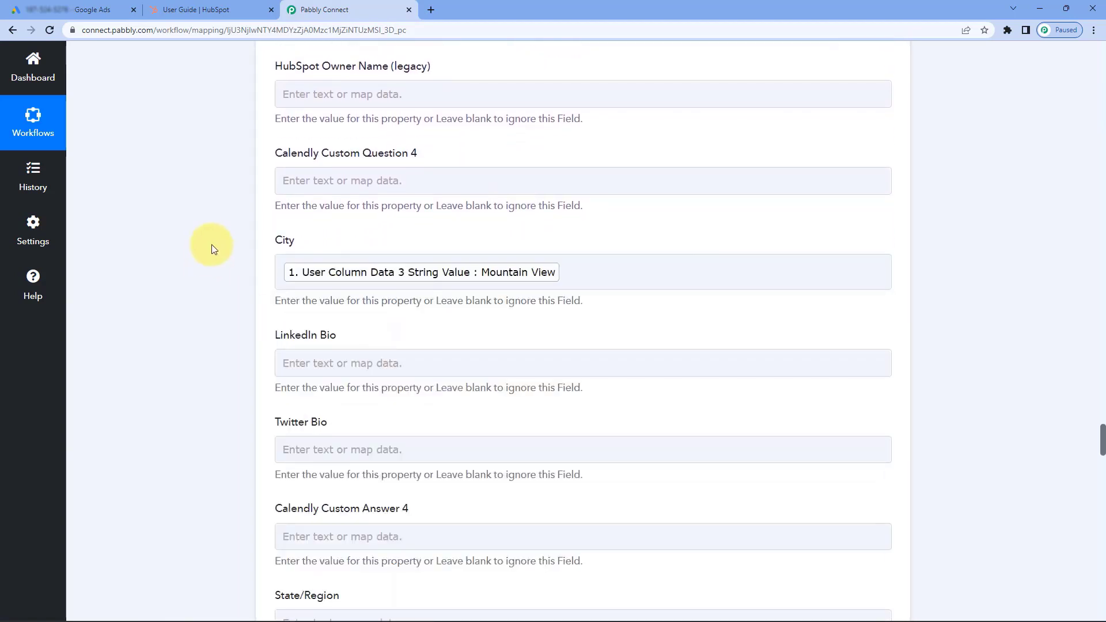
scroll(213, 240, down, 3)
scroll(215, 244, down, 9)
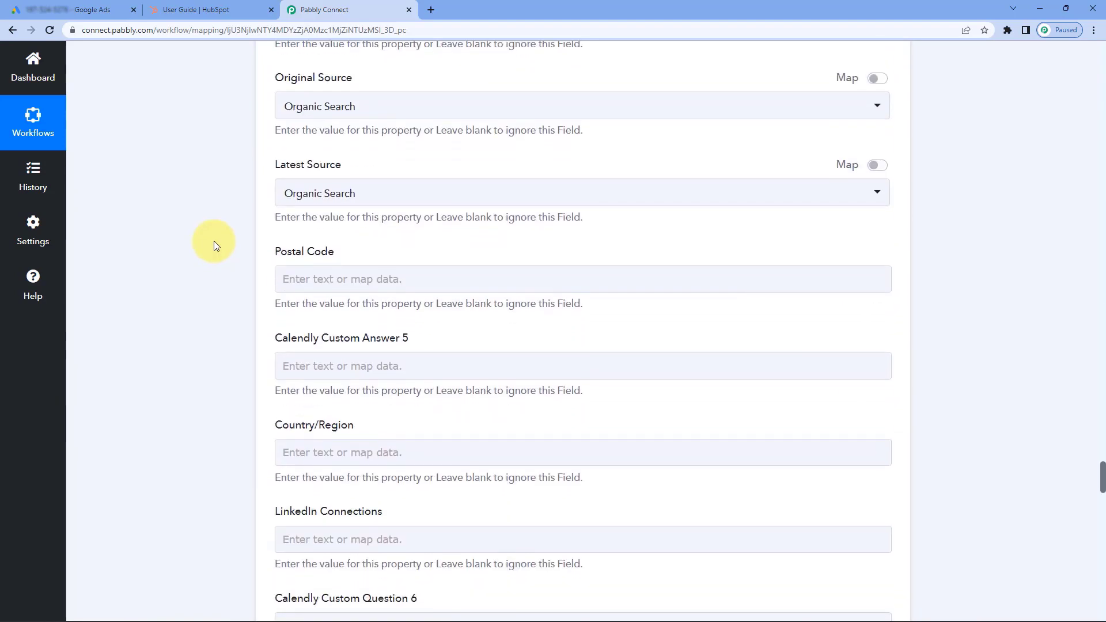
Save the Create a Contact step, send a test, and review HubSpot's returned contact fields
scroll(213, 241, down, 9)
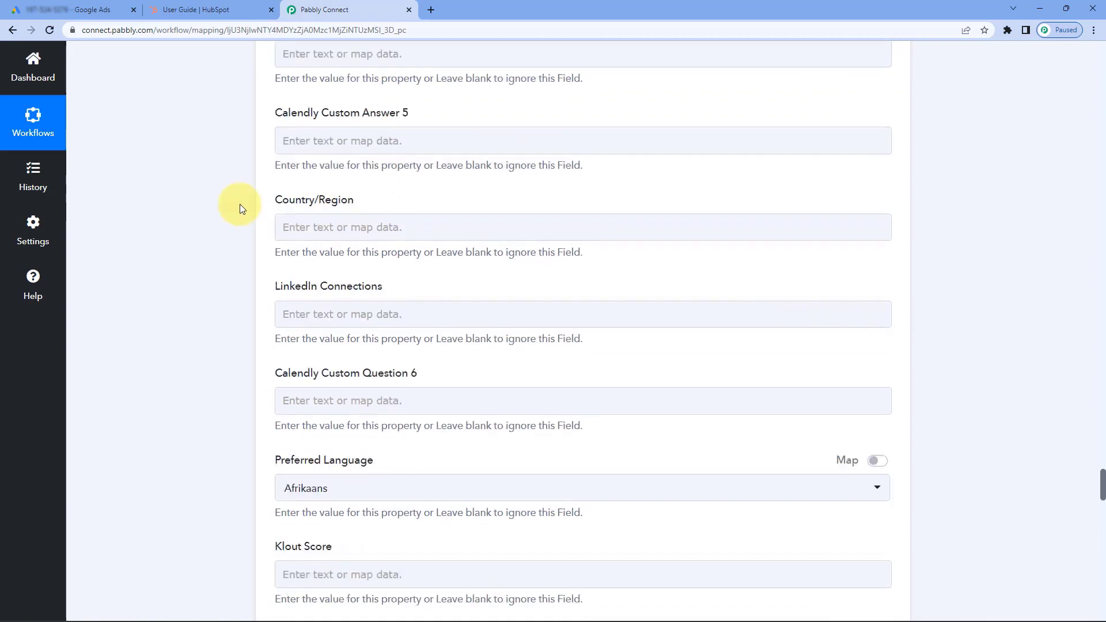
scroll(192, 233, down, 18)
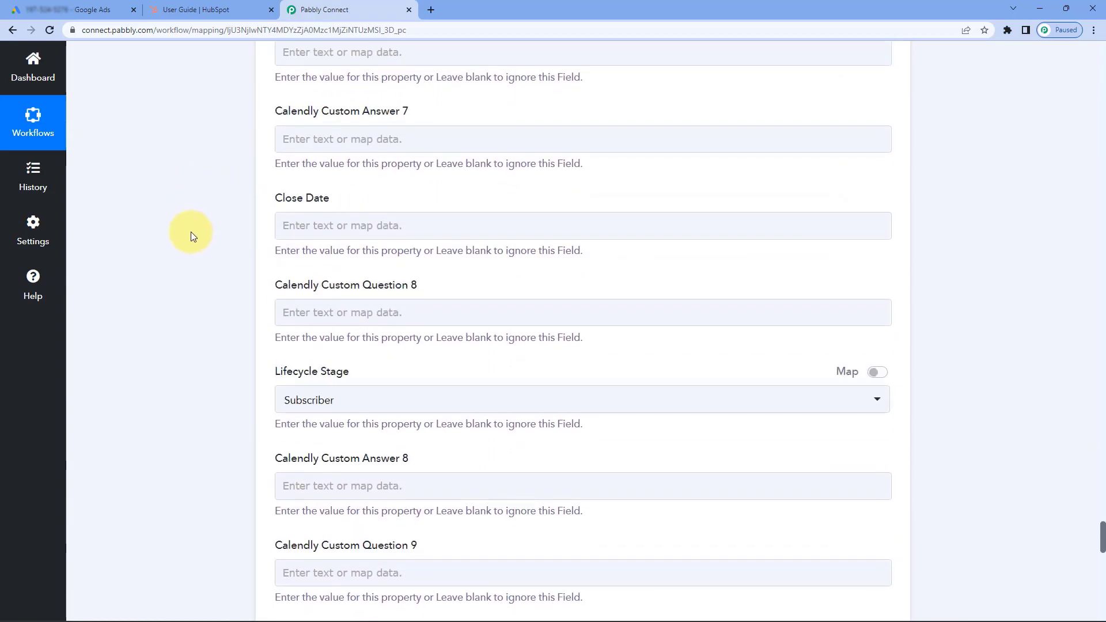
scroll(193, 230, down, 14)
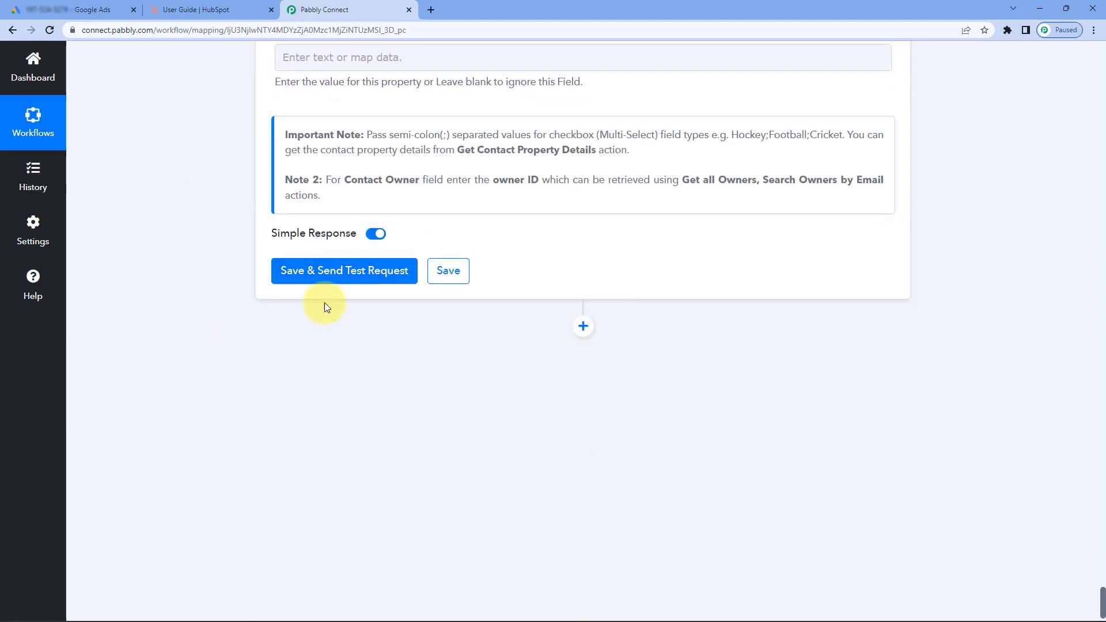
click(331, 269)
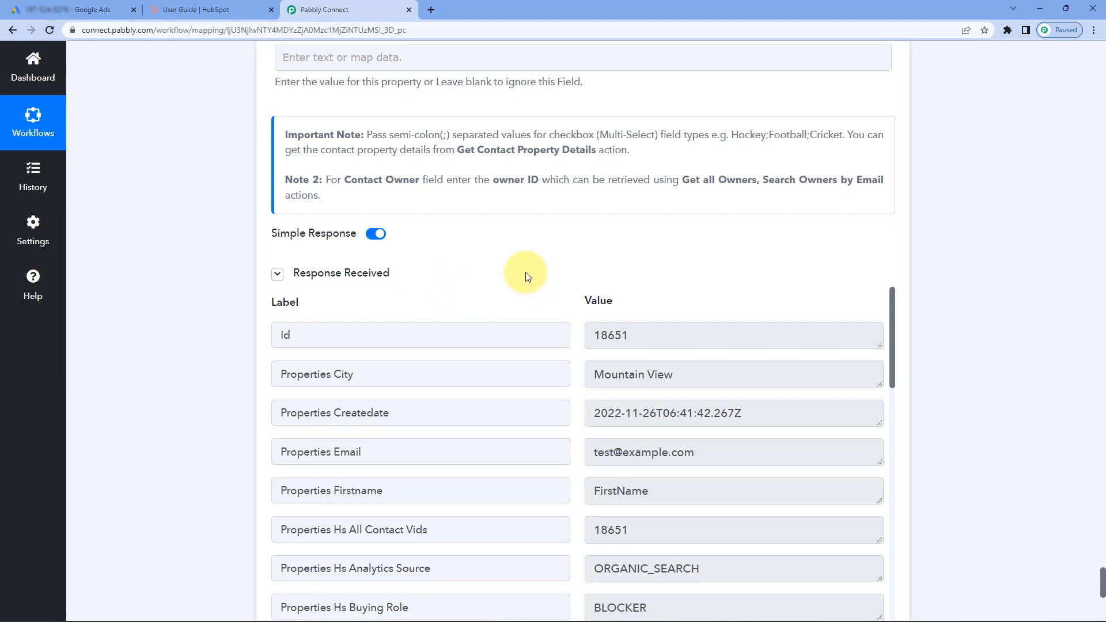
scroll(562, 234, down, 1)
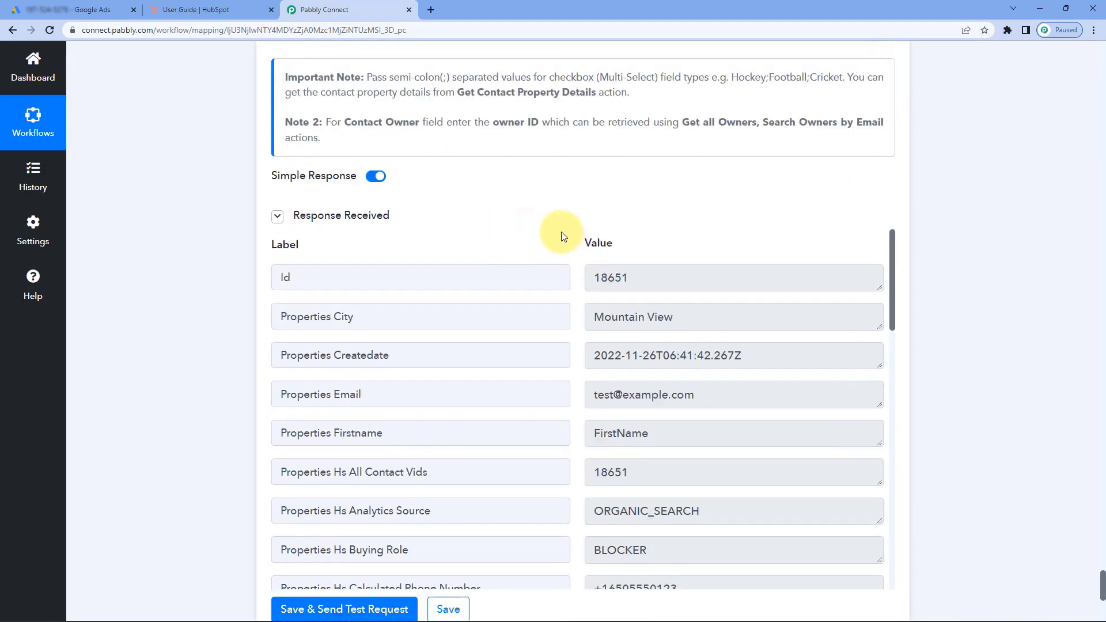
scroll(507, 220, up, 15)
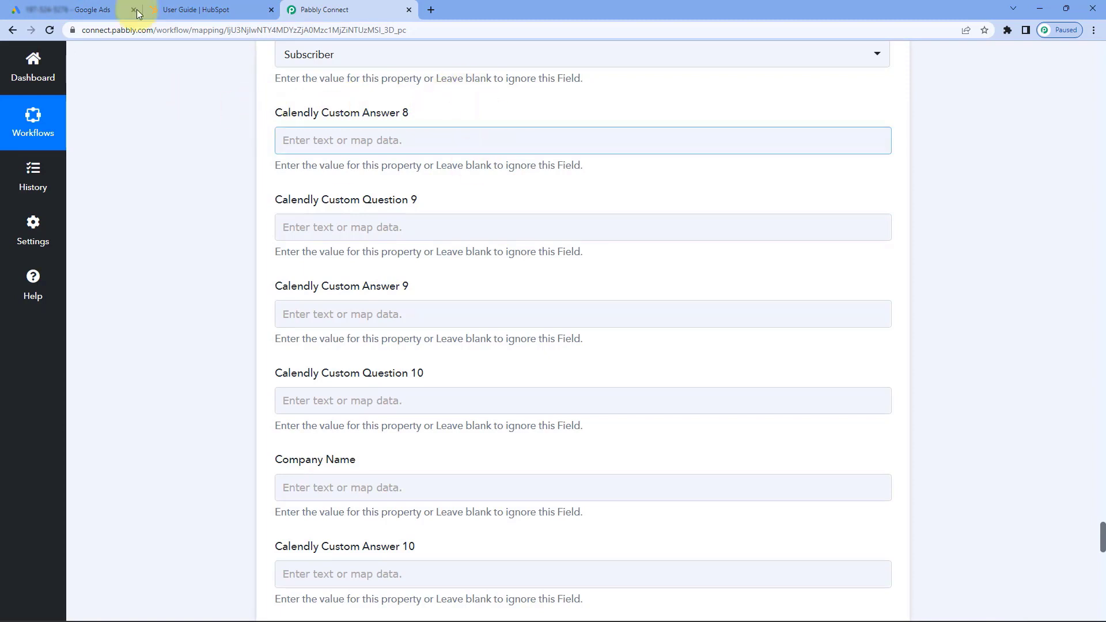
Preview the new FirstName LastName contact in HubSpot's Contacts list, then return to Pabbly
click(199, 12)
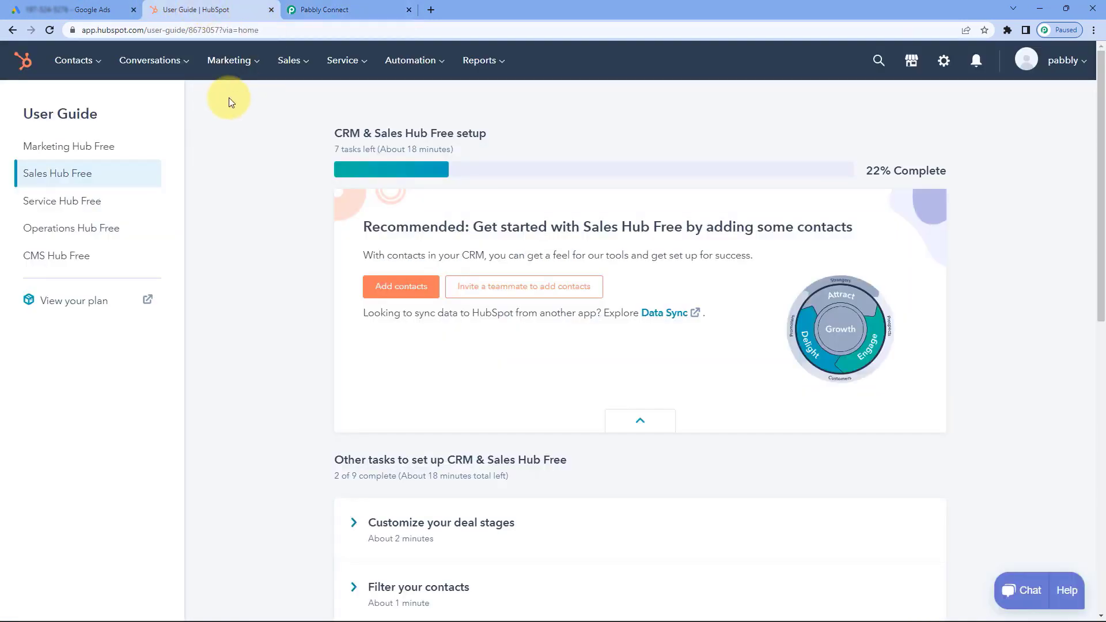
click(75, 56)
click(80, 99)
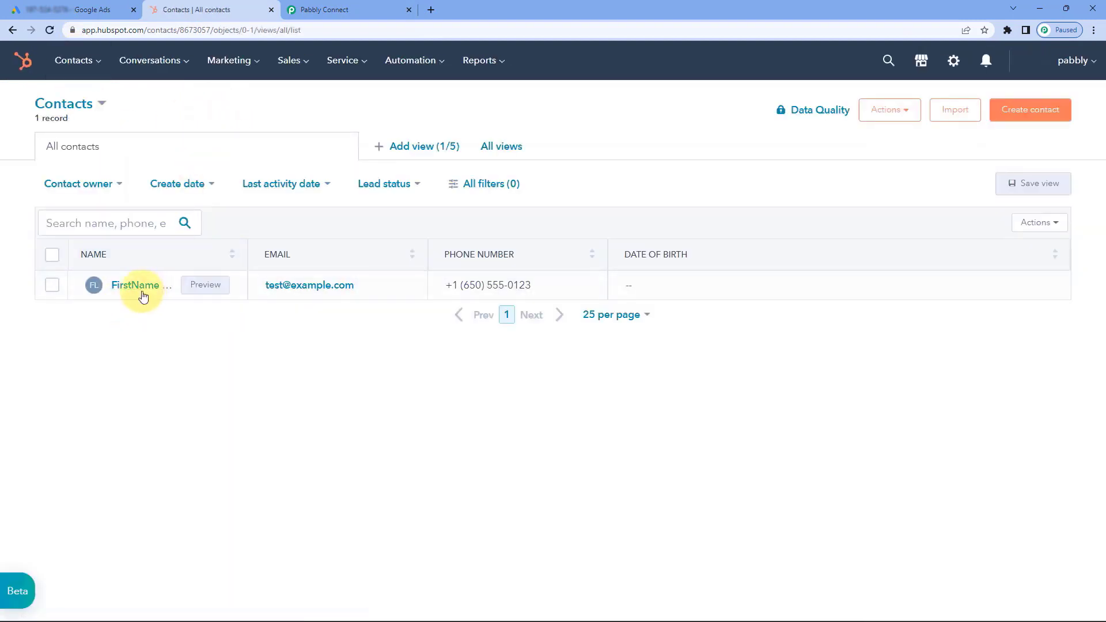
click(206, 285)
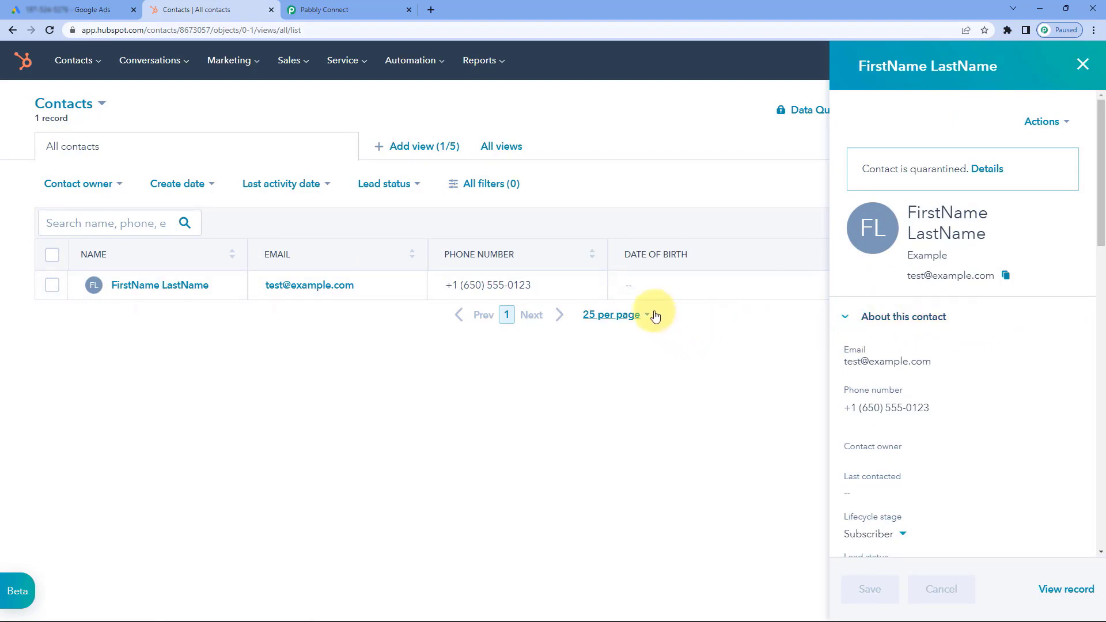
click(377, 5)
Collapse the Text Formatter Split Text step and the Google Ads trigger step
scroll(994, 206, up, 15)
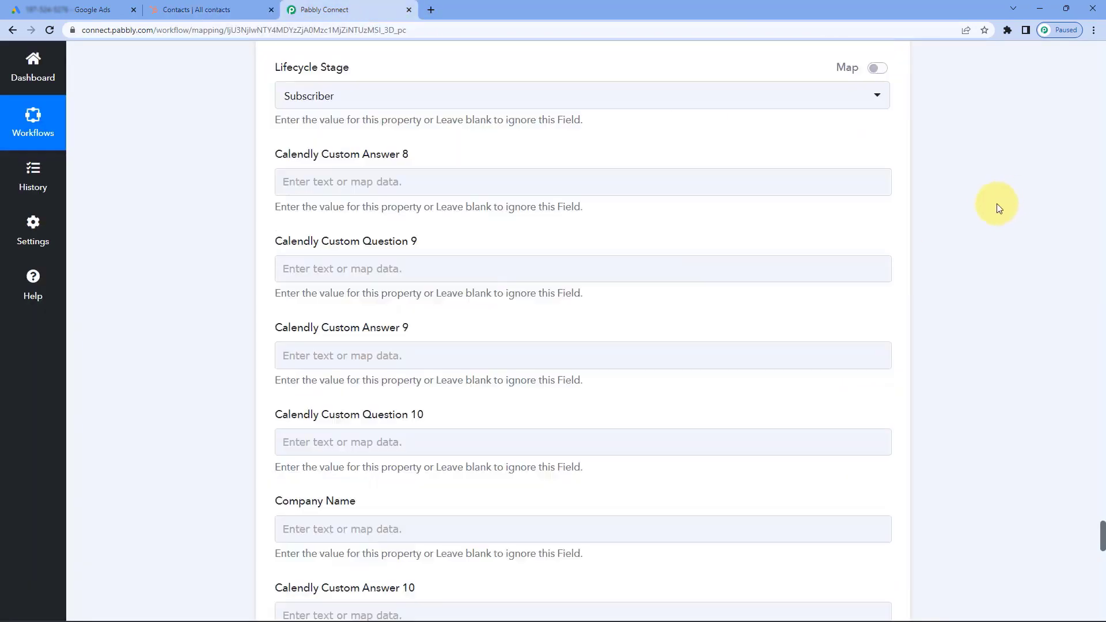
scroll(982, 213, up, 20)
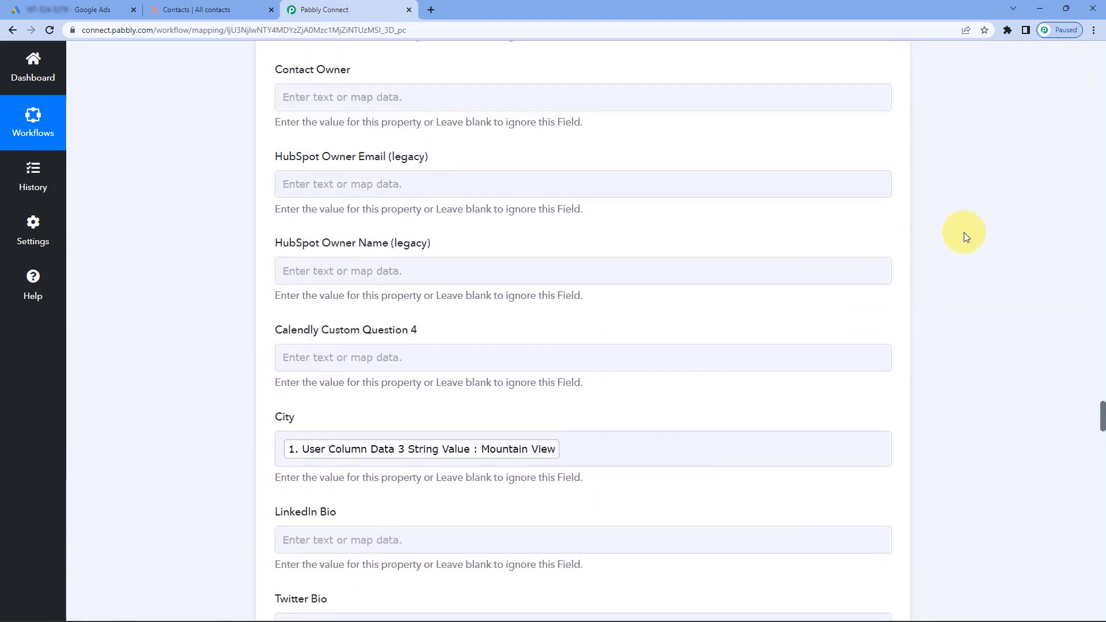
scroll(954, 236, up, 20)
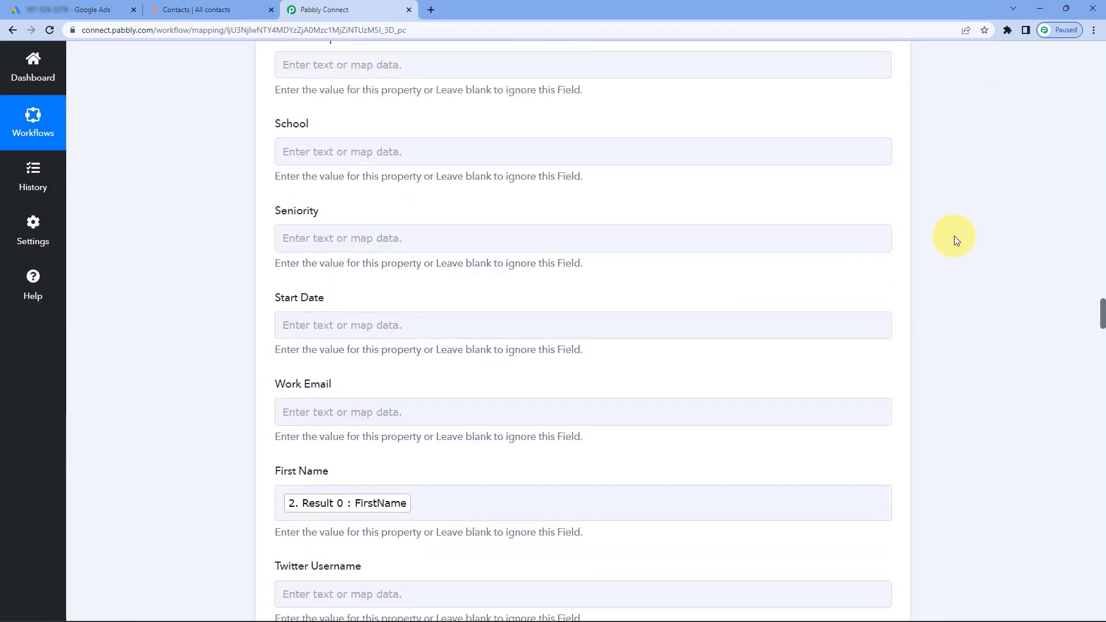
scroll(953, 236, up, 20)
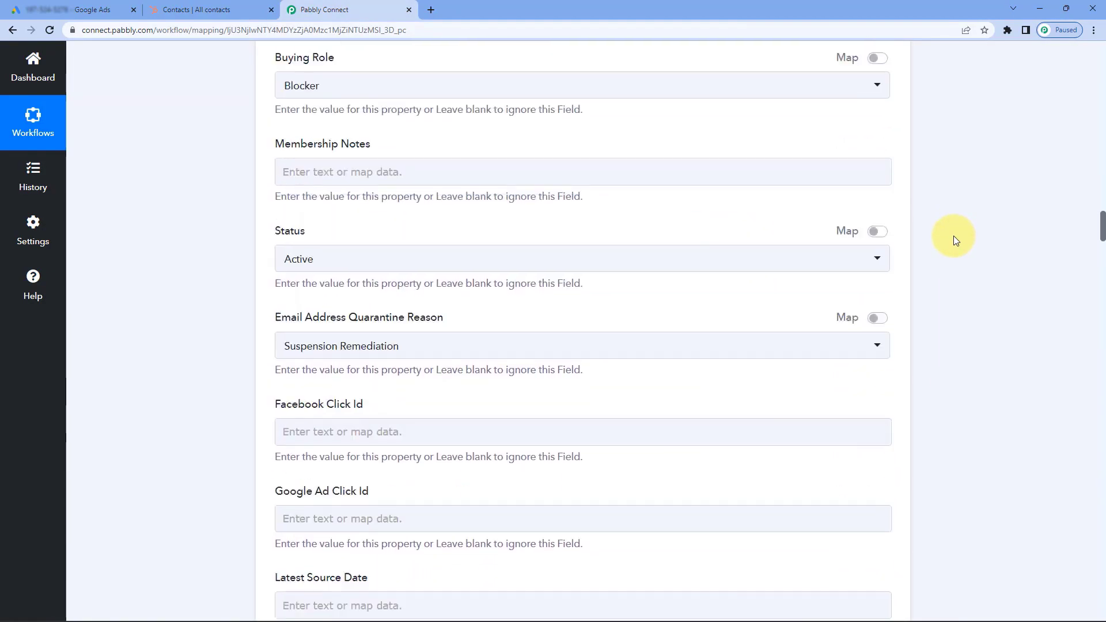
scroll(953, 236, up, 15)
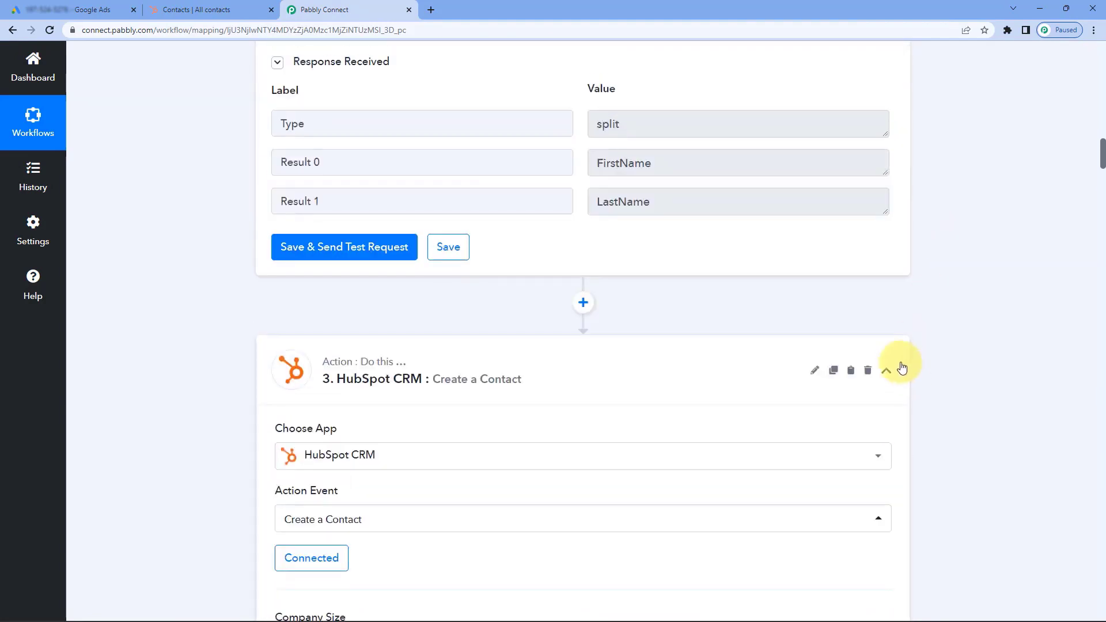
scroll(927, 259, up, 10)
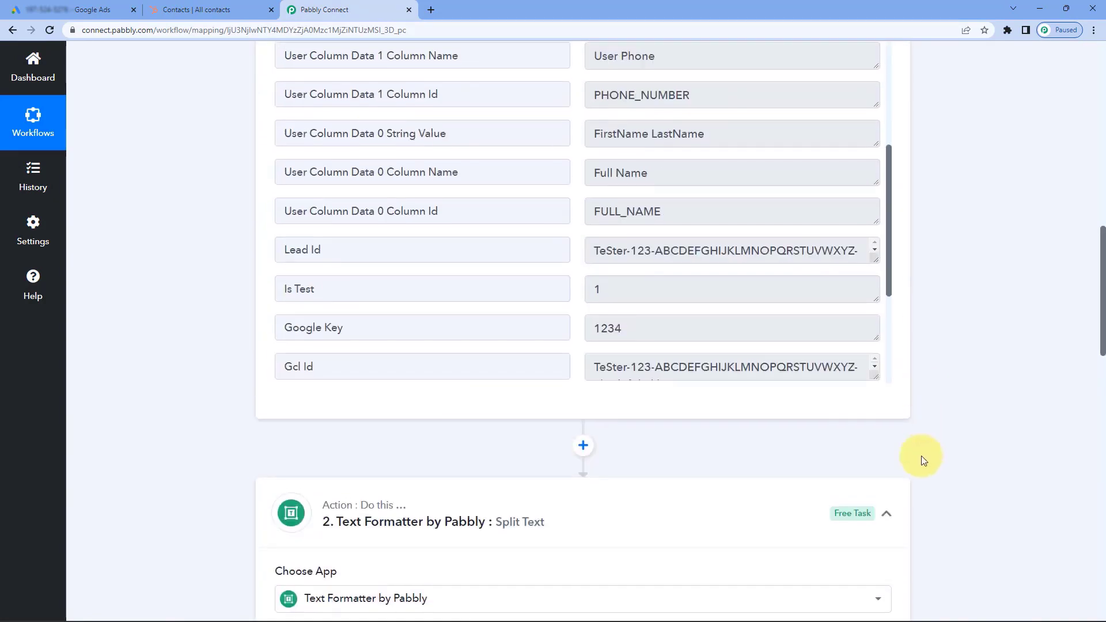
click(889, 513)
scroll(922, 326, up, 10)
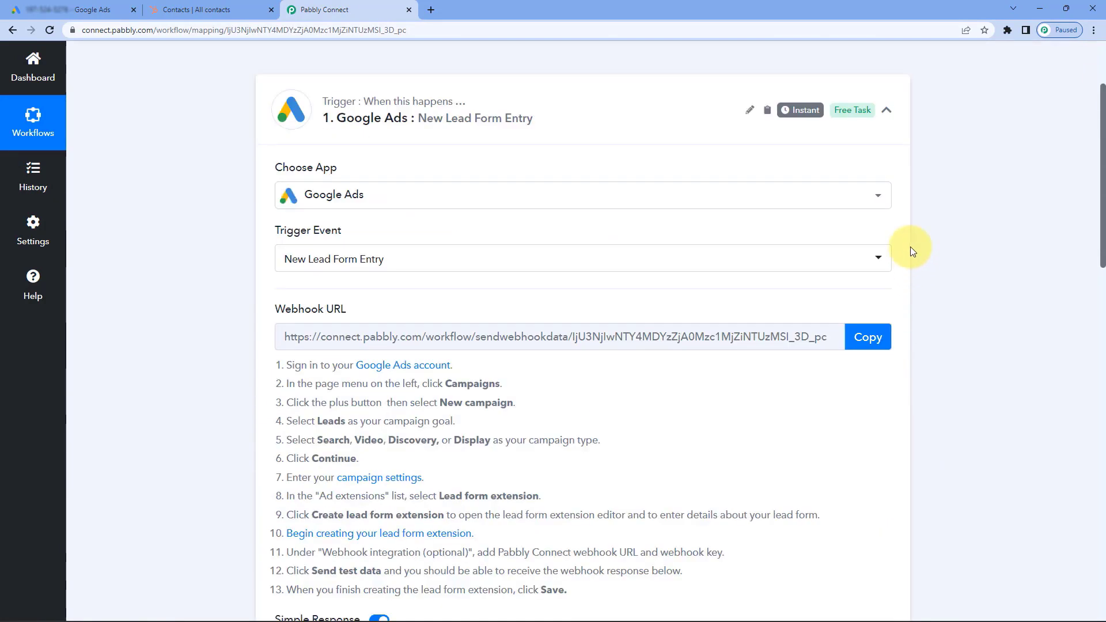
click(477, 234)
scroll(600, 159, down, 1)
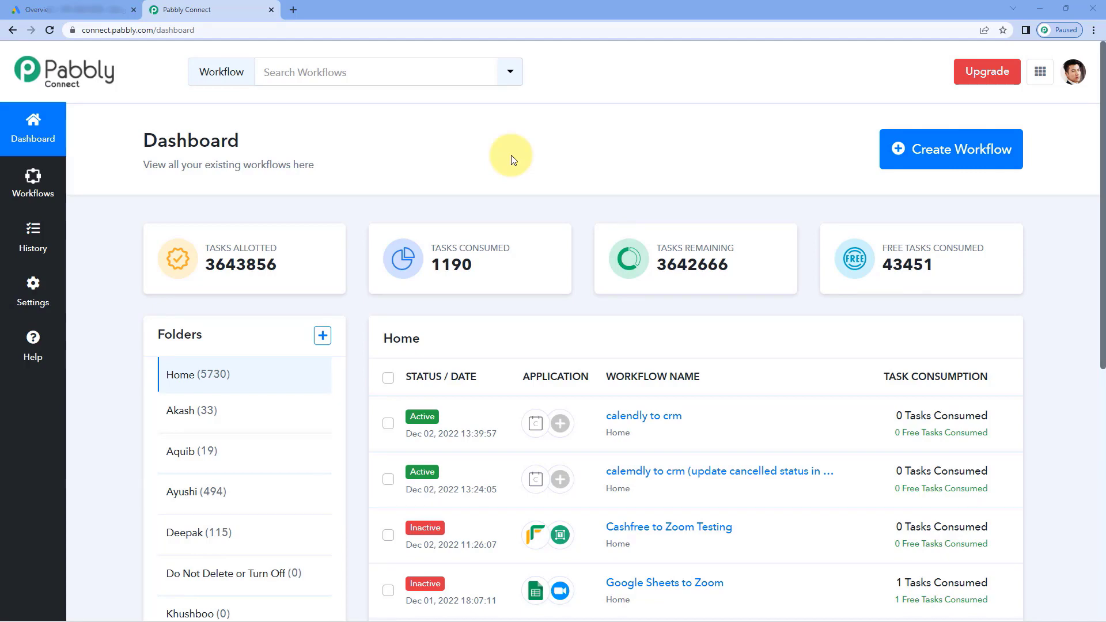
Create a new workflow named 'Google Ads'
click(1005, 153)
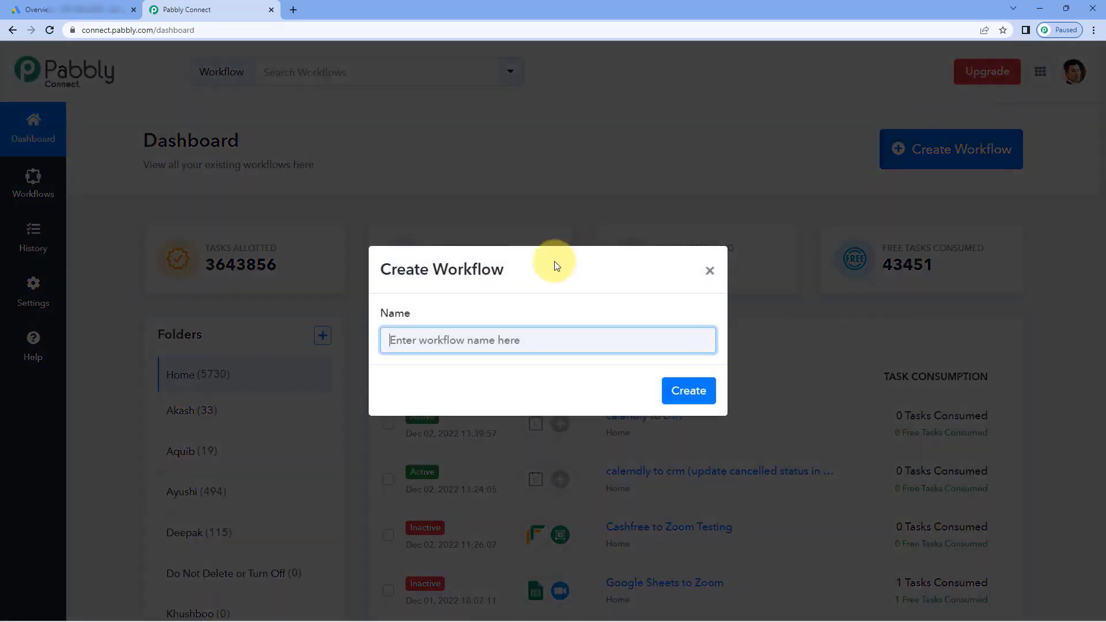
text(Google)
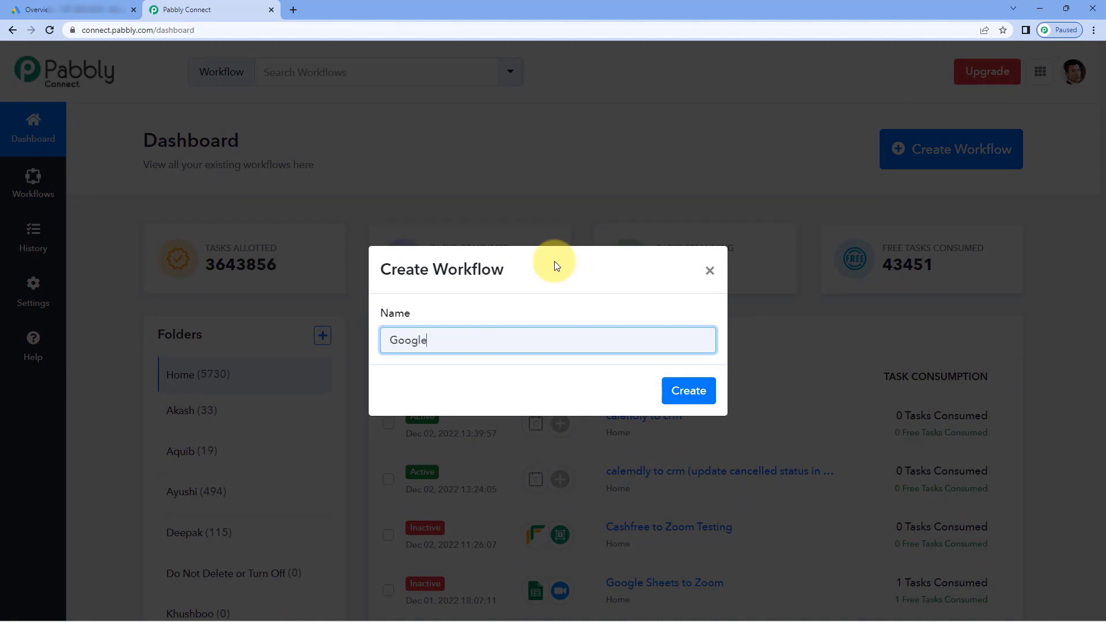
text( Ads)
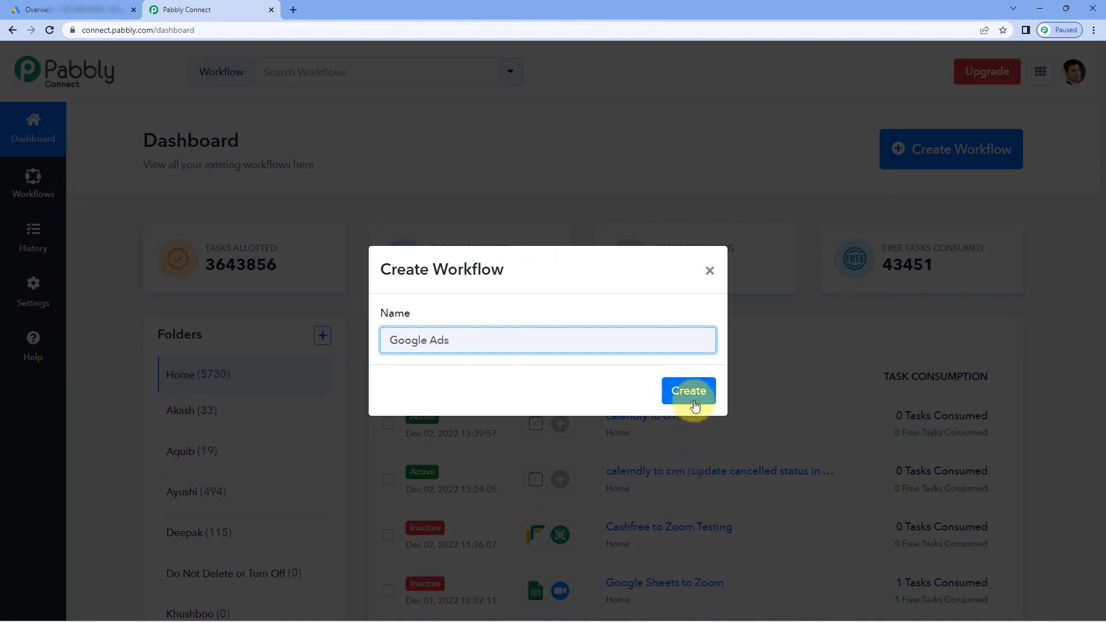
click(690, 396)
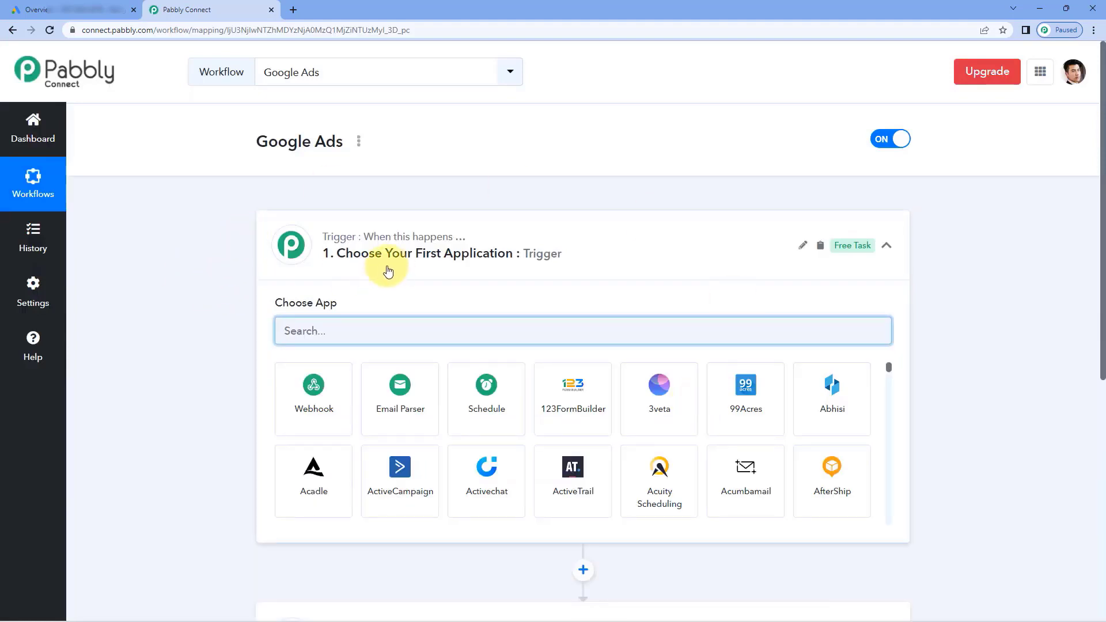
Set the trigger app to Google Ads with the New Lead Form Entry event
scroll(259, 297, down, 1)
text(Google Ads)
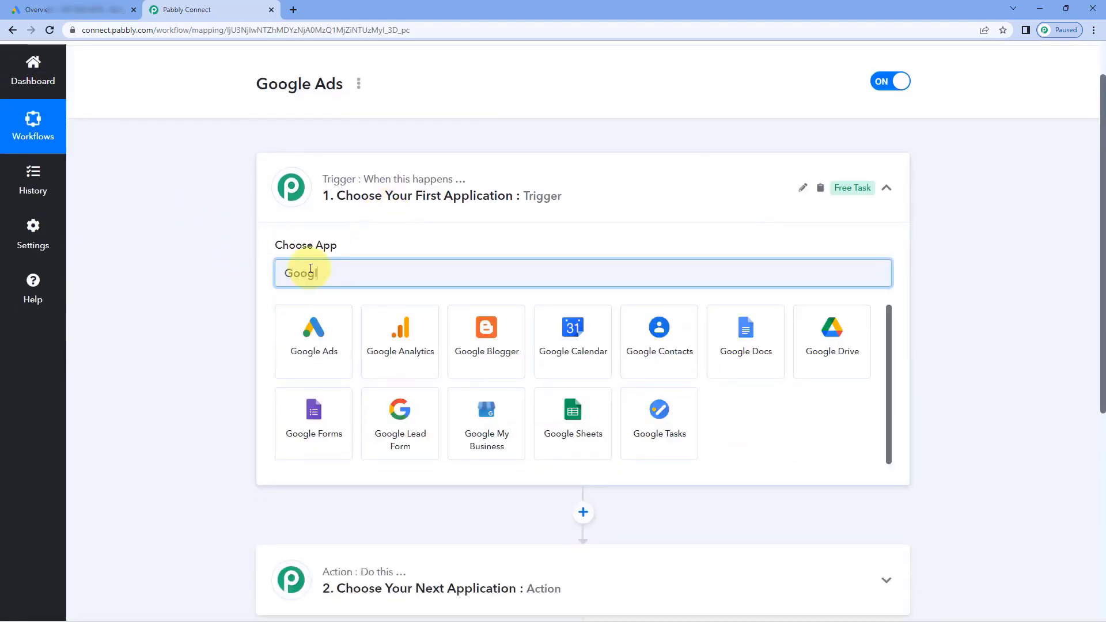
click(337, 328)
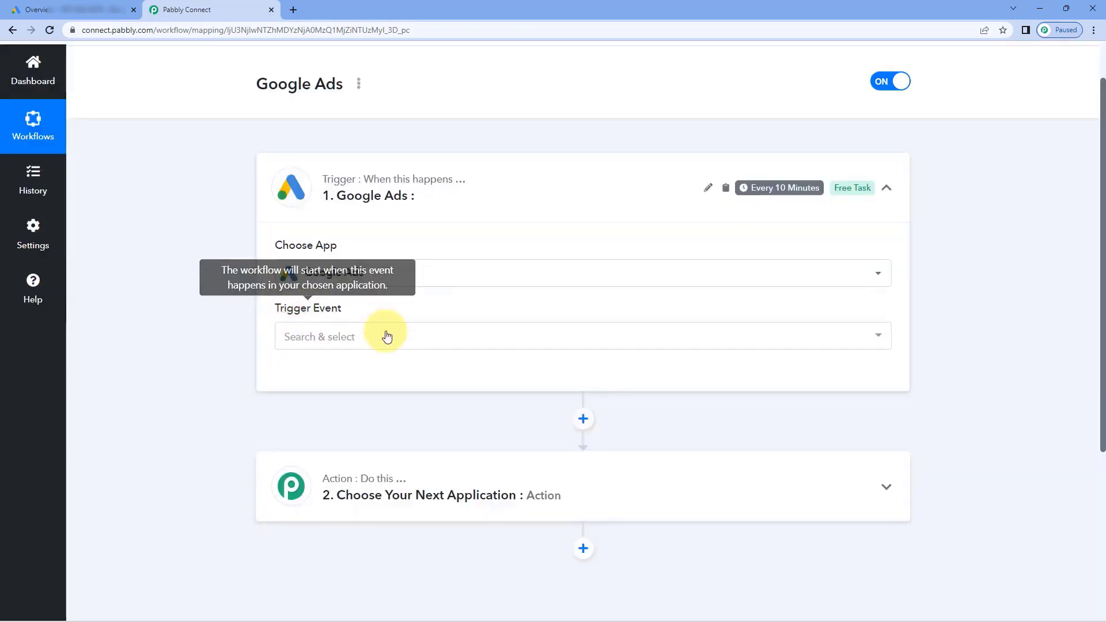
click(402, 335)
scroll(210, 353, down, 1)
scroll(230, 347, down, 1)
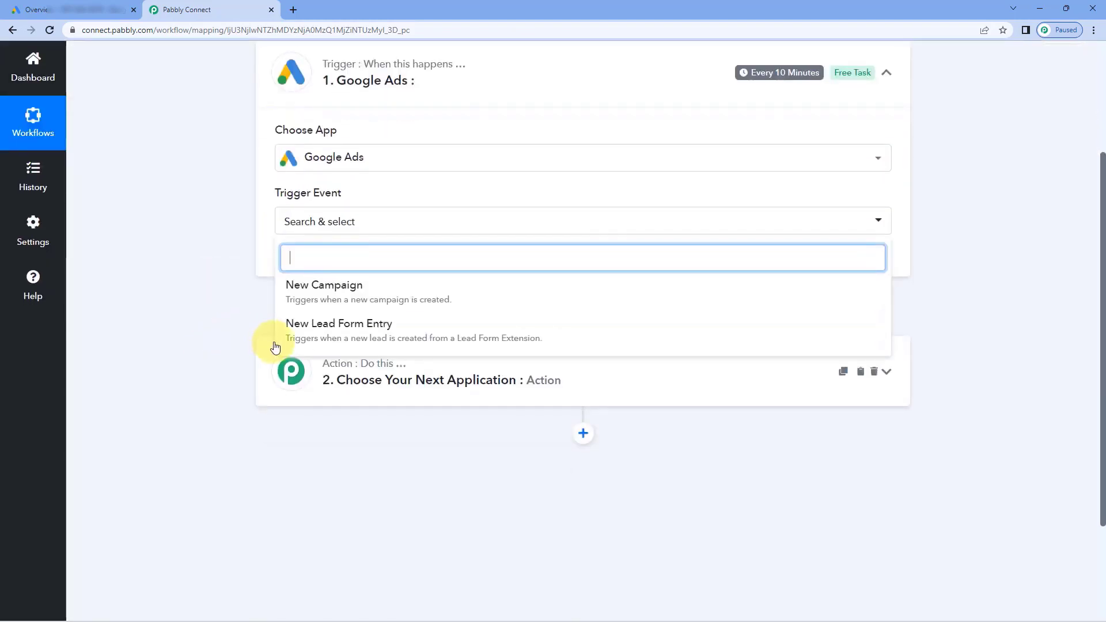
click(355, 335)
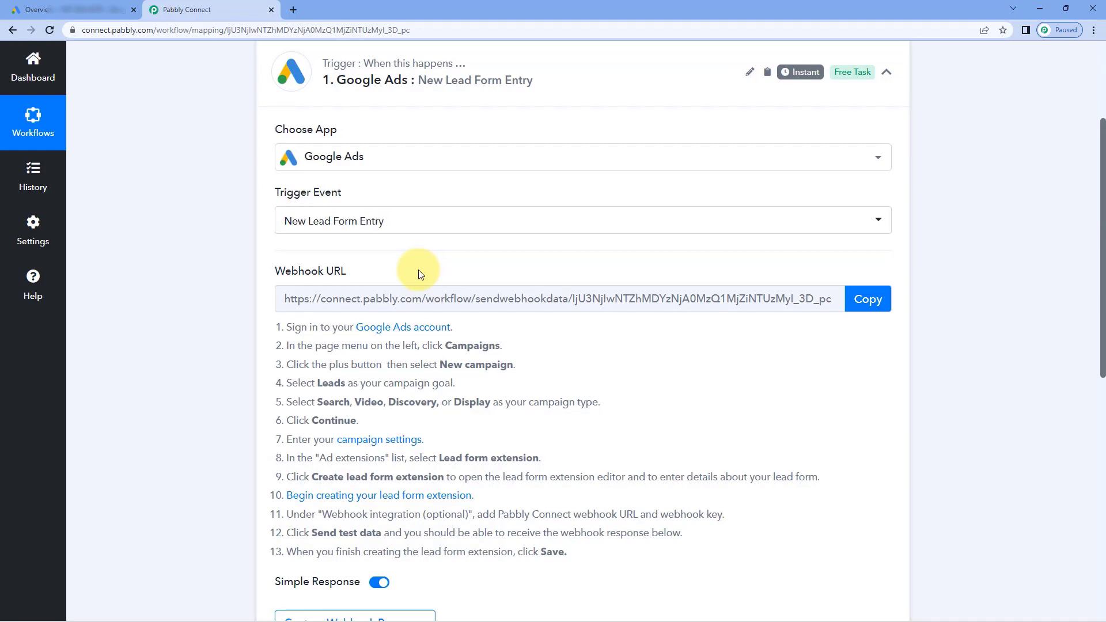
Copy the webhook URL and start capturing the webhook response
scroll(418, 269, down, 2)
click(867, 183)
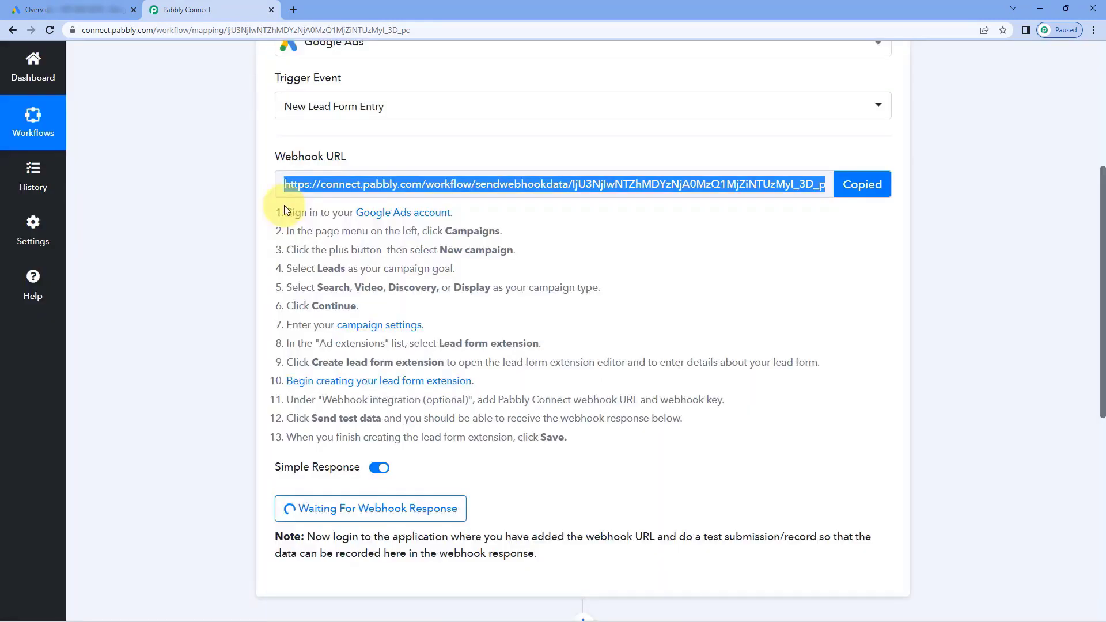
drag(285, 205, 578, 439)
click(578, 439)
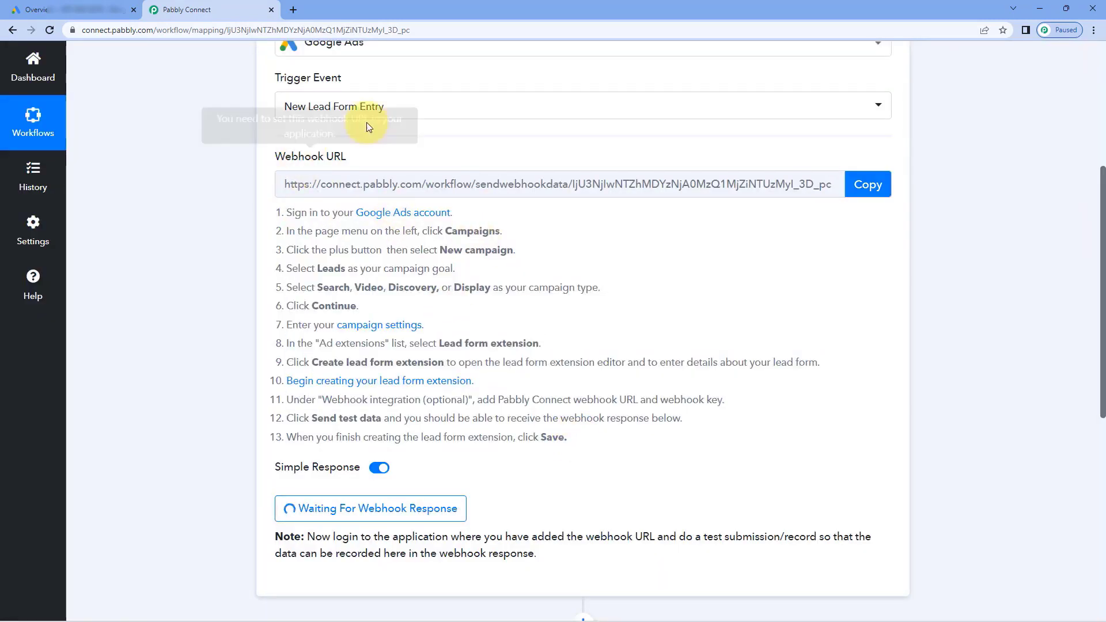
click(50, 10)
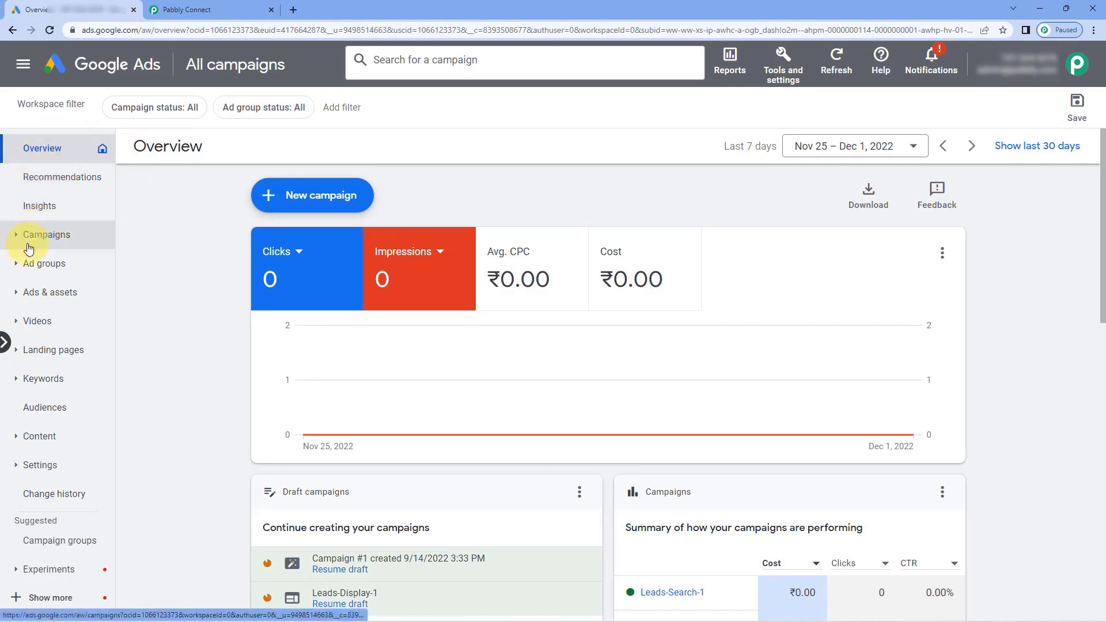
Go to Ads & assets > Assets and add a new Lead form asset
click(31, 294)
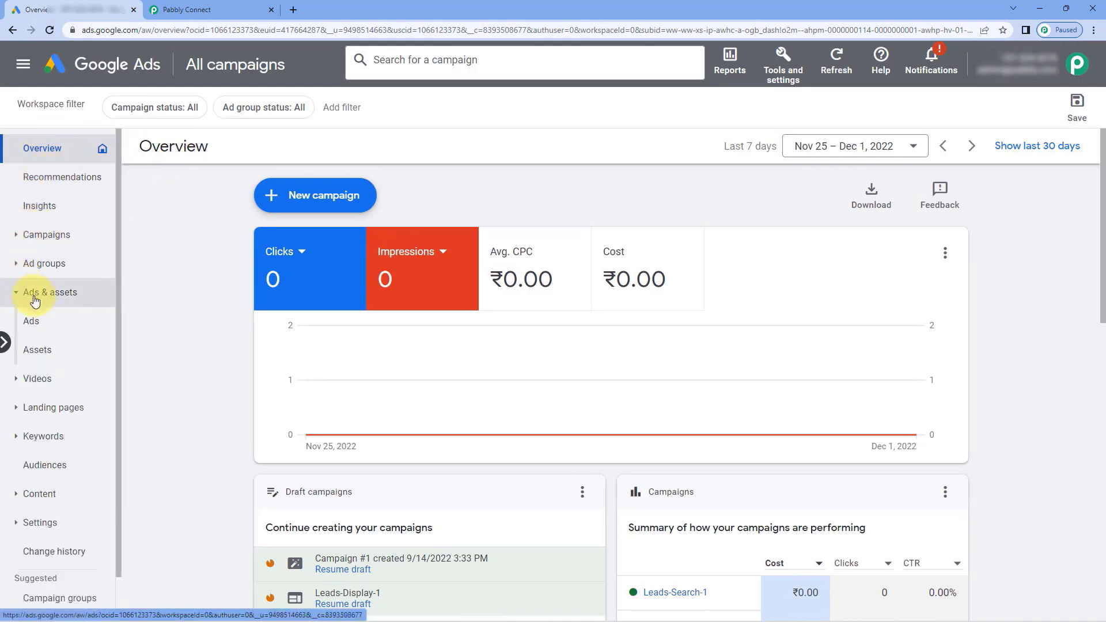
click(60, 354)
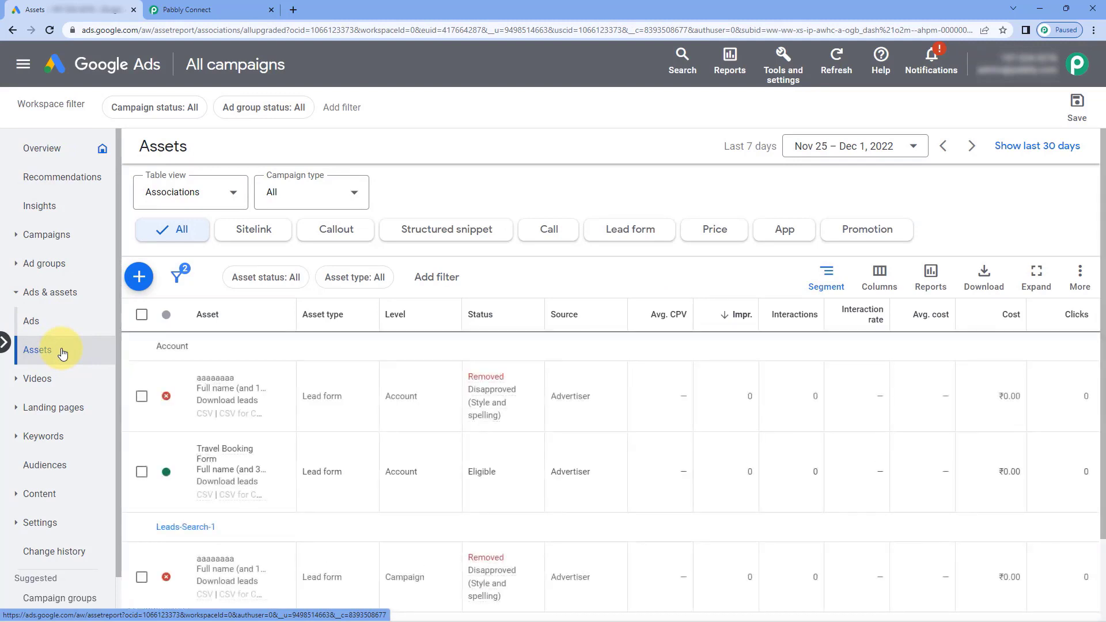
click(137, 274)
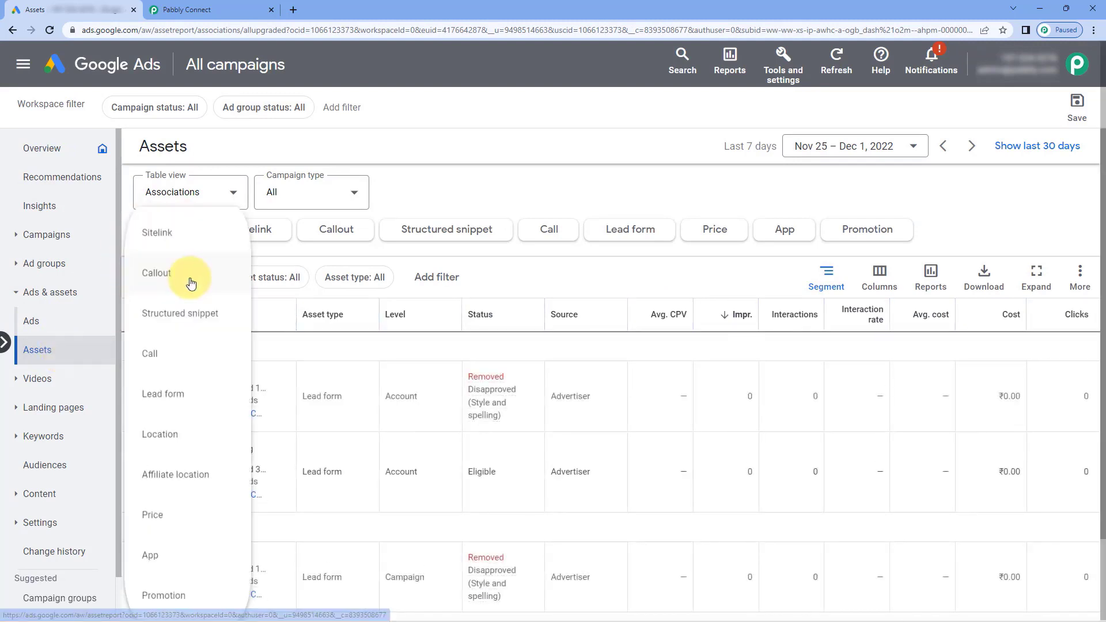
click(203, 394)
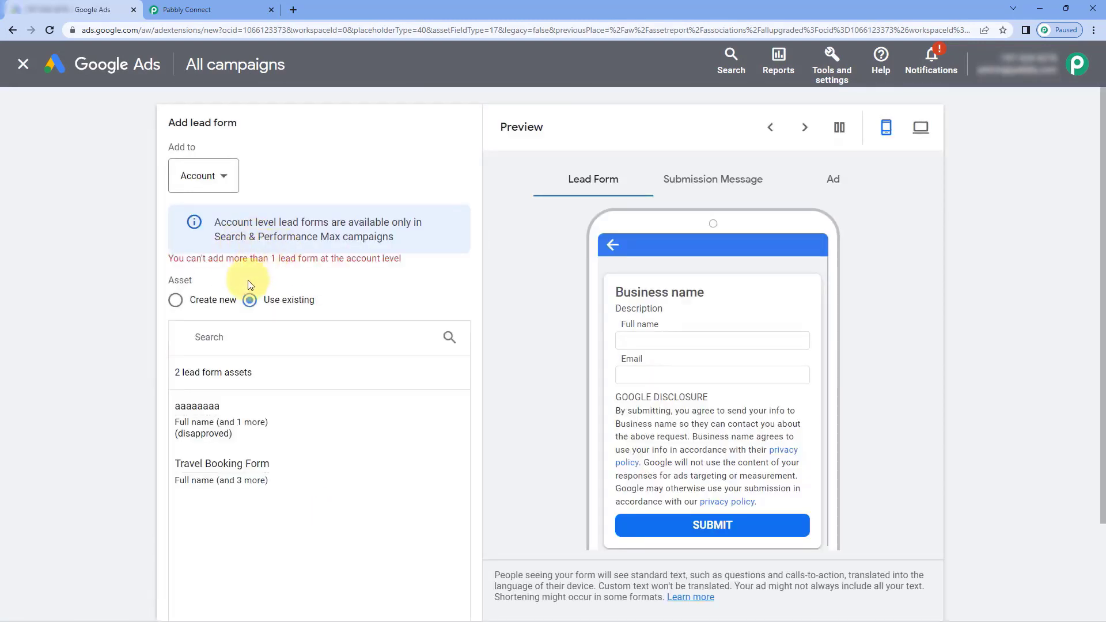
Create a new lead form and expand its Export leads and other data integration options
click(175, 299)
scroll(130, 302, down, 5)
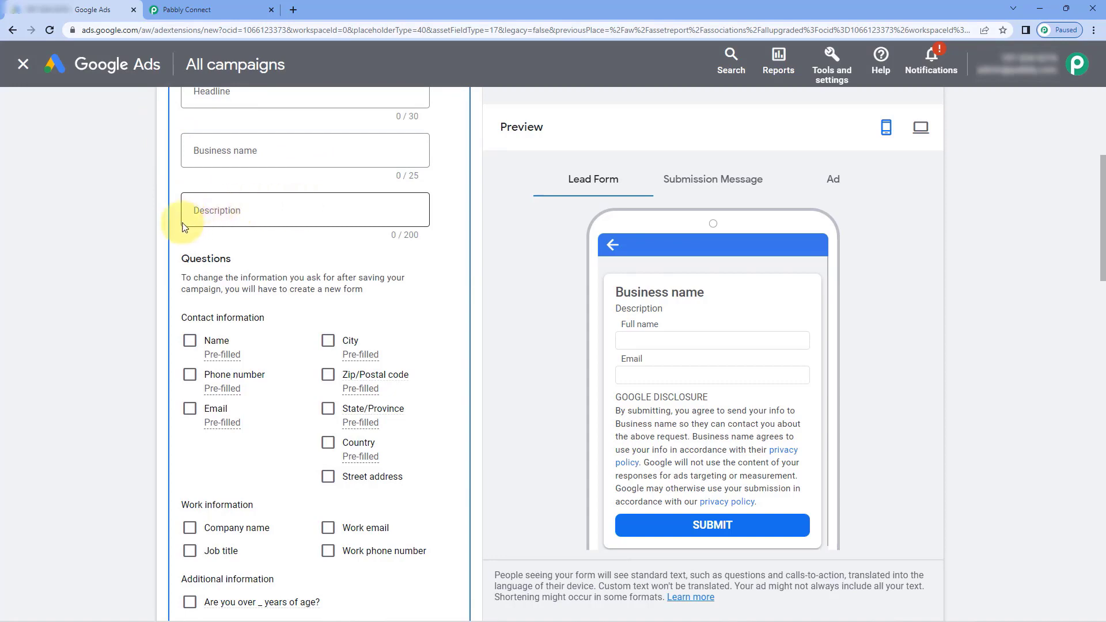
scroll(185, 232, down, 2)
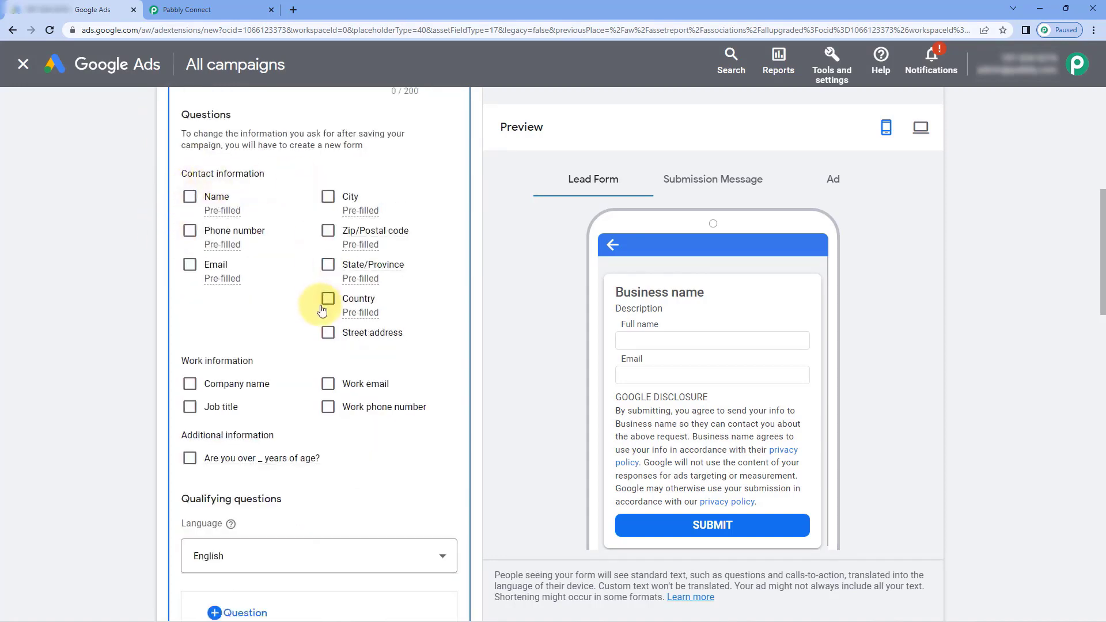
scroll(178, 313, down, 10)
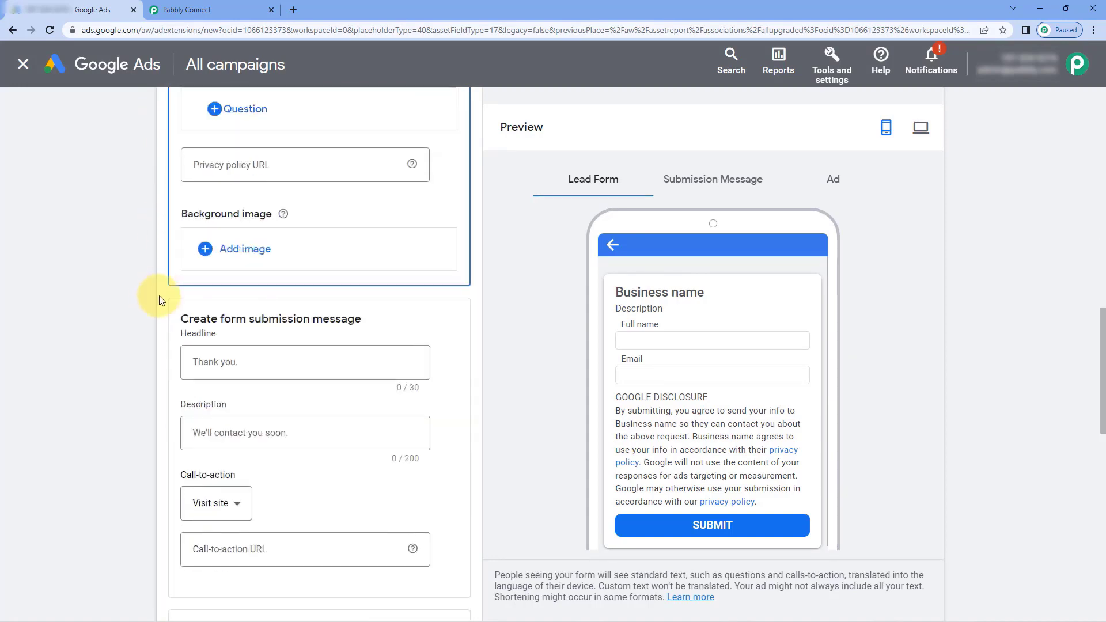
scroll(156, 292, down, 1)
scroll(148, 307, down, 3)
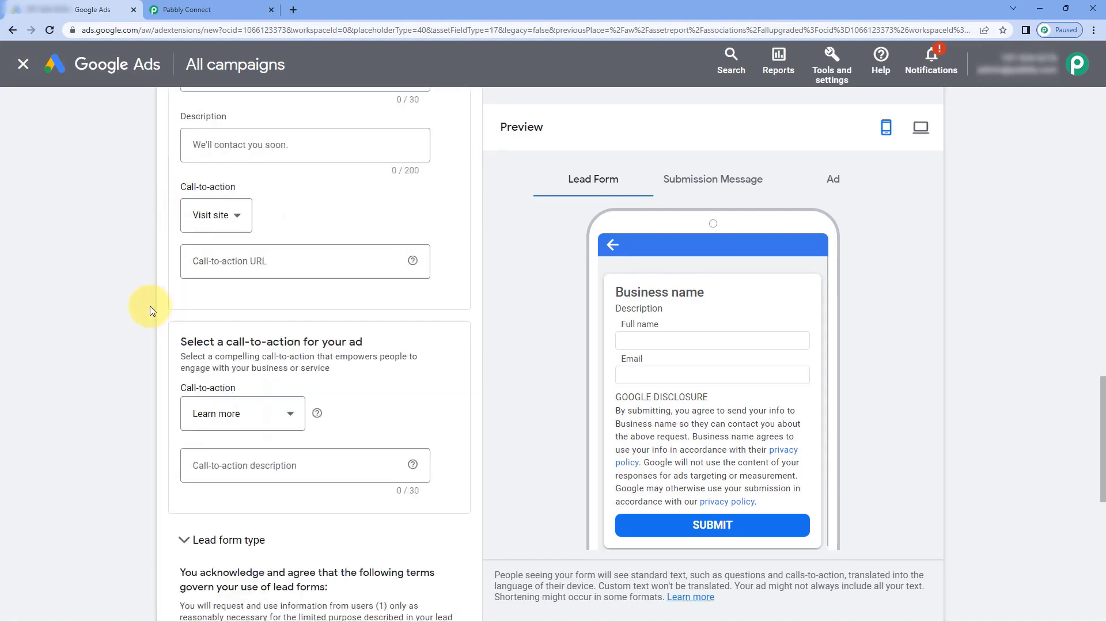
scroll(143, 305, down, 6)
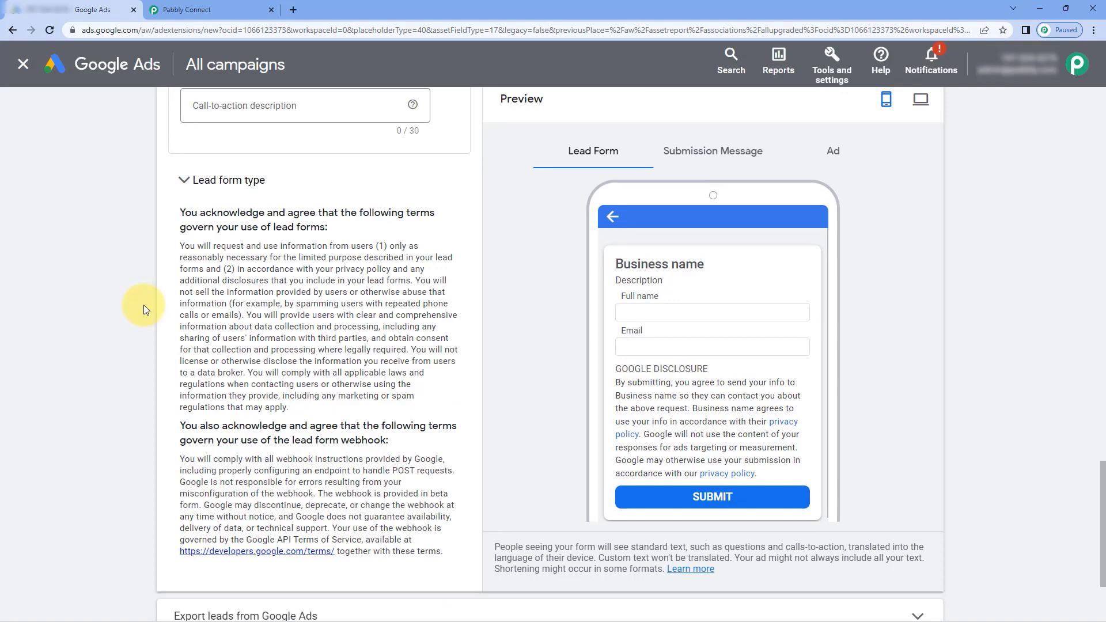
scroll(143, 306, down, 3)
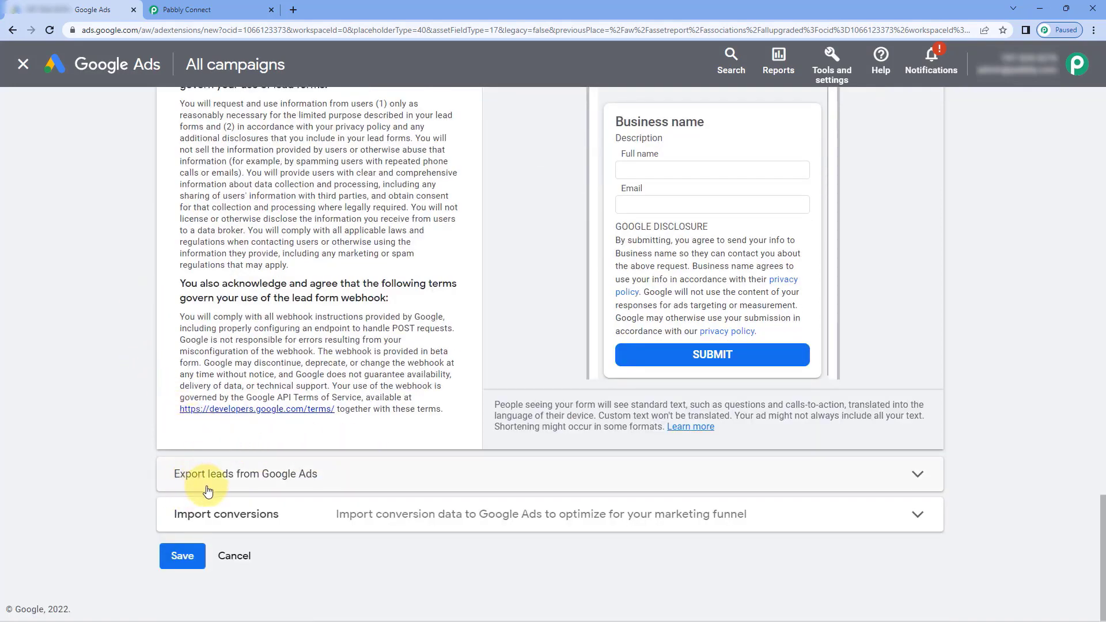
click(350, 478)
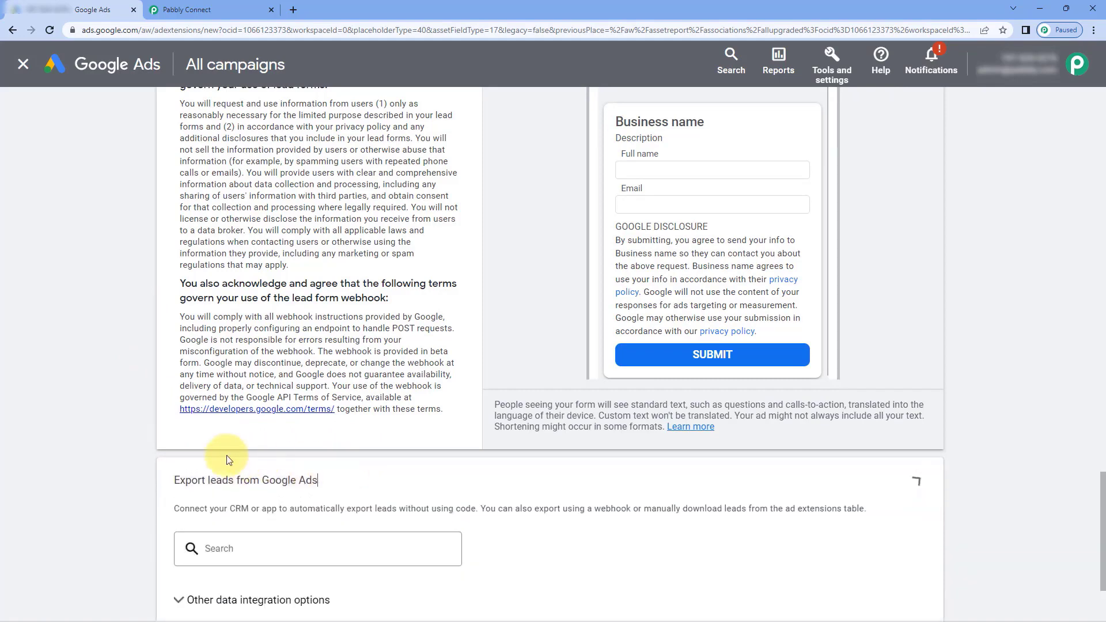
scroll(124, 415, down, 3)
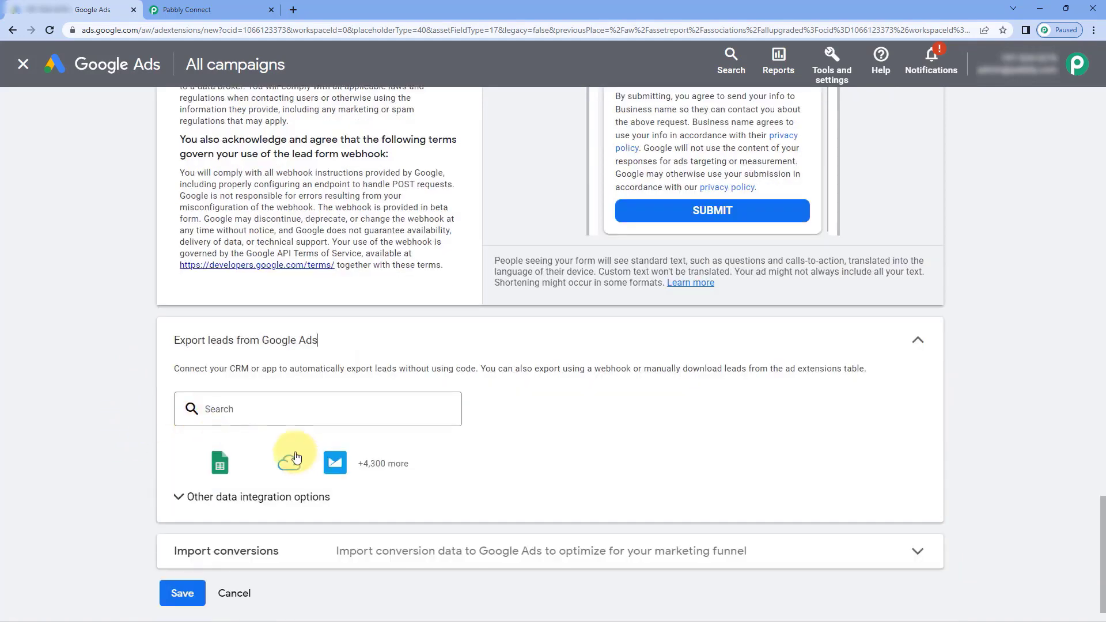
click(199, 498)
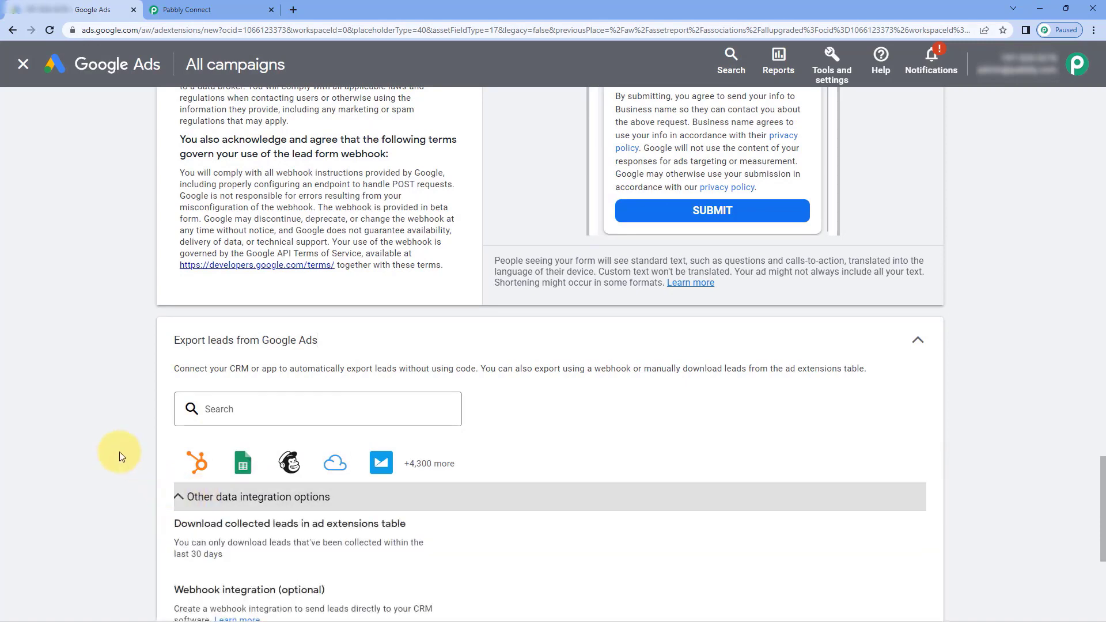
Discard the draft lead form without saving and return to the Assets list
scroll(119, 451, down, 5)
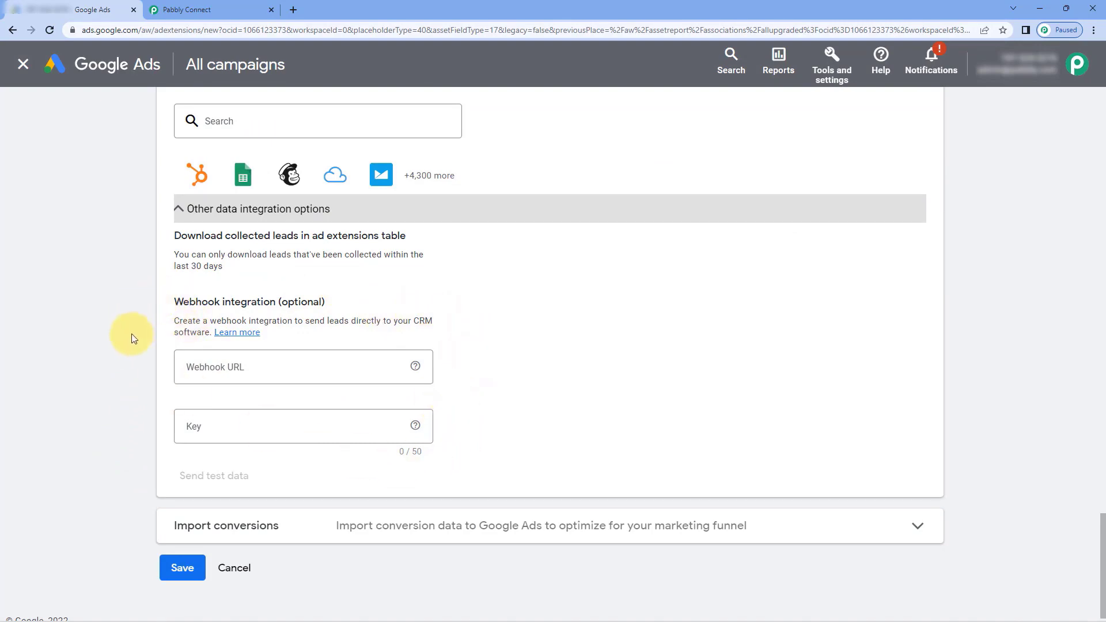
scroll(474, 303, up, 12)
scroll(401, 310, up, 12)
scroll(391, 252, up, 10)
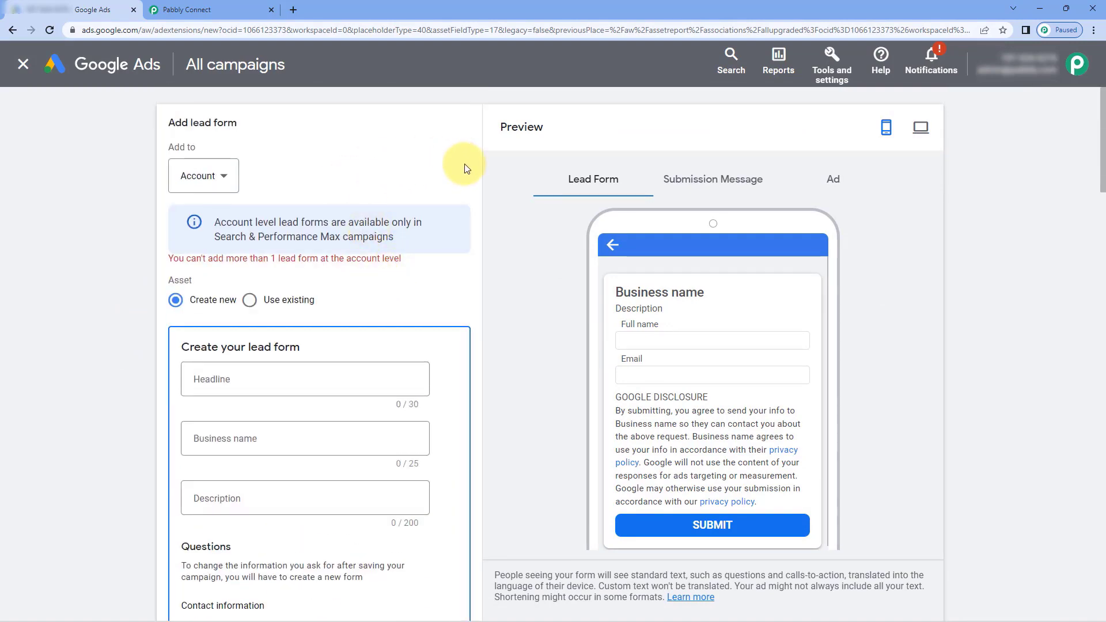
click(25, 62)
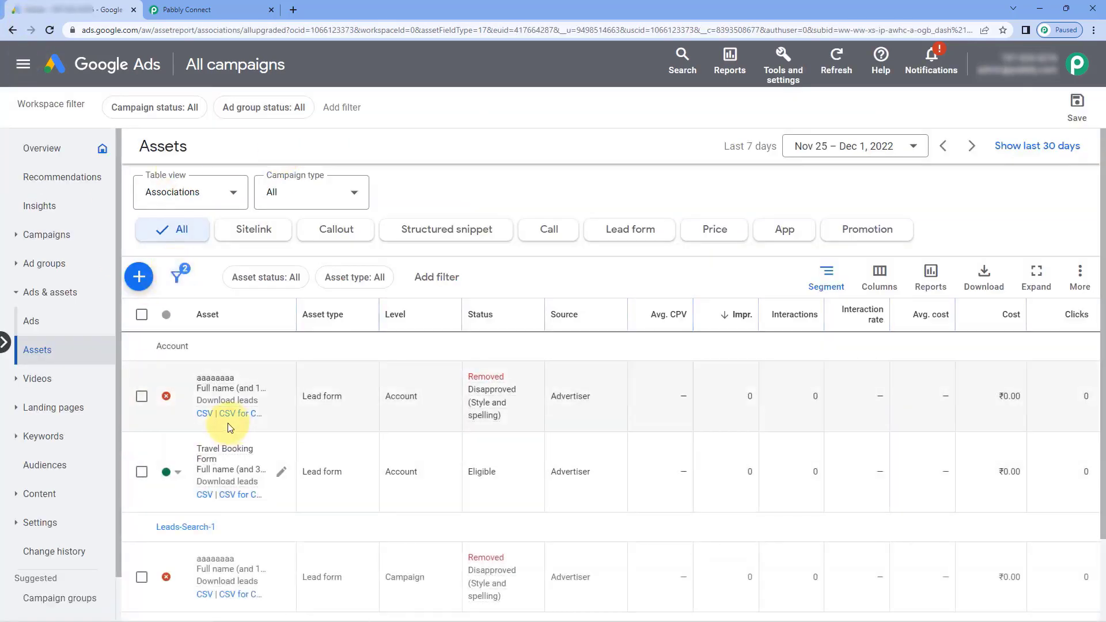
Open the Travel Booking Form for editing and reveal its other data integration options
click(216, 454)
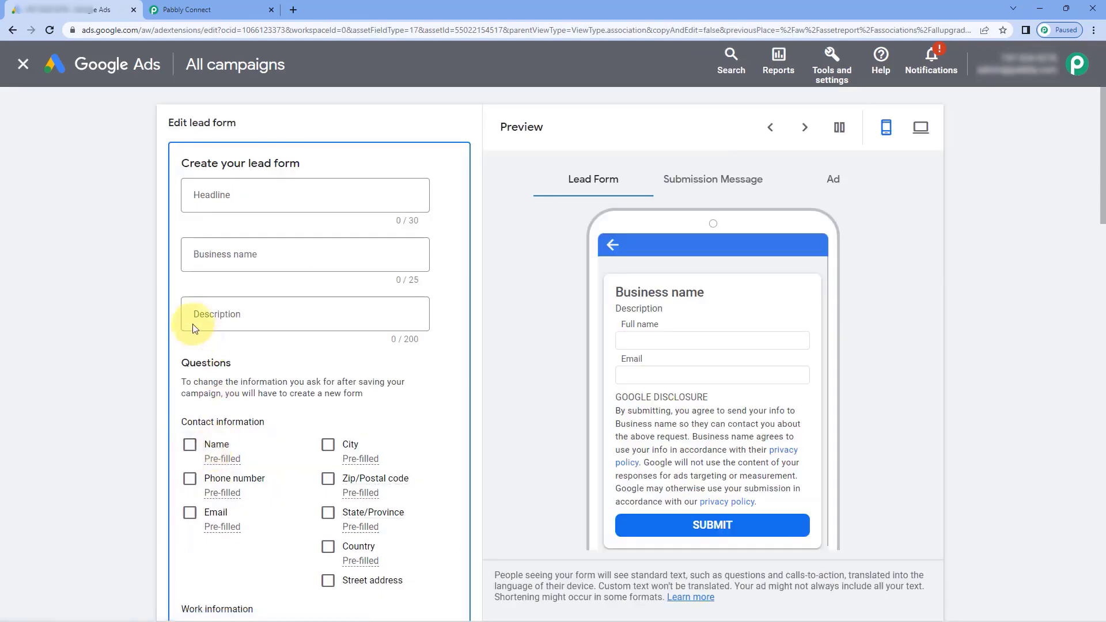
scroll(437, 298, down, 1)
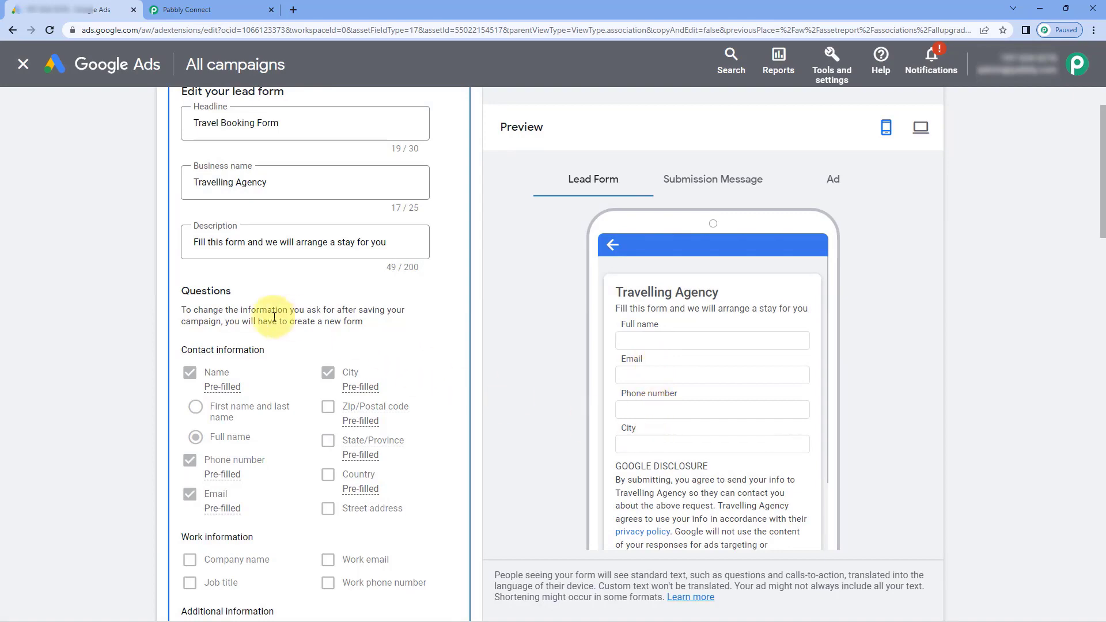
scroll(147, 266, down, 1)
scroll(146, 263, down, 20)
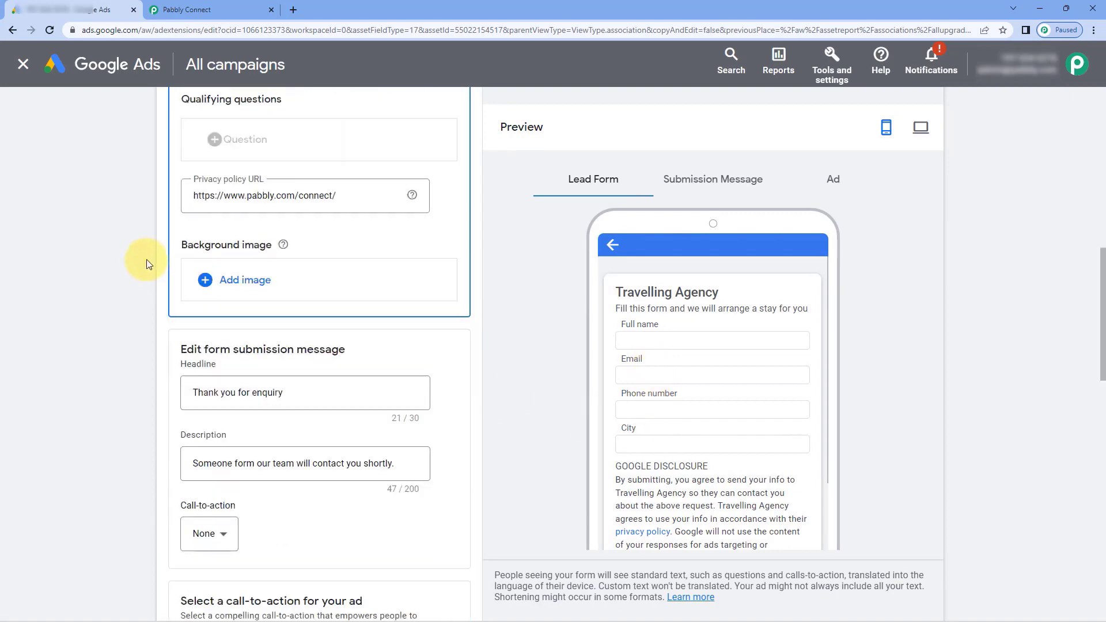
scroll(147, 259, down, 3)
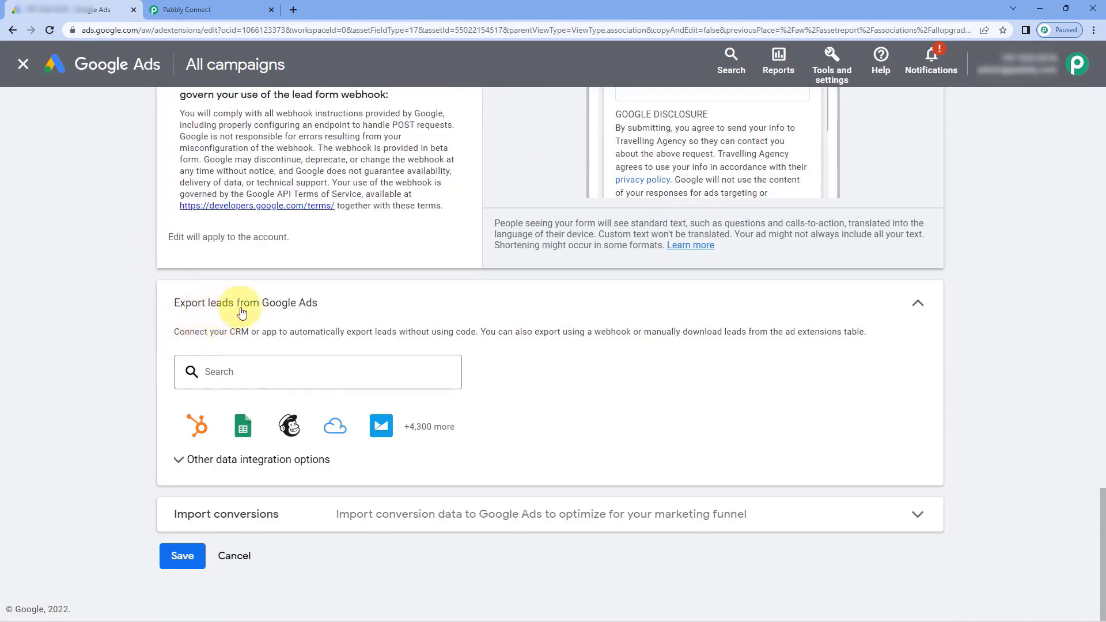
click(167, 459)
Copy the webhook URL from the Pabbly Connect workflow
scroll(113, 426, down, 3)
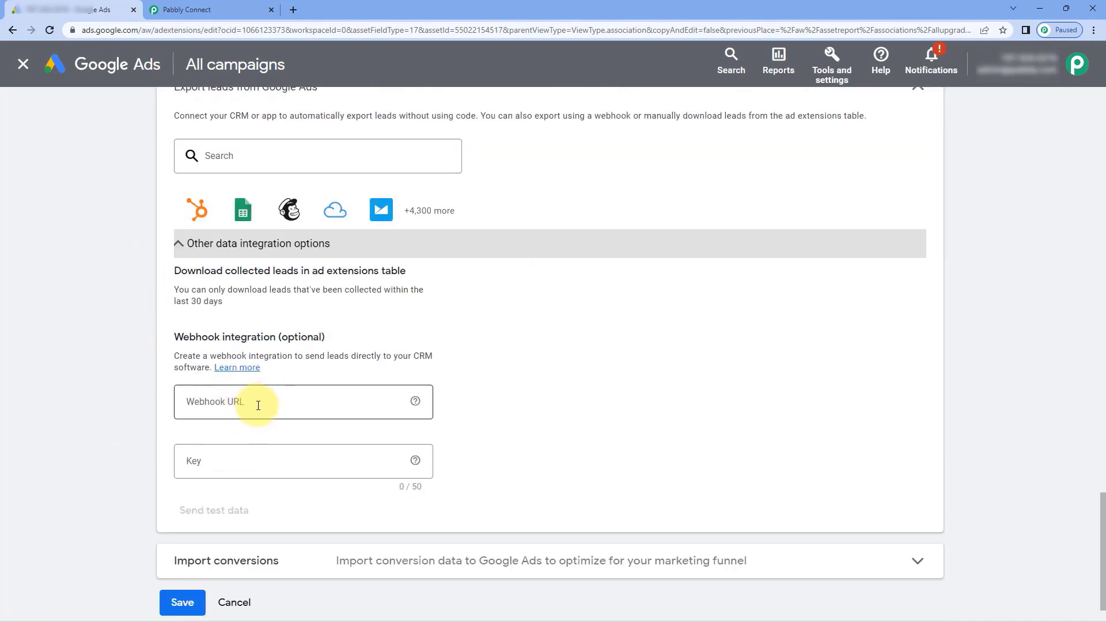
click(229, 10)
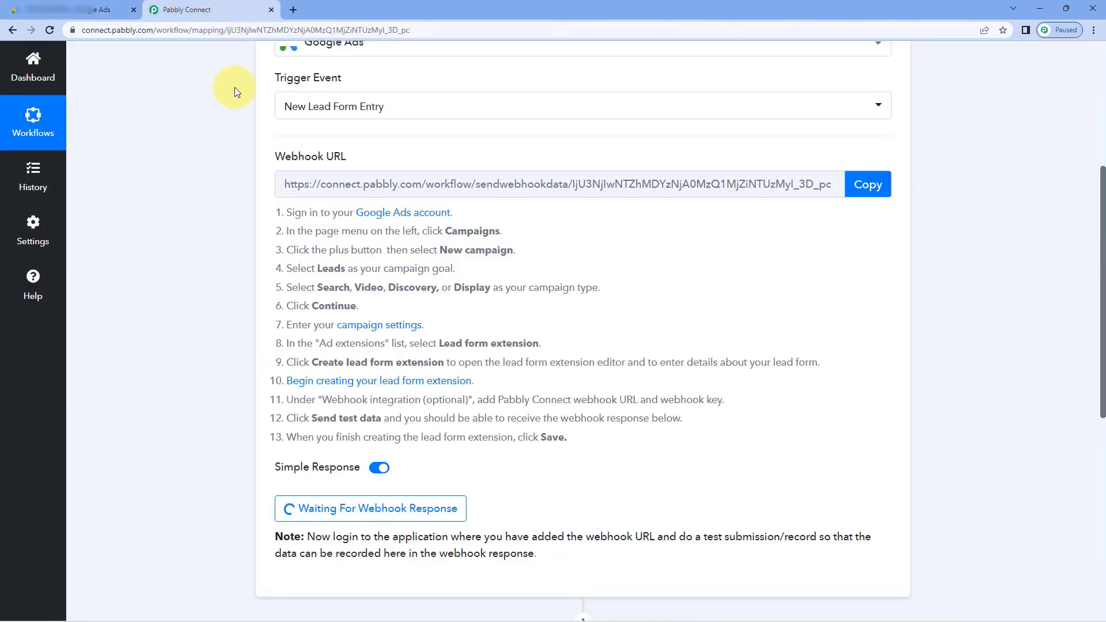
click(853, 191)
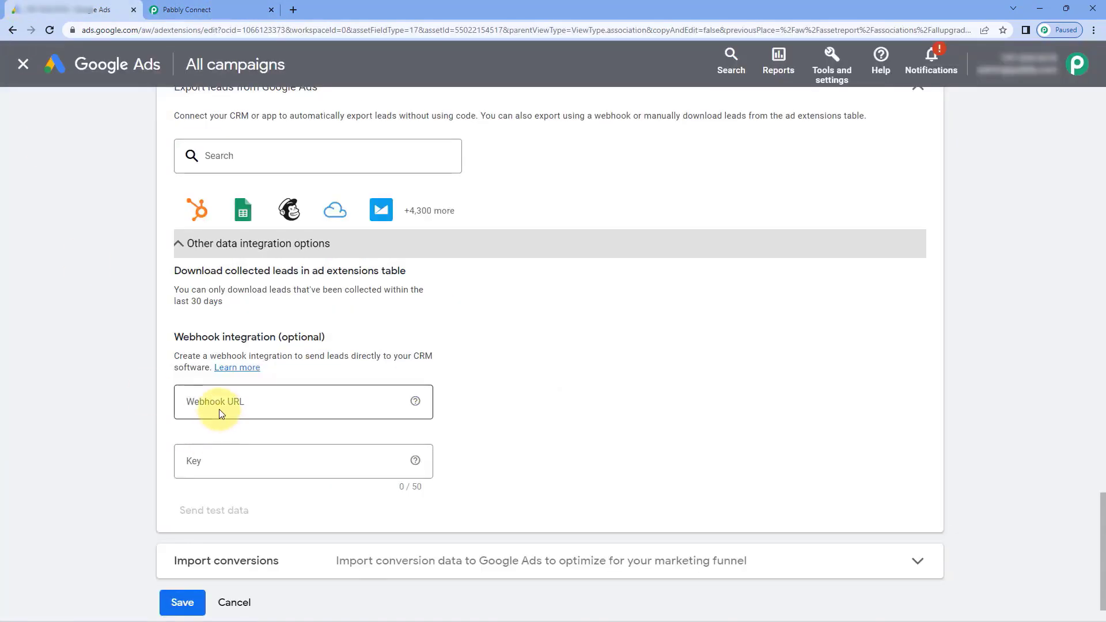
click(219, 409)
right_click(219, 409)
click(267, 292)
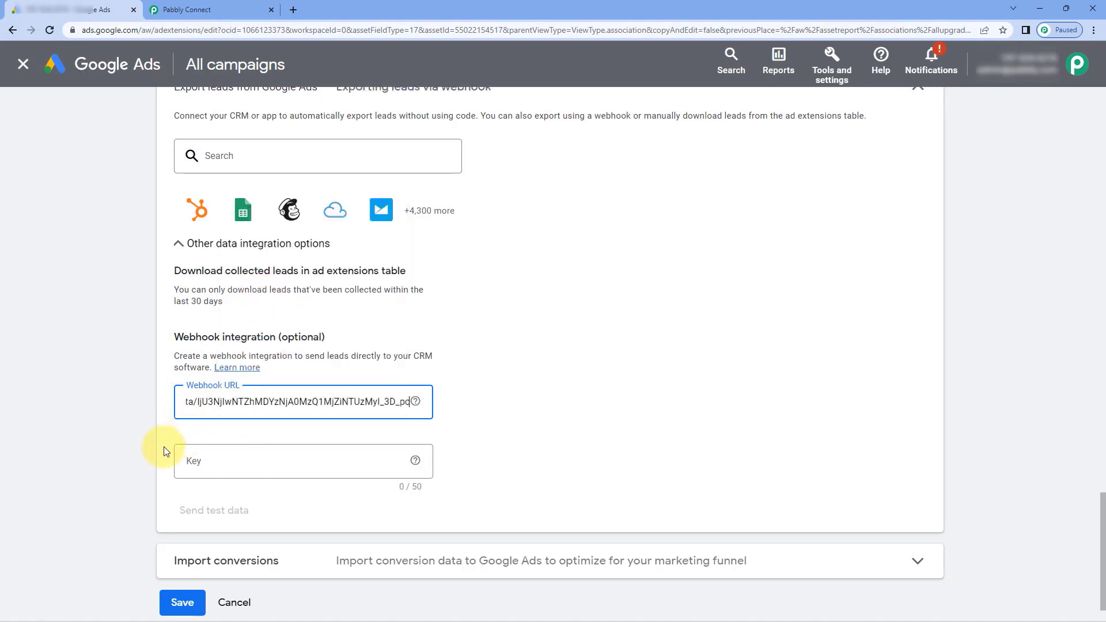
click(205, 459)
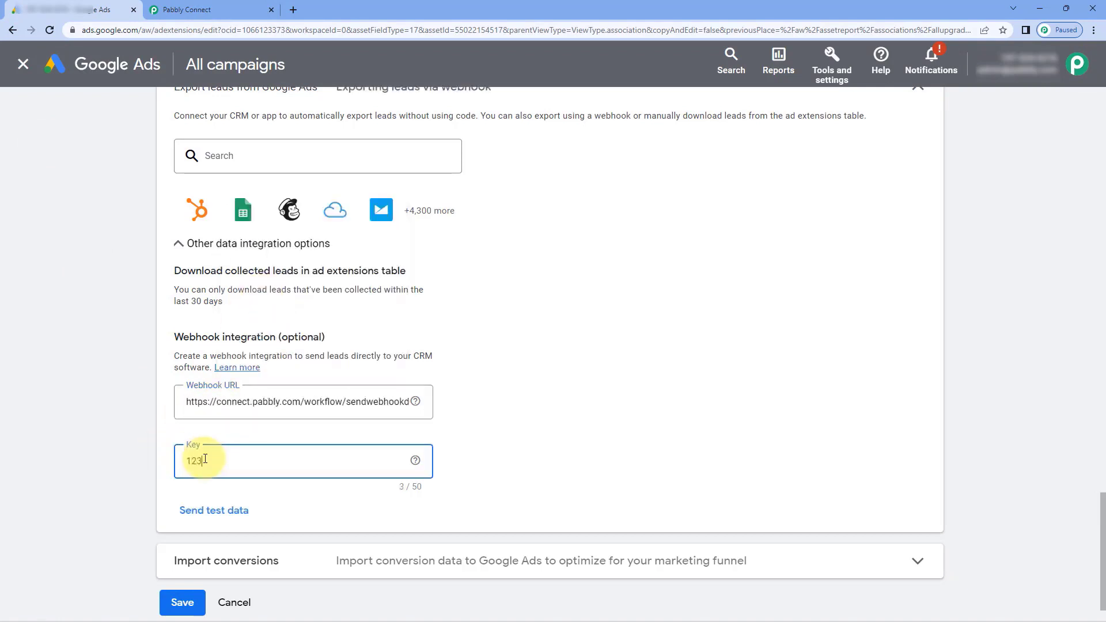
click(127, 454)
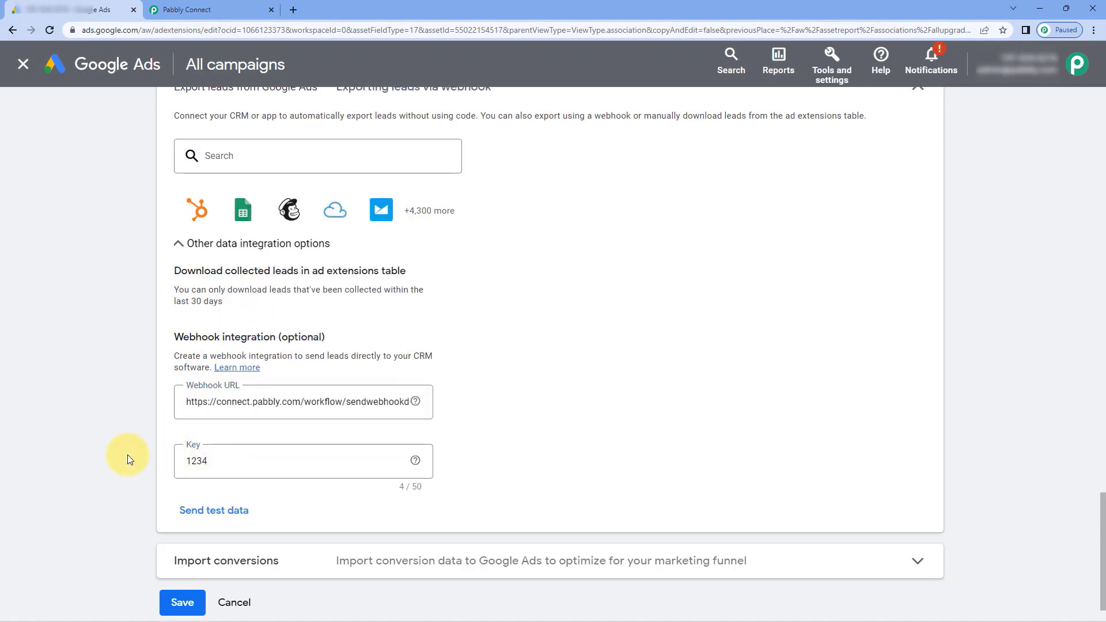
click(205, 518)
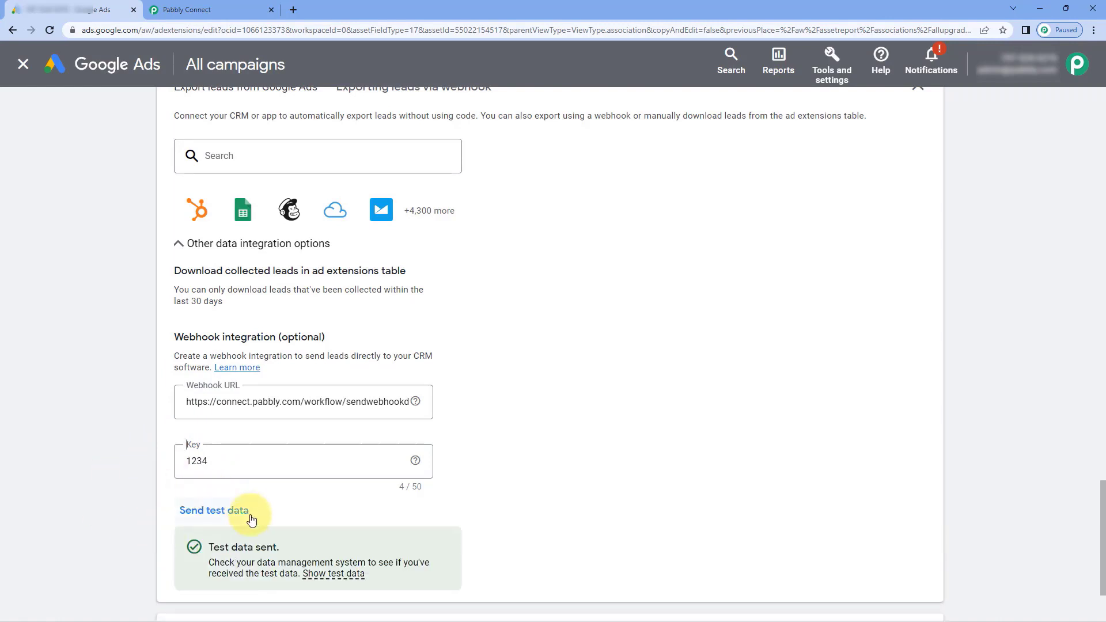
scroll(366, 513, down, 1)
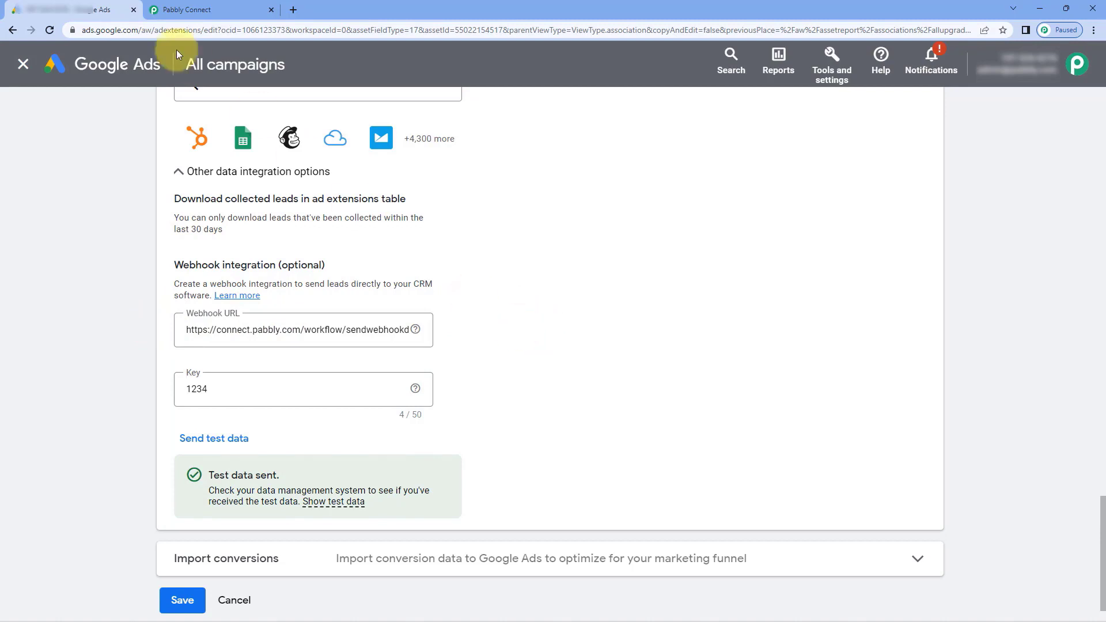
Review the captured city, email, phone number and full name values in Pabbly's response
click(239, 10)
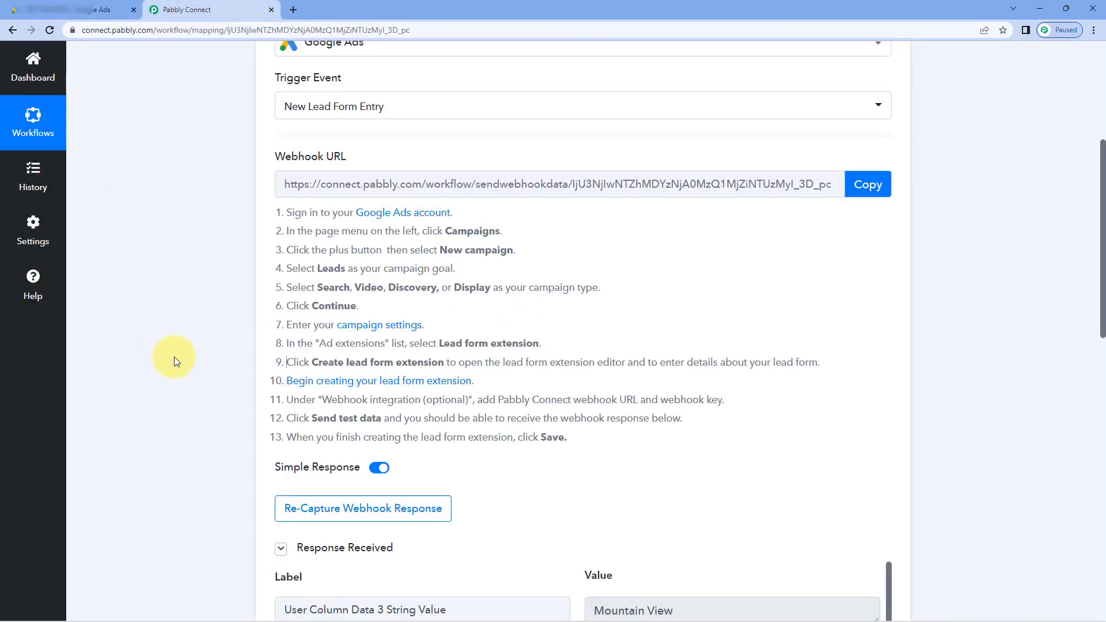
scroll(174, 357, down, 5)
scroll(177, 356, down, 3)
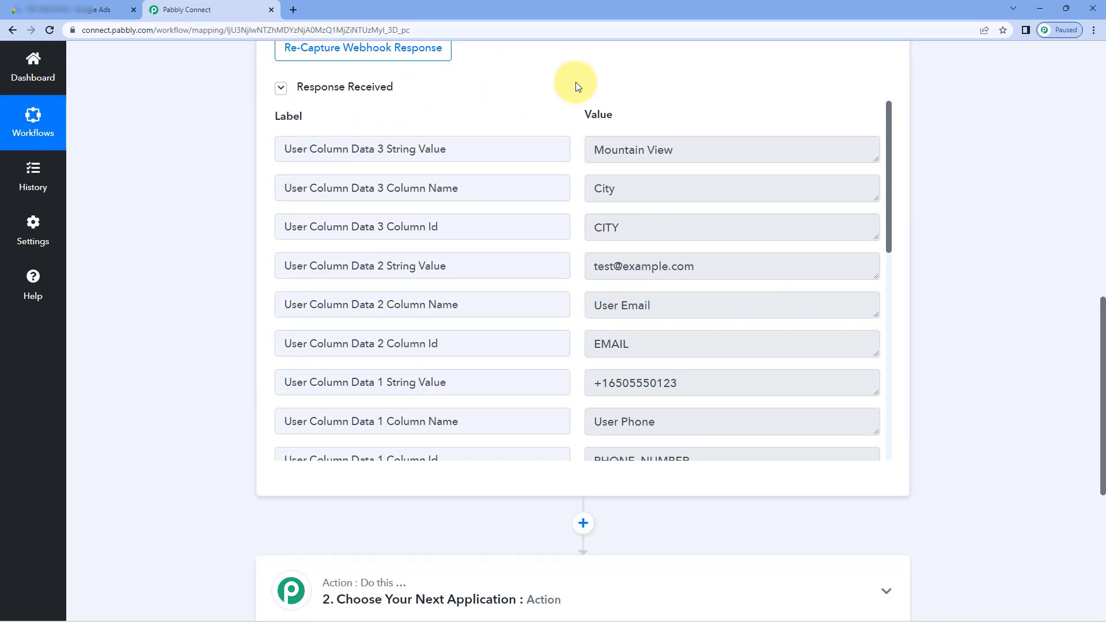
drag(709, 147, 548, 163)
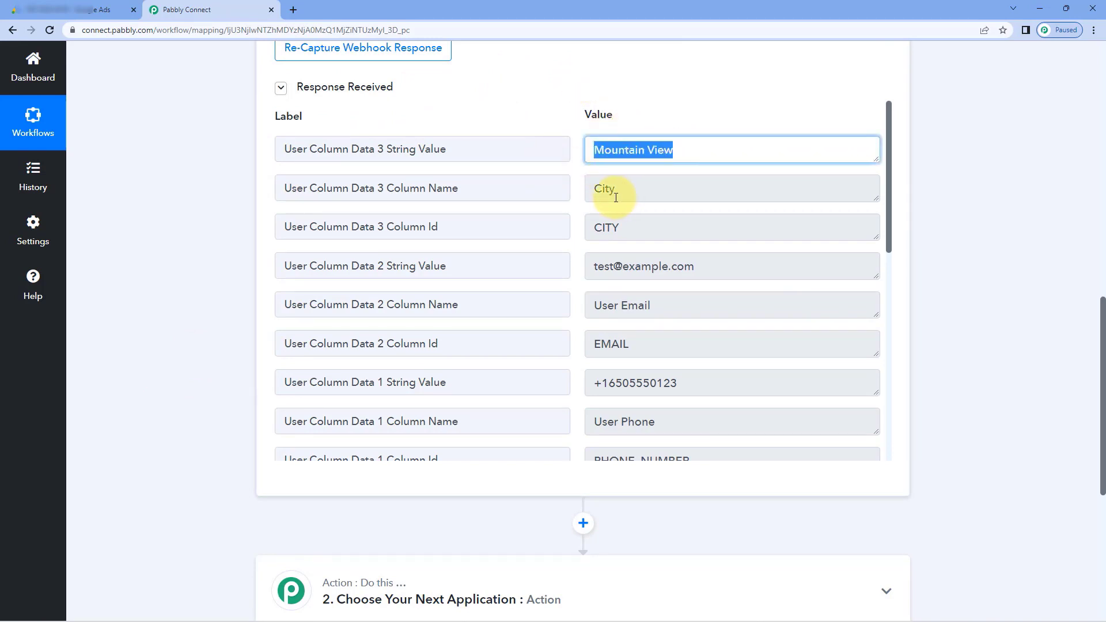
drag(731, 277, 579, 285)
drag(691, 382, 657, 333)
scroll(657, 335, down, 4)
drag(723, 272, 589, 277)
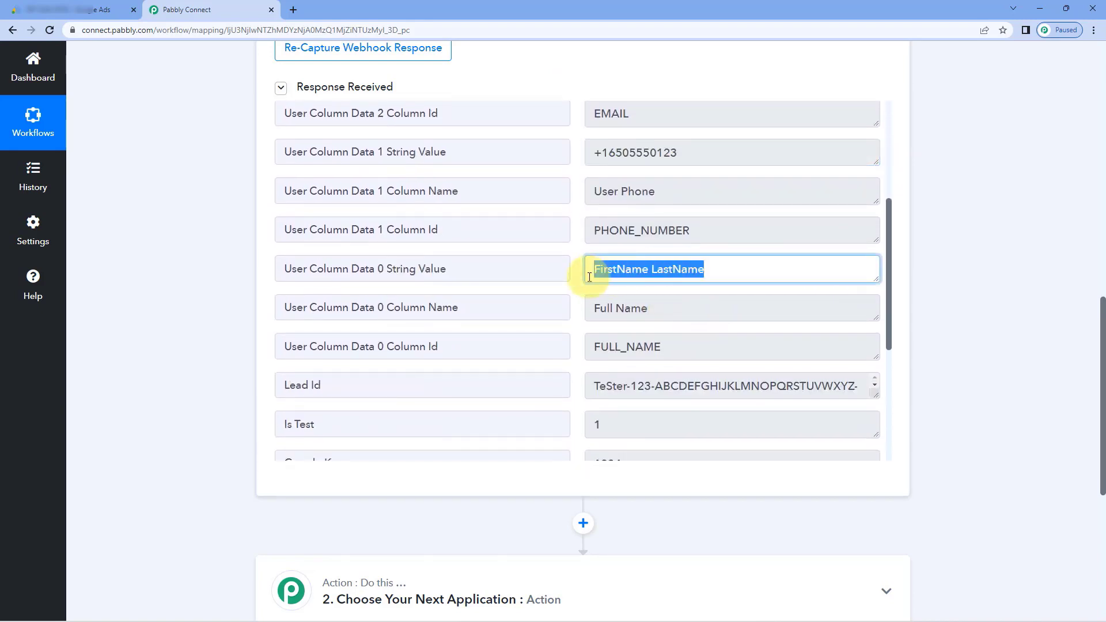
click(570, 278)
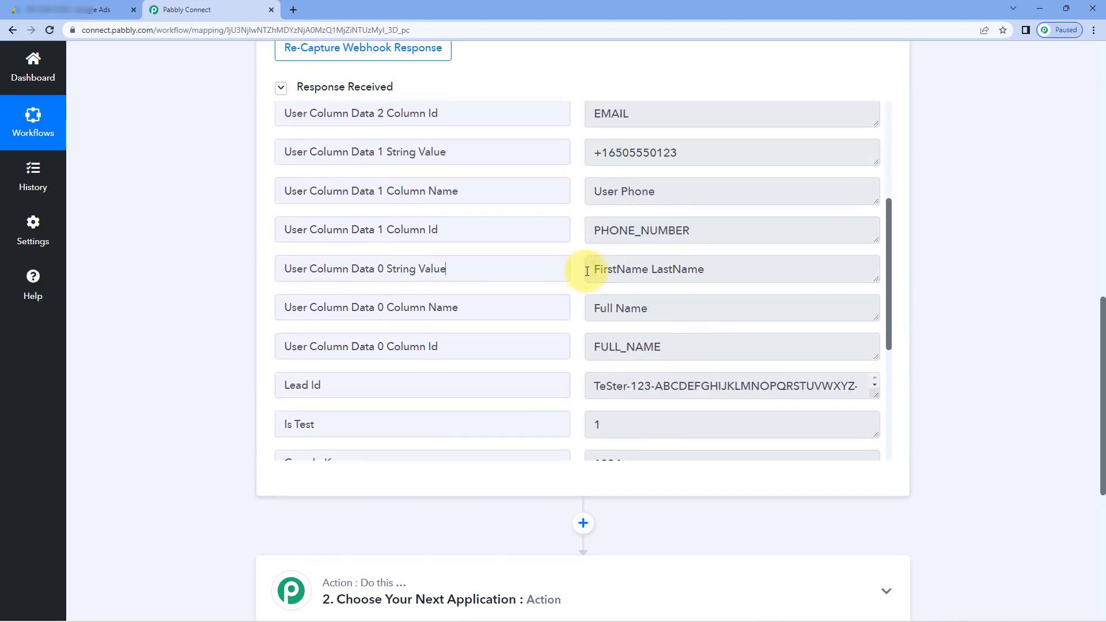
drag(587, 272, 727, 269)
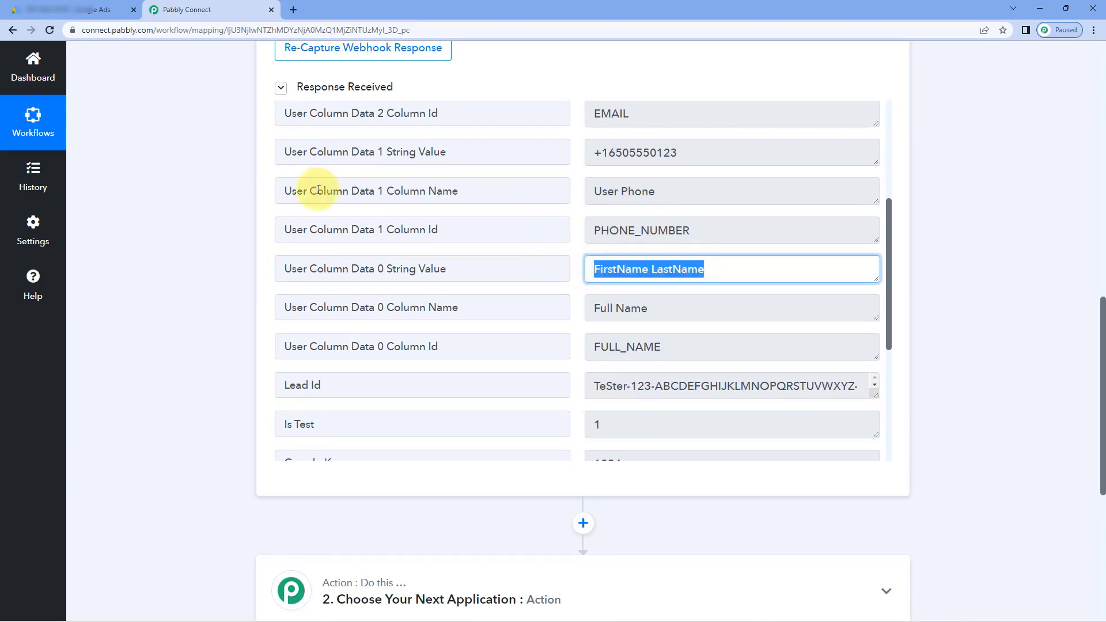
scroll(239, 215, up, 2)
Save the Travel Booking Form in Google Ads, then collapse Pabbly's Google Ads trigger step
click(96, 7)
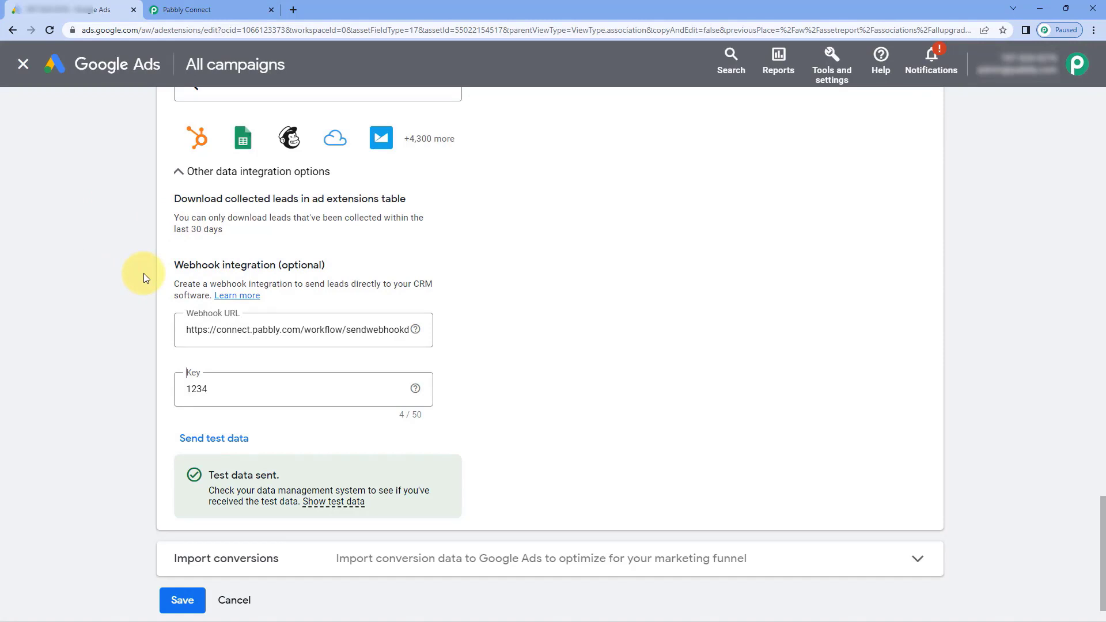
click(192, 10)
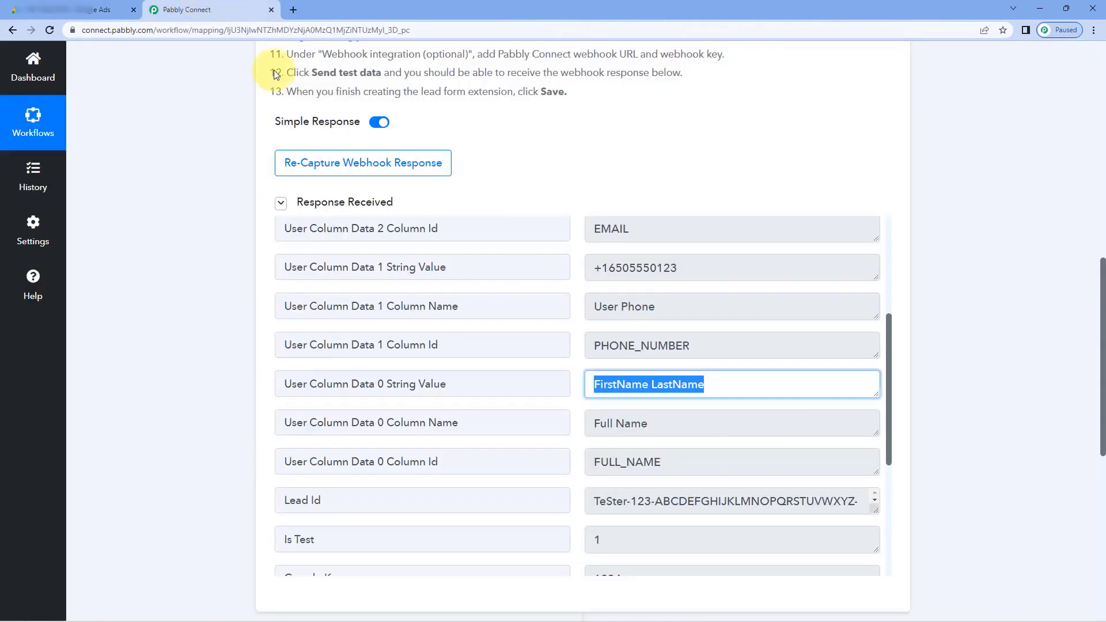
click(552, 184)
click(97, 5)
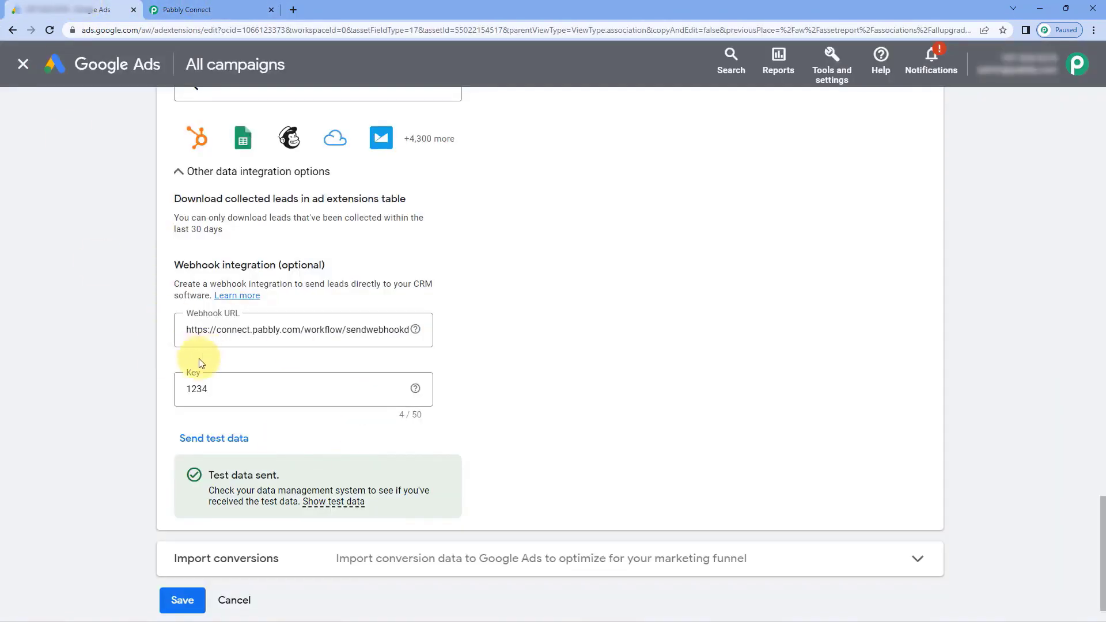
click(180, 600)
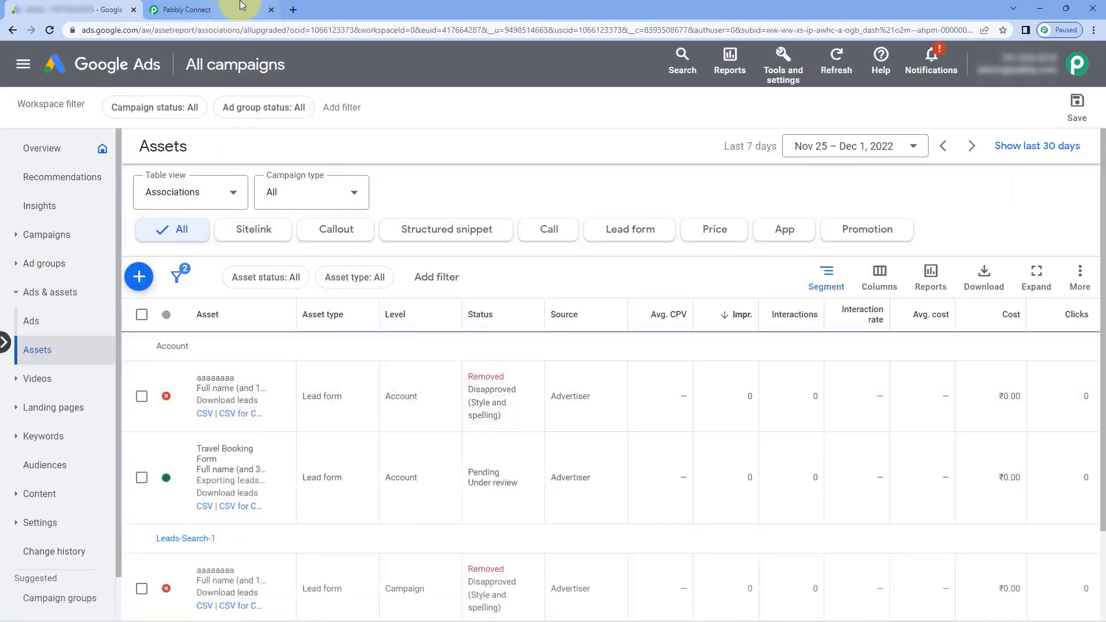
click(240, 6)
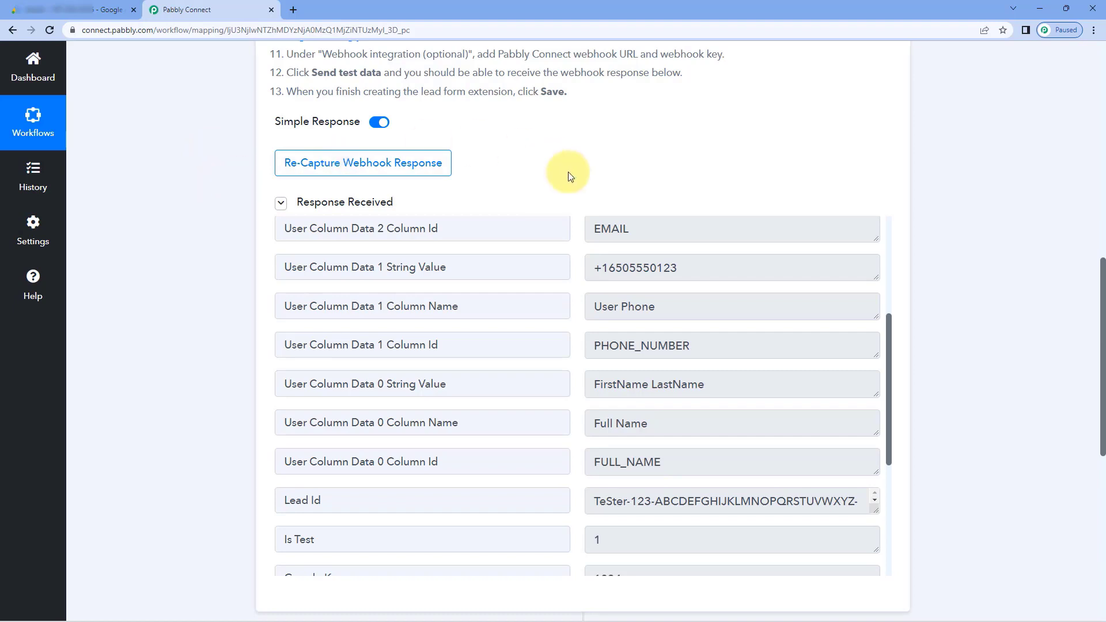
scroll(593, 183, up, 1)
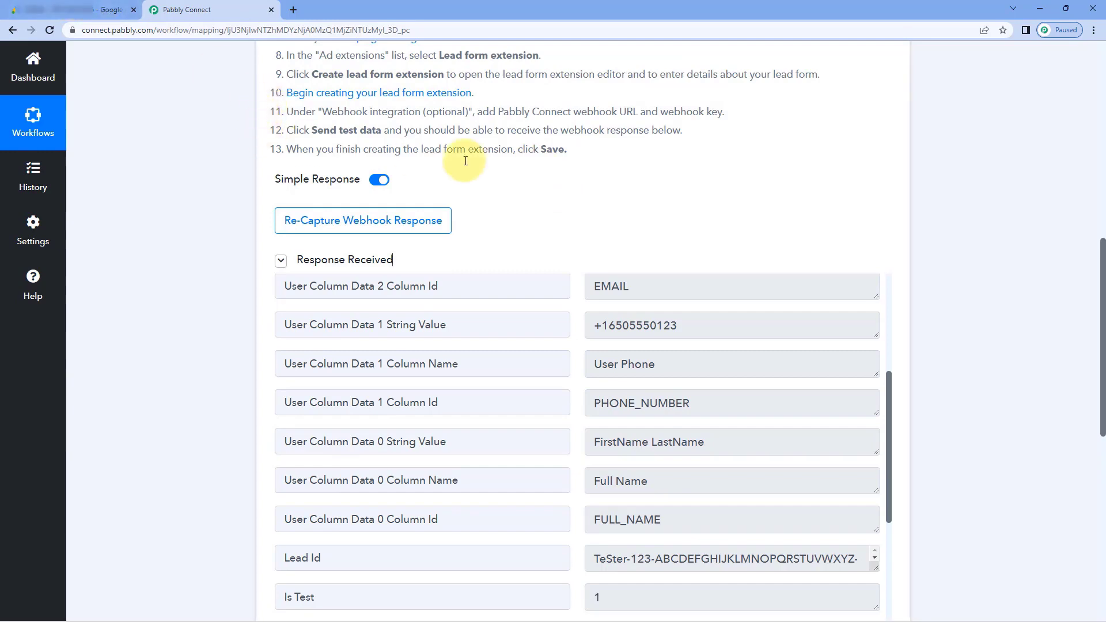
scroll(649, 212, up, 9)
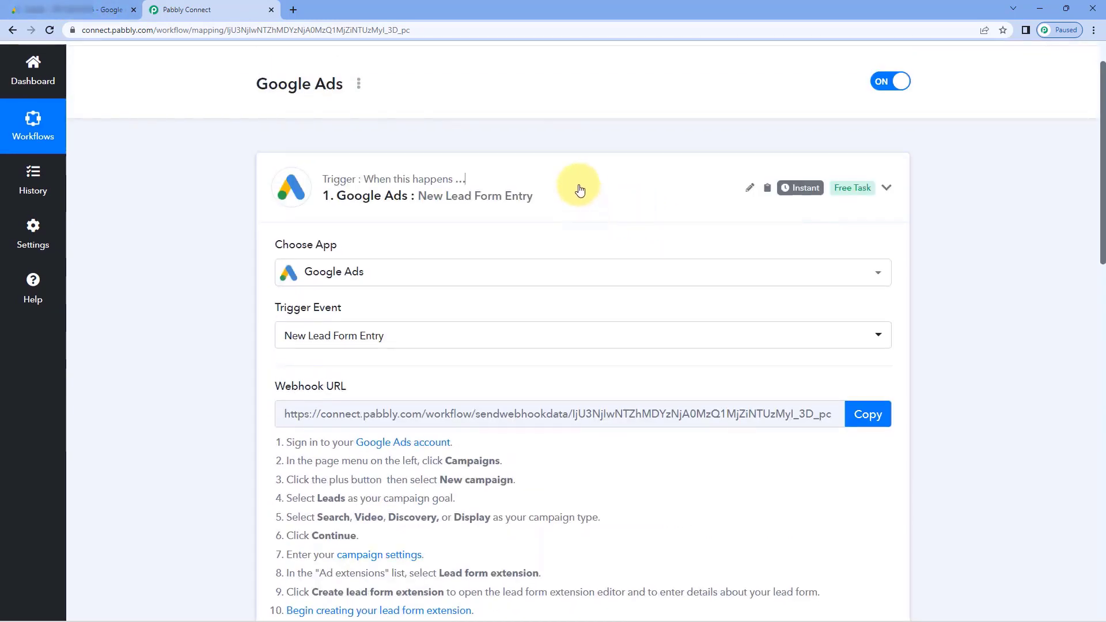
click(580, 190)
Scroll up to the top of the Pabbly Connect page
scroll(572, 157, up, 1)
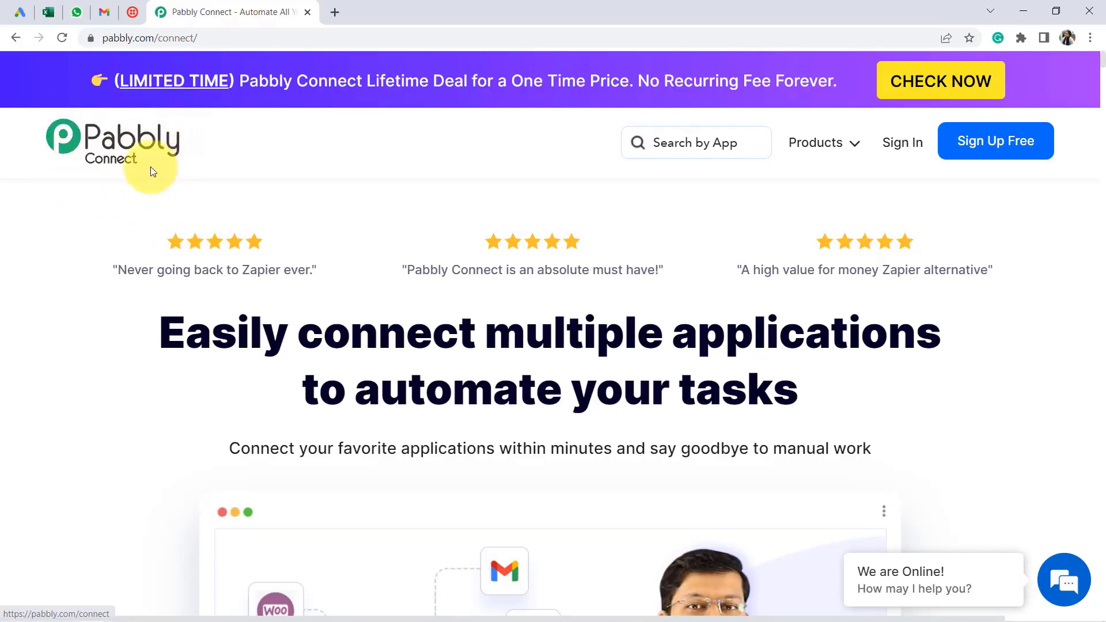
Look over the Google Ads, Excel, WhatsApp, Gmail and Twilio pages, then return to the Pabbly site
click(19, 11)
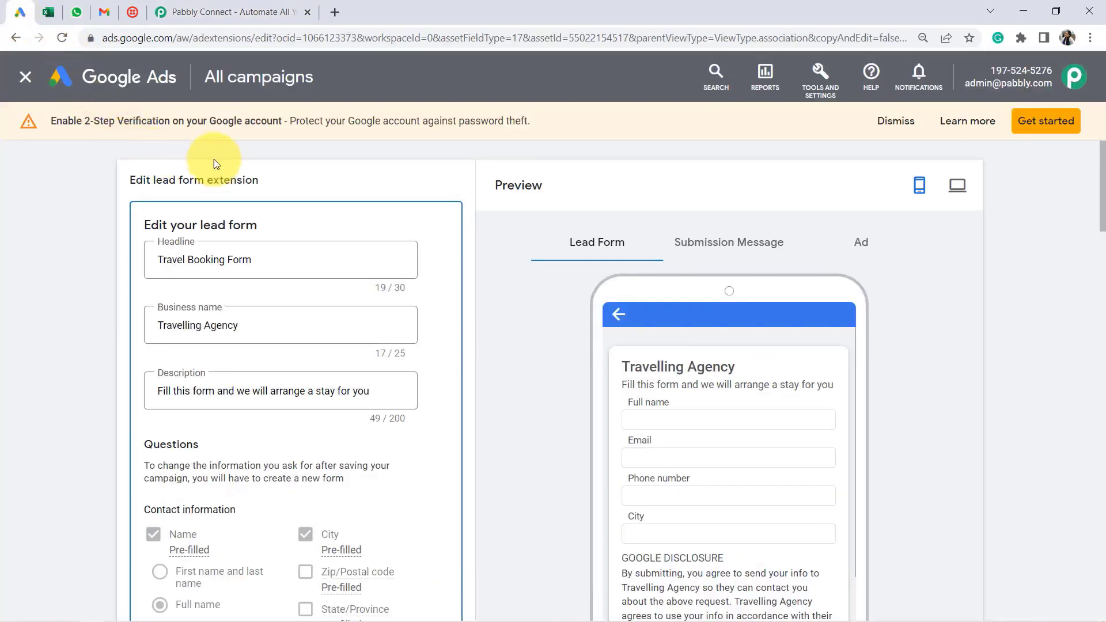
click(49, 12)
click(76, 11)
click(104, 12)
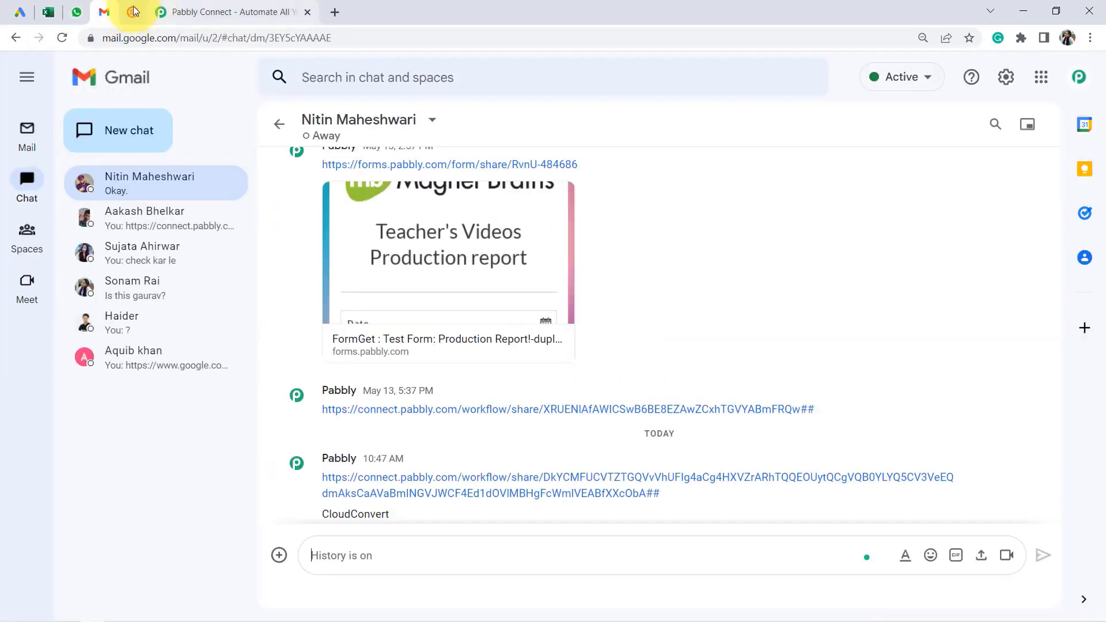
click(132, 12)
click(196, 12)
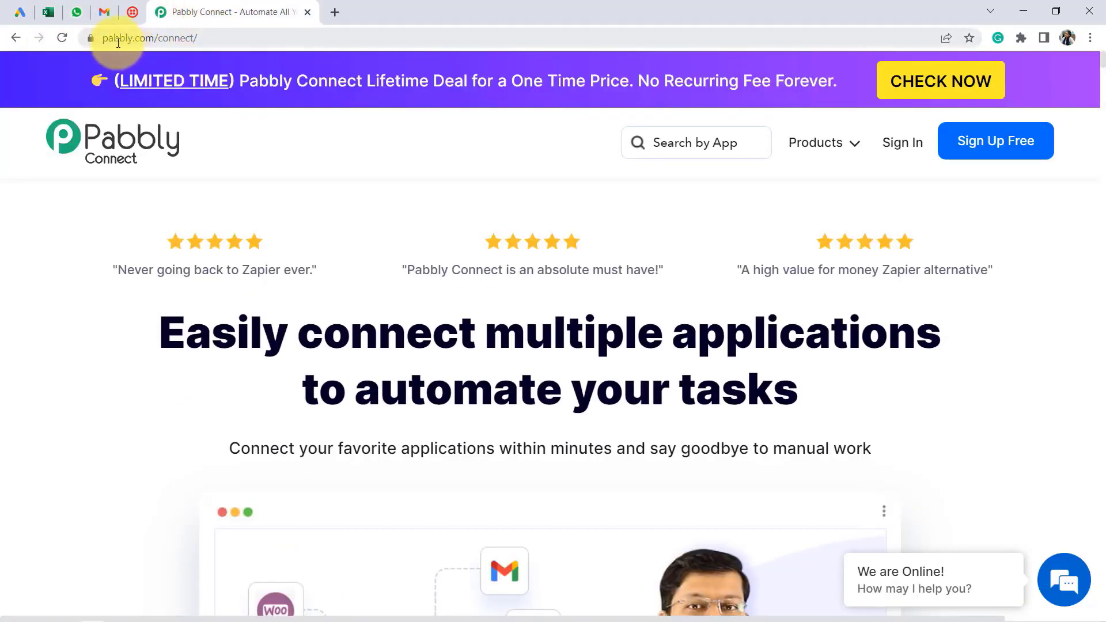
Sign in to Pabbly and launch Pabbly Connect from All Apps
drag(113, 38, 255, 38)
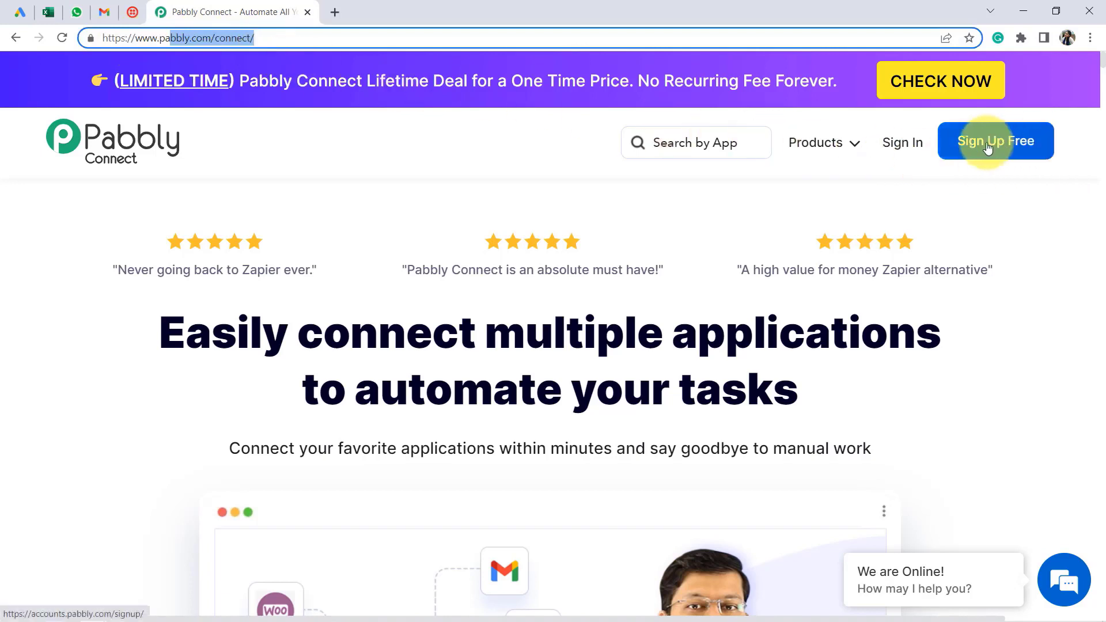
click(902, 143)
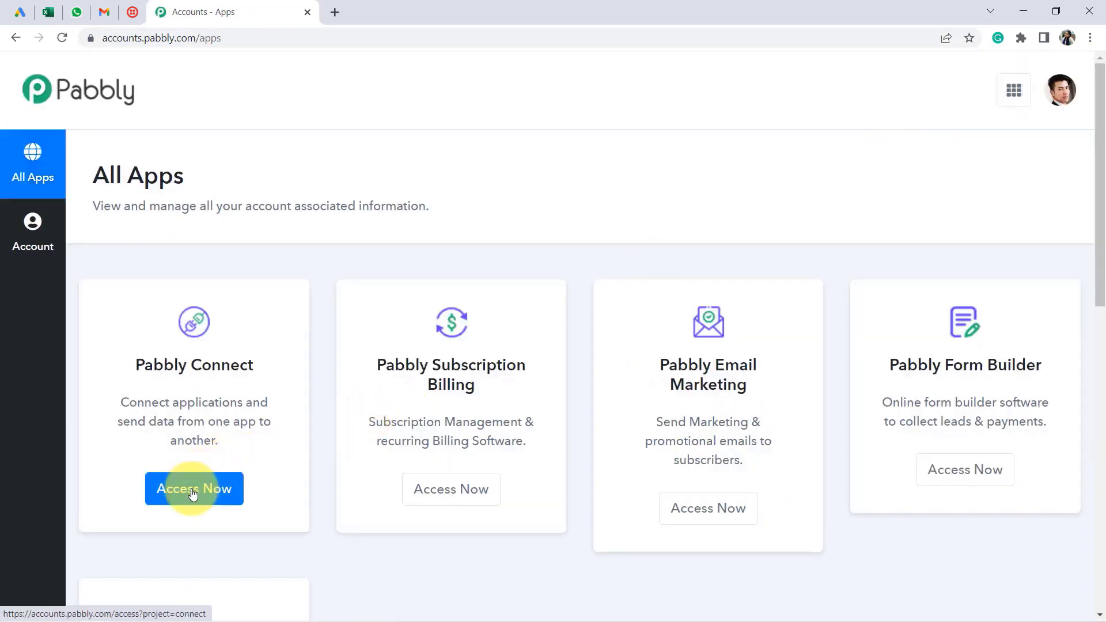
click(192, 491)
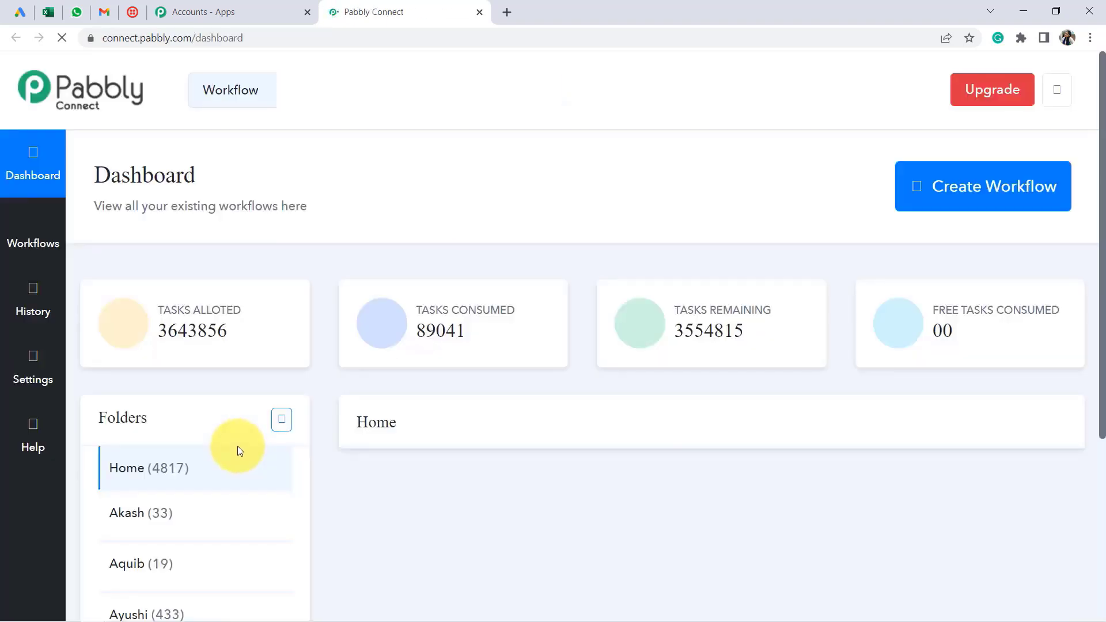
Create a workflow named 'Send Google Ads Leads to MS Excel, Gmail, WhatsApp & SMS'
drag(193, 38, 276, 38)
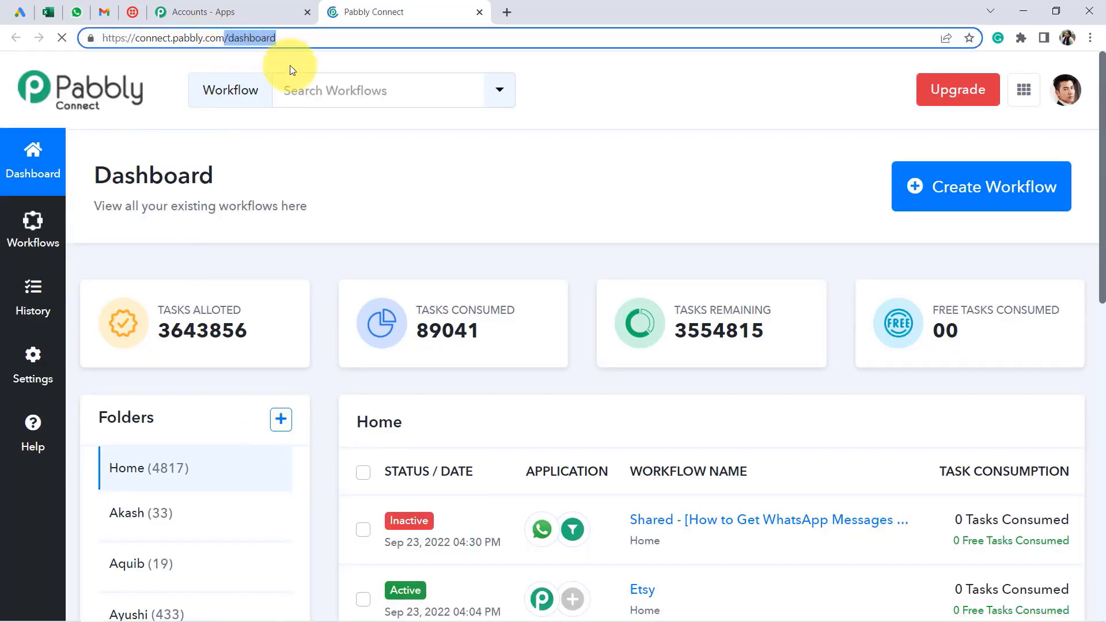
click(947, 188)
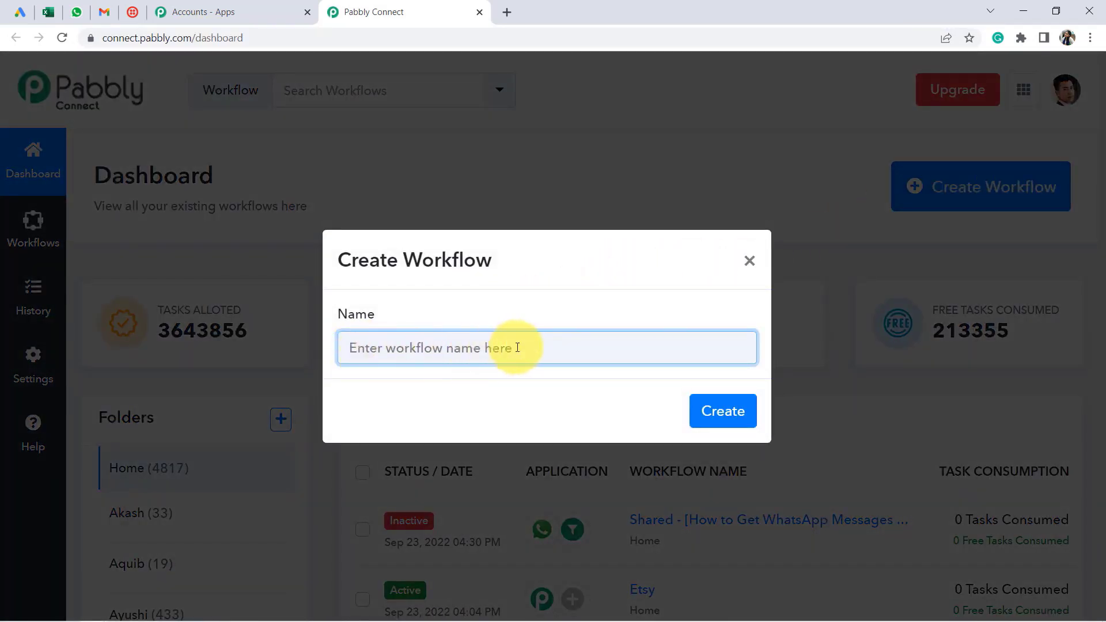
text(Send Google Ads Leads to MS Excel, Gmail, WhatsApp & SMS)
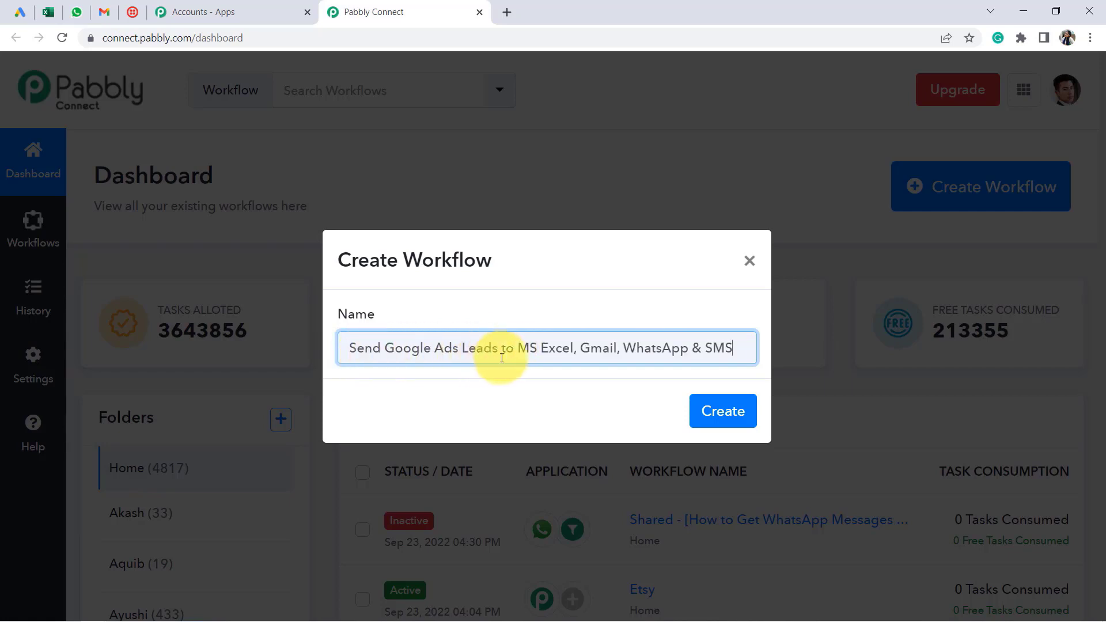
drag(365, 349, 704, 345)
click(721, 409)
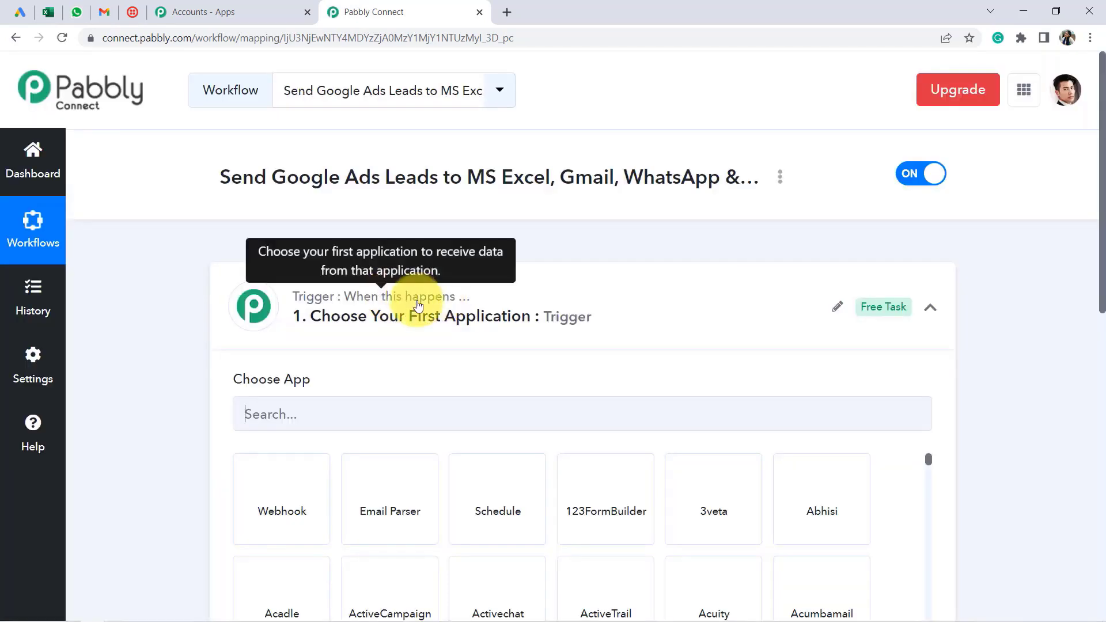
click(423, 311)
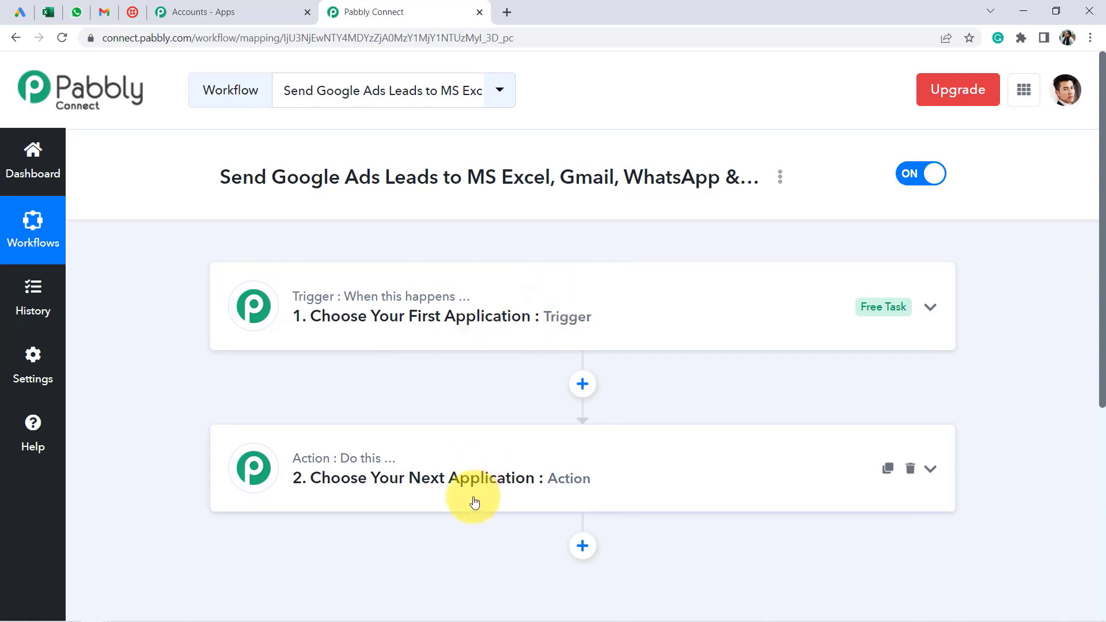
drag(266, 179, 669, 211)
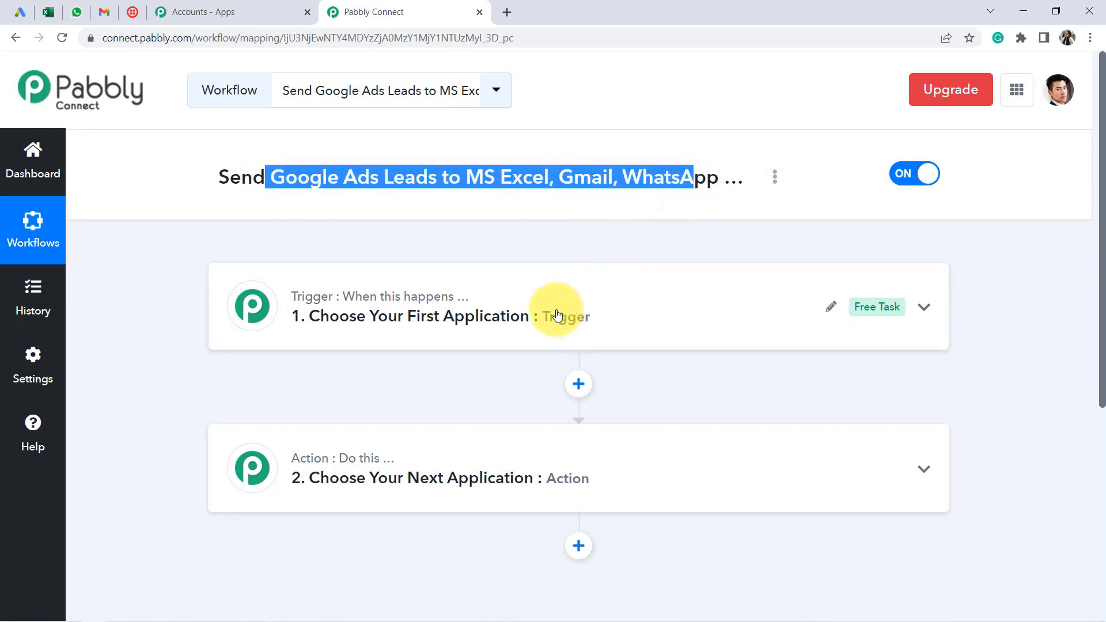
scroll(541, 322, down, 3)
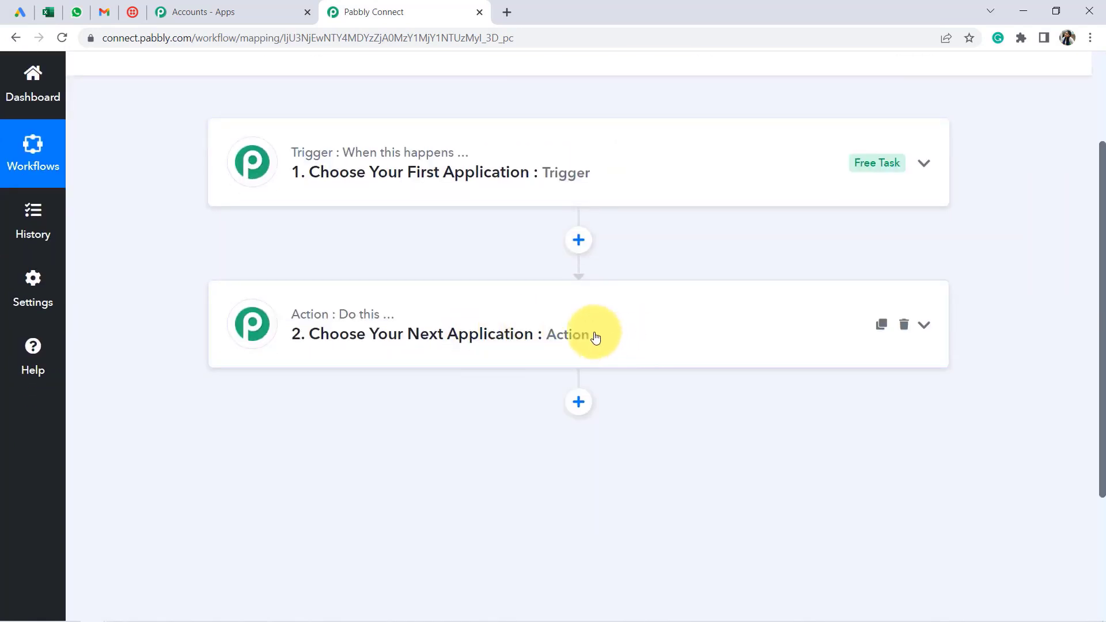
click(575, 404)
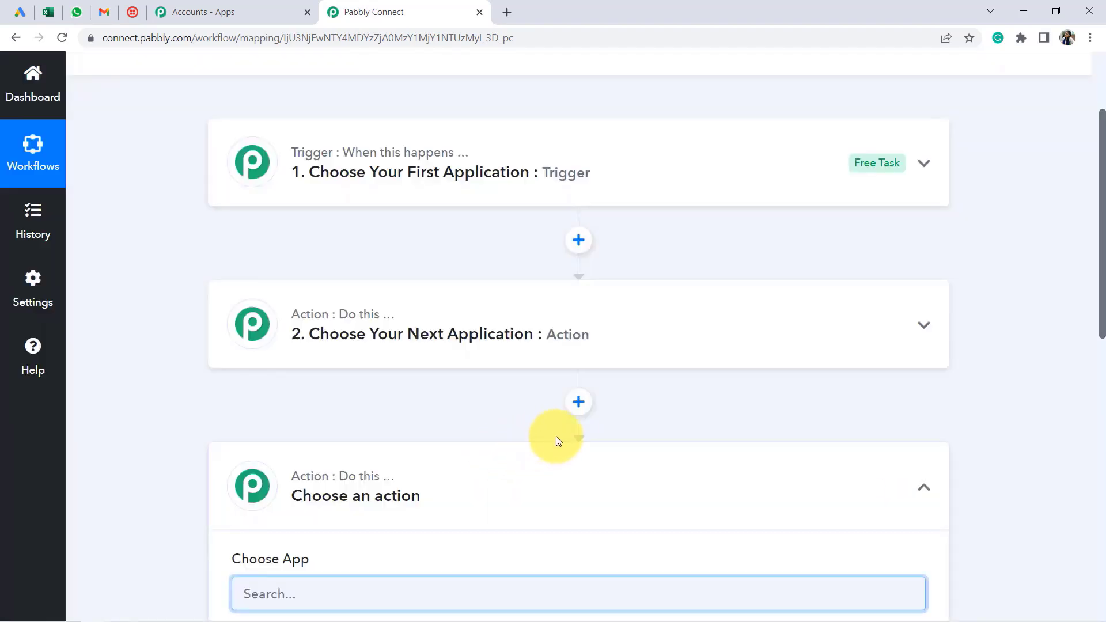
scroll(553, 432, up, 3)
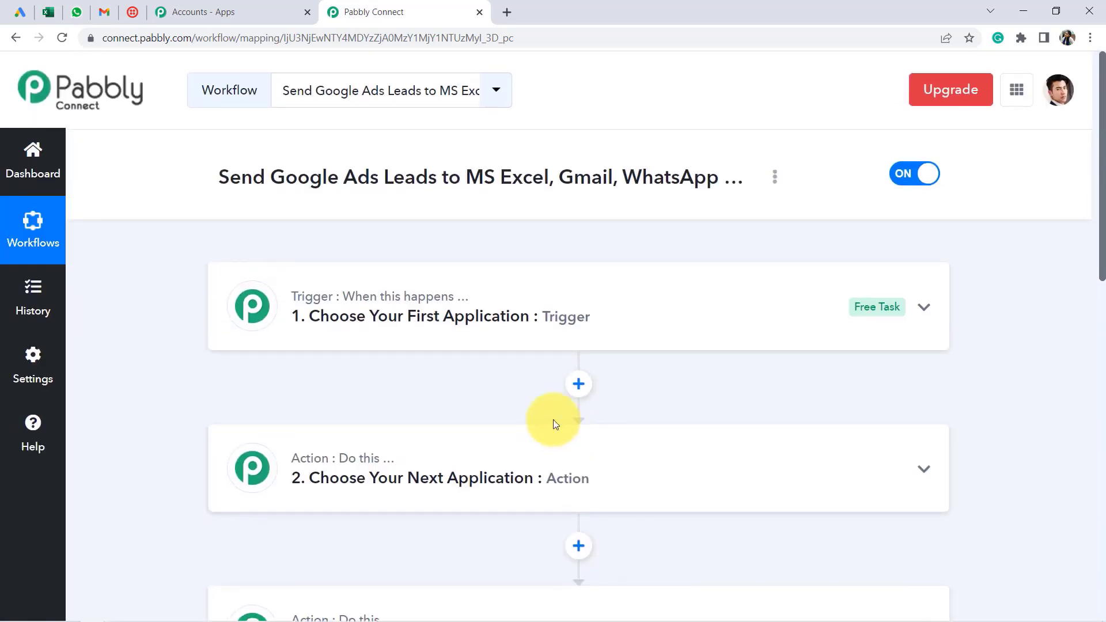
scroll(501, 306, down, 9)
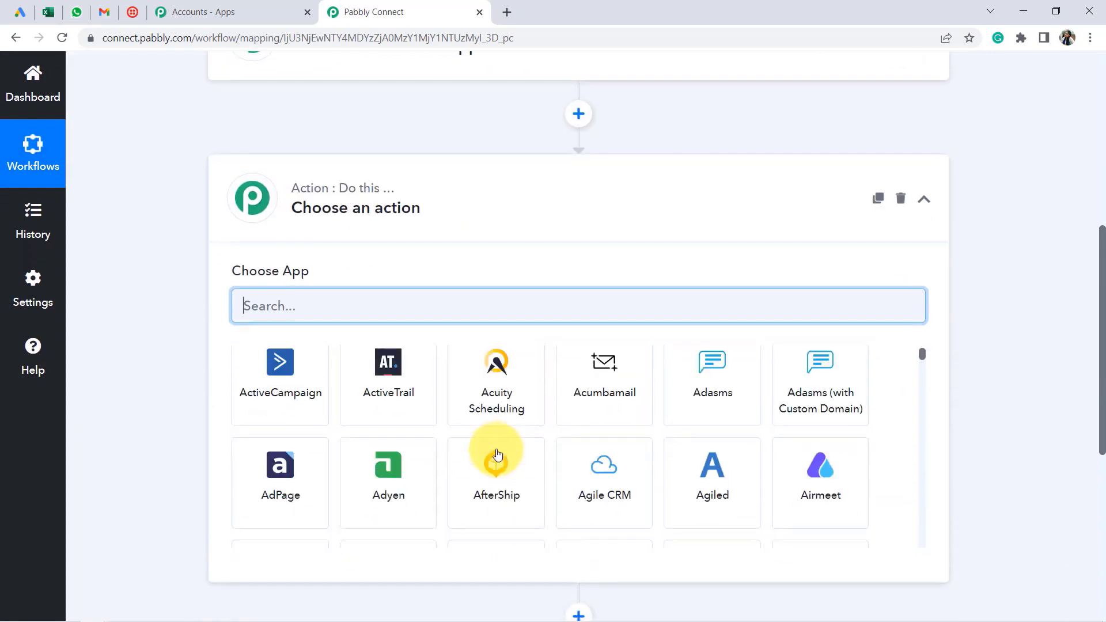
scroll(497, 452, up, 10)
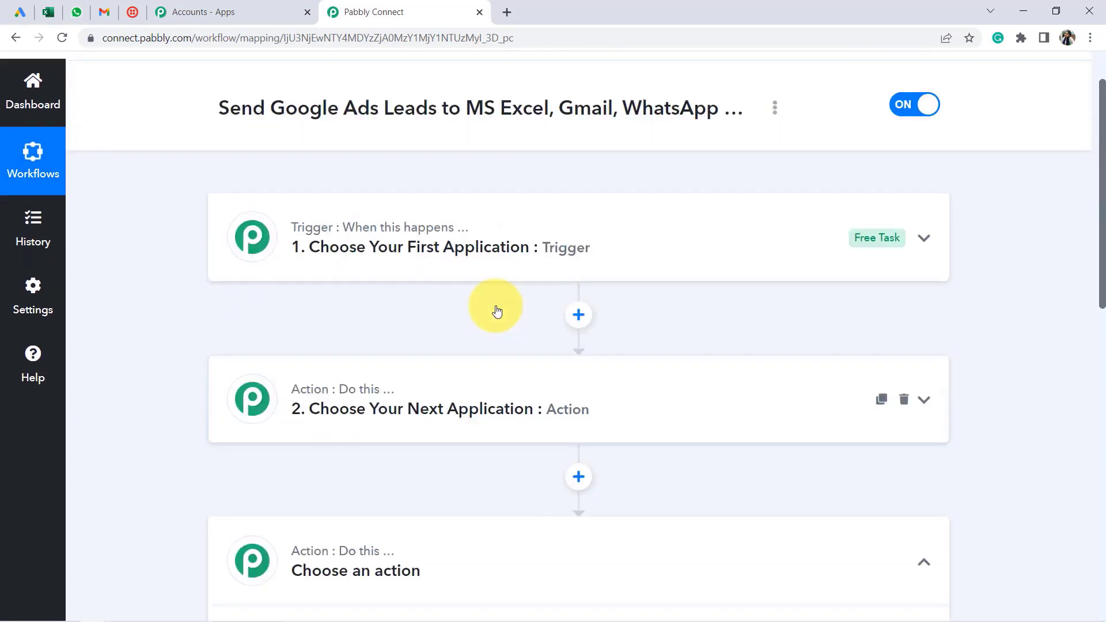
scroll(497, 311, up, 2)
drag(253, 178, 686, 184)
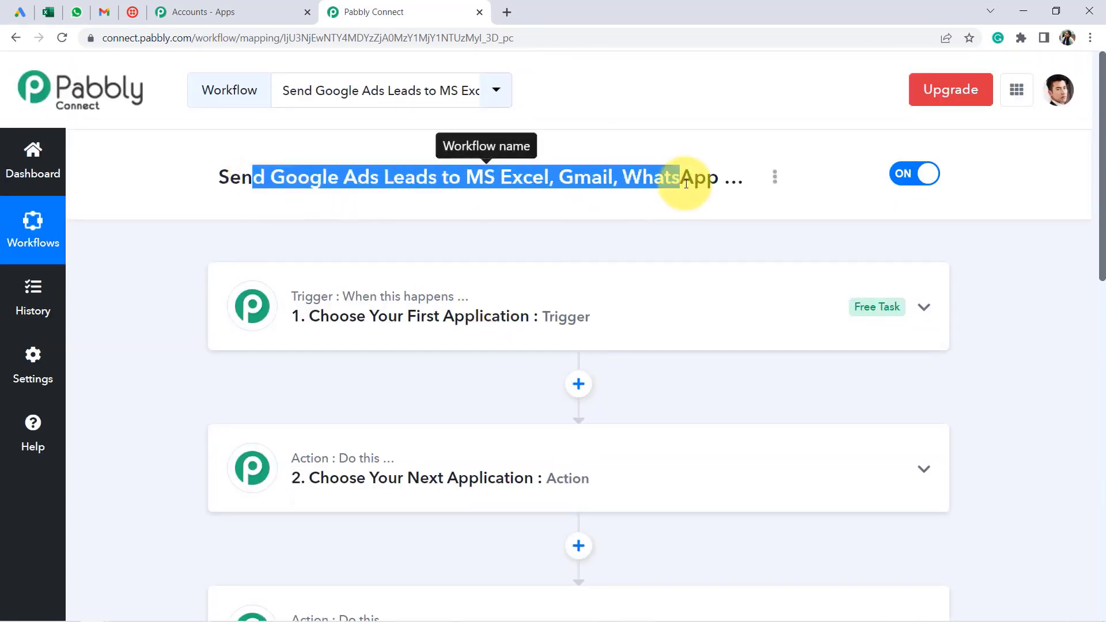
Set the workflow trigger to Google Lead Form with the New Lead event
click(365, 296)
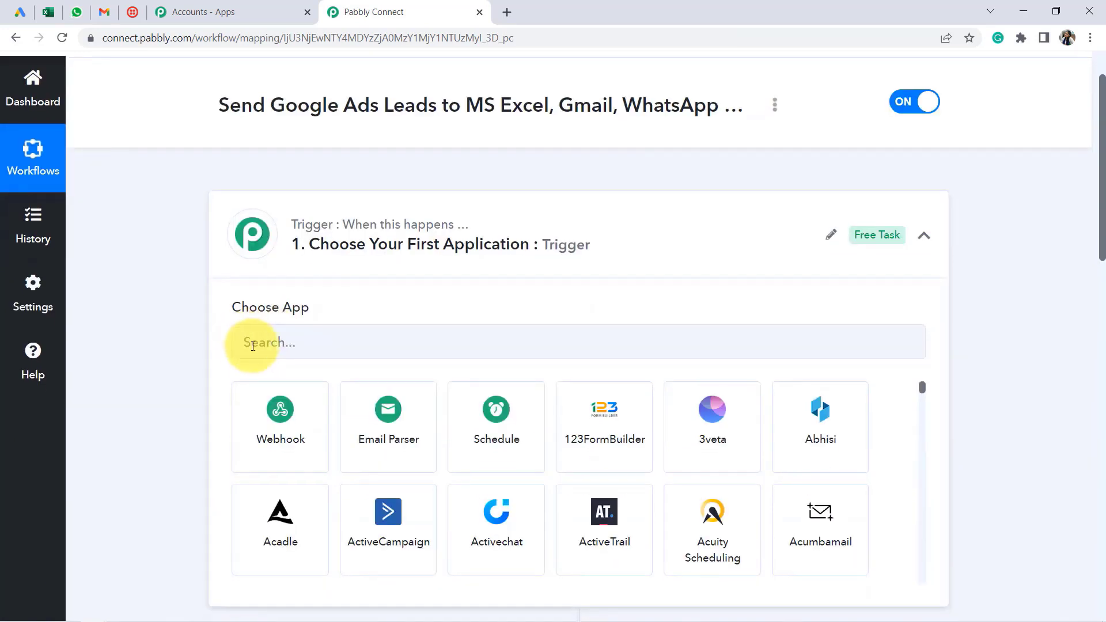
click(247, 344)
text(google lea)
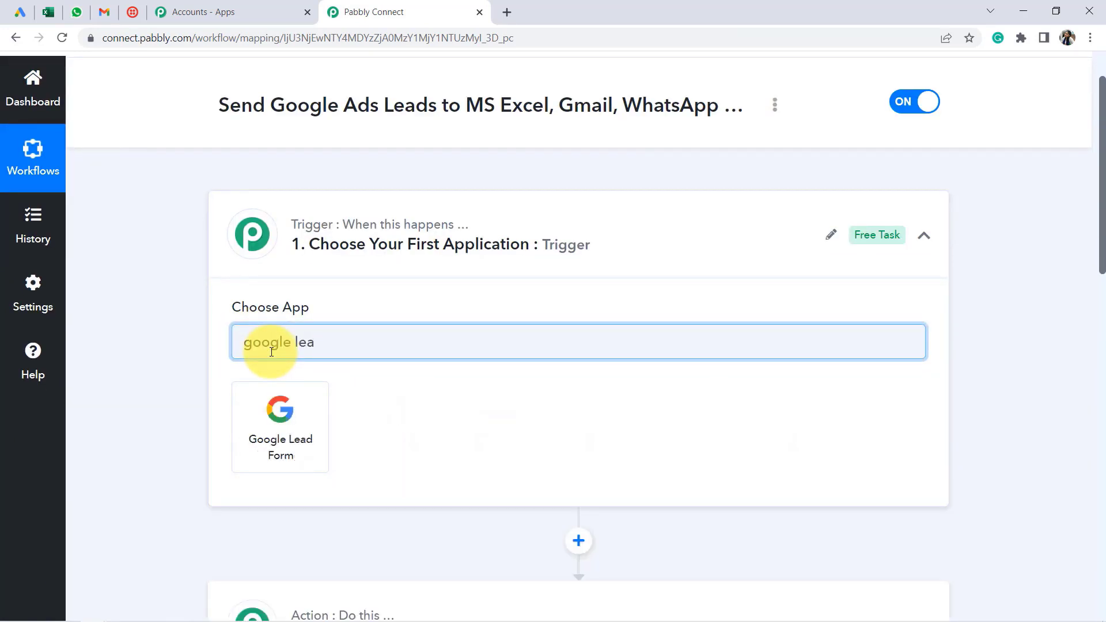
click(265, 400)
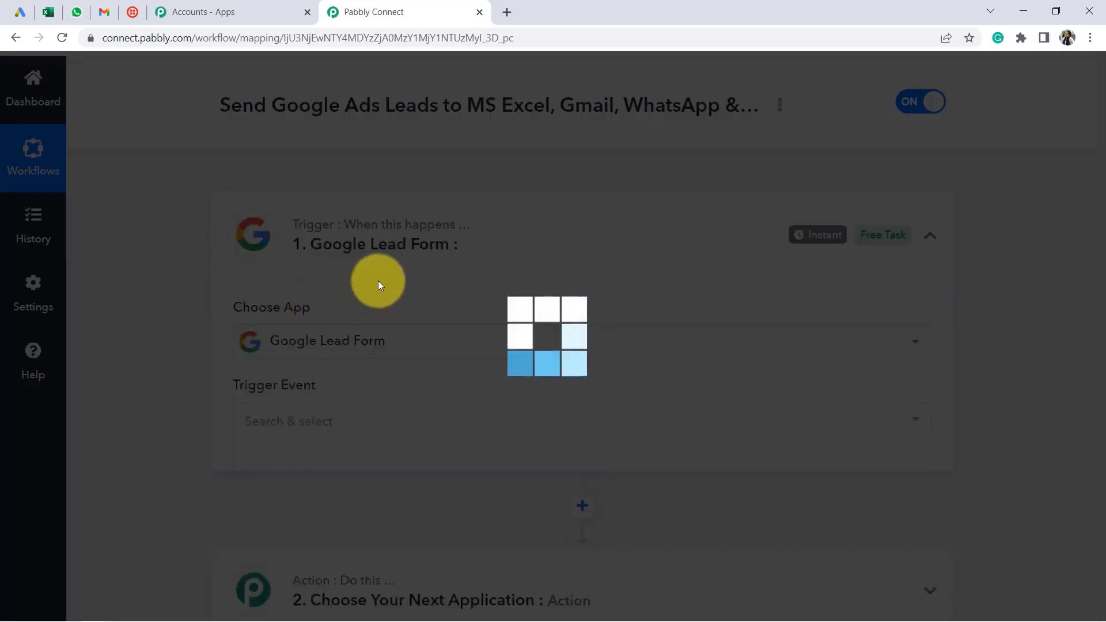
scroll(388, 281, down, 1)
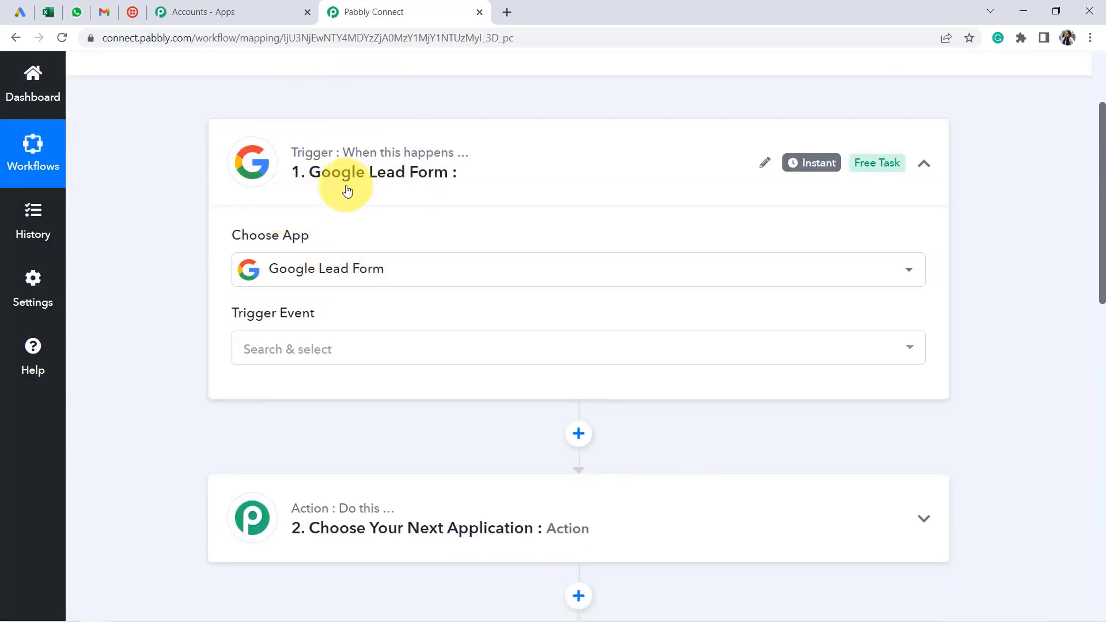
click(251, 357)
click(281, 437)
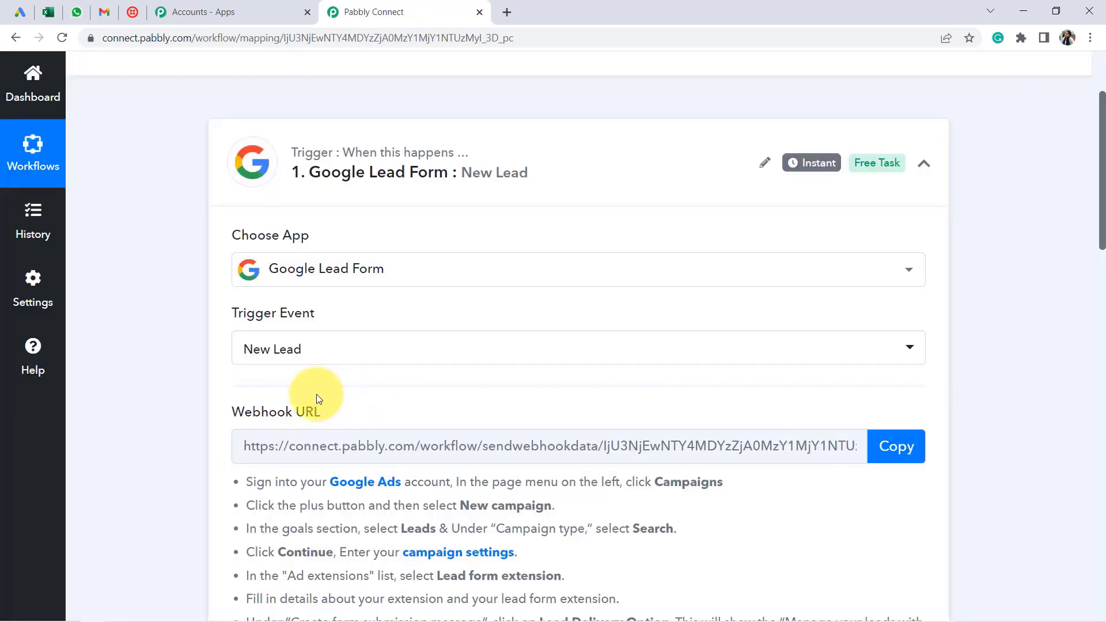
Copy the trigger's webhook URL and bring up the Google Ads lead form
mouse_move(243, 410)
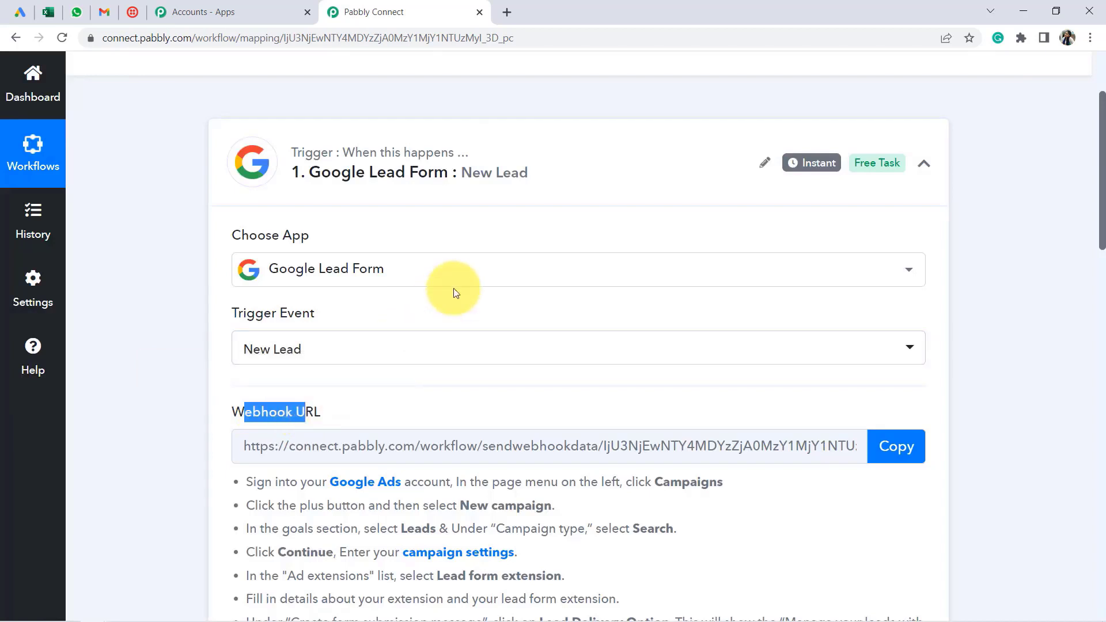
scroll(454, 288, down, 3)
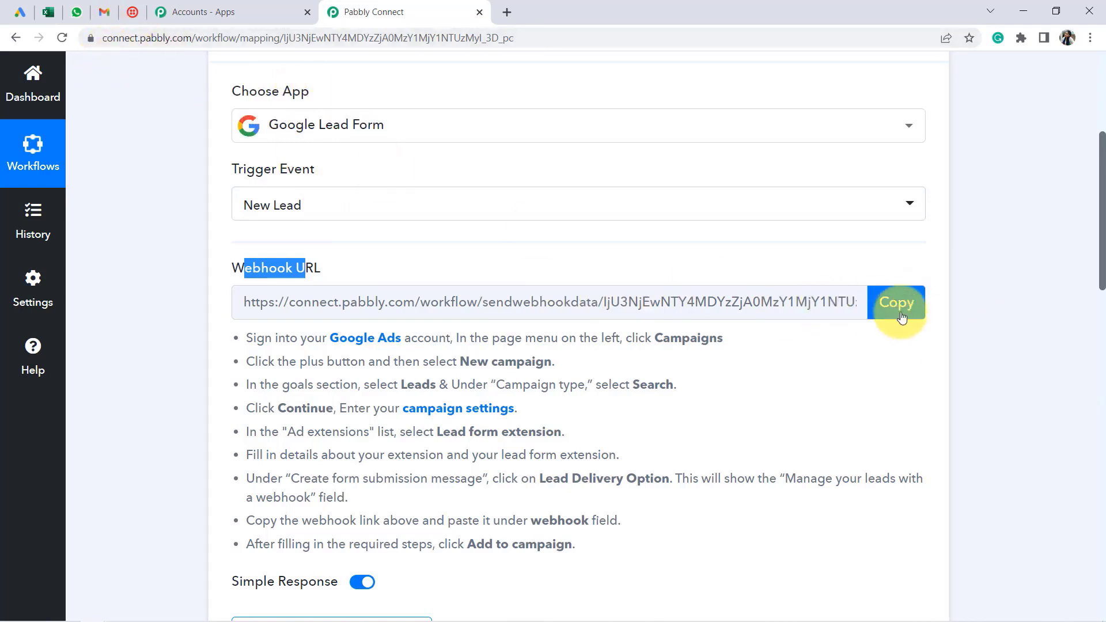
drag(256, 338, 575, 546)
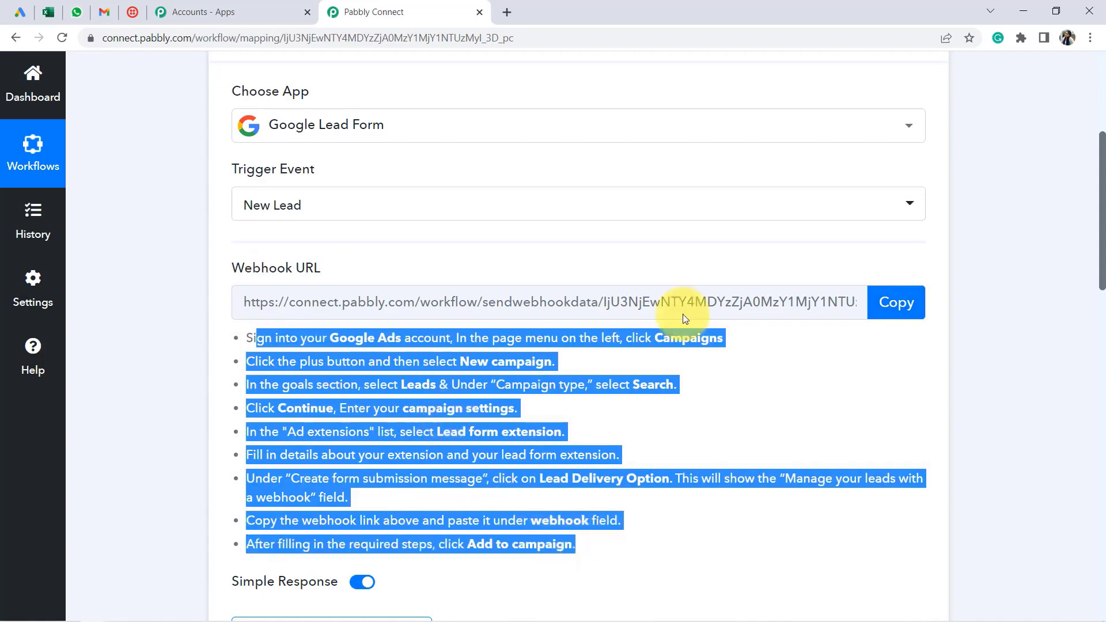
click(897, 311)
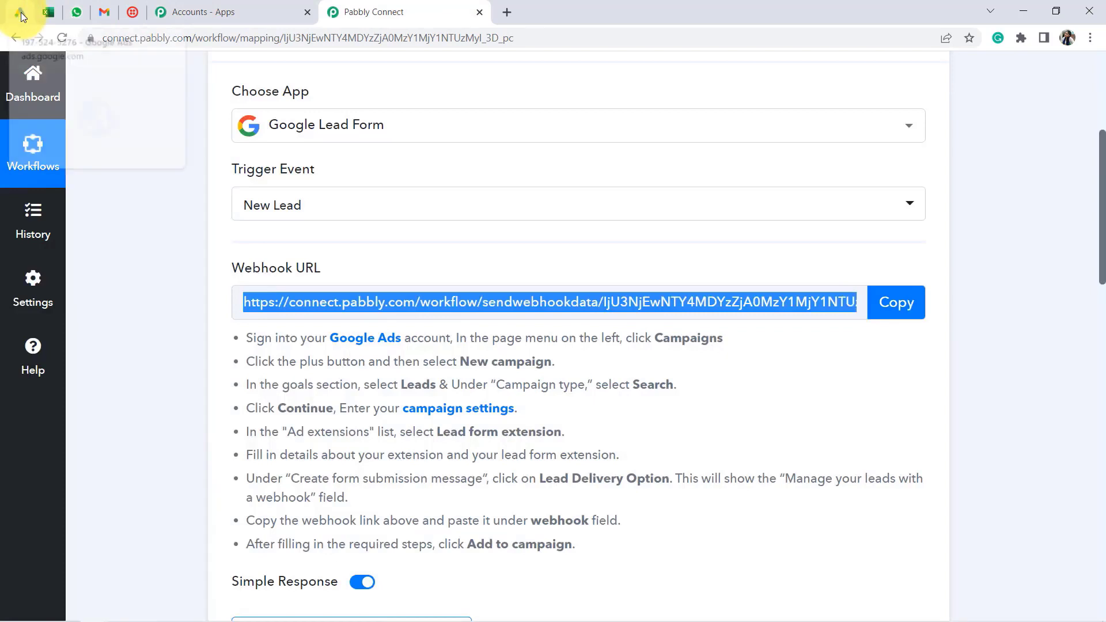
click(21, 13)
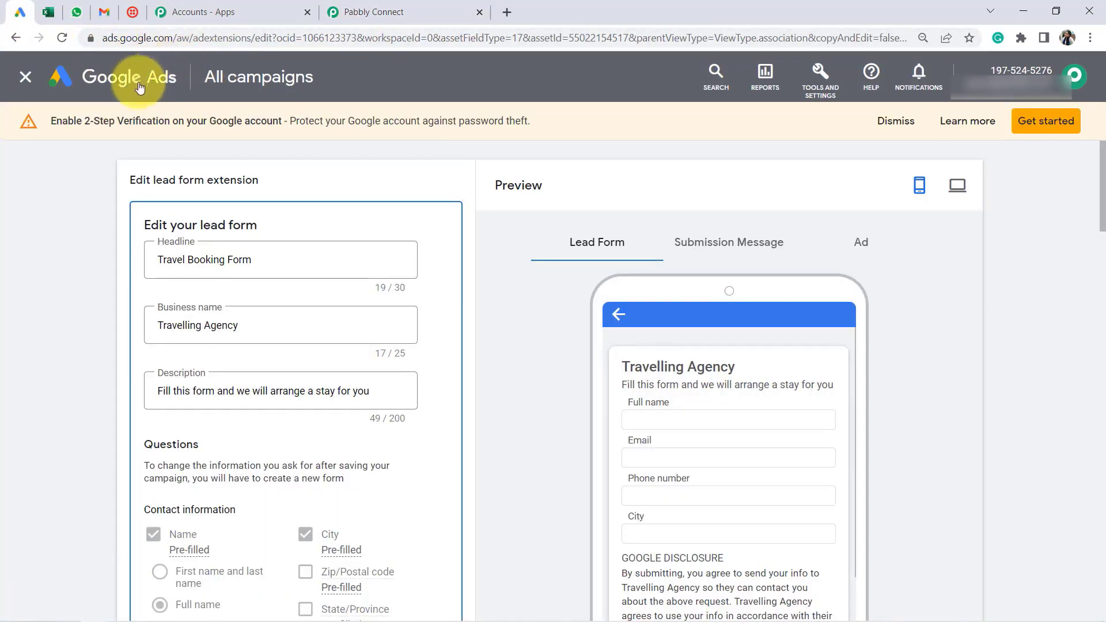
drag(163, 182, 246, 181)
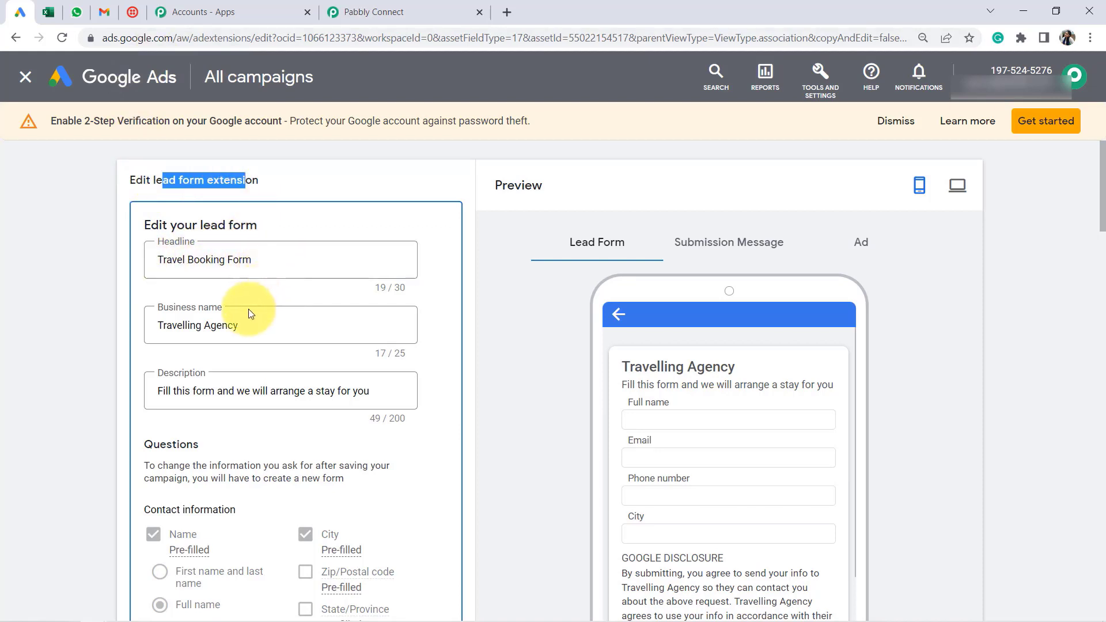
scroll(283, 282, down, 2)
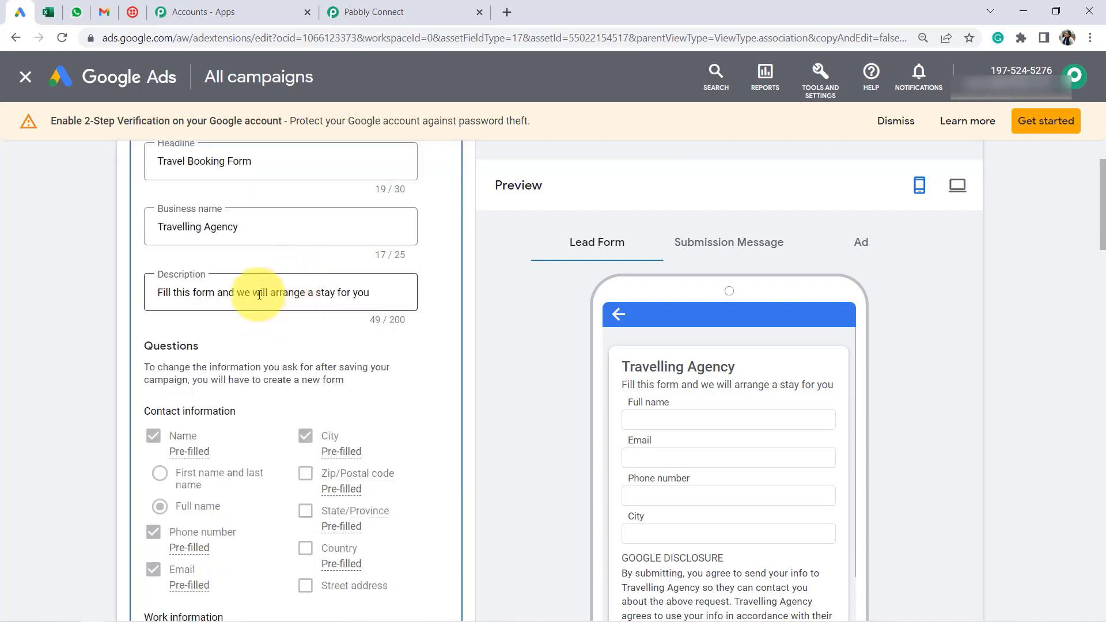
drag(217, 290, 332, 294)
scroll(485, 396, up, 2)
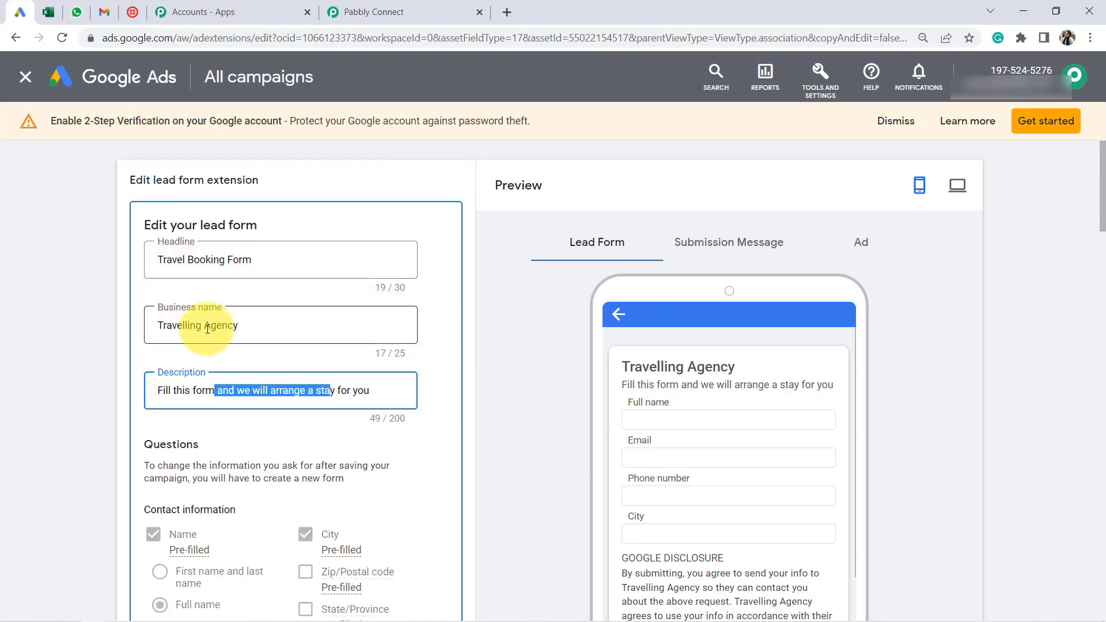
scroll(499, 362, down, 15)
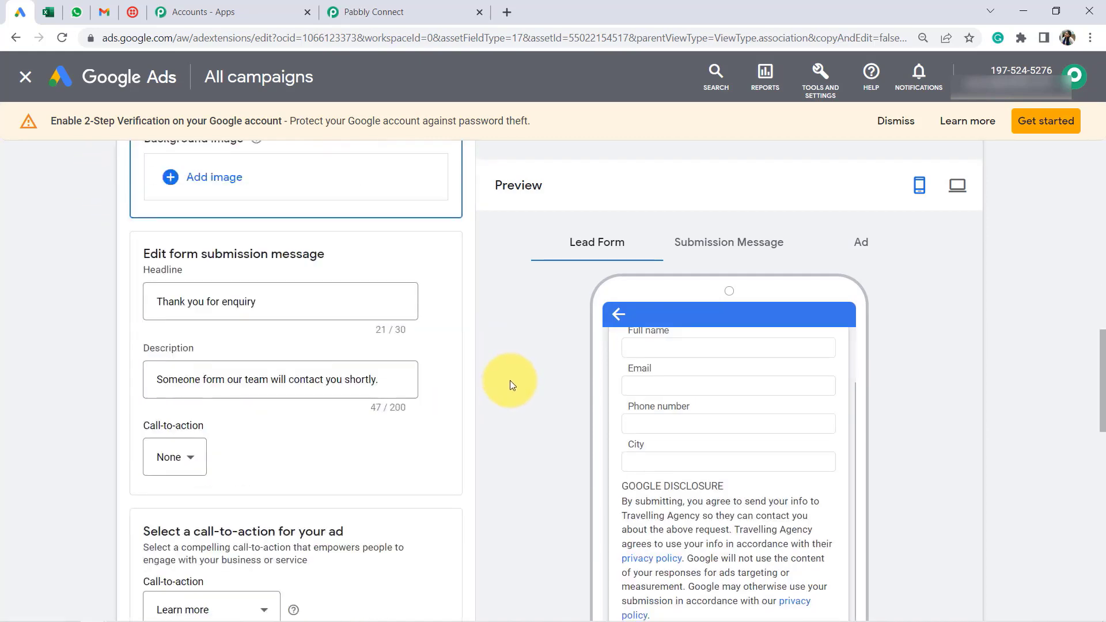
scroll(509, 381, down, 10)
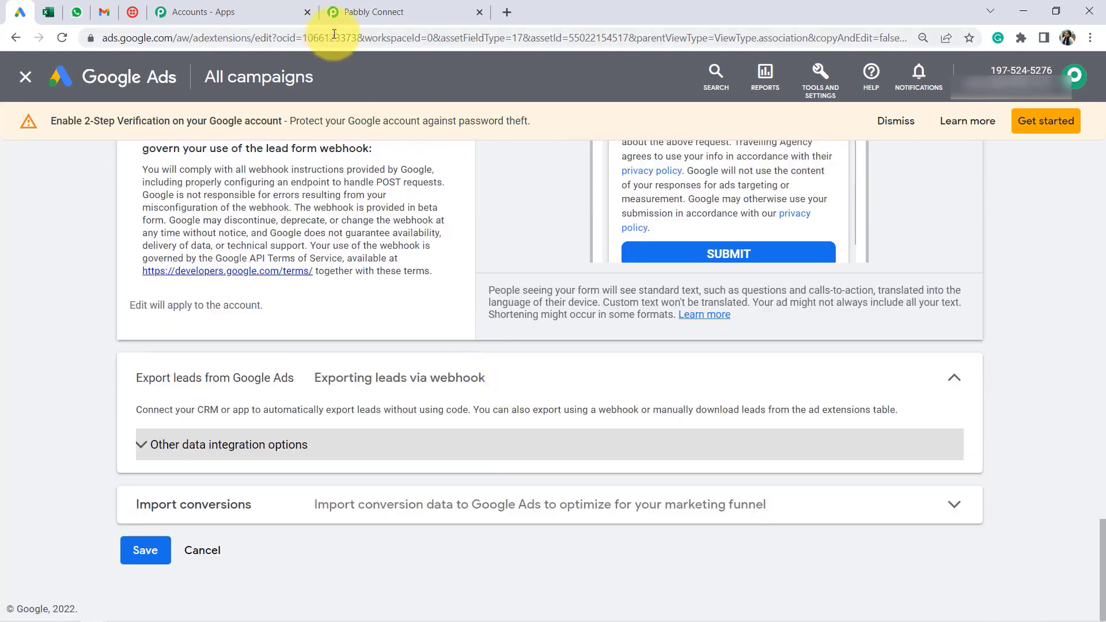
click(400, 22)
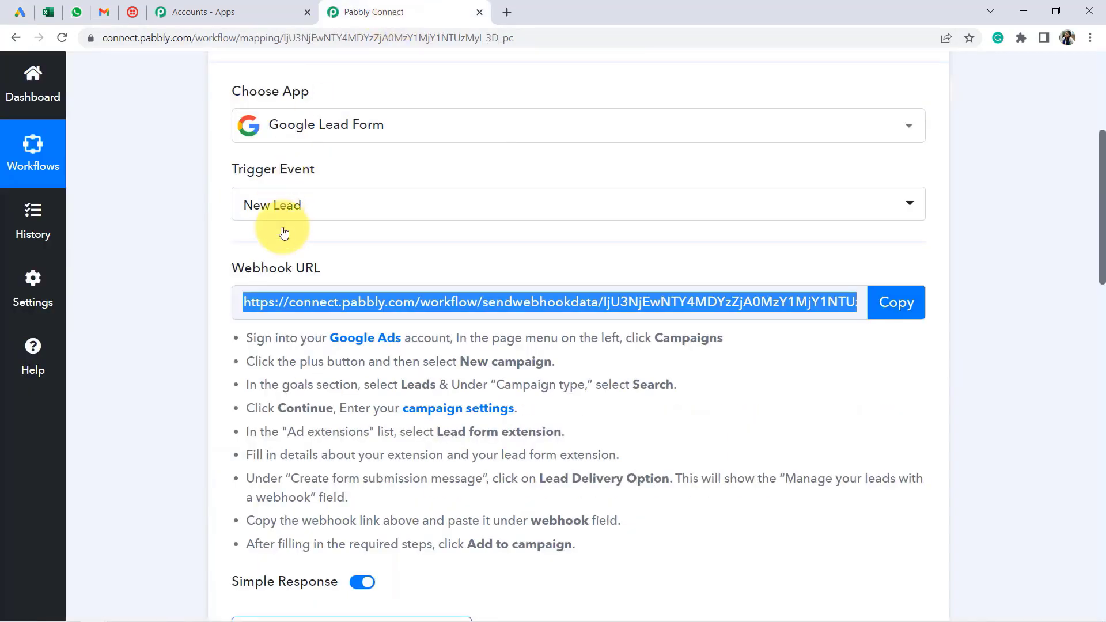
click(18, 17)
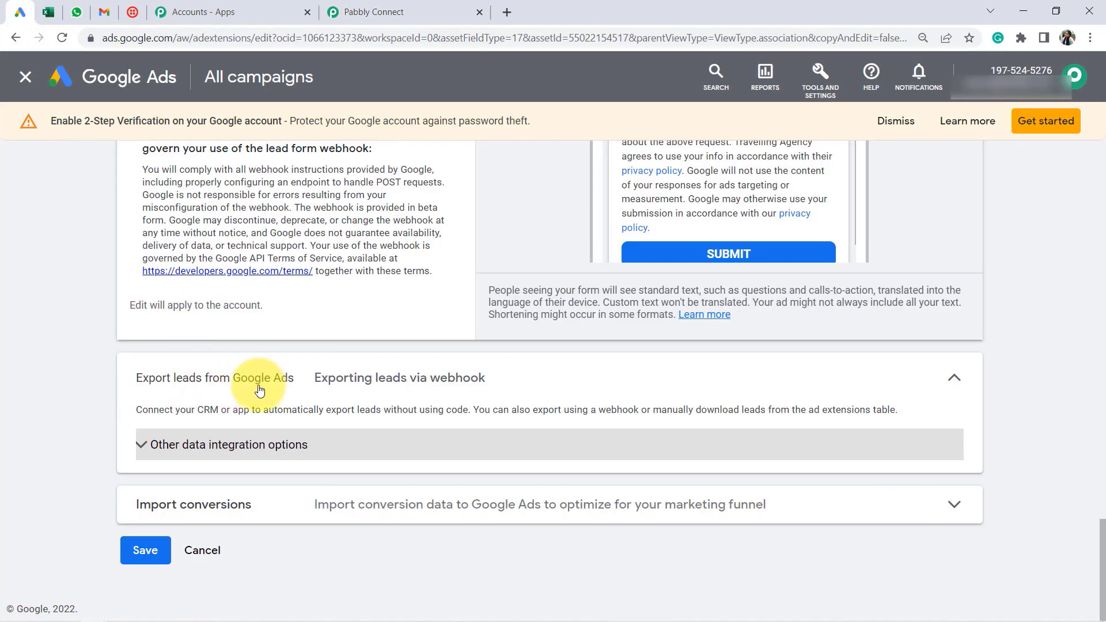
click(259, 391)
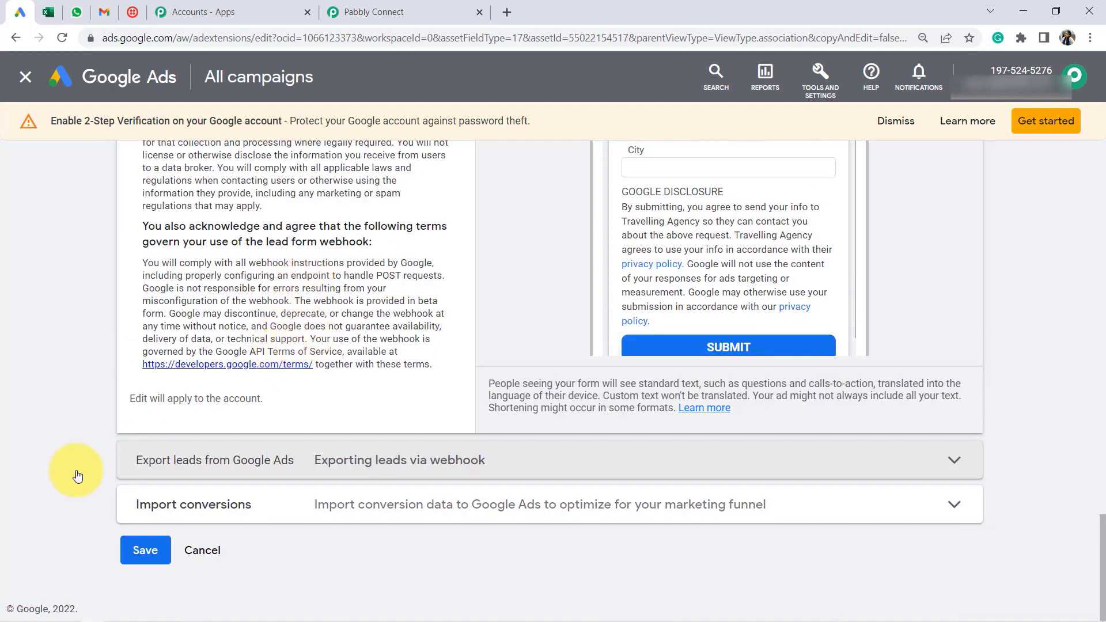
click(153, 459)
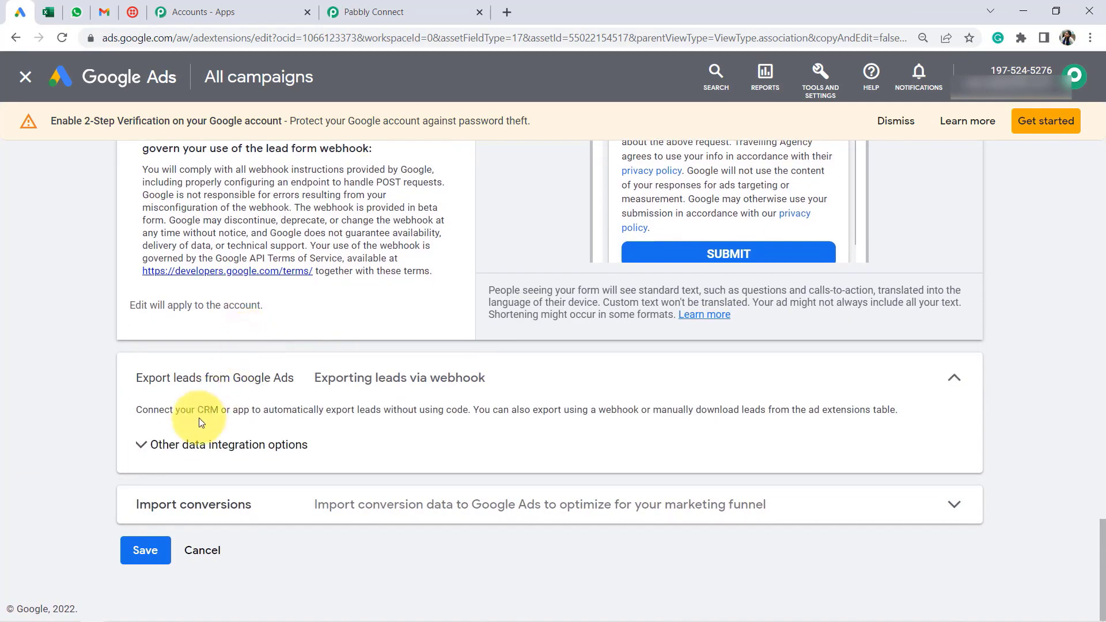
Replace the lead form's old webhook URL with the new Pabbly Connect webhook URL
click(185, 445)
scroll(193, 403, down, 5)
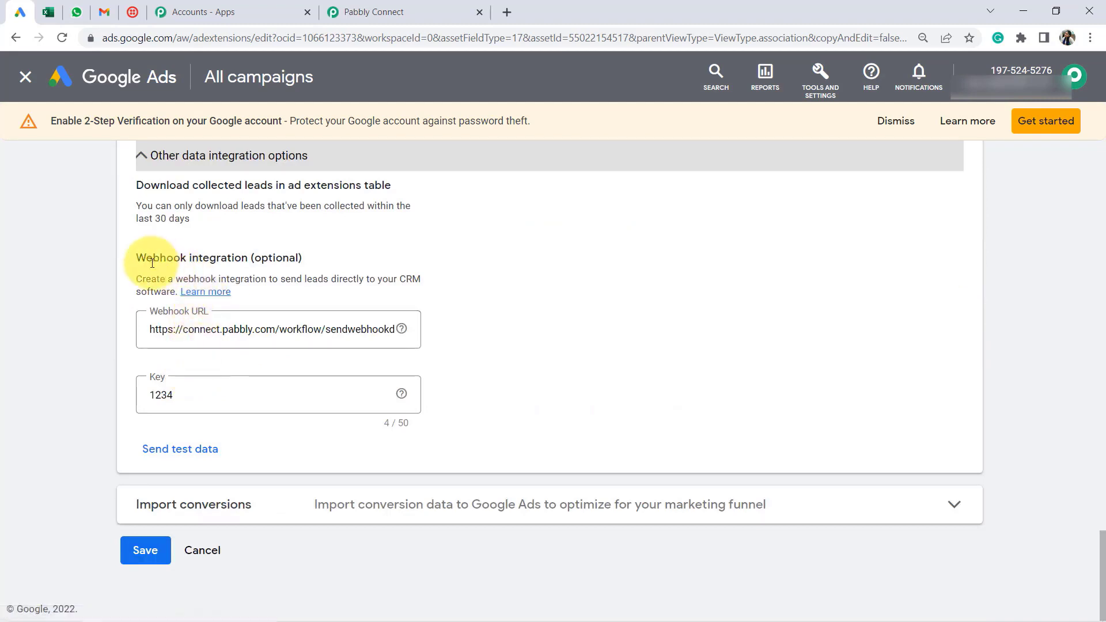
click(209, 329)
triple_click(209, 329)
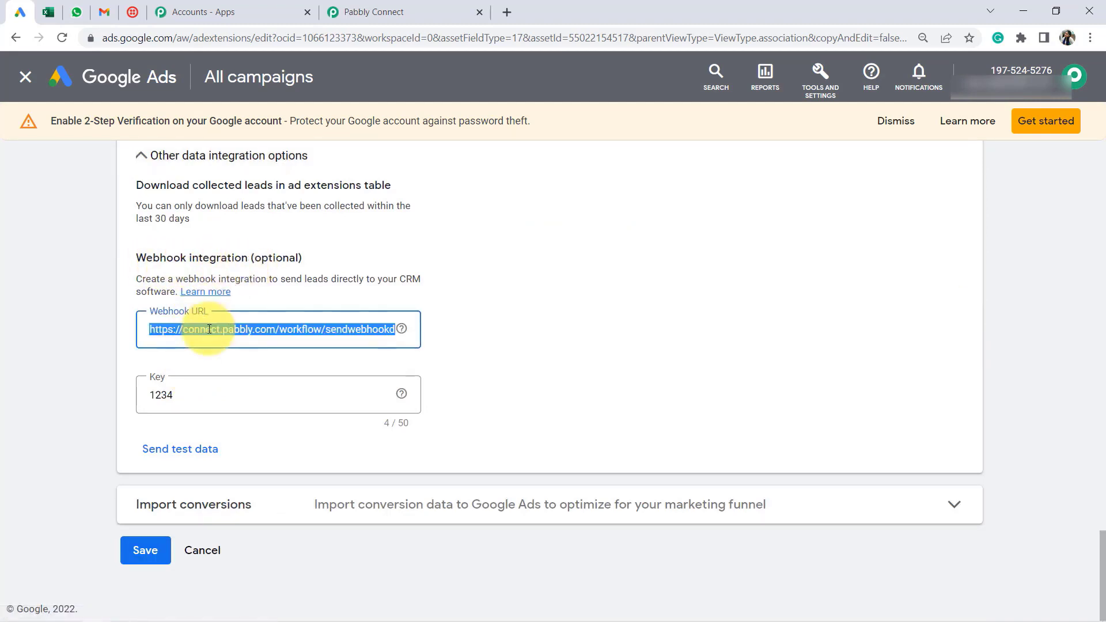
key(BackSpace)
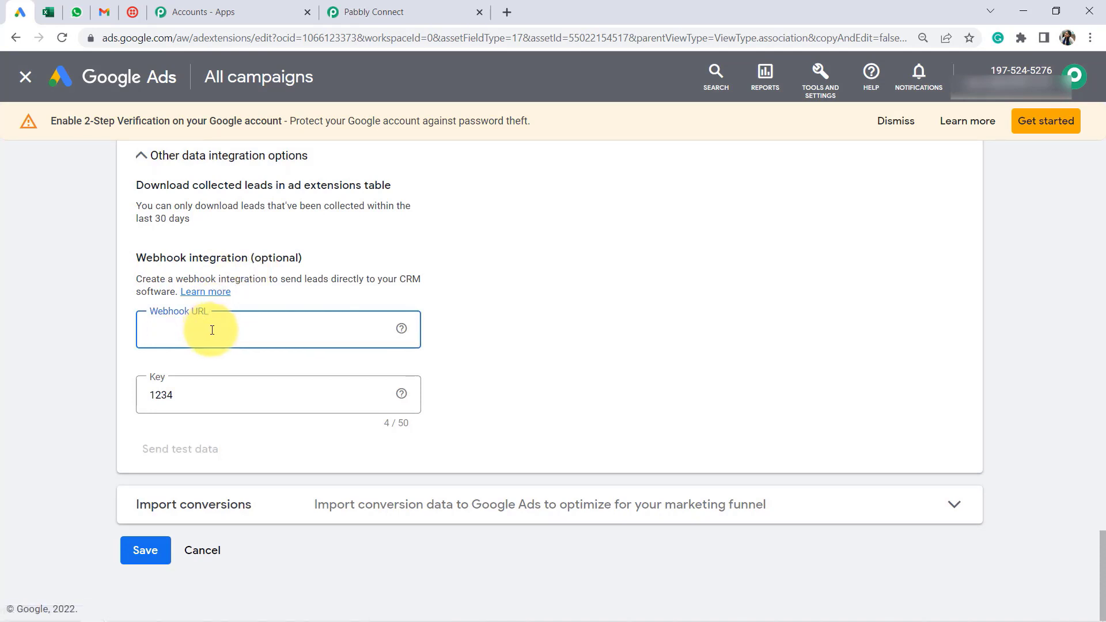
key(ctrl+v)
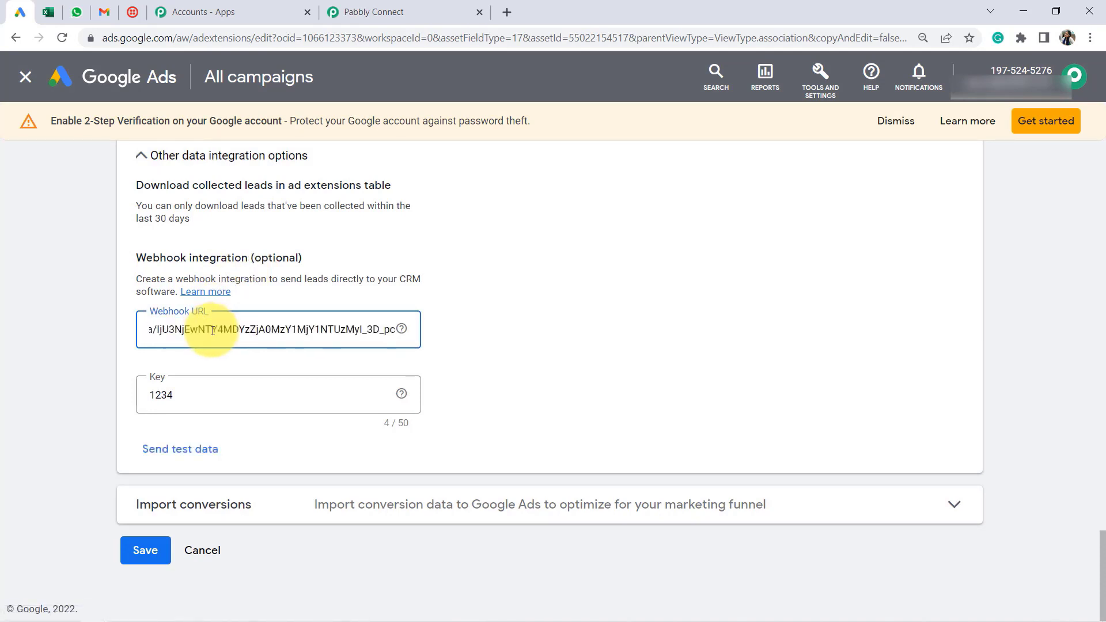
Send test lead data to the webhook and return to Pabbly to await it
click(371, 12)
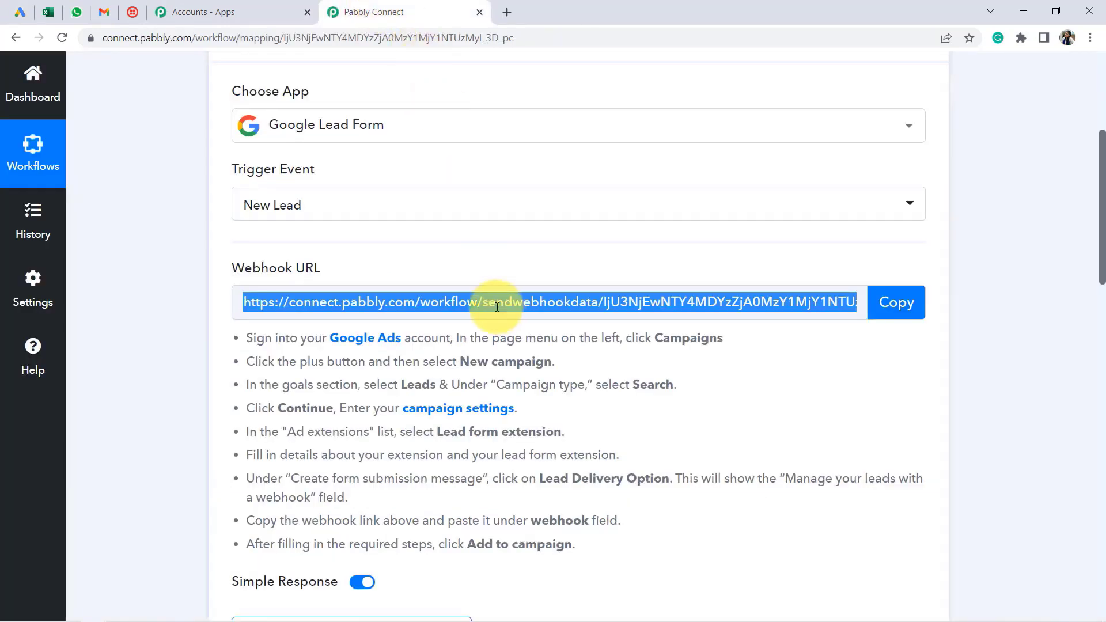
click(30, 11)
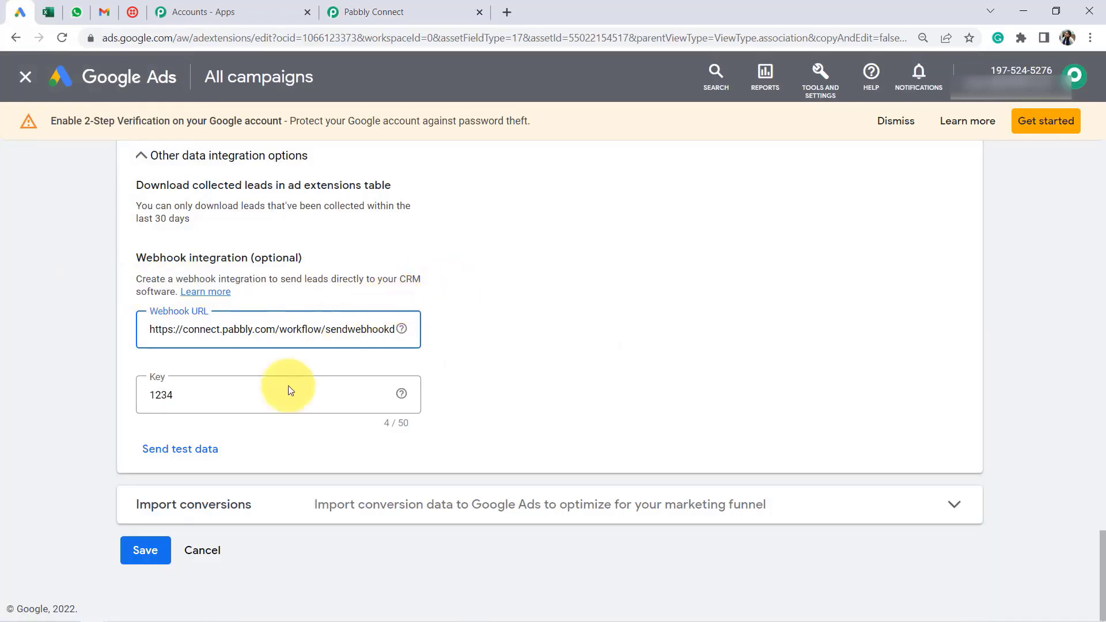
click(175, 456)
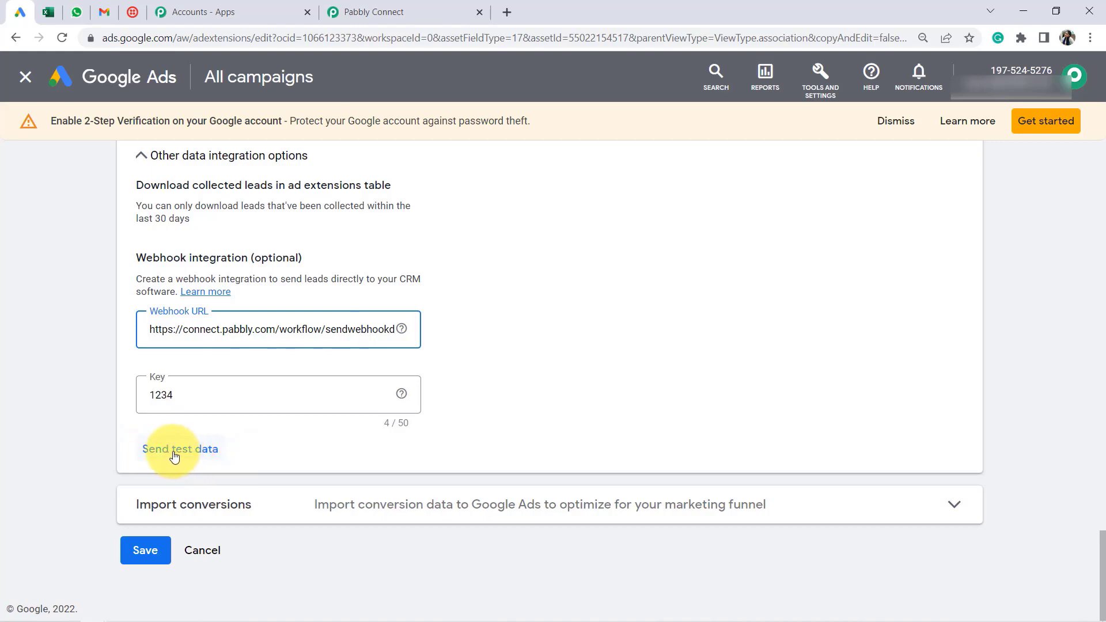
click(374, 12)
Review the Pabbly webhook note asking for a test submission
click(446, 291)
scroll(410, 375, down, 2)
scroll(411, 376, down, 4)
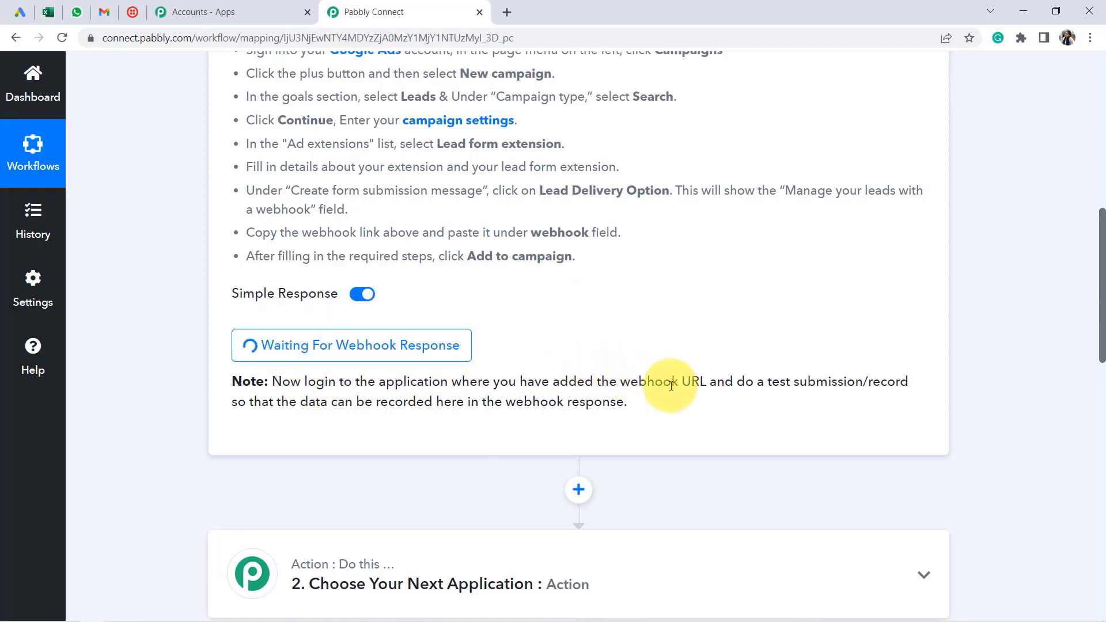
drag(744, 383, 435, 401)
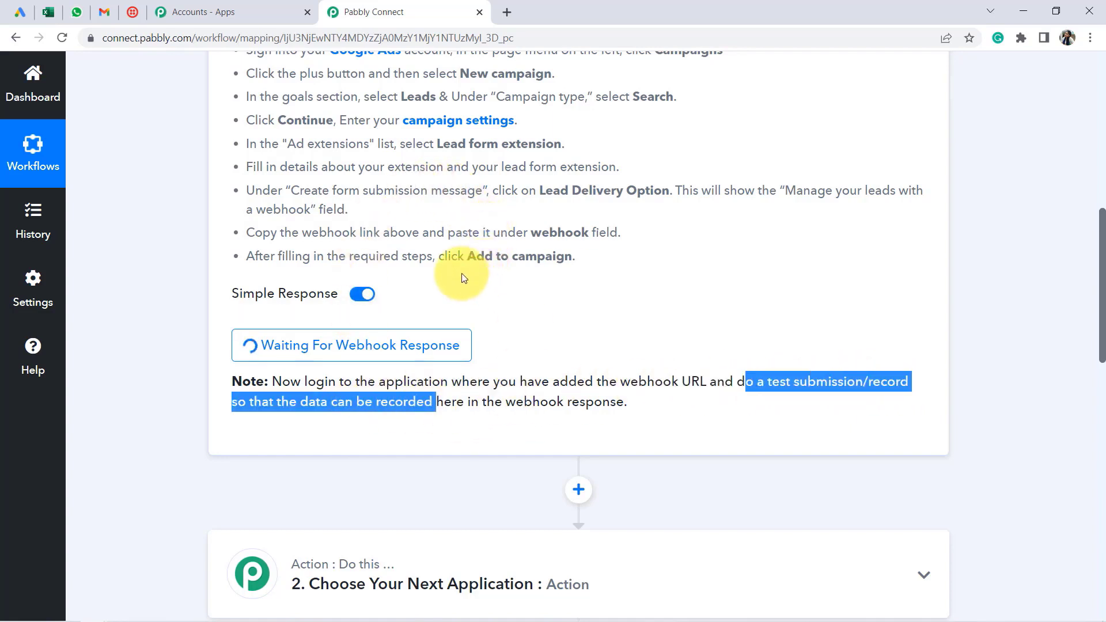
click(20, 12)
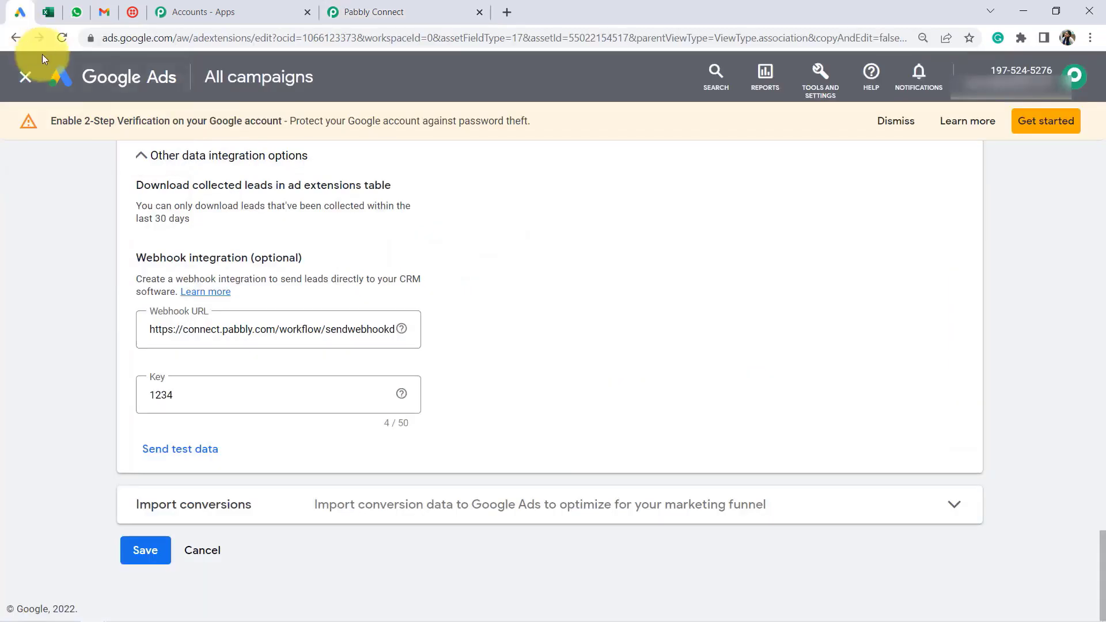
double_click(177, 394)
click(133, 399)
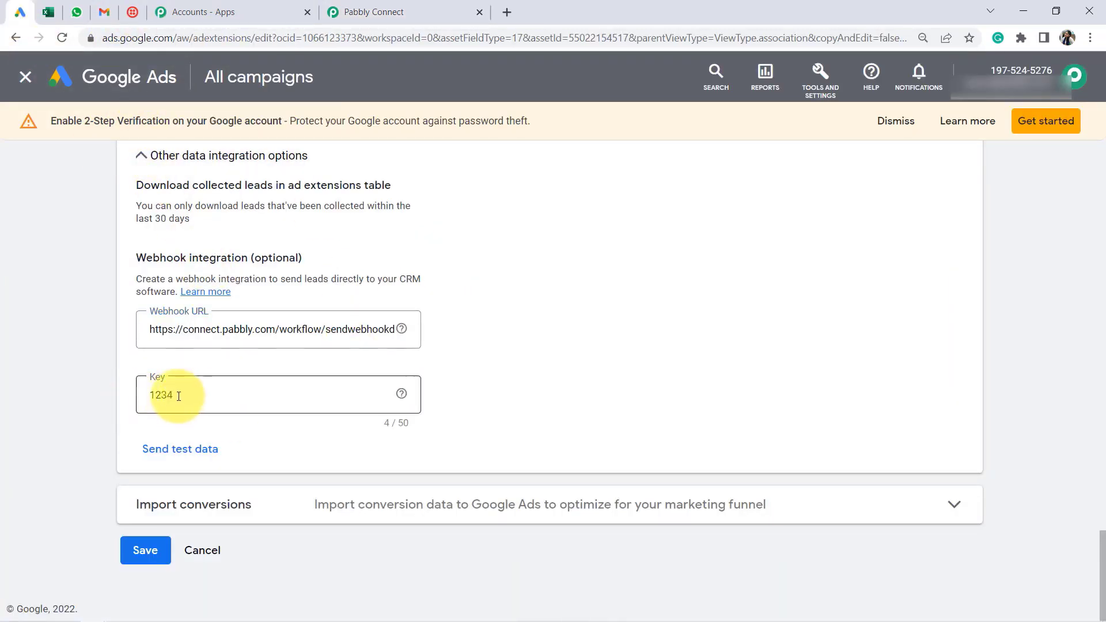
drag(179, 397, 159, 393)
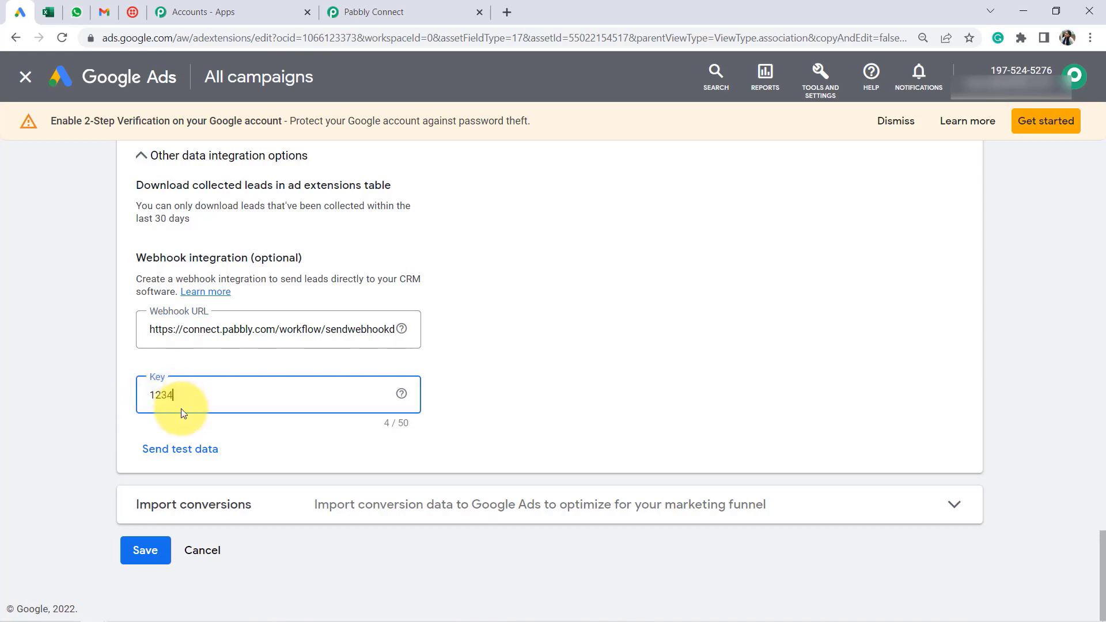
click(179, 454)
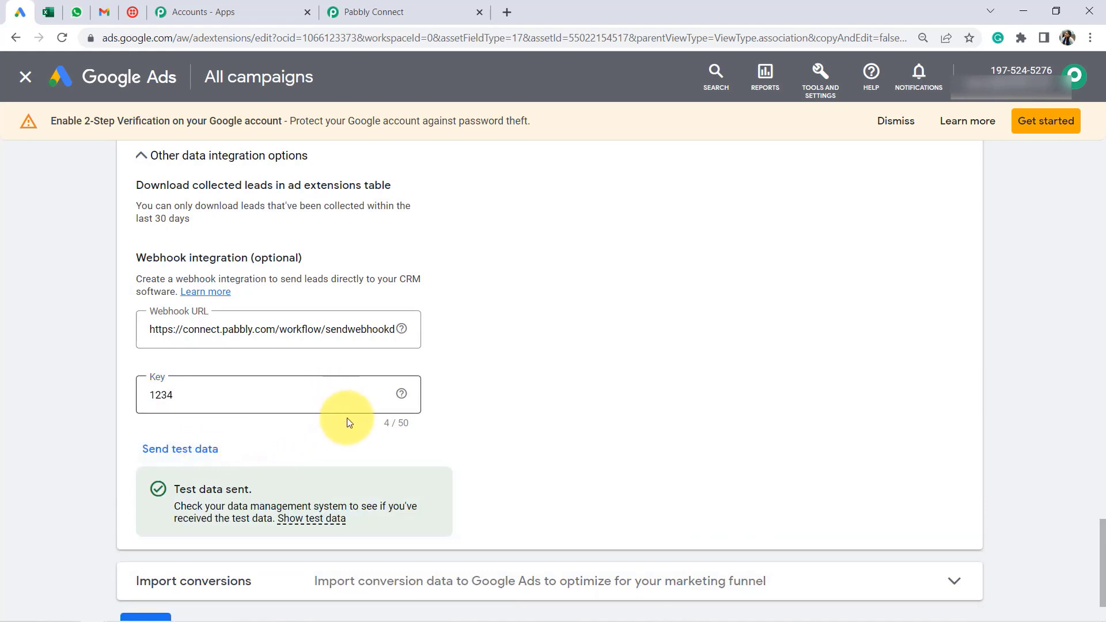
Confirm the test data was sent, then save the lead form's webhook settings
scroll(282, 439, down, 2)
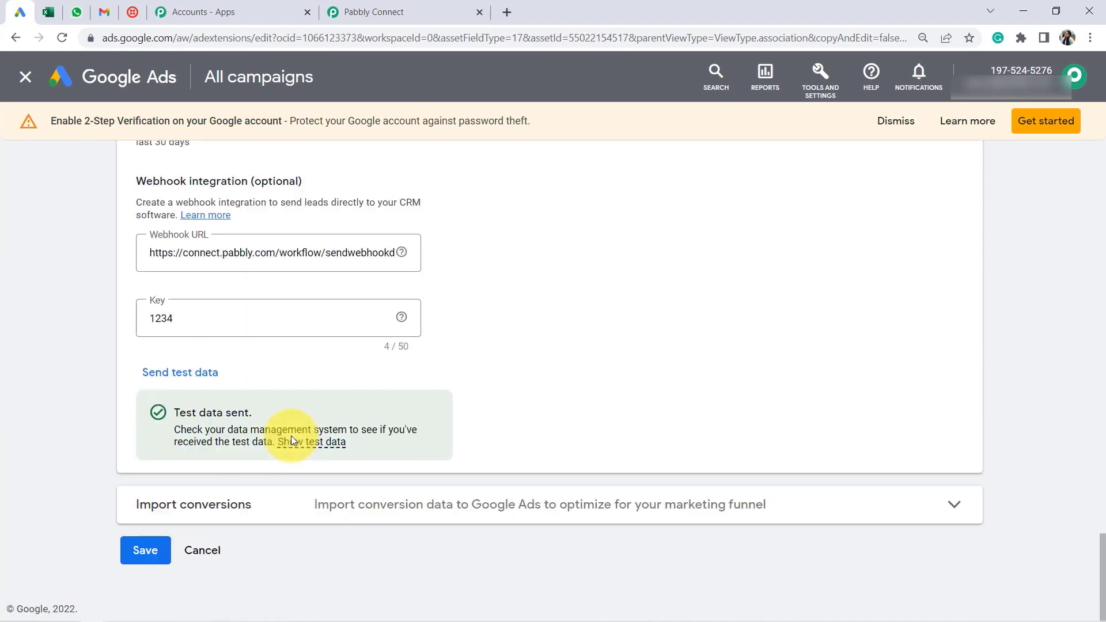
drag(187, 415, 246, 415)
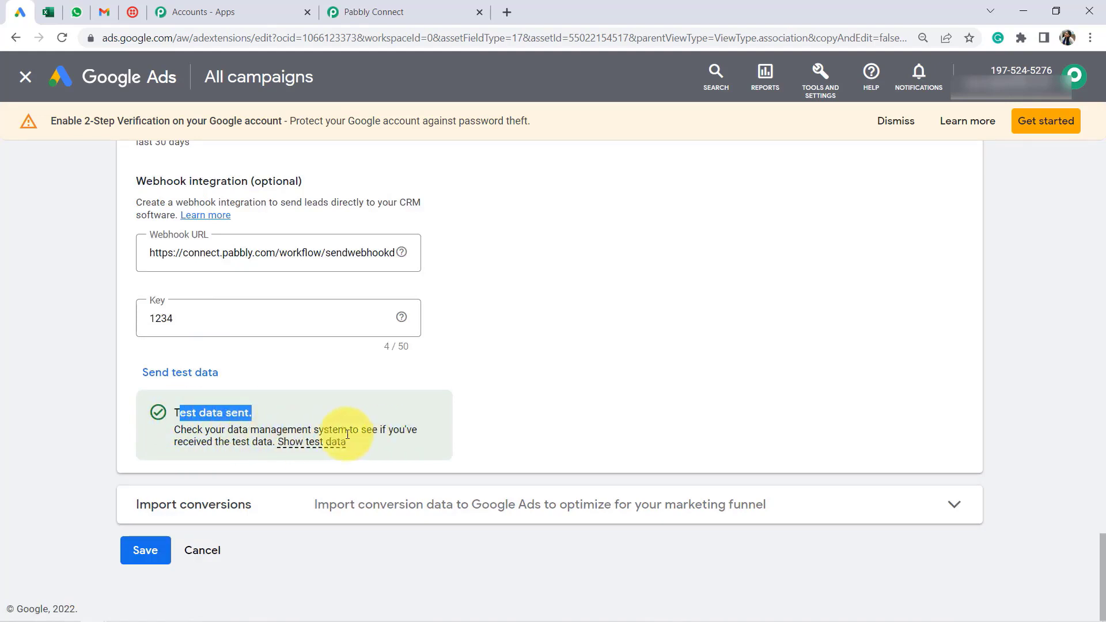
drag(202, 441, 267, 446)
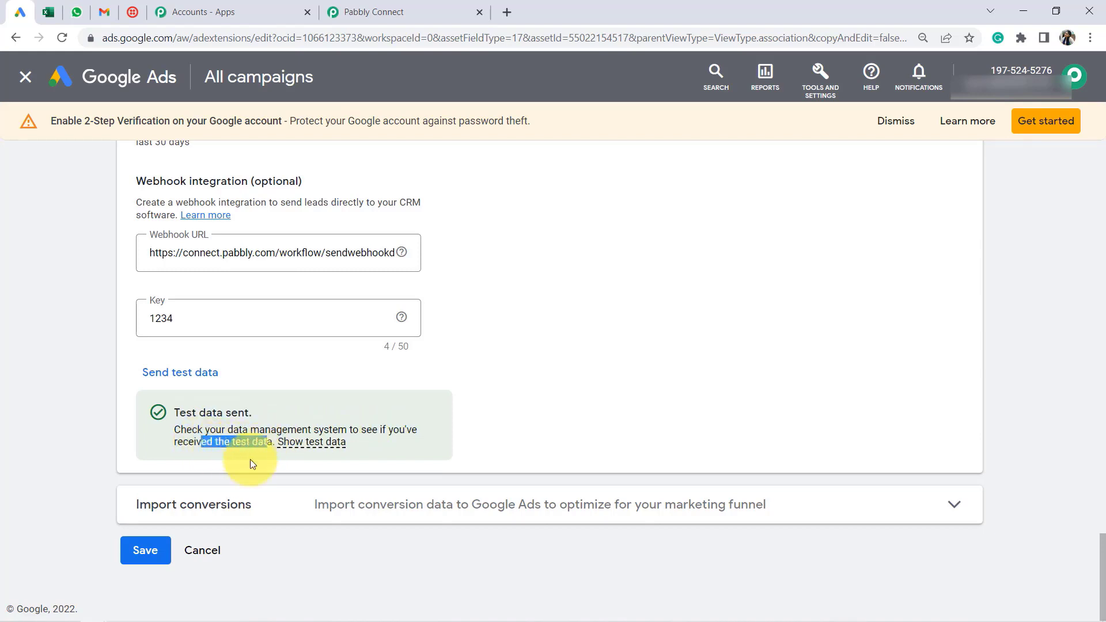
click(158, 550)
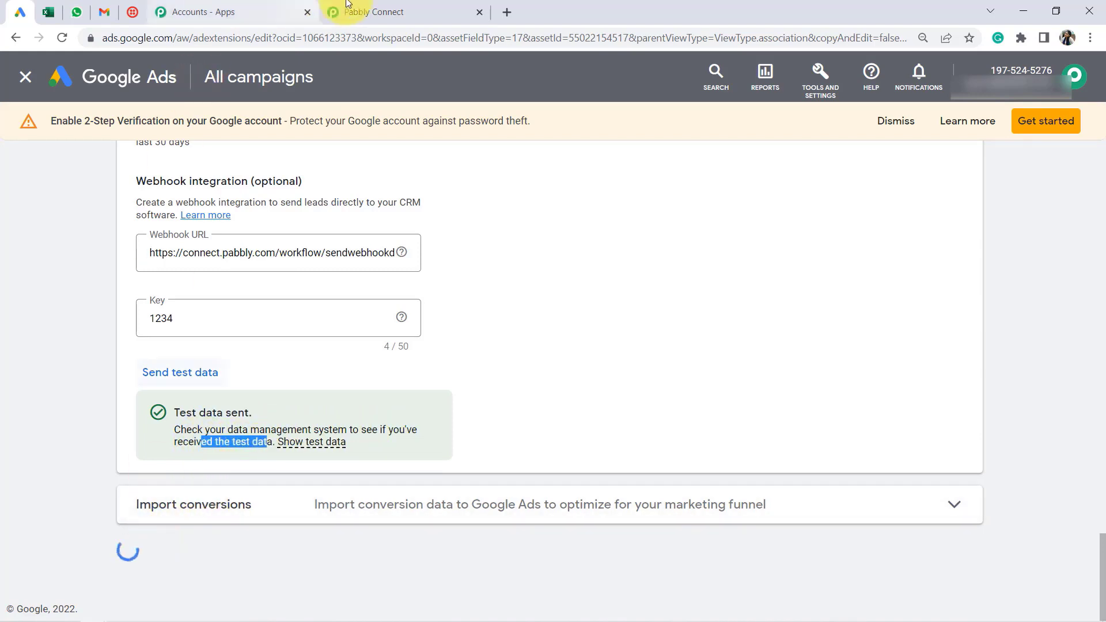
Back in Pabbly Connect, check the test lead's full name in the received response
click(429, 10)
scroll(408, 225, down, 2)
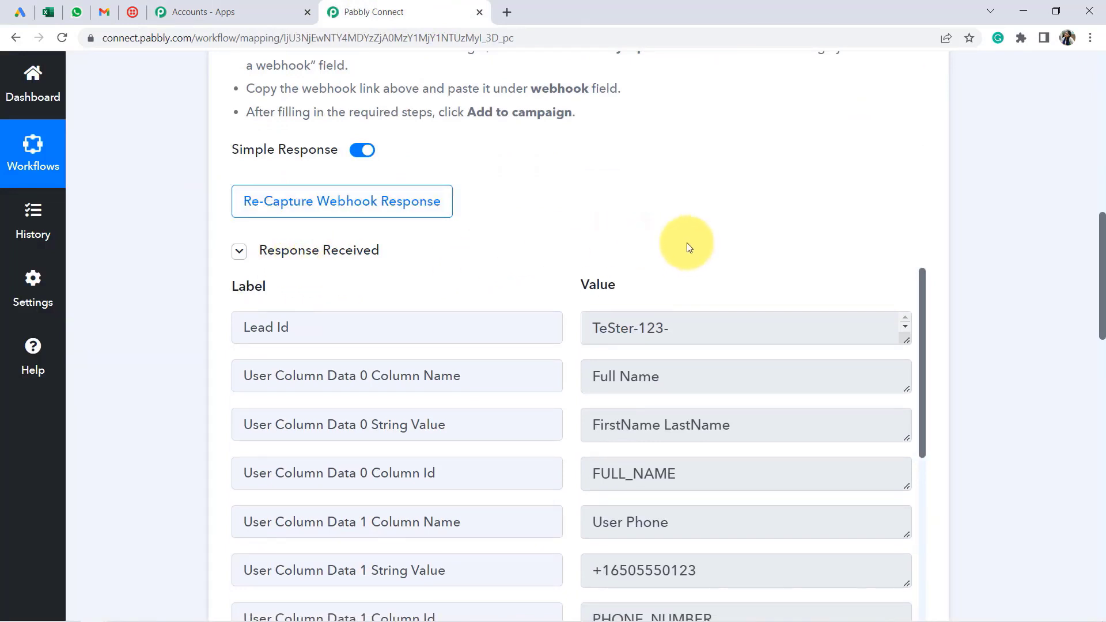
click(20, 11)
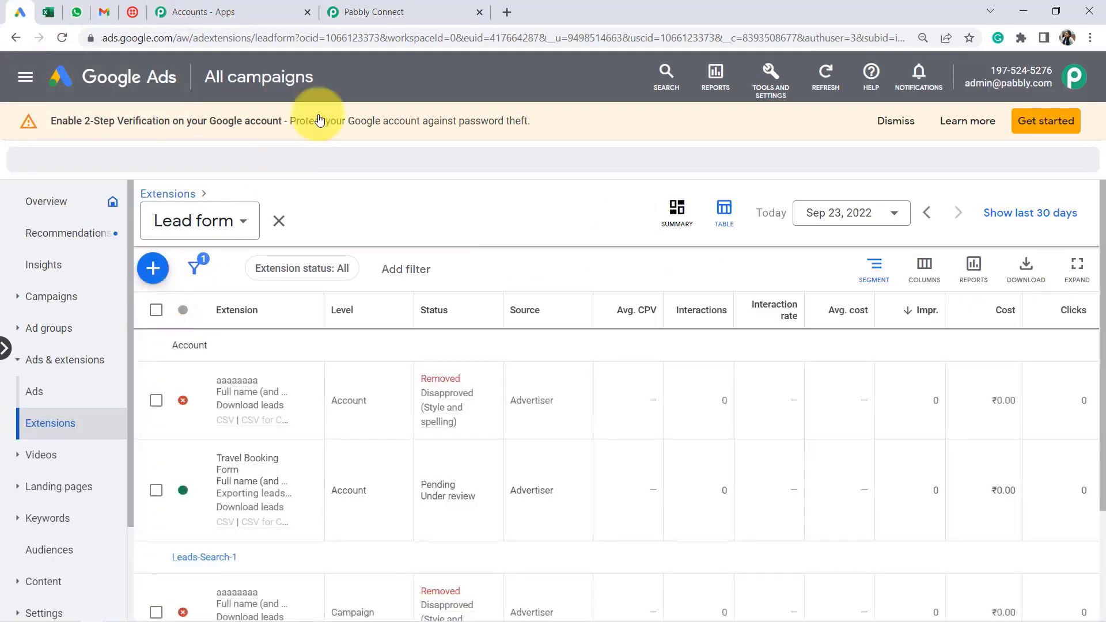
click(439, 9)
scroll(675, 165, down, 2)
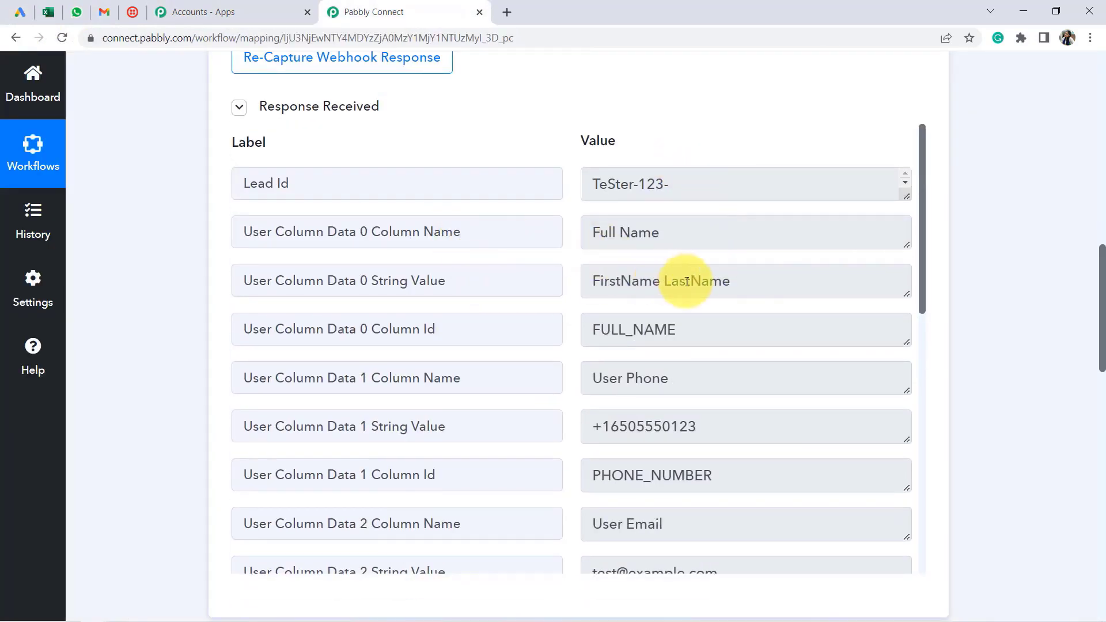
mouse_move(725, 281)
mouse_down()
mouse_move(629, 281)
mouse_move(738, 281)
mouse_up()
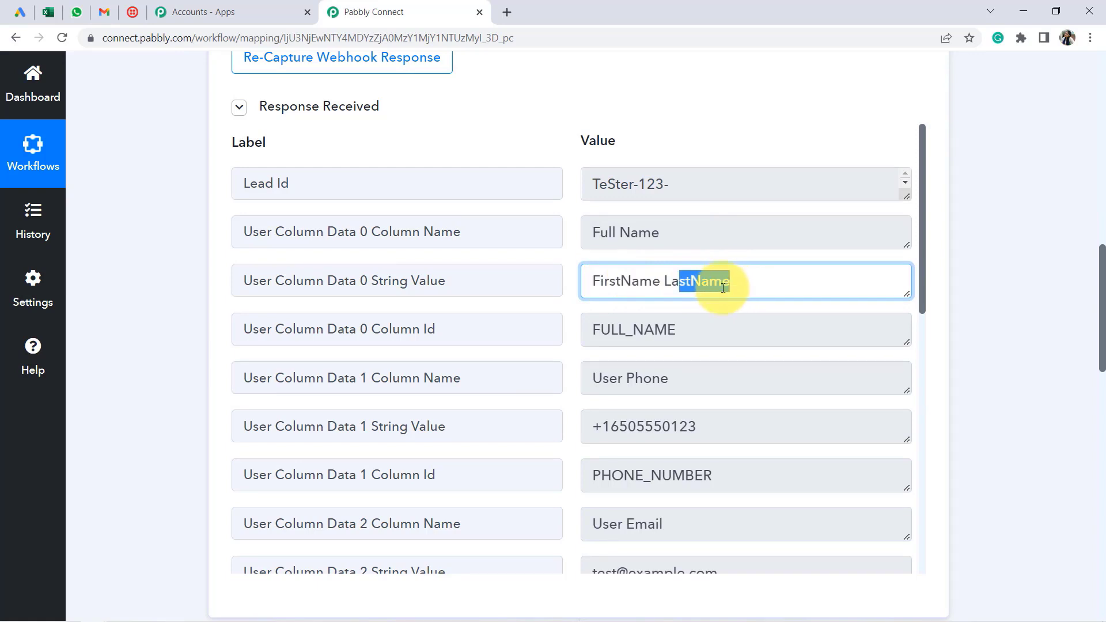
triple_click(690, 290)
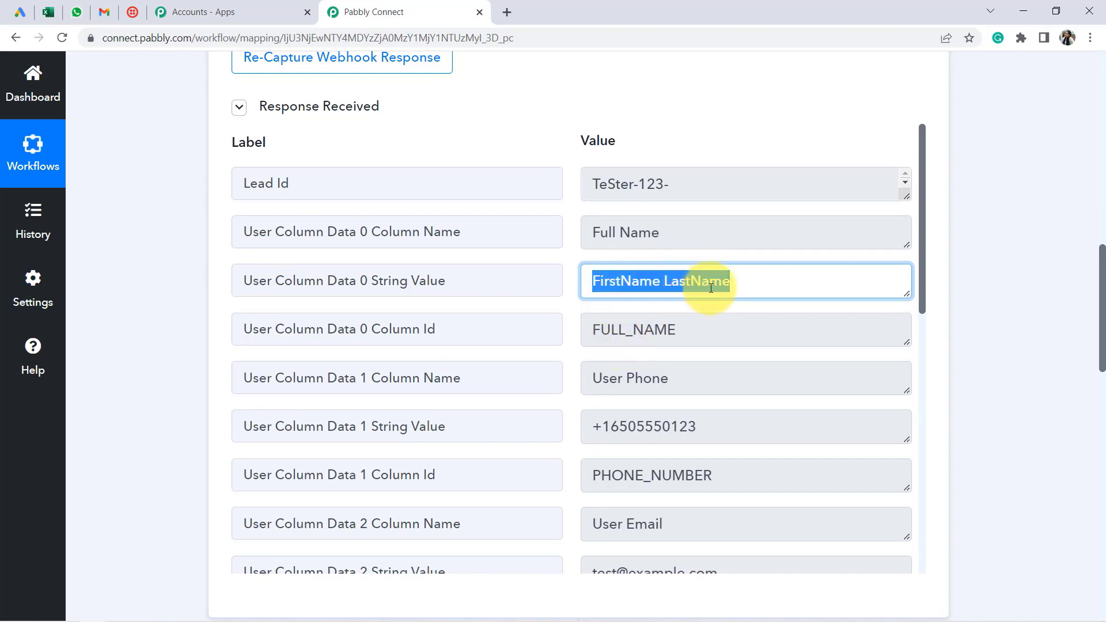
scroll(712, 290, down, 2)
drag(619, 282, 706, 279)
drag(606, 429, 704, 410)
scroll(698, 301, down, 3)
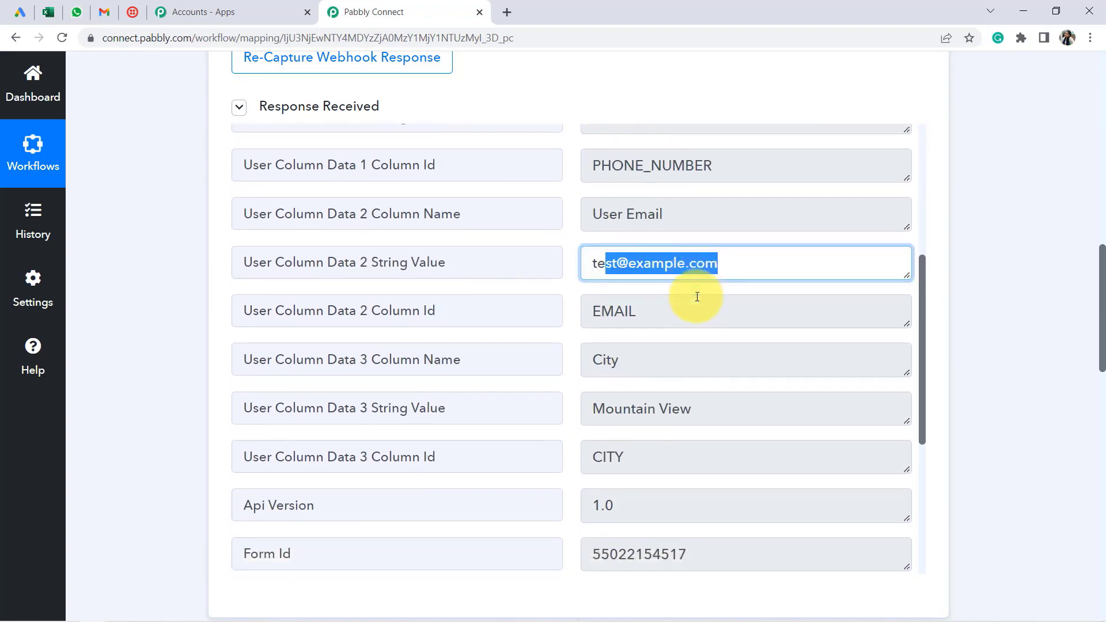
drag(611, 349, 728, 357)
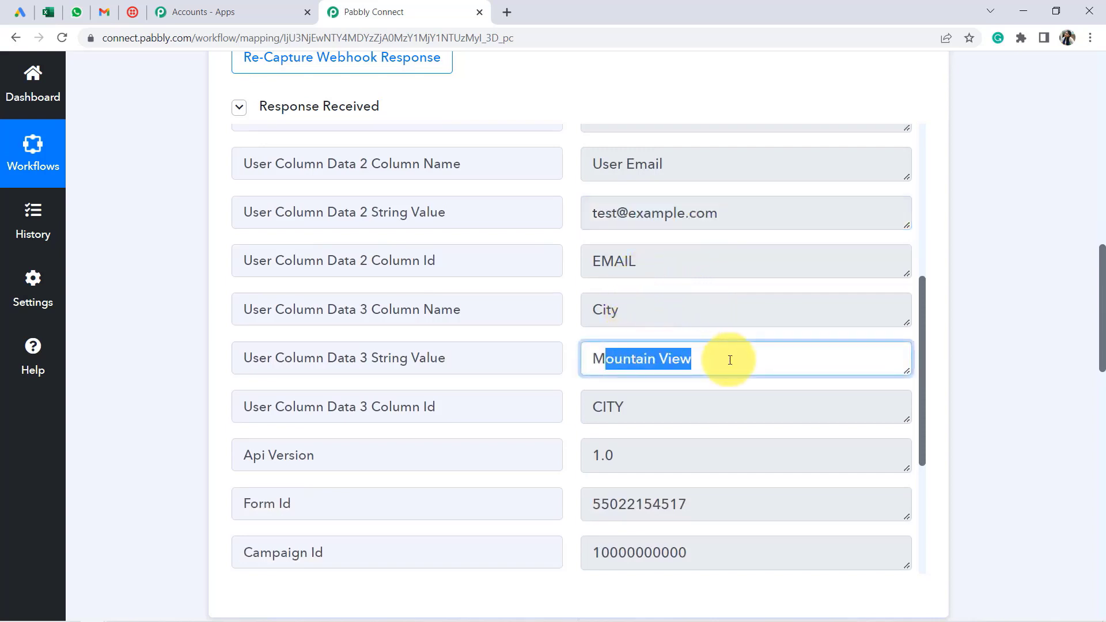
scroll(729, 359, down, 4)
scroll(730, 361, down, 4)
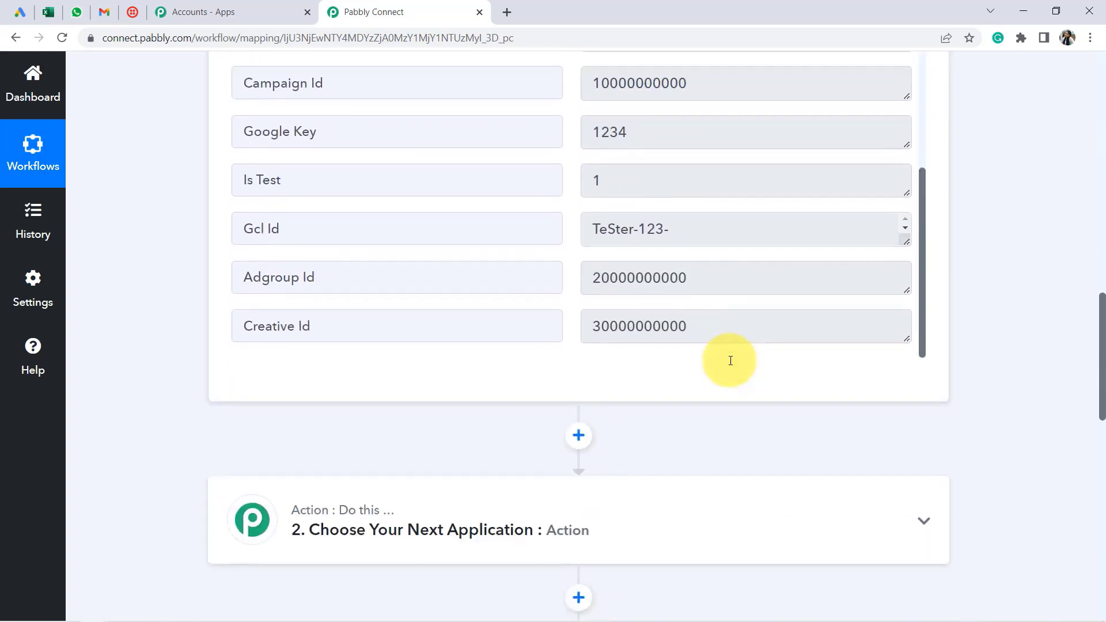
scroll(727, 354, up, 9)
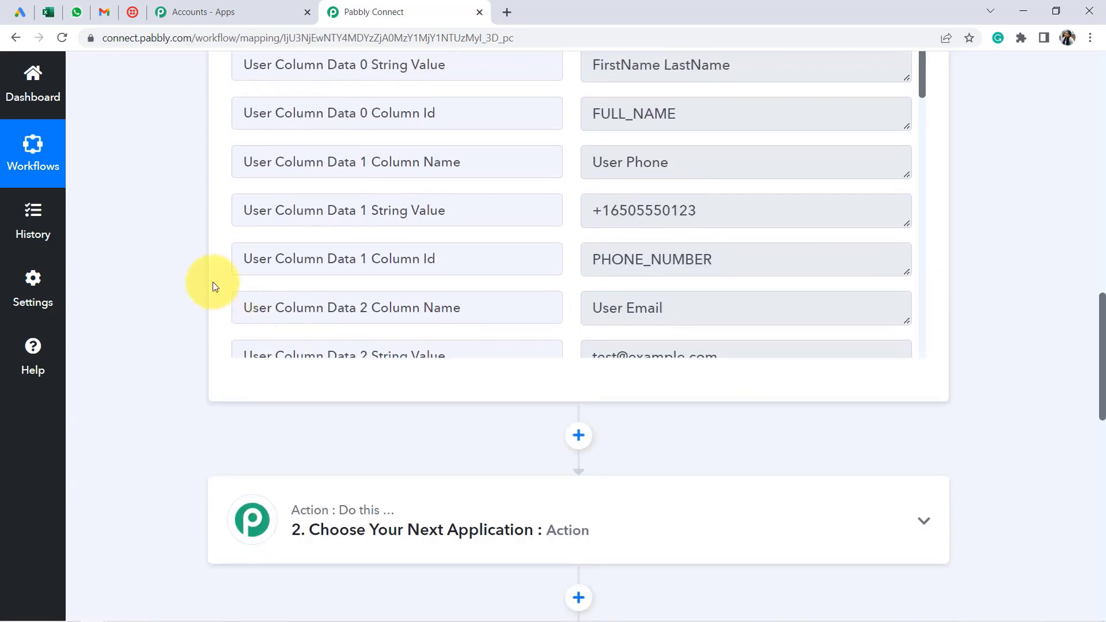
scroll(213, 285, up, 2)
scroll(169, 241, up, 15)
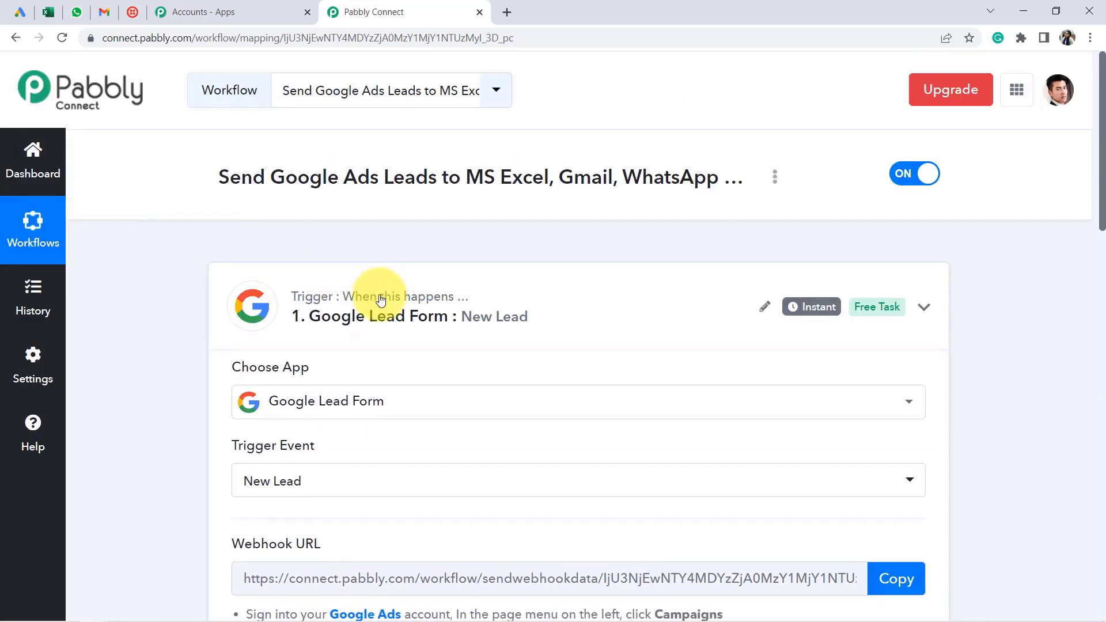
Set step 2 to Microsoft Excel with the Add Row To Worksheet action
click(371, 292)
scroll(444, 346, down, 3)
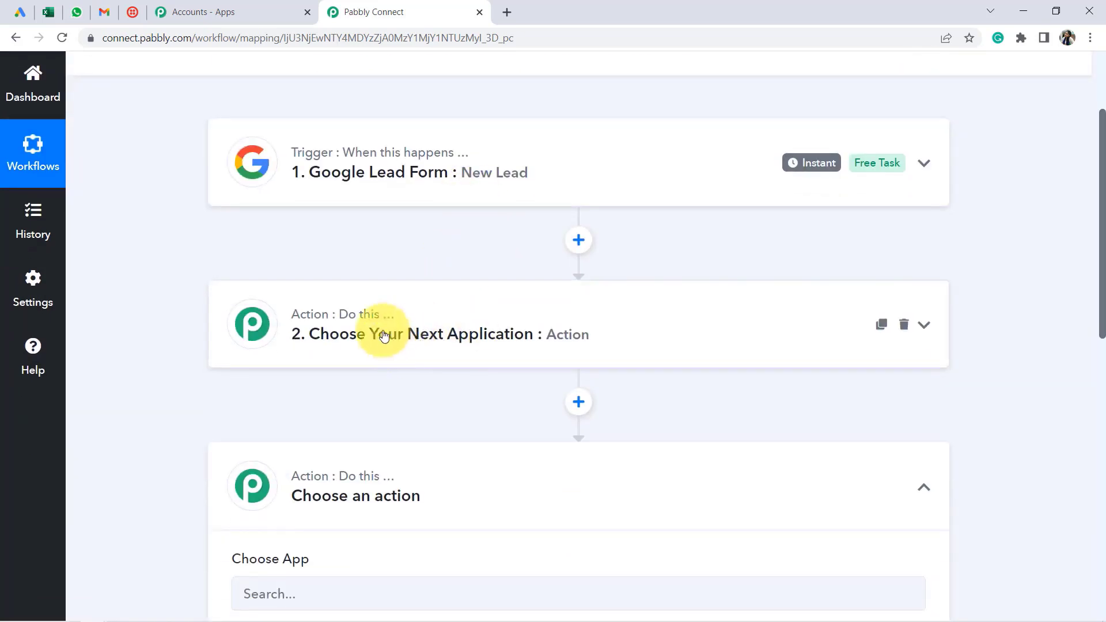
click(369, 329)
click(268, 433)
text(mic)
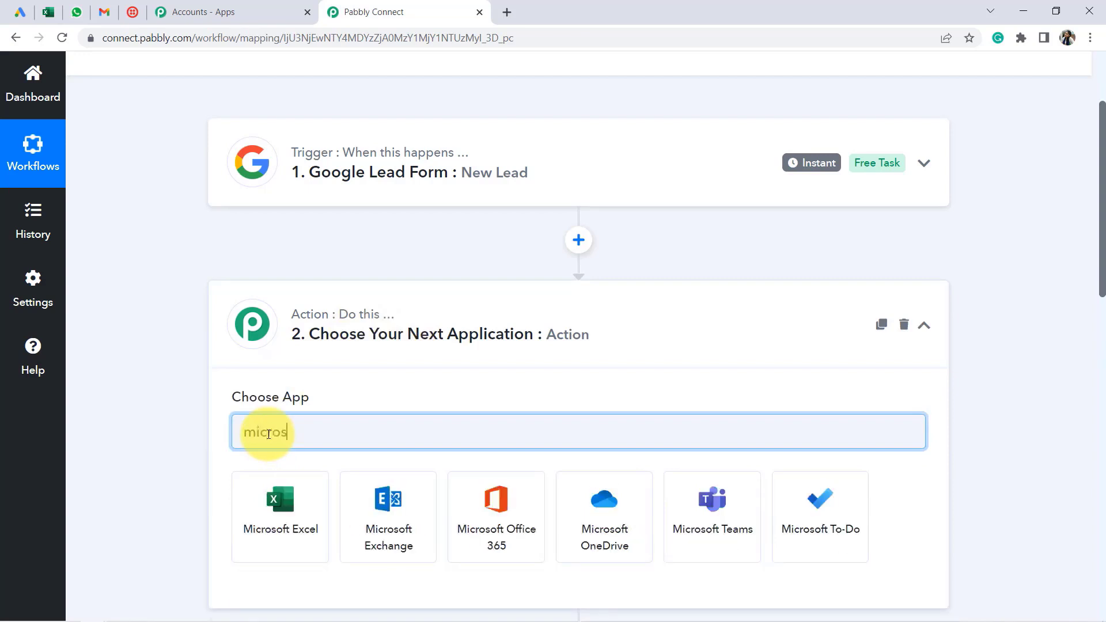
text(ros)
click(265, 527)
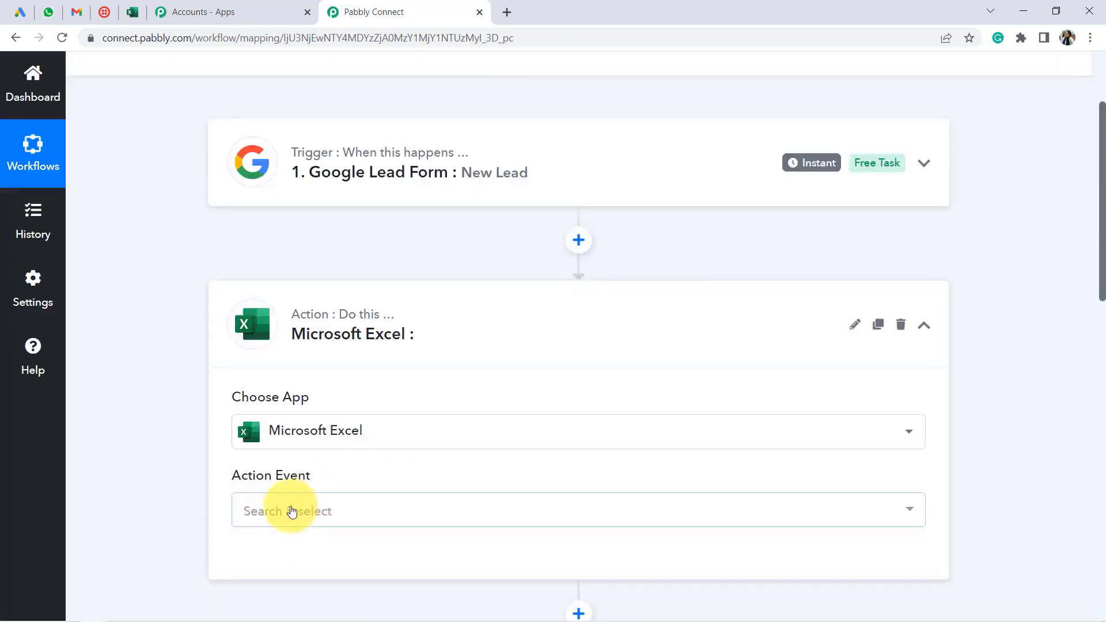
click(289, 511)
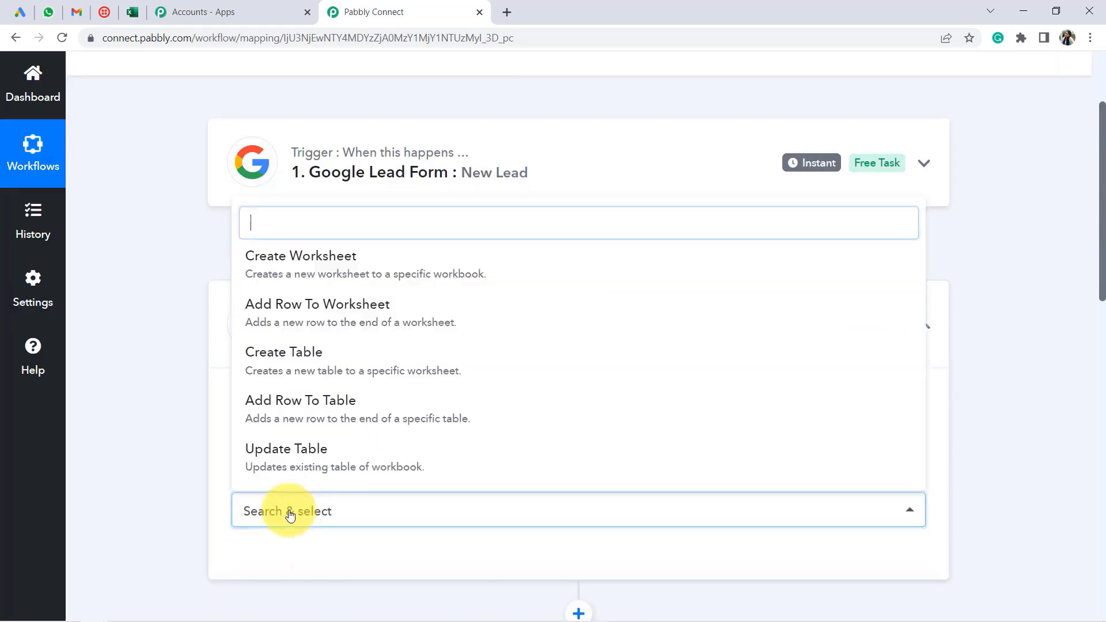
click(311, 325)
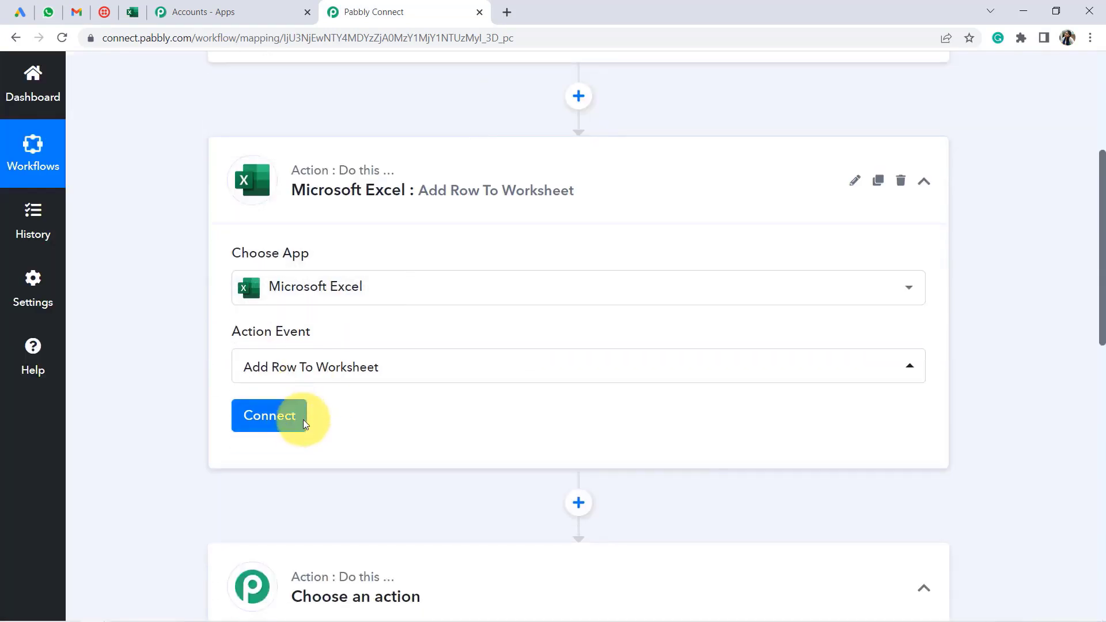
Add a new Microsoft Excel connection and start the Microsoft sign-in
click(280, 422)
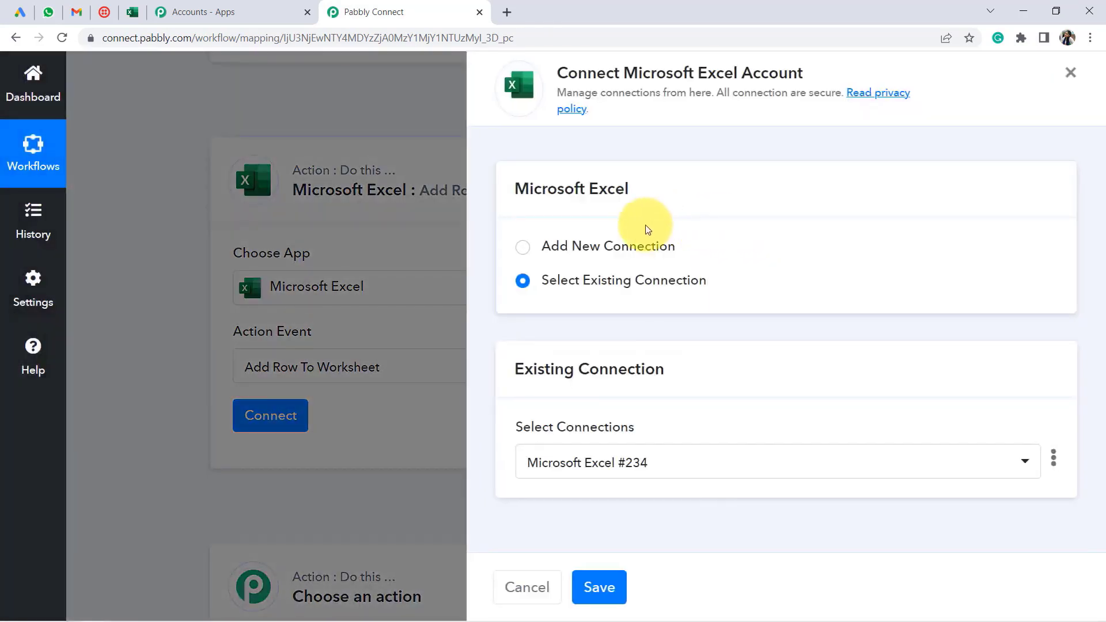
click(639, 248)
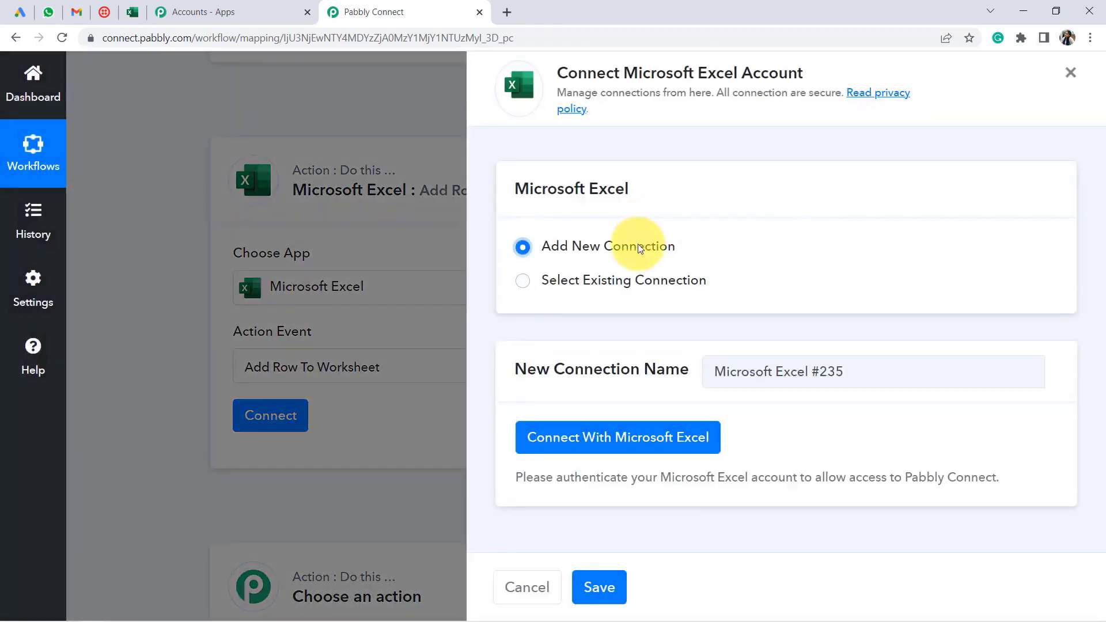
click(601, 433)
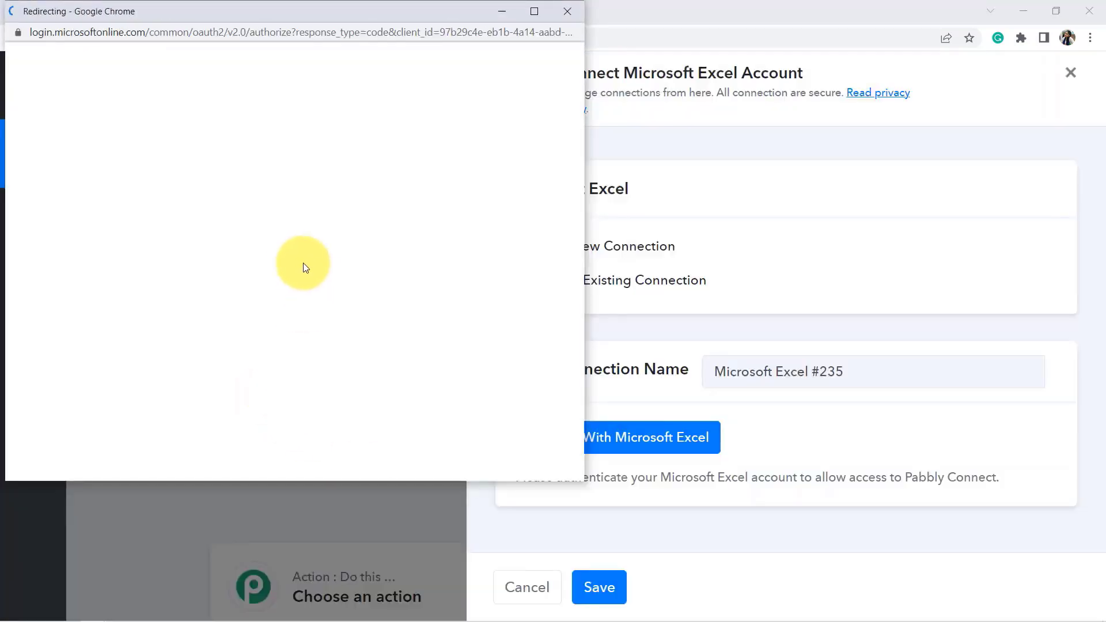
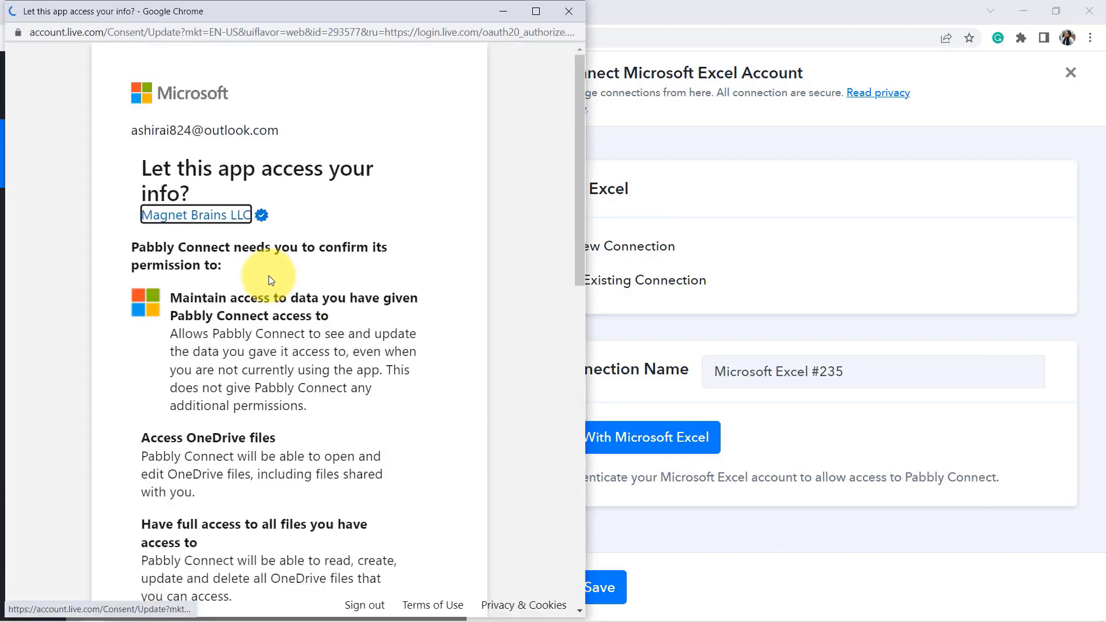
Approve Pabbly Connect's access to the Microsoft account and dismiss the Authorization Successful message
scroll(393, 458, down, 10)
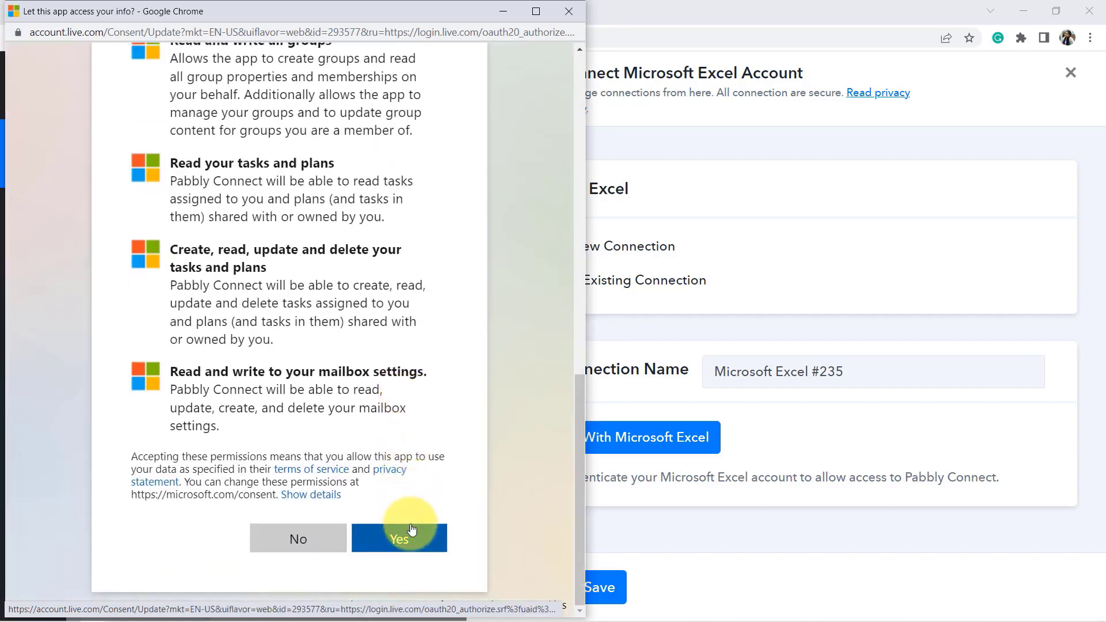
click(412, 530)
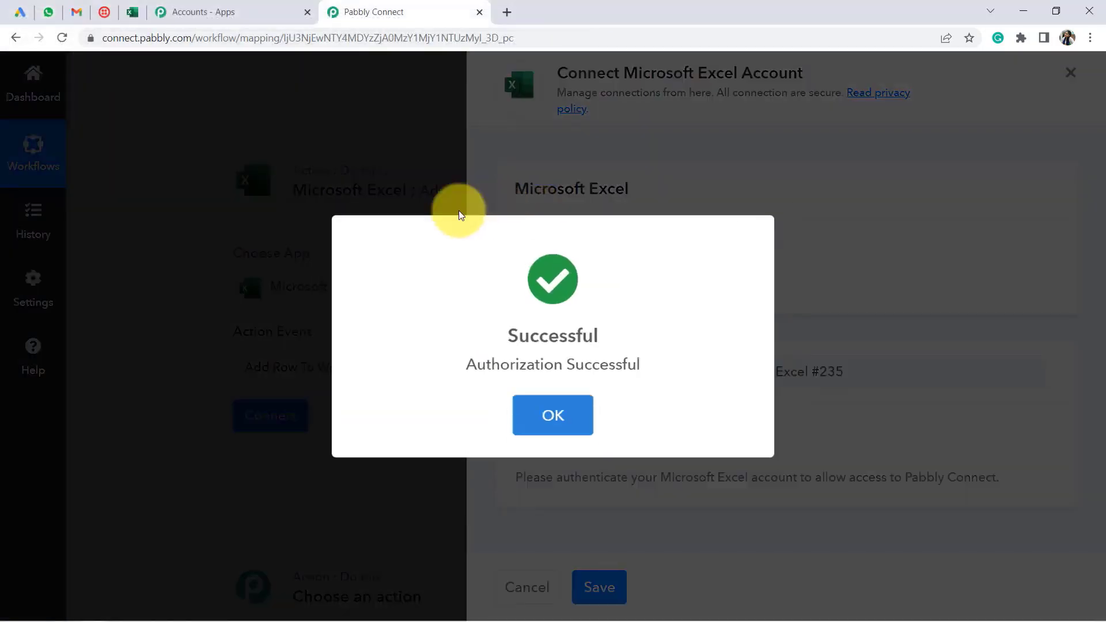
click(567, 415)
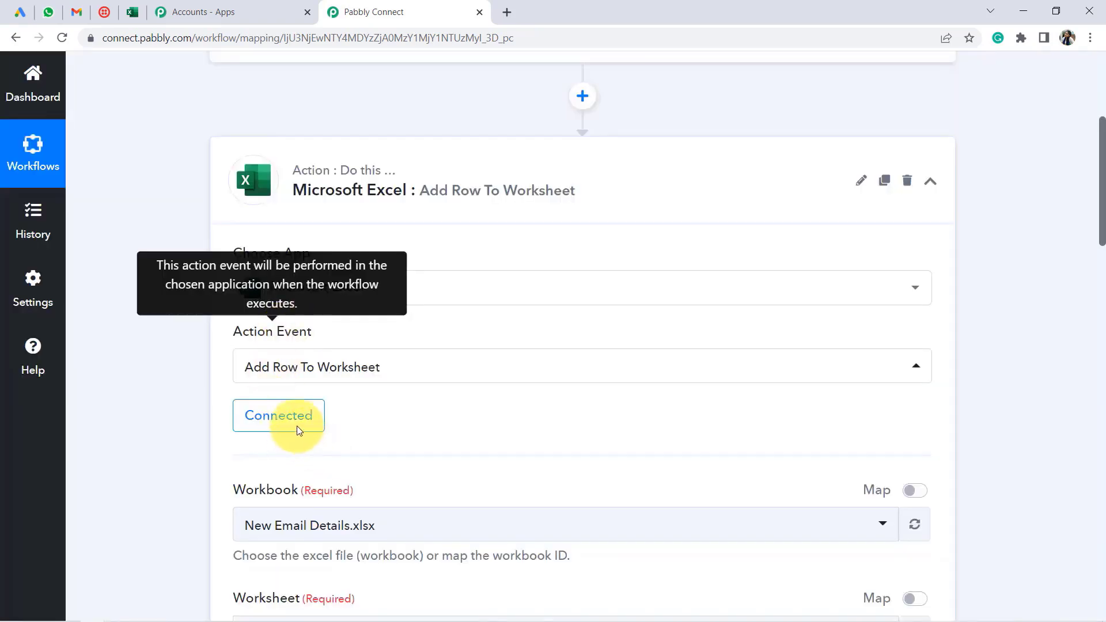
Check the Workbook list, then bring up the 'All TRavelling Enquiry (Leads)' workbook in Excel
scroll(428, 317, down, 5)
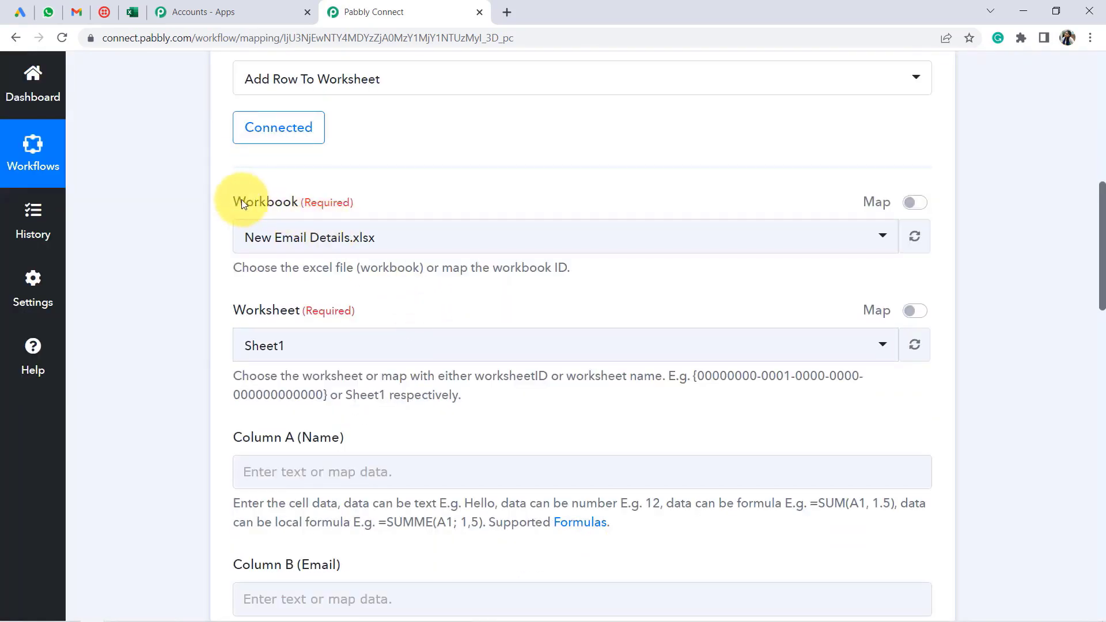
click(326, 236)
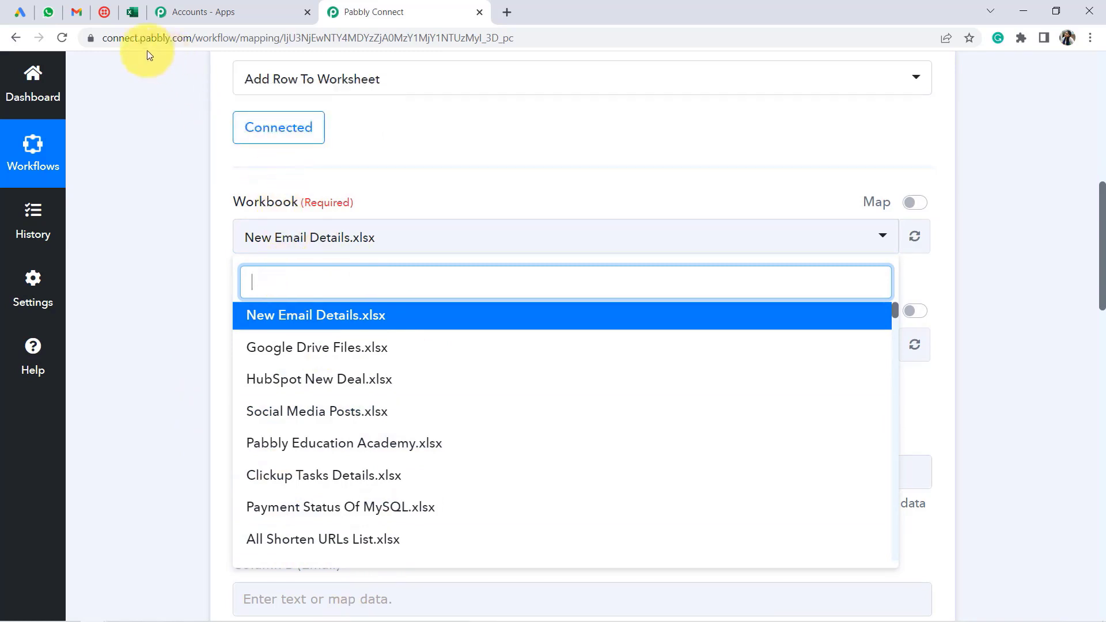
click(130, 13)
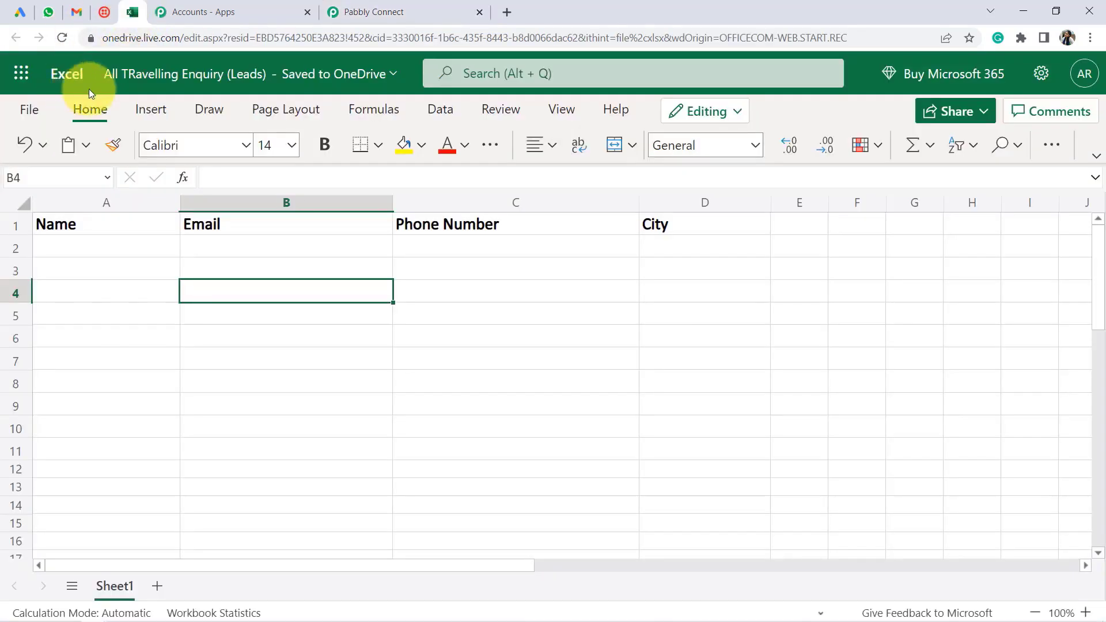
Fix the capital R so the workbook is named 'All Travelling Enquiry (Leads)'
click(255, 79)
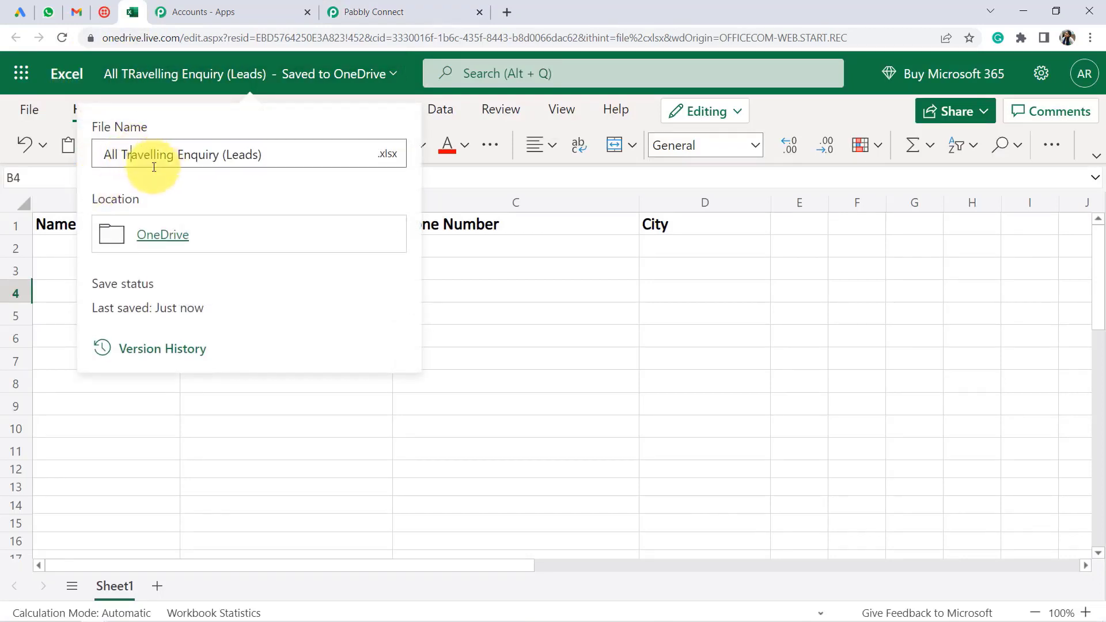
drag(120, 157, 218, 151)
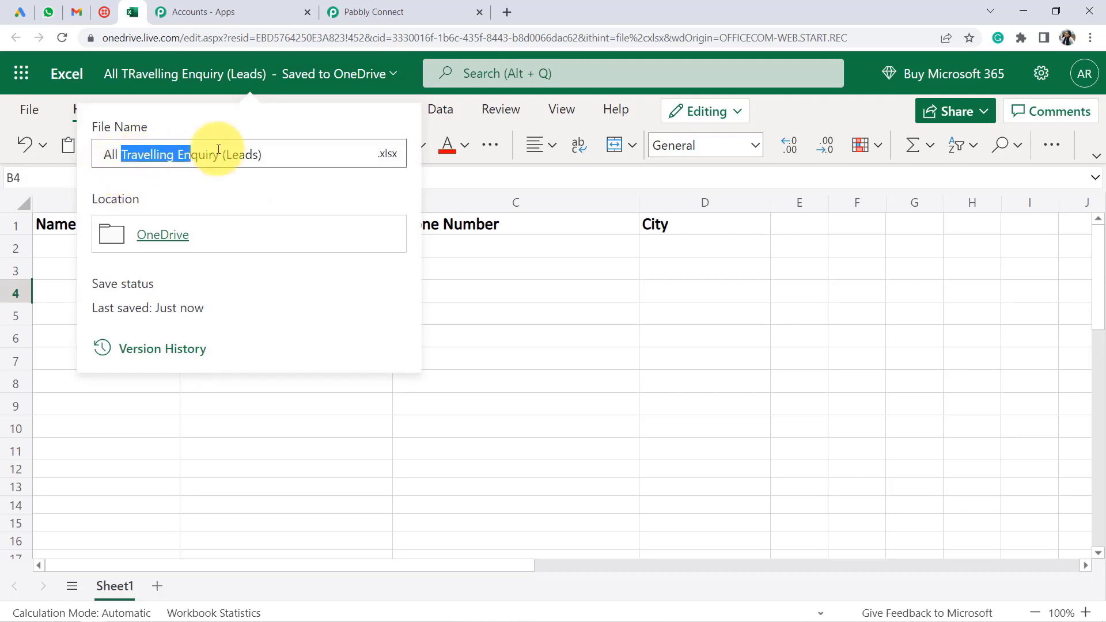
click(499, 330)
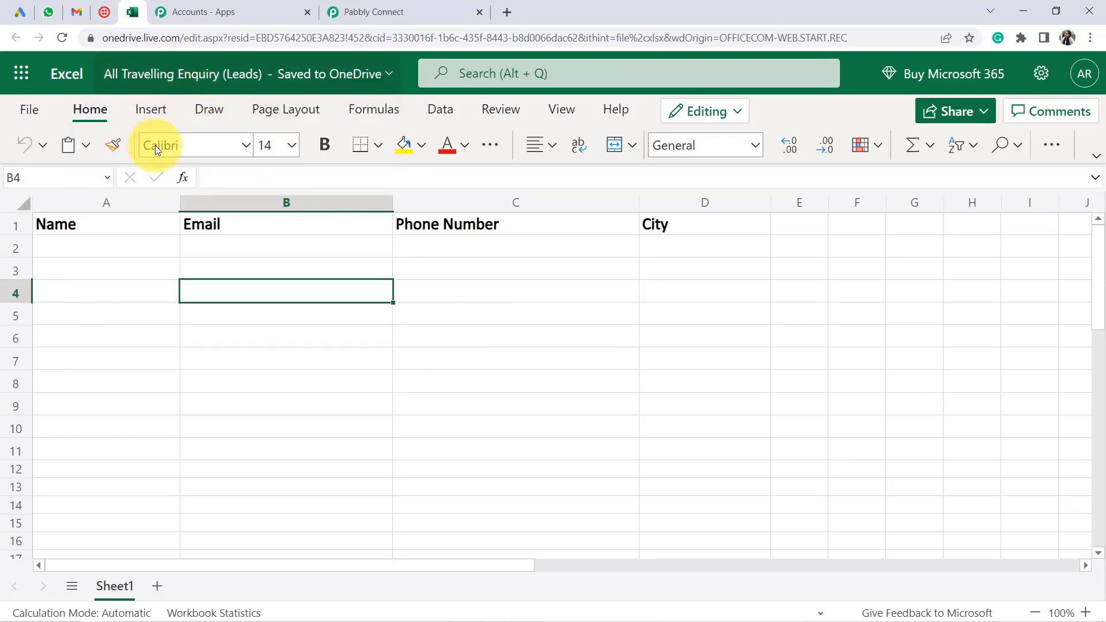
click(111, 355)
drag(123, 247, 662, 469)
click(367, 9)
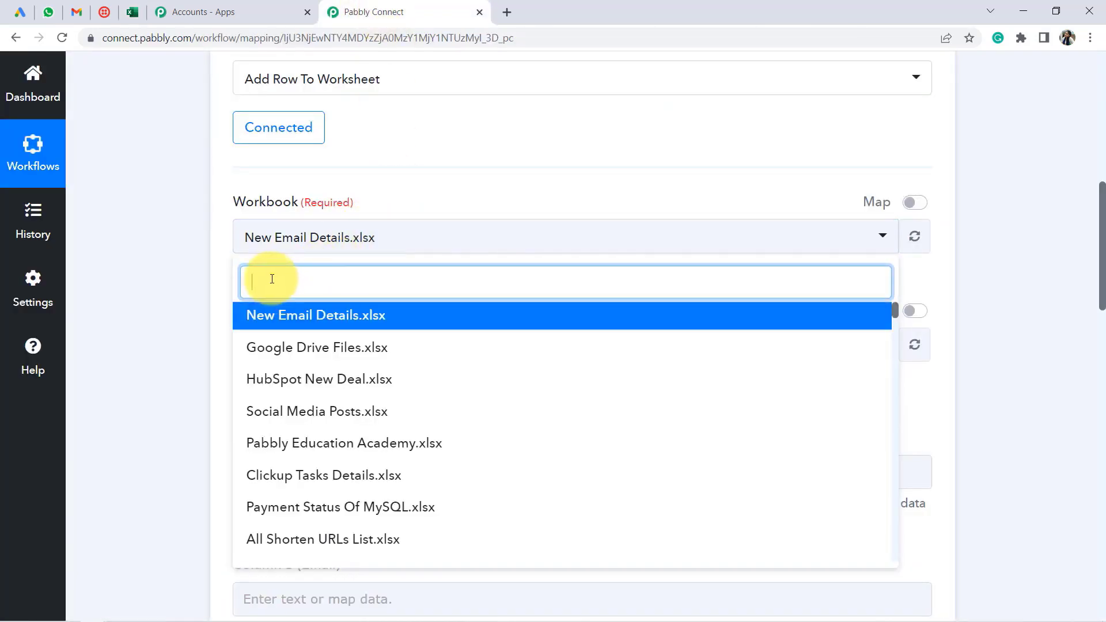
Refresh the workbooks, search 'trav' and select 'All Travelling Enquiry (Leads).xlsx' as the workbook
text(trave)
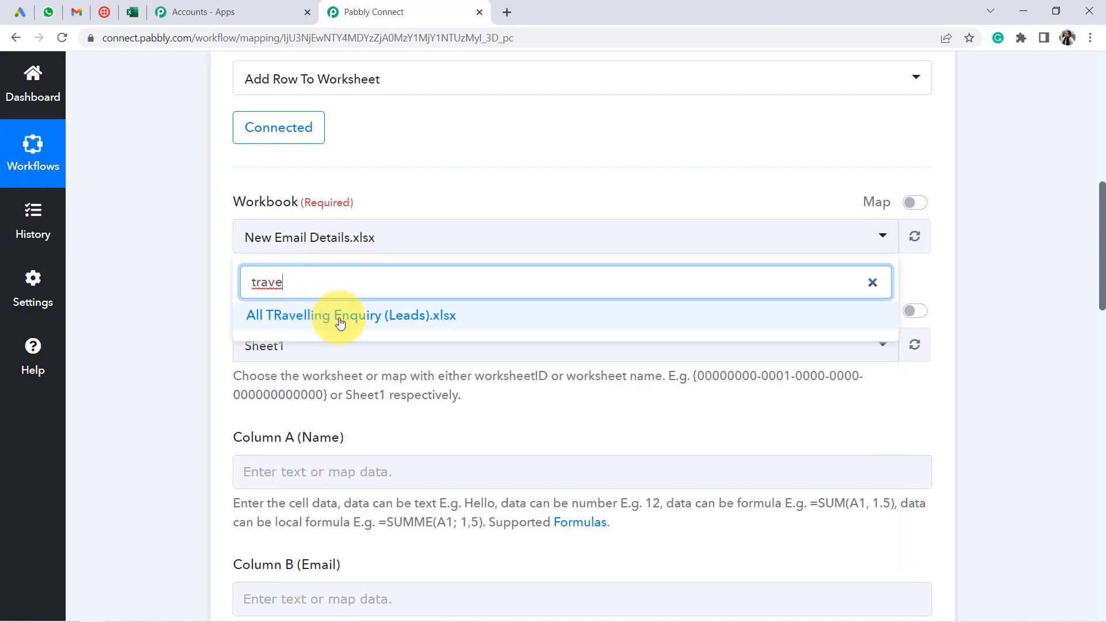
click(915, 236)
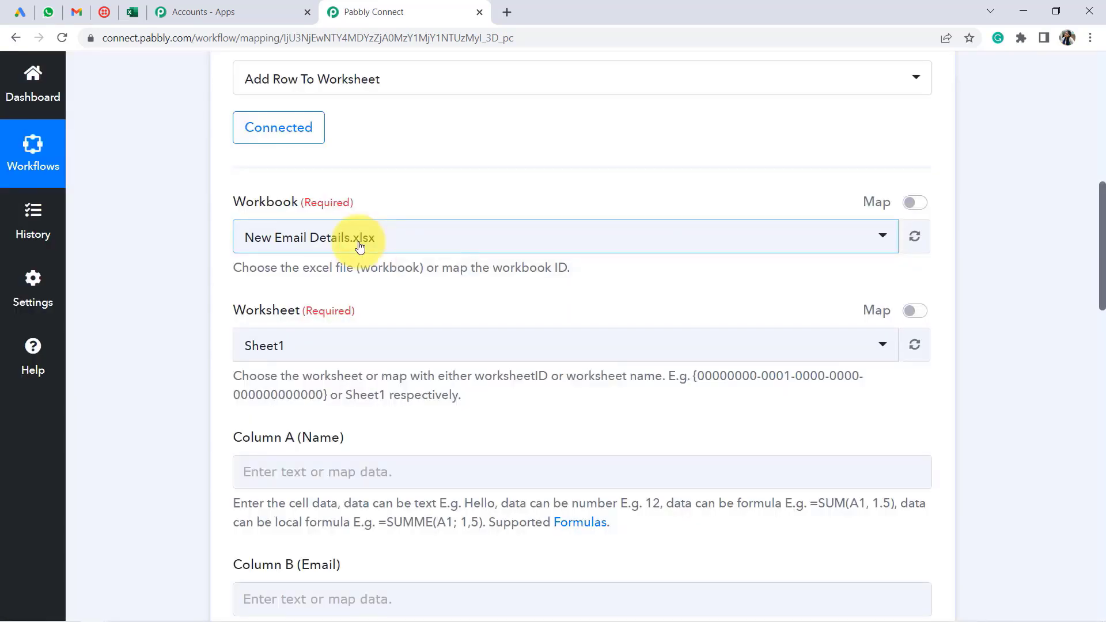
click(354, 242)
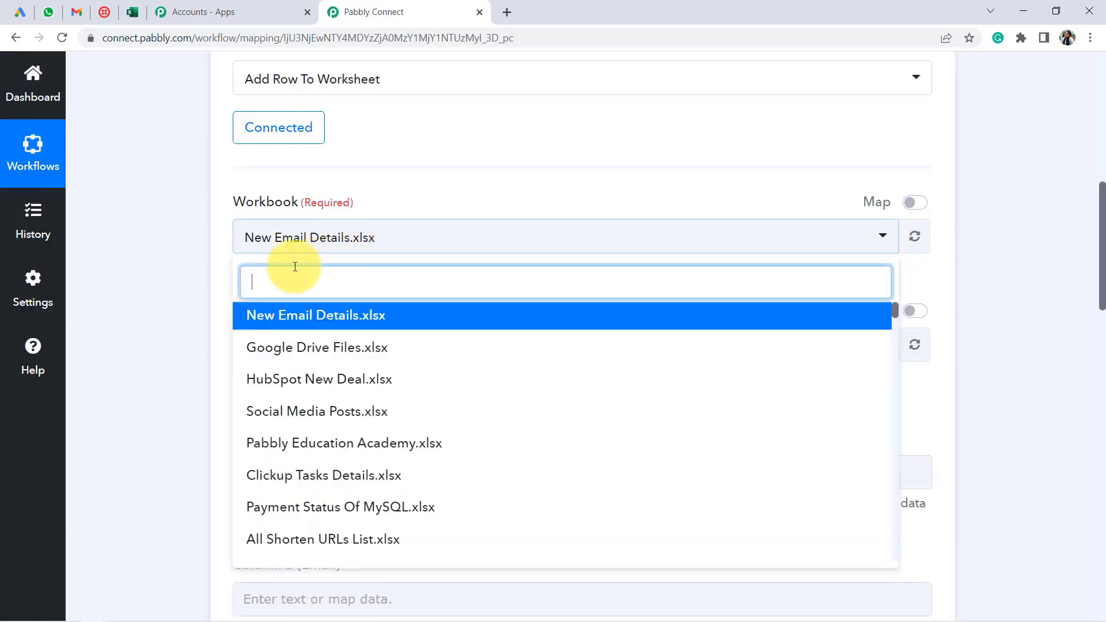
text(trav)
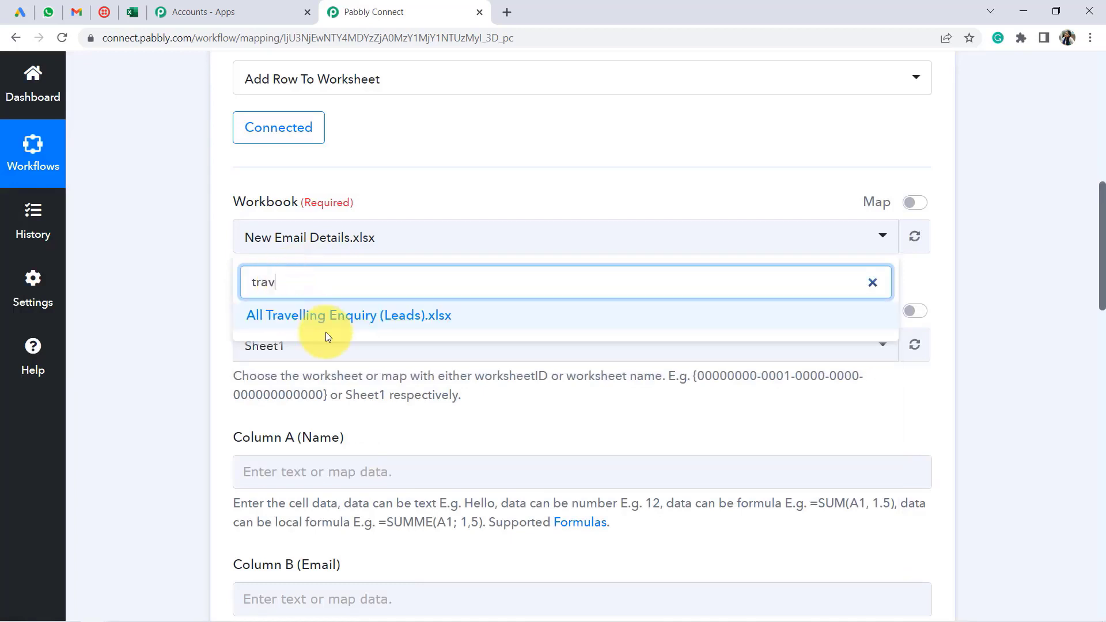
click(310, 320)
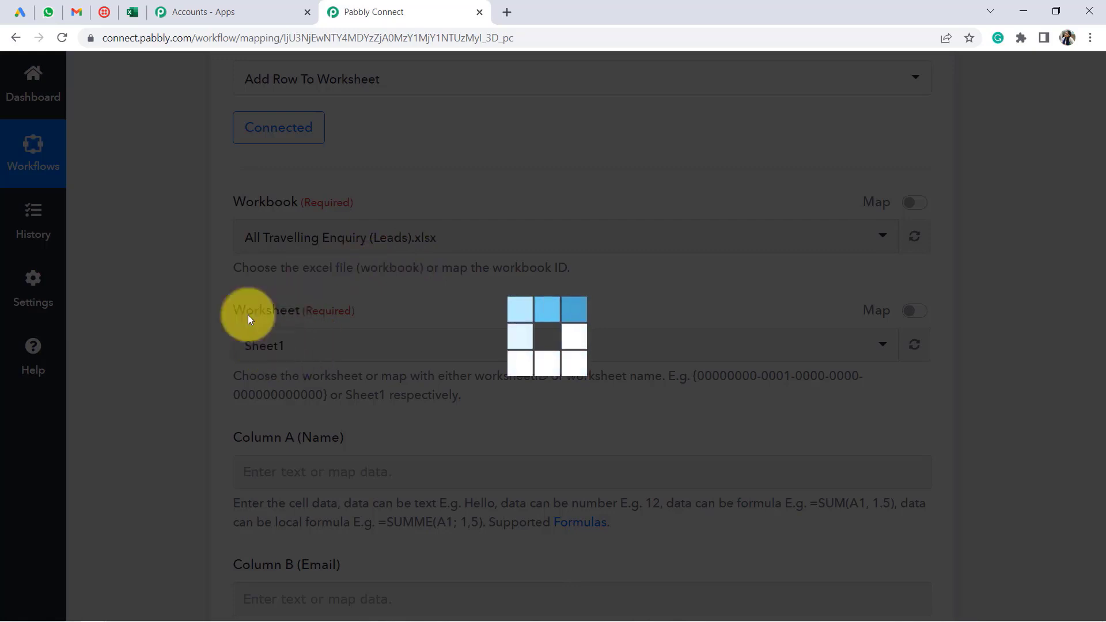
Compare the Column A–D fields with the sheet's Name, Email, Phone Number and City headers
click(130, 11)
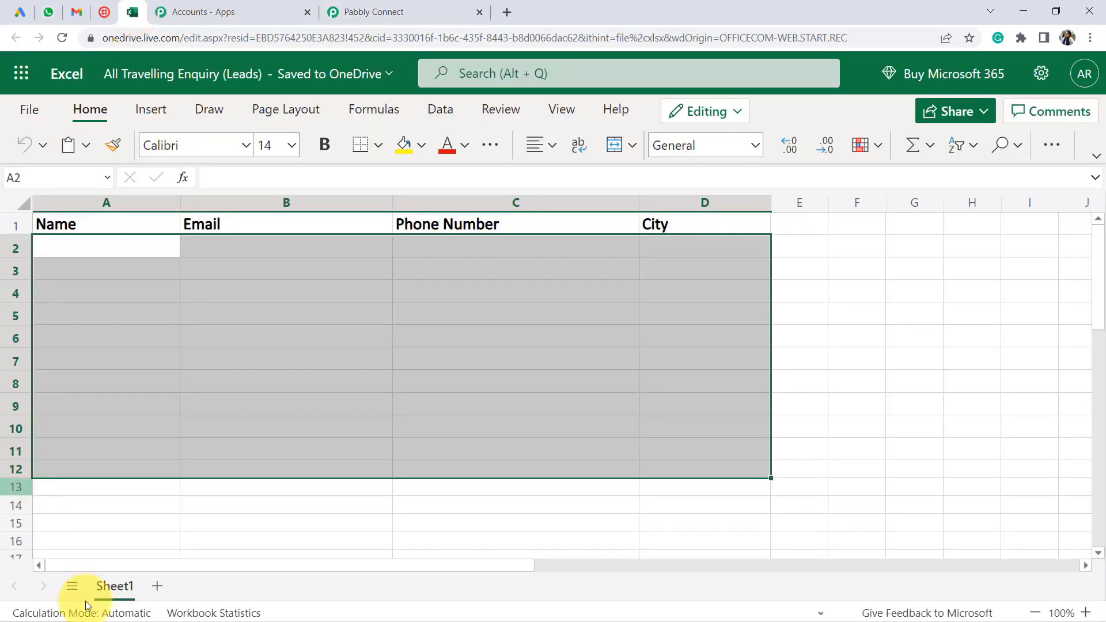
click(369, 11)
scroll(358, 292, down, 2)
scroll(360, 294, down, 1)
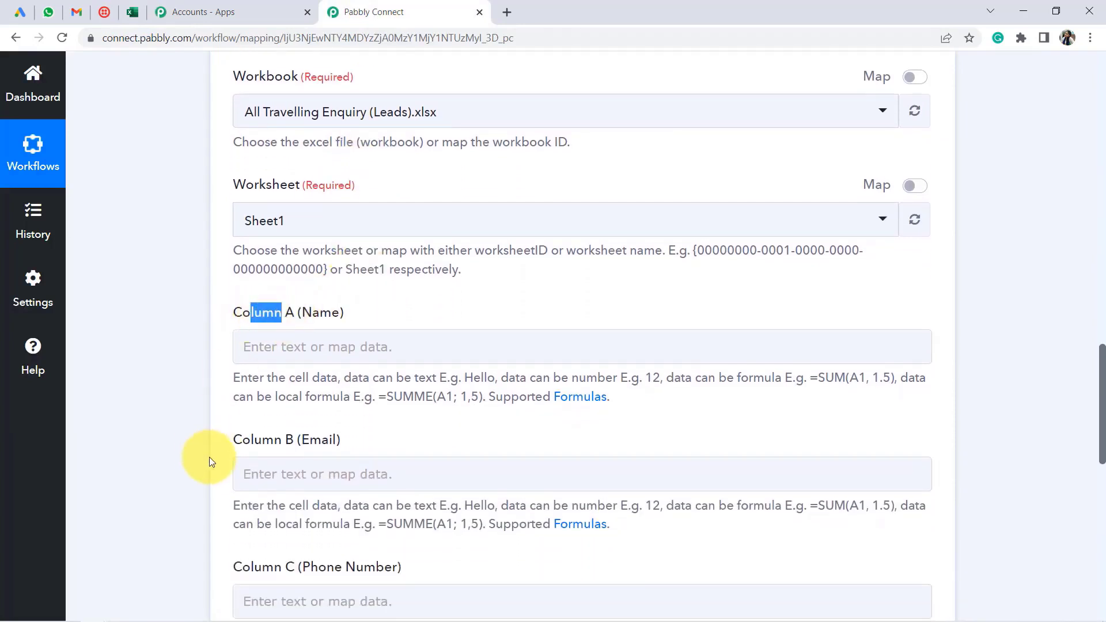
drag(396, 439, 419, 430)
scroll(419, 429, down, 5)
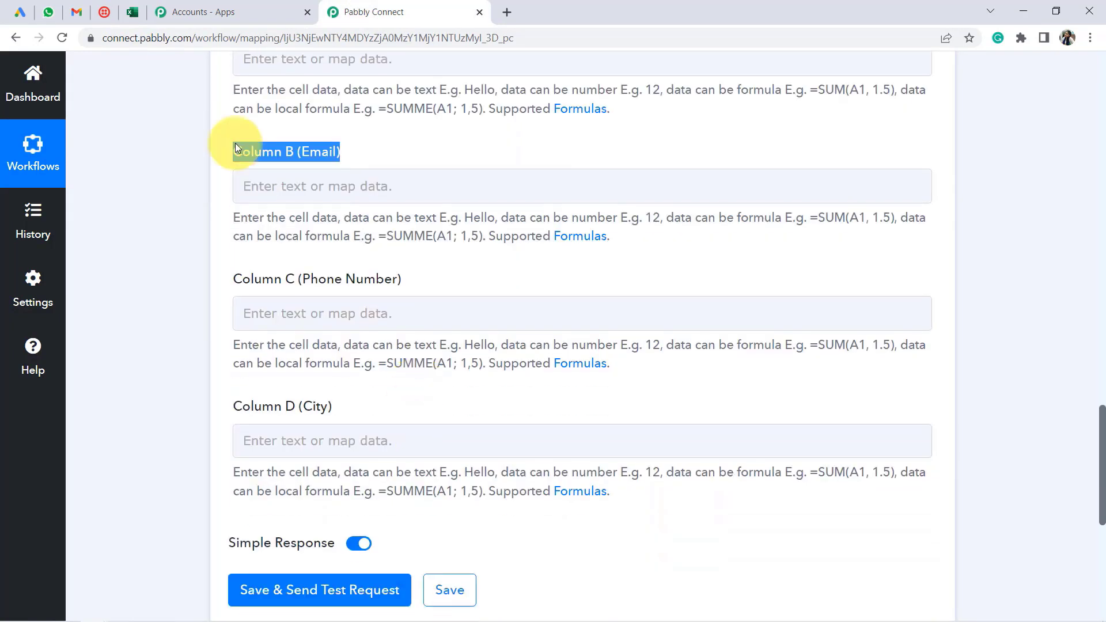
click(132, 12)
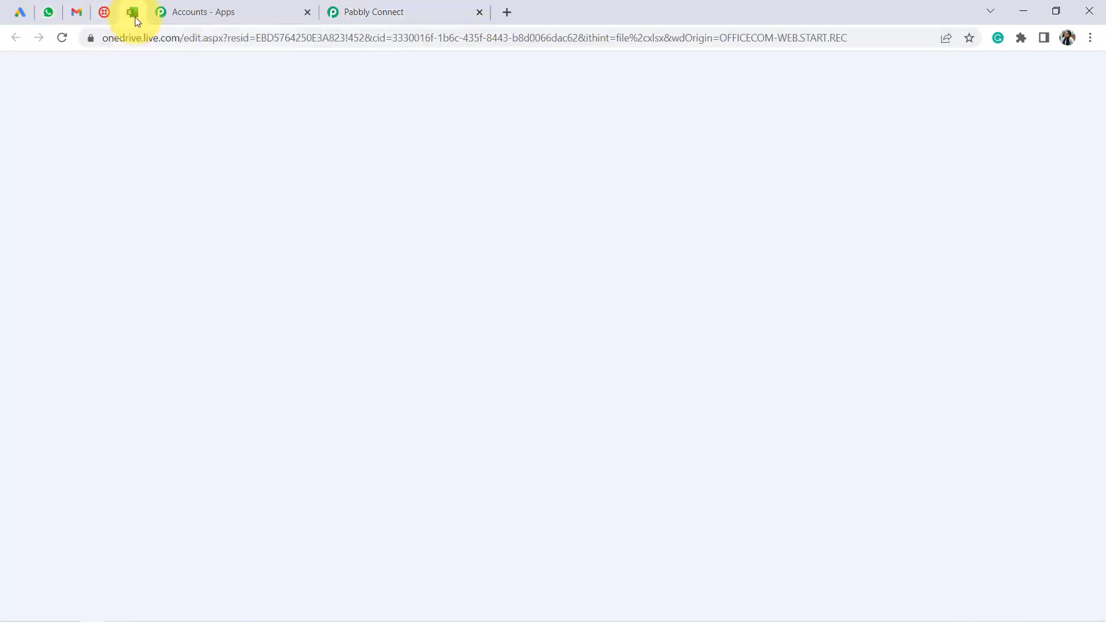
click(340, 269)
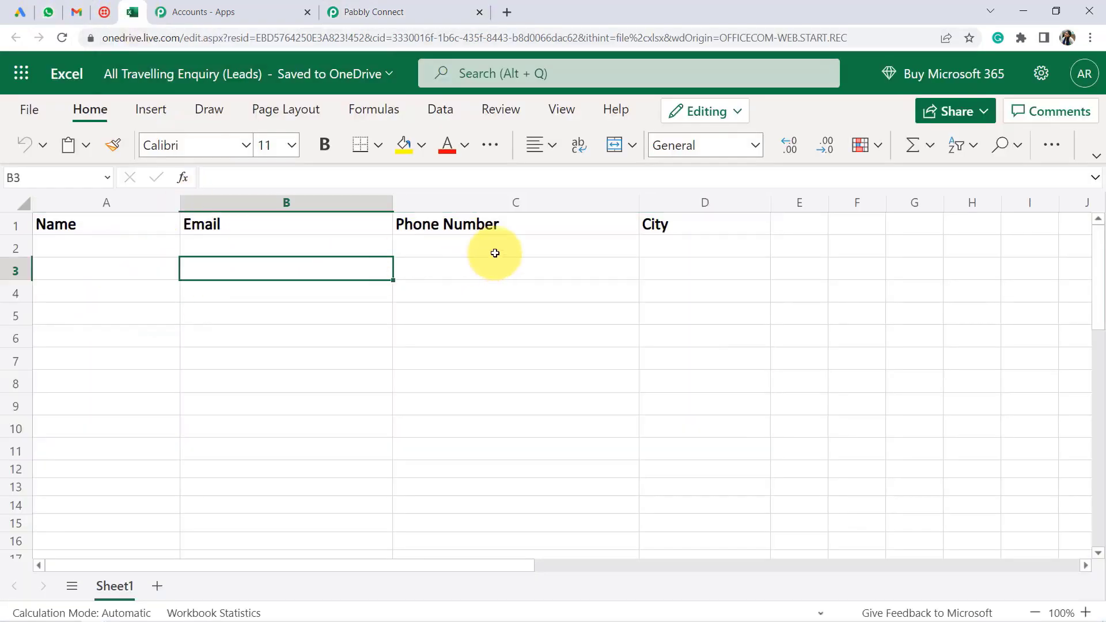
click(493, 252)
click(735, 251)
click(367, 7)
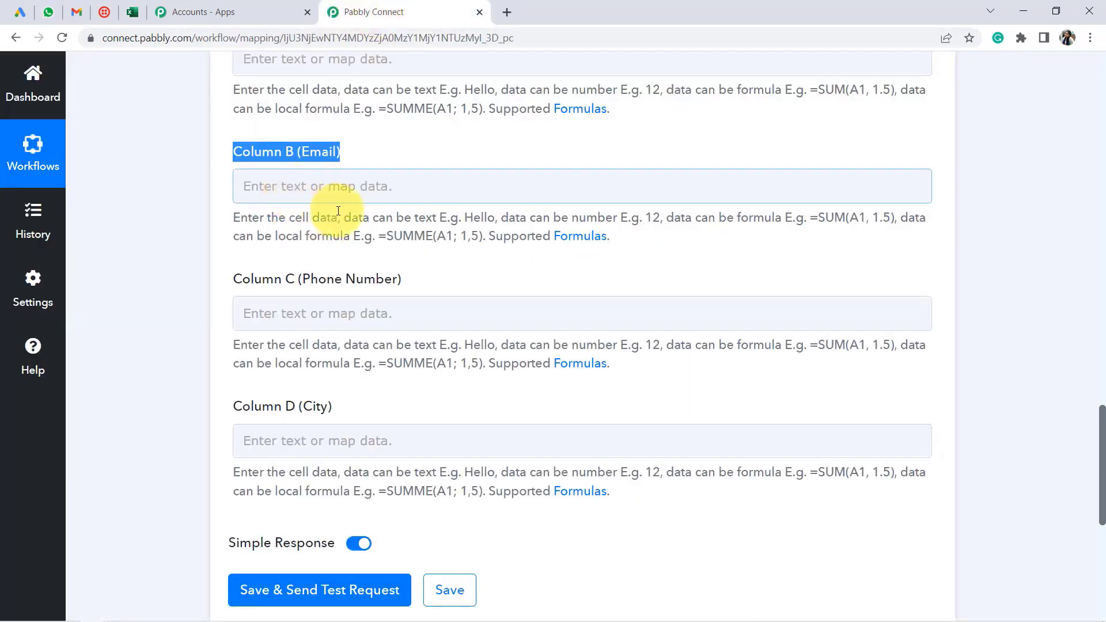
Recheck the sheet's empty rows, then scroll back up to the trigger's Response Received data
scroll(345, 219, up, 8)
scroll(311, 282, down, 3)
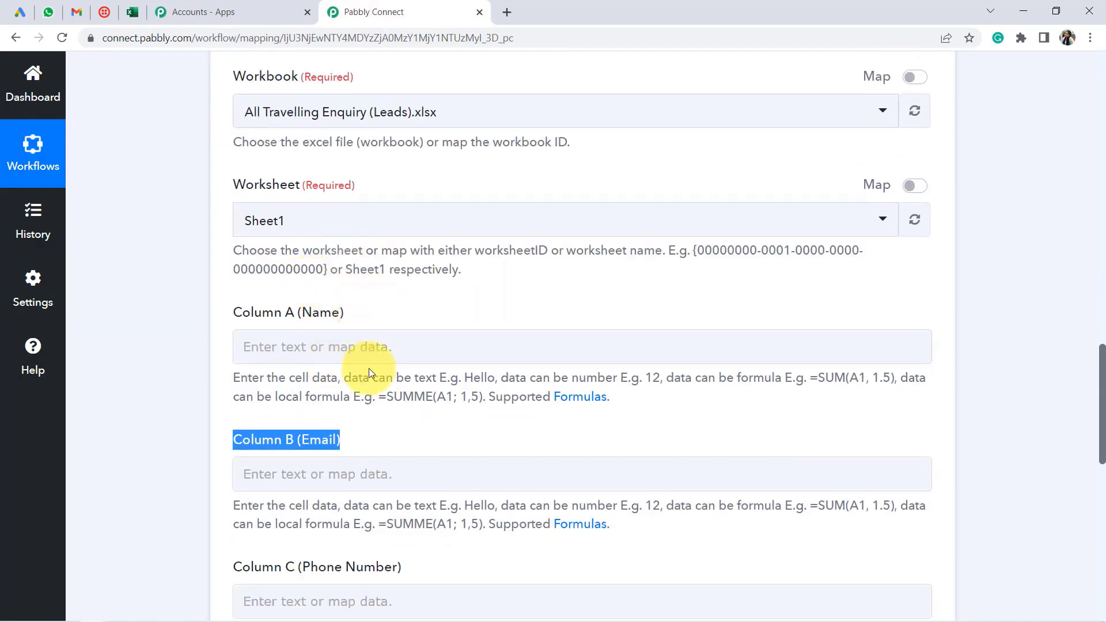
scroll(369, 369, down, 5)
scroll(403, 334, up, 1)
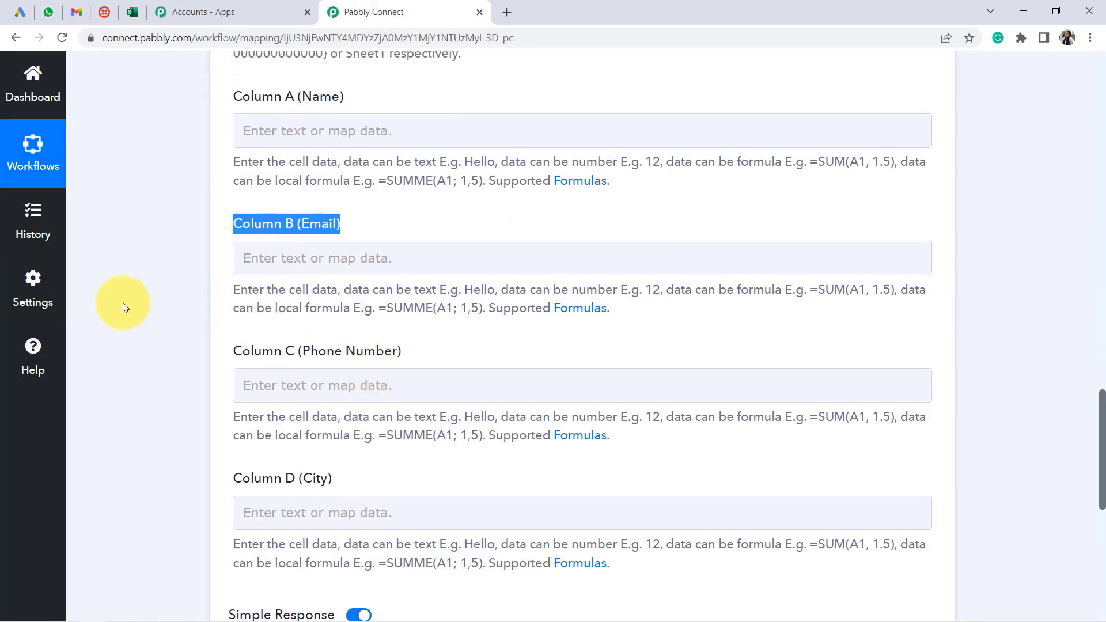
click(141, 8)
click(339, 427)
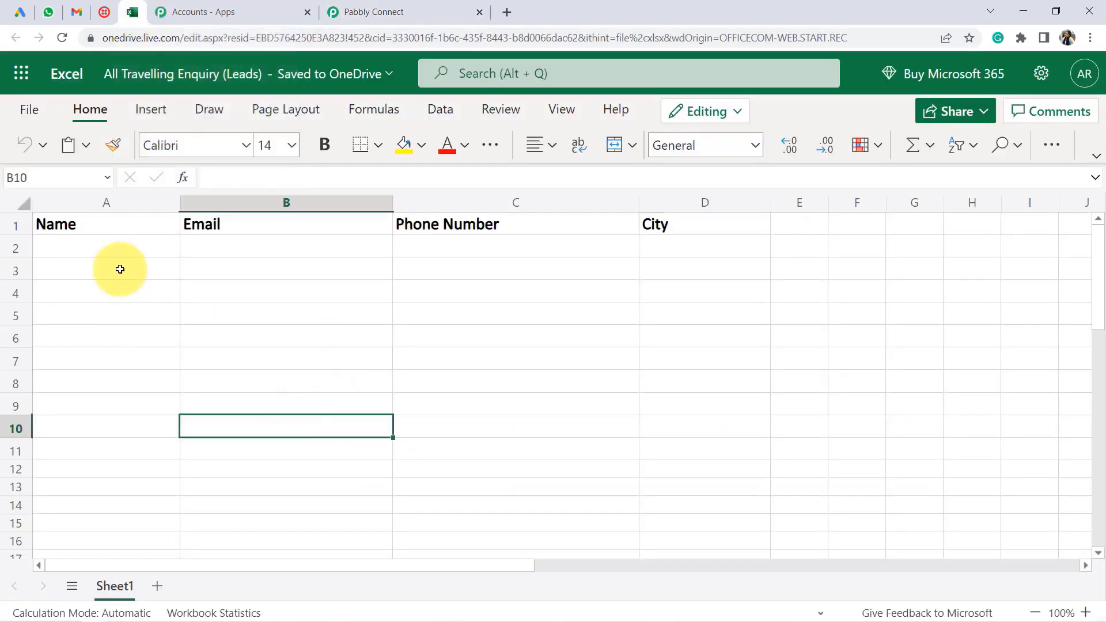
drag(128, 248, 611, 490)
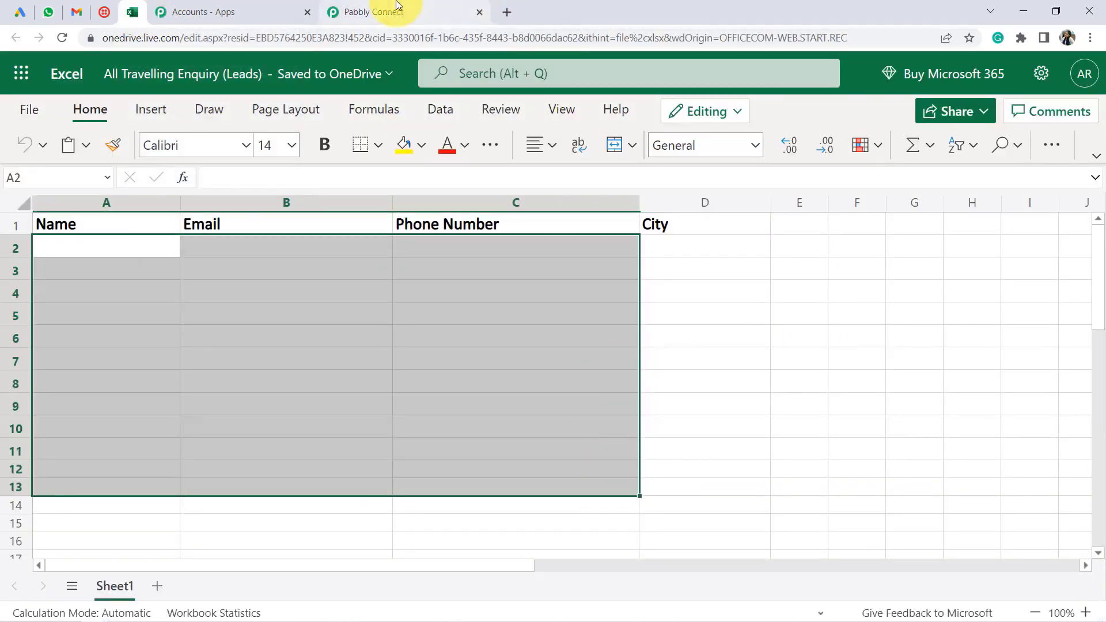
click(397, 6)
scroll(681, 346, up, 10)
scroll(716, 321, up, 6)
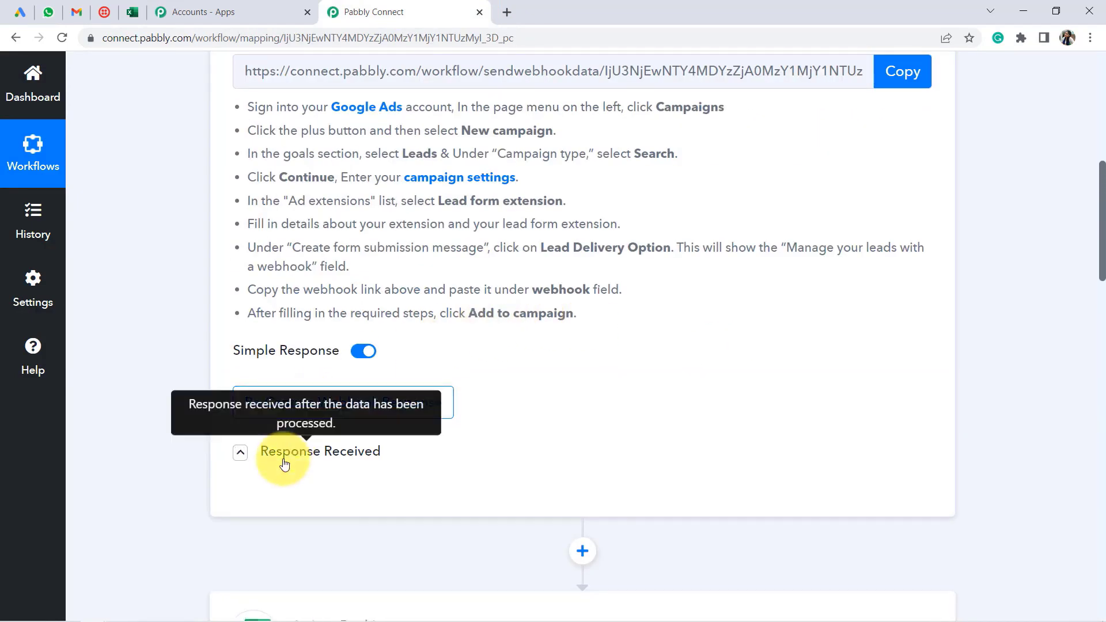
Map the lead's full name from Google Lead Form: New Lead into Column A
click(284, 464)
scroll(722, 273, down, 3)
scroll(713, 264, down, 3)
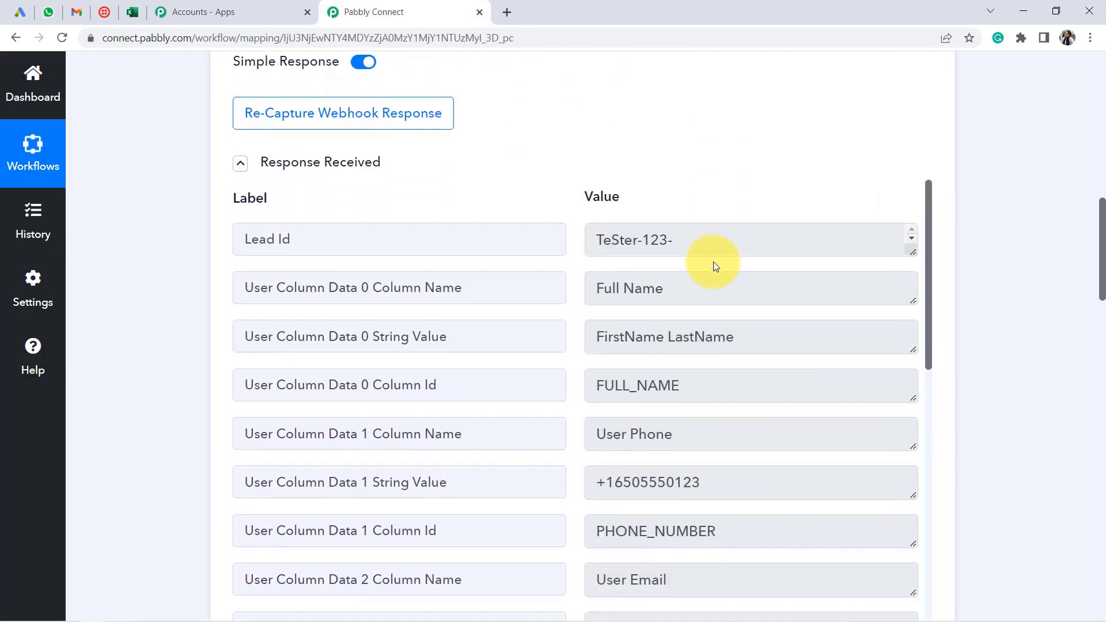
scroll(713, 262, down, 1)
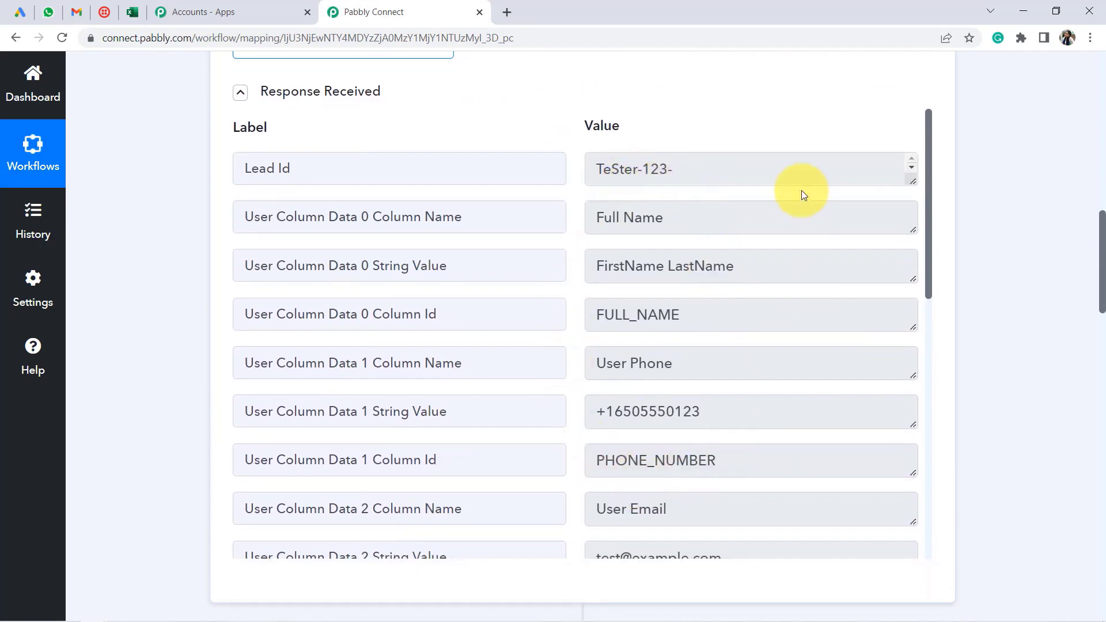
scroll(141, 432, down, 11)
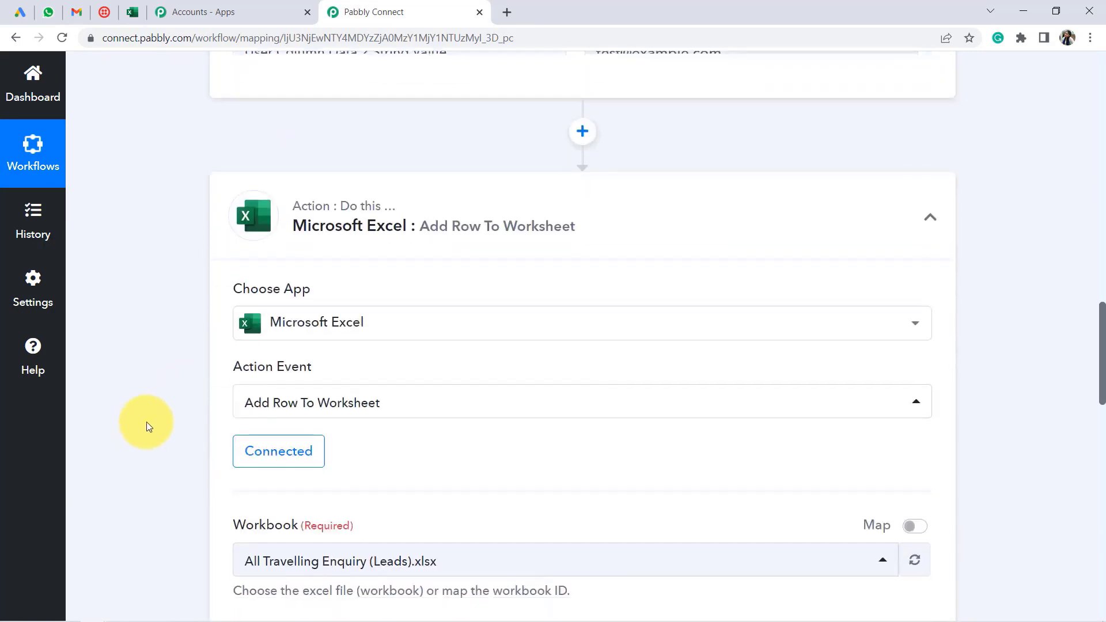
scroll(176, 382, down, 7)
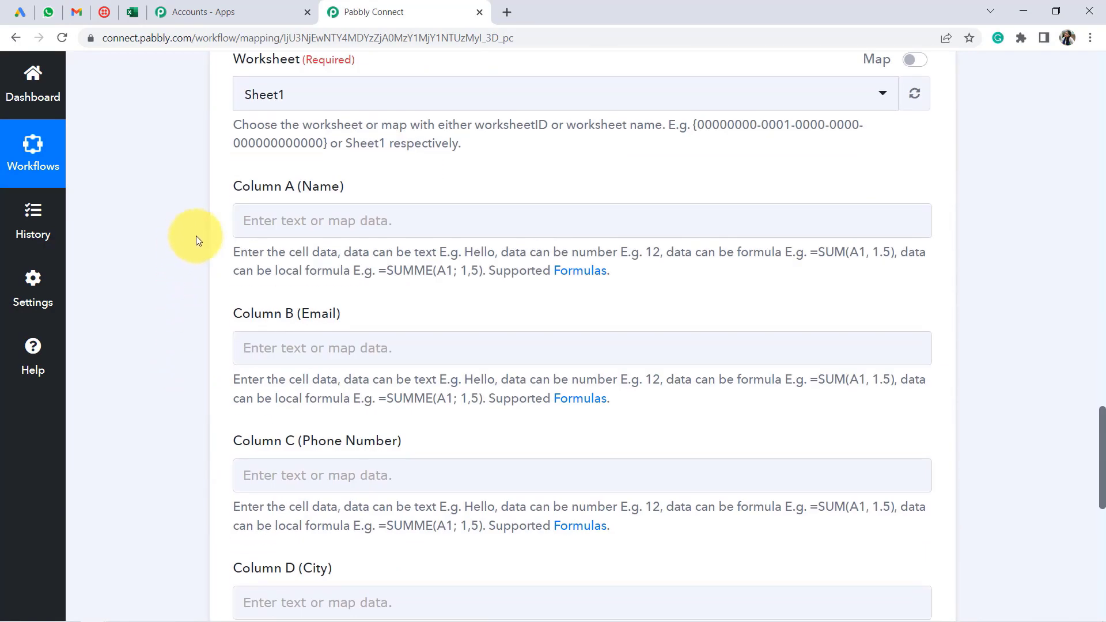
click(273, 223)
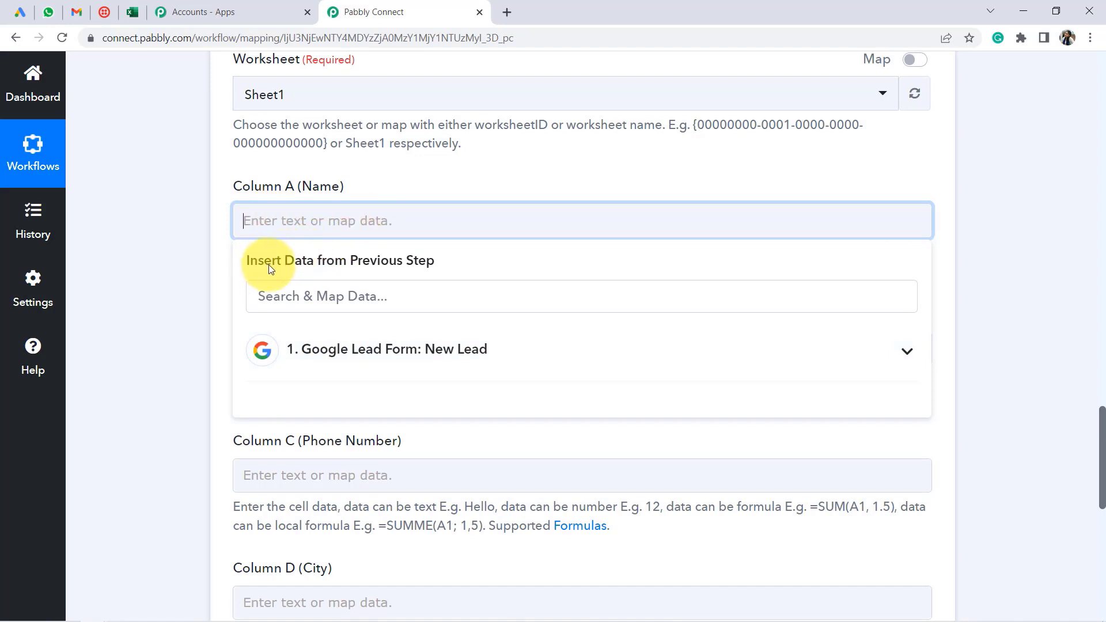
click(374, 345)
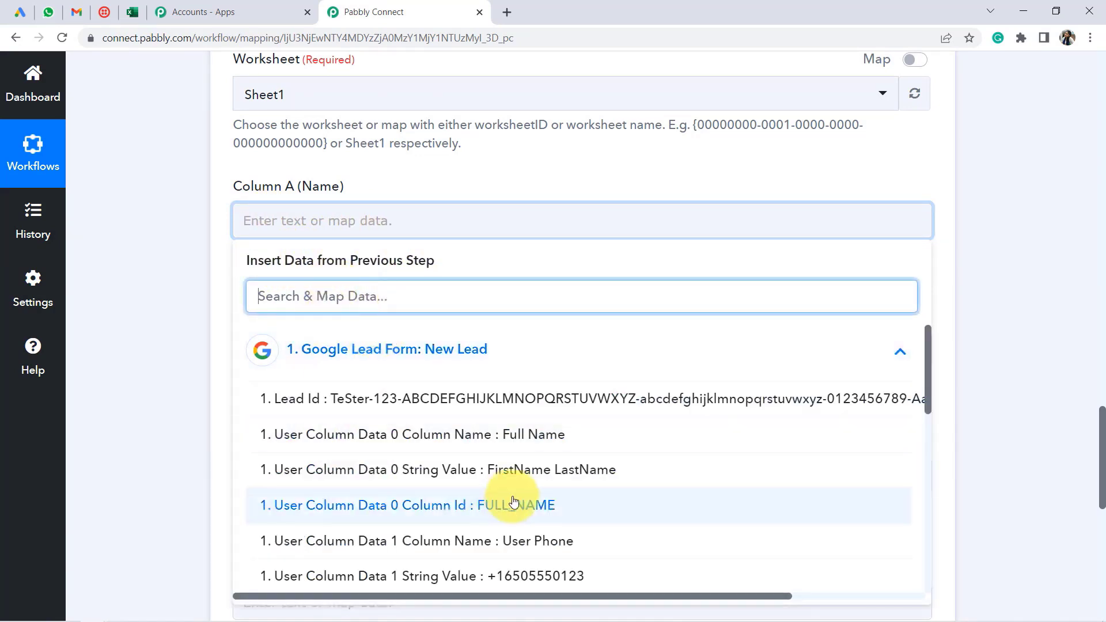
click(547, 472)
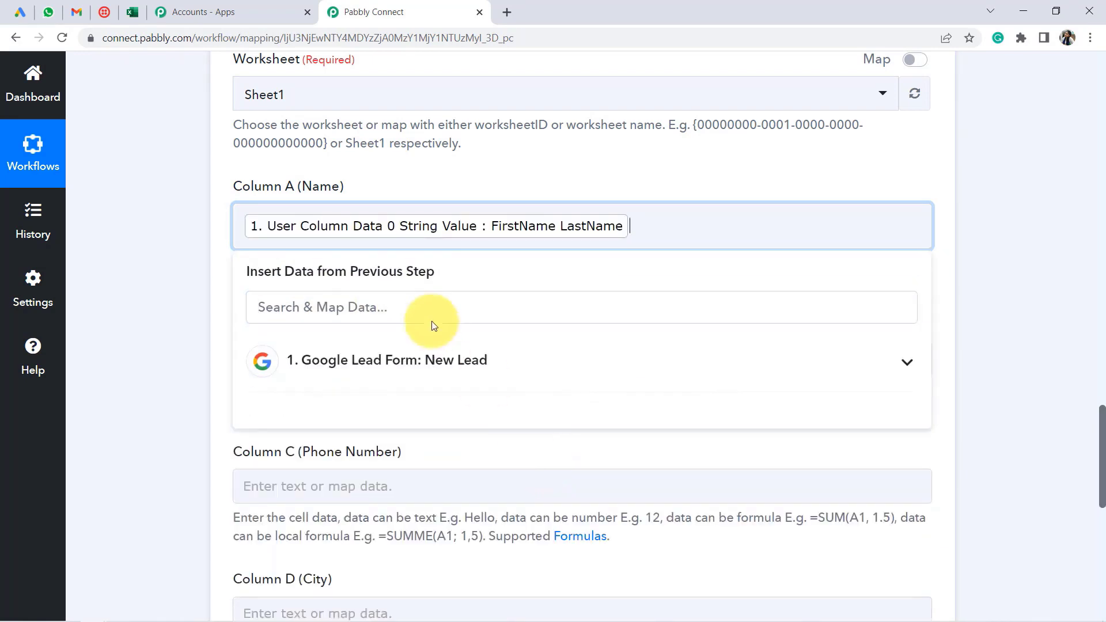
click(179, 279)
scroll(179, 271, down, 5)
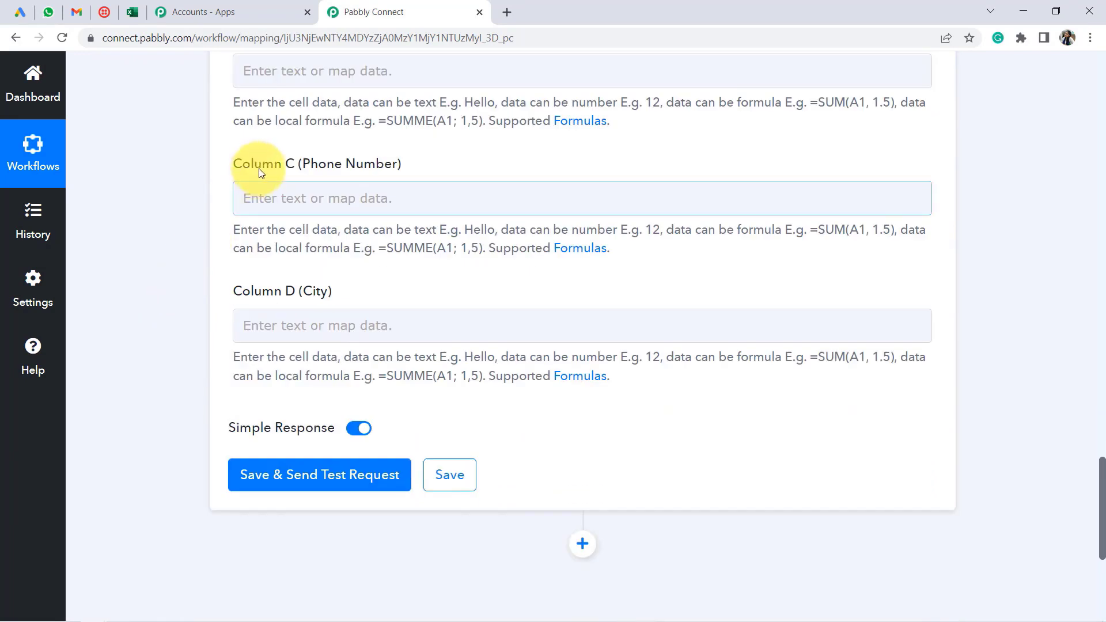
scroll(276, 175, up, 1)
Map the lead's email into Column B and phone number into Column C
click(307, 139)
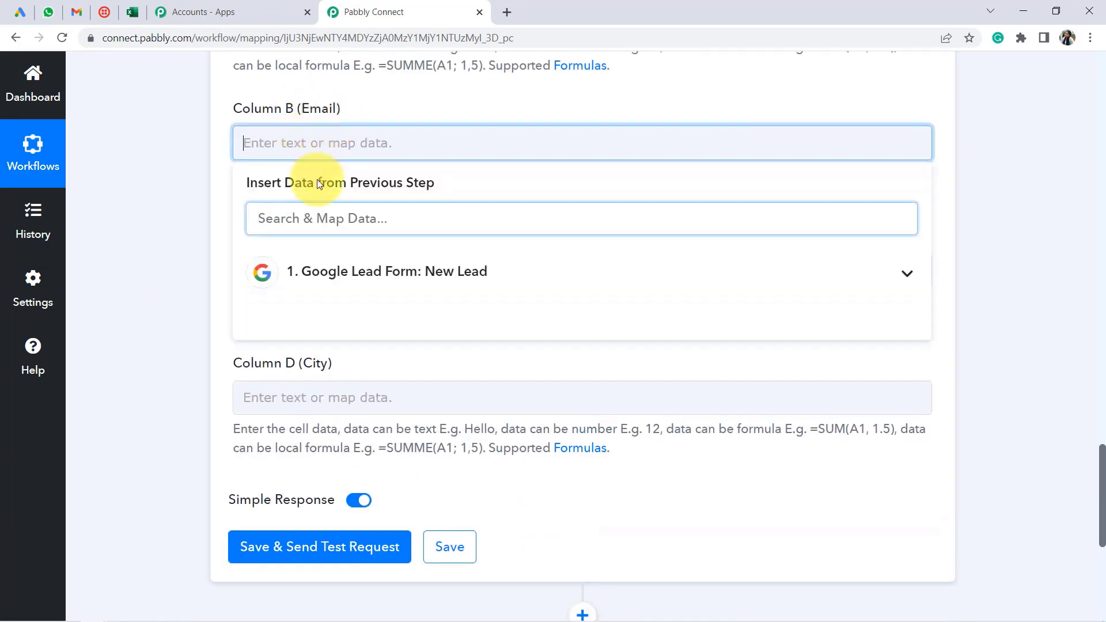
click(308, 269)
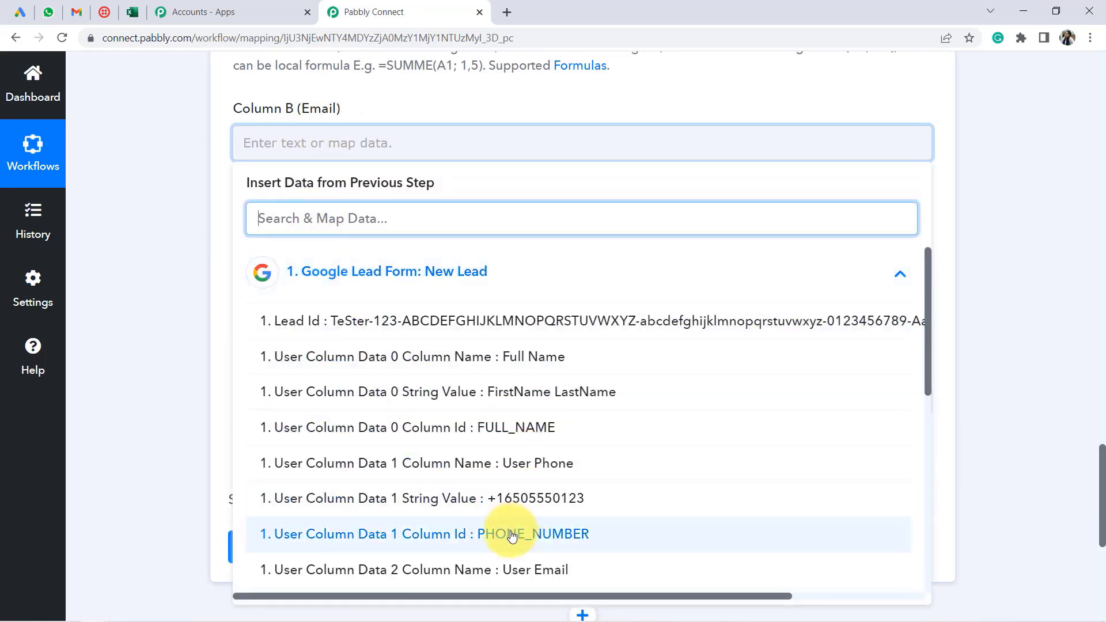
scroll(506, 476, down, 3)
click(508, 405)
click(178, 315)
scroll(179, 259, down, 2)
click(309, 202)
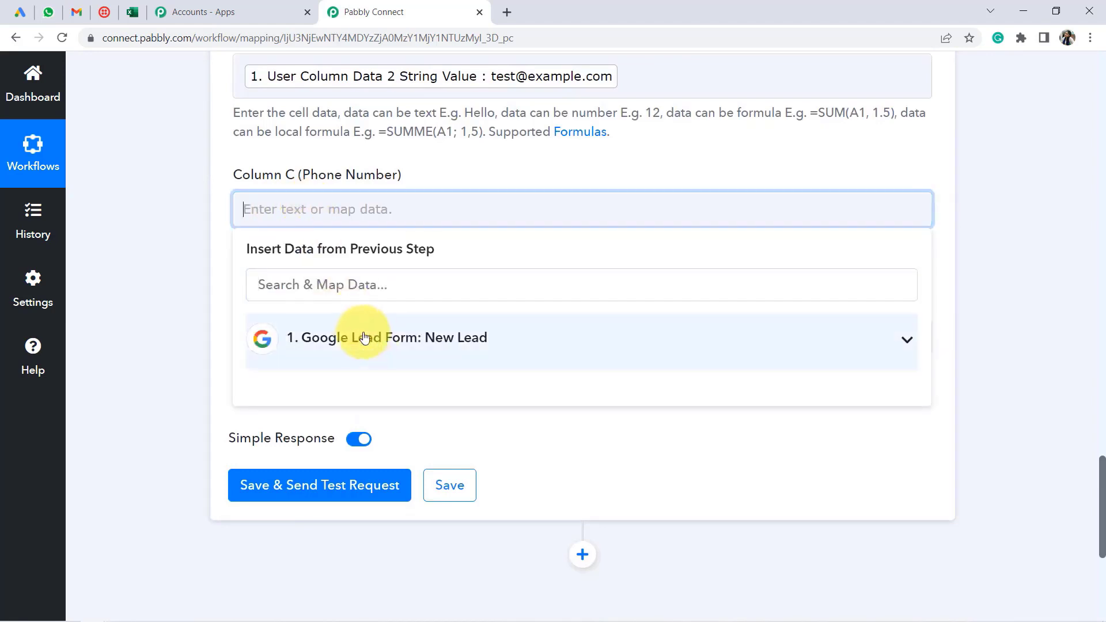
click(352, 334)
click(543, 567)
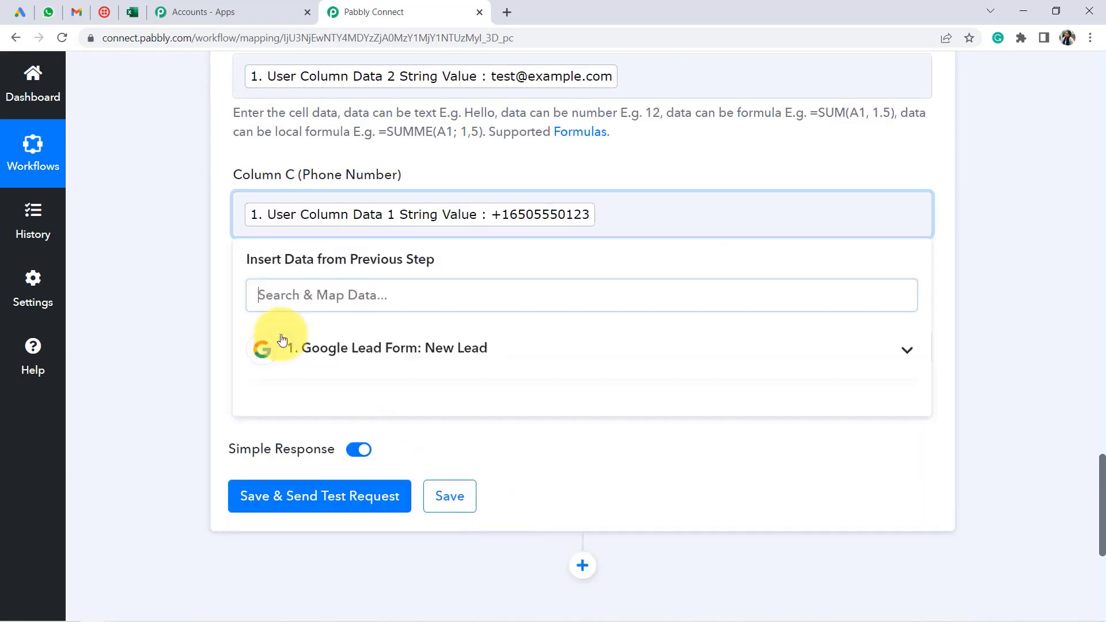
click(198, 298)
scroll(265, 286, down, 1)
Map the city (Mountain View) into Column D and send a test row with Save & Send Test Request
click(268, 288)
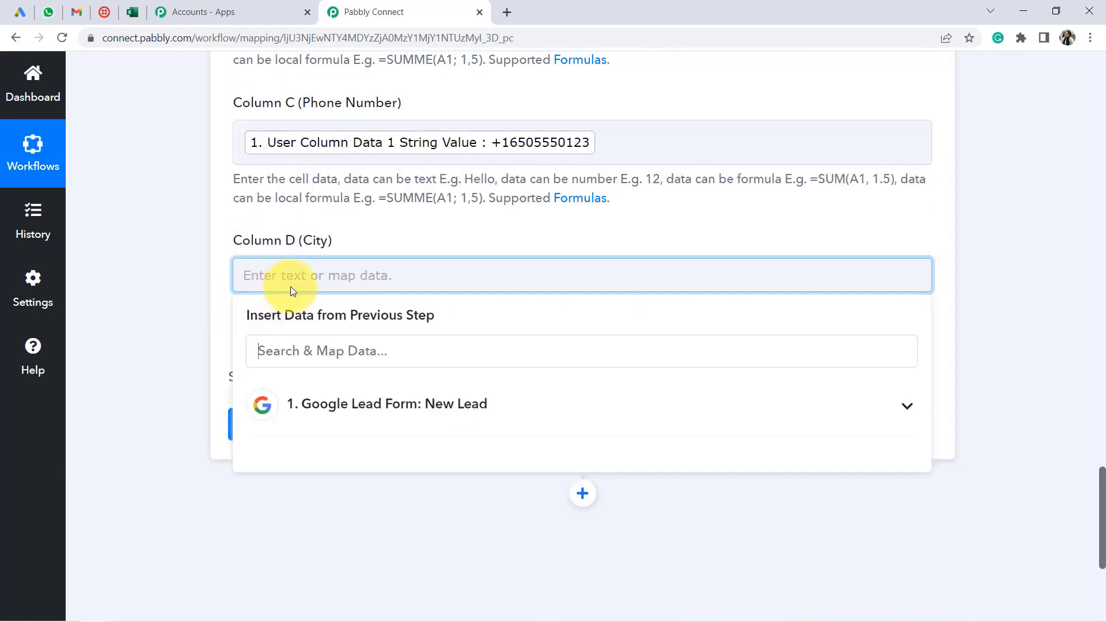
click(460, 403)
scroll(587, 484, down, 5)
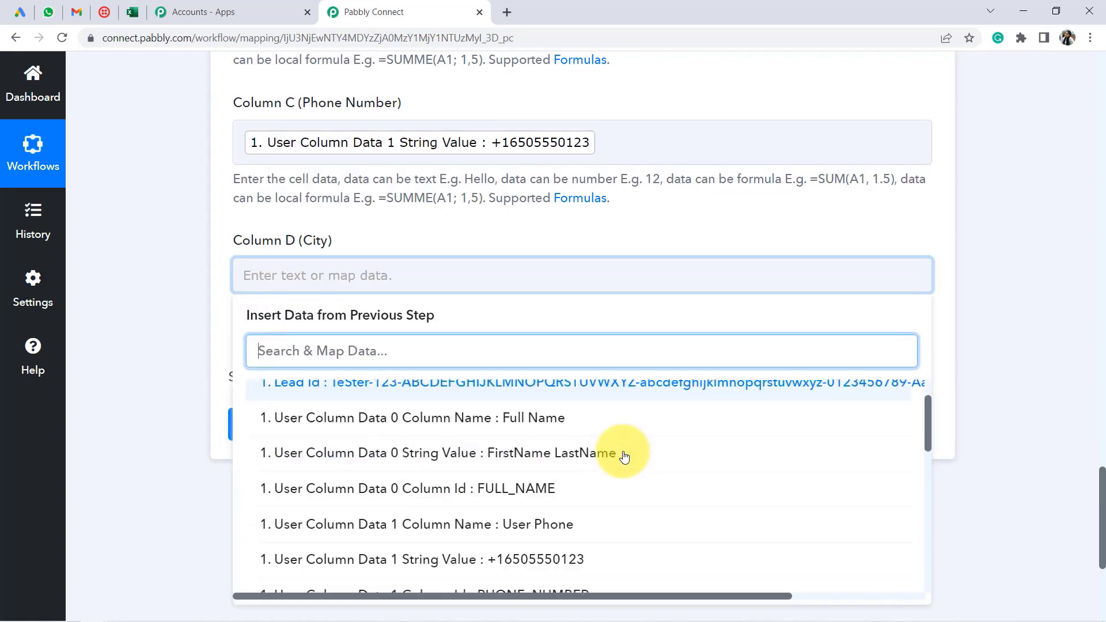
scroll(634, 452, down, 4)
click(569, 484)
click(203, 255)
scroll(178, 237, down, 2)
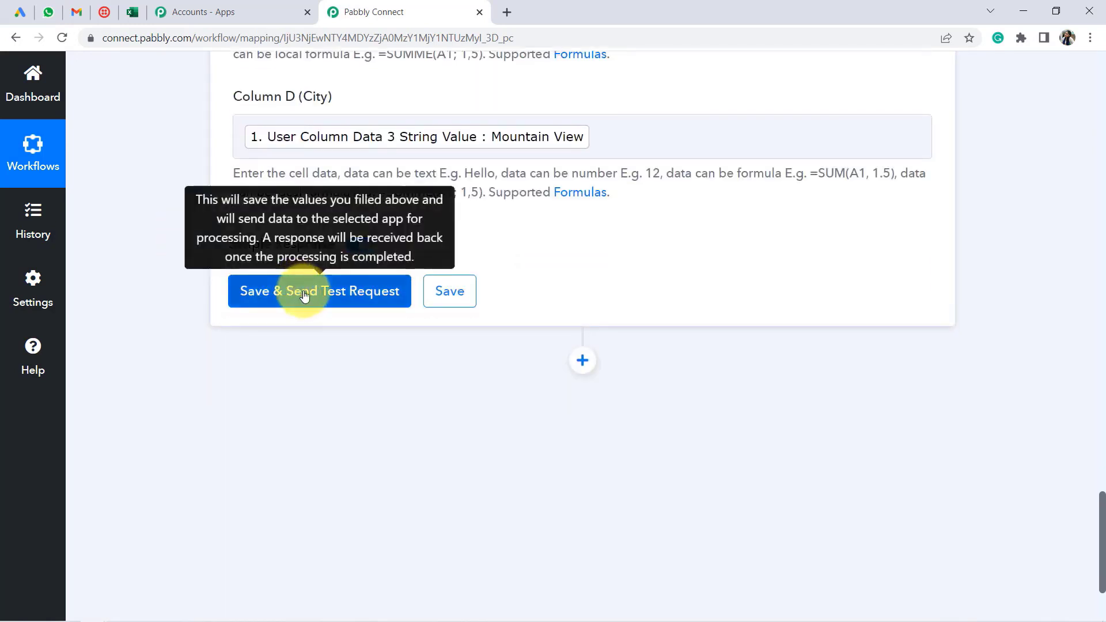
click(296, 292)
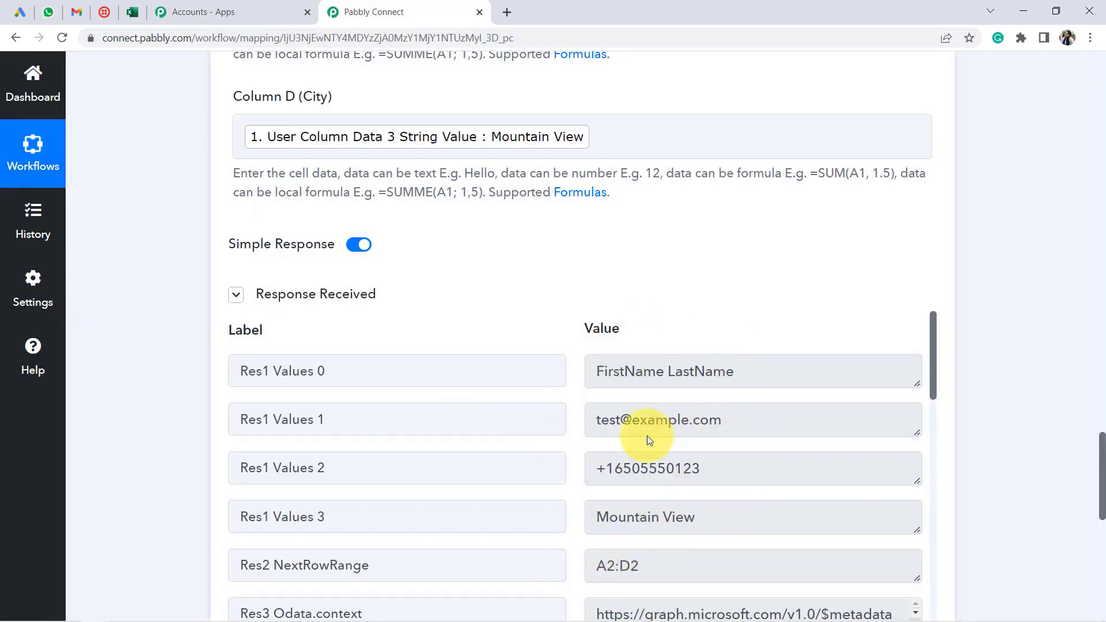
Reload the Excel workbook and confirm the test lead with Mountain View appears in row 2
click(134, 12)
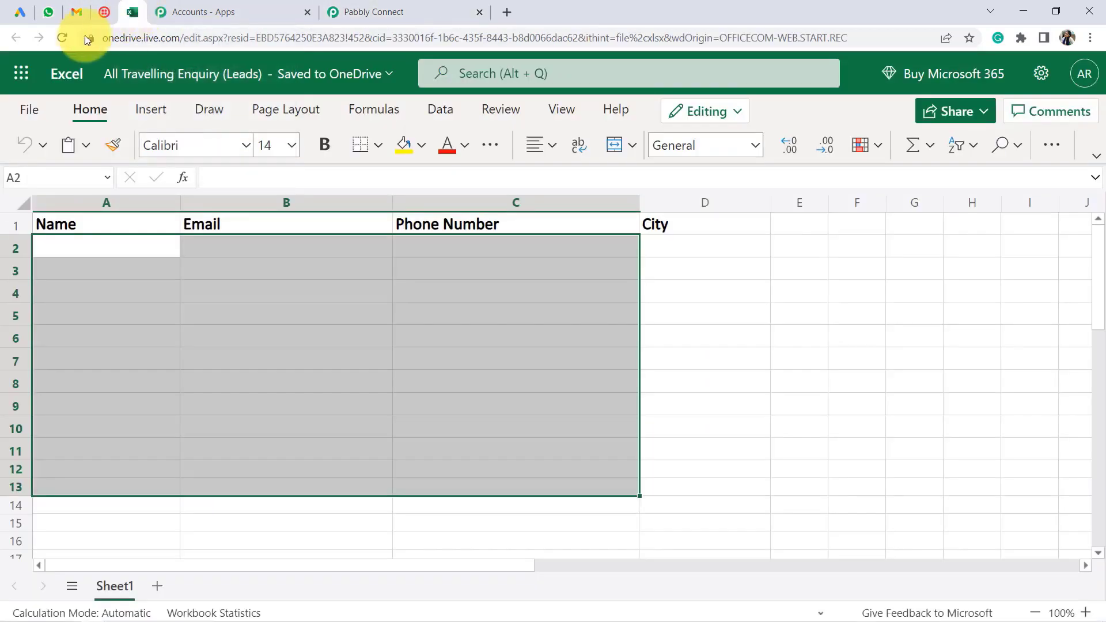
click(62, 37)
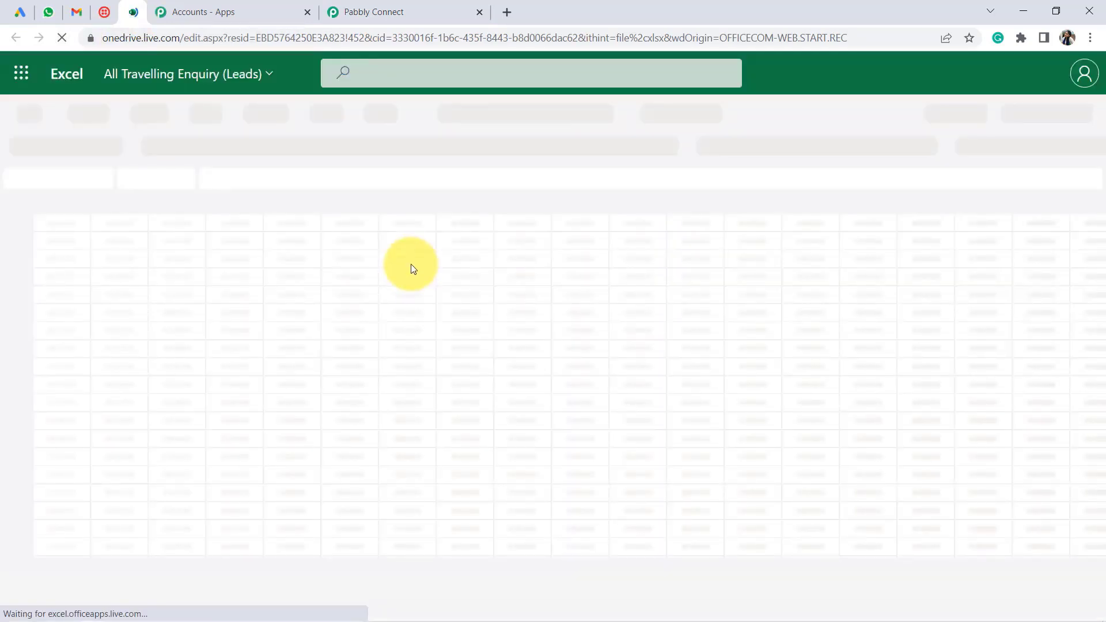
click(144, 336)
drag(144, 248, 718, 371)
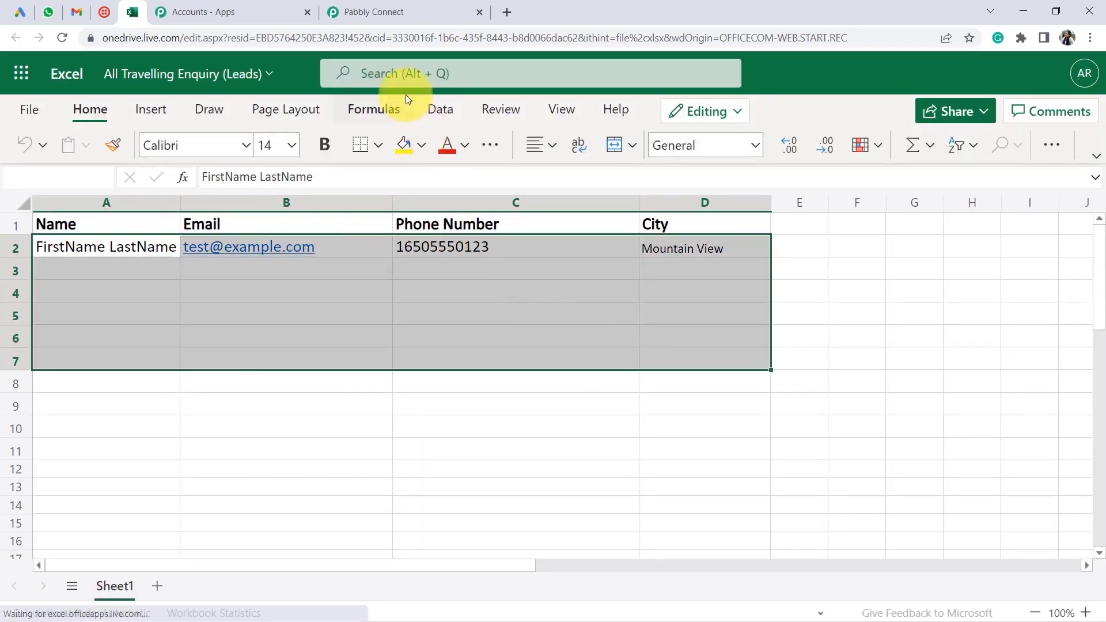
click(320, 300)
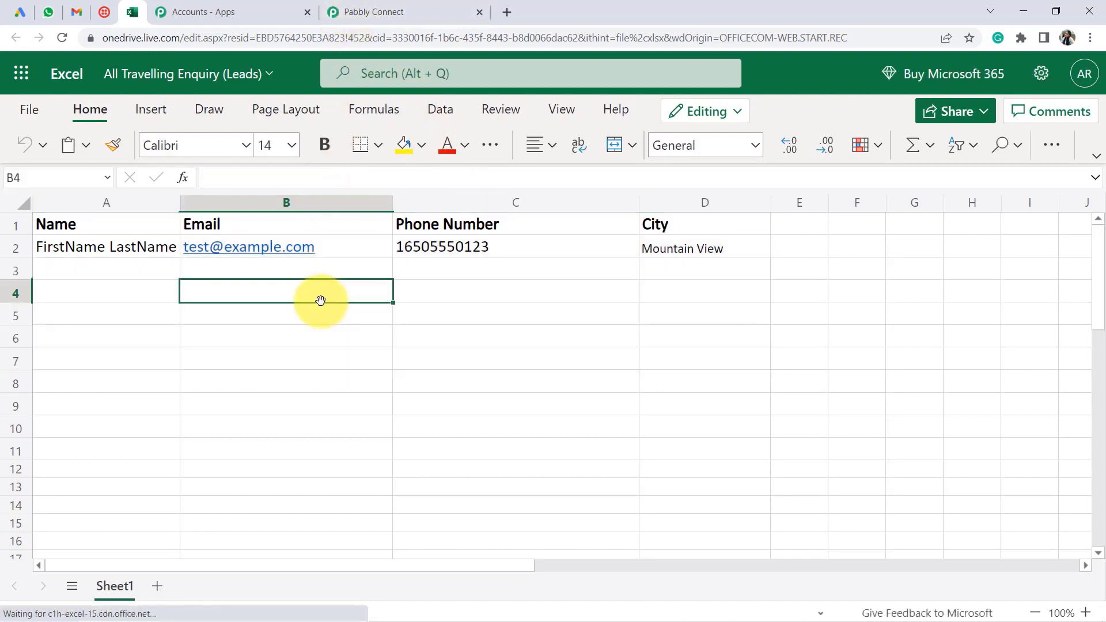
click(373, 12)
Collapse the Excel step and add a WhatsApp Cloud API action after it
scroll(484, 323, up, 15)
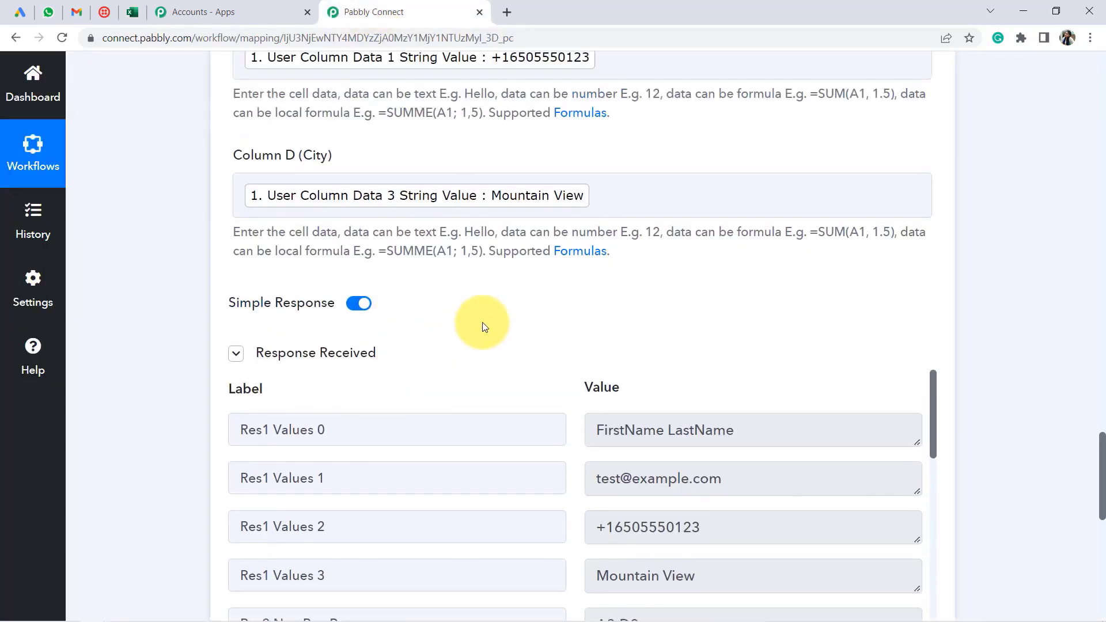
scroll(455, 277, up, 1)
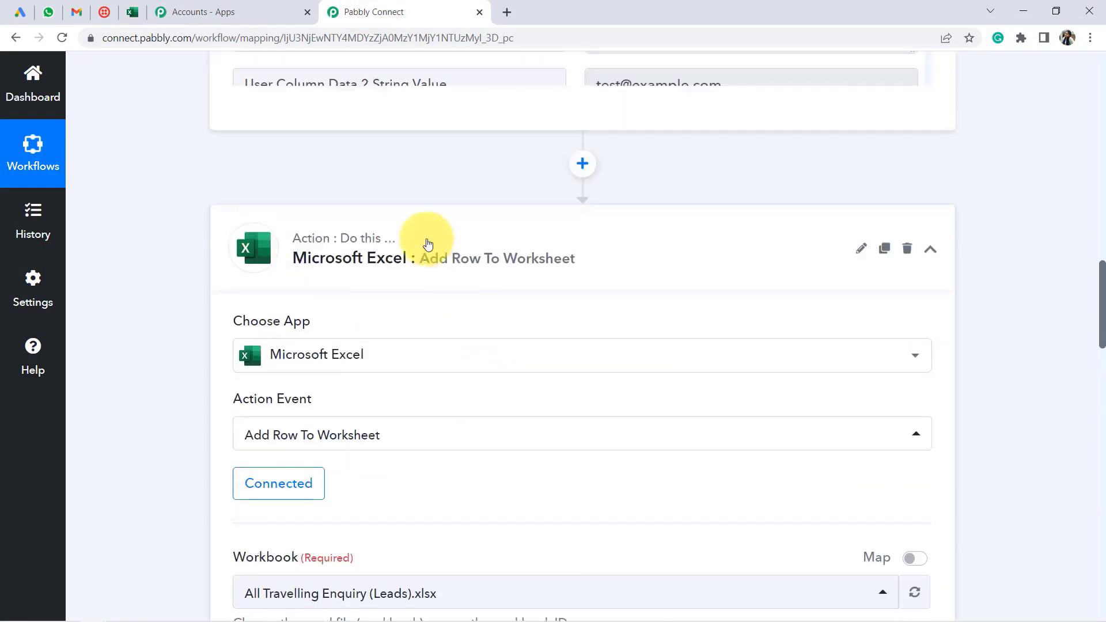
click(457, 279)
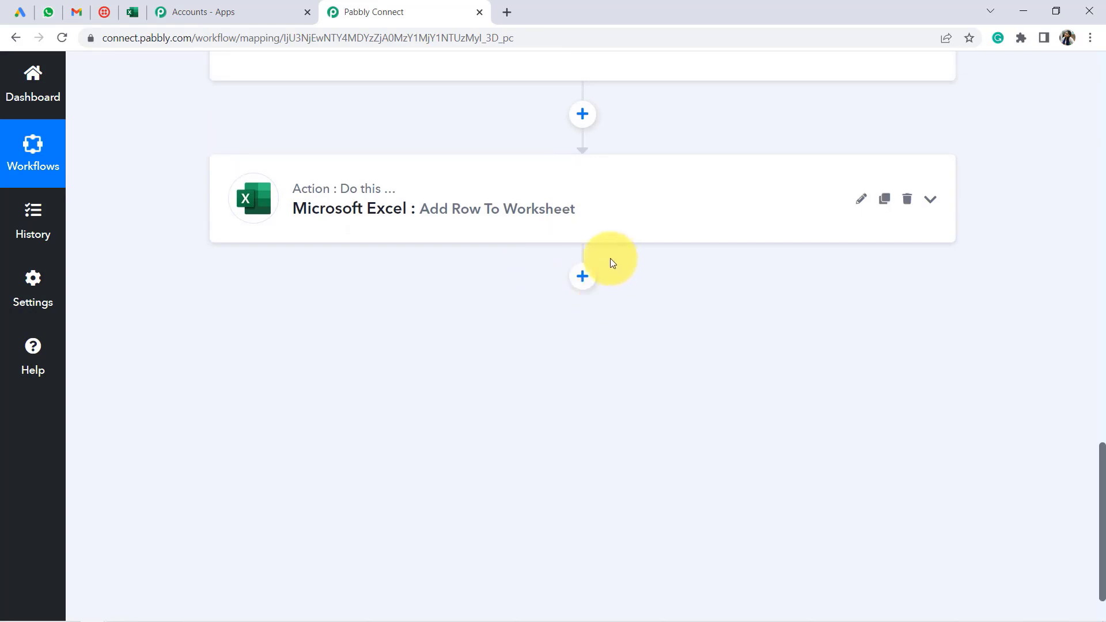
click(582, 275)
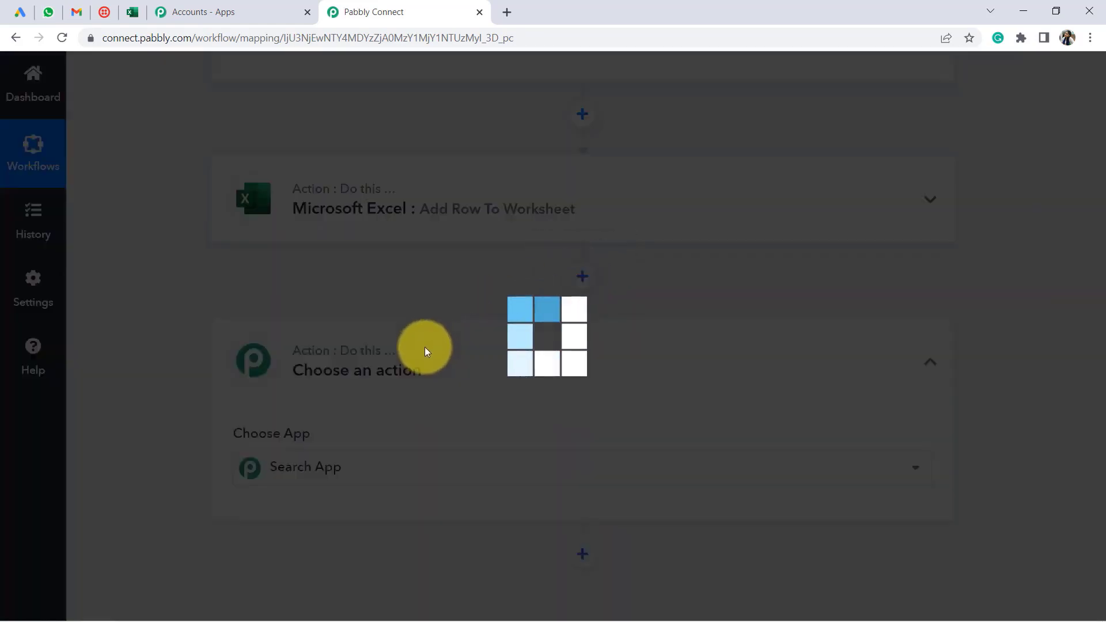
text(whats)
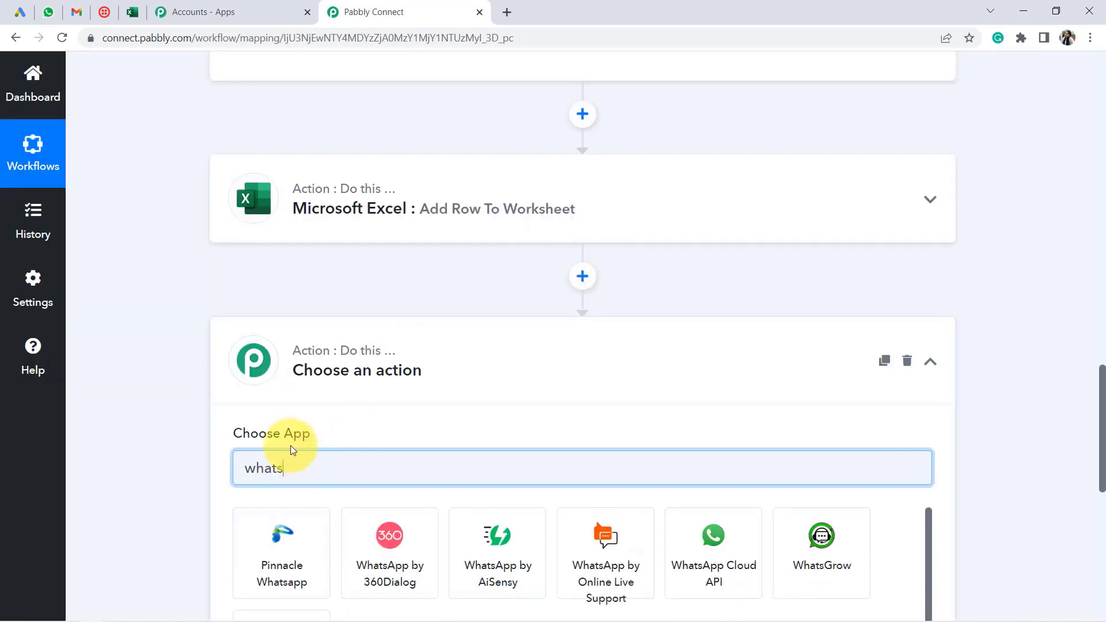
scroll(430, 289, down, 1)
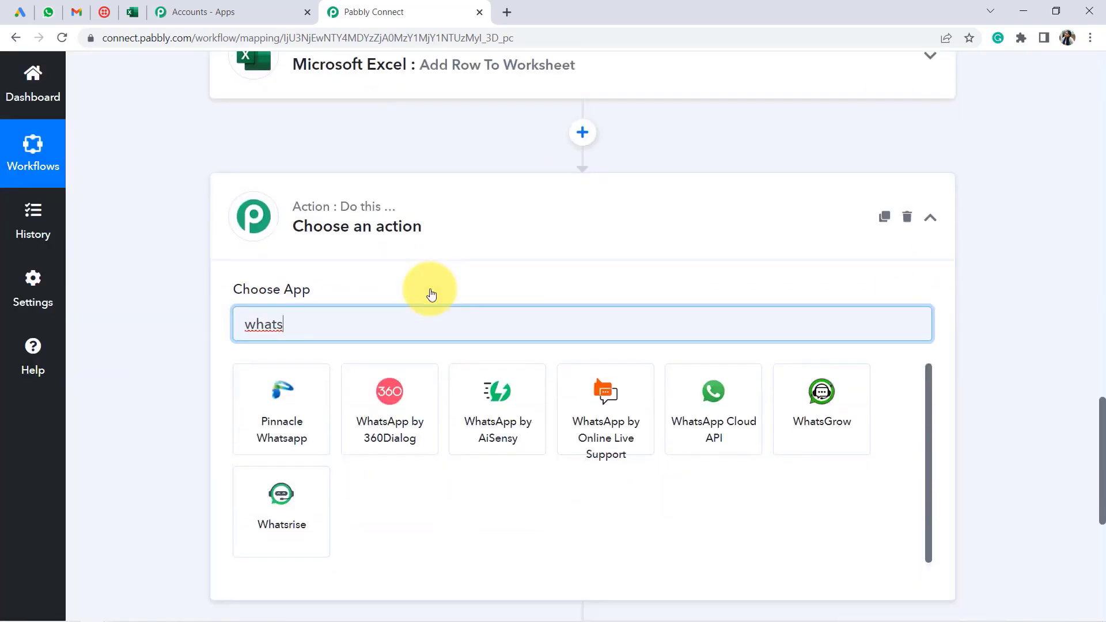
click(715, 429)
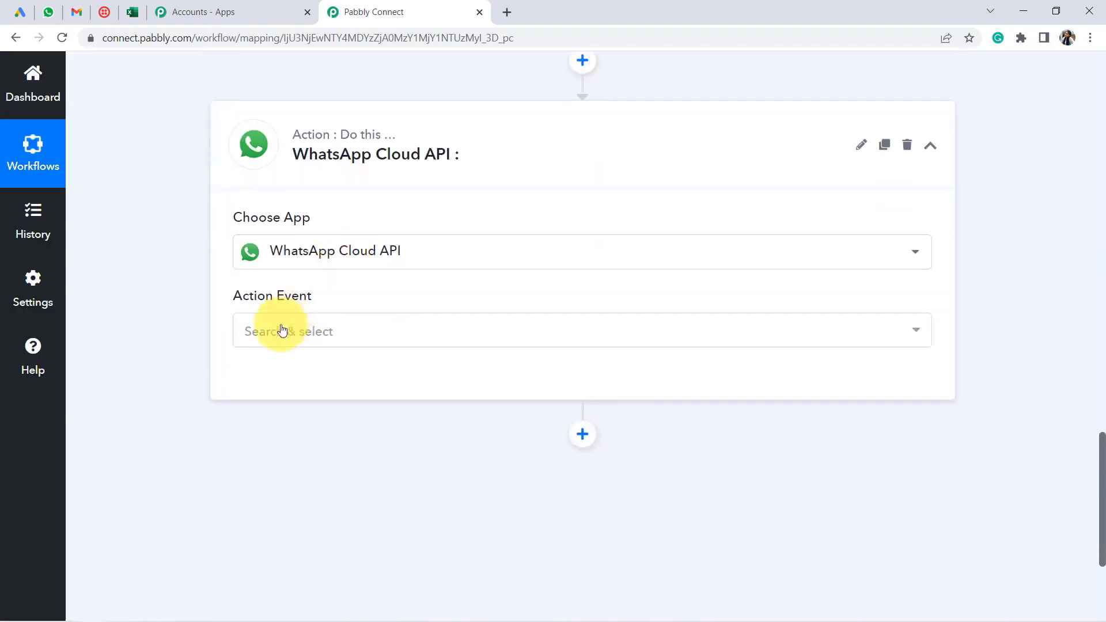
Choose the Send Template Message event and start adding a new account connection
click(268, 340)
click(282, 417)
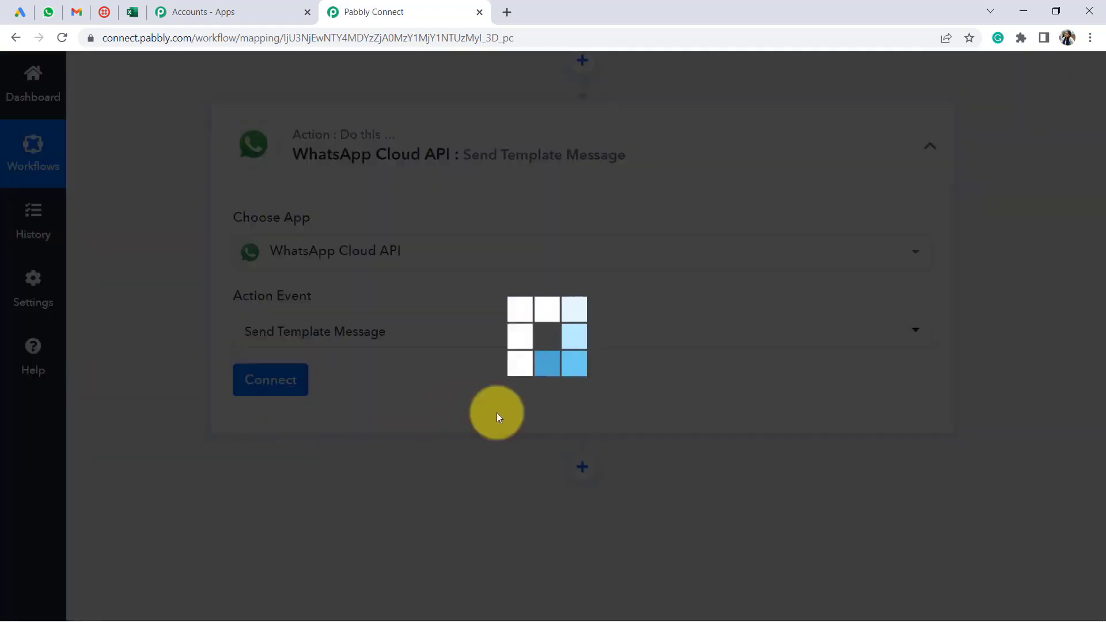
click(270, 381)
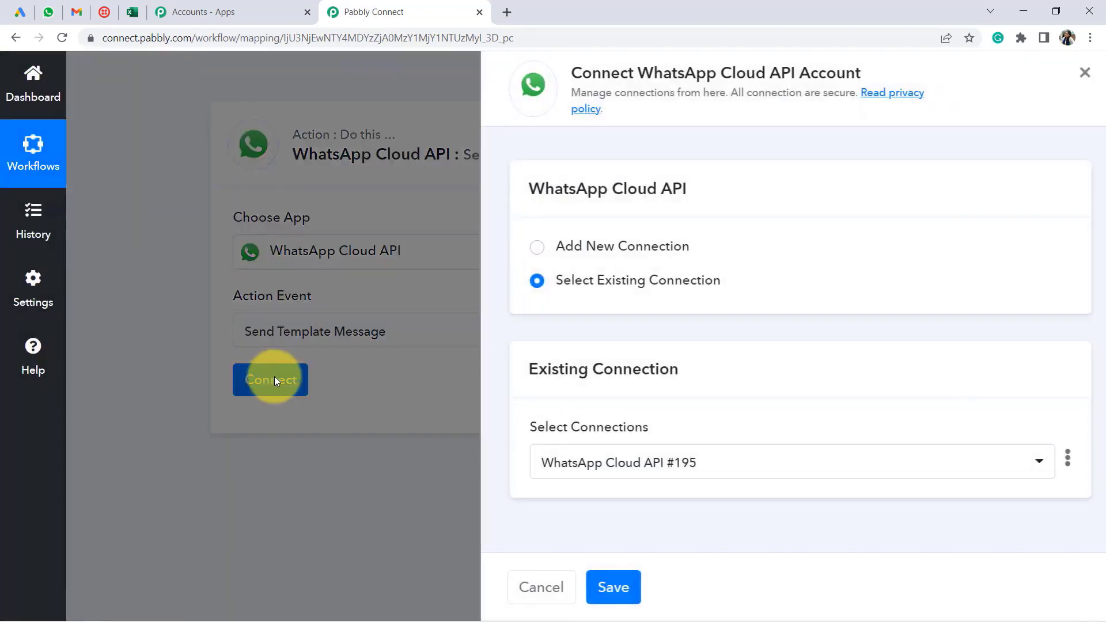
click(613, 245)
scroll(570, 301, down, 2)
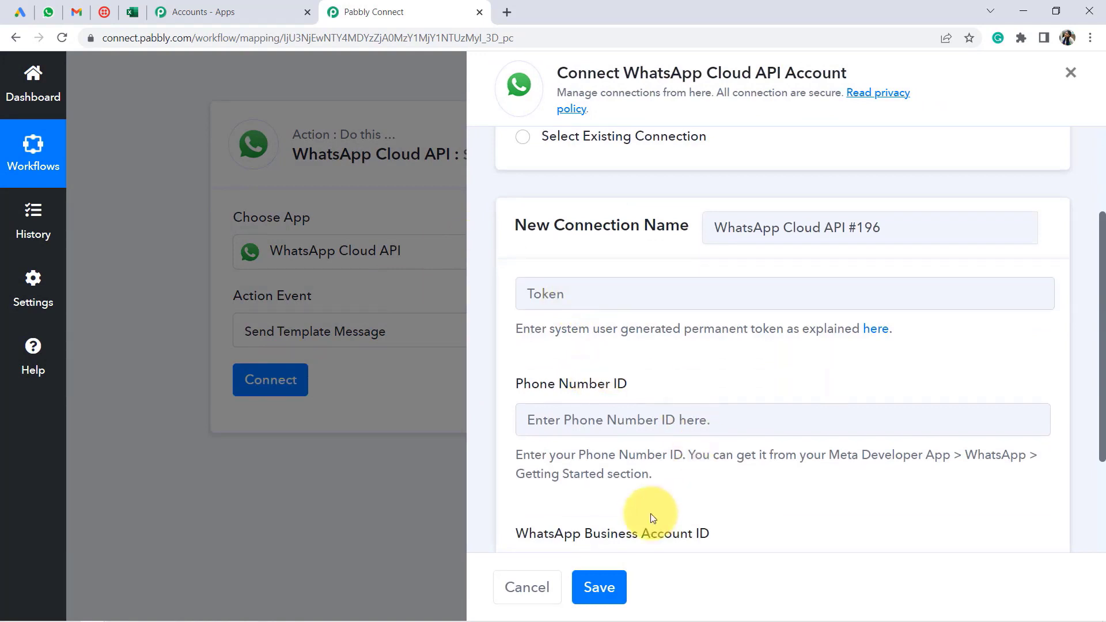
drag(640, 74, 858, 75)
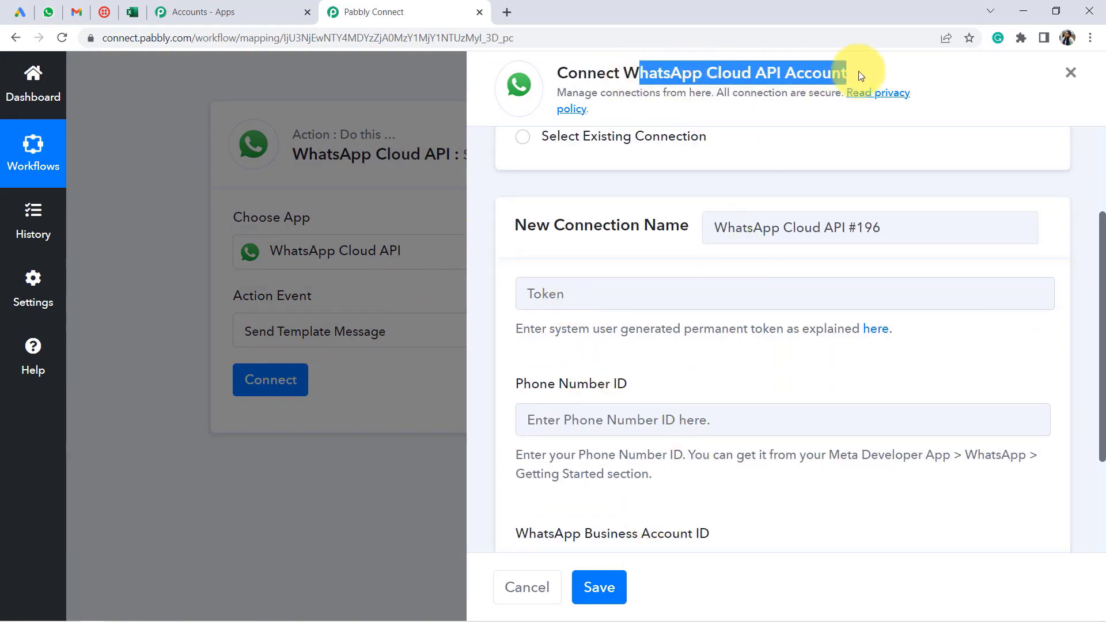
In a new tab, go to Meta for Developers and open My Apps
click(510, 12)
text(deve)
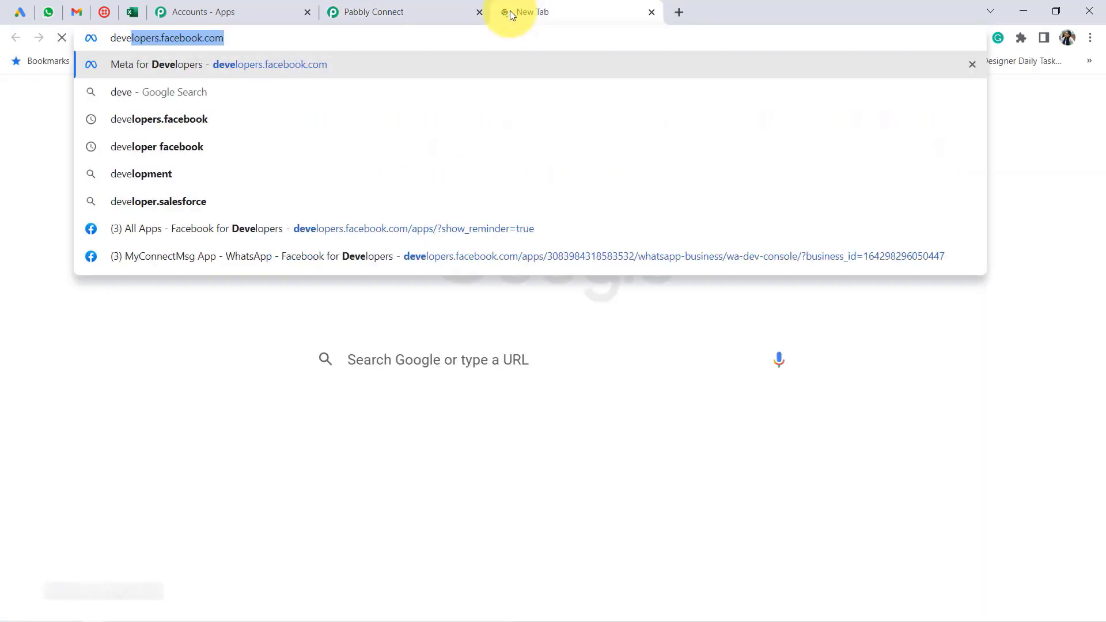
text(lop)
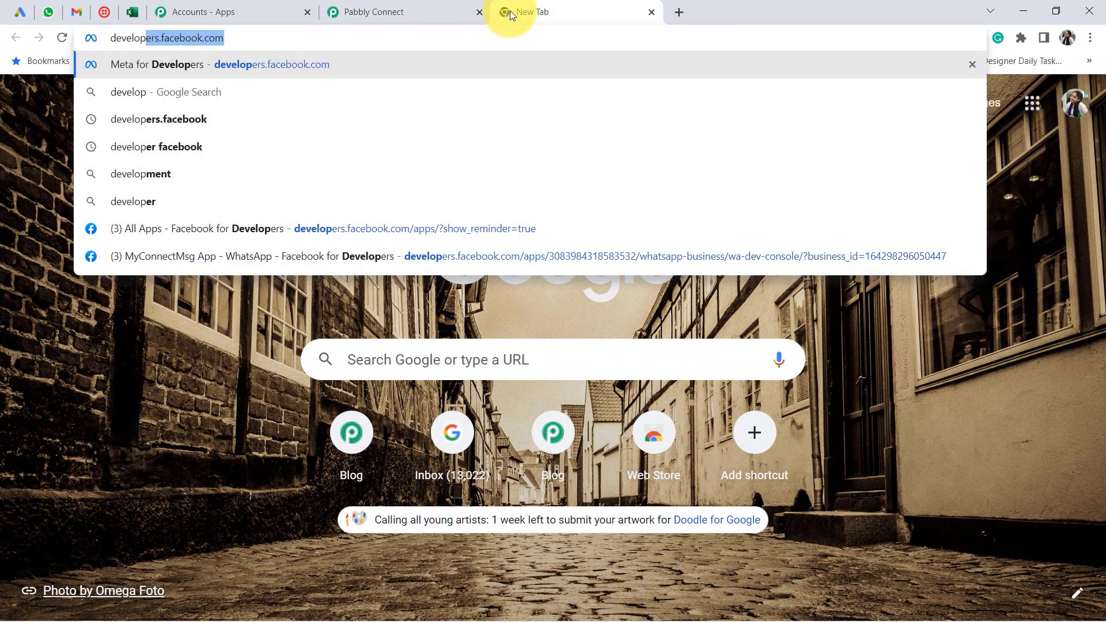
key(Return)
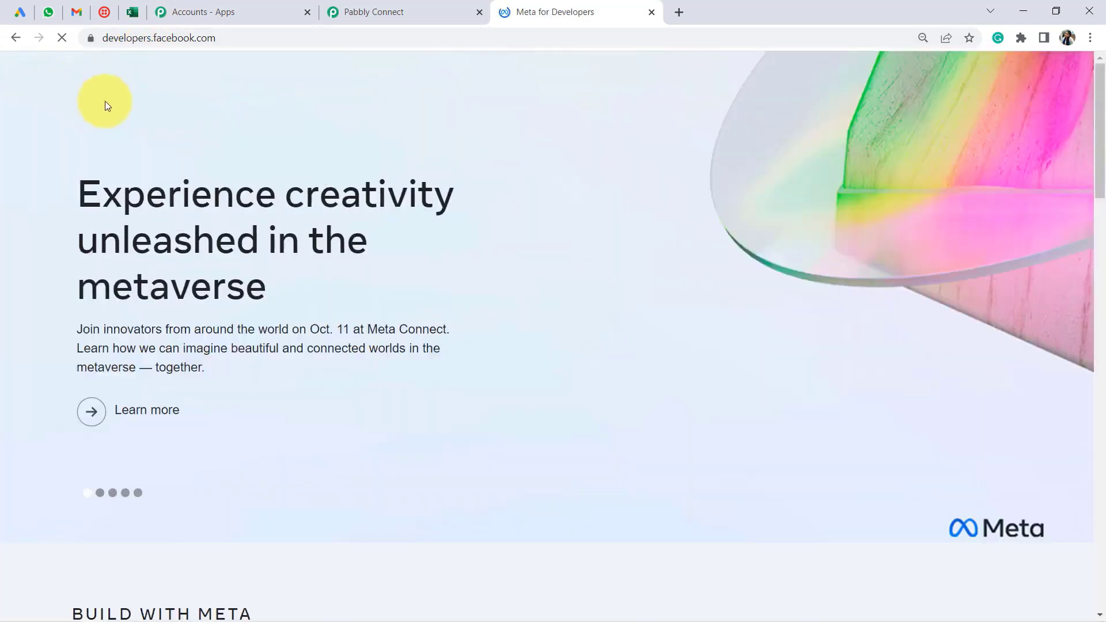
drag(161, 37, 247, 46)
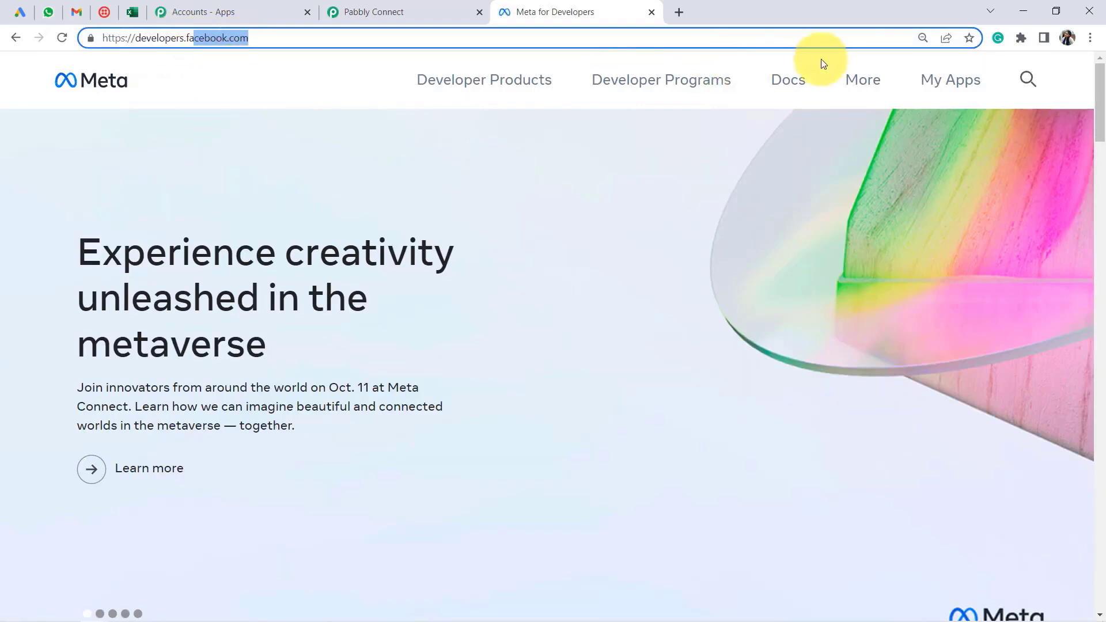
click(944, 86)
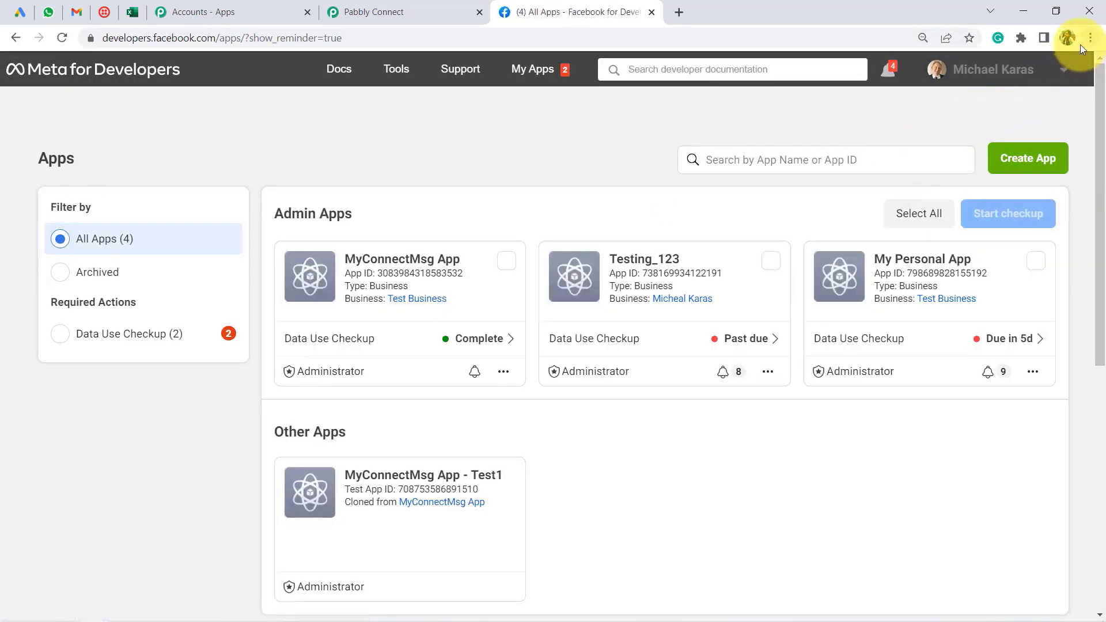
drag(123, 38, 371, 43)
click(371, 133)
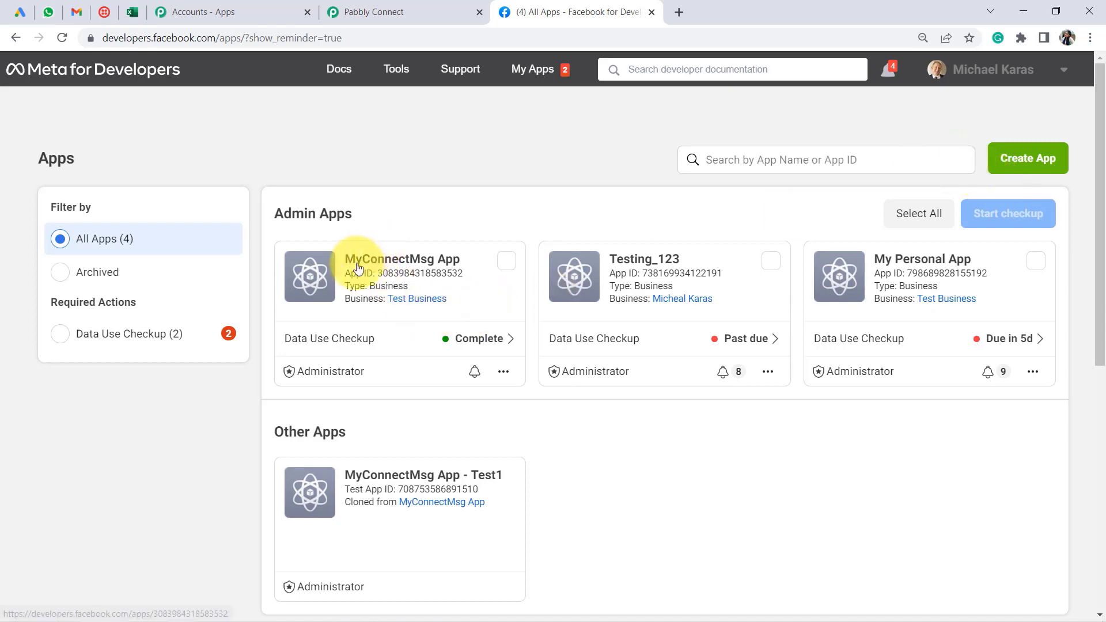
Copy the temporary access token from MyConnectMsg App's WhatsApp Getting Started page
click(429, 264)
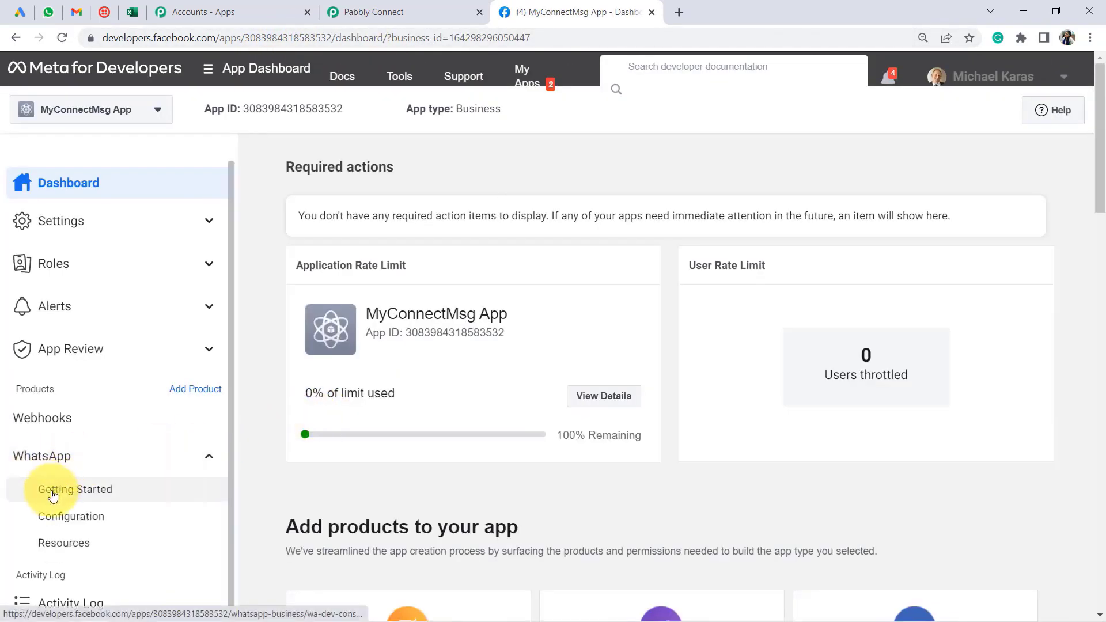
click(53, 494)
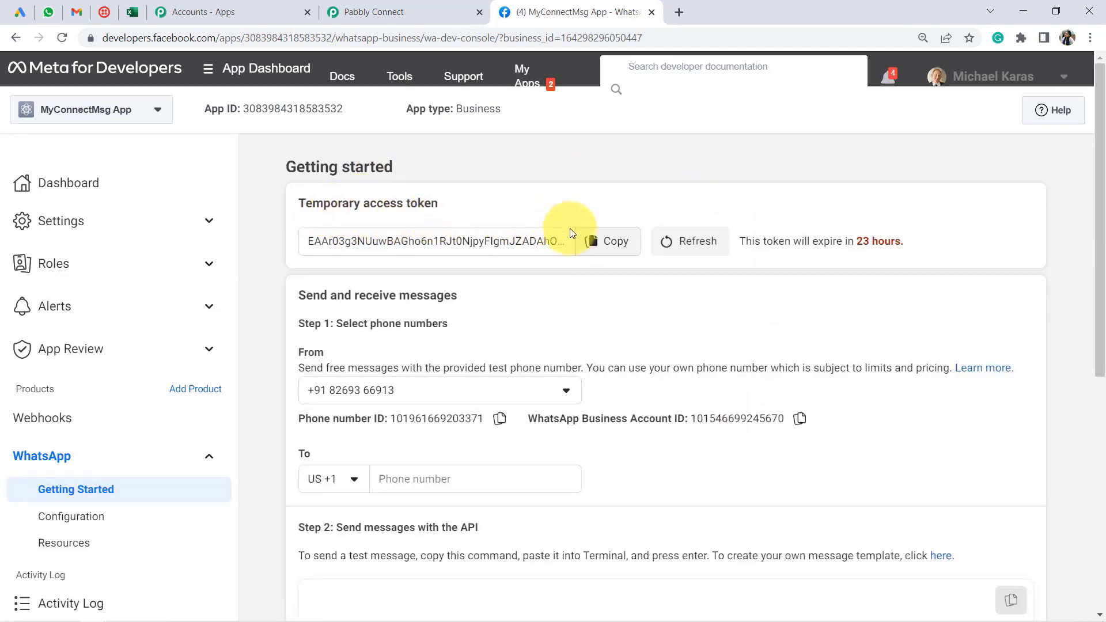
click(607, 241)
click(380, 13)
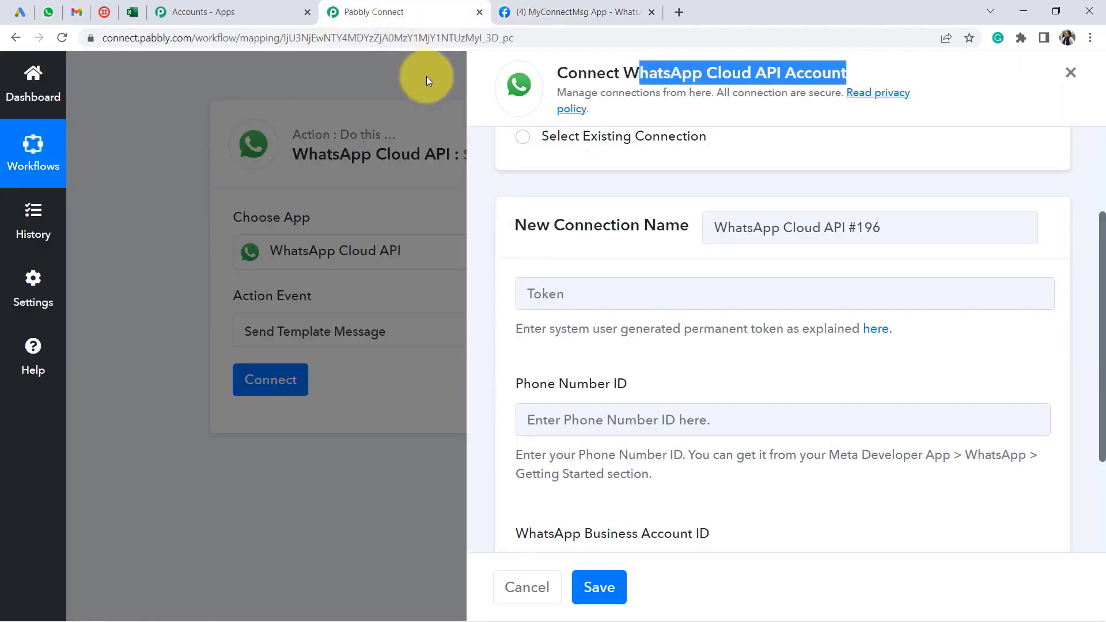
Paste the temporary access token into the connection's Token field
click(556, 291)
key(ctrl+v)
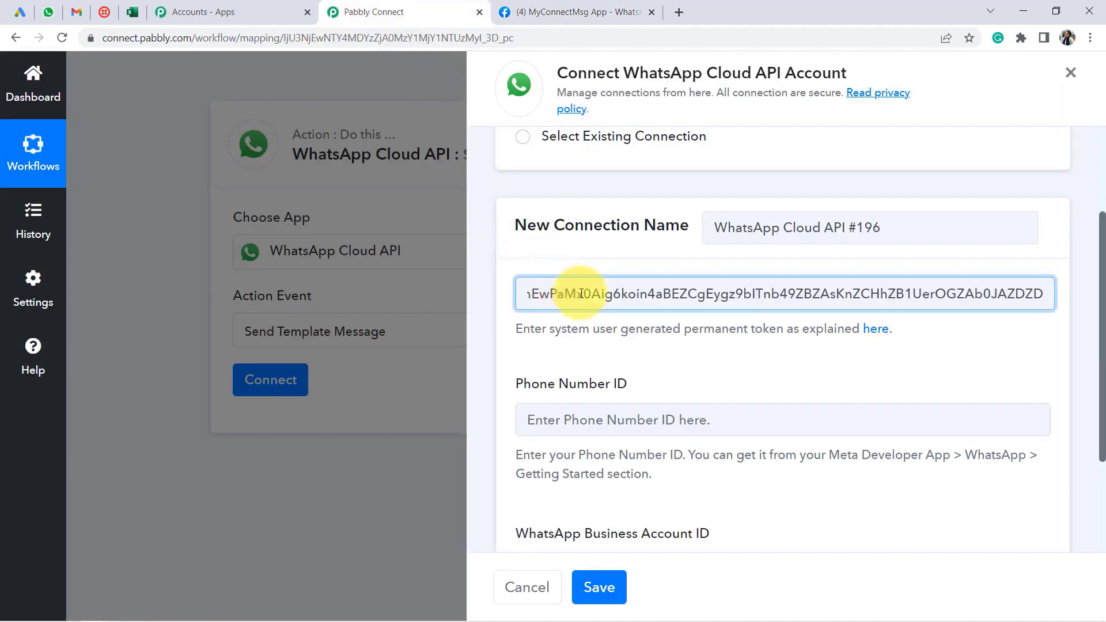
drag(632, 331, 783, 327)
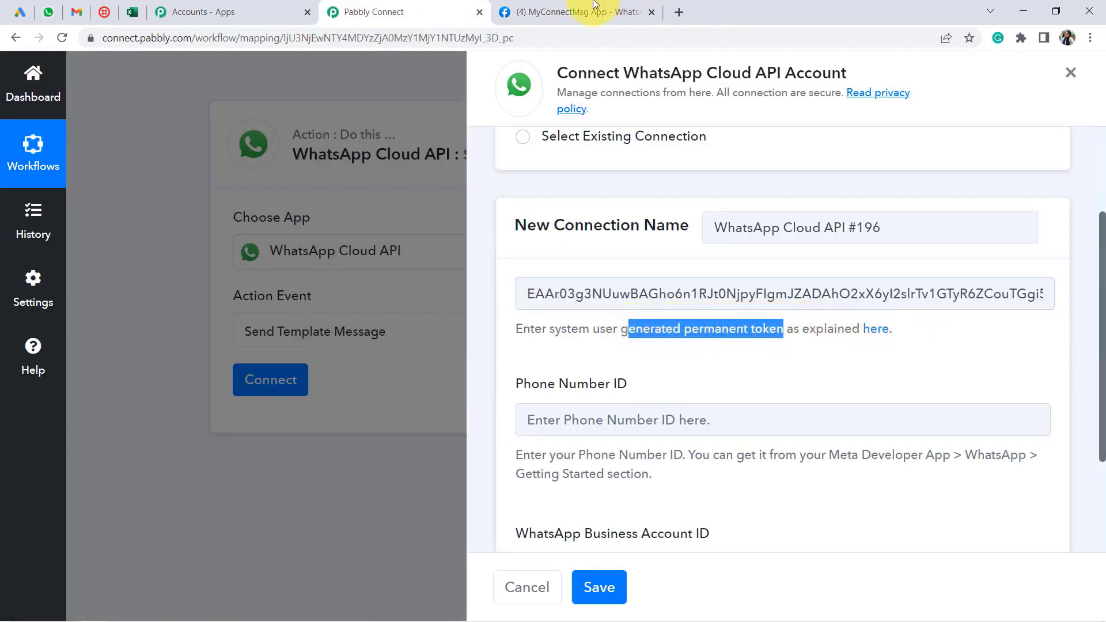
click(582, 12)
drag(755, 242, 880, 244)
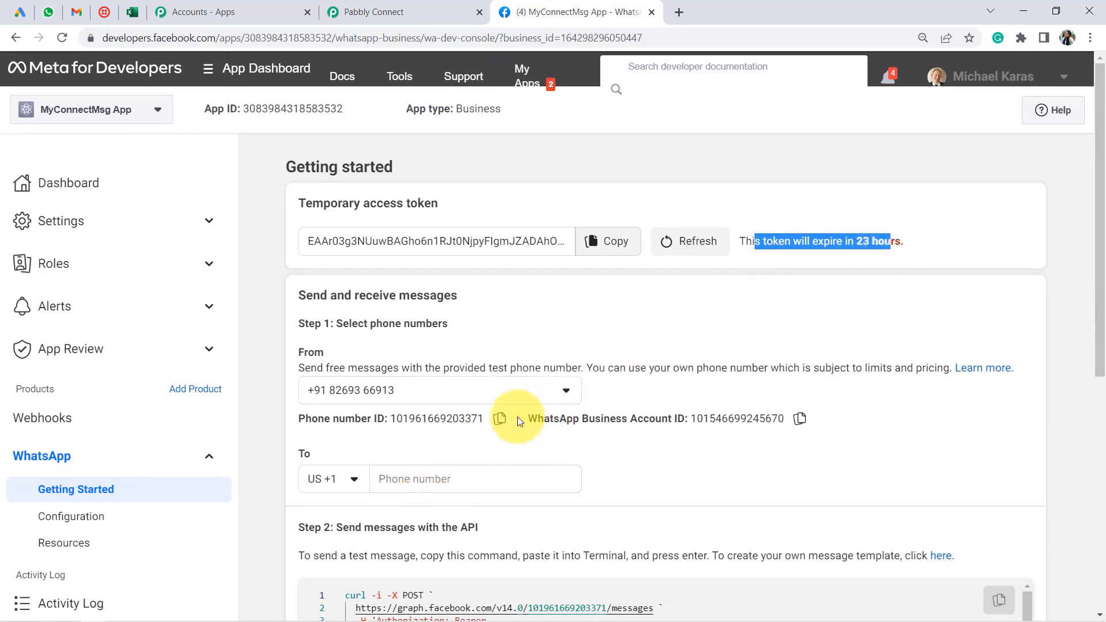
Paste the Phone Number ID and WhatsApp Business Account ID from Meta, then save the connection
click(499, 419)
key(ctrl+shift+Tab)
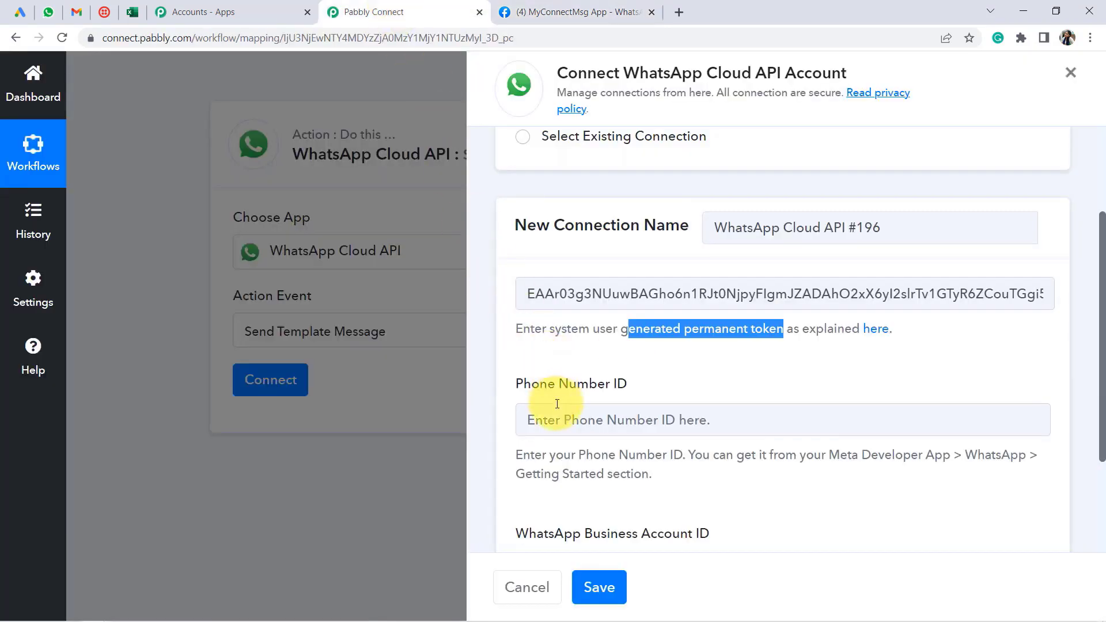
click(557, 411)
key(ctrl+v)
click(511, 5)
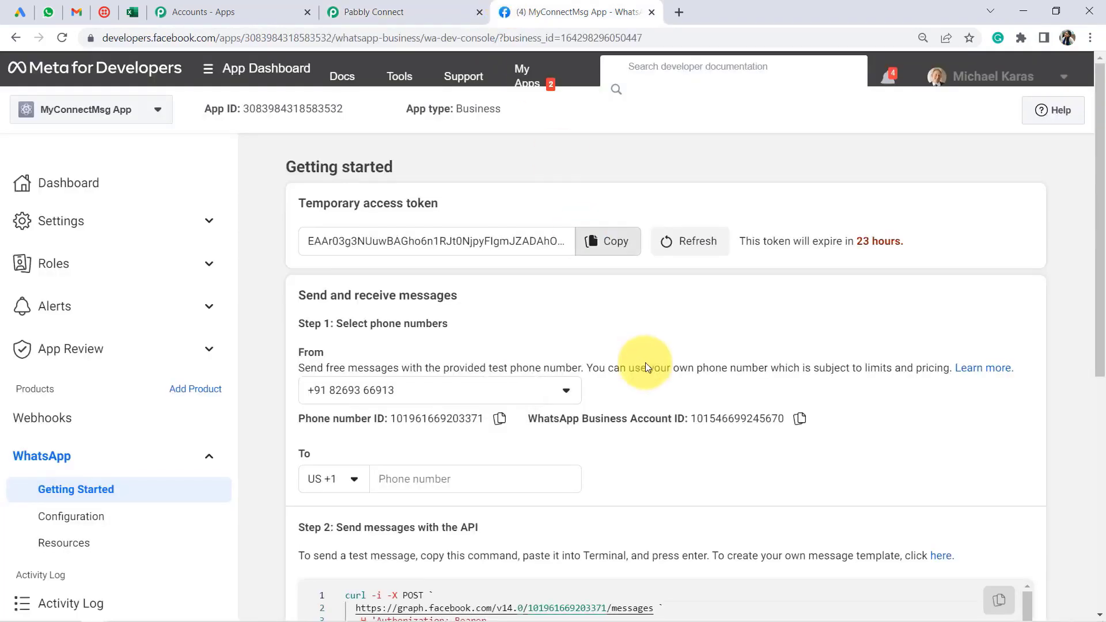
click(799, 419)
click(333, 7)
scroll(538, 403, down, 3)
click(600, 419)
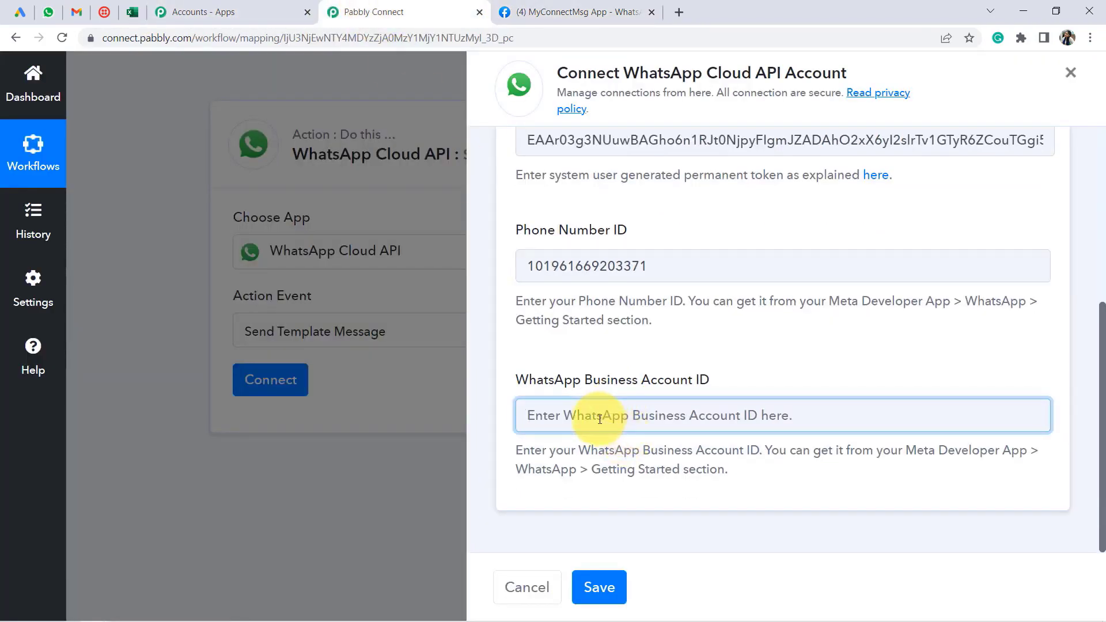
key(ctrl+v)
click(612, 593)
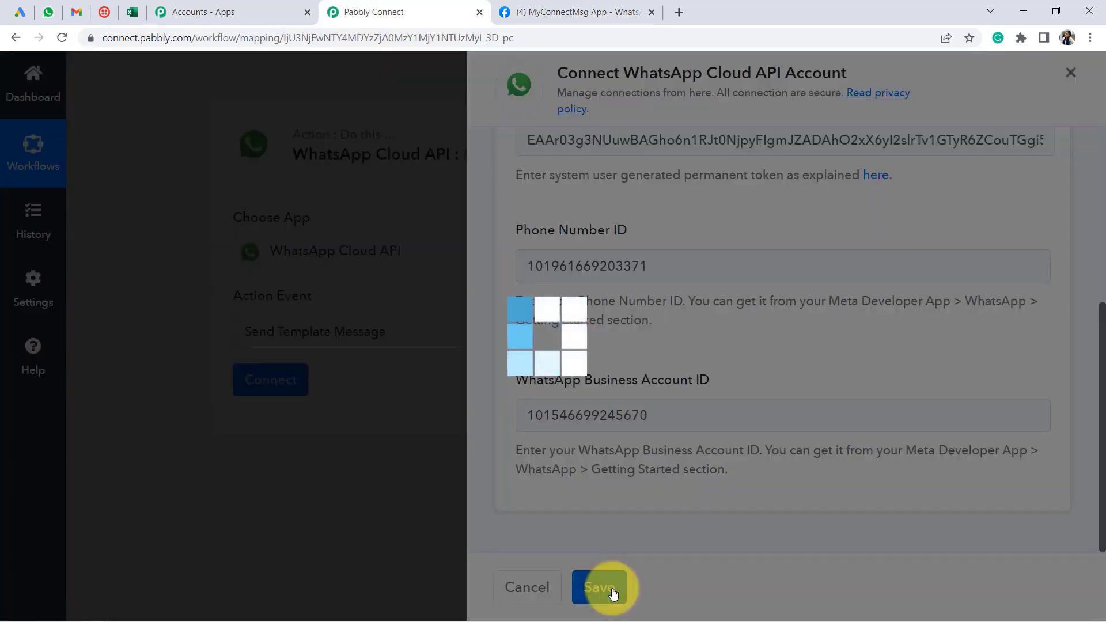
Scroll down to the Send Template Message fields and open the message template list
click(547, 12)
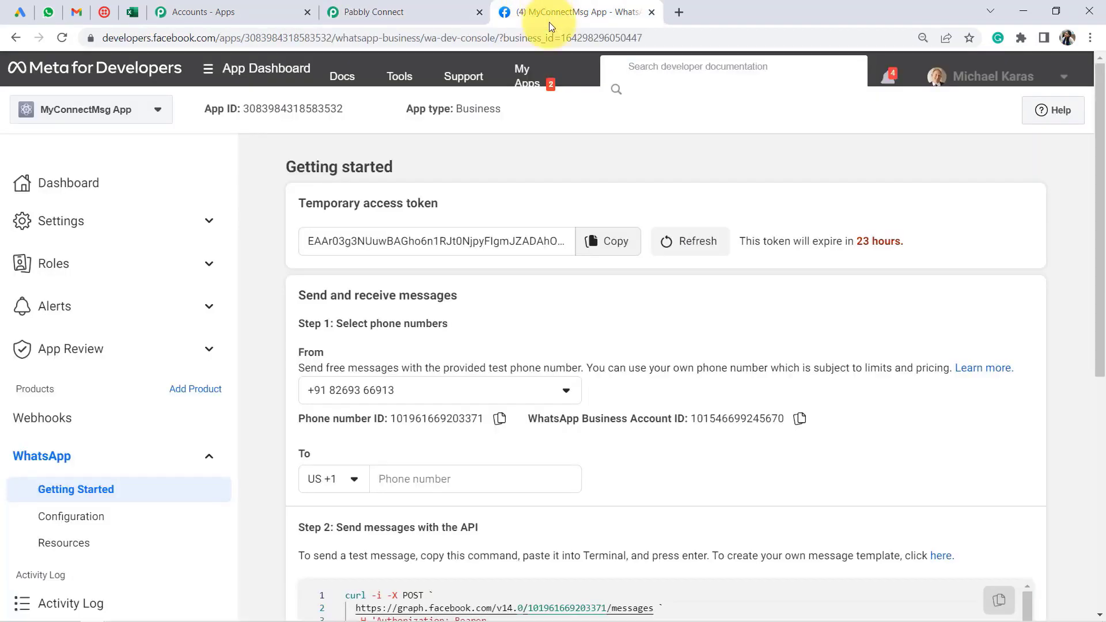
click(411, 5)
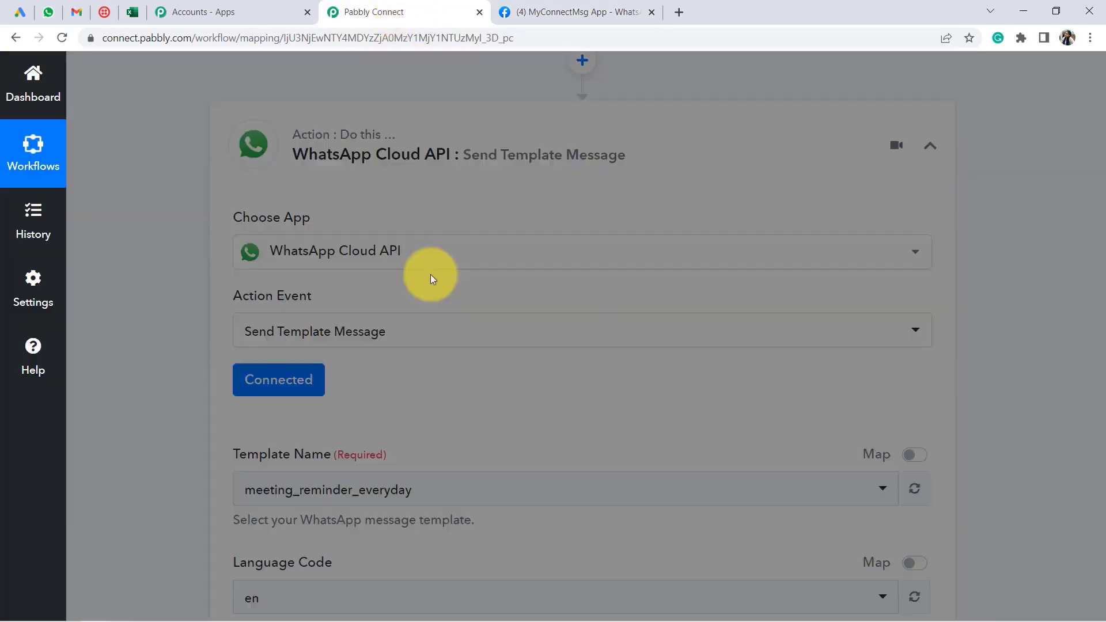
scroll(457, 299, down, 1)
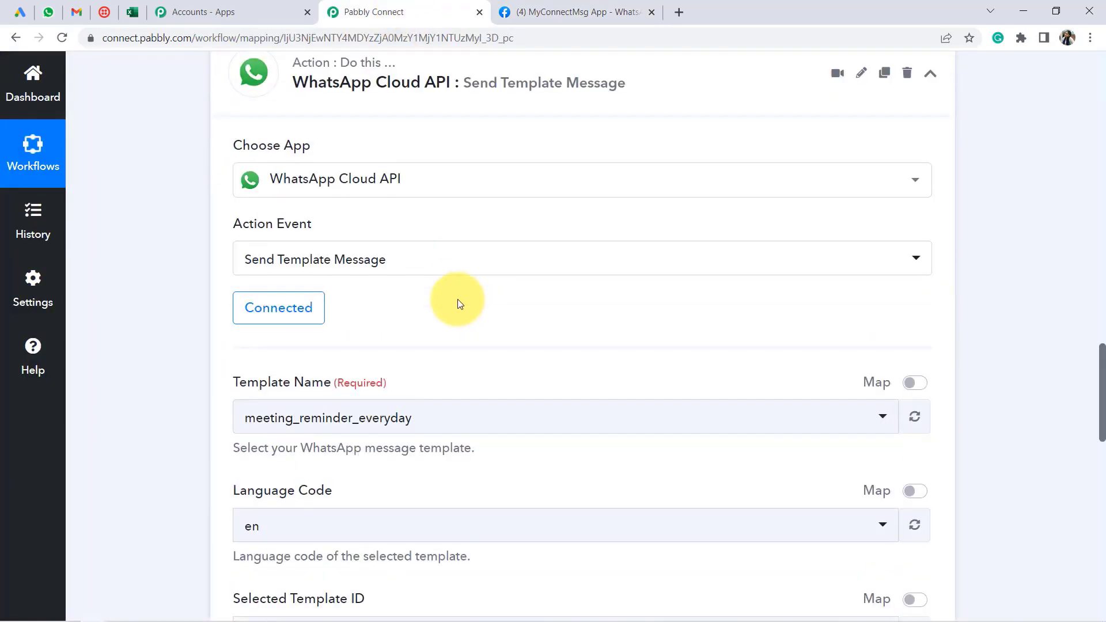
scroll(417, 291, down, 1)
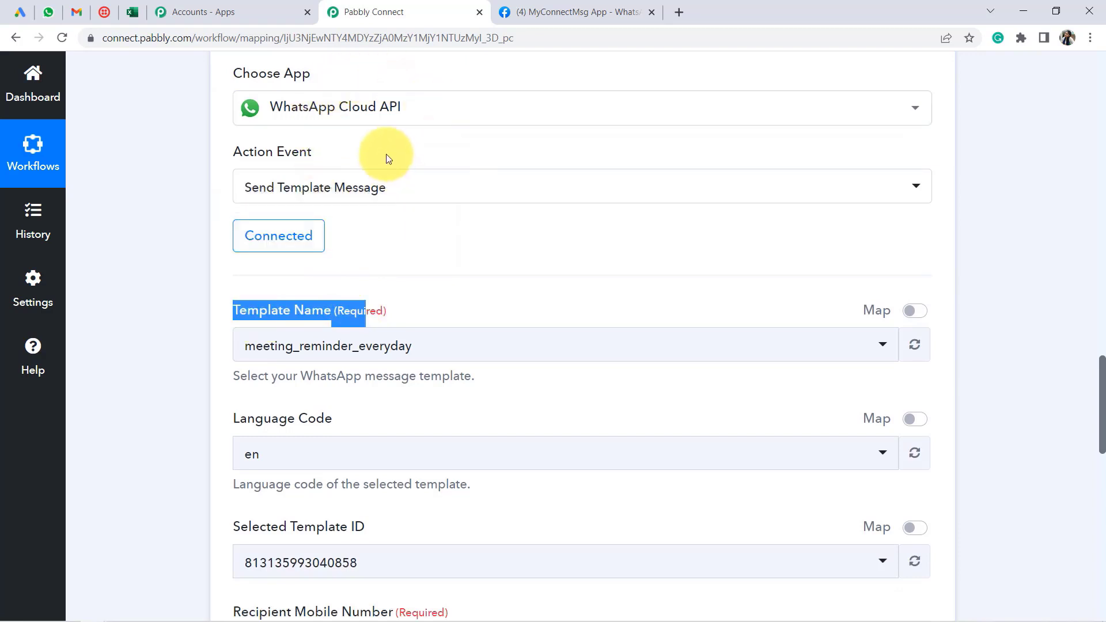
scroll(431, 182, down, 1)
scroll(430, 182, down, 1)
click(329, 276)
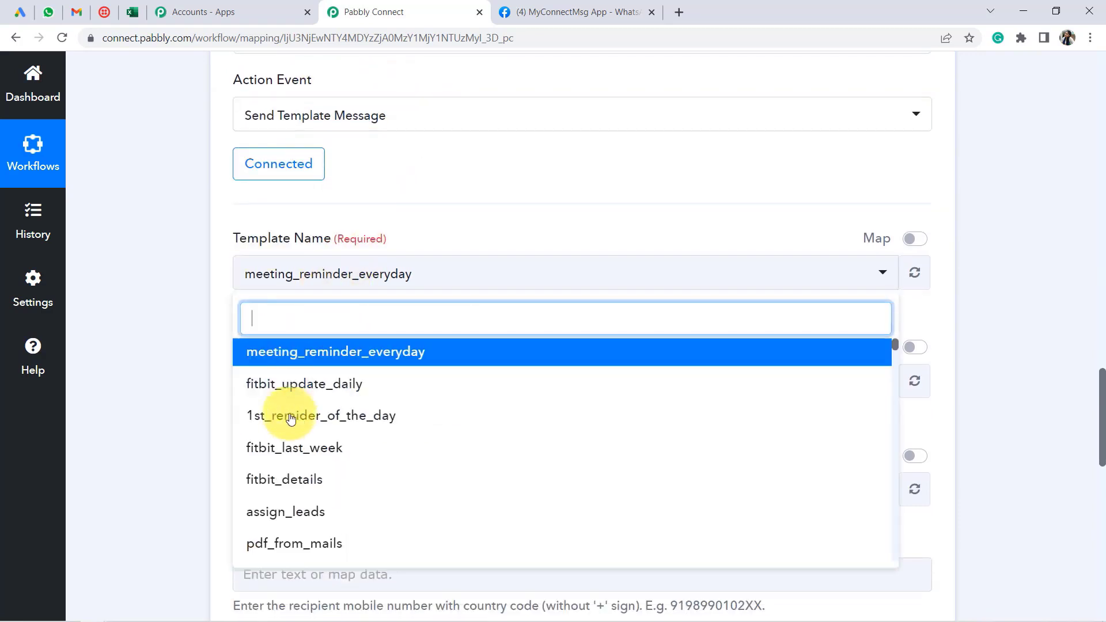
Follow the Getting Started page's Step 2 link to WhatsApp Manager's message templates list
click(583, 12)
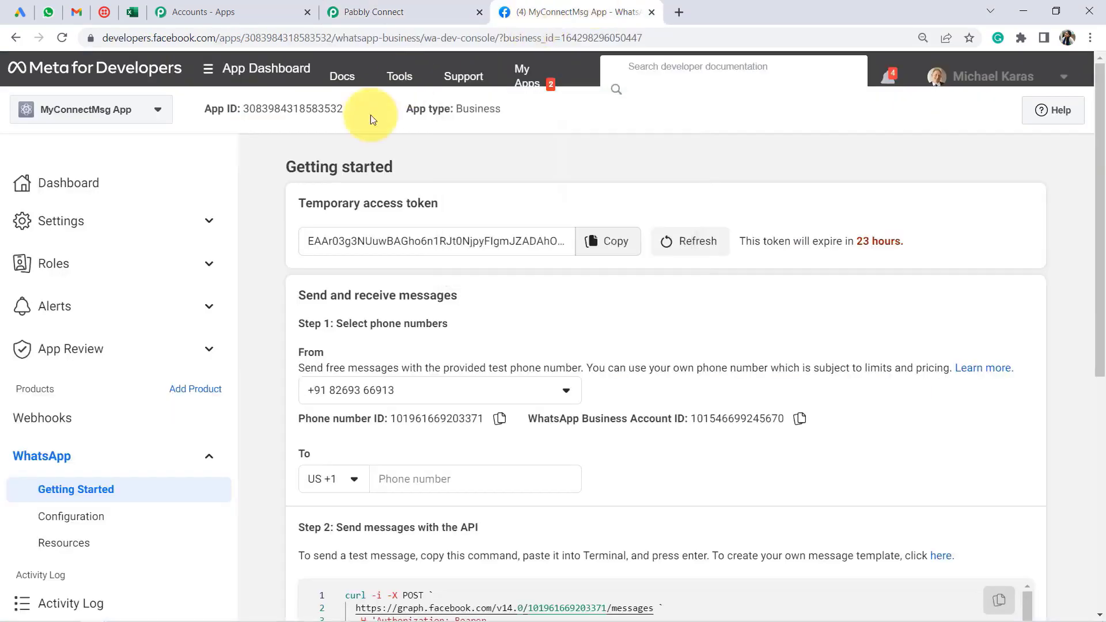
scroll(614, 396, down, 4)
drag(282, 309, 467, 311)
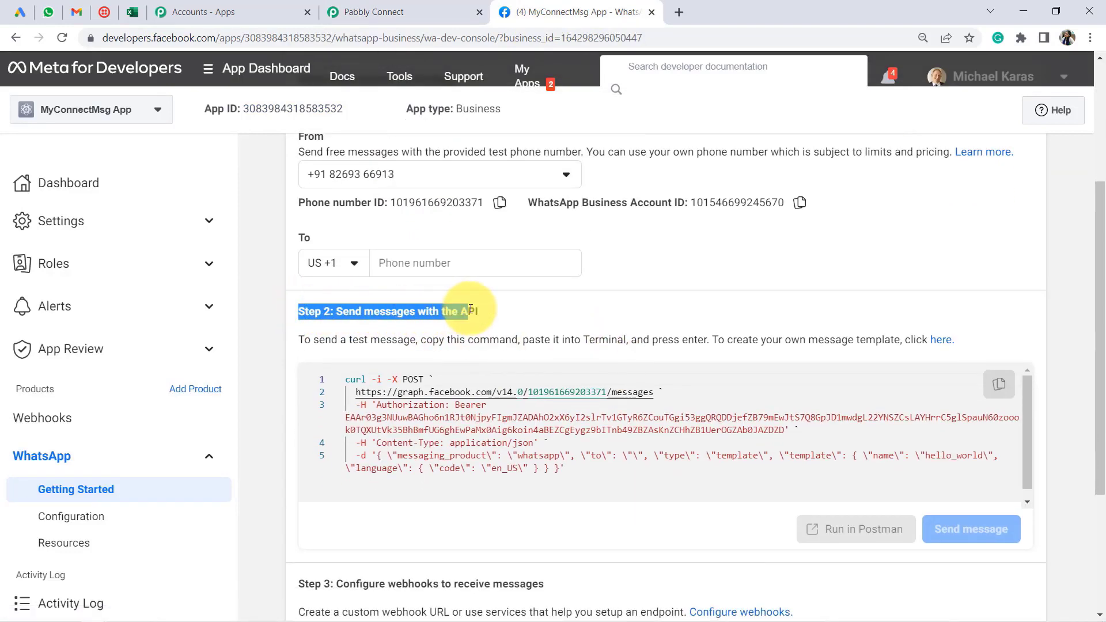
click(941, 341)
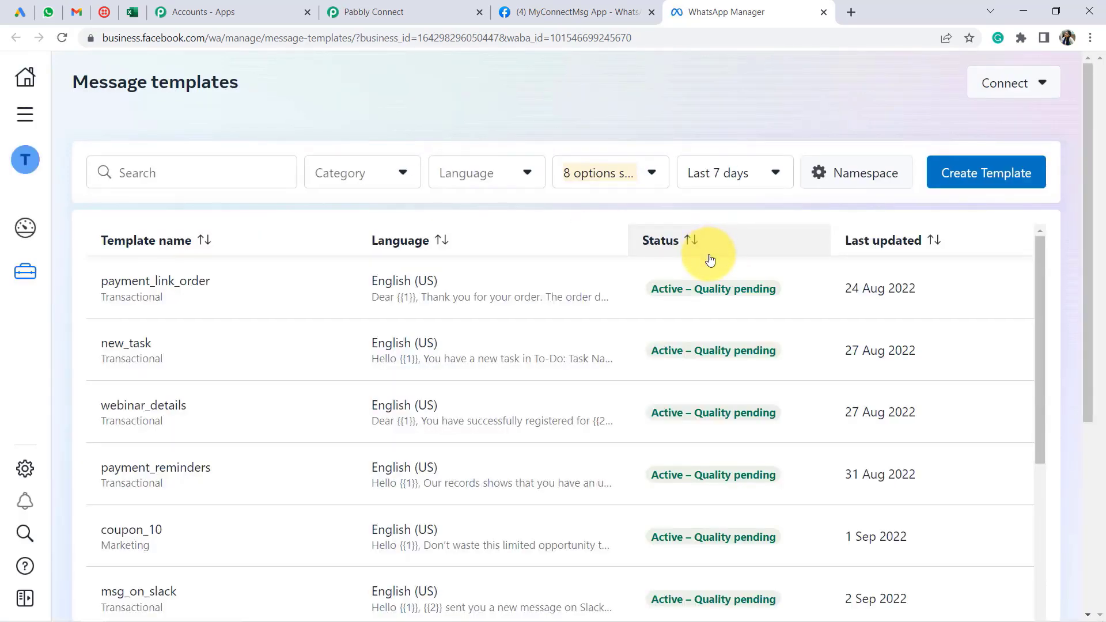
Search Message templates for new_lead_received and open that template for editing
drag(99, 82, 234, 82)
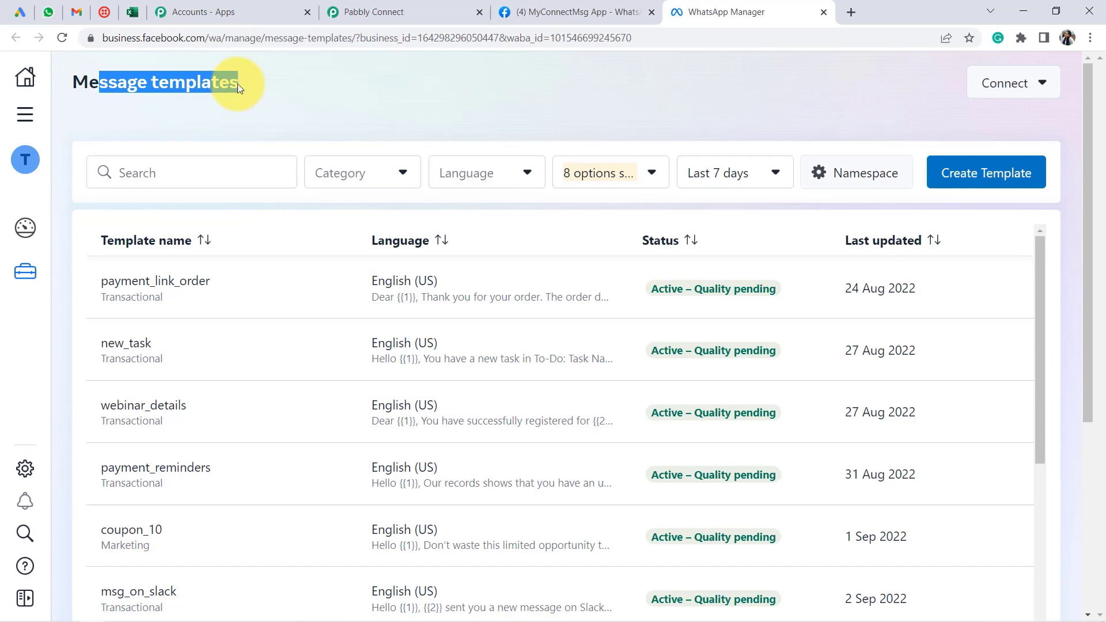
click(237, 84)
drag(89, 82, 238, 82)
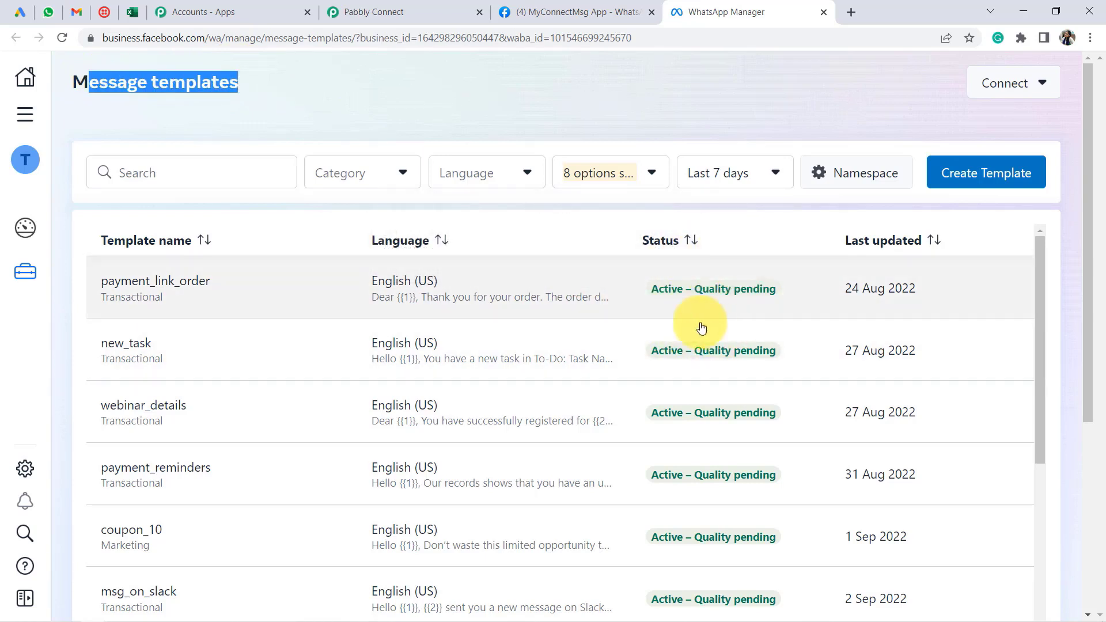
scroll(733, 305, down, 3)
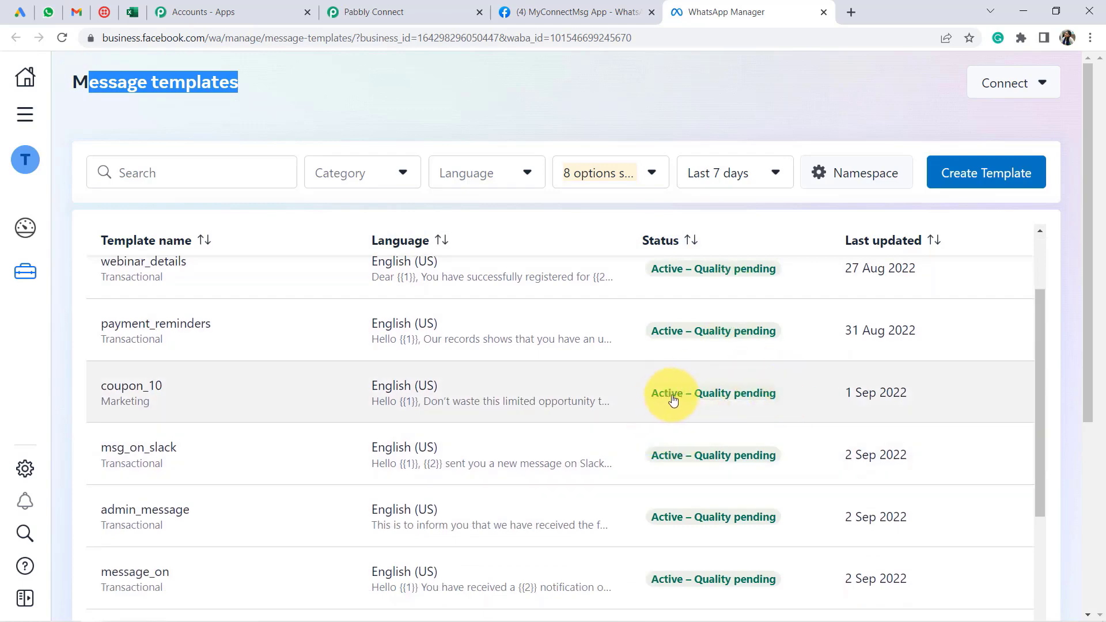
scroll(673, 400, down, 14)
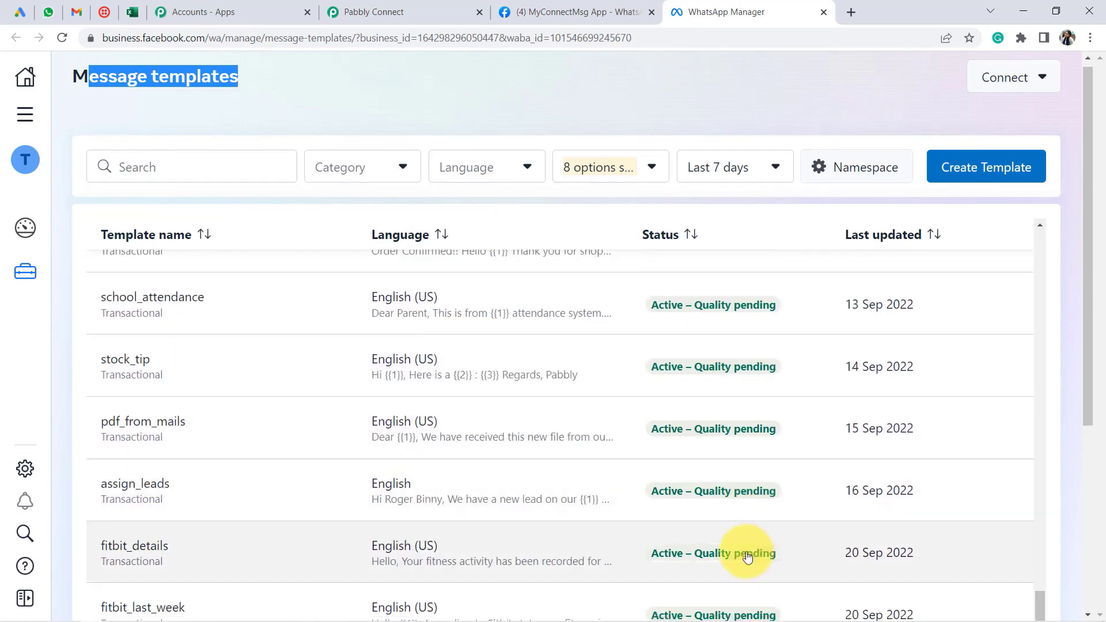
scroll(747, 556, down, 5)
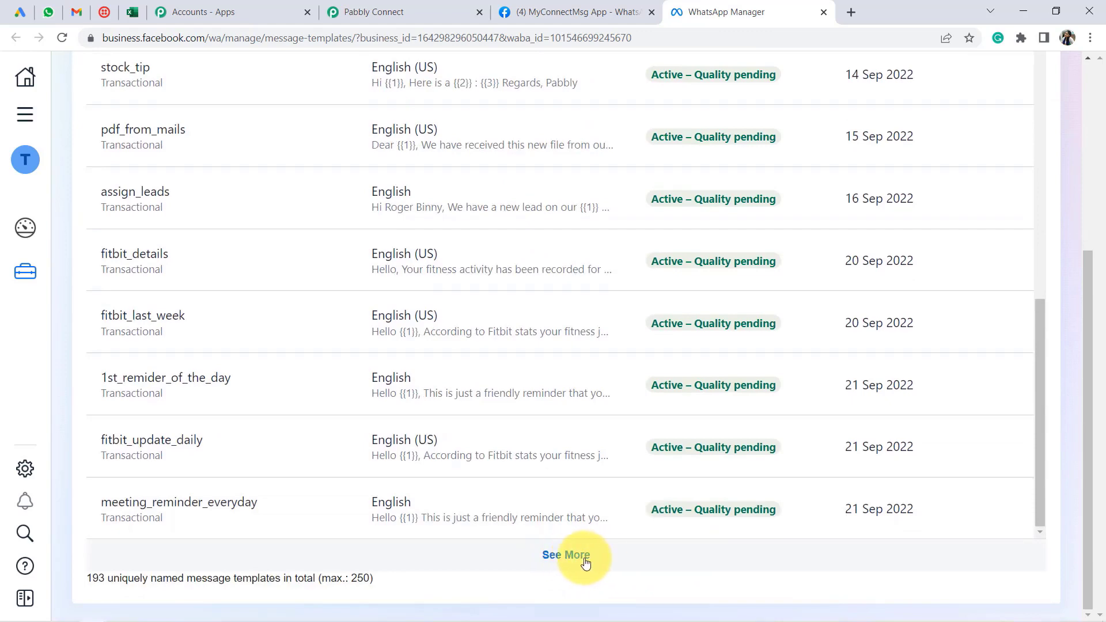
scroll(708, 407, up, 8)
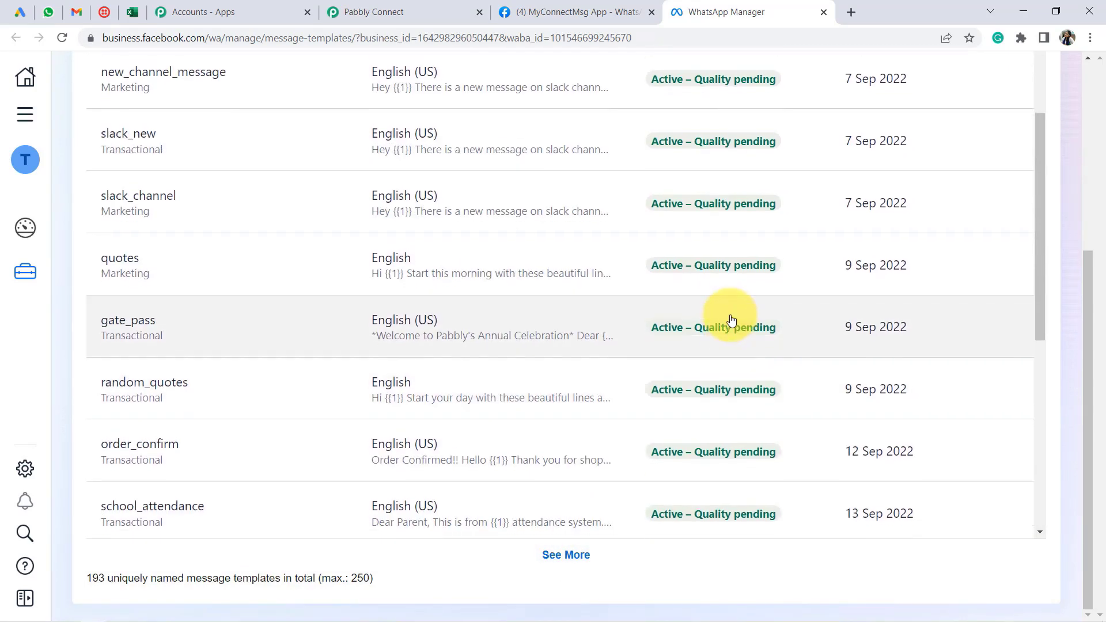
scroll(731, 320, up, 15)
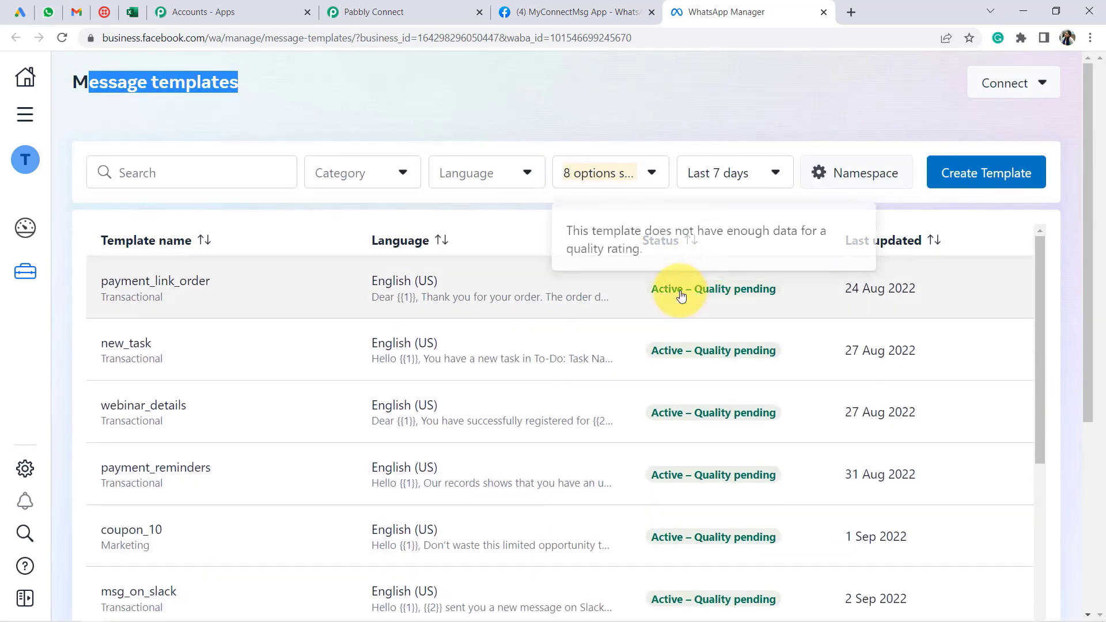
click(140, 173)
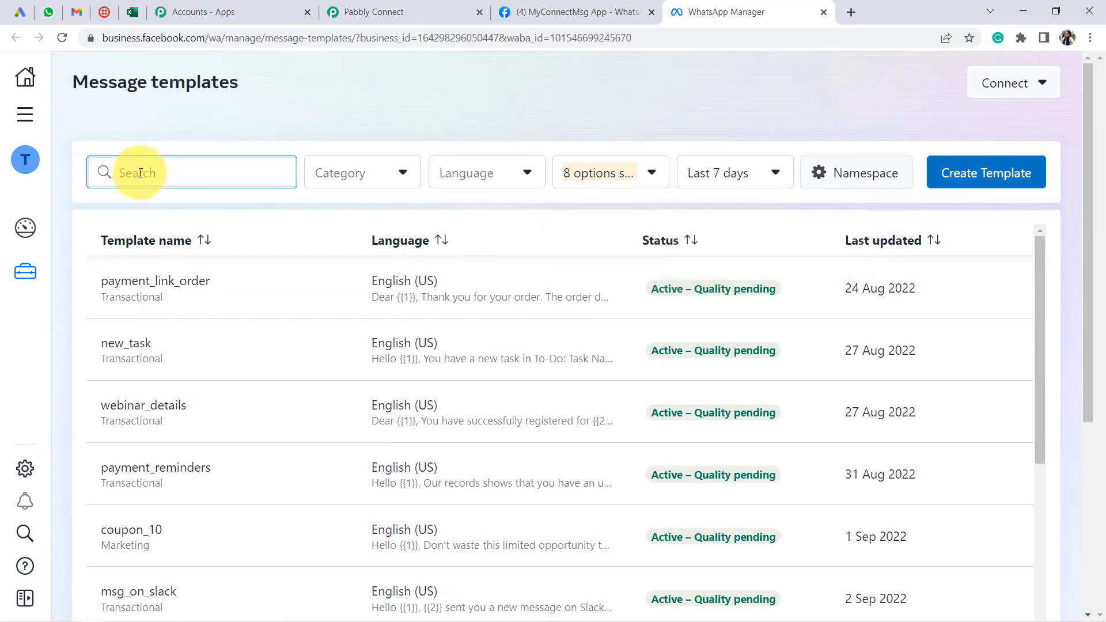
text(new_lead_received)
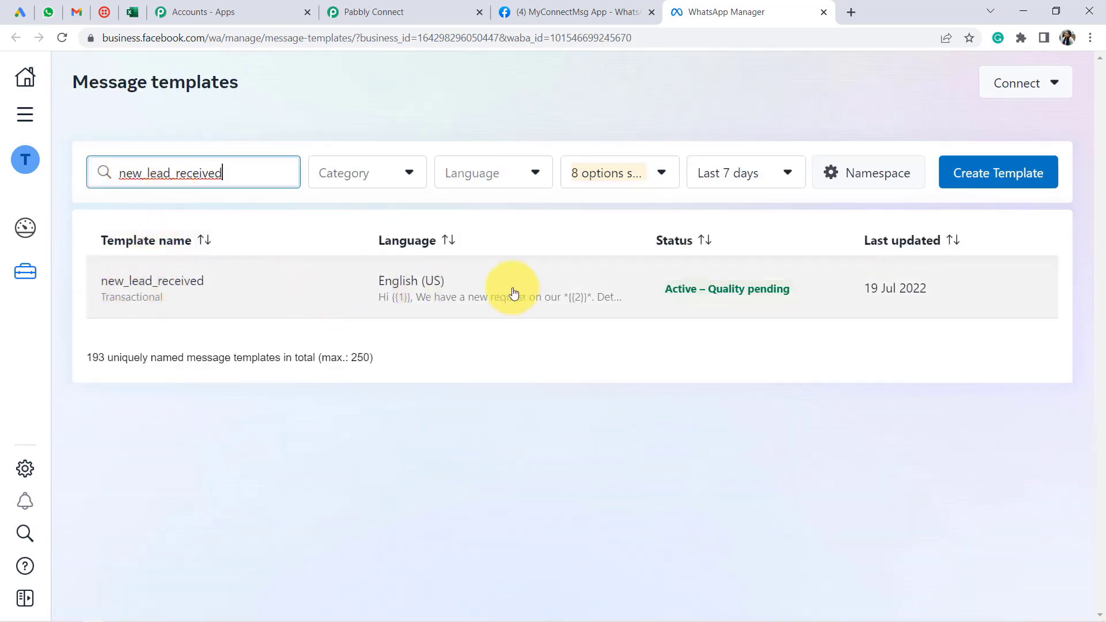
click(173, 284)
Switch the new_lead_received template header to Media, then set it back to None
drag(108, 164, 344, 158)
scroll(200, 261, down, 1)
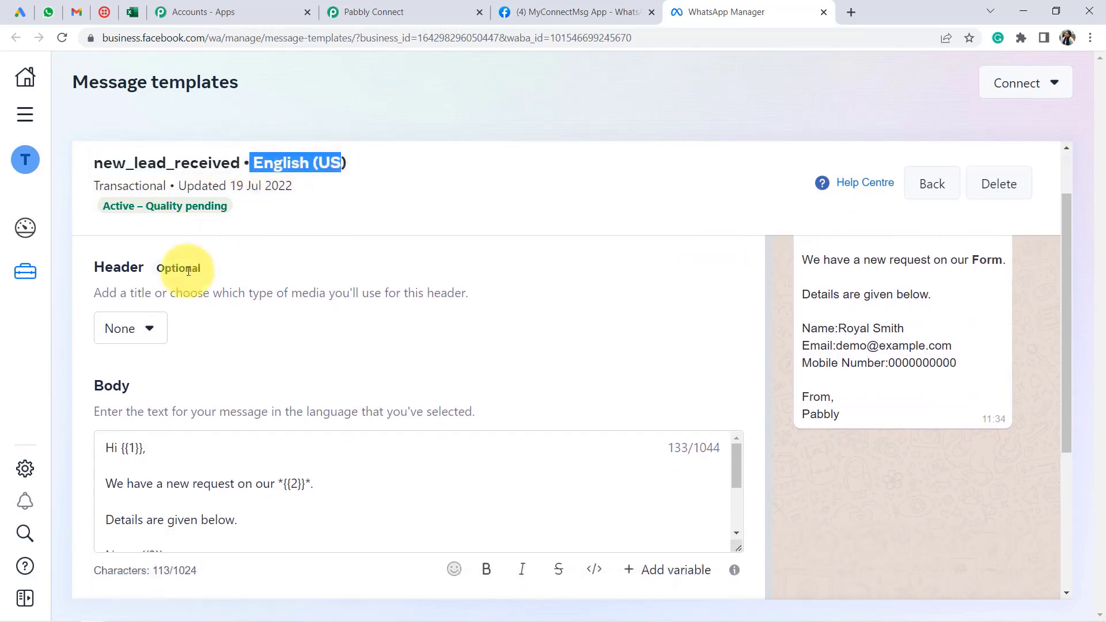
drag(96, 266, 230, 323)
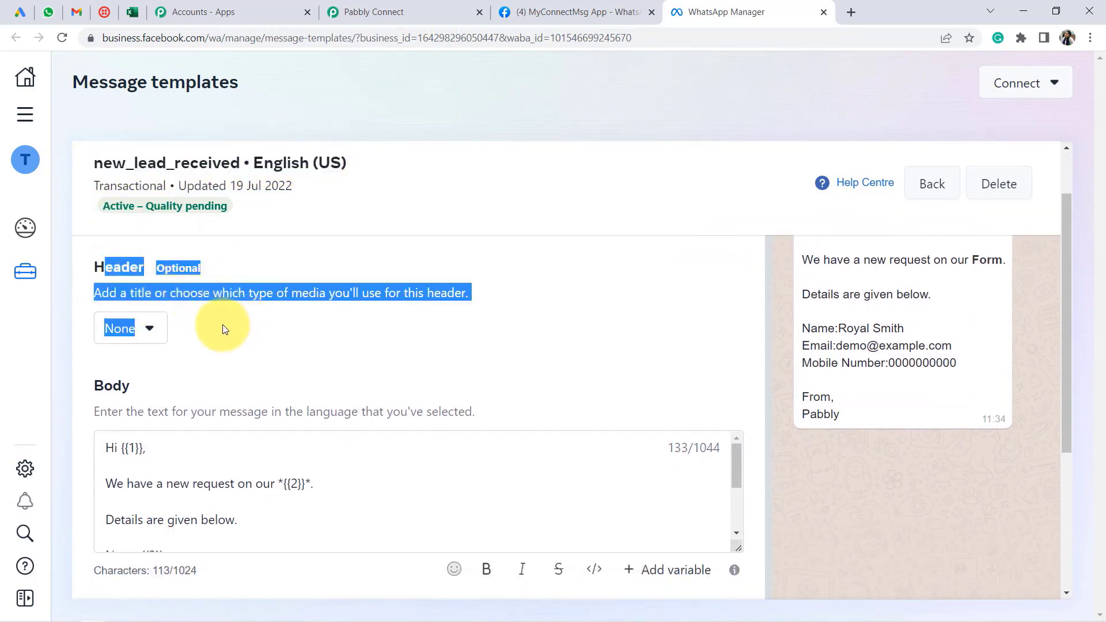
click(240, 330)
scroll(248, 335, up, 1)
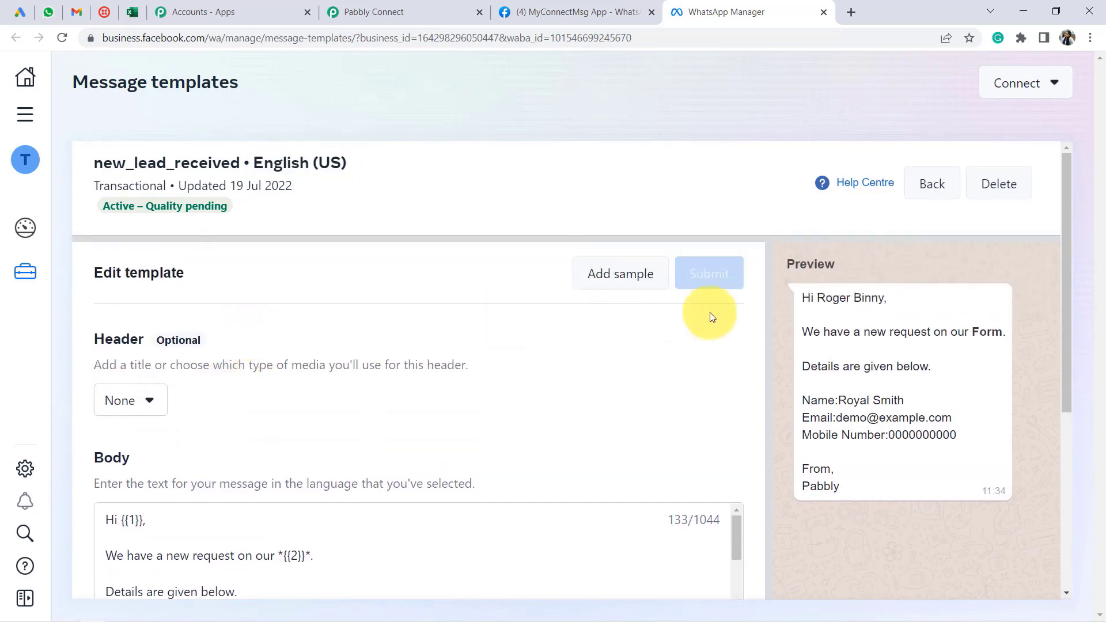
drag(827, 319, 829, 469)
scroll(232, 317, down, 1)
click(117, 328)
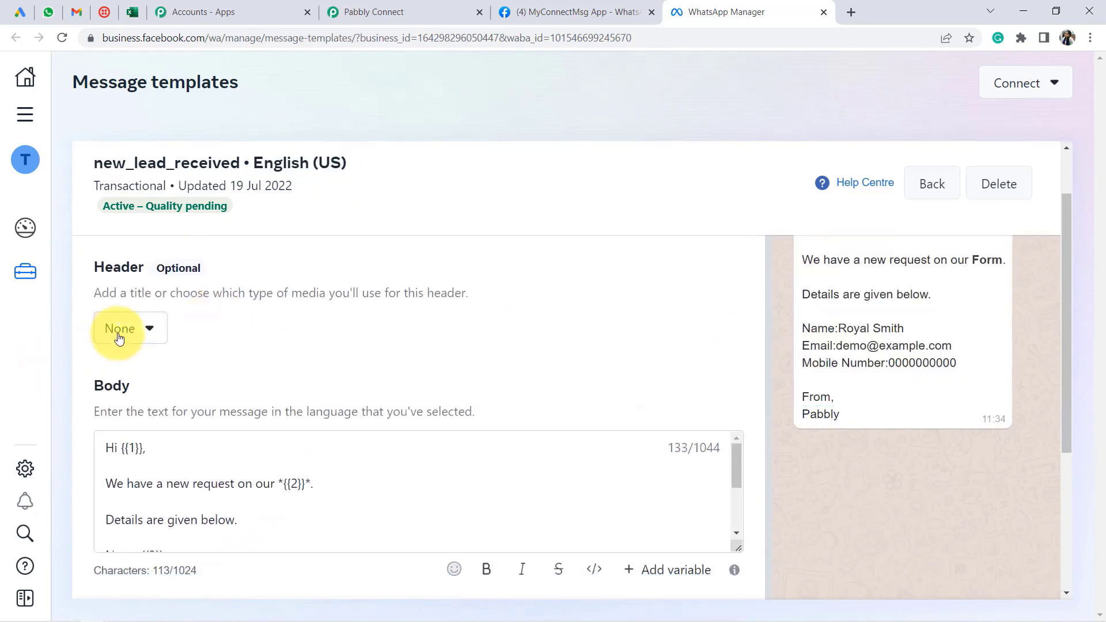
click(154, 443)
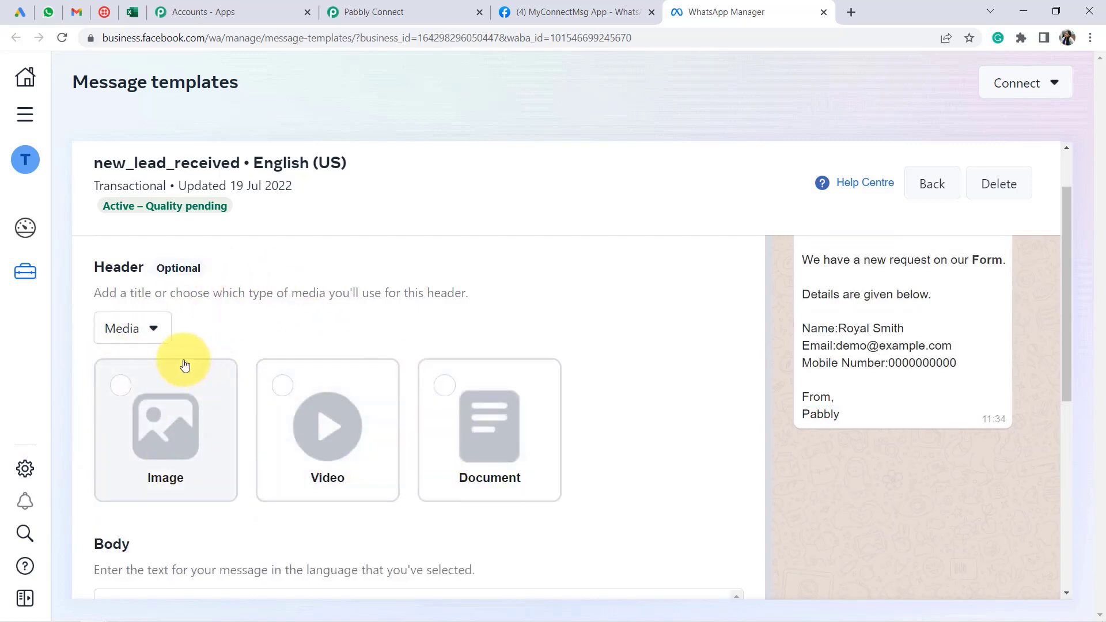
click(141, 337)
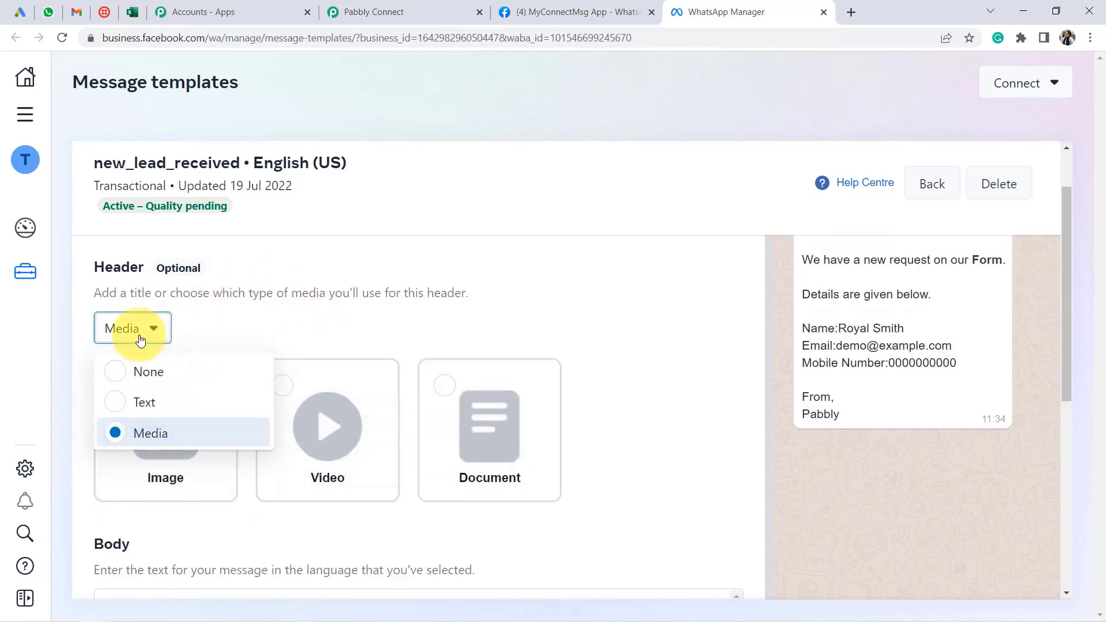
click(140, 376)
Enlarge the Body box and review its {{1}} and {{2}} name, email and mobile variables
scroll(247, 337, down, 3)
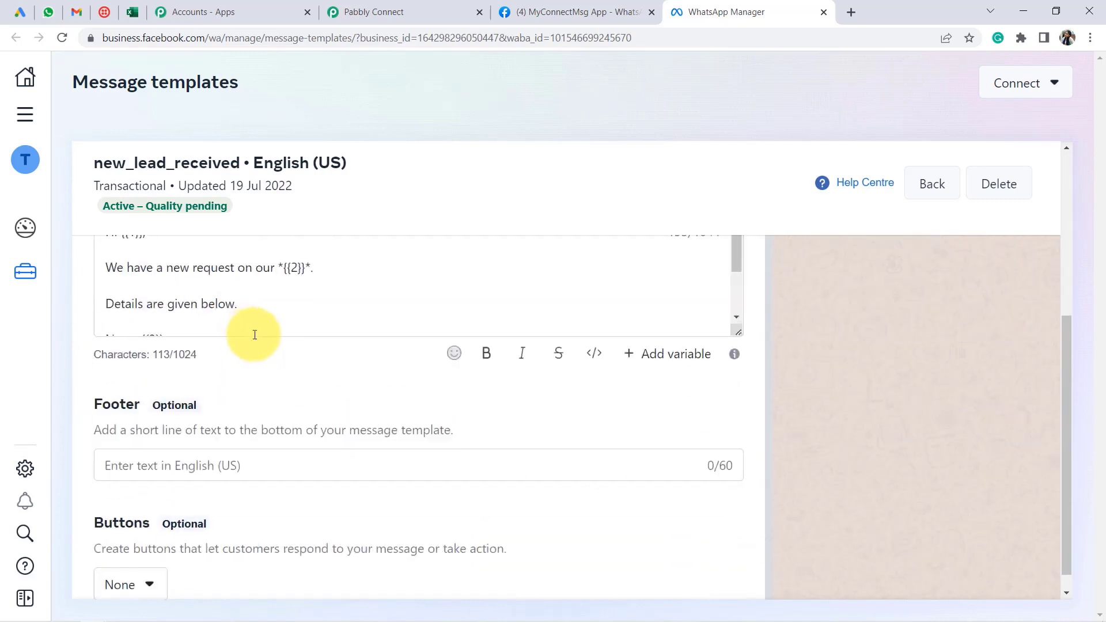
drag(737, 330, 735, 461)
scroll(396, 383, up, 2)
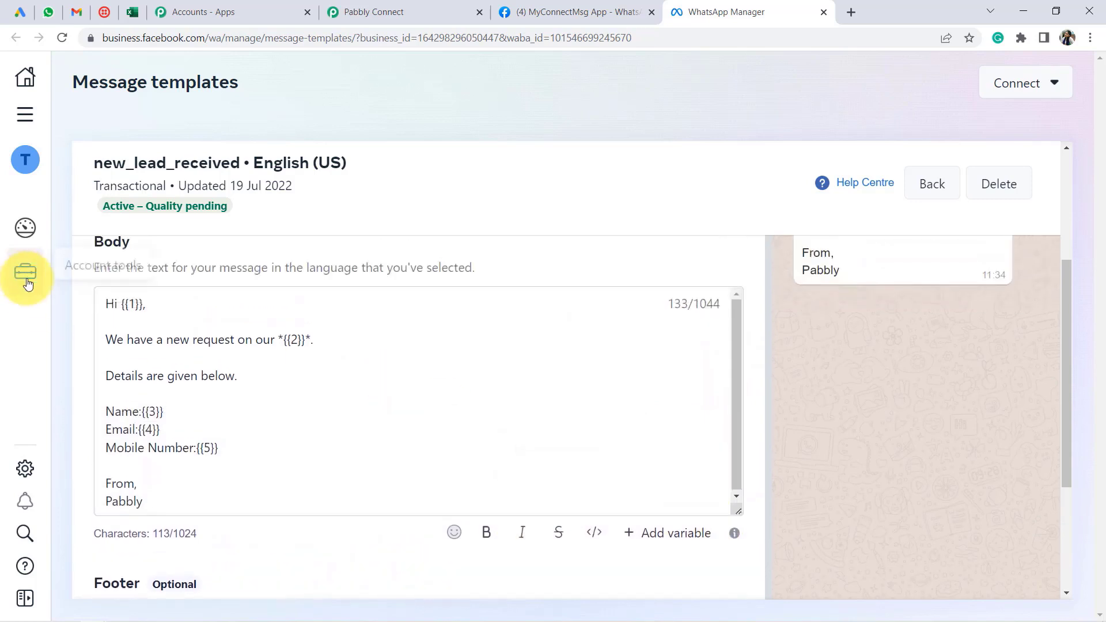
drag(130, 340, 328, 337)
click(305, 353)
drag(106, 411, 235, 448)
click(209, 388)
drag(122, 304, 145, 303)
drag(275, 339, 297, 339)
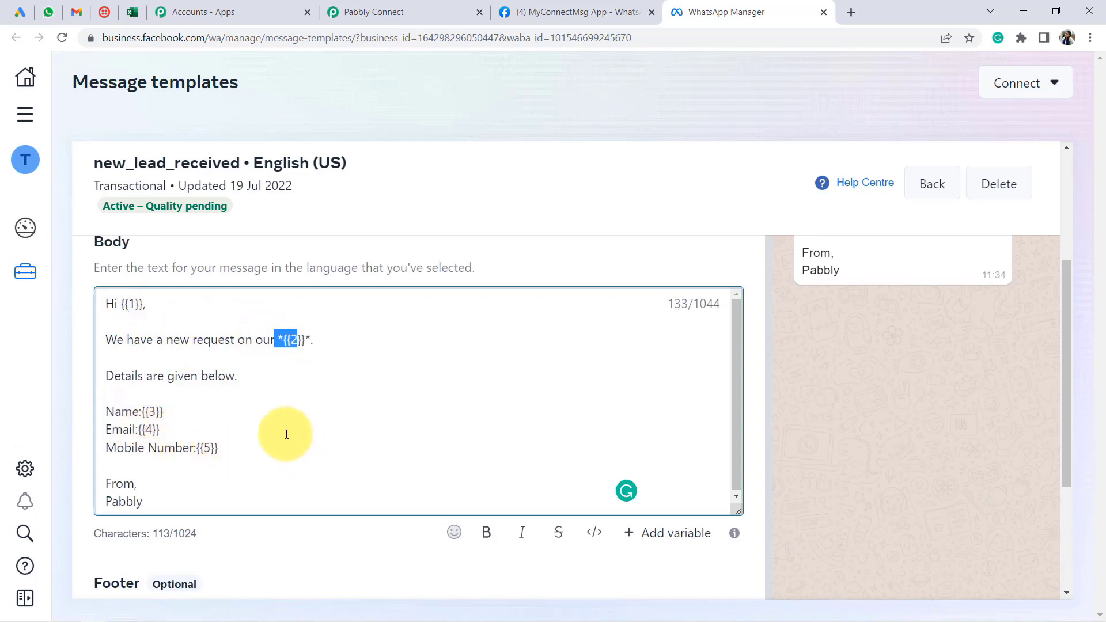
click(295, 411)
drag(122, 304, 147, 304)
drag(282, 339, 314, 339)
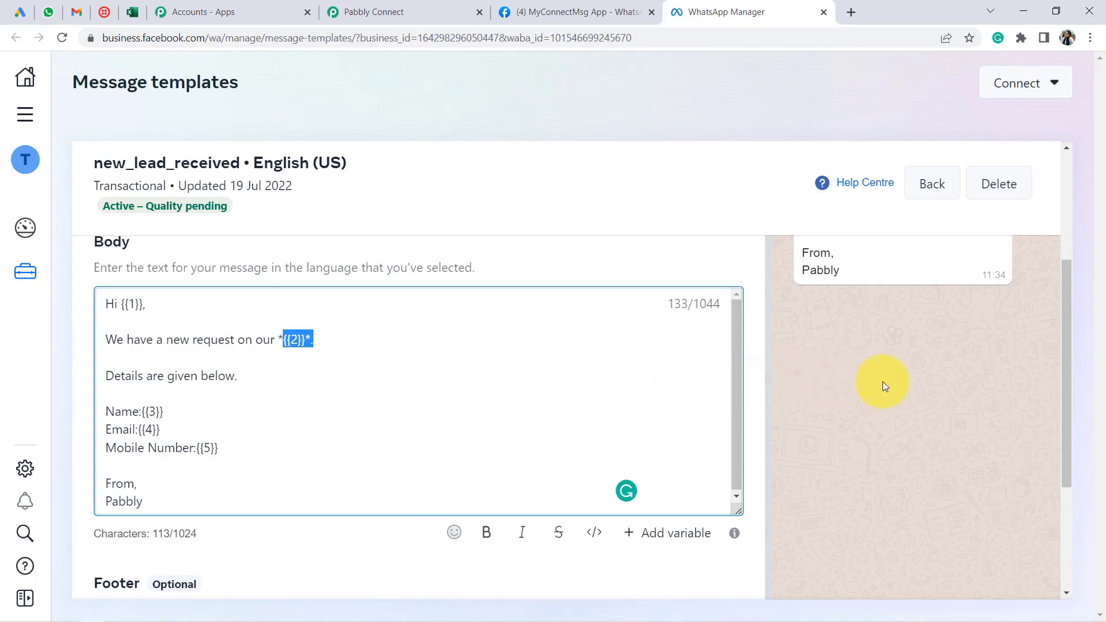
Check the filled-in preview message and open the template's sample variable content
scroll(894, 390, up, 4)
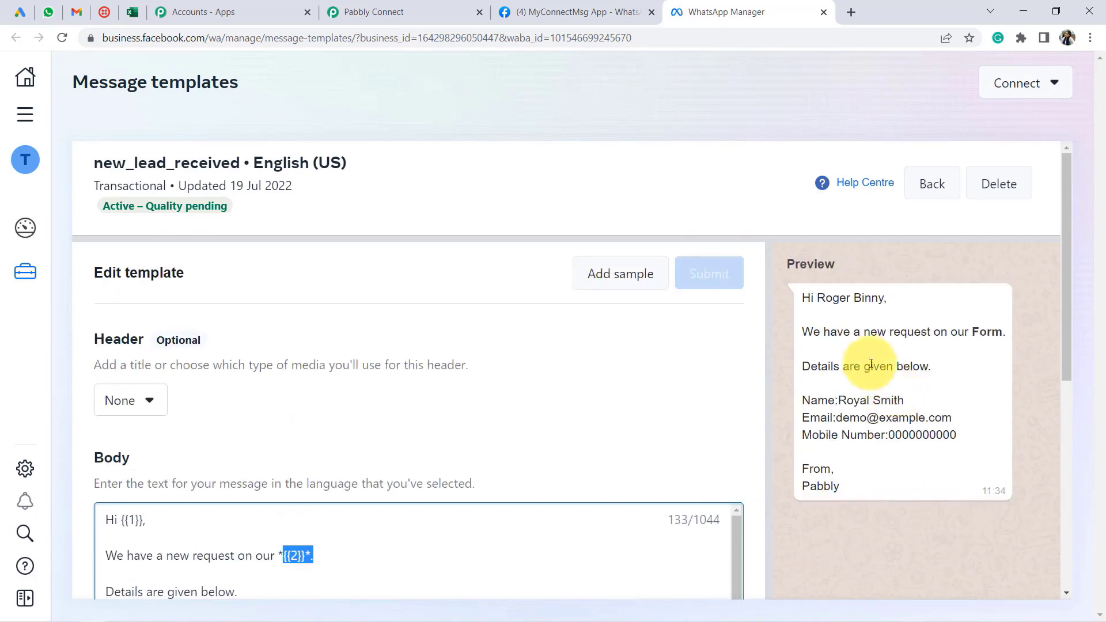
drag(814, 298, 847, 460)
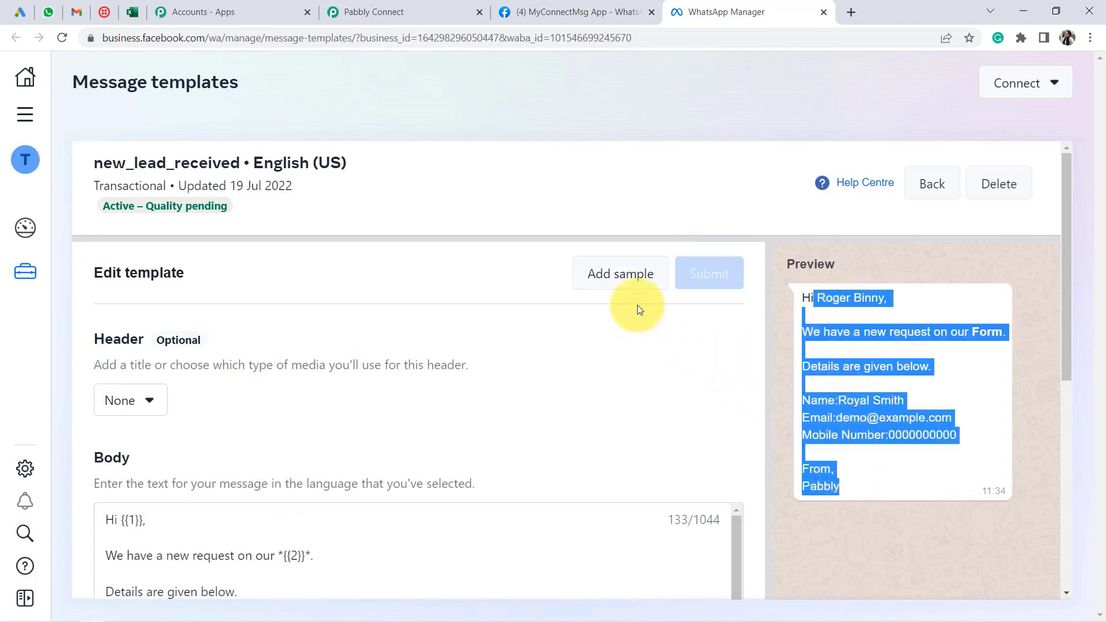
click(594, 284)
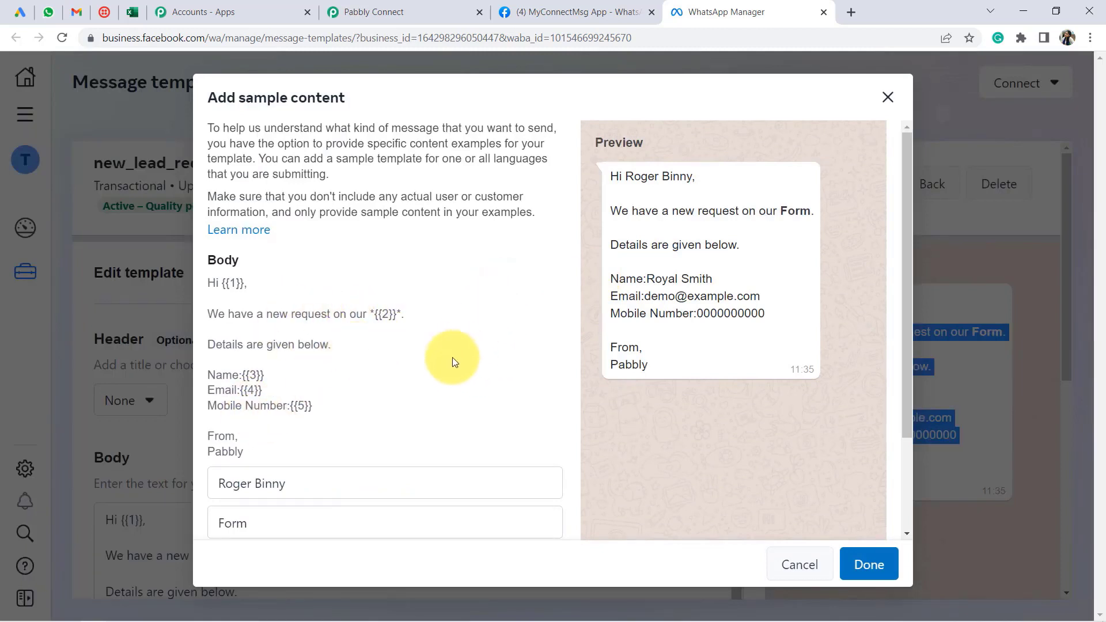
Review the Form, email and mobile sample values, then cancel the sample dialog unchanged
scroll(454, 353, down, 3)
click(275, 360)
drag(252, 399, 226, 401)
click(277, 425)
drag(293, 478, 220, 478)
drag(266, 517, 252, 517)
drag(244, 249, 264, 250)
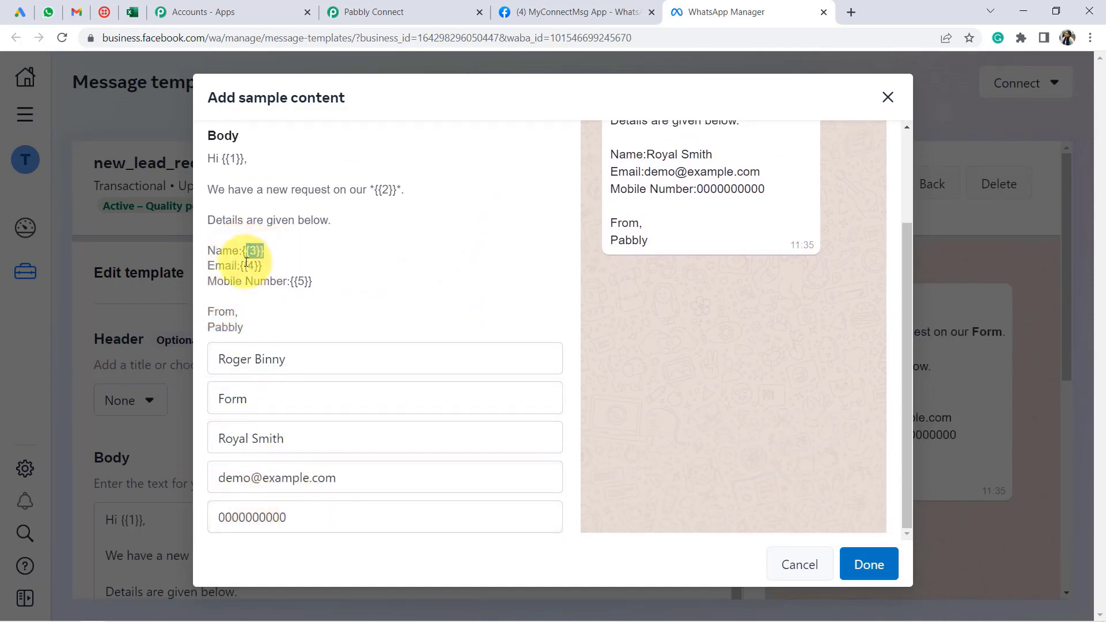
click(786, 567)
Go back to the Message templates list and copy the new_lead_received name
scroll(373, 398, down, 5)
scroll(371, 401, down, 1)
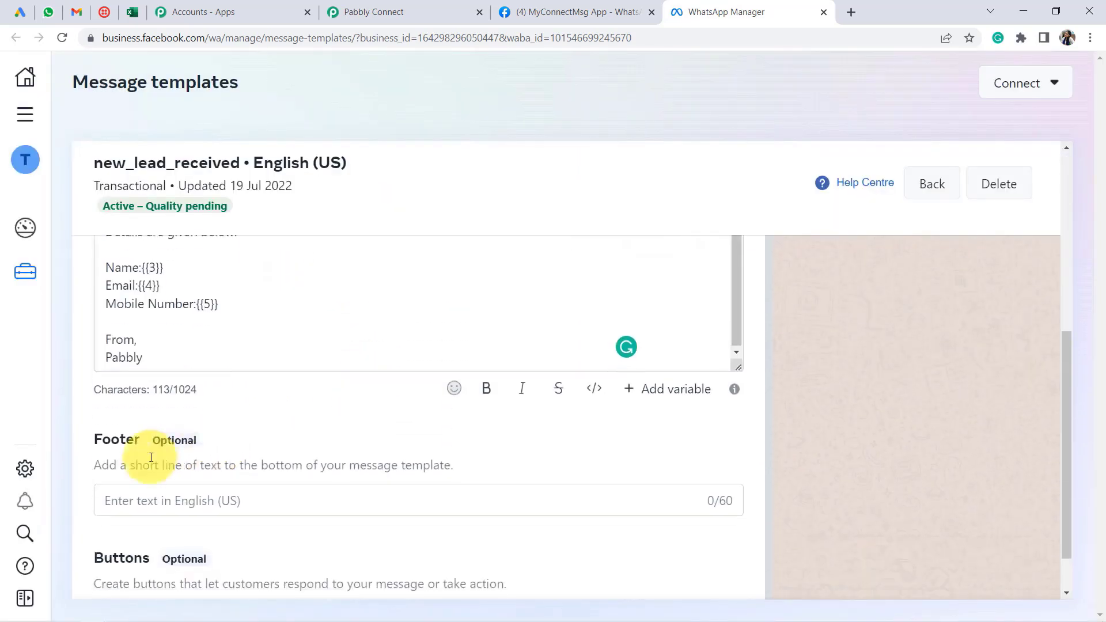
drag(87, 442, 154, 447)
scroll(227, 439, down, 1)
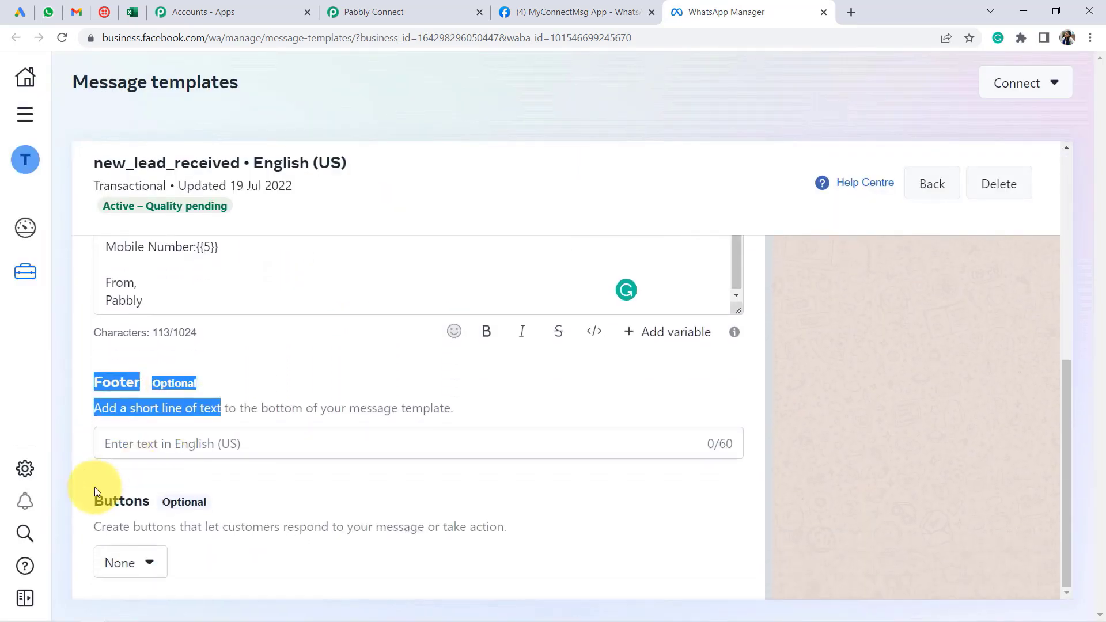
drag(95, 486, 217, 492)
scroll(984, 369, up, 8)
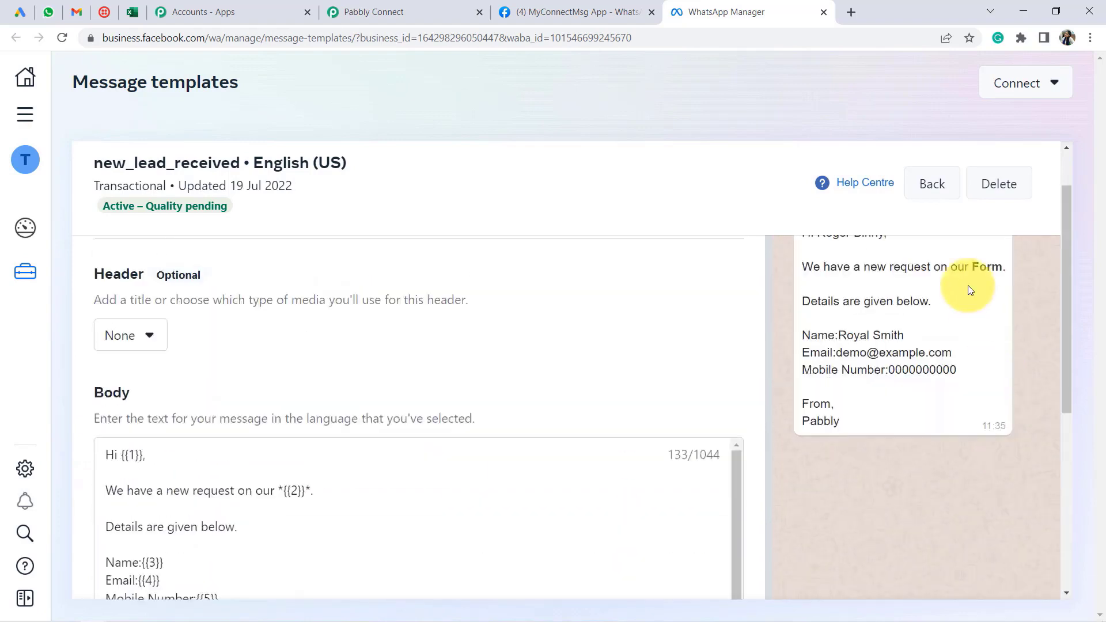
click(933, 185)
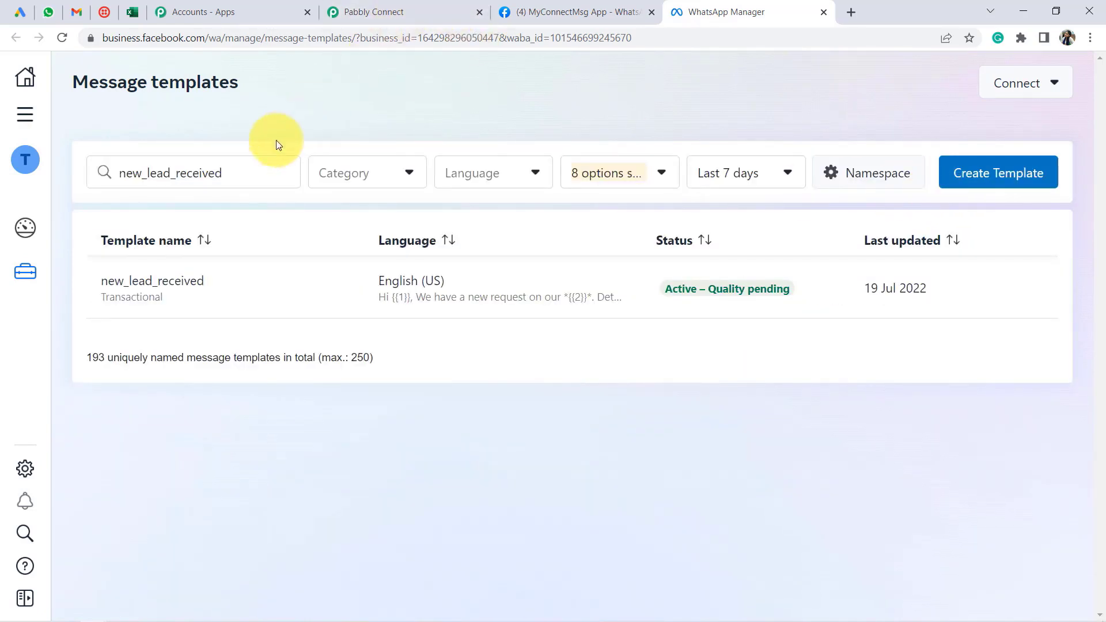
double_click(197, 173)
key(ctrl+c)
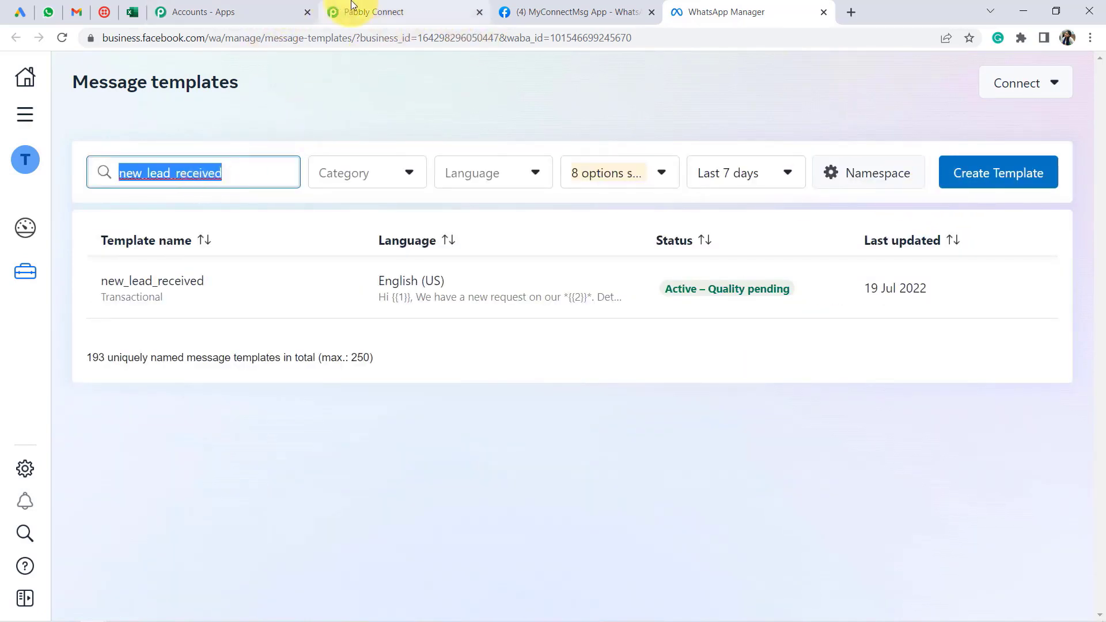
click(342, 7)
Select new_lead_received as the WhatsApp step's message template in Pabbly Connect
key(ctrl+v)
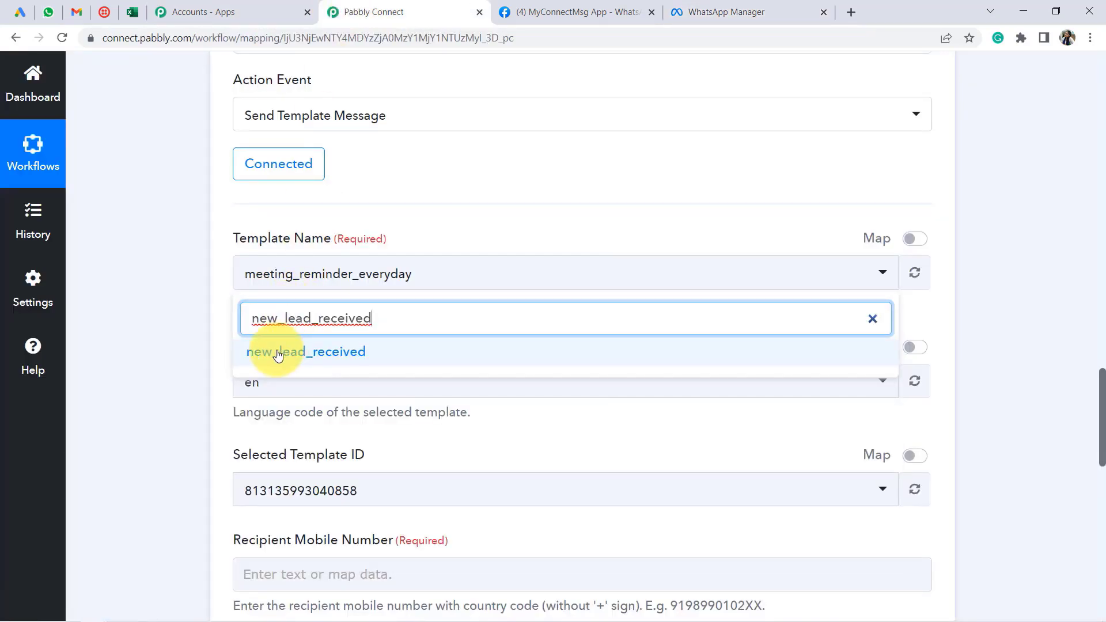
click(248, 353)
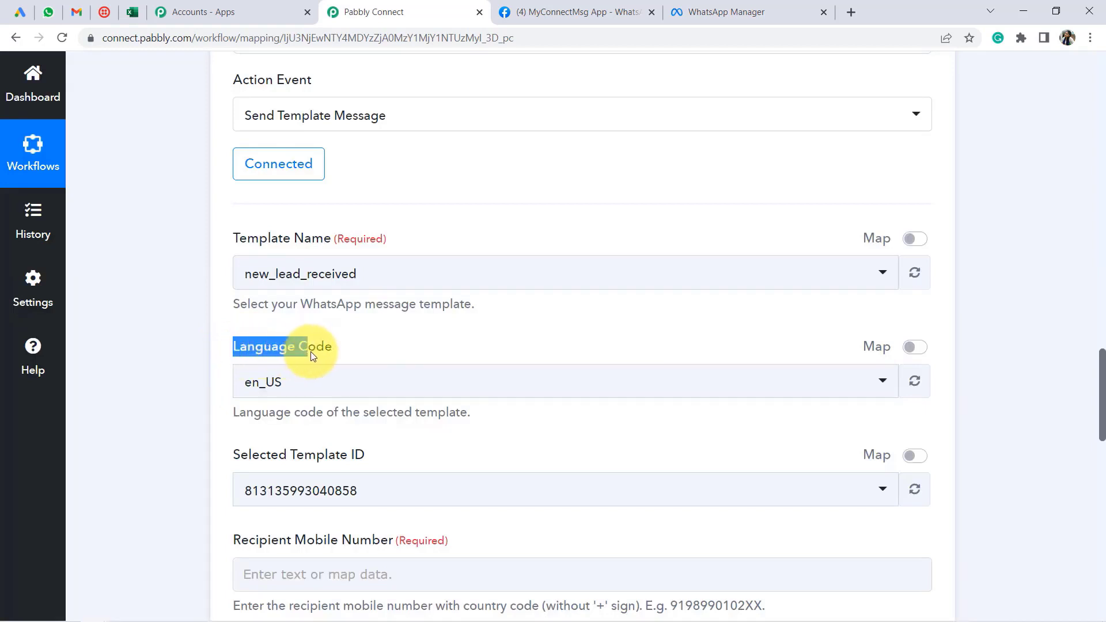
drag(240, 455, 340, 456)
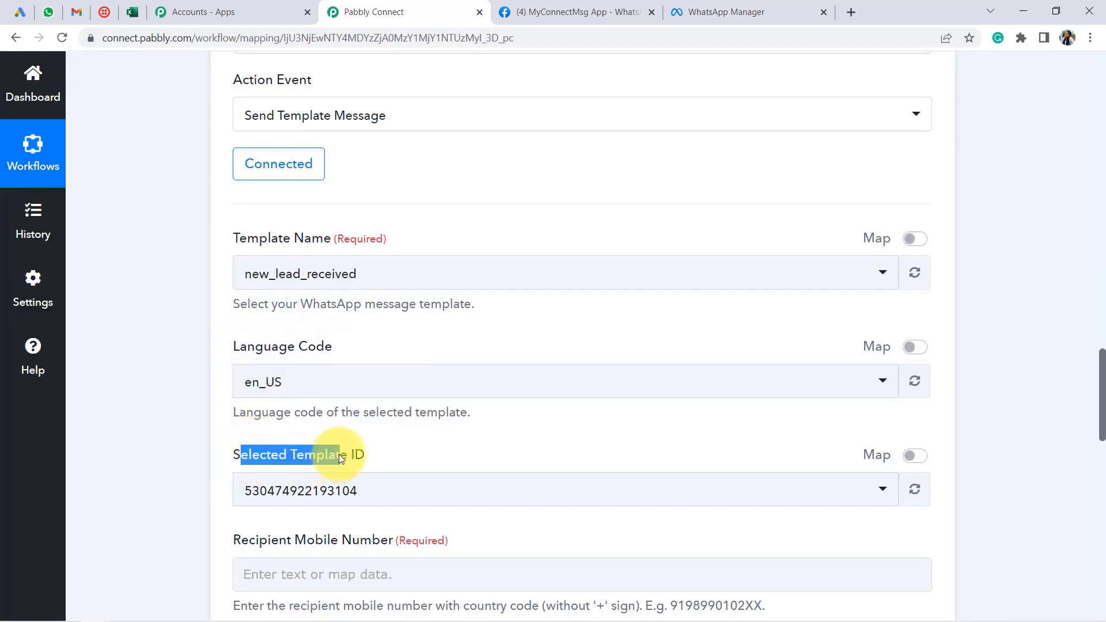
scroll(326, 363, down, 1)
scroll(326, 363, down, 4)
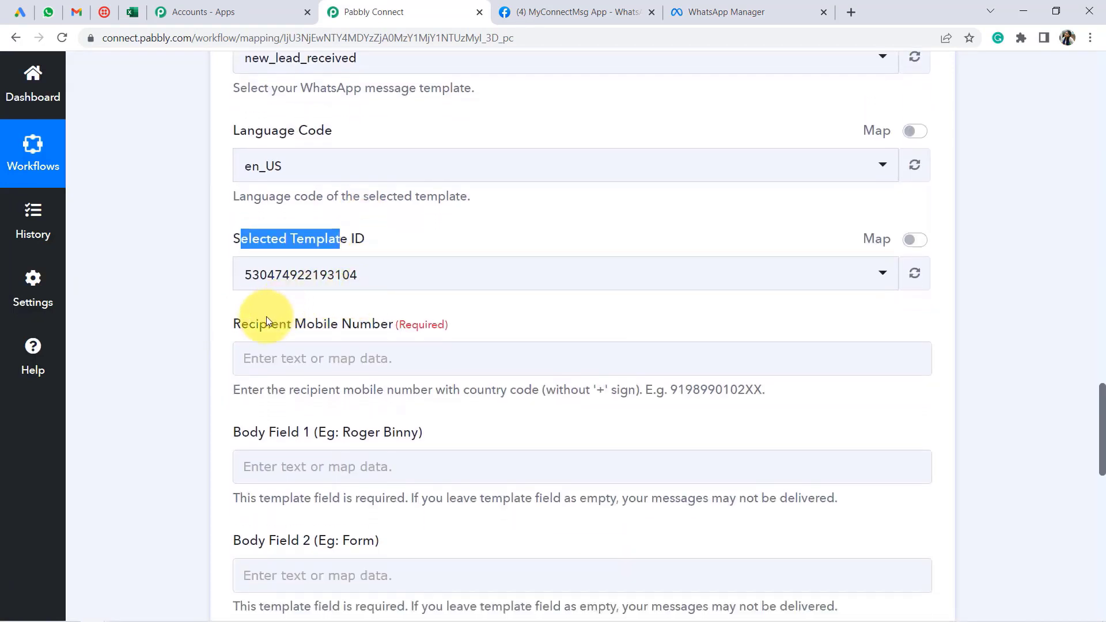
Enter the recipient's mobile number with its country code in Recipient Mobile Number
drag(255, 324, 422, 330)
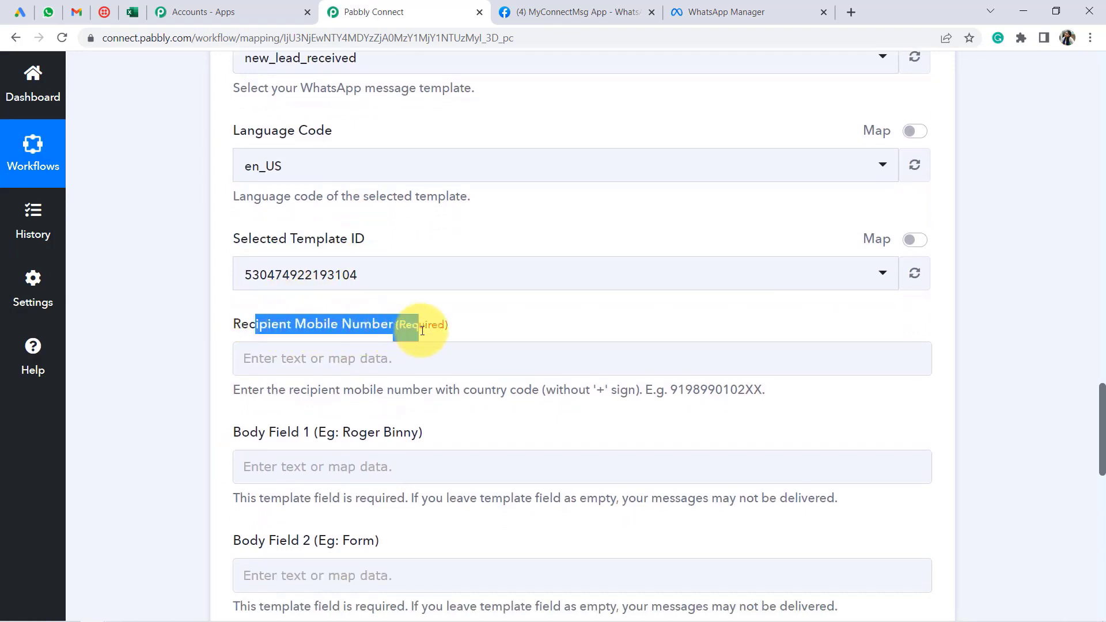
click(272, 358)
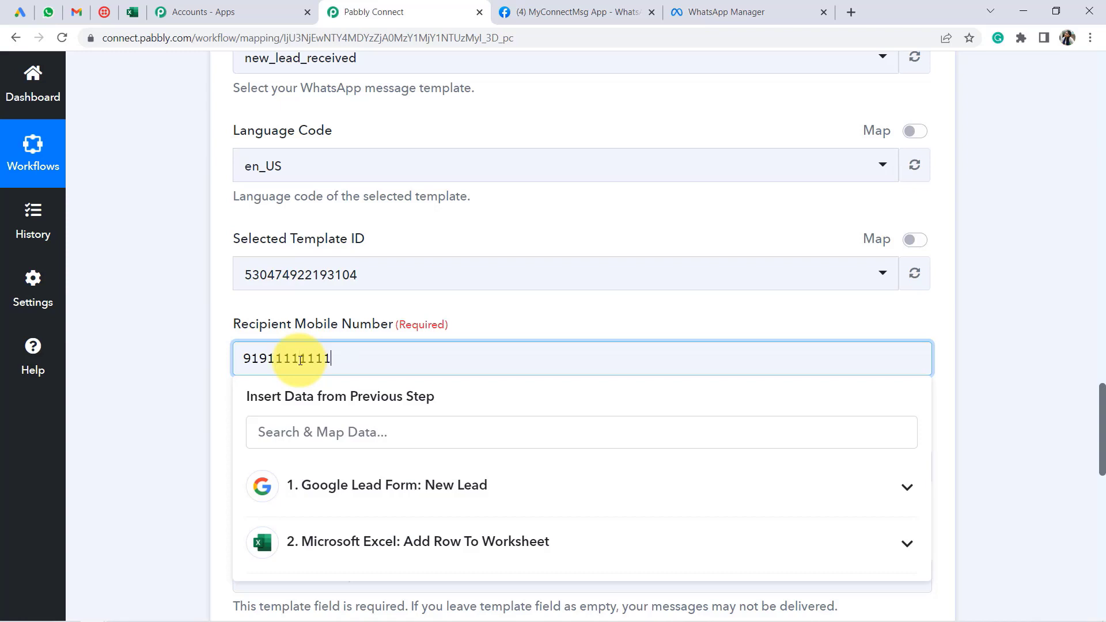
click(192, 364)
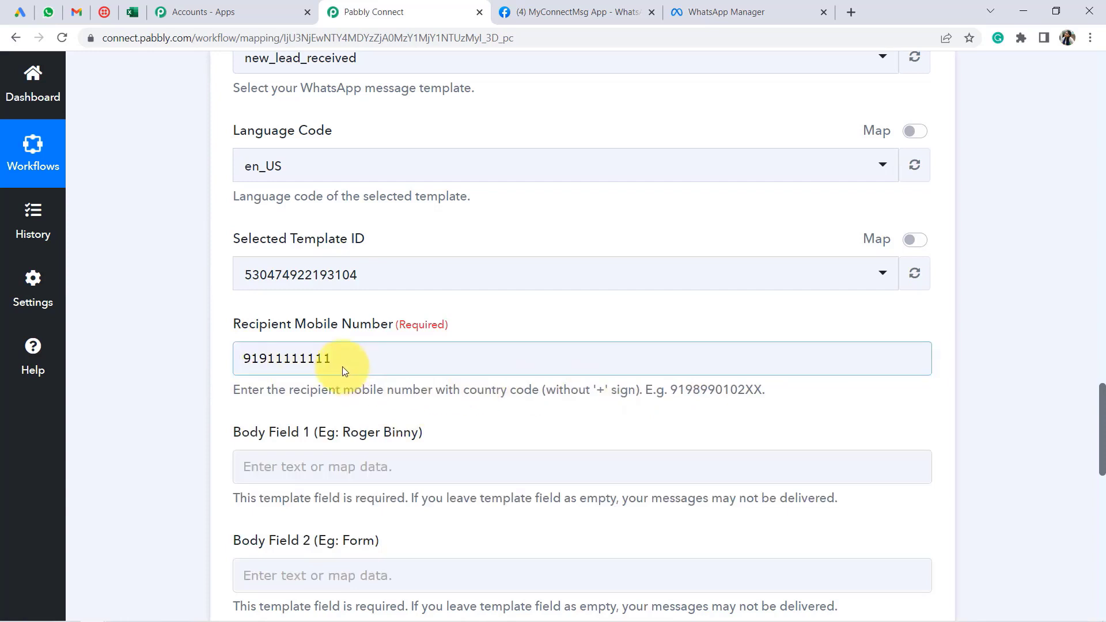
drag(671, 391, 765, 393)
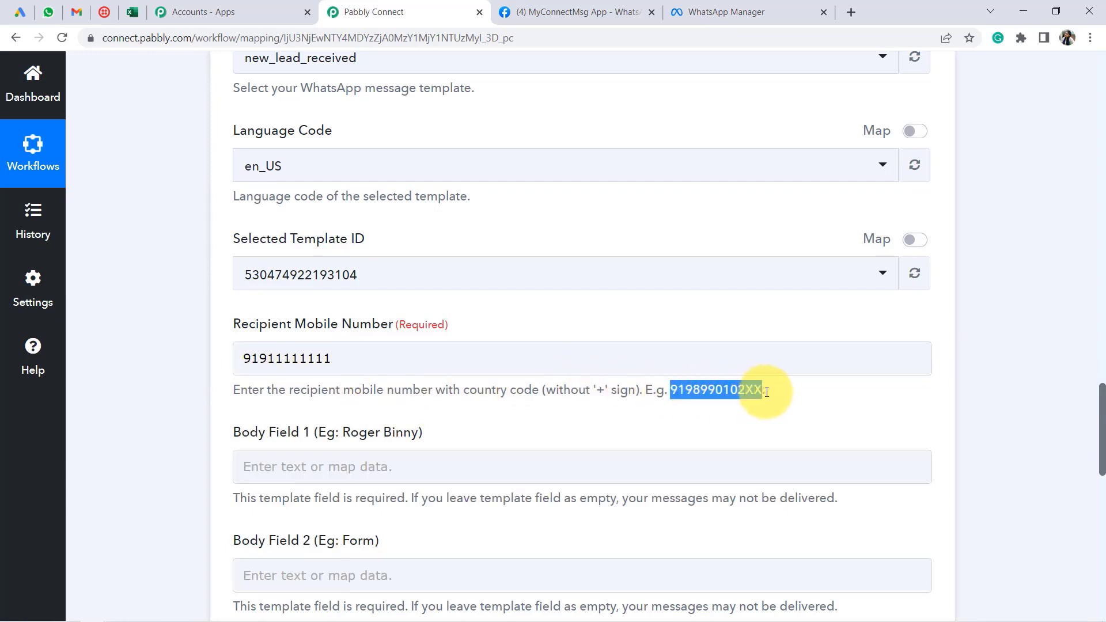
drag(336, 390, 626, 392)
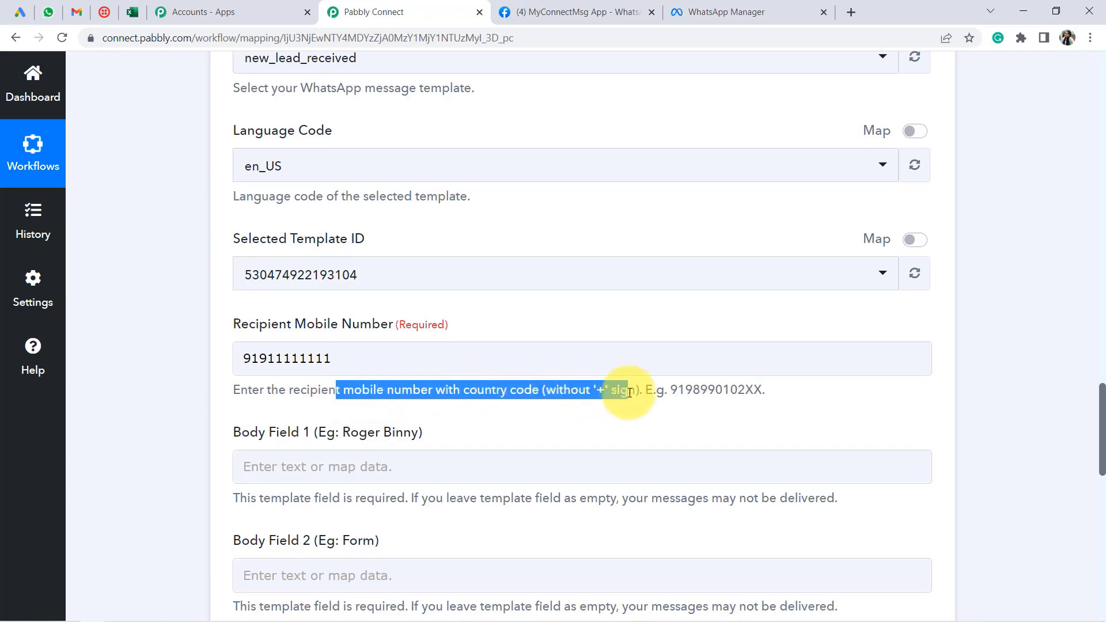
double_click(296, 360)
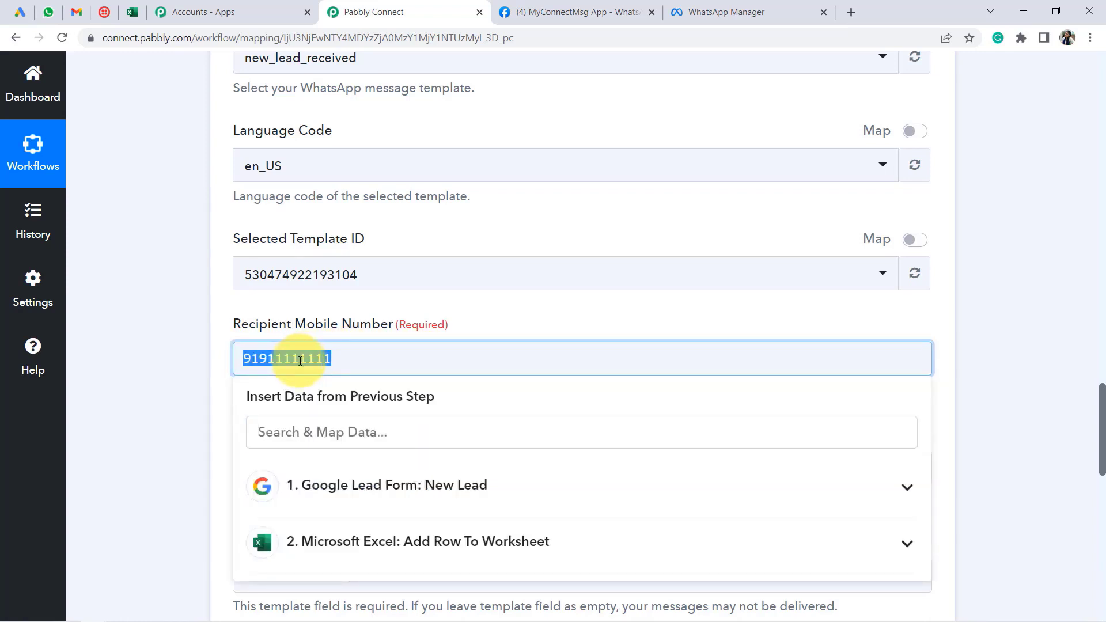
click(300, 360)
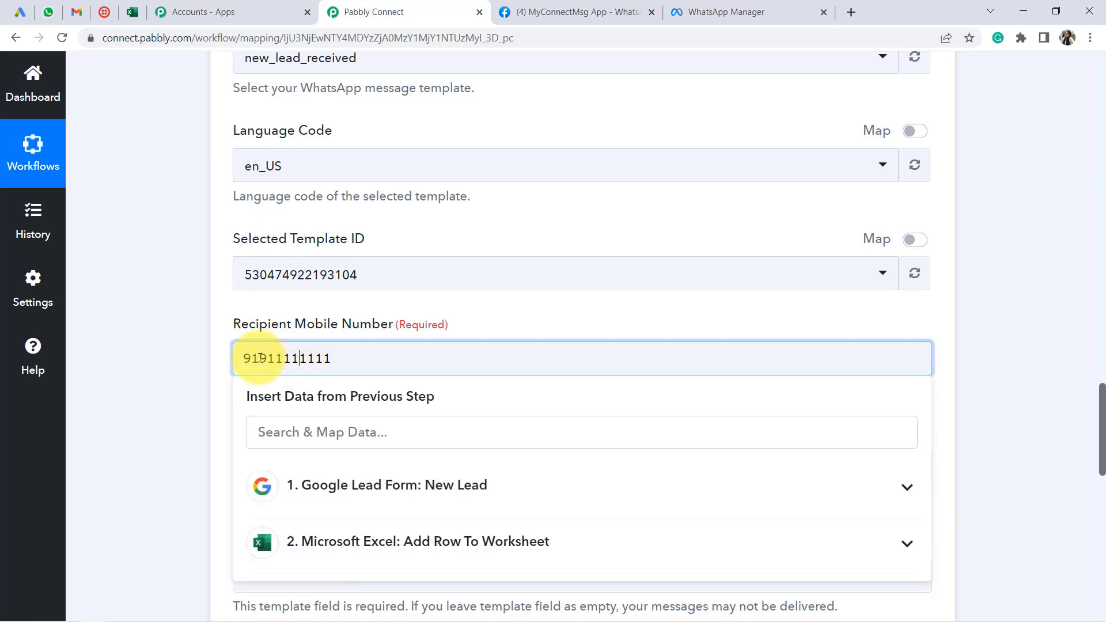
click(189, 389)
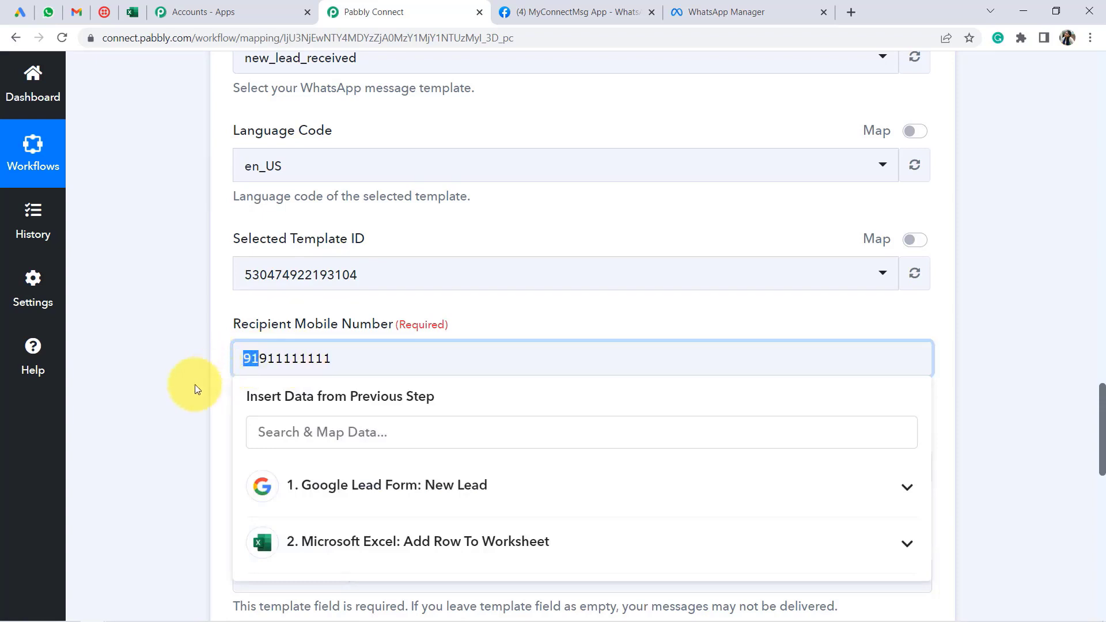
scroll(195, 383, down, 2)
scroll(195, 384, down, 1)
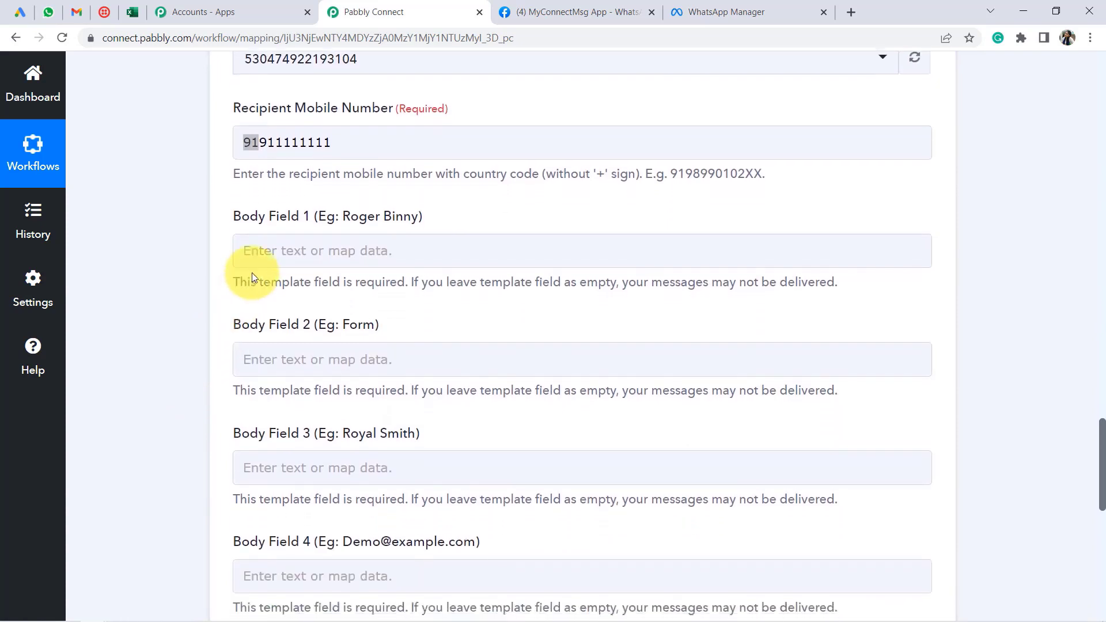
drag(249, 218, 336, 220)
drag(269, 325, 379, 330)
drag(420, 434, 365, 440)
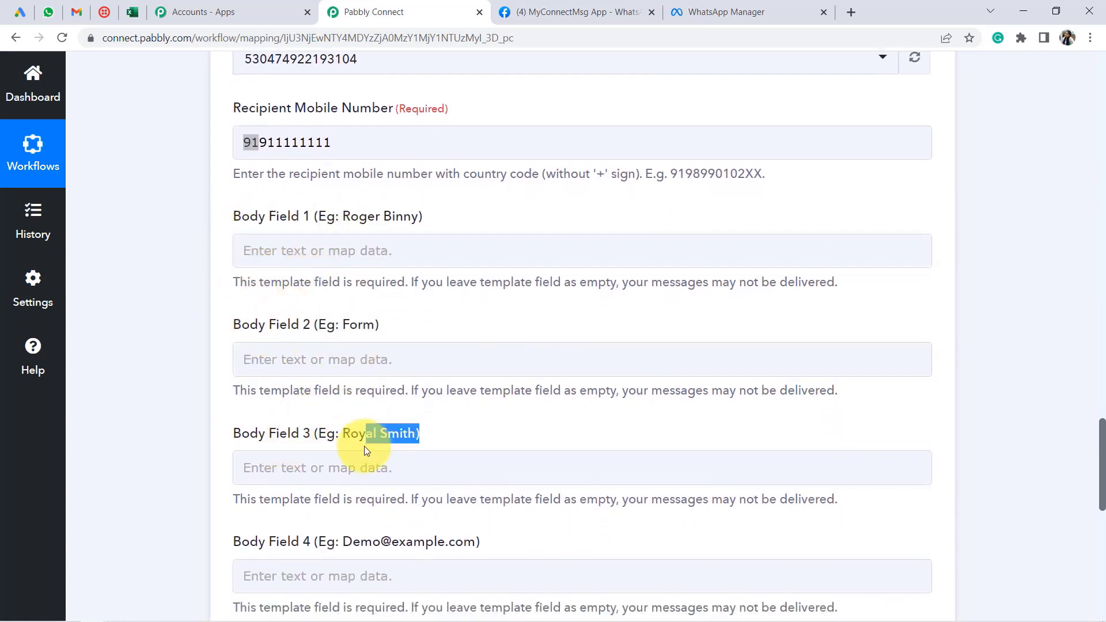
scroll(364, 449, down, 2)
scroll(364, 451, up, 3)
click(514, 12)
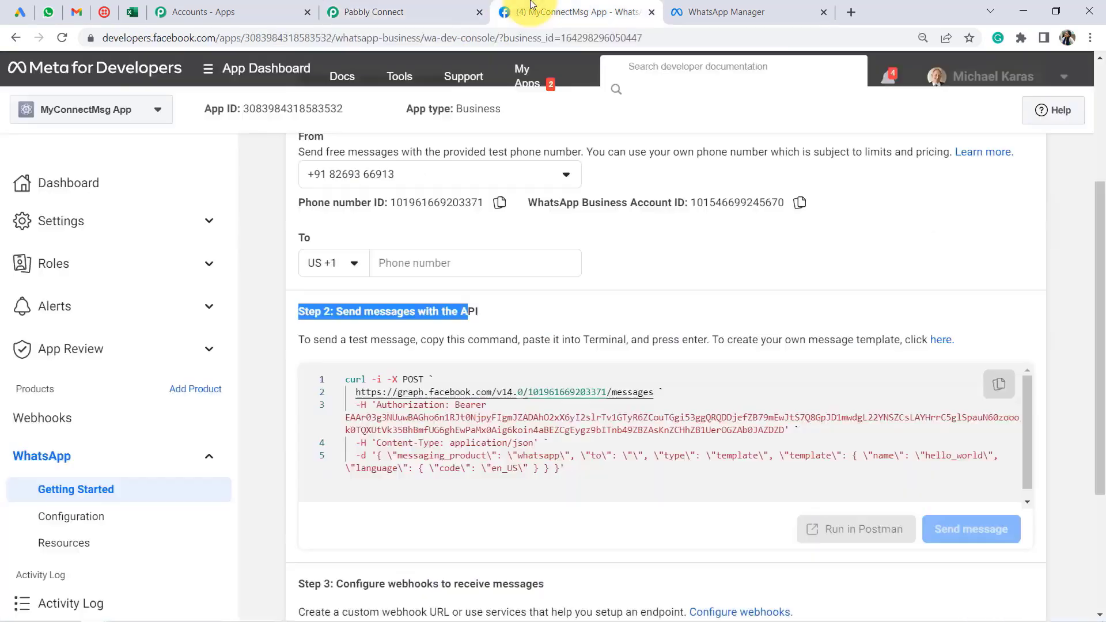
drag(716, 10, 555, 13)
click(111, 282)
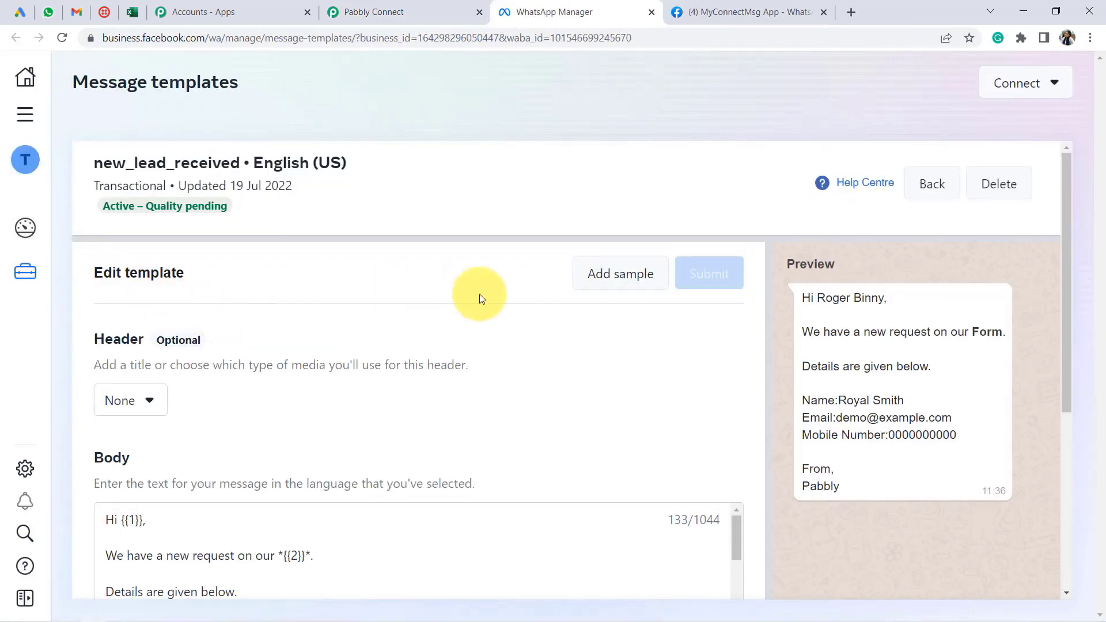
scroll(444, 425, down, 4)
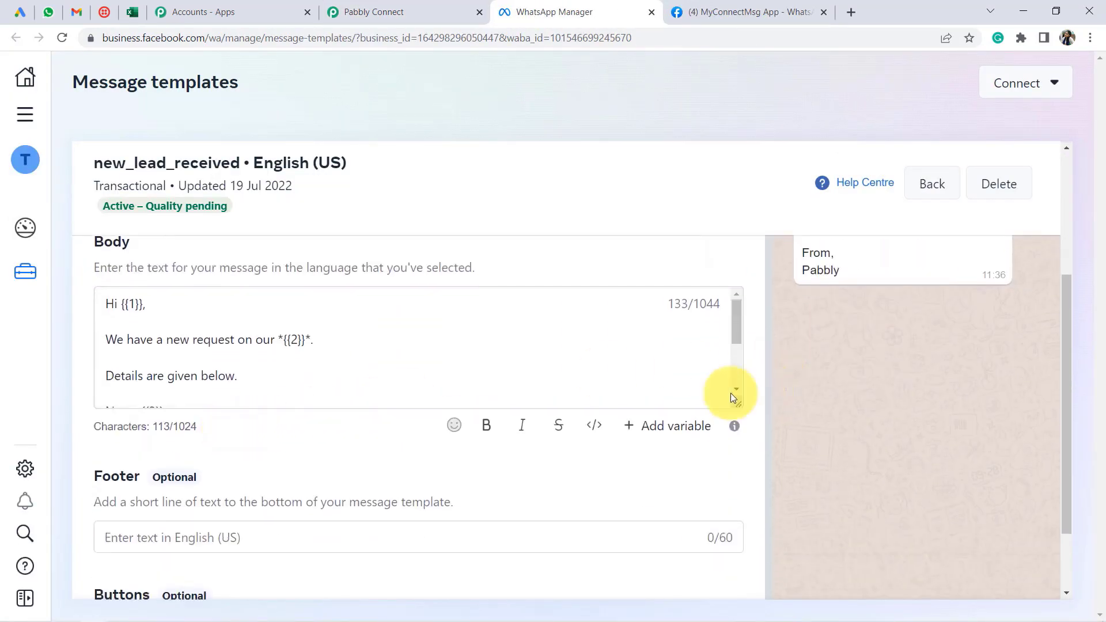
drag(735, 404, 739, 525)
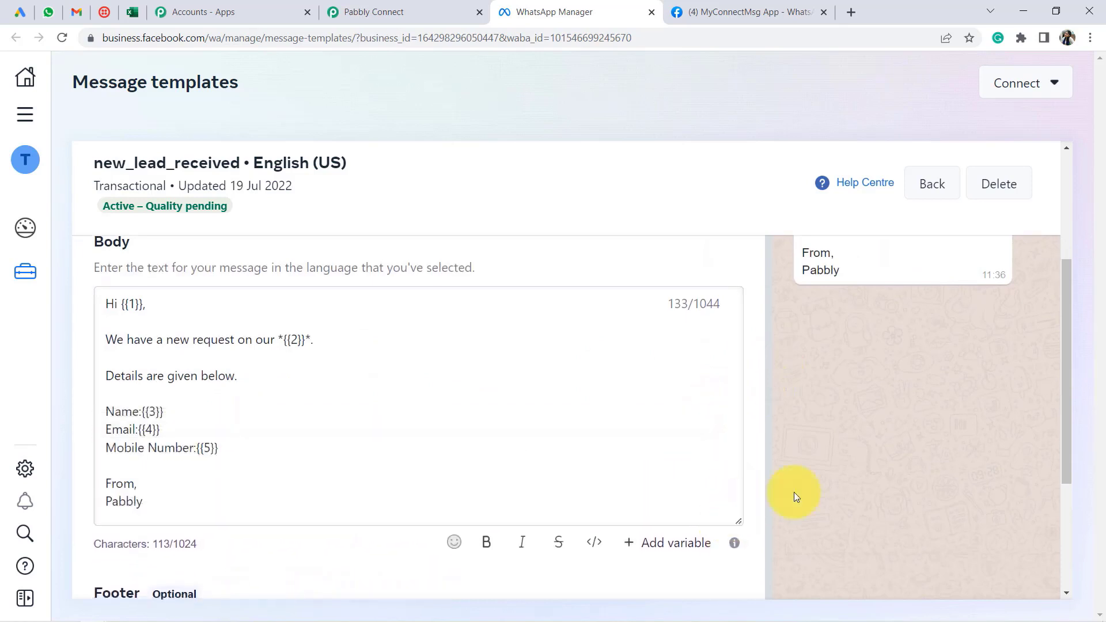
drag(123, 303, 169, 315)
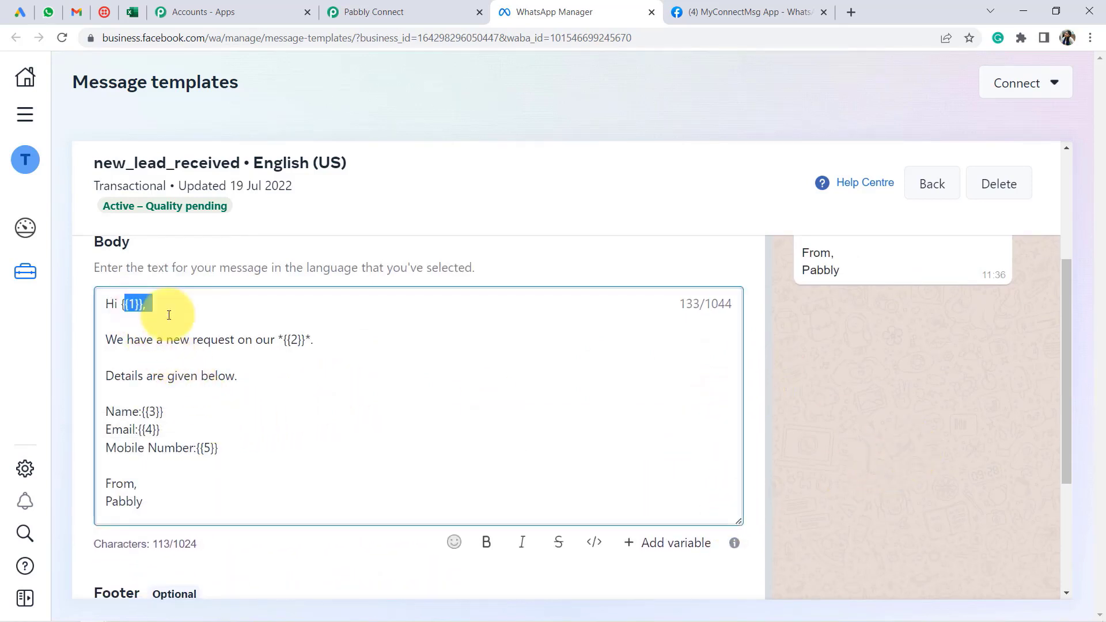
click(129, 357)
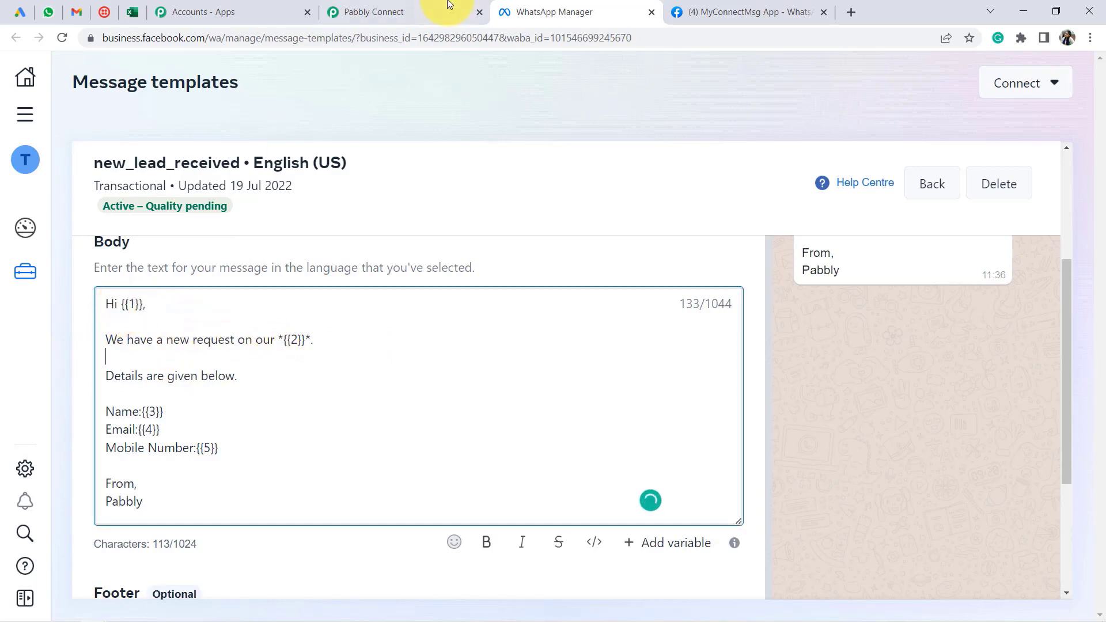
click(447, 4)
click(262, 329)
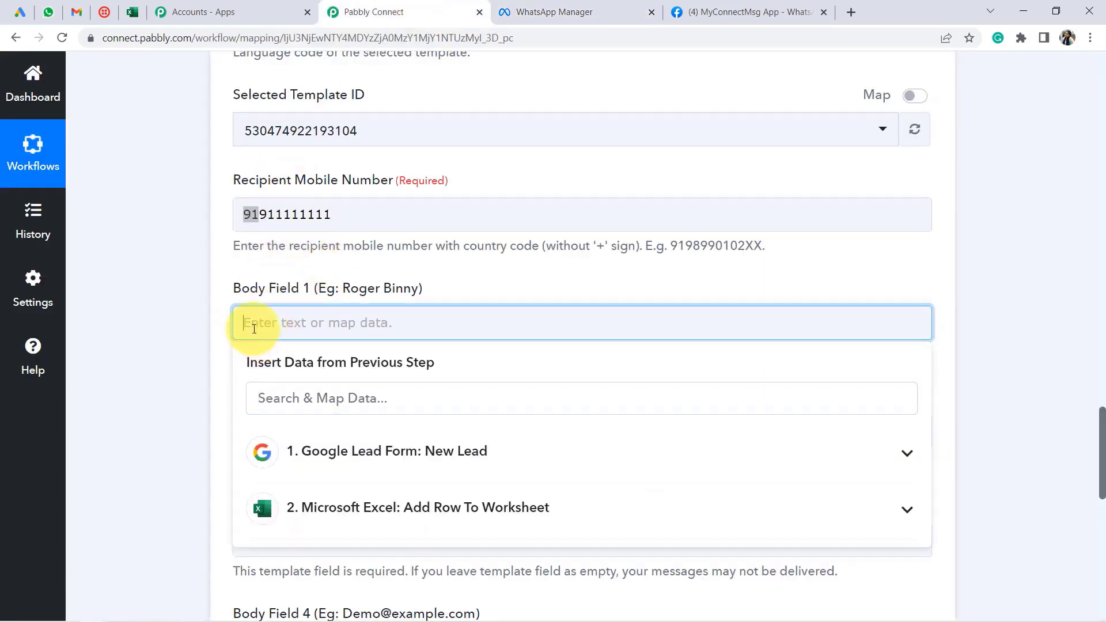
click(166, 368)
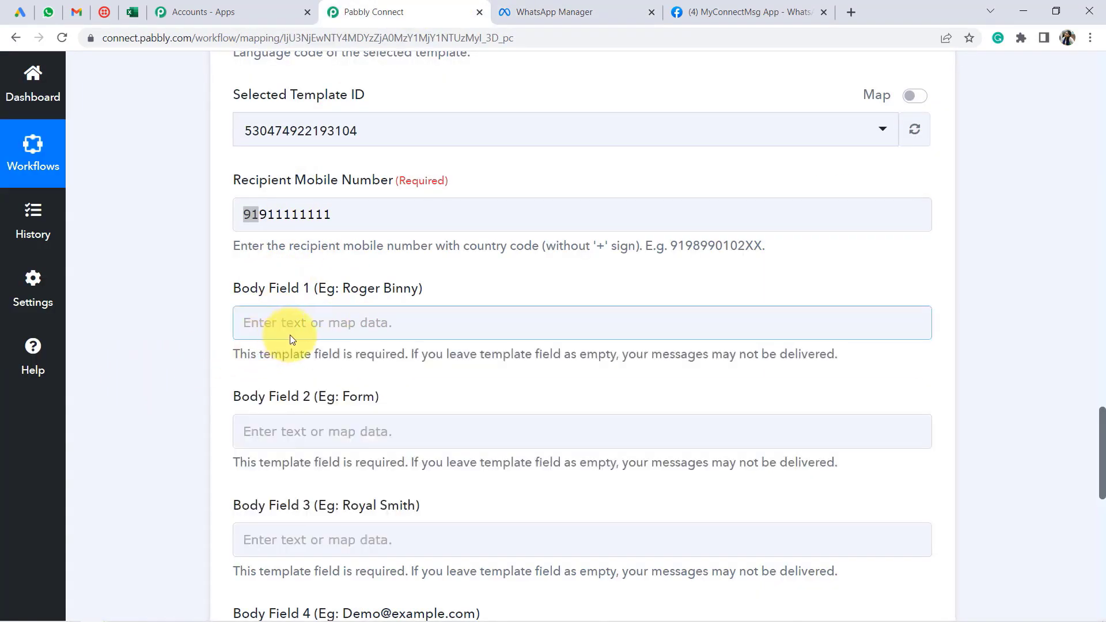
click(563, 12)
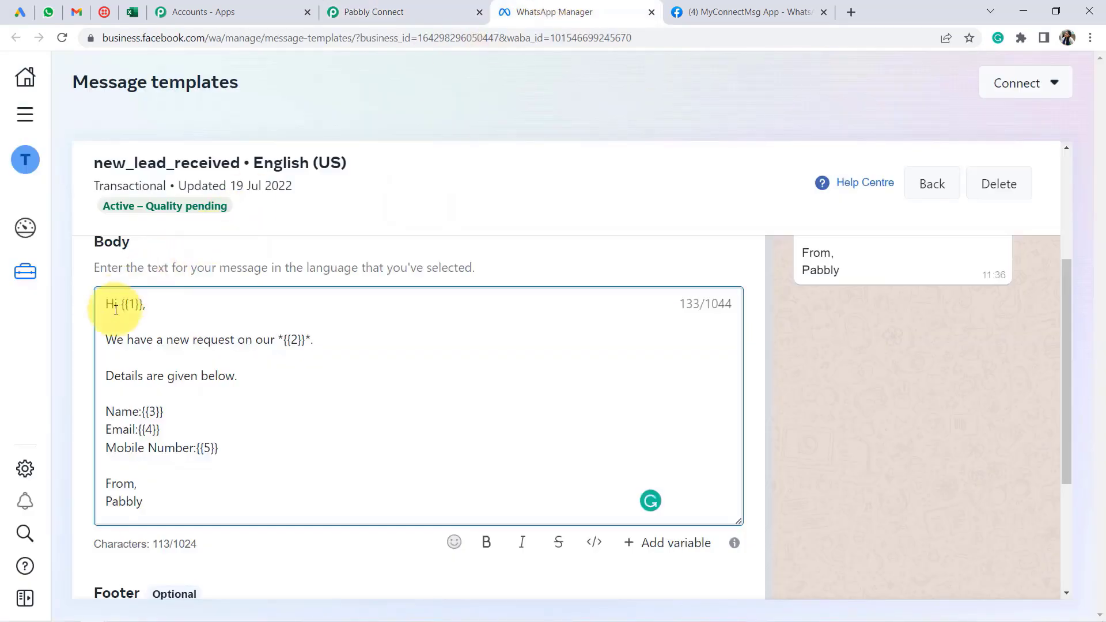
drag(116, 309, 183, 313)
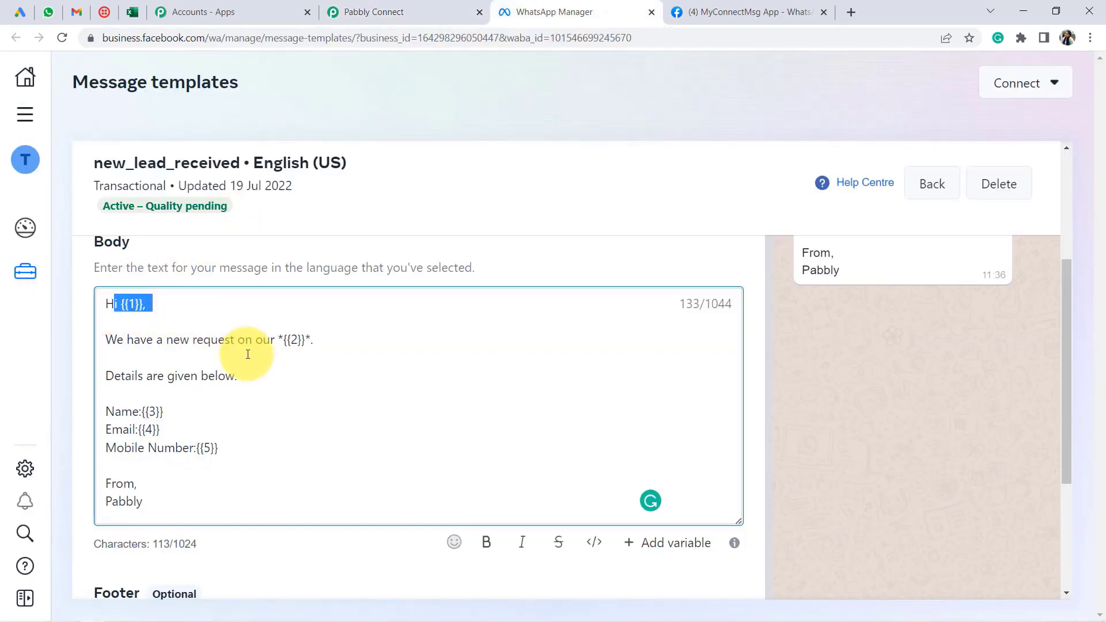
click(368, 12)
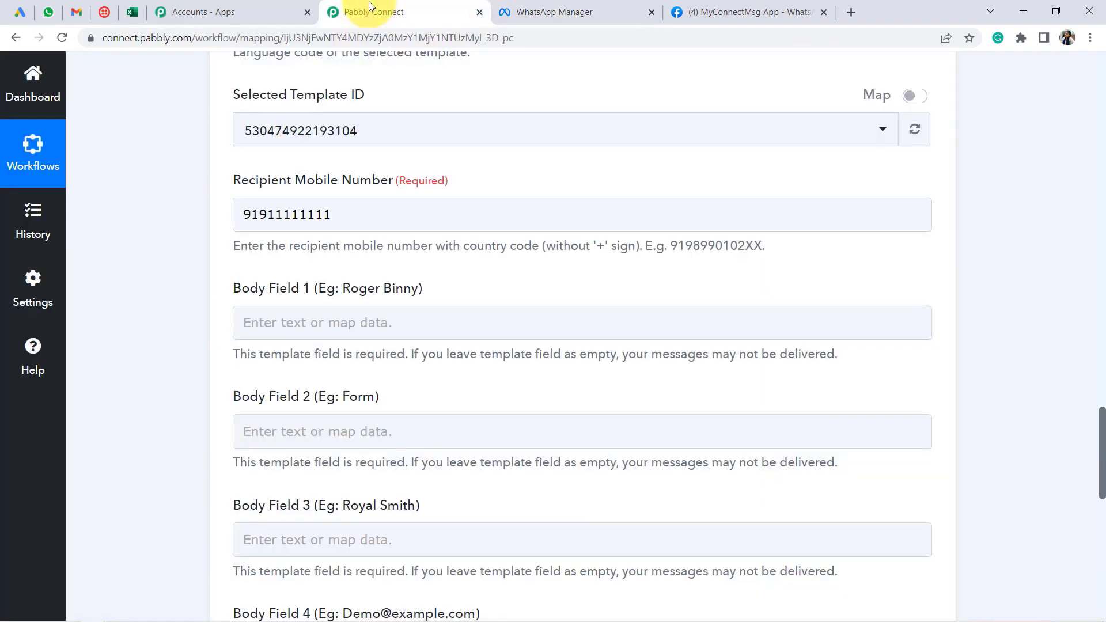
Type 'Dummy Person' into Body Field 1
scroll(367, 206, down, 1)
click(322, 257)
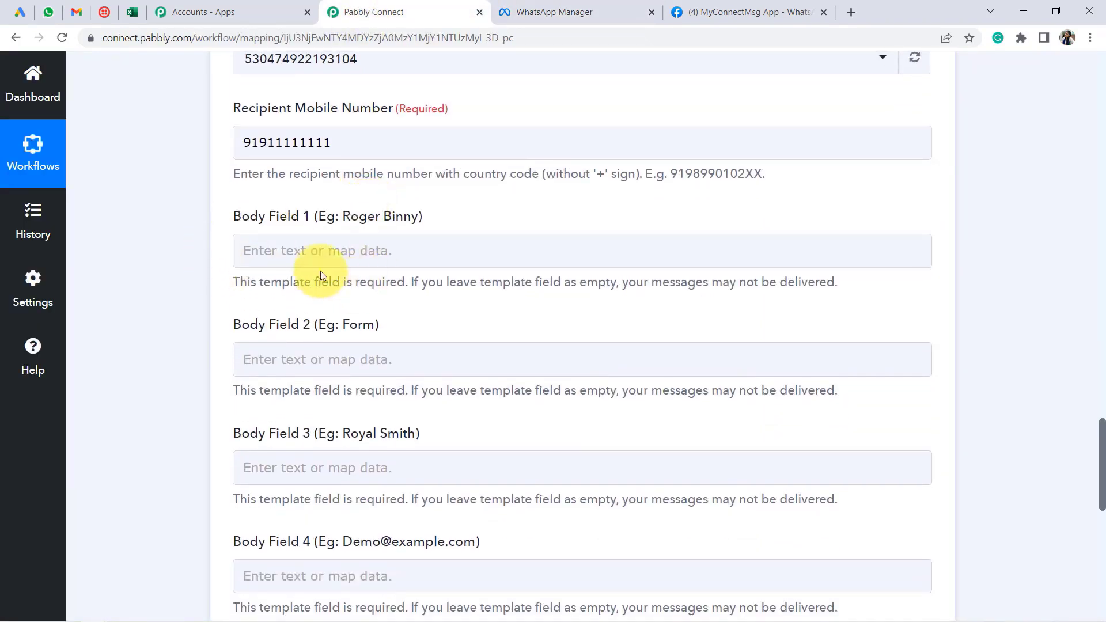
click(289, 260)
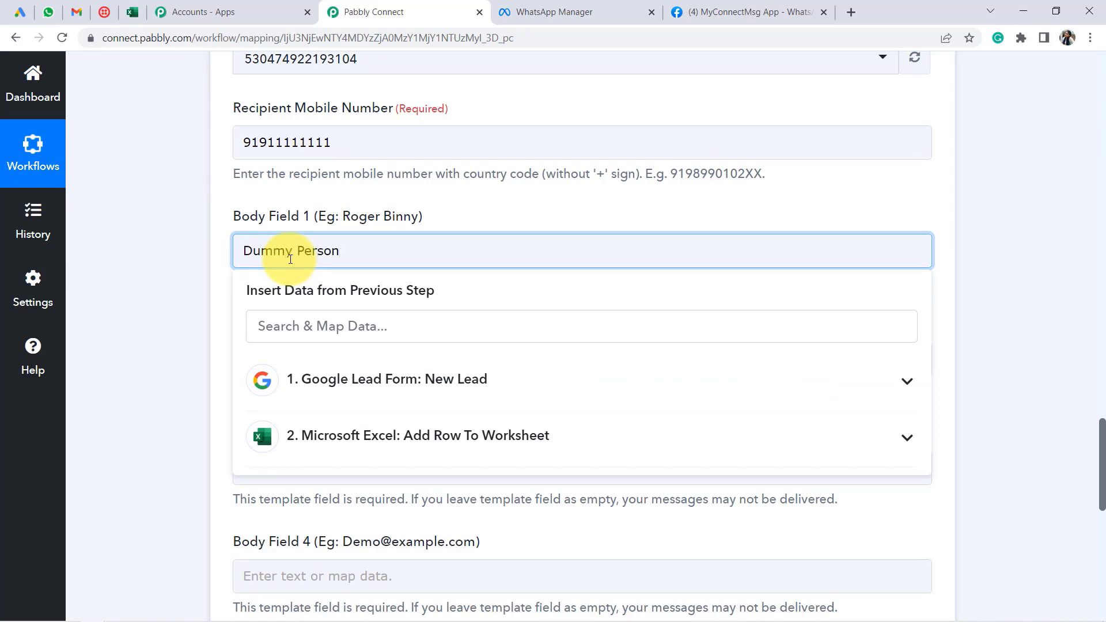
click(171, 294)
Type 'Travel Booking Form' into Body Field 2 rather than mapping a lead field
scroll(259, 247, down, 2)
click(317, 217)
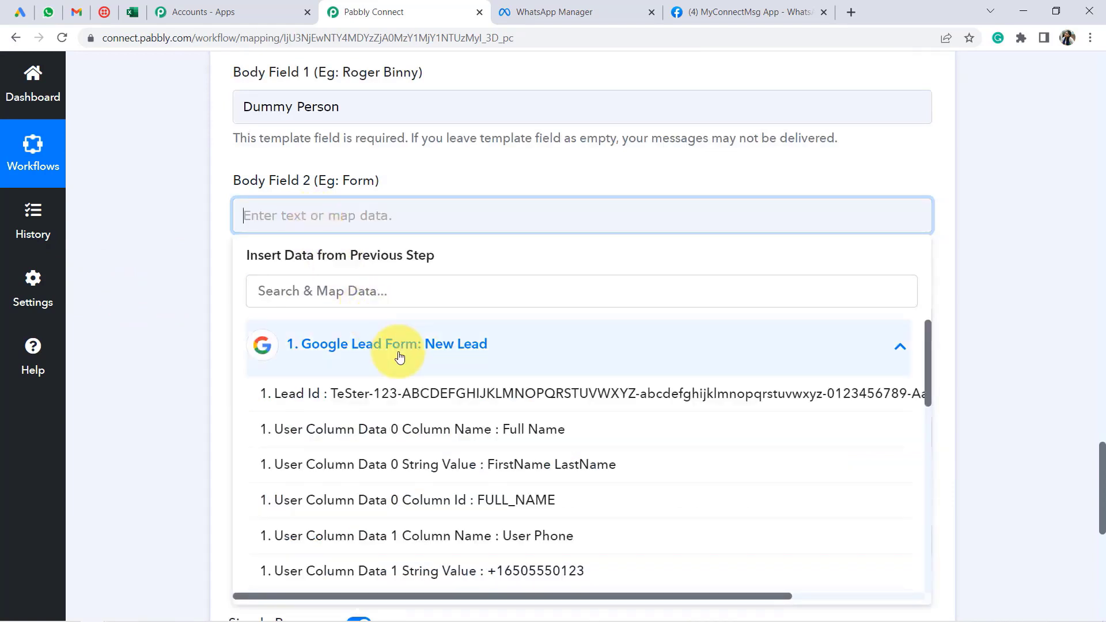
click(405, 349)
click(406, 349)
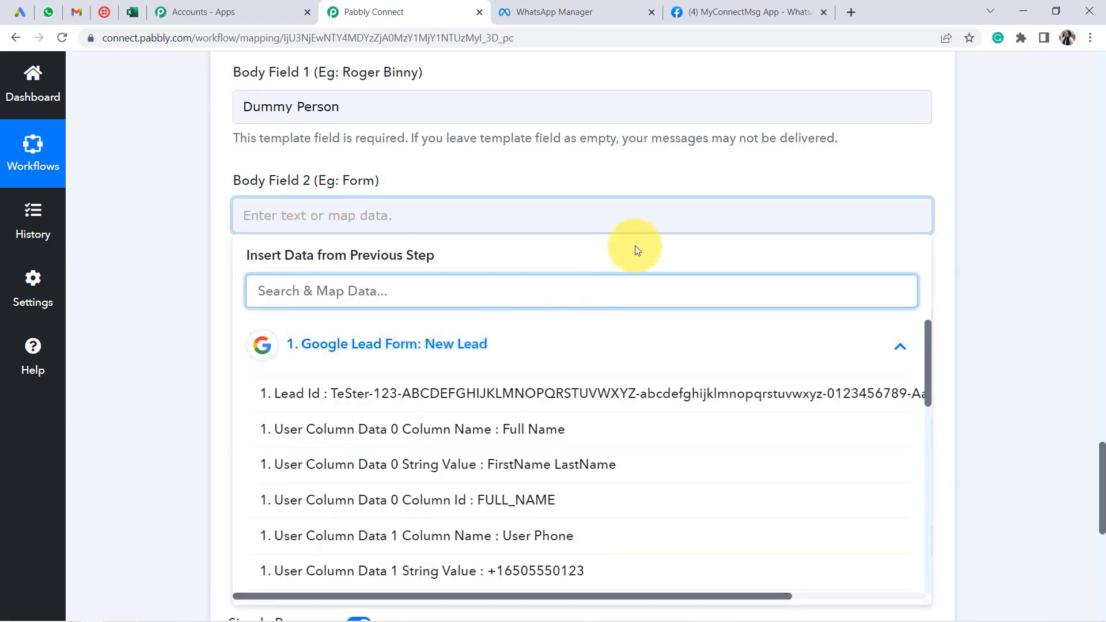
scroll(636, 256, down, 1)
scroll(556, 380, down, 5)
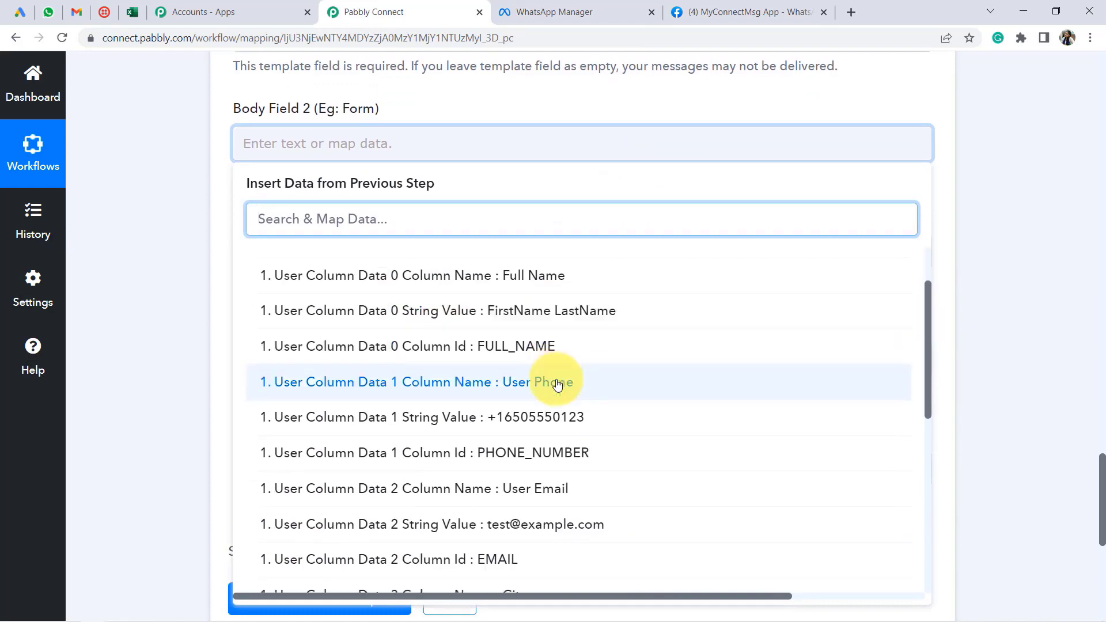
scroll(586, 361, down, 4)
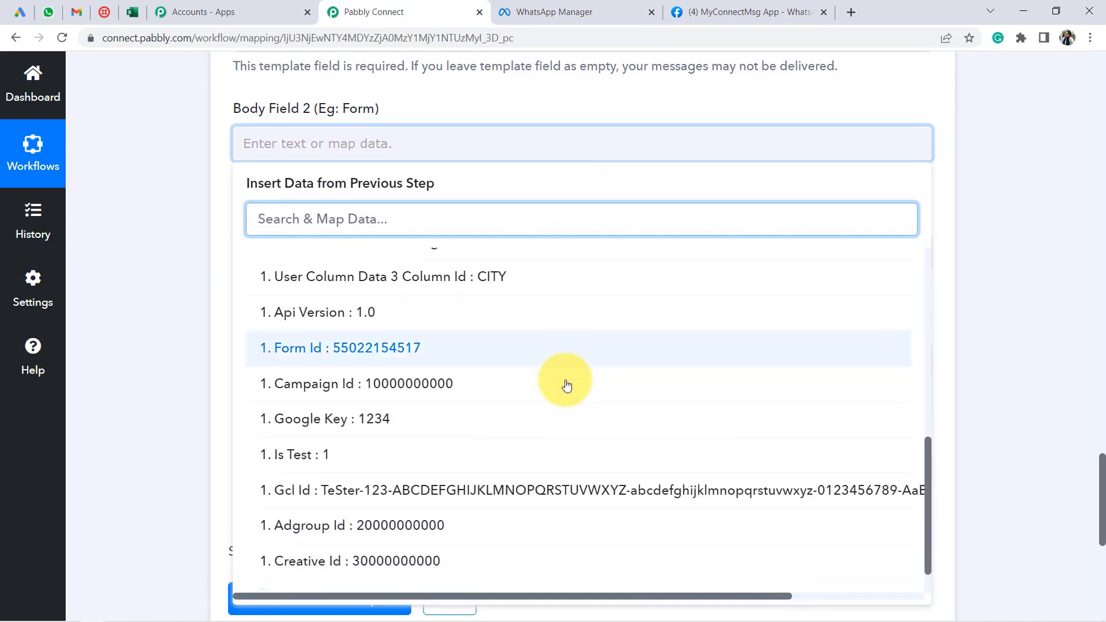
scroll(565, 383, up, 4)
click(179, 316)
click(278, 147)
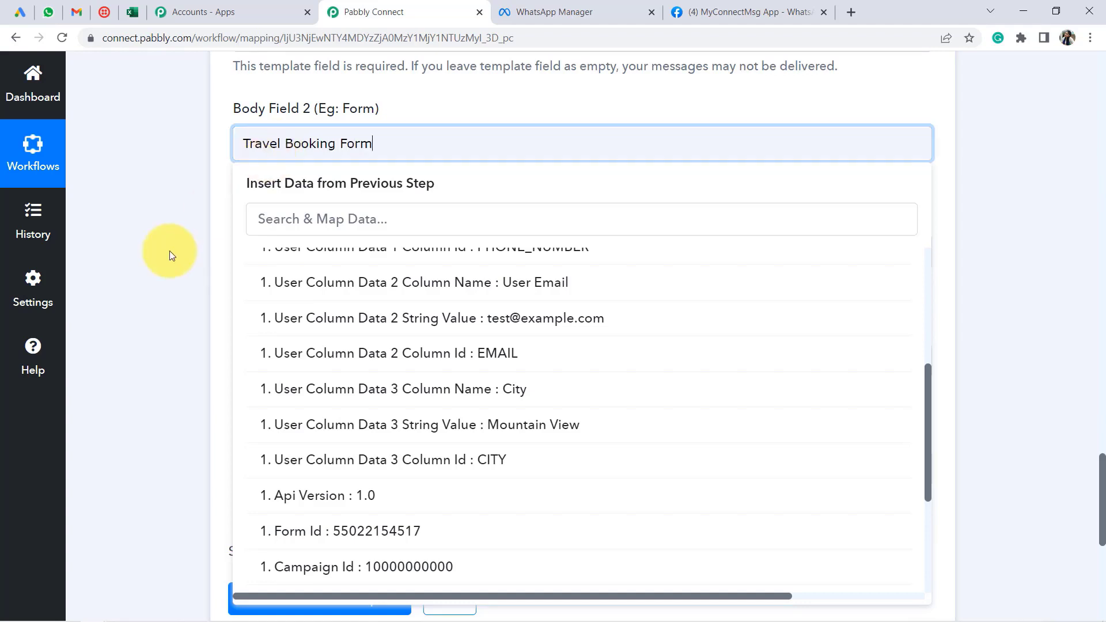
click(184, 248)
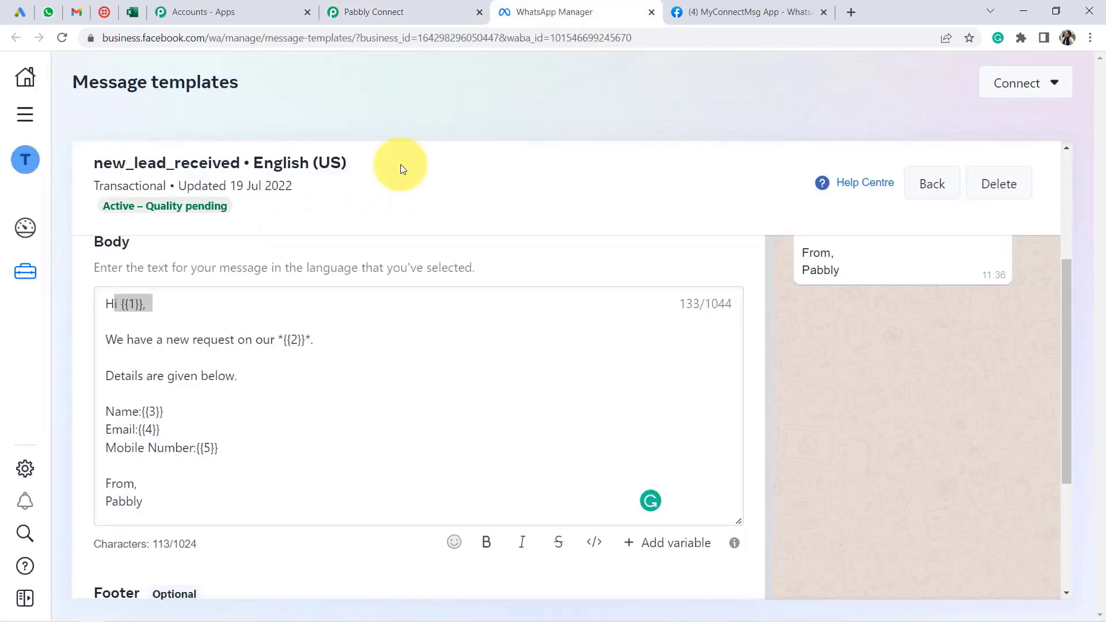
click(565, 12)
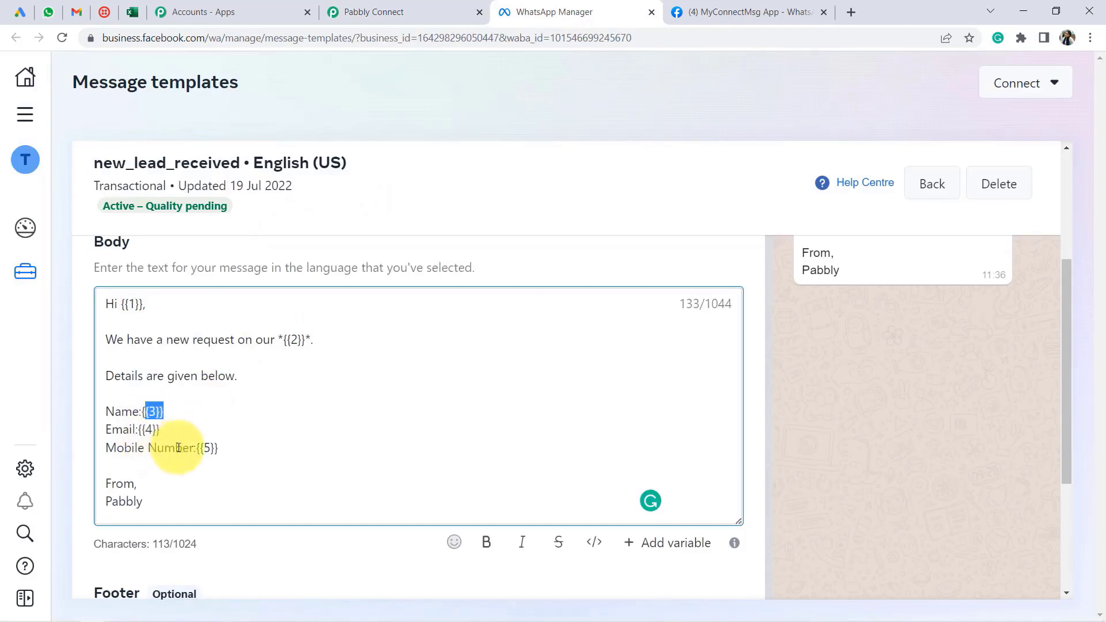
Map the lead's full name from the Google Lead Form into Body Field 3
click(403, 11)
click(260, 253)
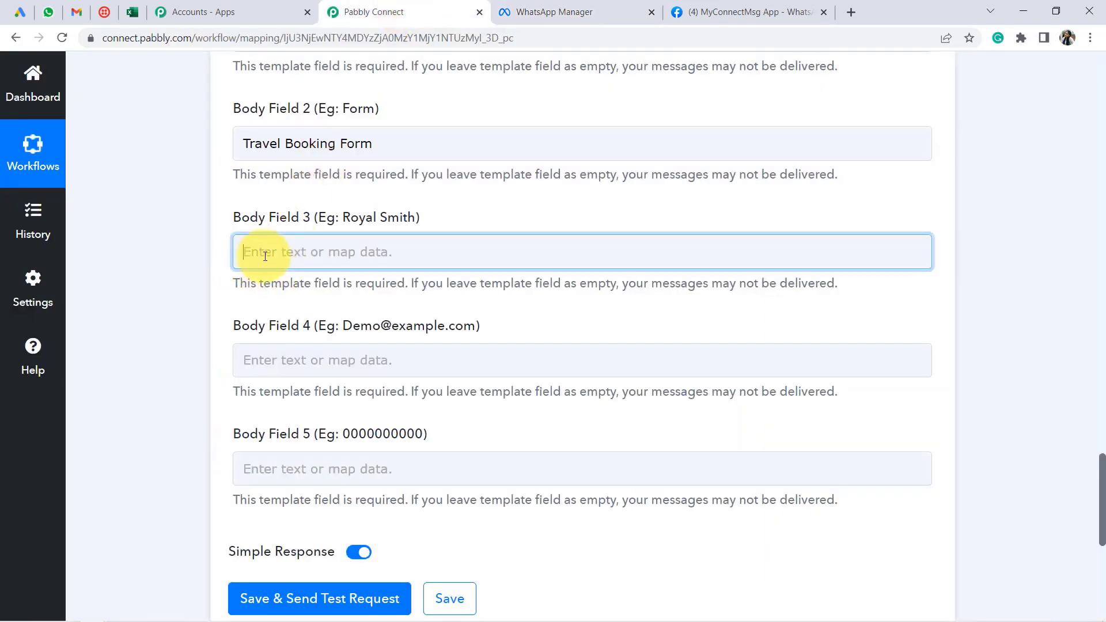
click(390, 378)
scroll(472, 282, down, 3)
click(550, 365)
click(169, 223)
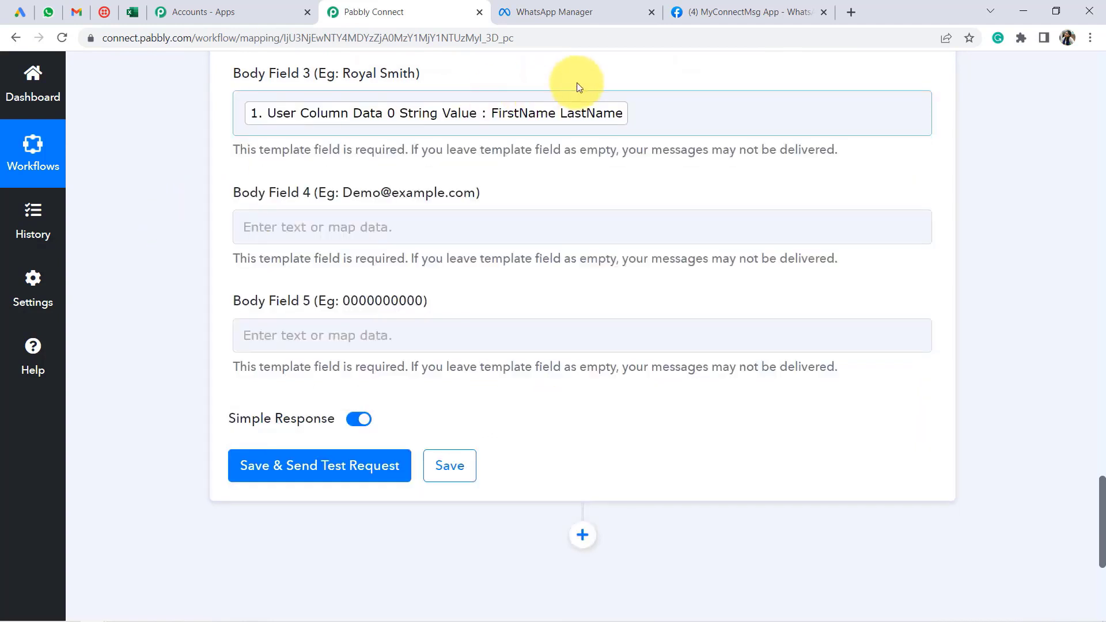
Map the lead's email into Body Field 4, searching the data with '@'
click(271, 230)
click(274, 301)
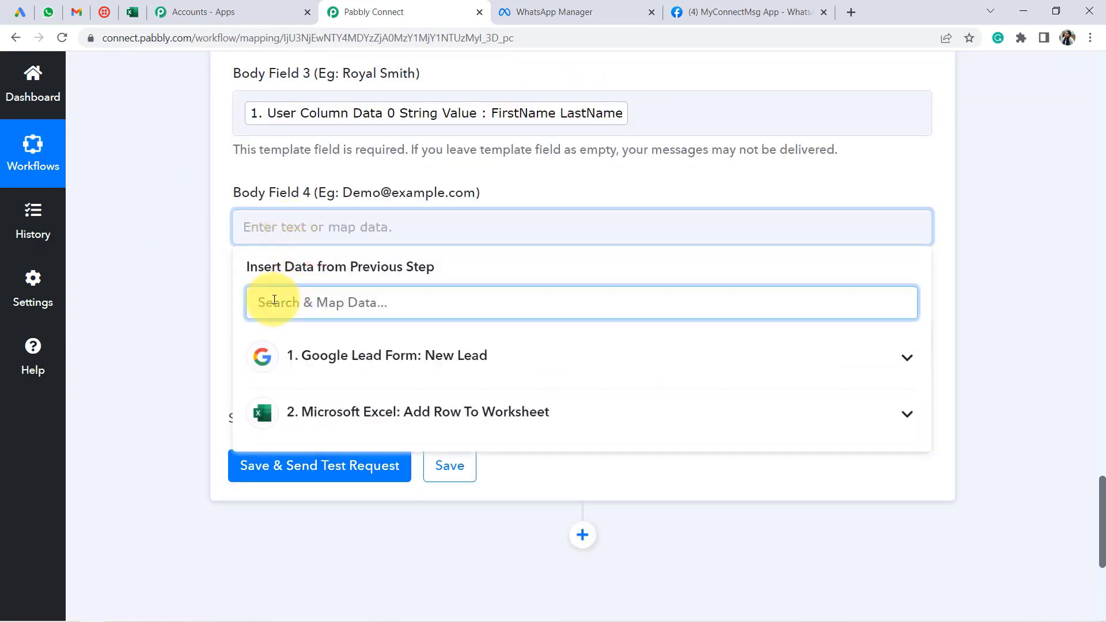
text(@)
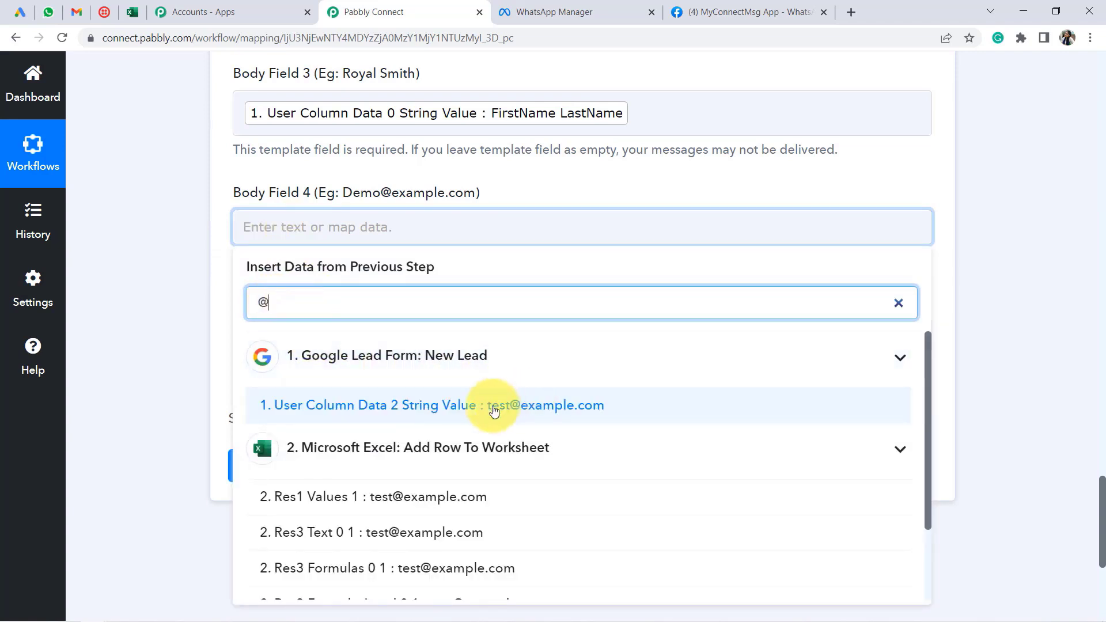
click(493, 406)
click(165, 277)
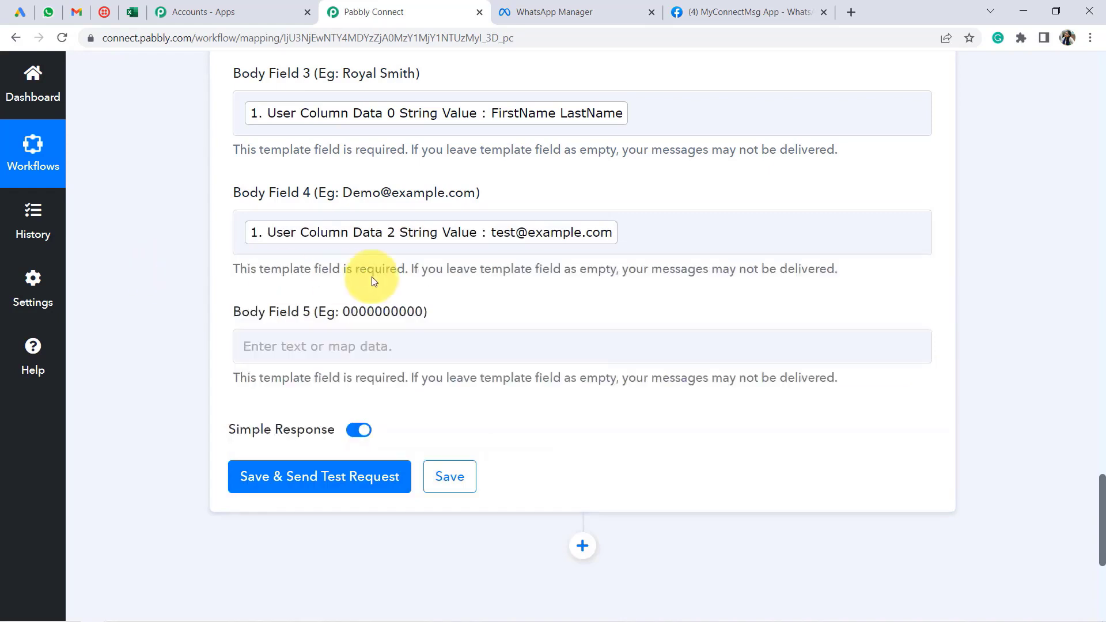
Map the lead's phone number (User Column Data 1 String Value) into Body Field 5
scroll(558, 222, down, 2)
click(330, 215)
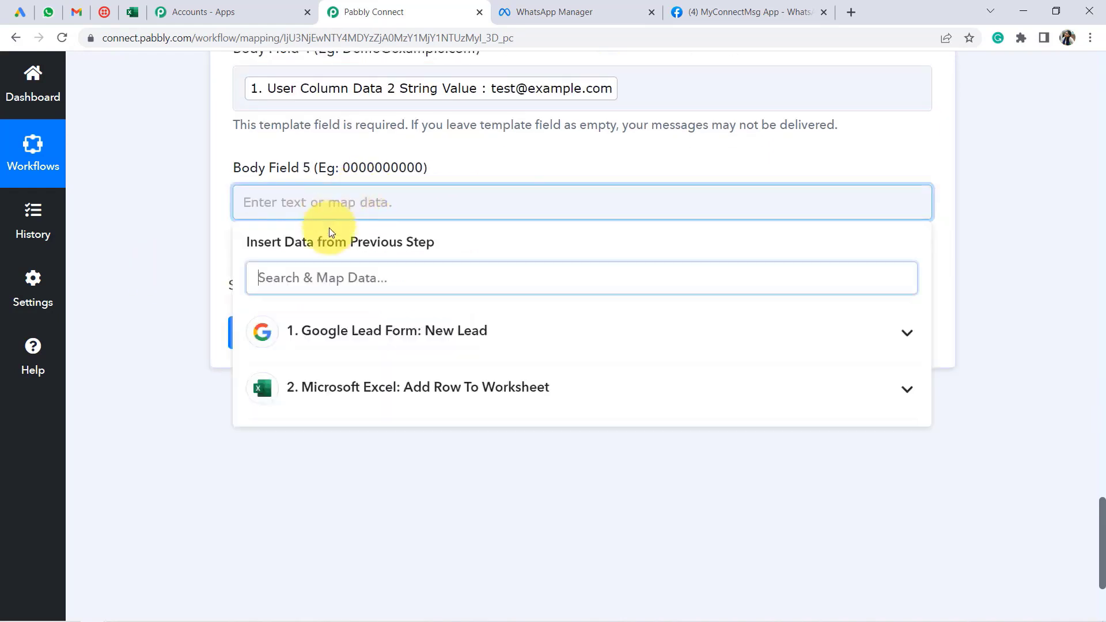
click(316, 324)
scroll(526, 579, down, 2)
click(462, 487)
click(181, 281)
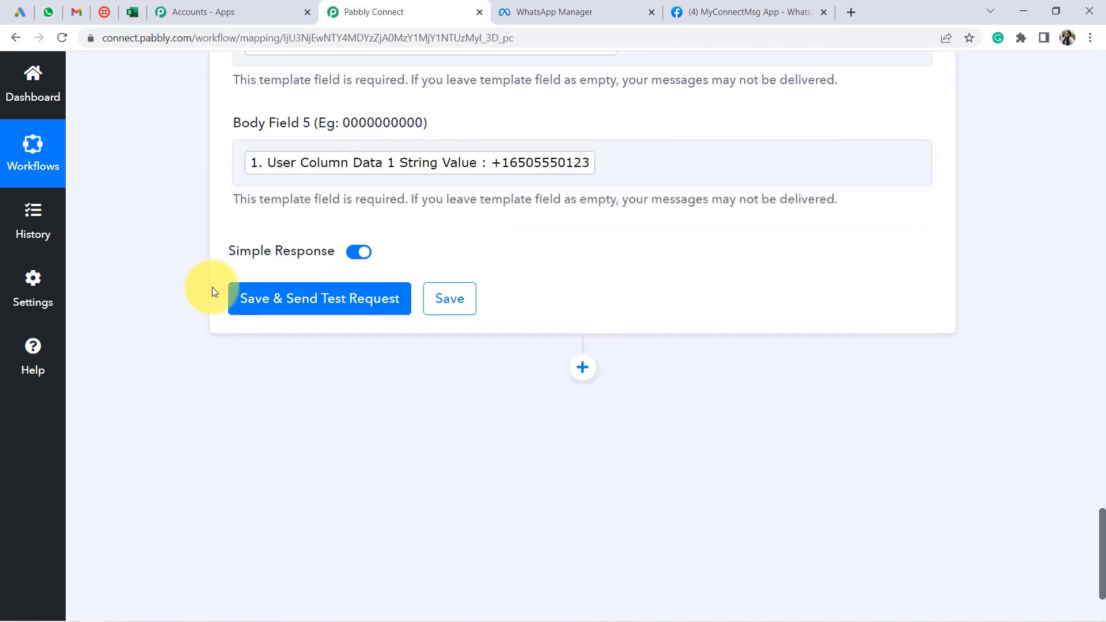
scroll(181, 280, up, 1)
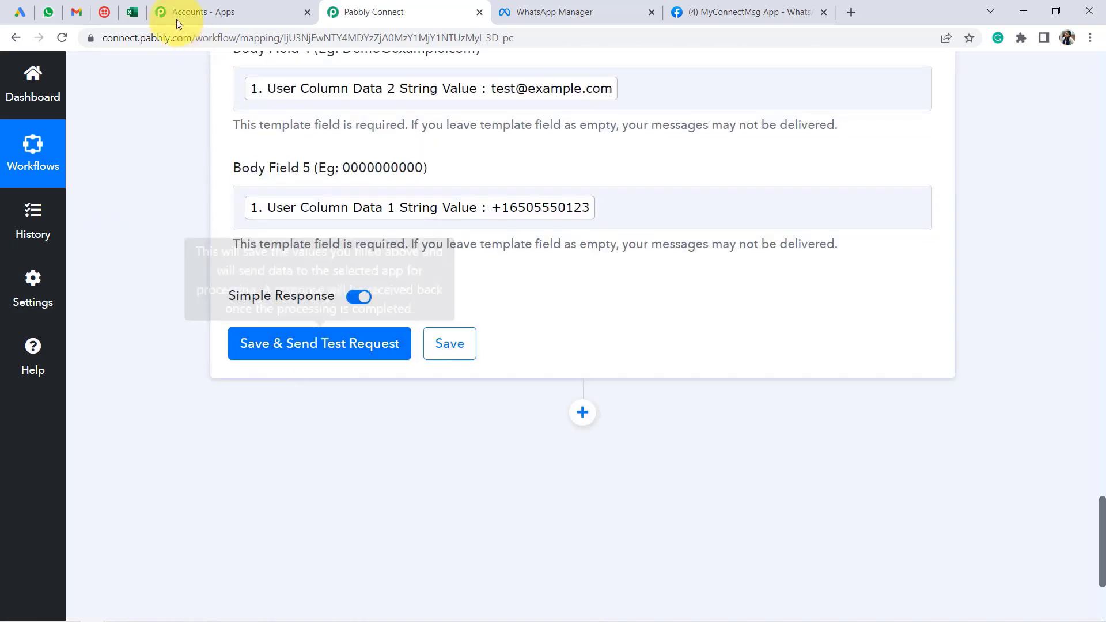
Move the WhatsApp Web tab forward, then save the WhatsApp step and send a test request
click(48, 10)
drag(50, 14, 131, 12)
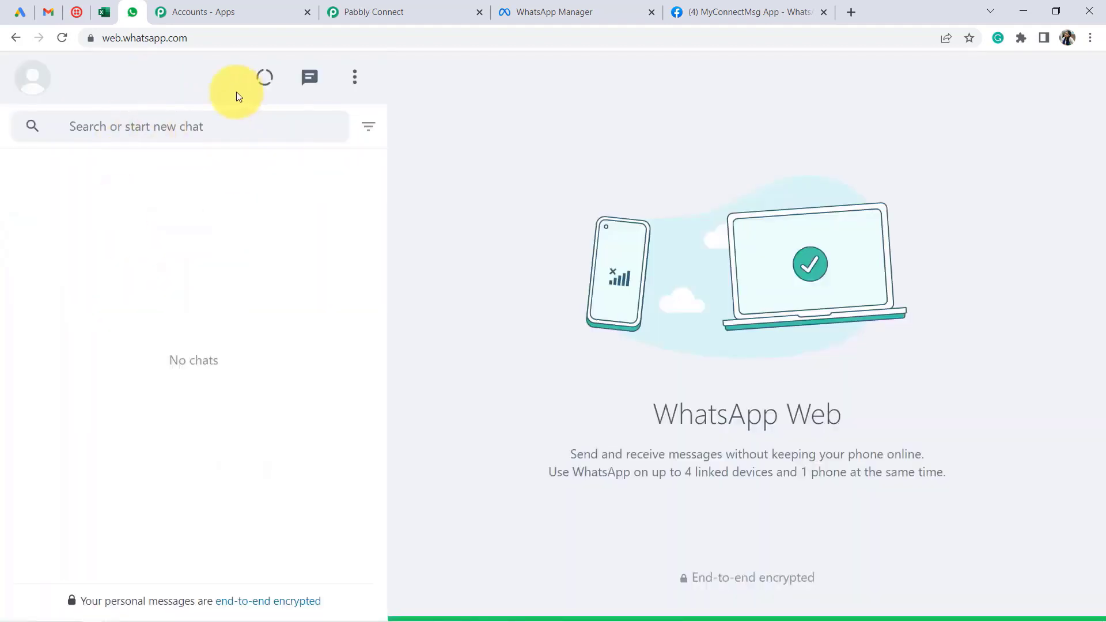
click(369, 11)
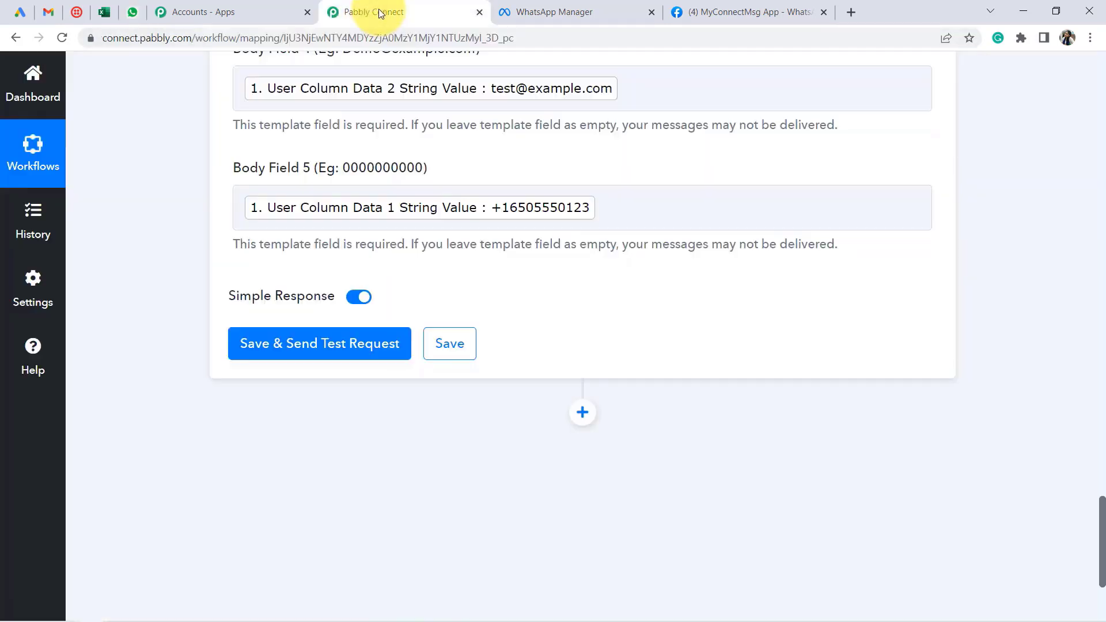
scroll(569, 375, up, 6)
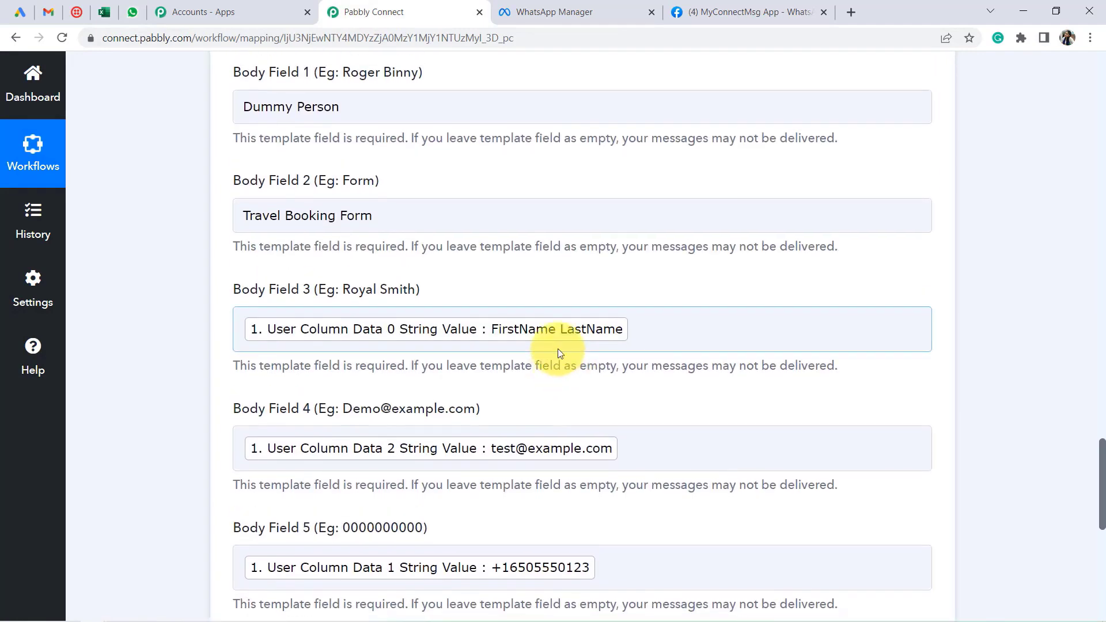
scroll(561, 349, up, 3)
drag(260, 140, 377, 142)
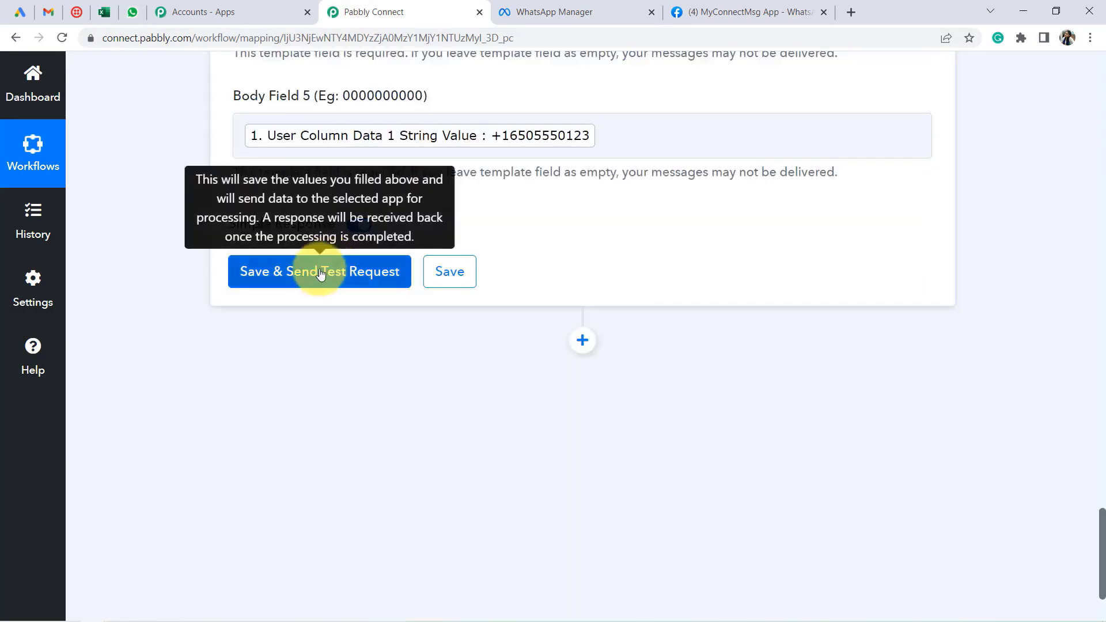
click(321, 274)
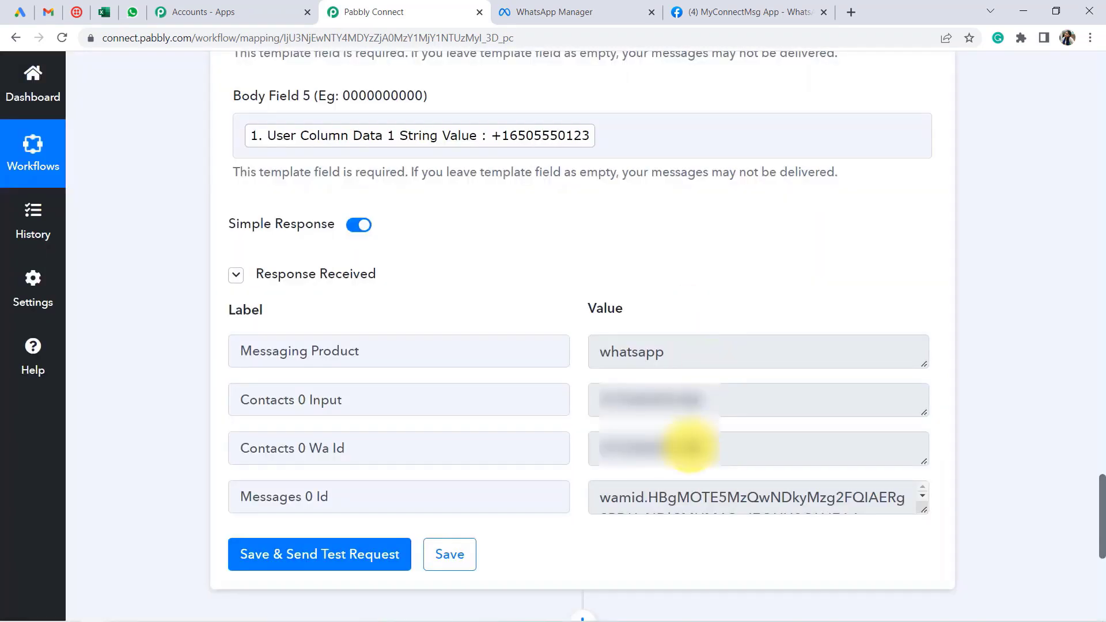
click(133, 11)
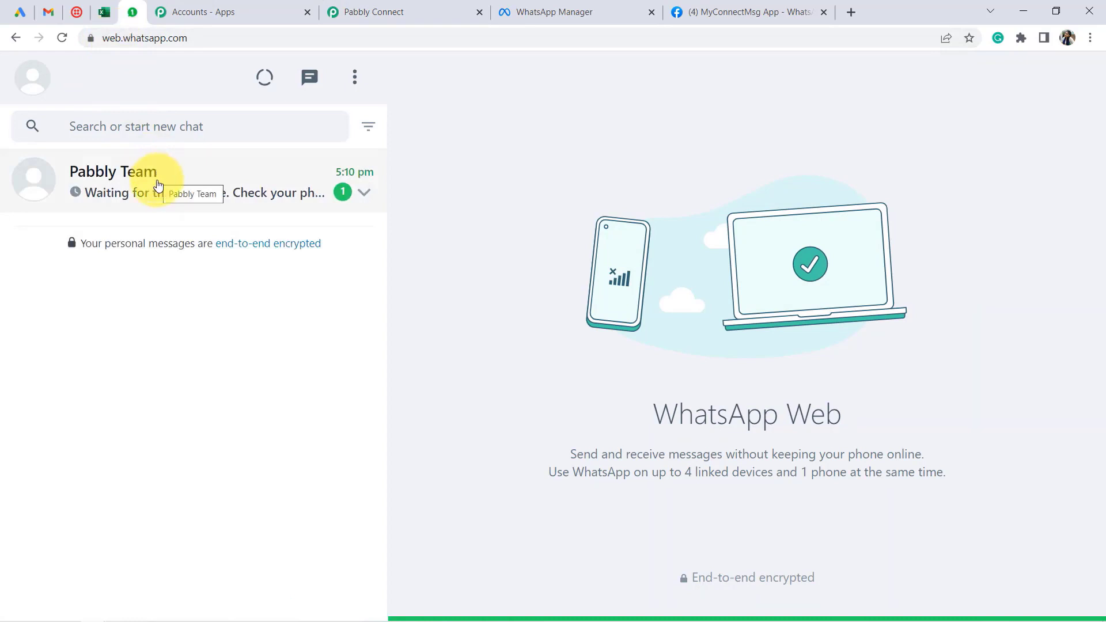
Reload WhatsApp Web and confirm the Pabbly Team chat shows the 'Hi Dummy Person' Travel Booking Form message
click(59, 37)
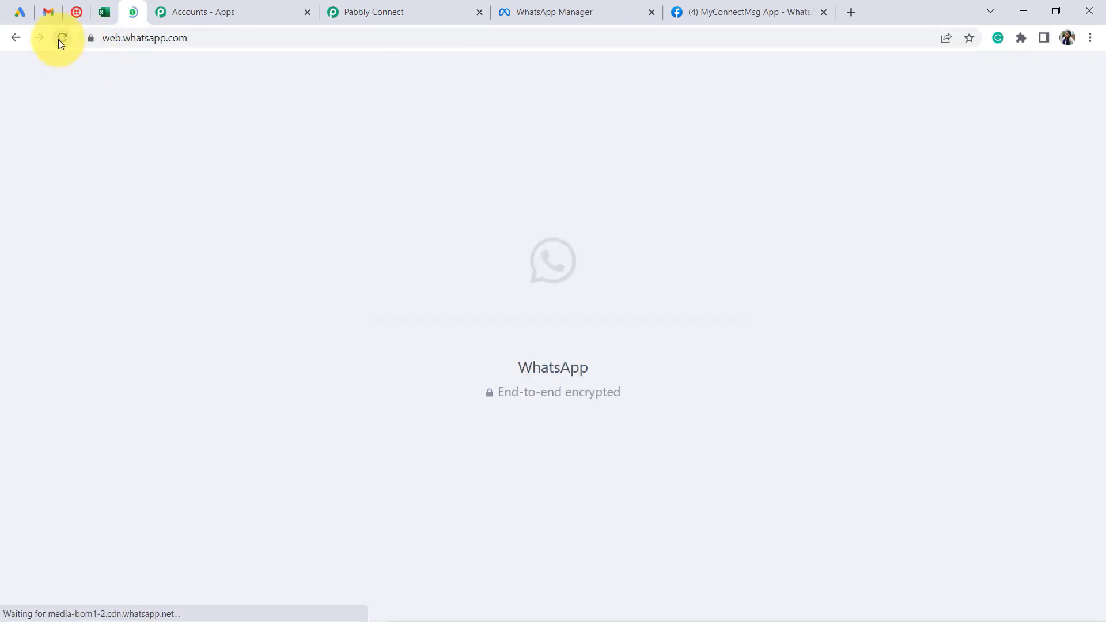
click(219, 193)
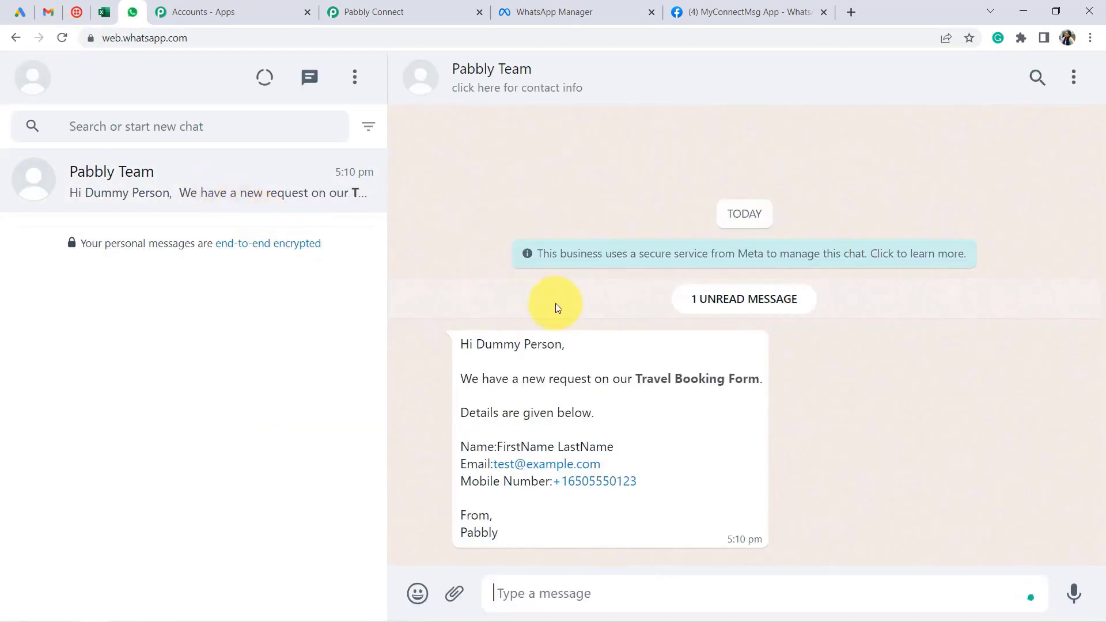
drag(470, 344, 576, 358)
drag(496, 379, 748, 387)
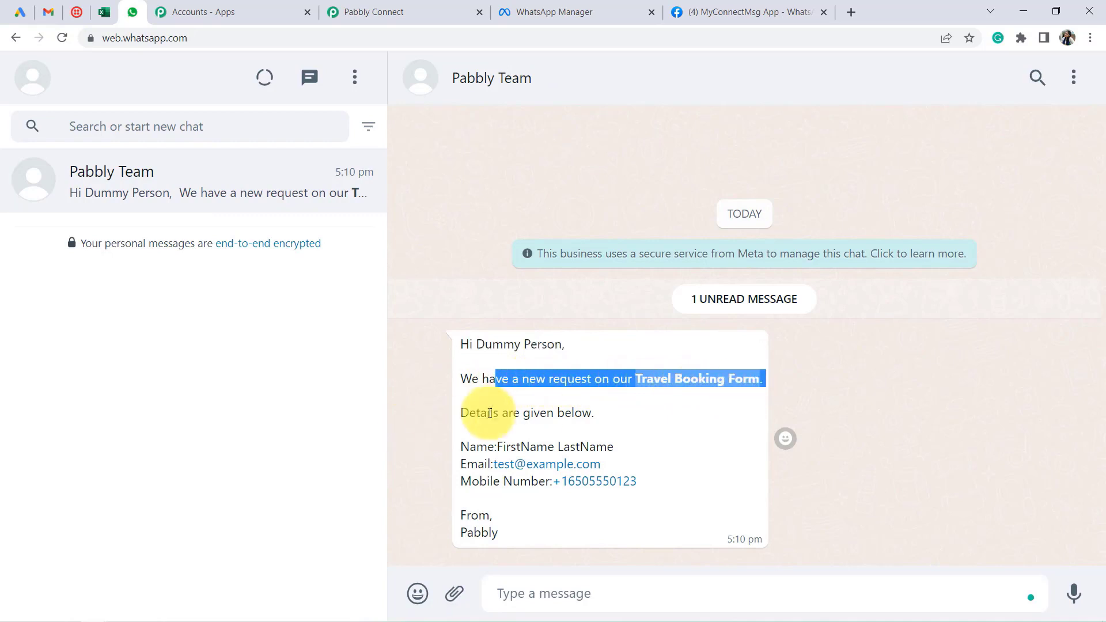
drag(494, 413, 576, 415)
drag(511, 447, 576, 448)
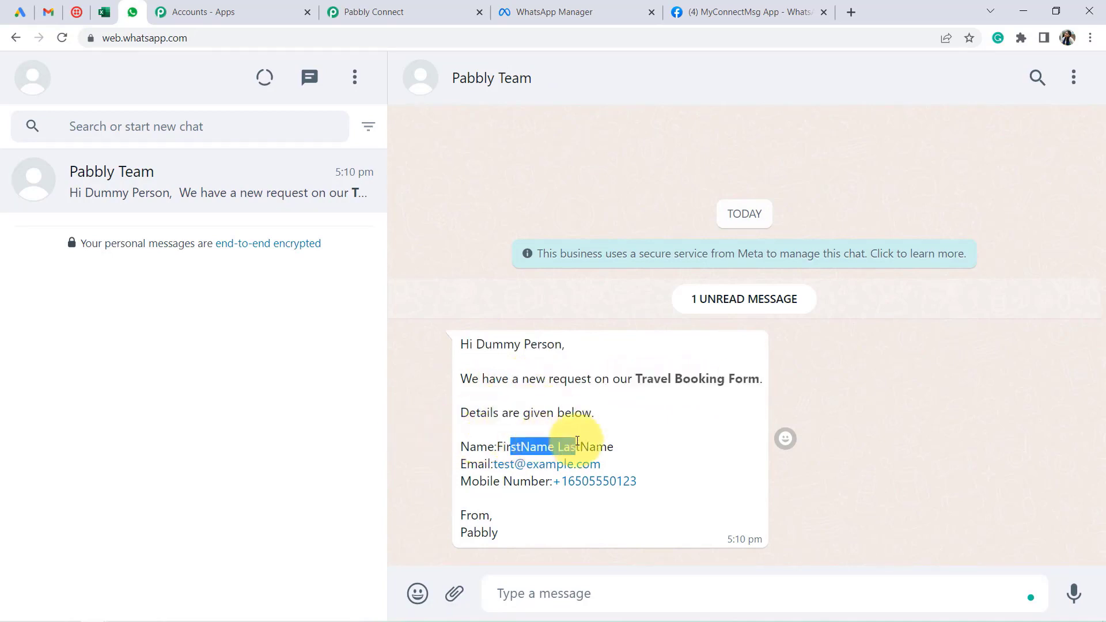
drag(452, 469, 489, 527)
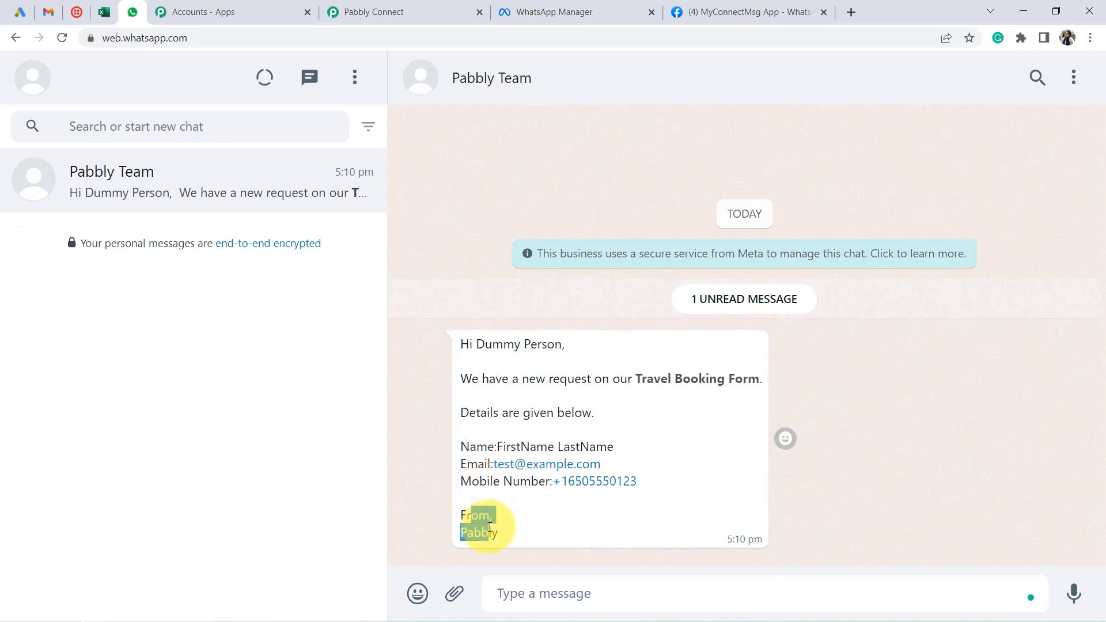
click(366, 10)
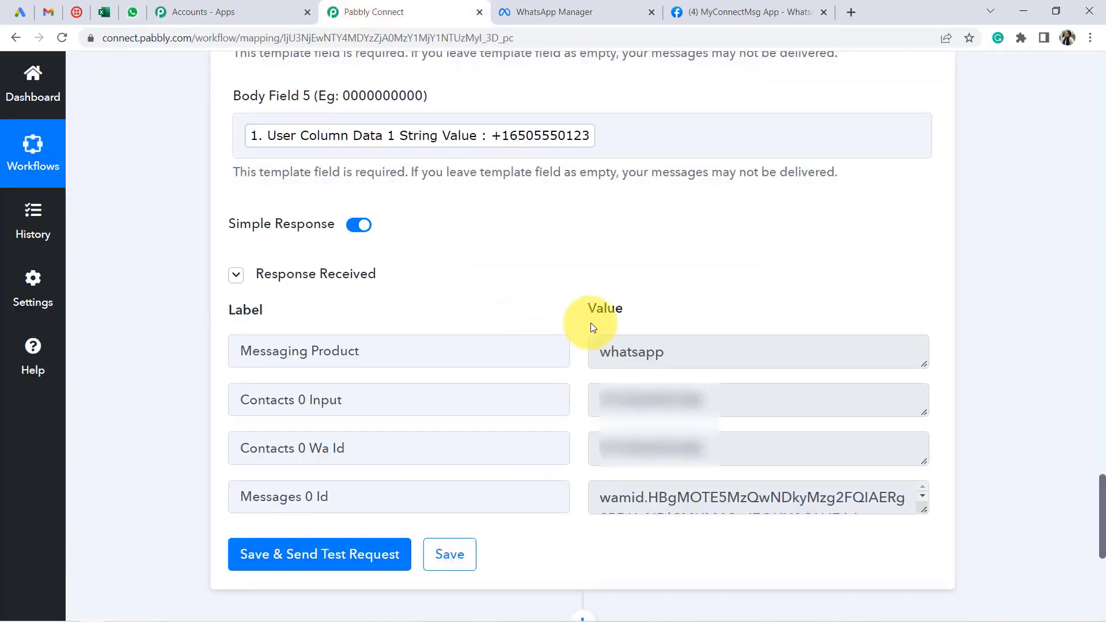
Collapse the WhatsApp step and add a new action step below it using Gmail, found by searching 'gma'
scroll(590, 323, up, 5)
scroll(590, 323, up, 15)
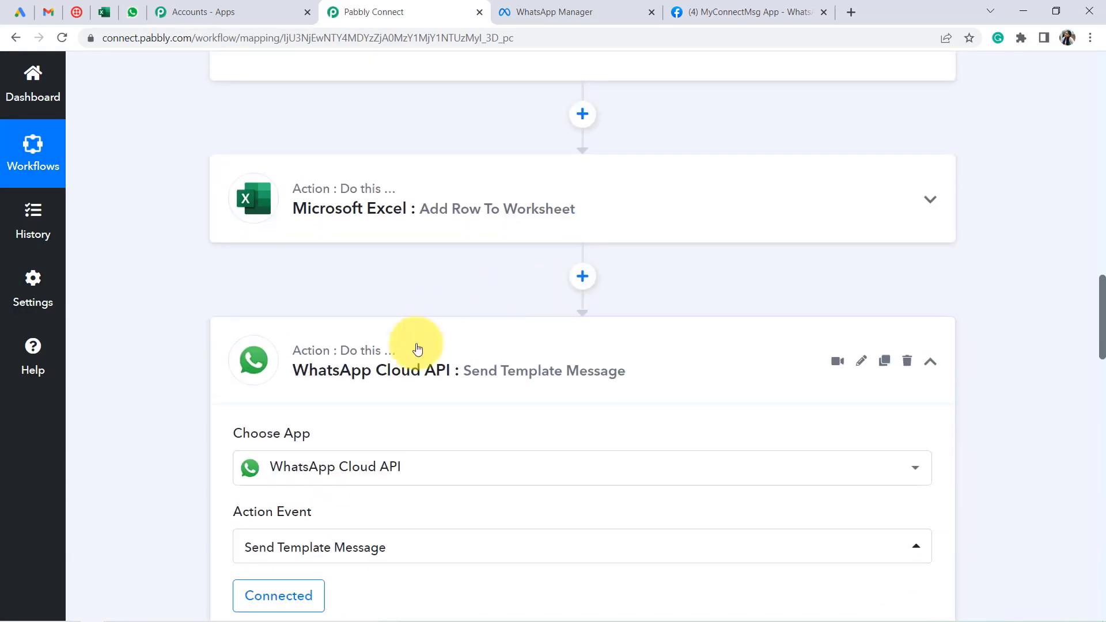
click(417, 349)
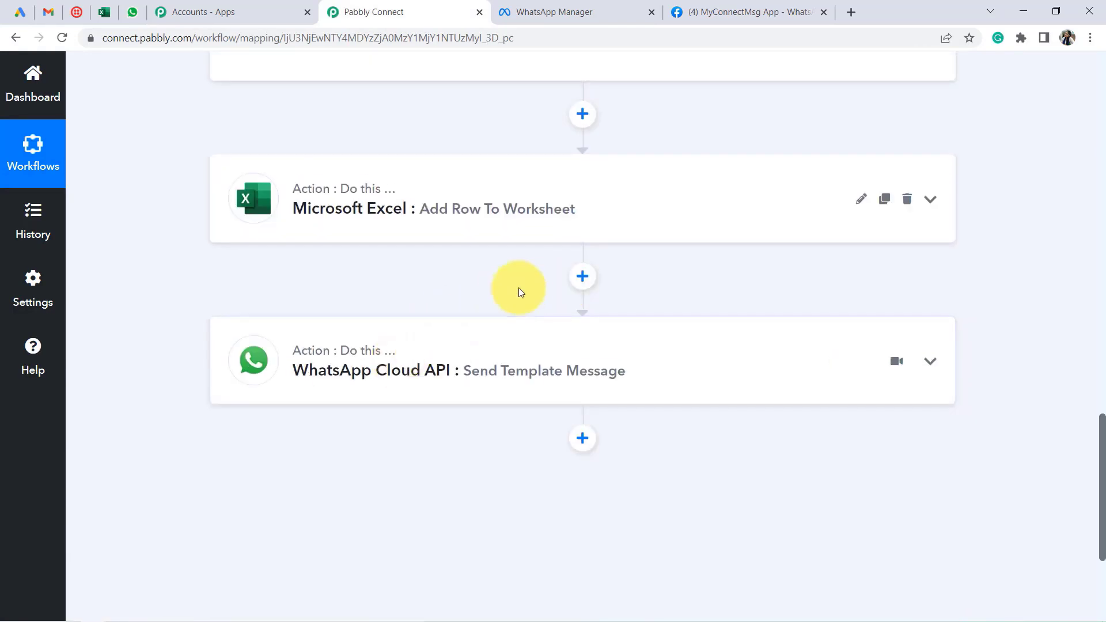
scroll(531, 279, down, 3)
click(583, 292)
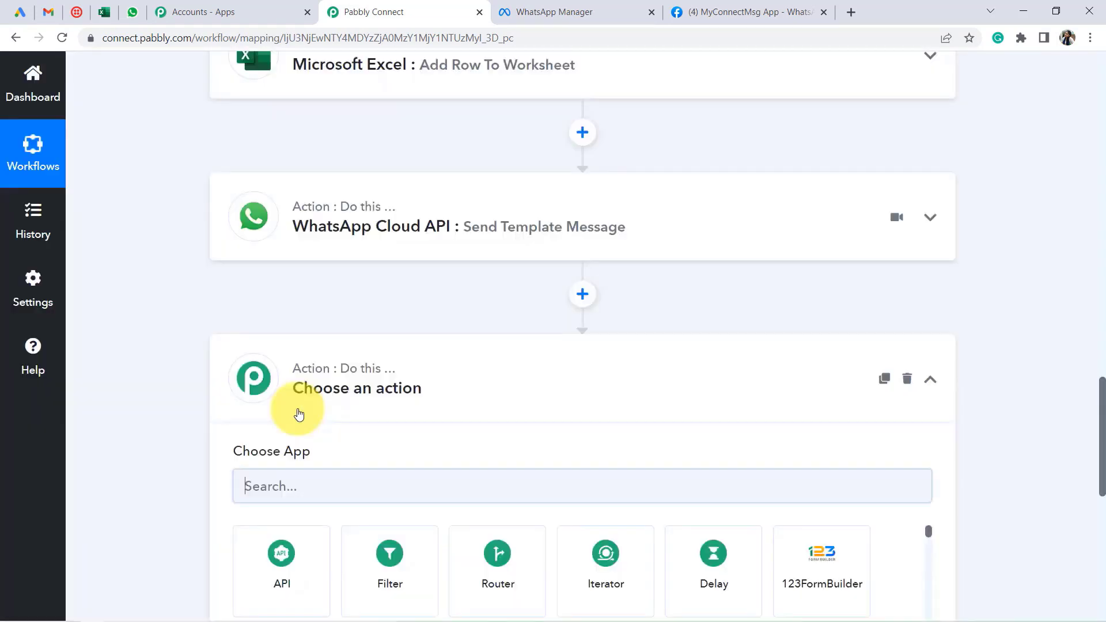
click(296, 409)
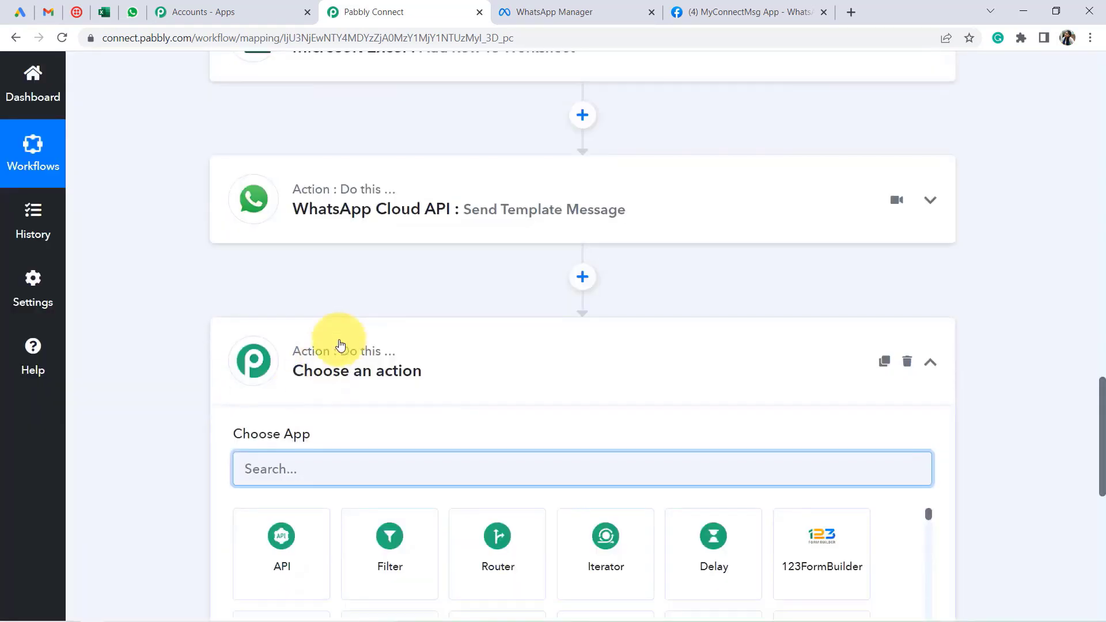
text(gma)
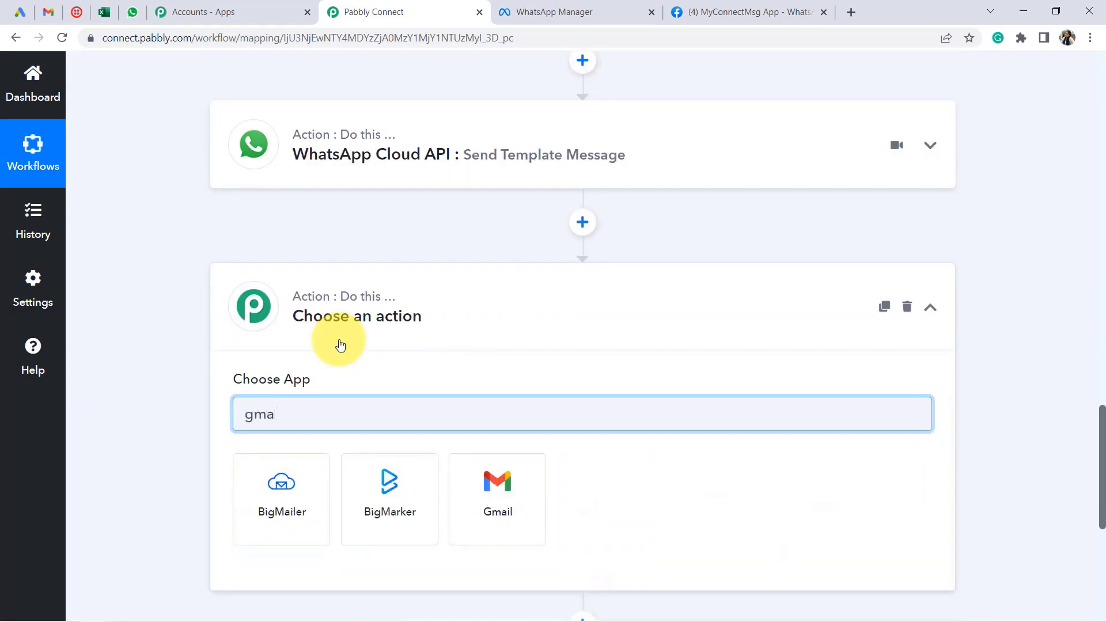
click(472, 481)
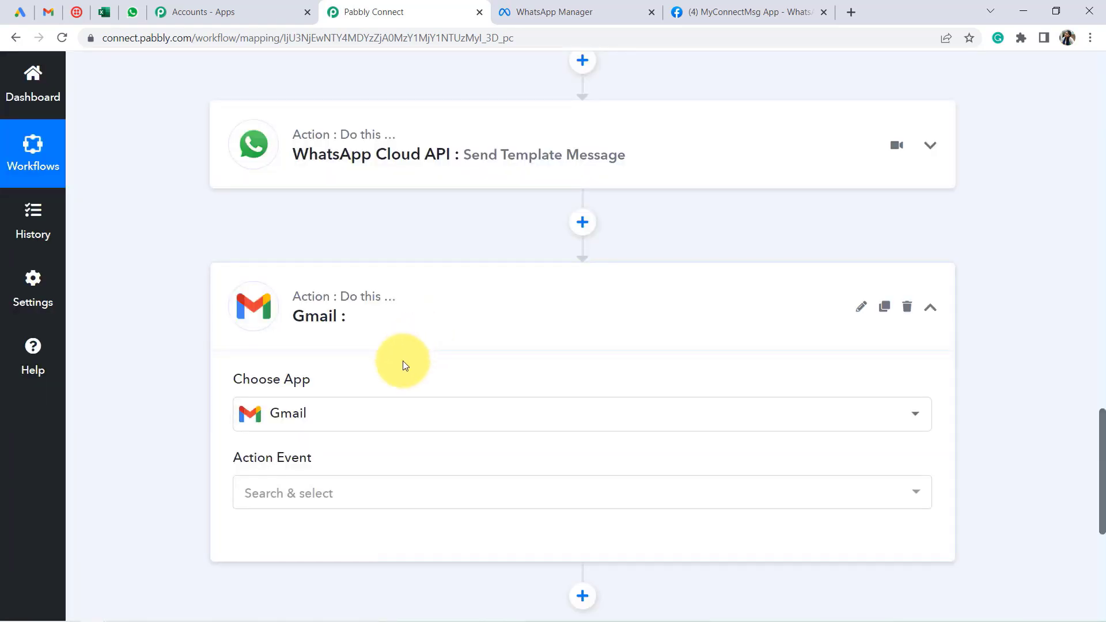
Choose Send Email as the Gmail step's action event
scroll(402, 360, down, 3)
click(277, 362)
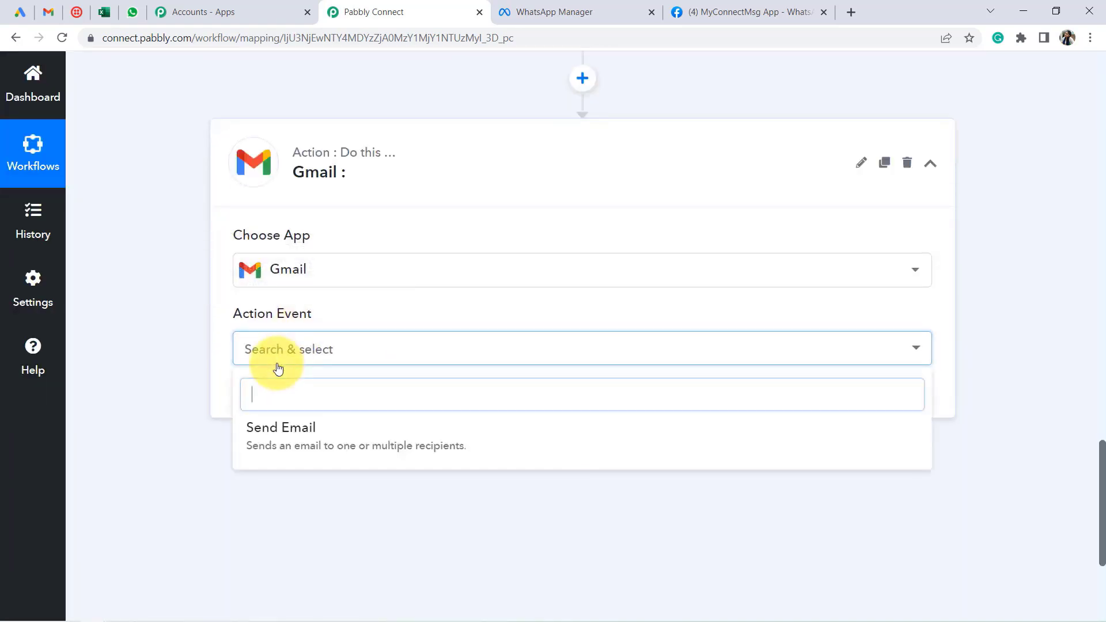
click(284, 429)
Add a new Gmail connection and authorize Pabbly Connect with the chosen Google account
click(288, 404)
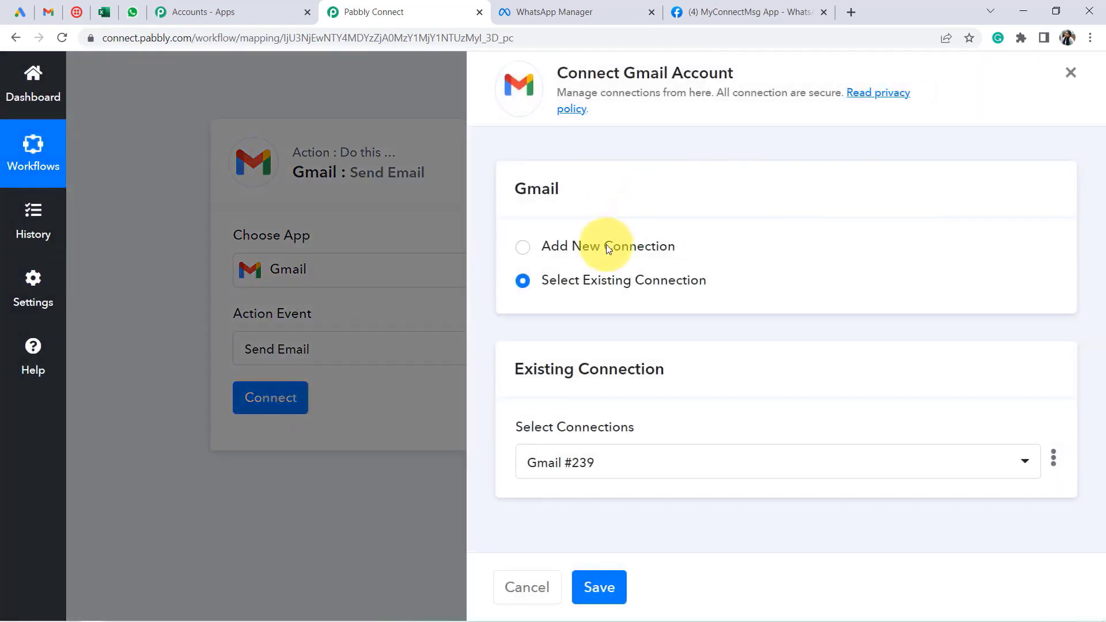
click(605, 246)
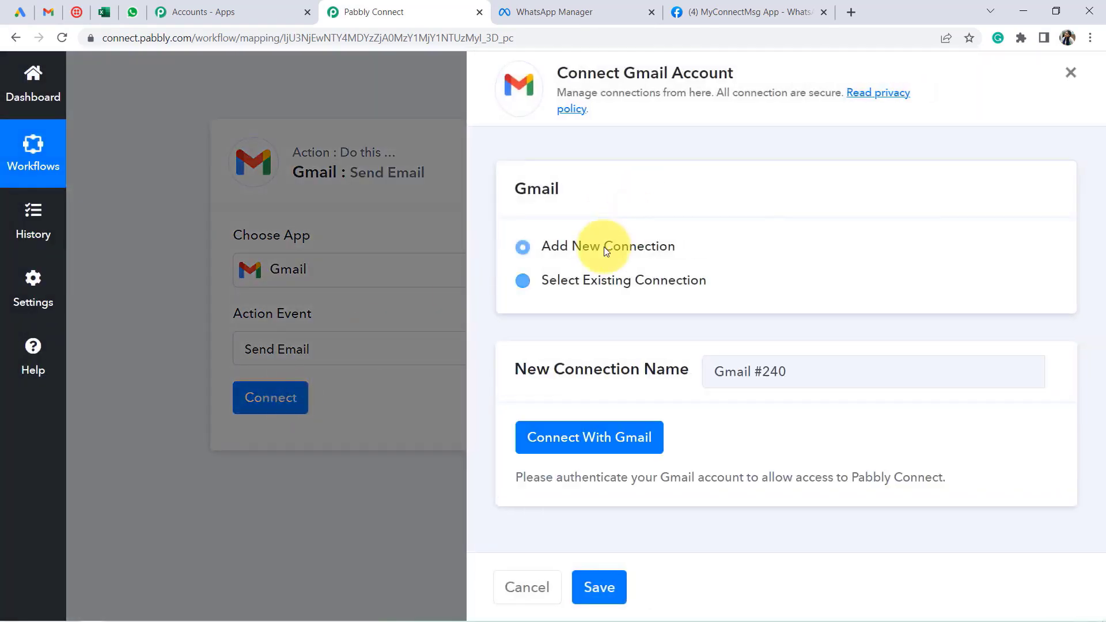
click(617, 437)
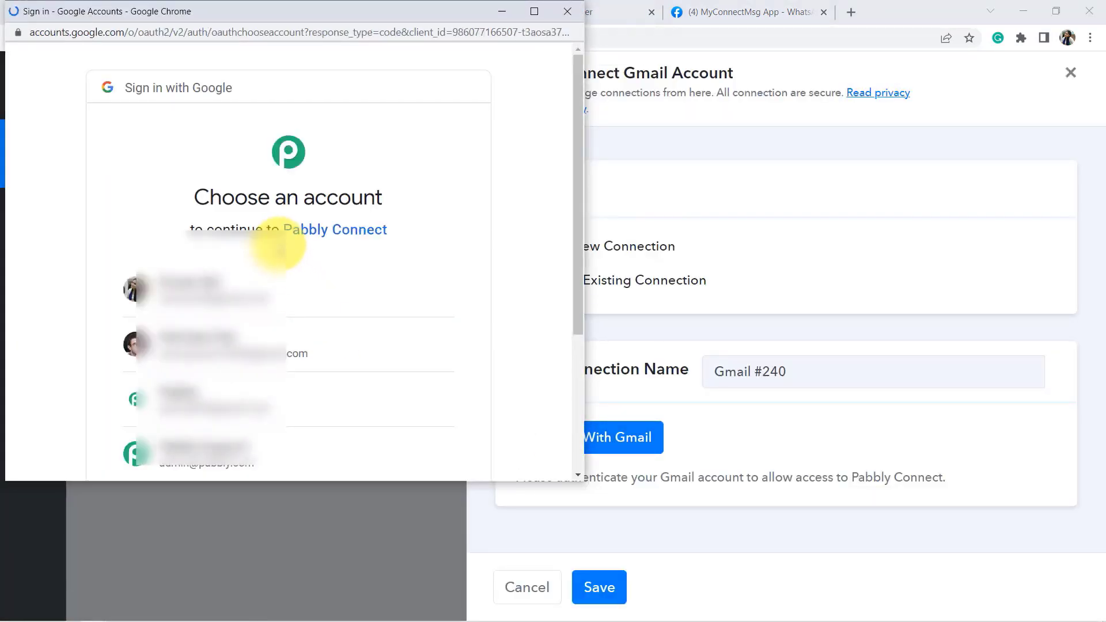
click(193, 396)
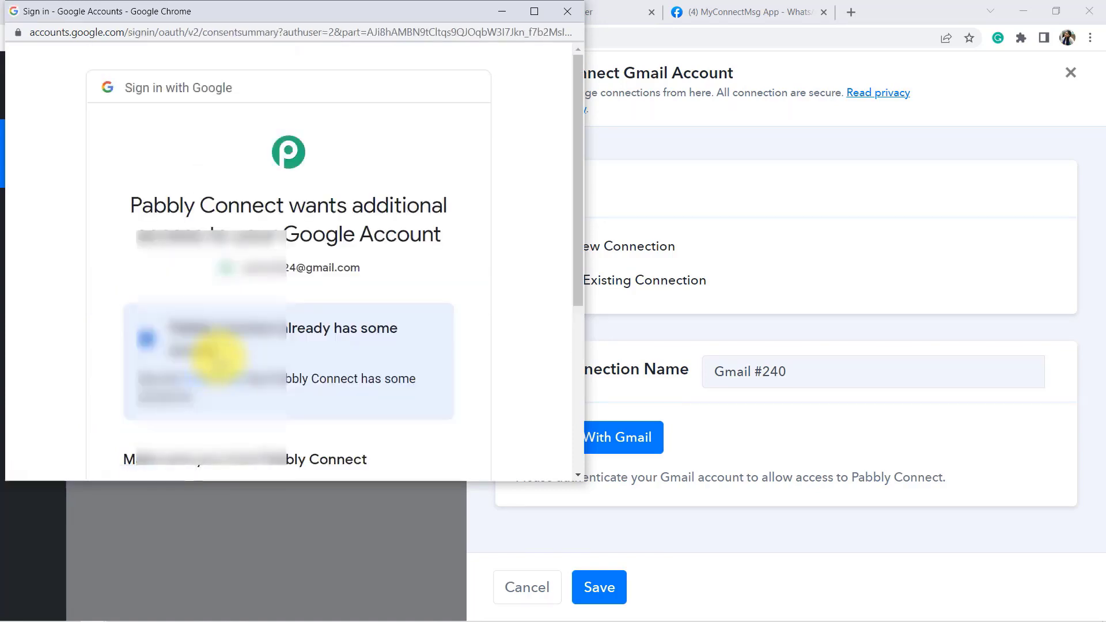
scroll(219, 345, down, 5)
click(371, 349)
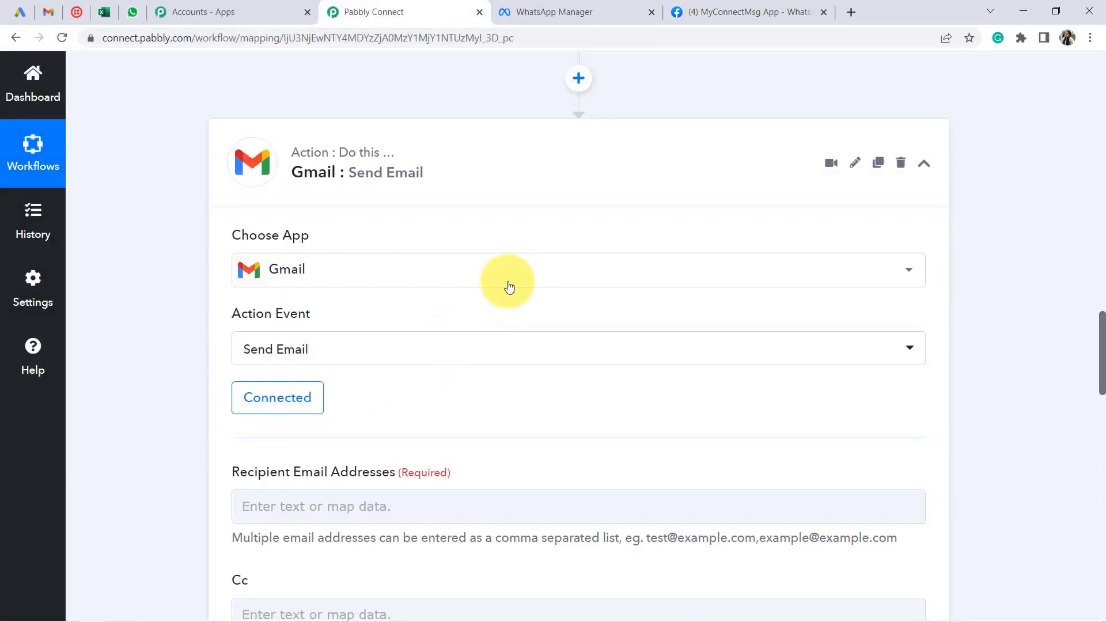
Enter the recipient email address in Recipient Email Addresses
scroll(502, 288, down, 5)
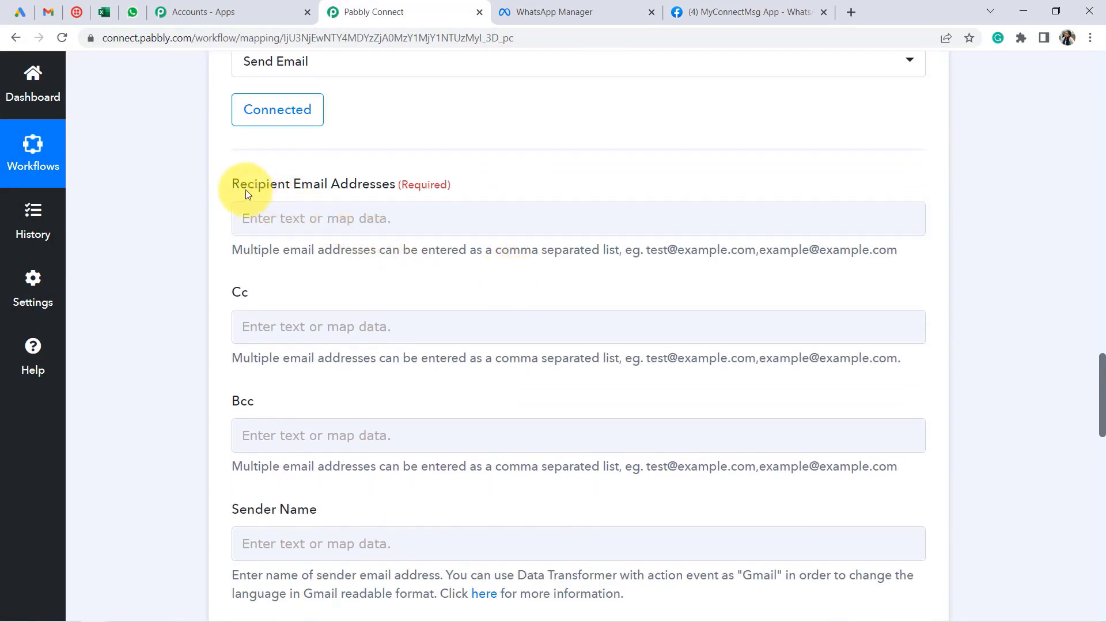
drag(430, 181, 450, 175)
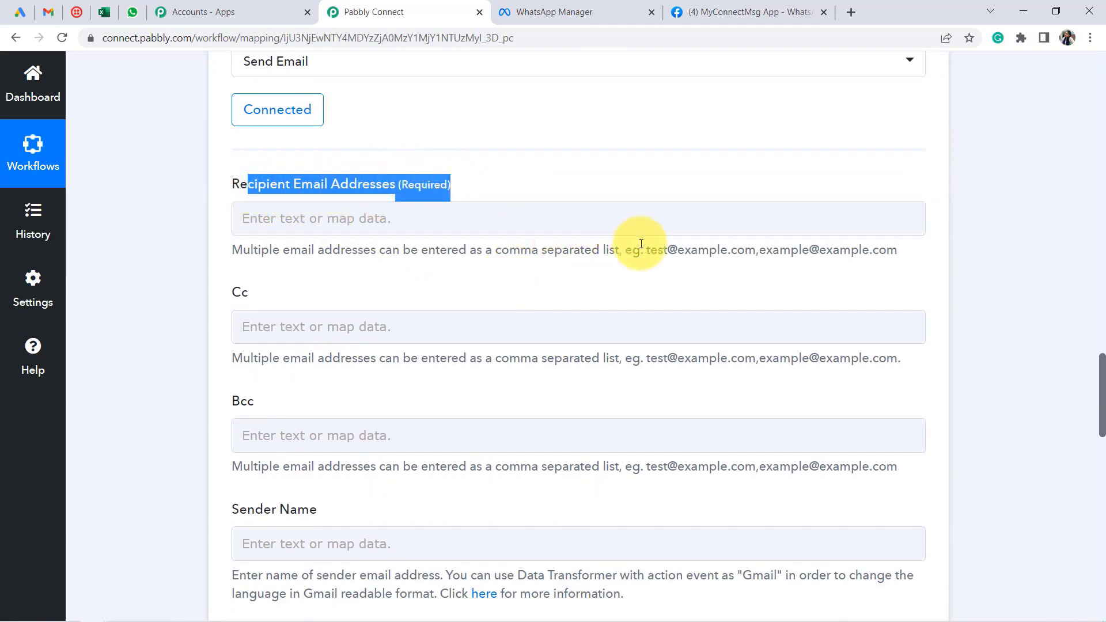
drag(649, 250, 873, 254)
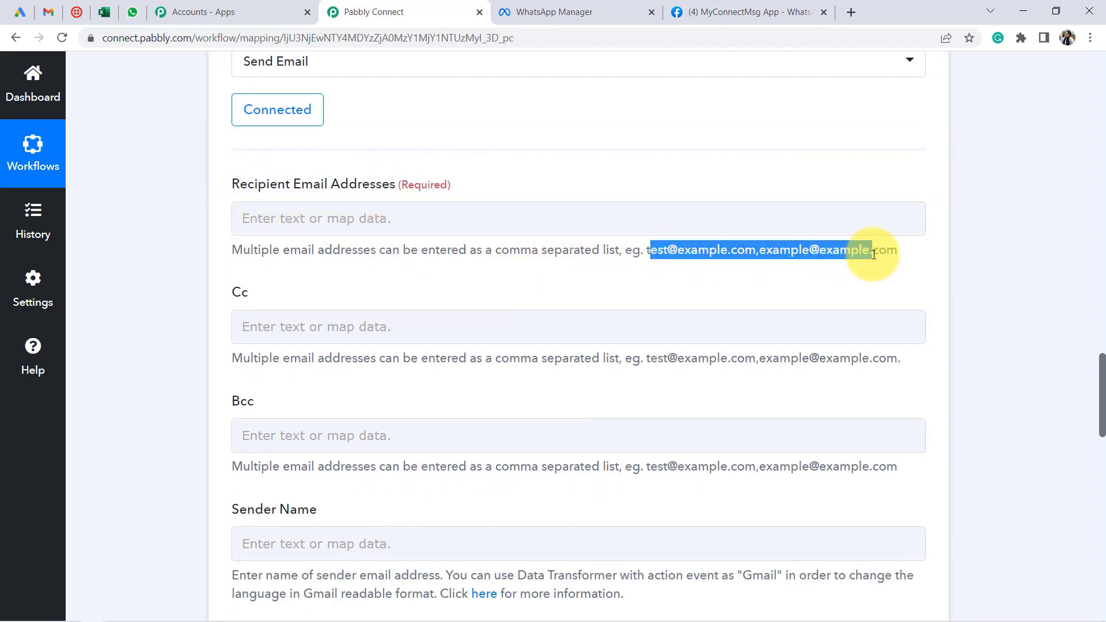
click(269, 224)
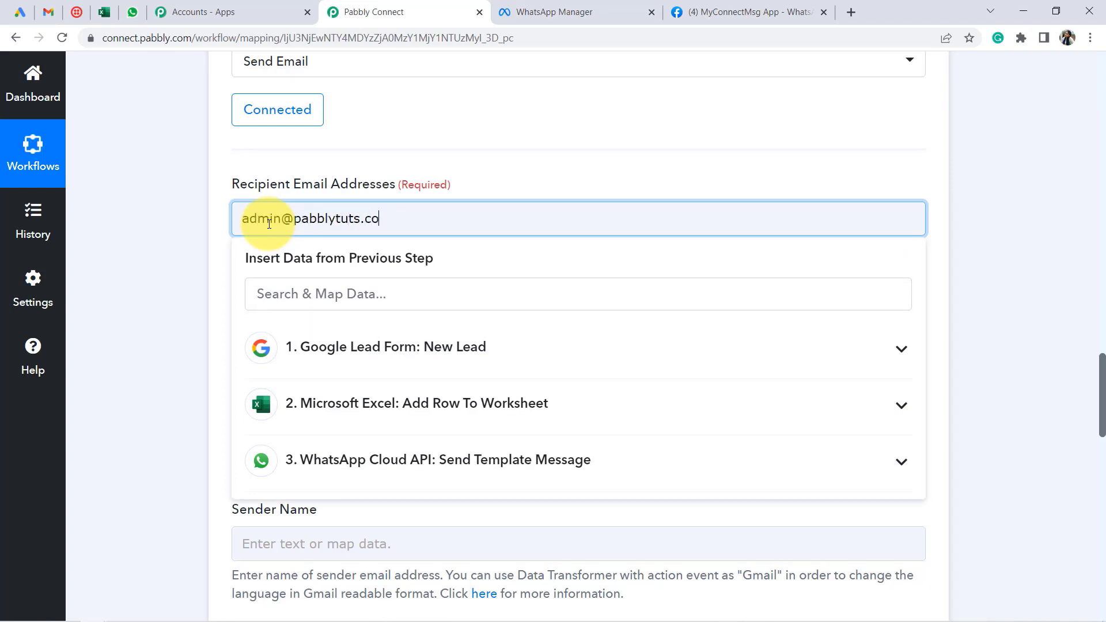
click(196, 190)
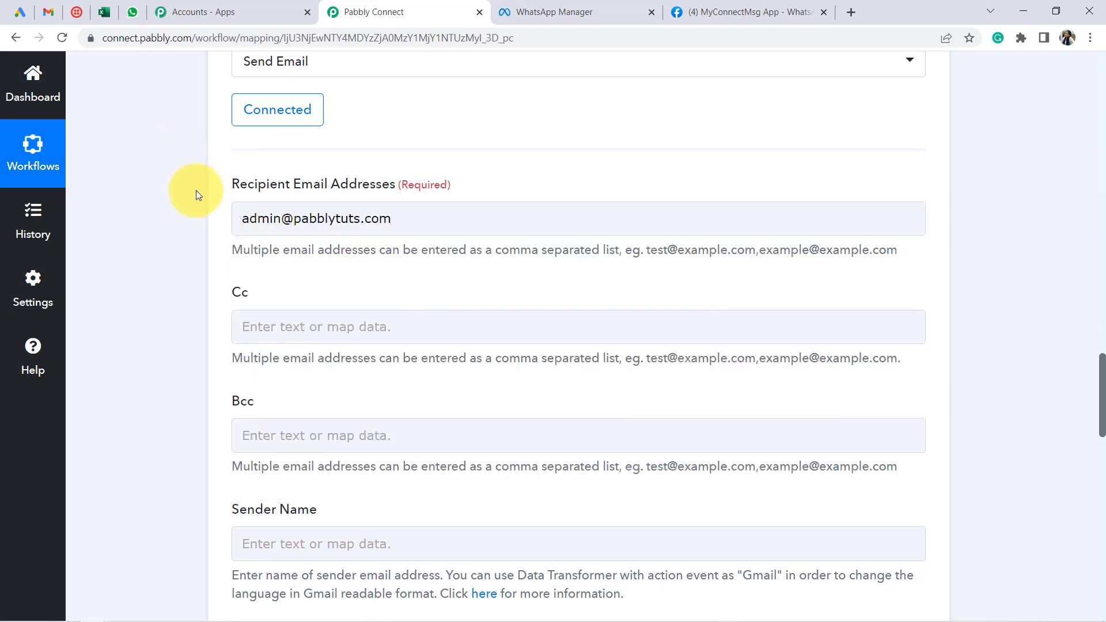
Enter 'Pabbly Manager' as the sender name
scroll(193, 196, down, 2)
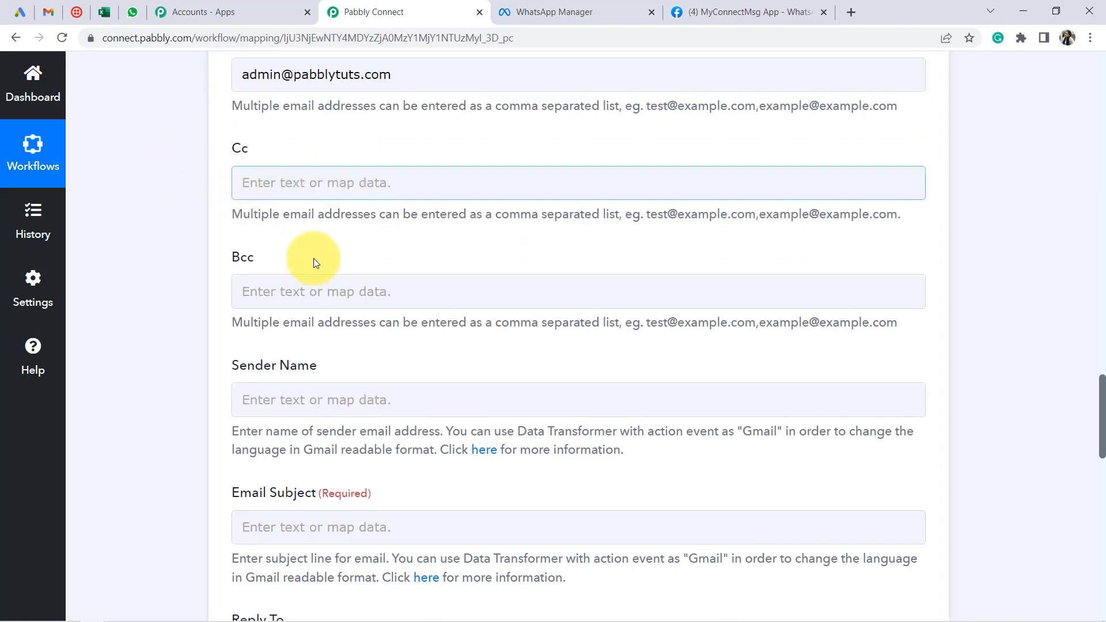
scroll(285, 265, down, 1)
scroll(291, 236, down, 2)
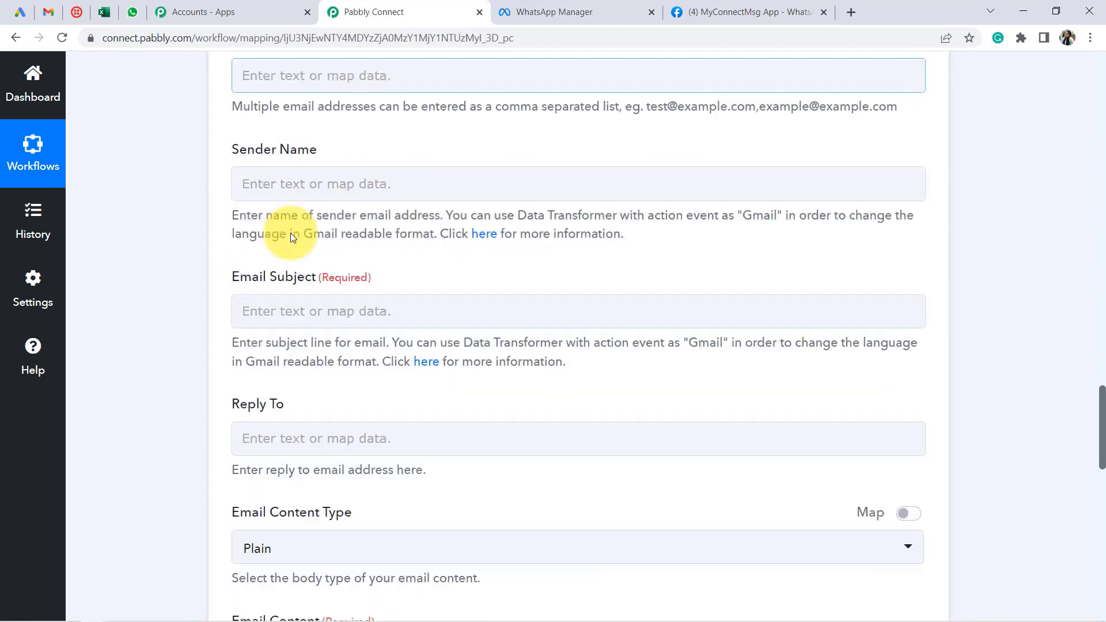
click(233, 178)
text(Pablly Manager)
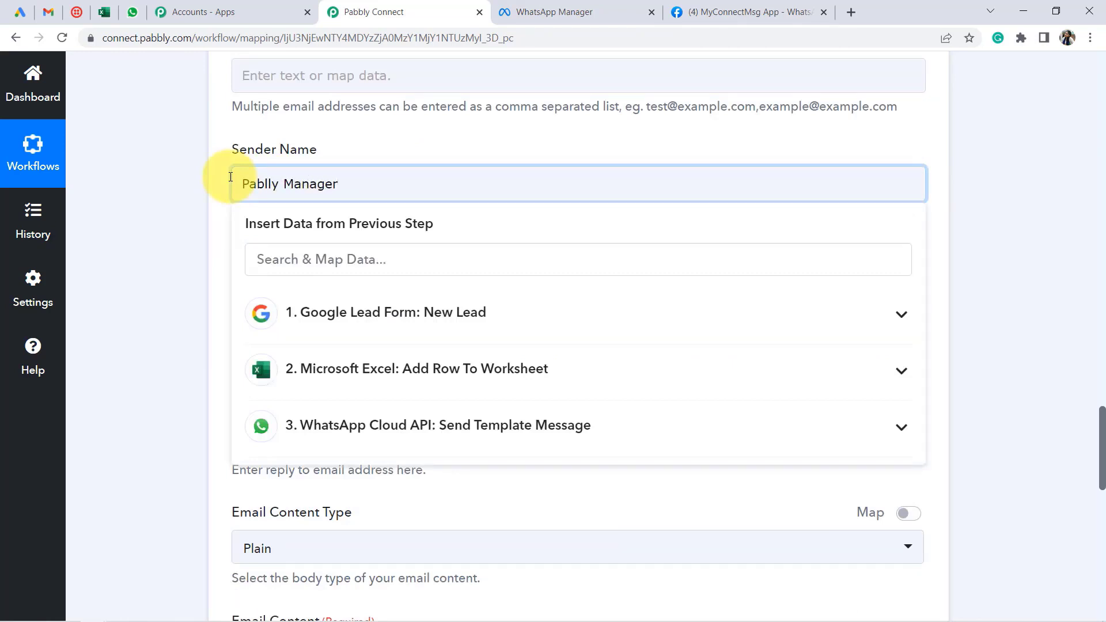
click(175, 225)
Set the subject to 'New Lead is Arrived via Google Ads' and keep content type Plain
scroll(241, 185, down, 2)
click(272, 166)
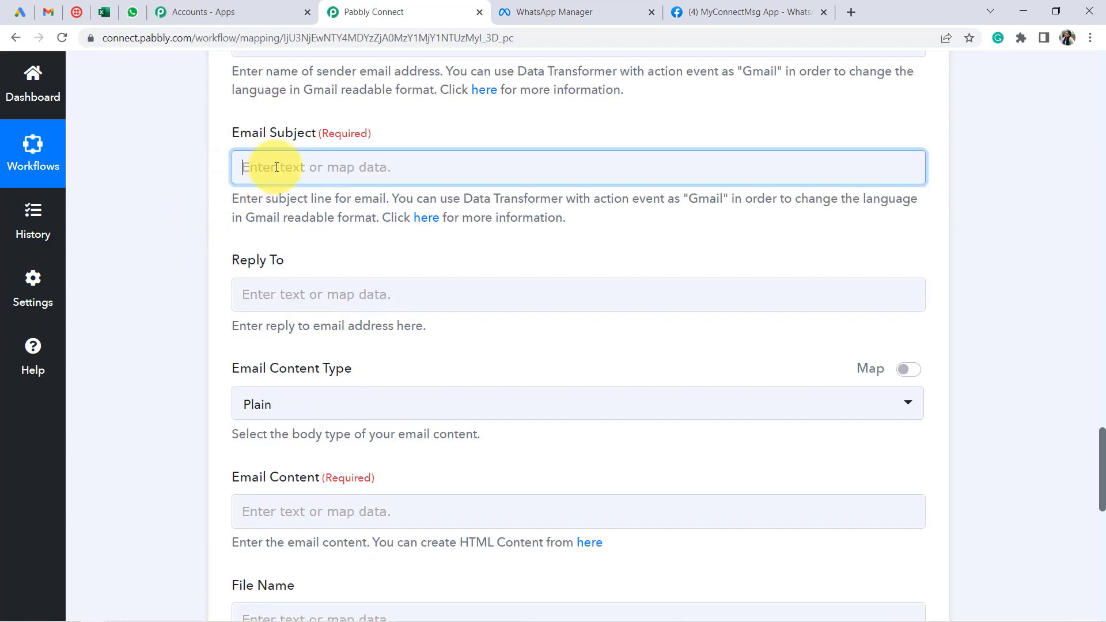
text(New)
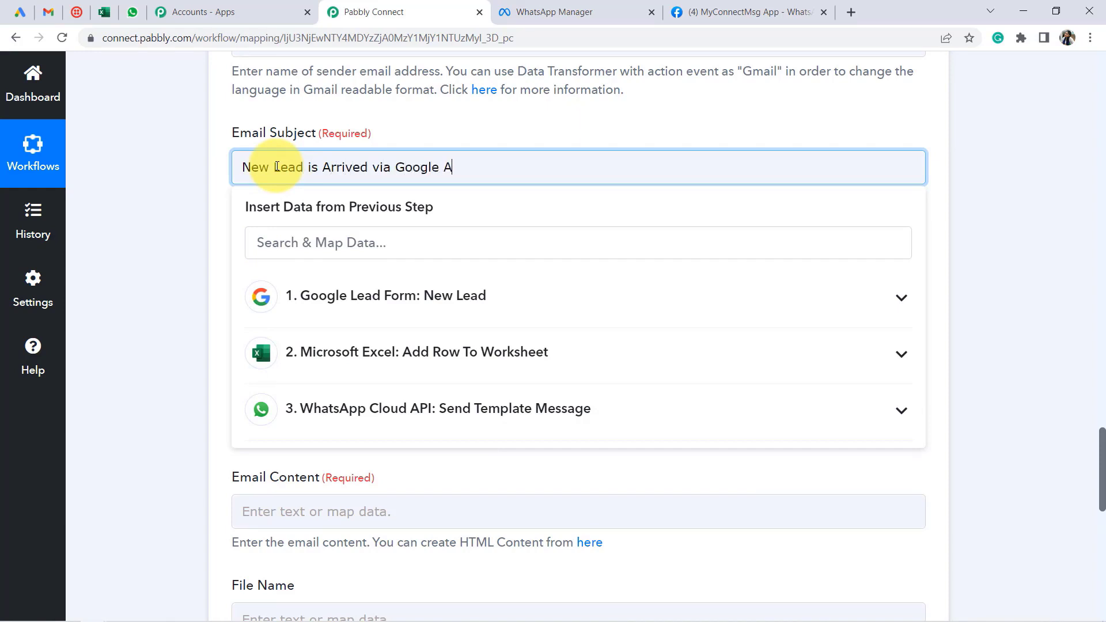
click(160, 261)
scroll(173, 262, down, 2)
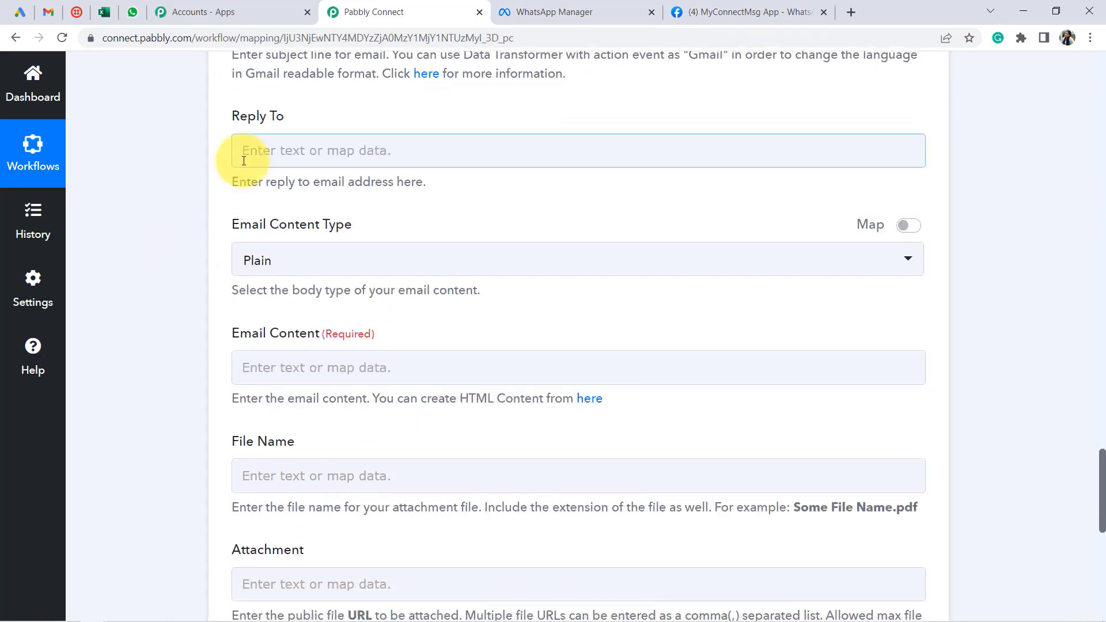
scroll(288, 187, down, 3)
click(278, 116)
click(213, 183)
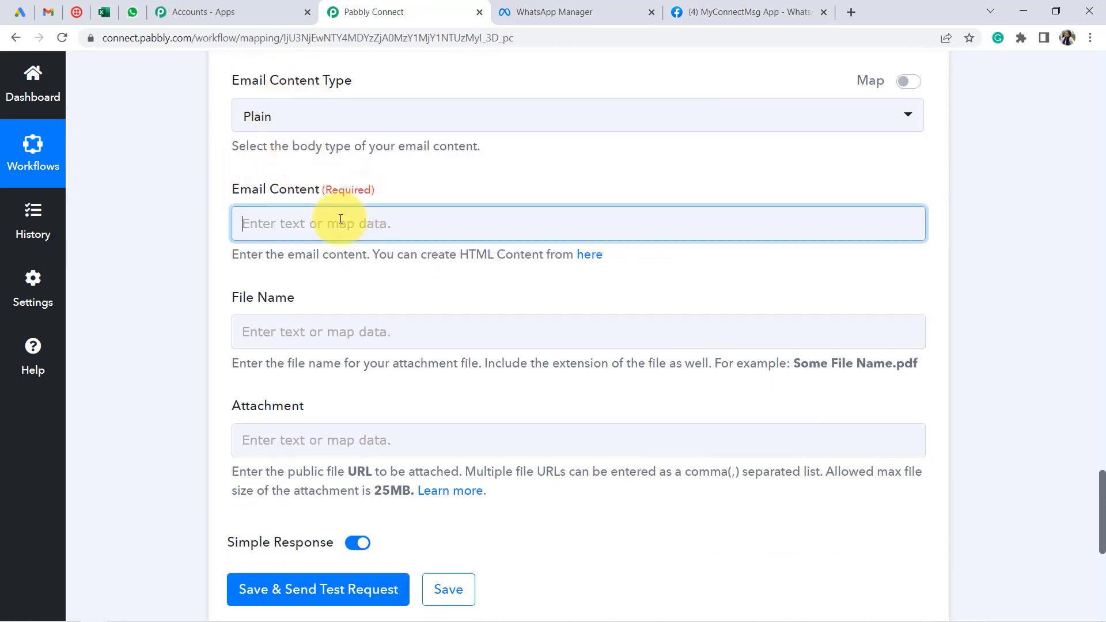
Start the email body with 'Hello Dummy Person,' and the new-lead intro lines
click(340, 222)
text(Hello Dummy Per)
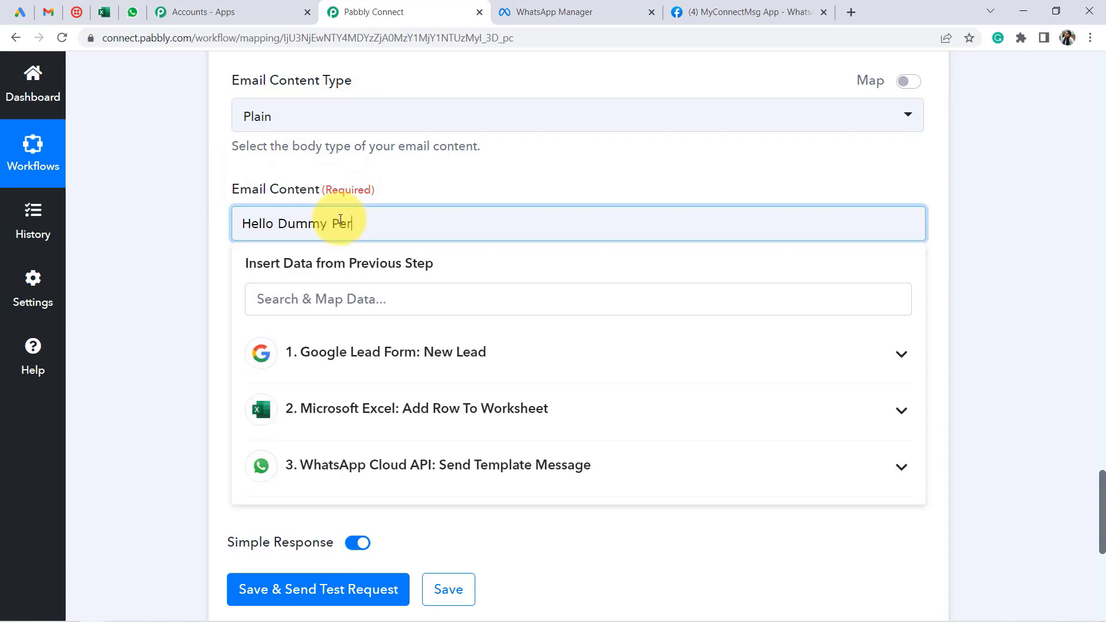
text(son,)
key(Return)
text(W)
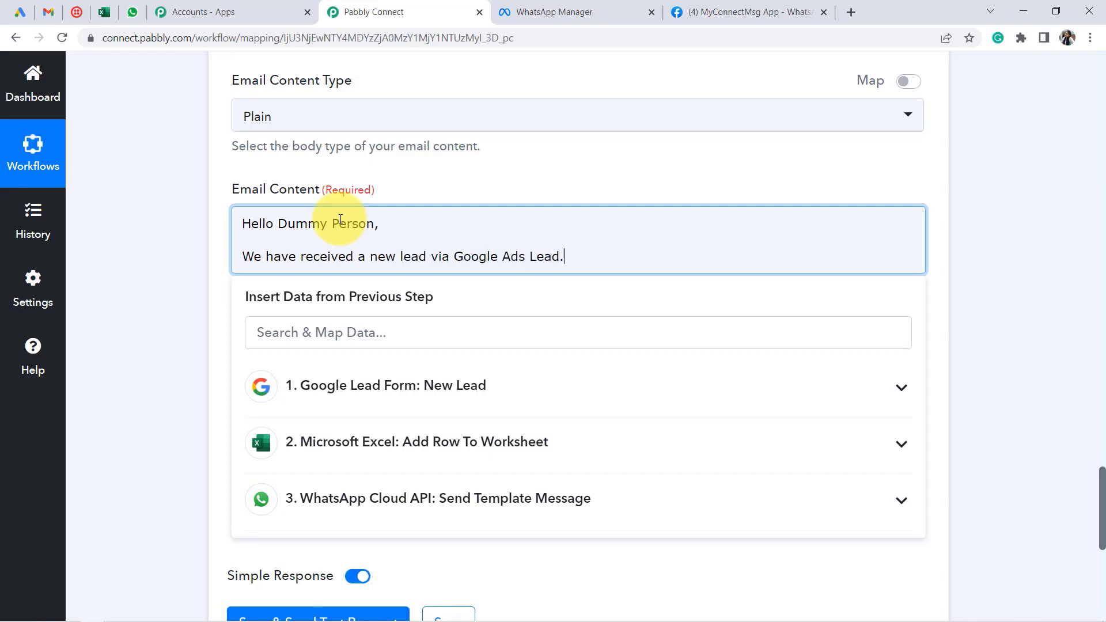
key(Return)
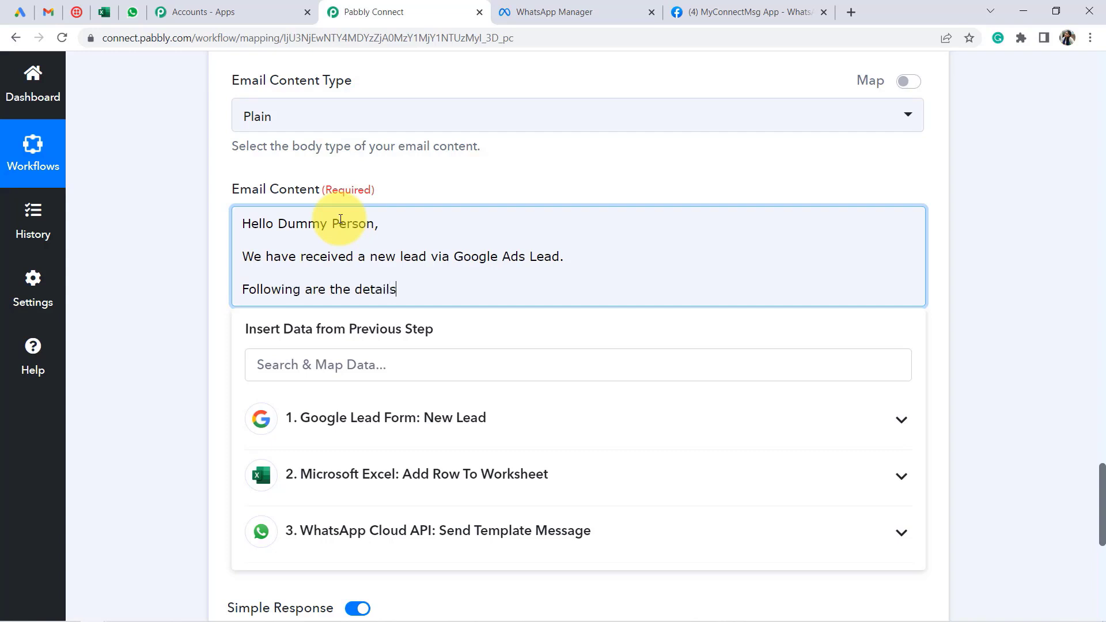
key(Return)
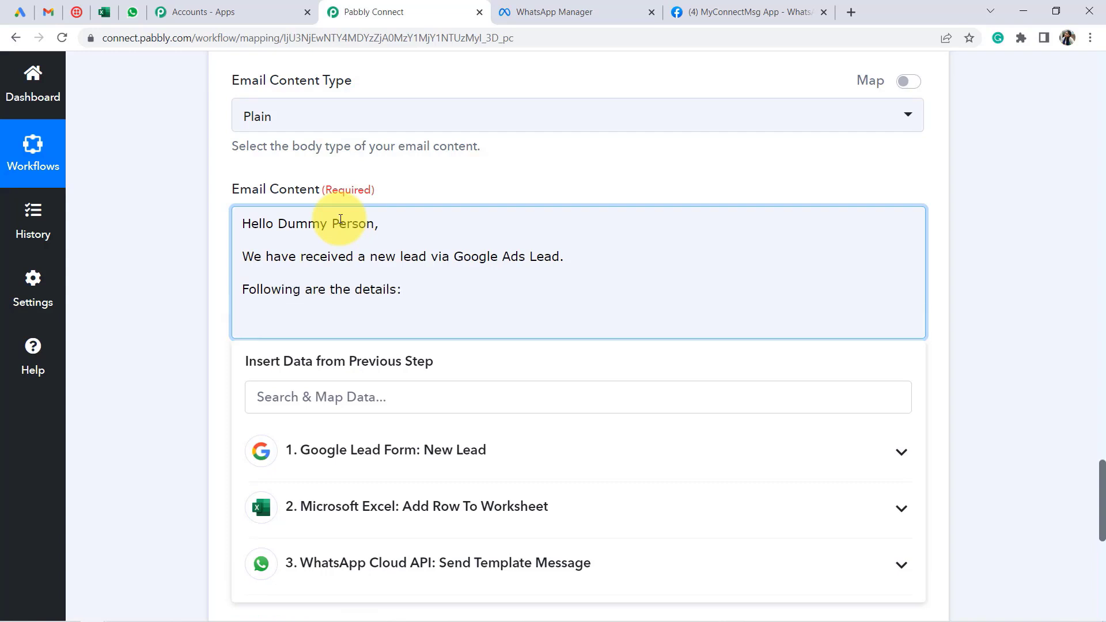
Add 'Name:' and 'Email :' lines mapped to the Google Lead Form name and email
text(Name:)
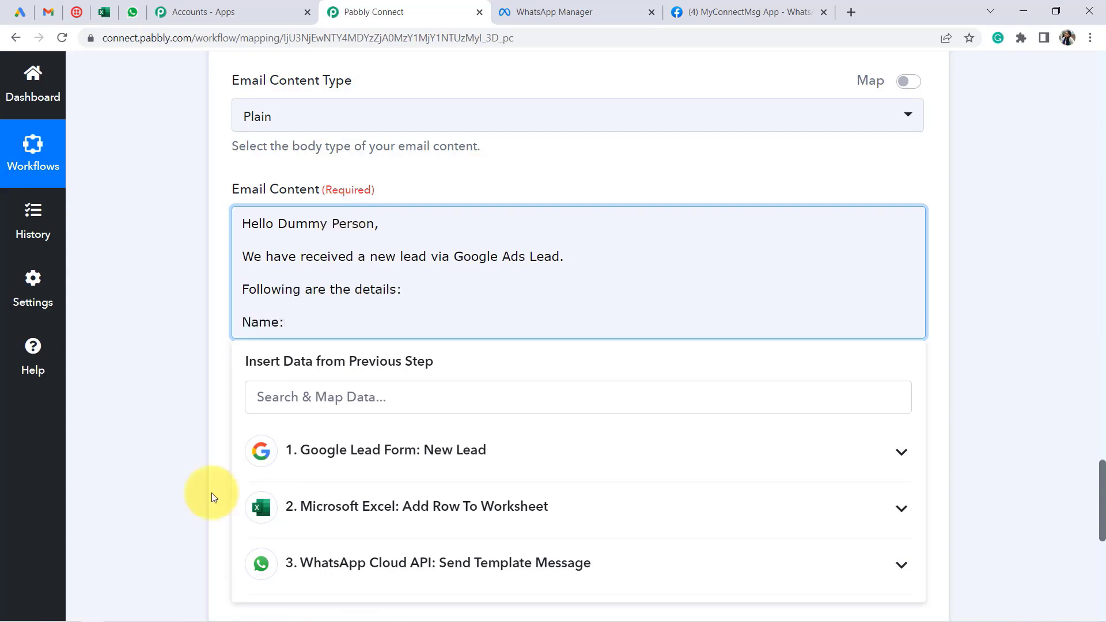
click(322, 461)
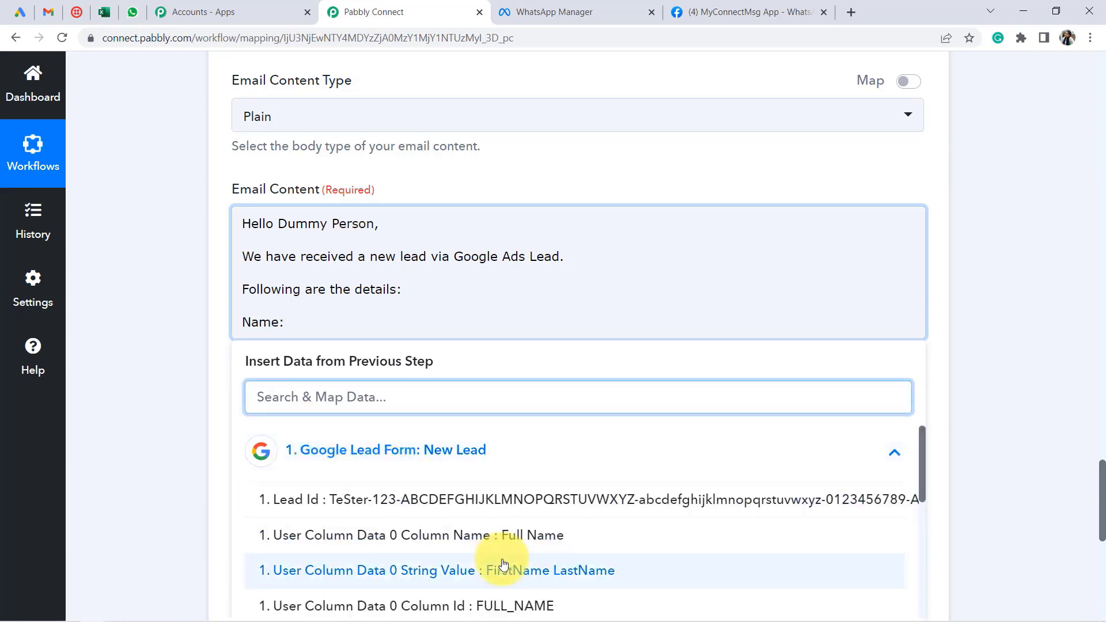
click(438, 570)
key(Return)
text(Email :)
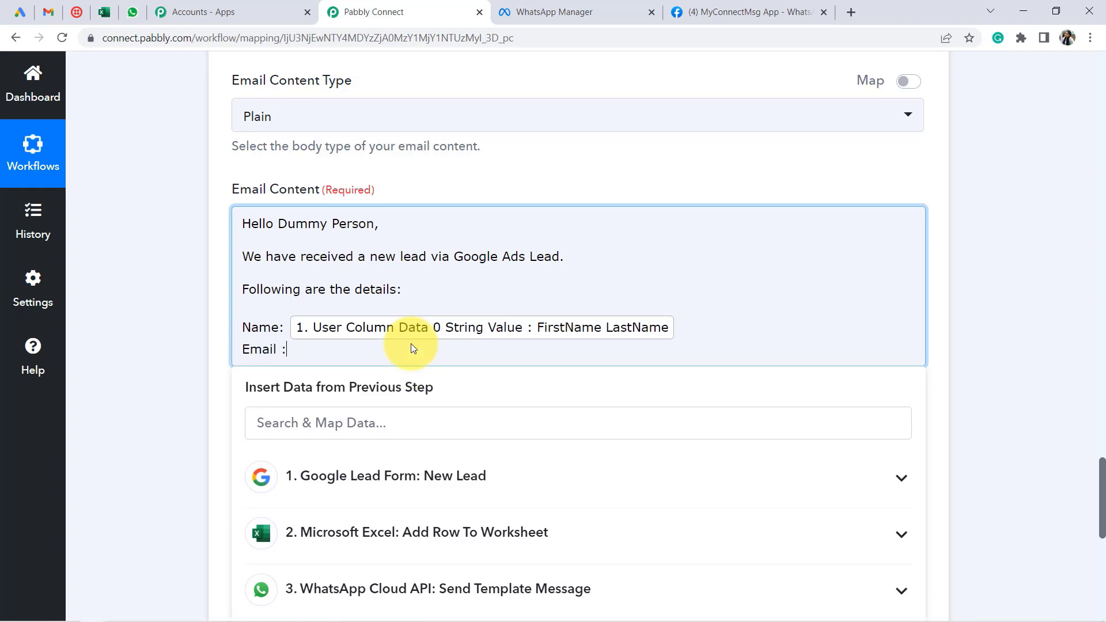
click(469, 481)
click(321, 424)
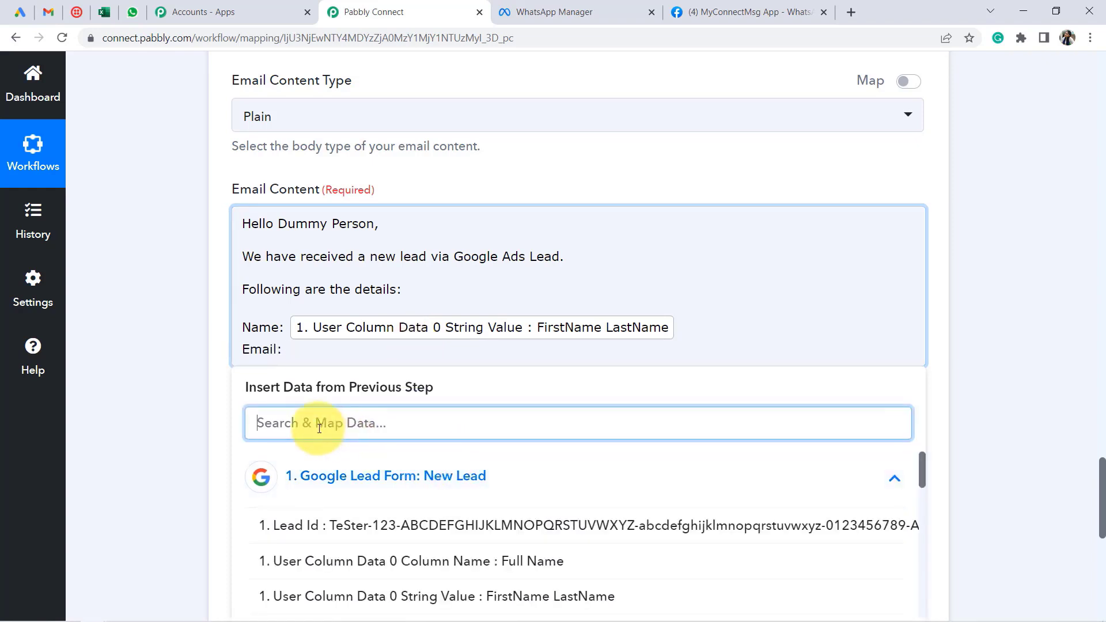
text(W)
key(BackSpace)
text(@)
click(552, 528)
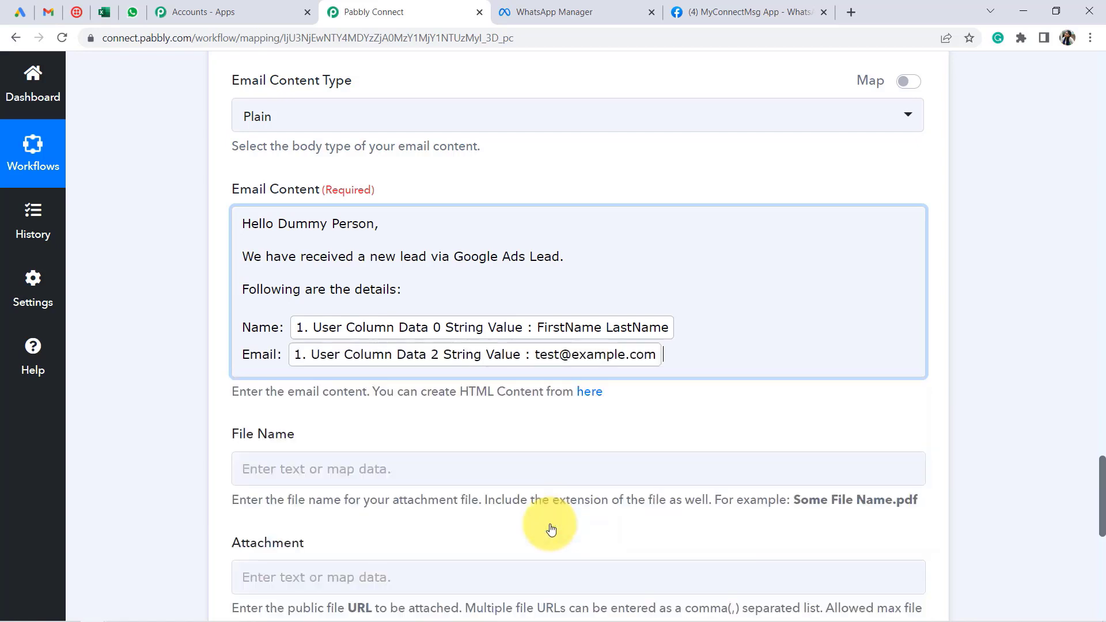
Map the lead's phone number and sign off with 'From Team Pabbly'
key(Return)
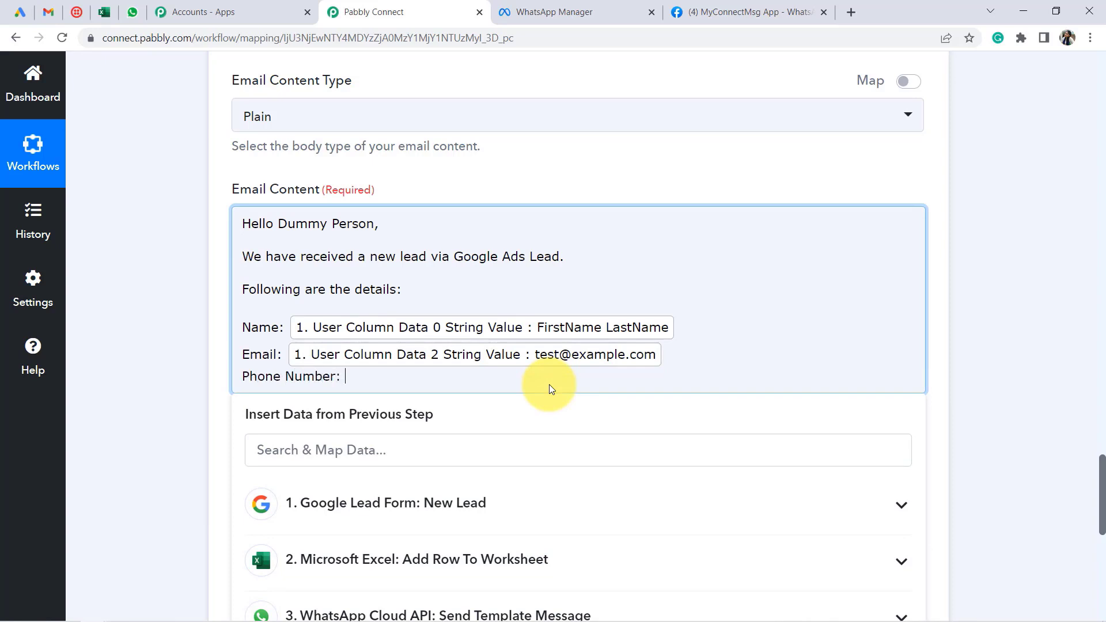
click(403, 449)
scroll(402, 449, down, 3)
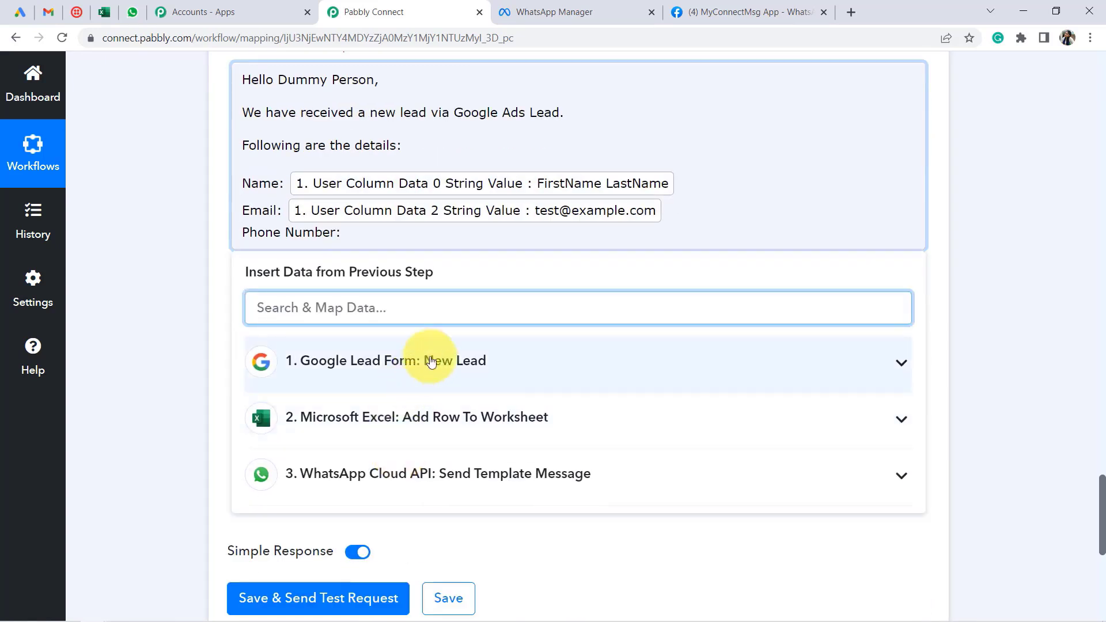
click(432, 358)
scroll(455, 392, down, 2)
click(519, 517)
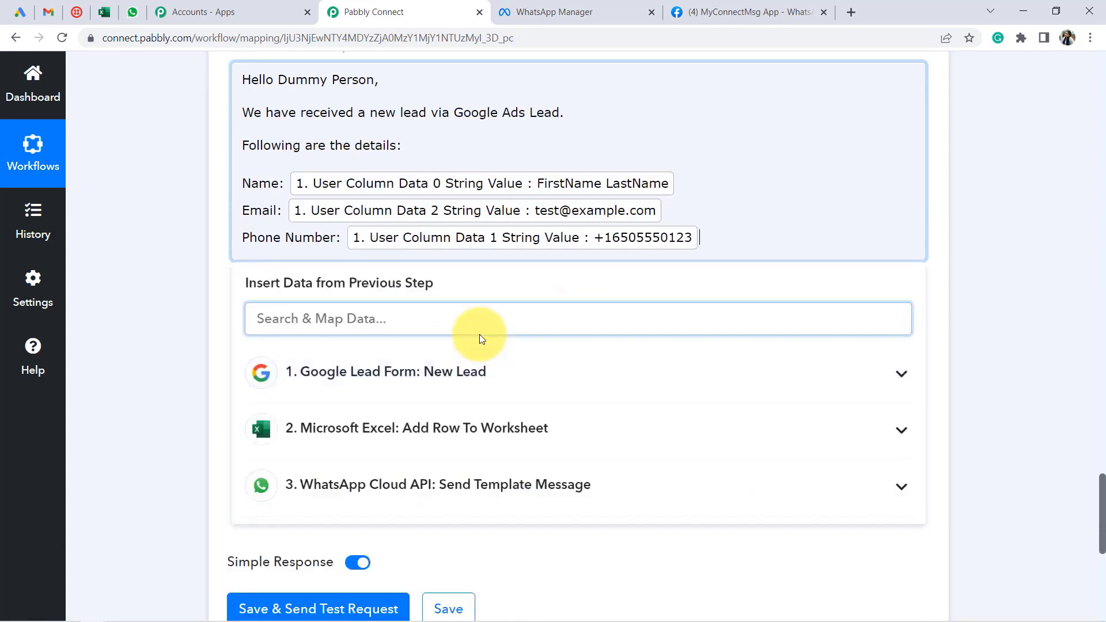
key(Return)
key(Return)
text(From)
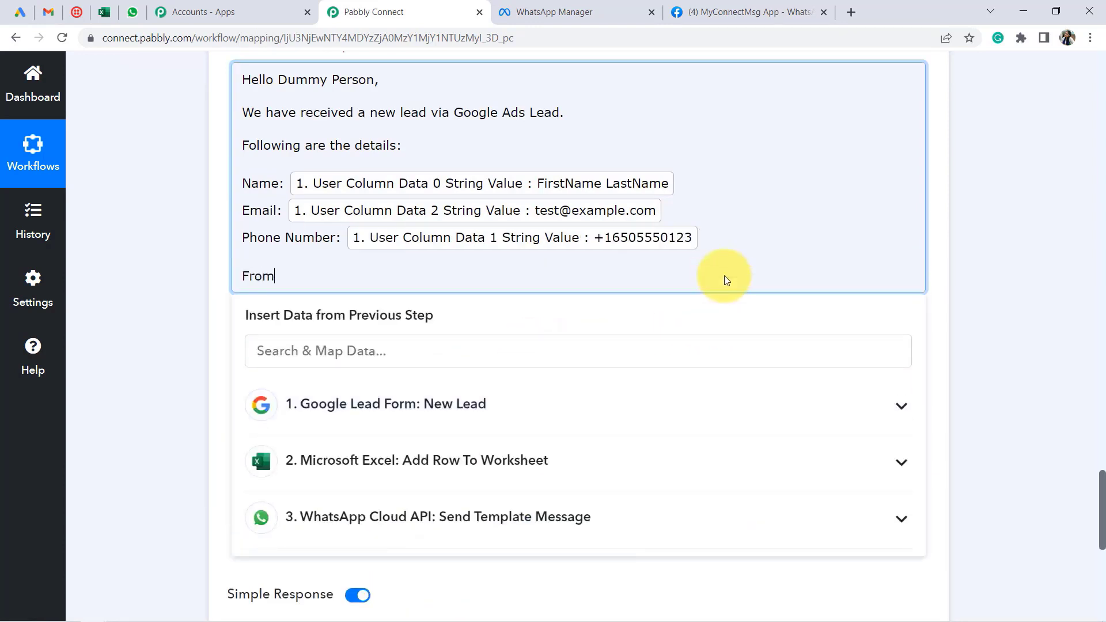
key(Return)
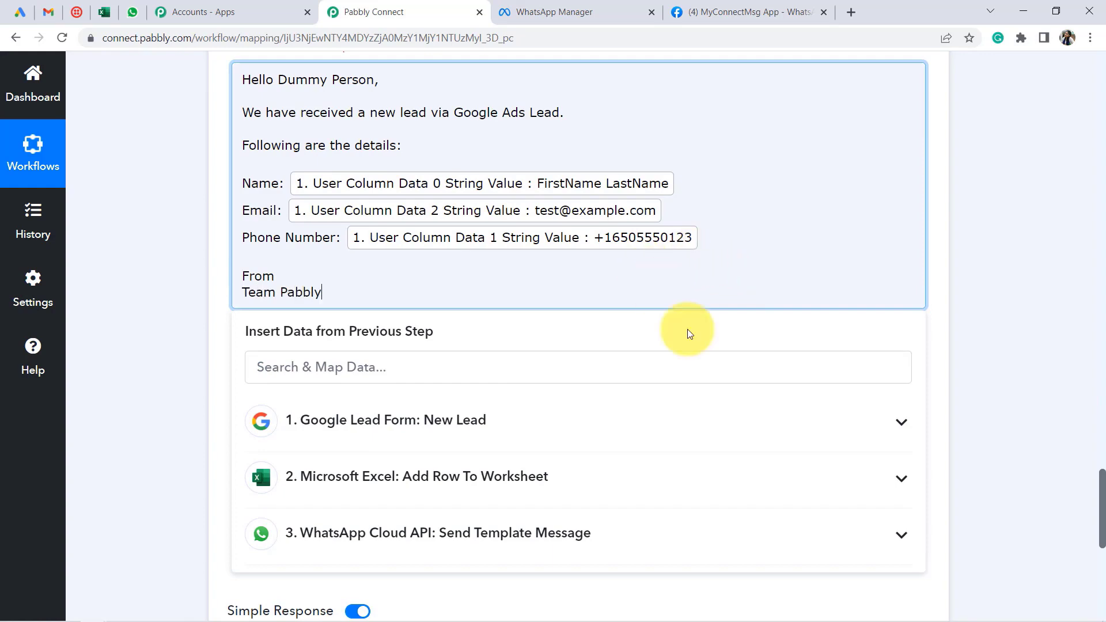
click(205, 245)
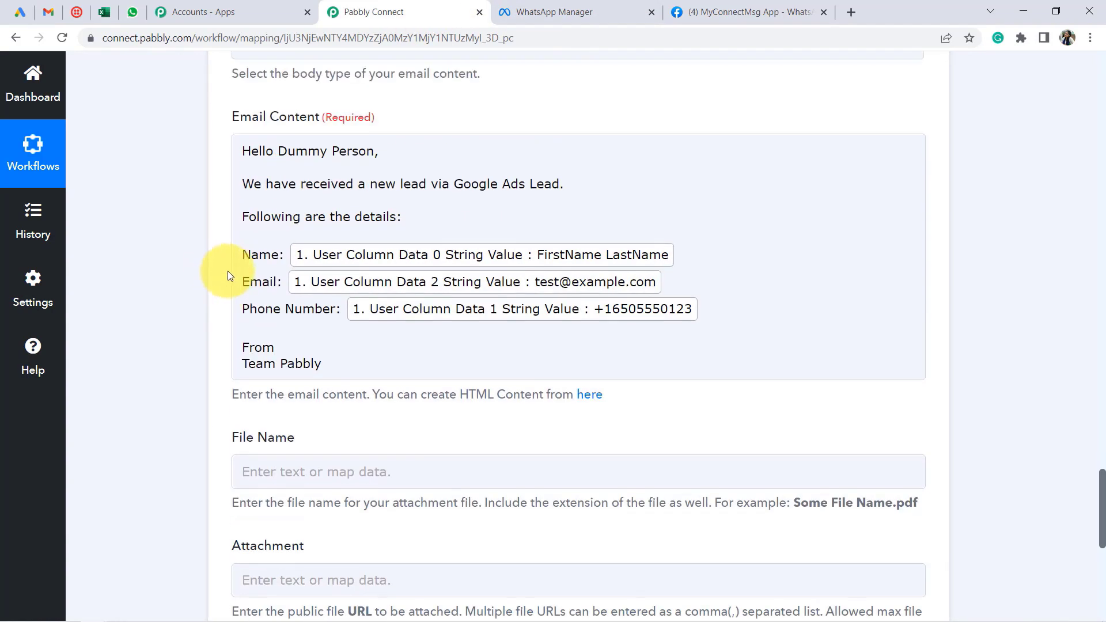
Review the Gmail step fields and move the Gmail tab beside the WhatsApp tab
scroll(358, 203, down, 3)
scroll(368, 196, up, 3)
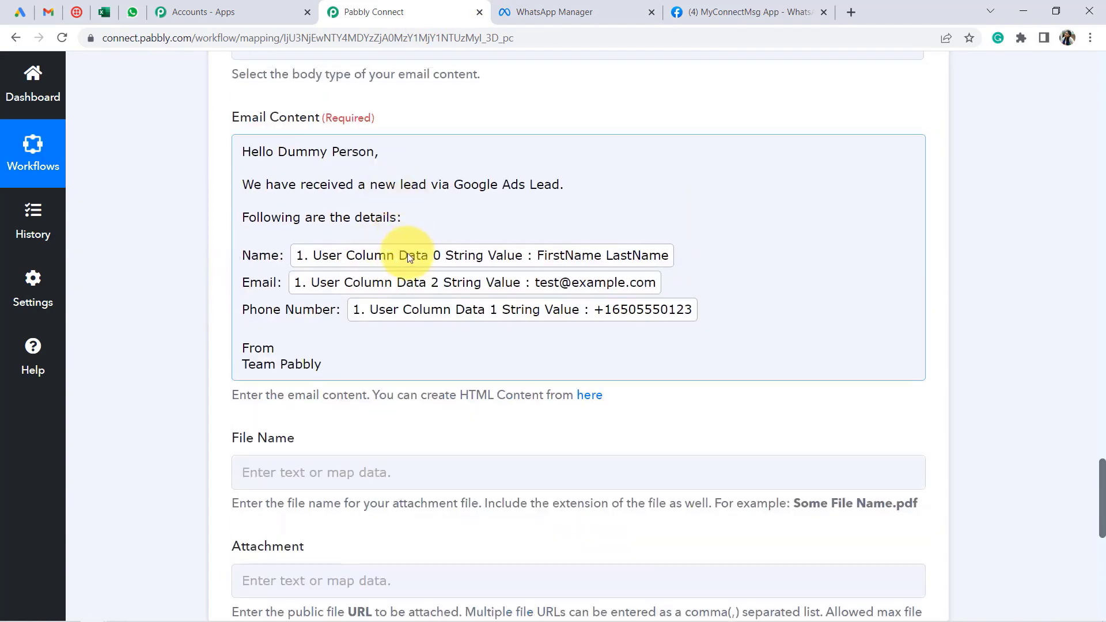
scroll(391, 254, down, 4)
drag(241, 223, 257, 254)
drag(241, 330, 272, 332)
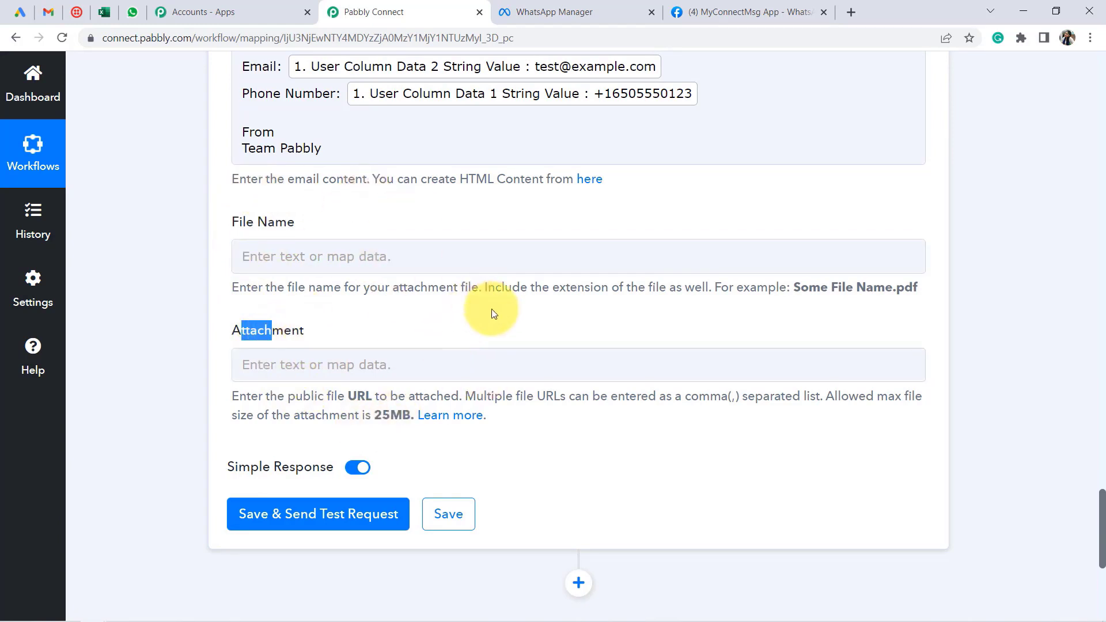
scroll(544, 316, down, 3)
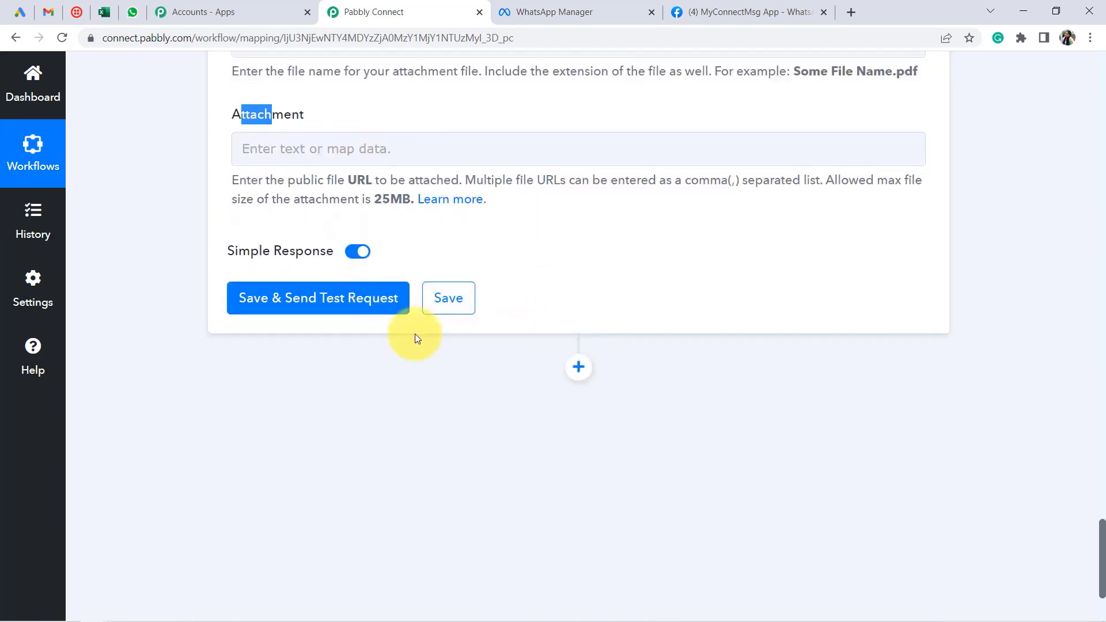
click(48, 13)
drag(74, 15, 132, 13)
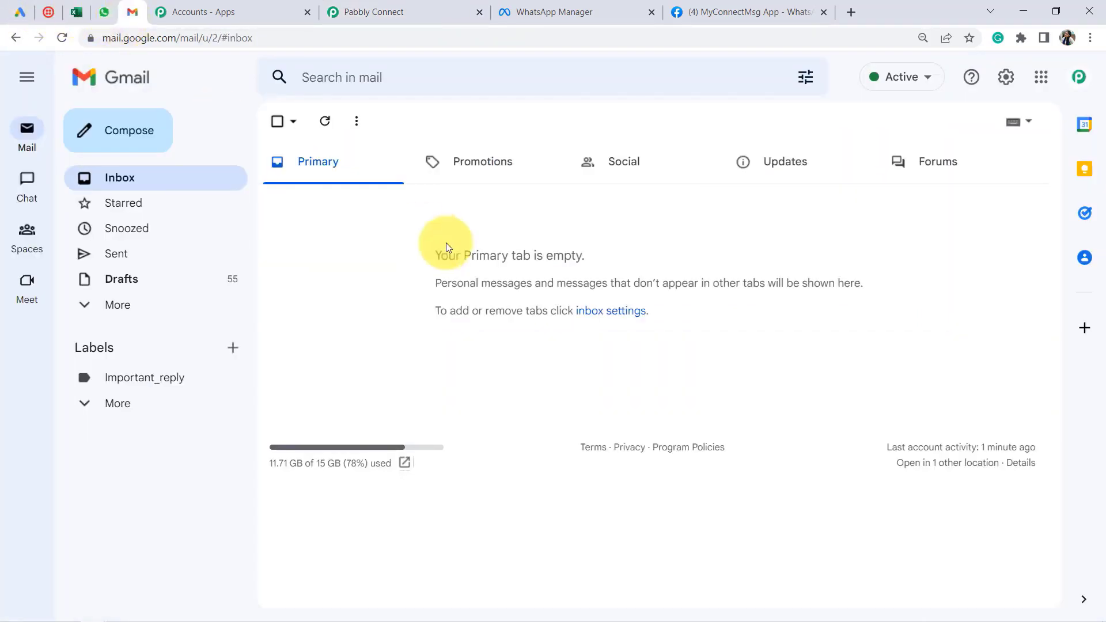
click(431, 12)
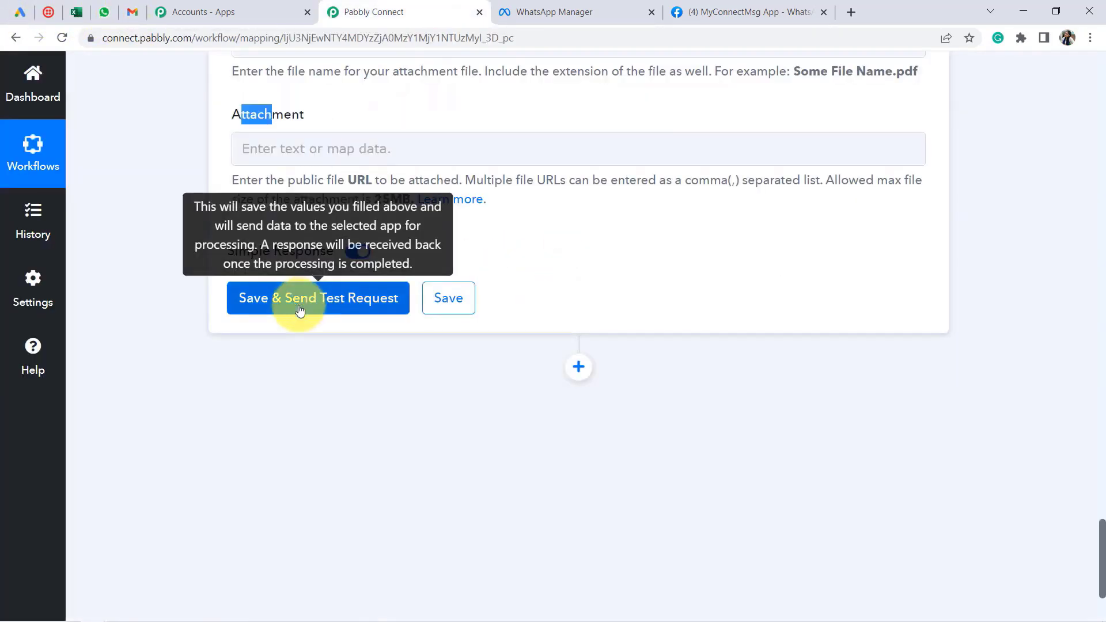
Save and send a test email, confirming the response status is 'sent'
click(299, 305)
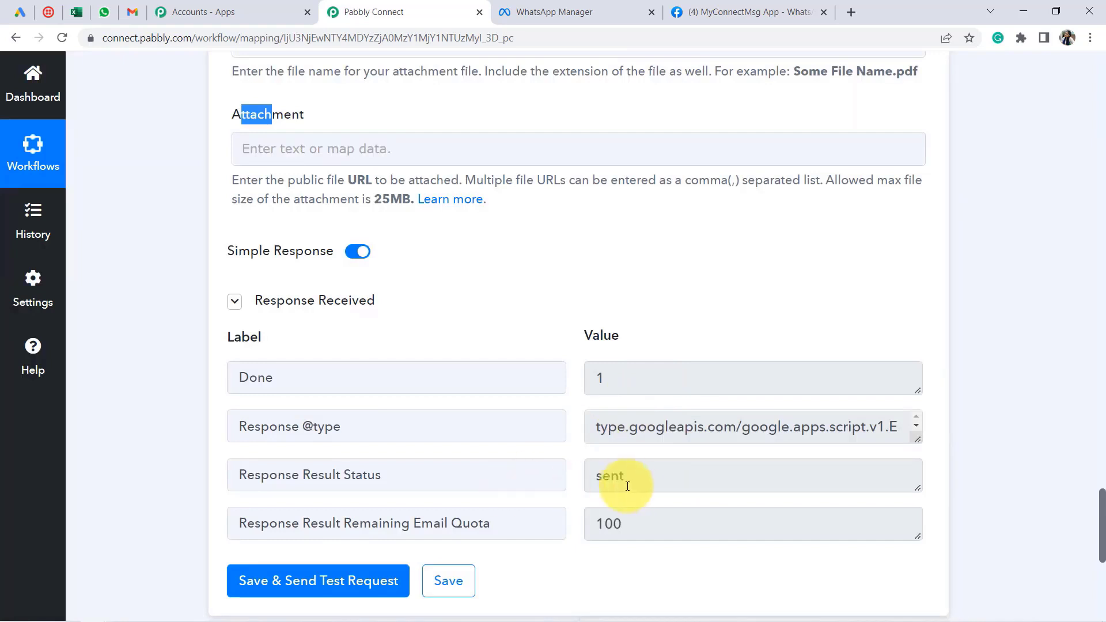
double_click(605, 474)
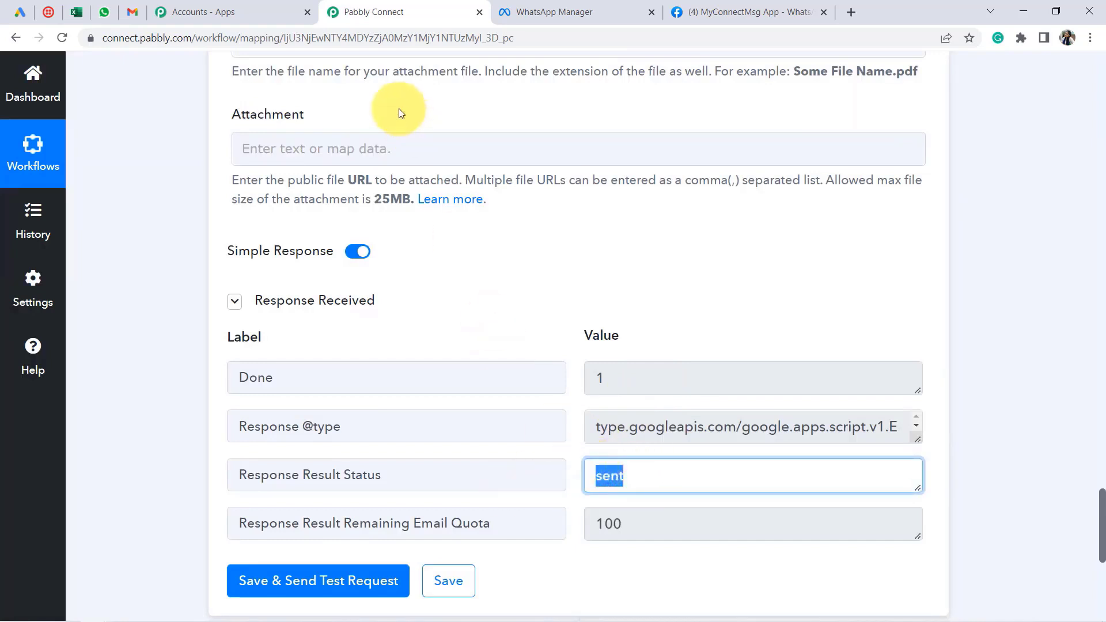
click(132, 12)
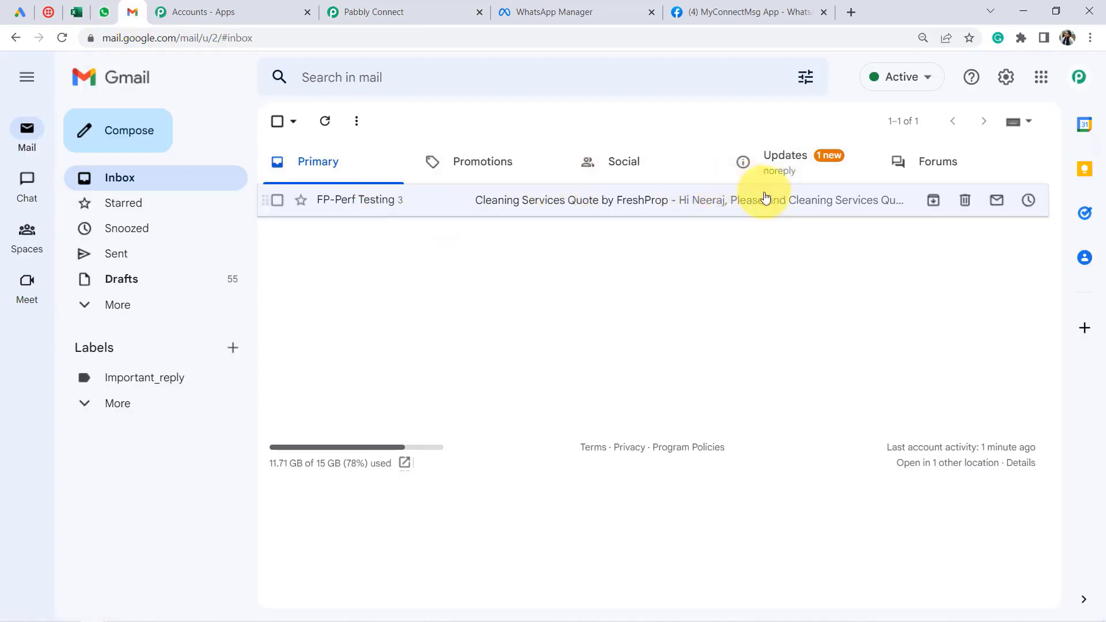
Refresh the inbox, collapse the Gmail sidebar and zoom the page to 125%
click(327, 123)
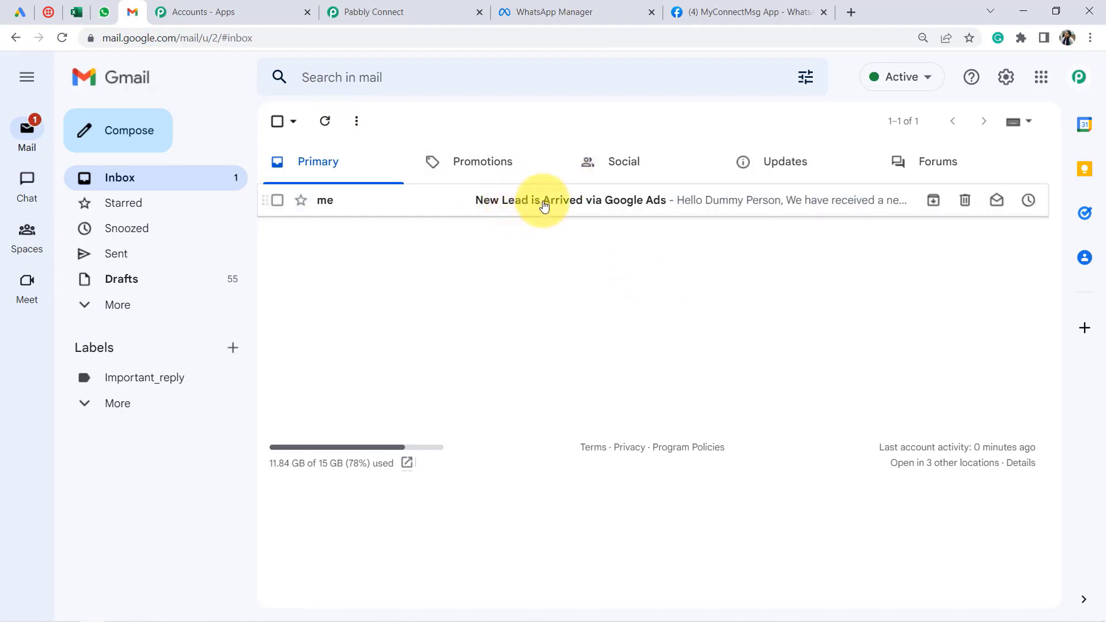
click(24, 78)
click(1091, 39)
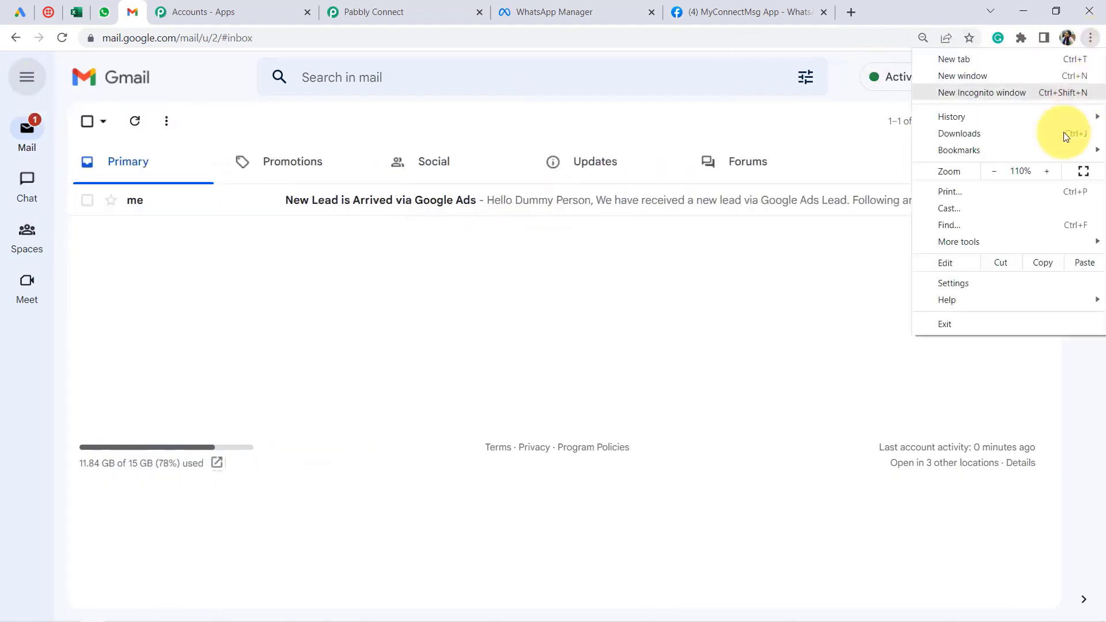
click(1046, 171)
click(652, 264)
Open the 'New Lead is Arrived via Google Ads' email and highlight its lead details
click(625, 230)
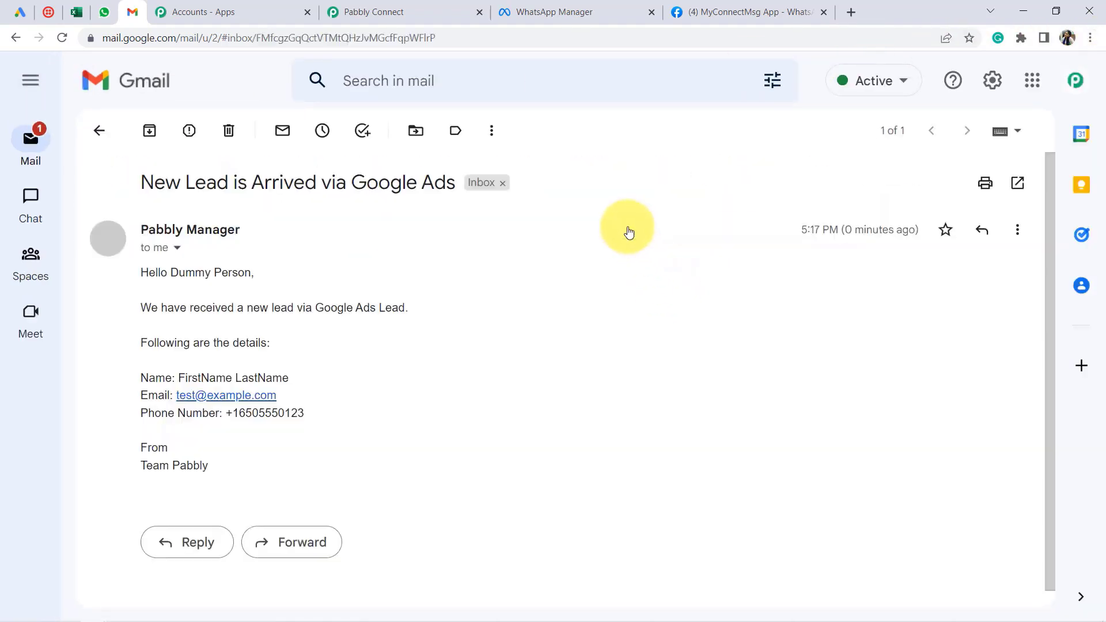
drag(145, 183, 406, 185)
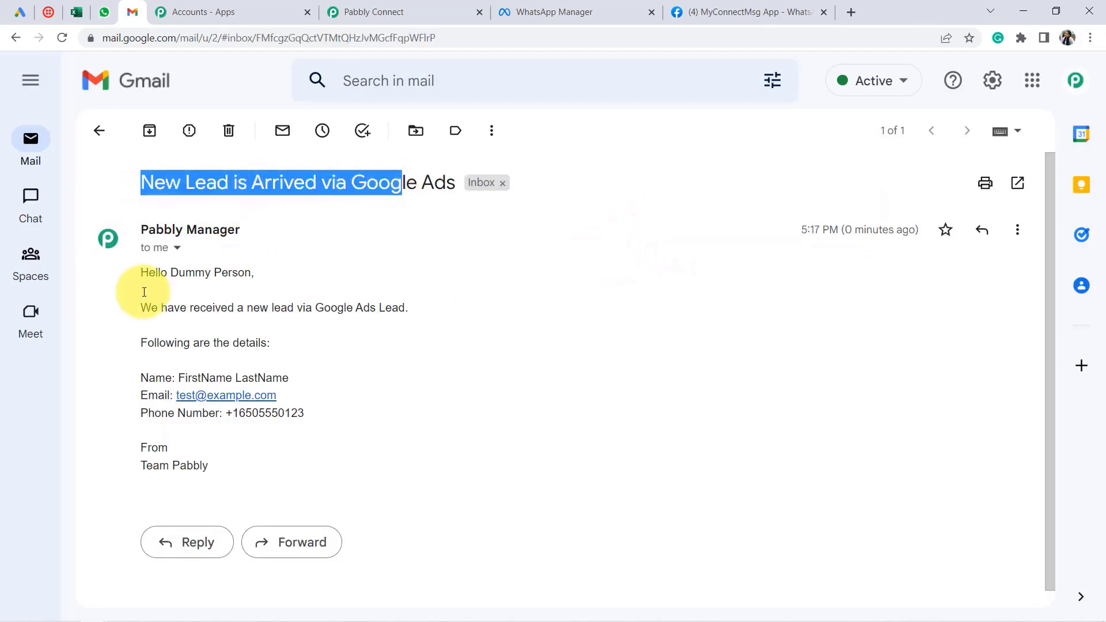
click(257, 272)
drag(180, 308, 407, 309)
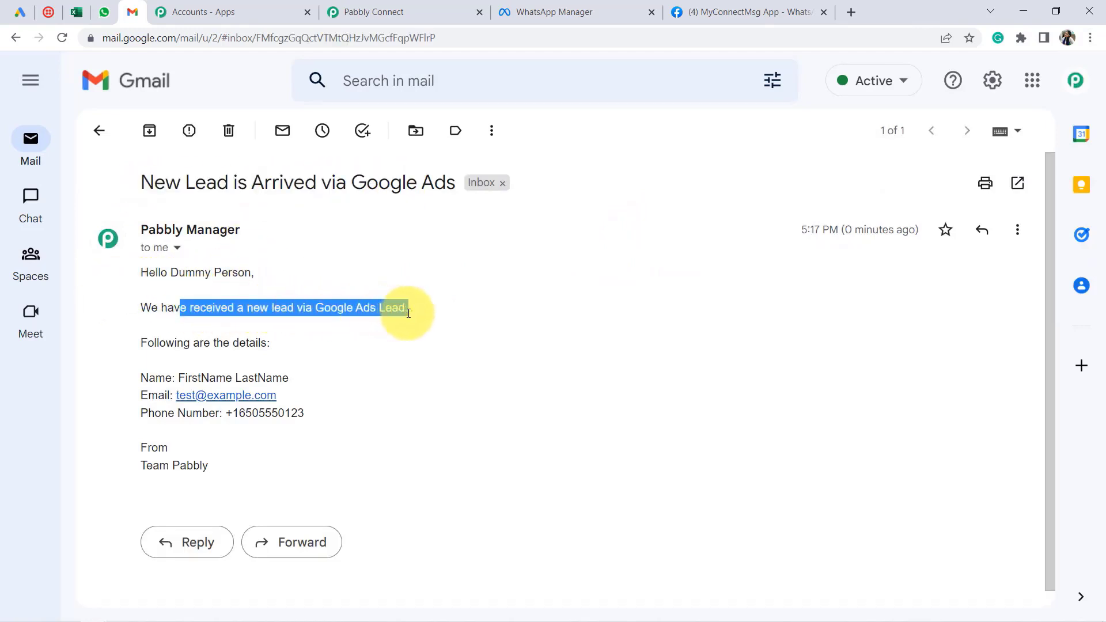
drag(148, 379, 208, 465)
Collapse the Gmail step and add a Twilio action step below it
click(374, 11)
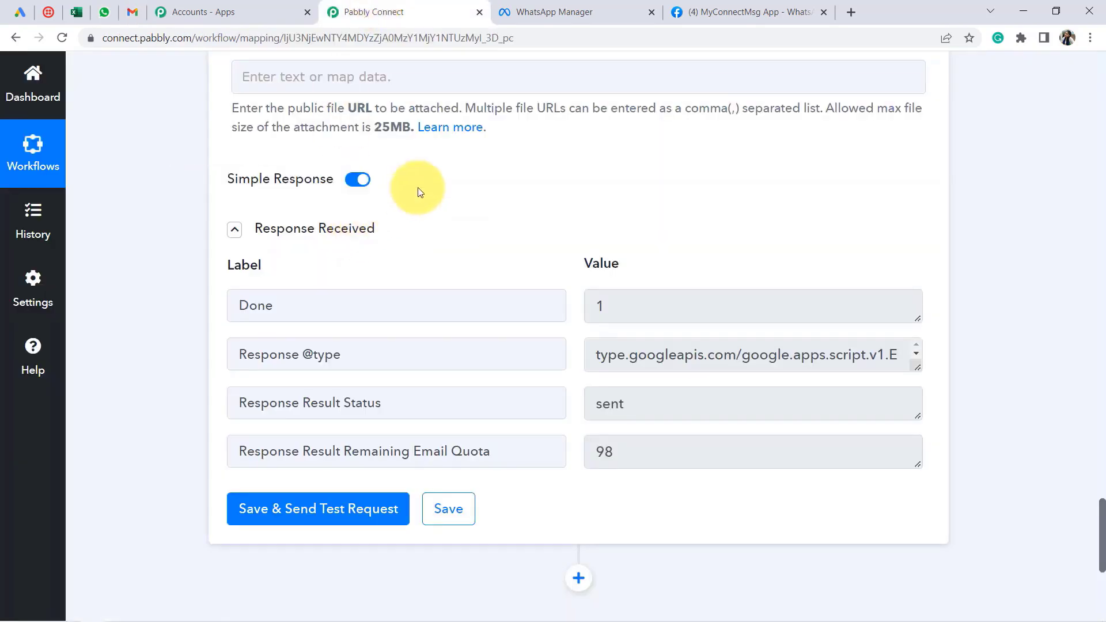
scroll(485, 245, up, 20)
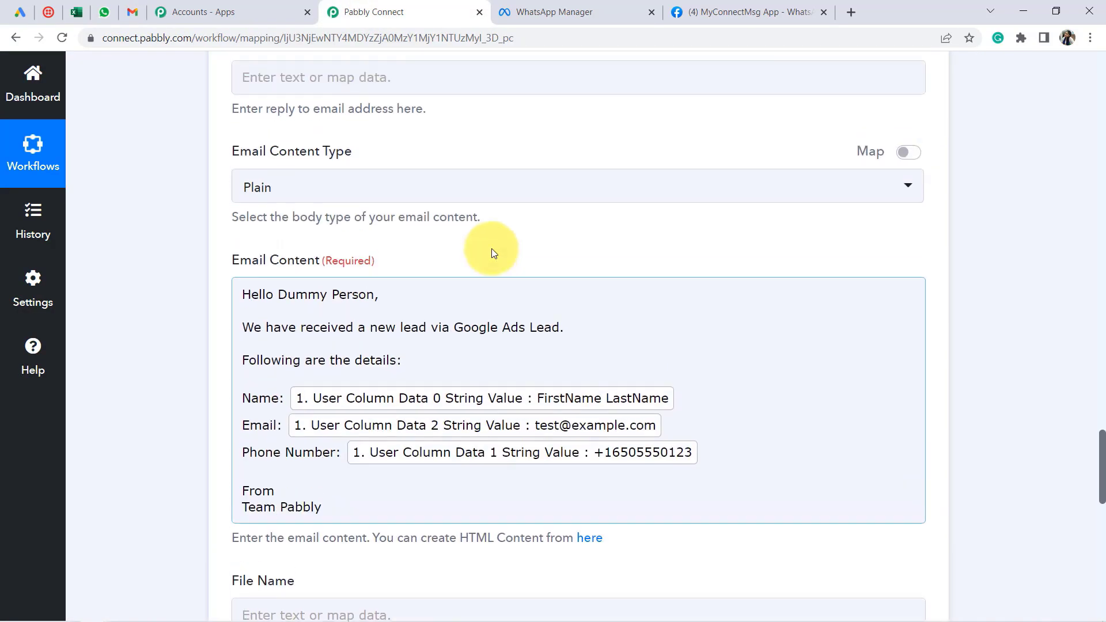
scroll(466, 280, up, 4)
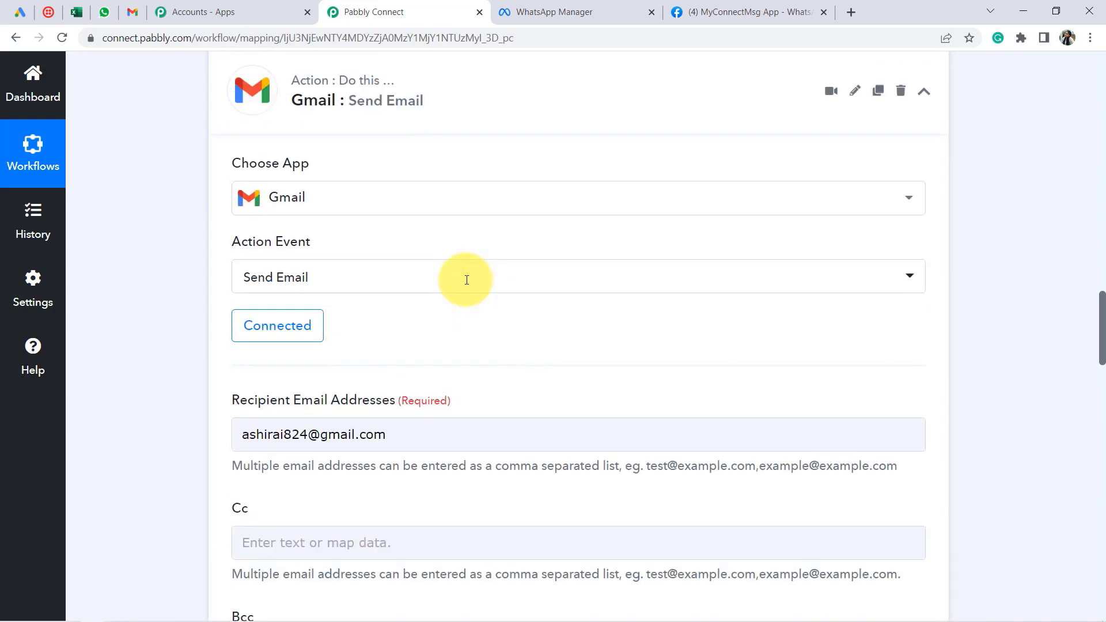
click(363, 209)
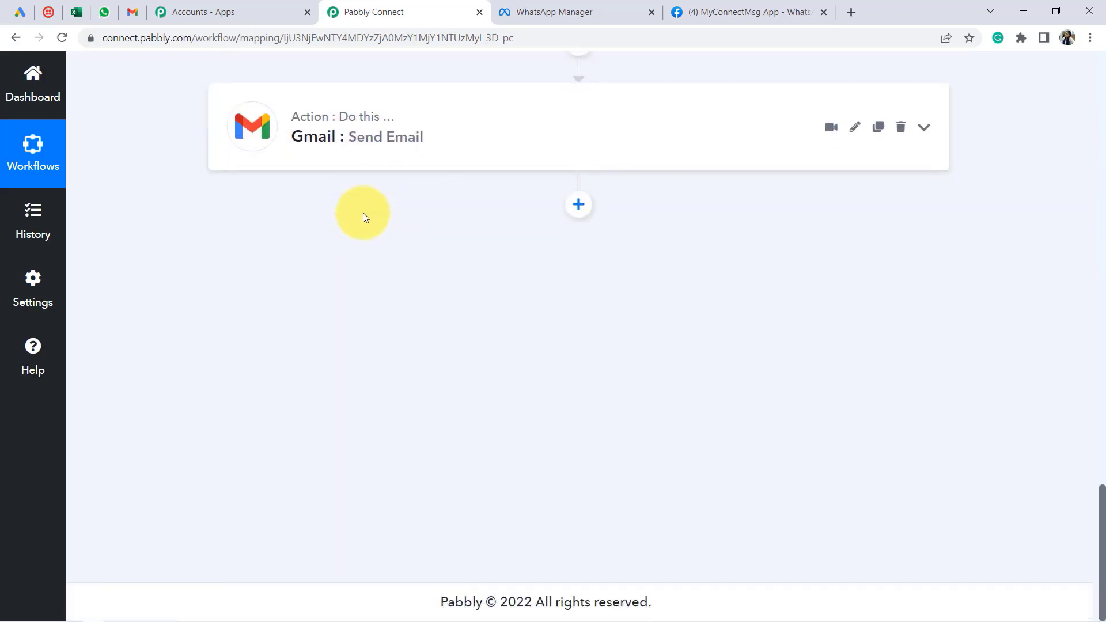
click(578, 204)
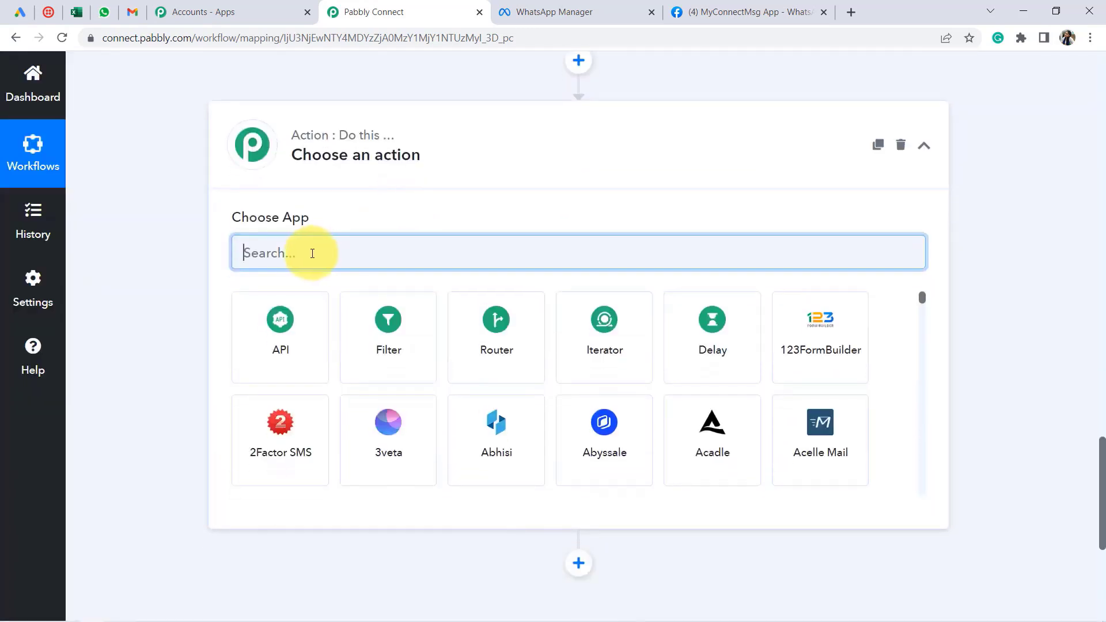
text(twili)
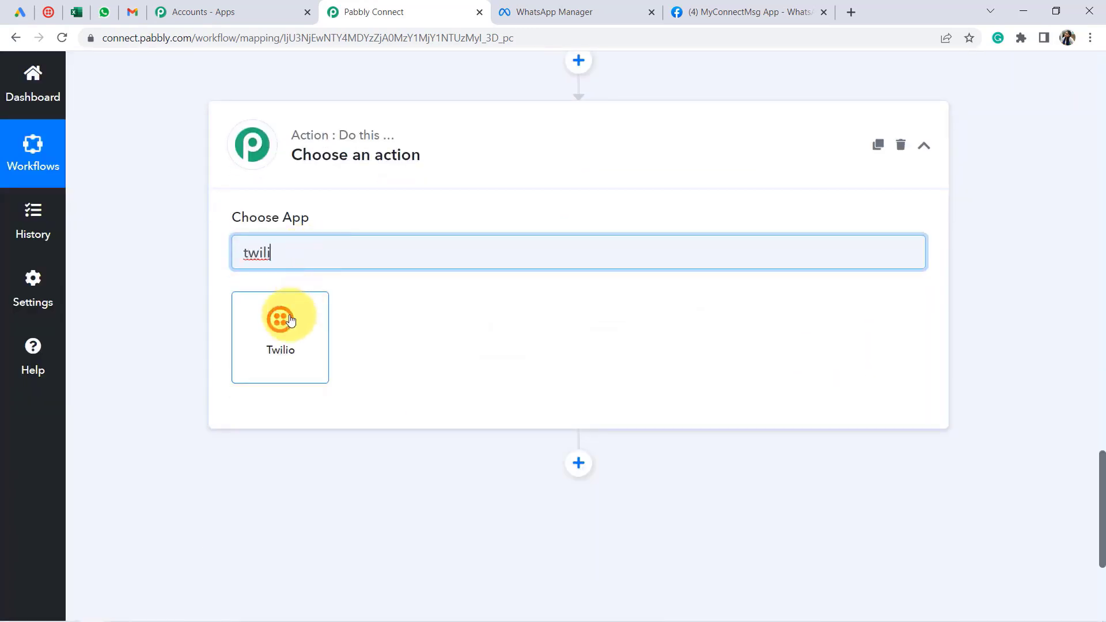
click(291, 321)
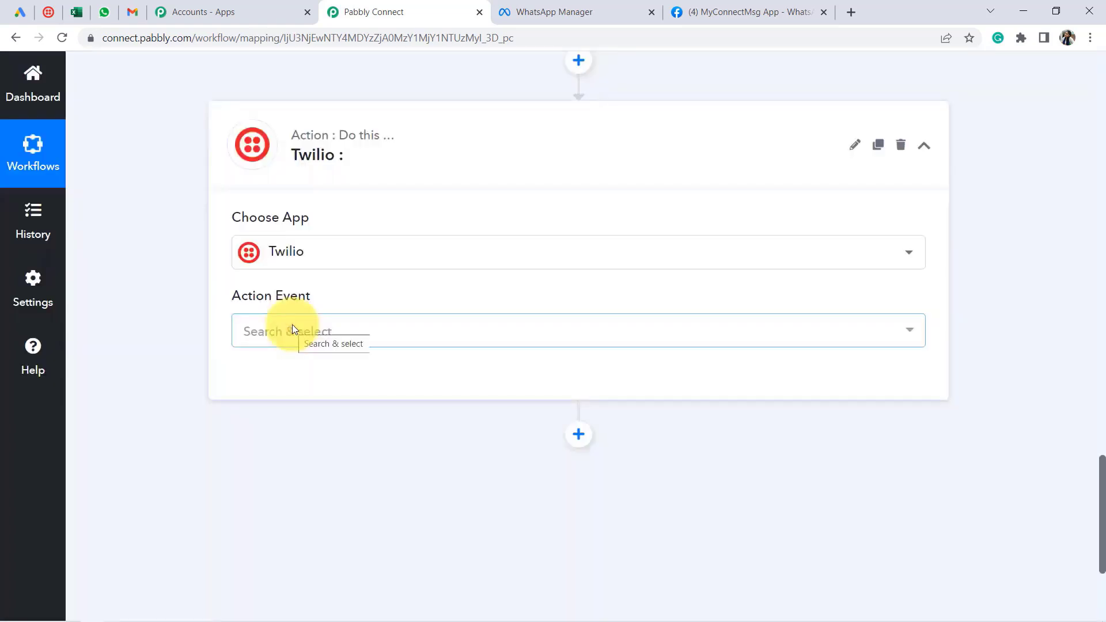
click(274, 333)
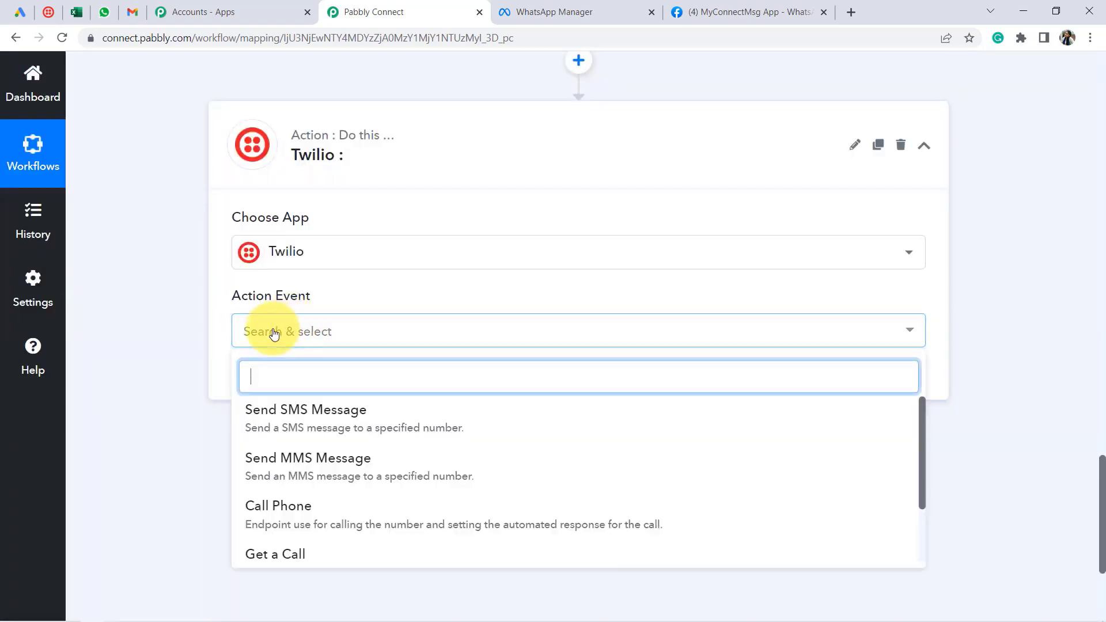
Set the Twilio event to Send SMS Message and start a new connection with SID and token fields
click(277, 409)
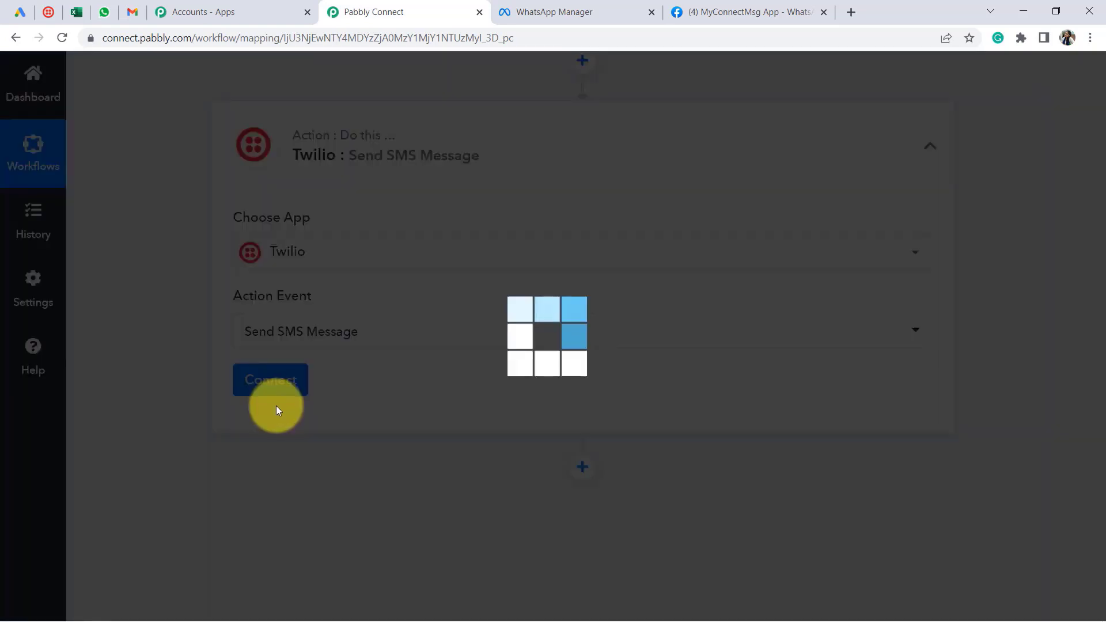
click(270, 379)
click(593, 247)
scroll(617, 288, down, 4)
drag(526, 214, 579, 215)
drag(537, 302, 658, 300)
drag(538, 419, 592, 417)
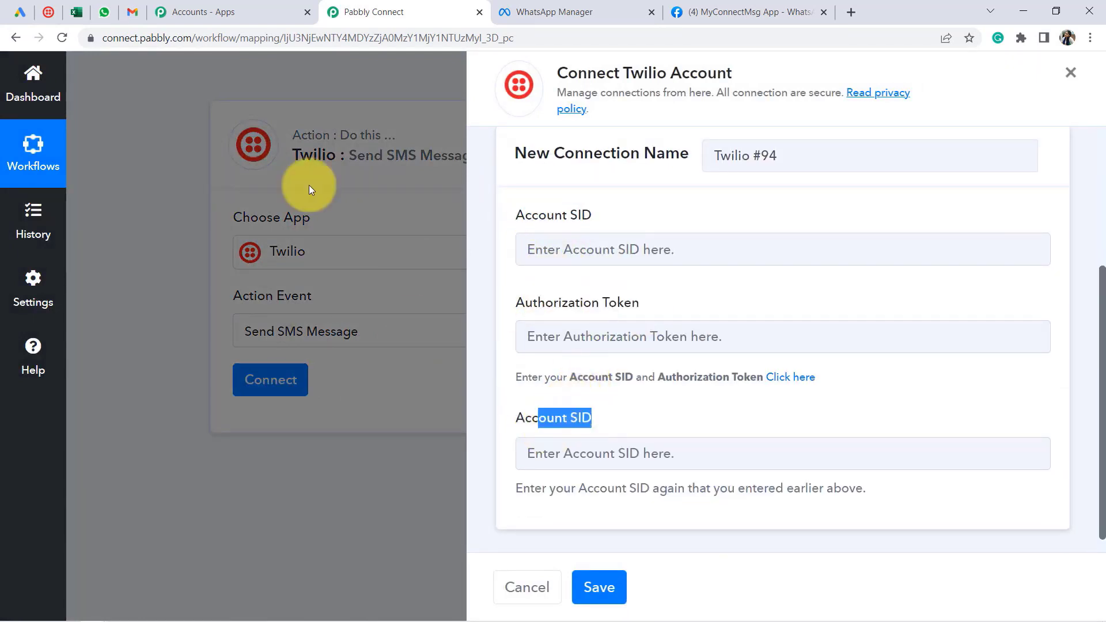
Postpone Twilio's two-factor setup and open the credentials link in a new tab
click(43, 16)
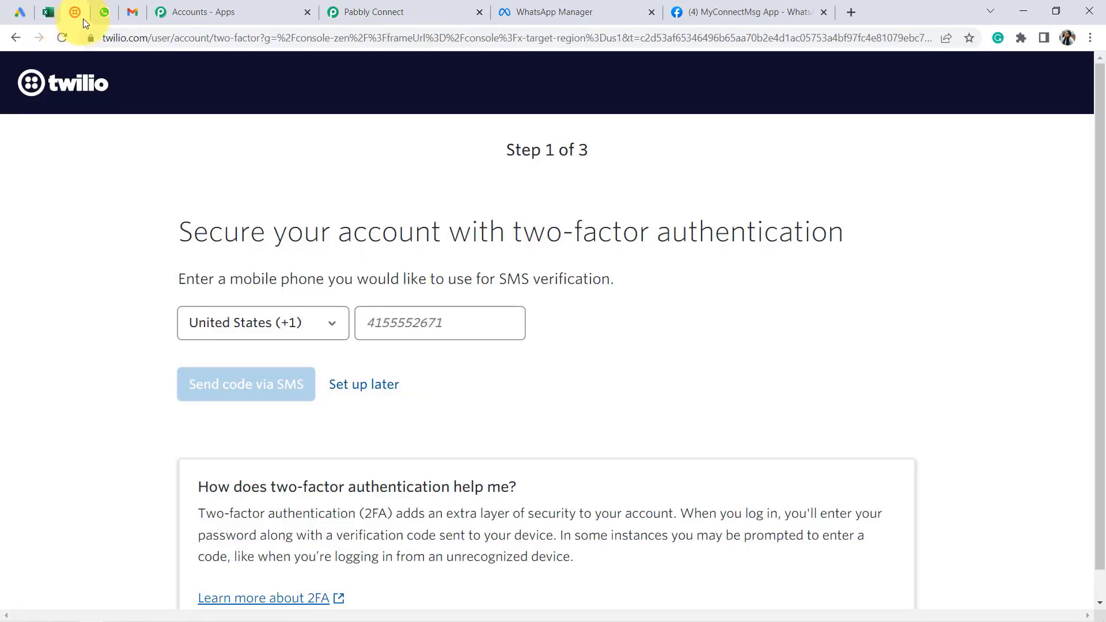
click(352, 385)
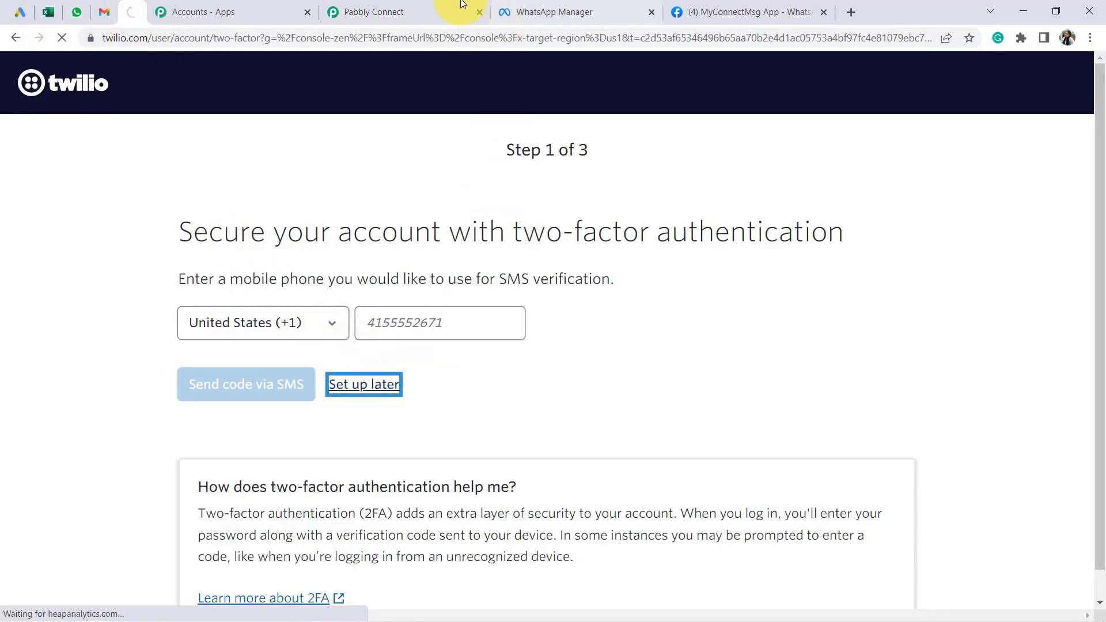
click(421, 14)
click(792, 409)
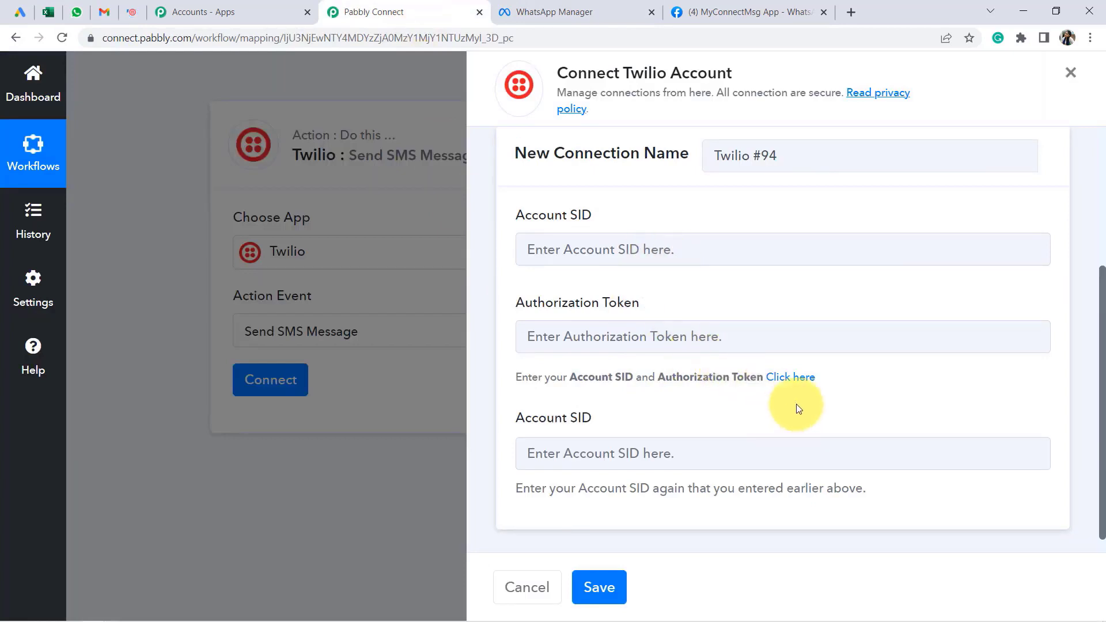
right_click(788, 383)
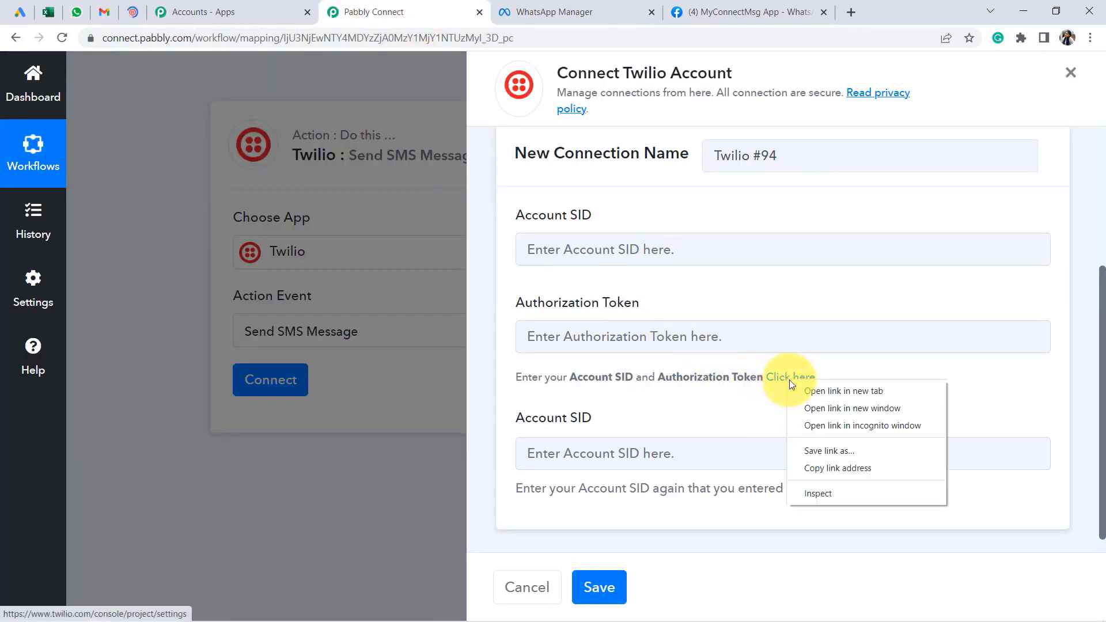
click(797, 387)
Paste the emailed verification code on Twilio's verification page and verify
click(472, 5)
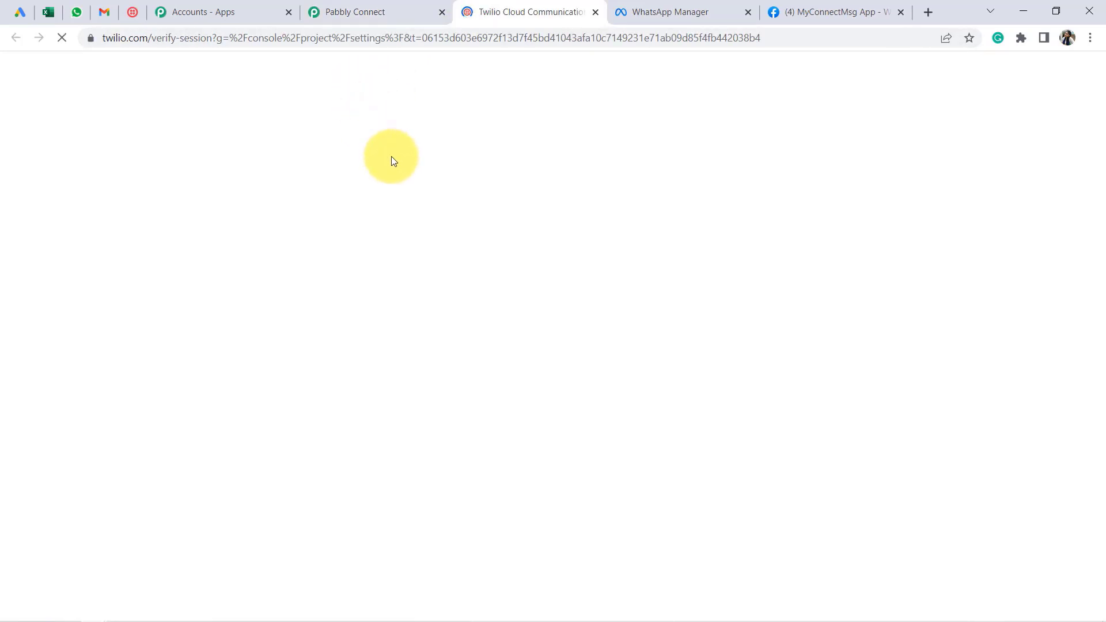
click(324, 7)
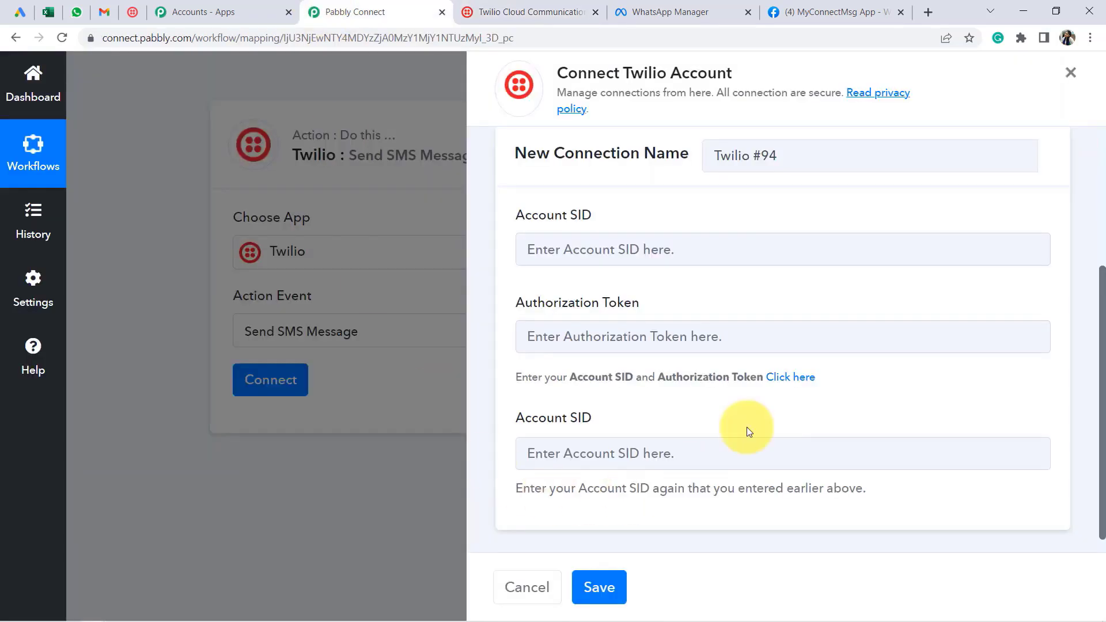
click(530, 12)
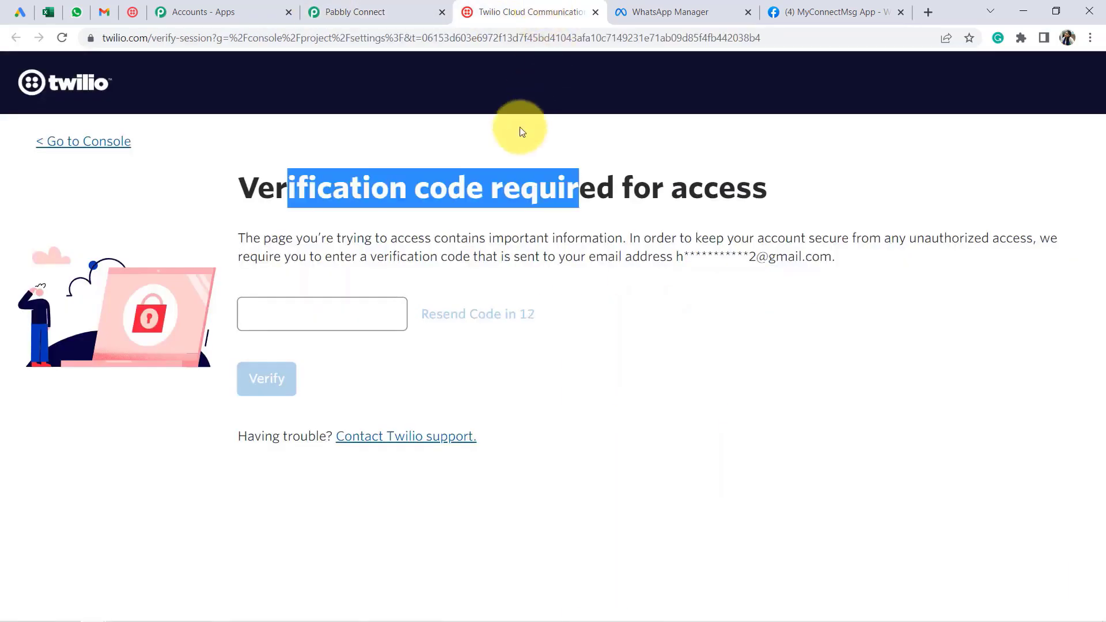
drag(294, 185, 309, 187)
drag(400, 197, 737, 258)
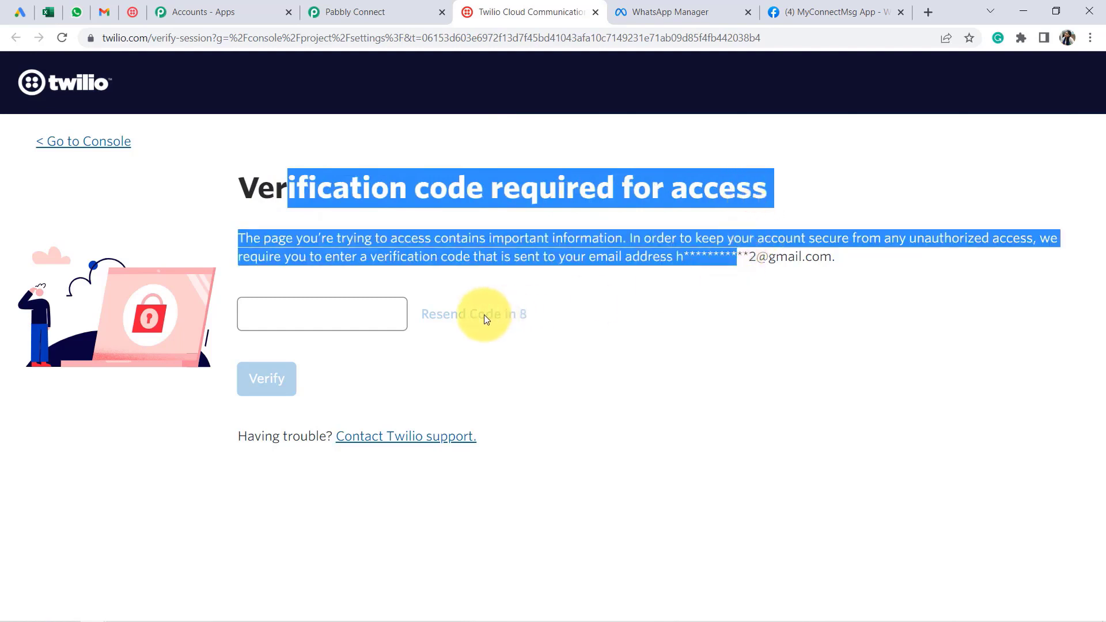
click(384, 314)
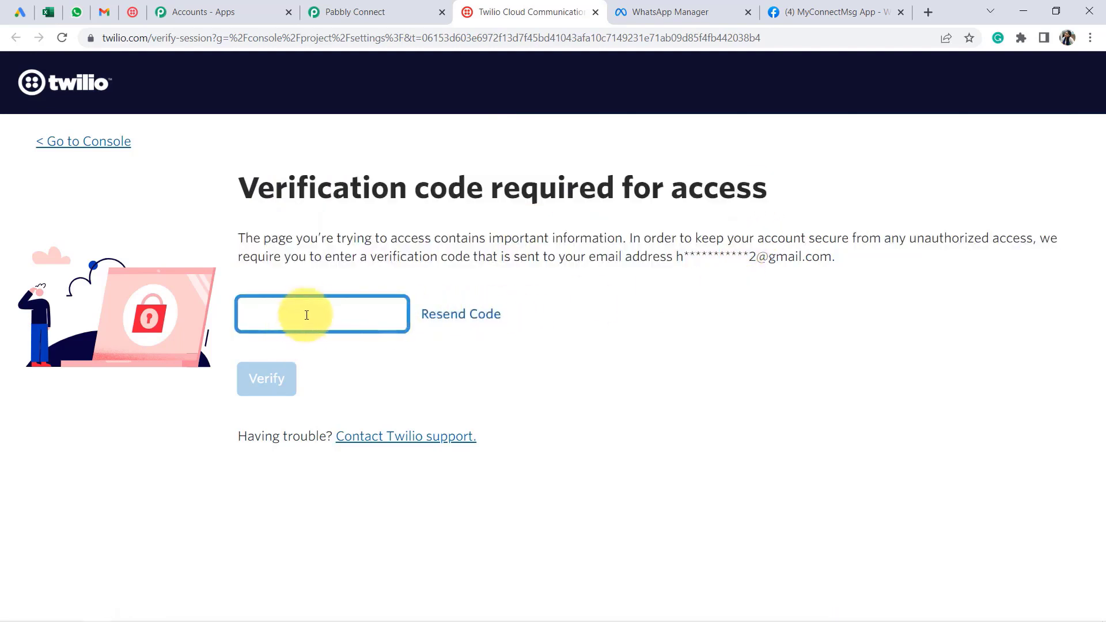
click(260, 386)
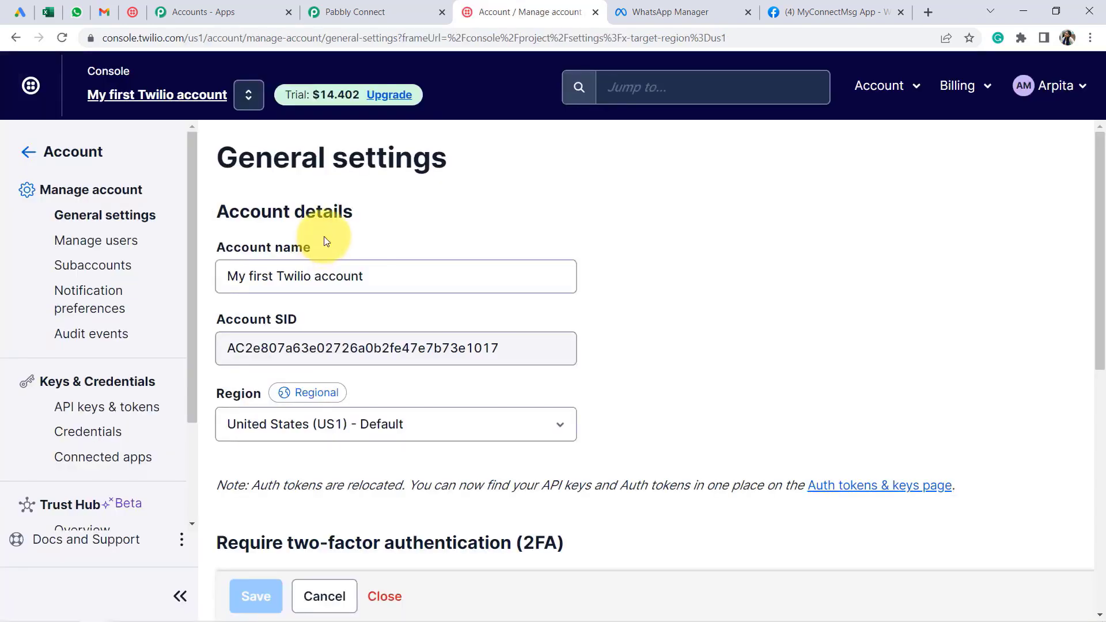
Open API keys & tokens and copy the live Account SID
click(67, 414)
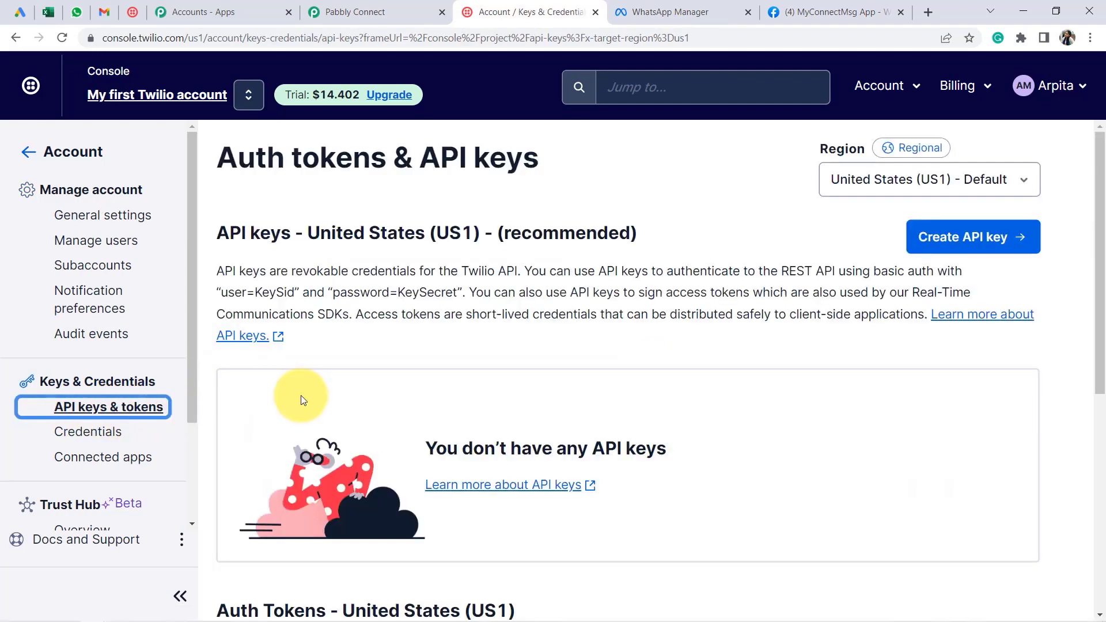
scroll(300, 395, down, 7)
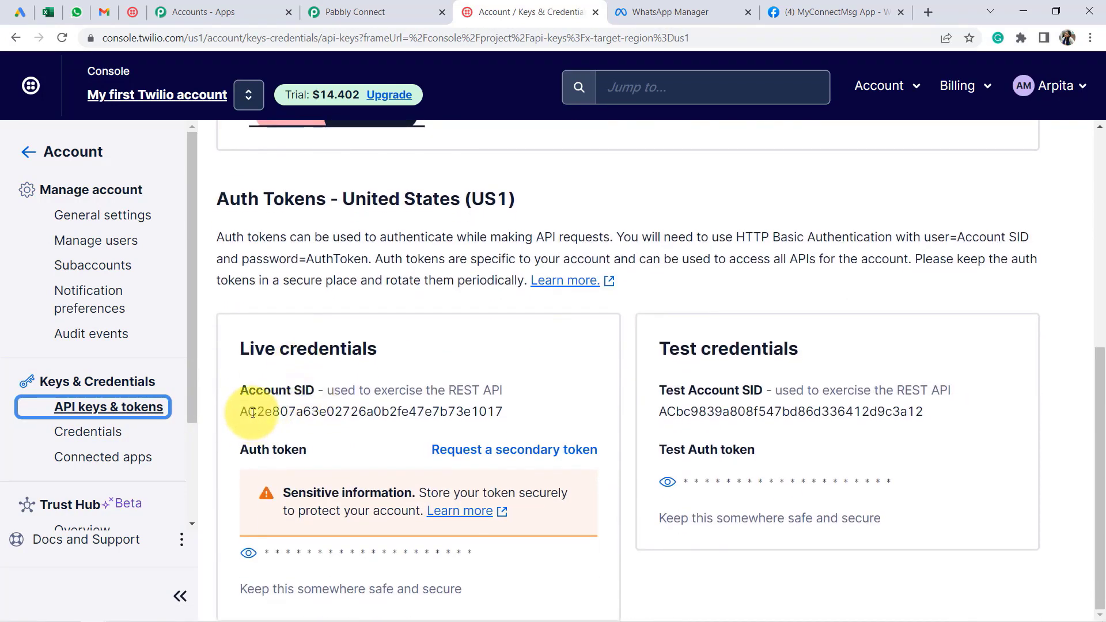
double_click(274, 412)
key(ctrl+c)
Paste the Twilio Account SID into both Account SID fields of the connection form
click(395, 4)
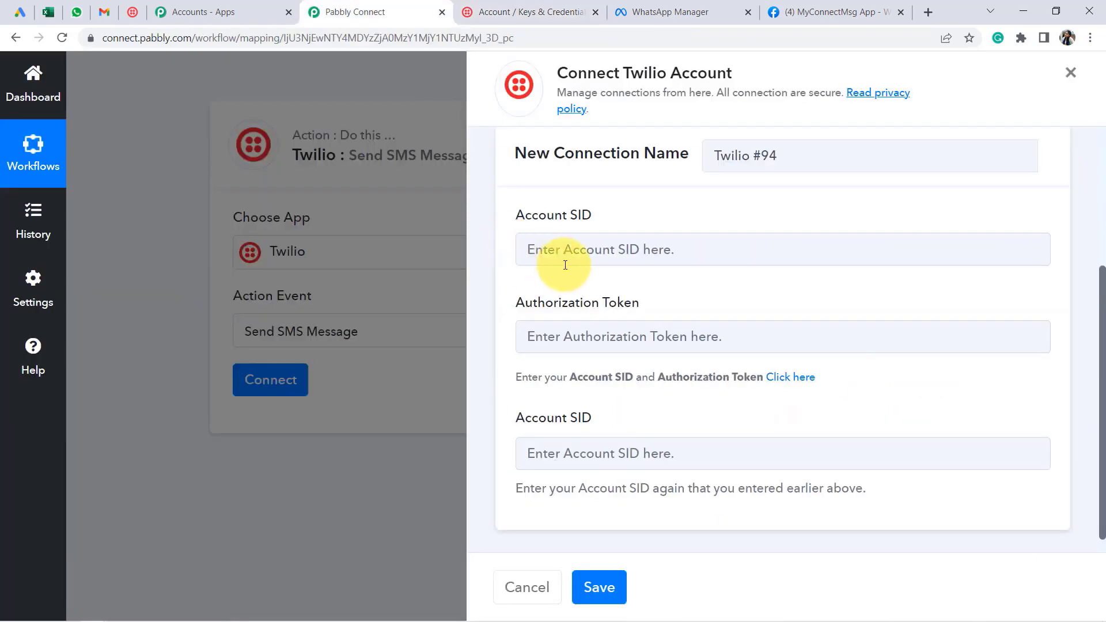
click(557, 249)
key(ctrl+v)
click(556, 453)
key(ctrl+v)
Copy the live auth token into Authorization Token and save the Twilio connection
click(486, 12)
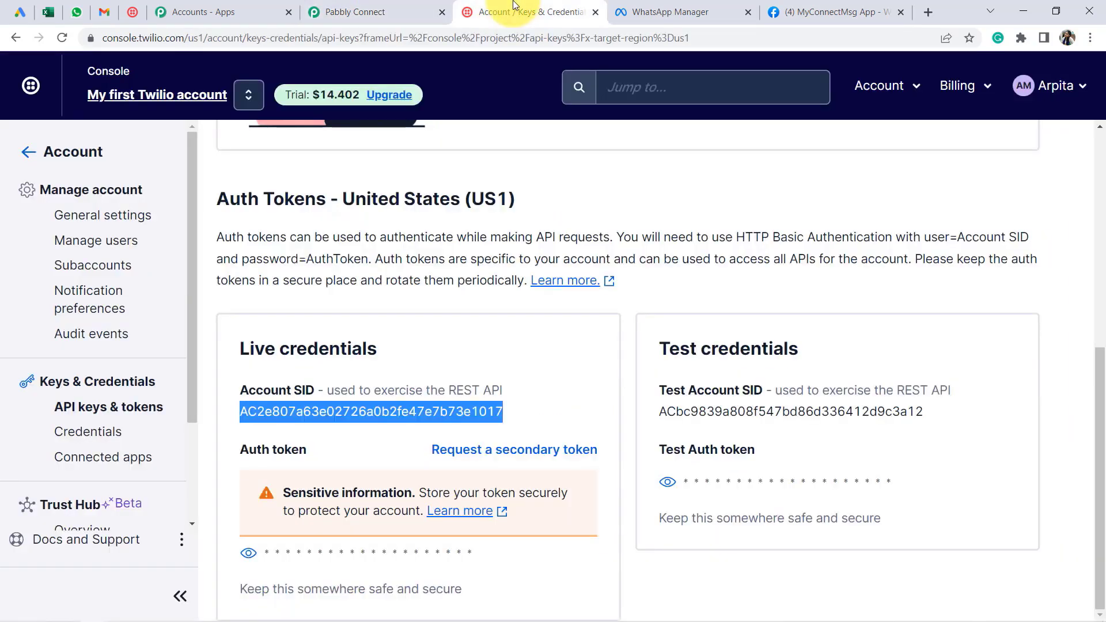
click(247, 556)
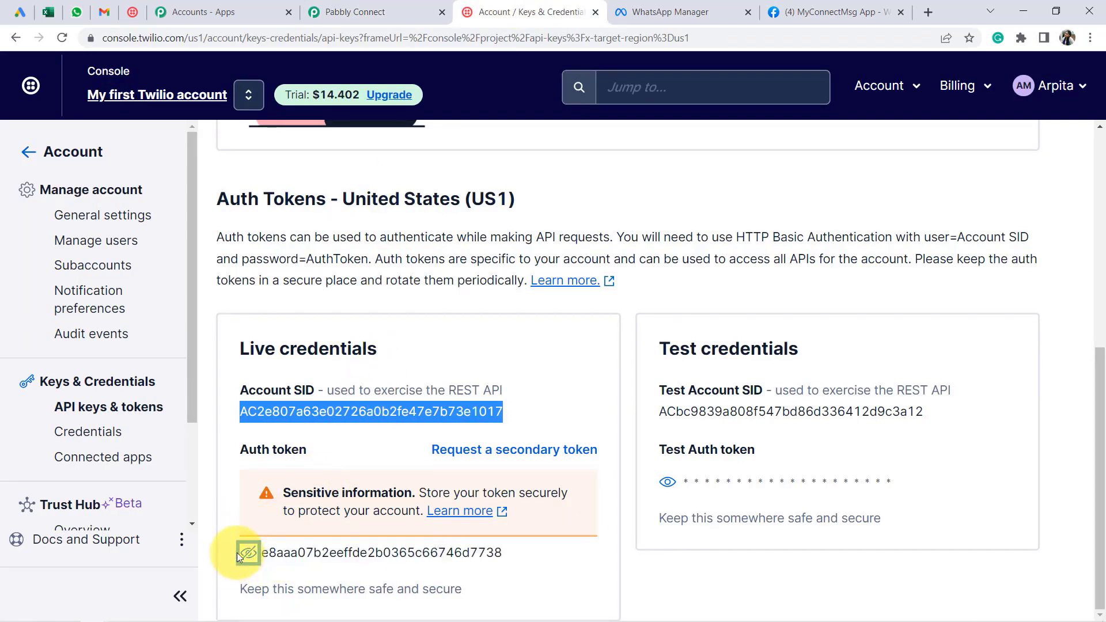
double_click(284, 552)
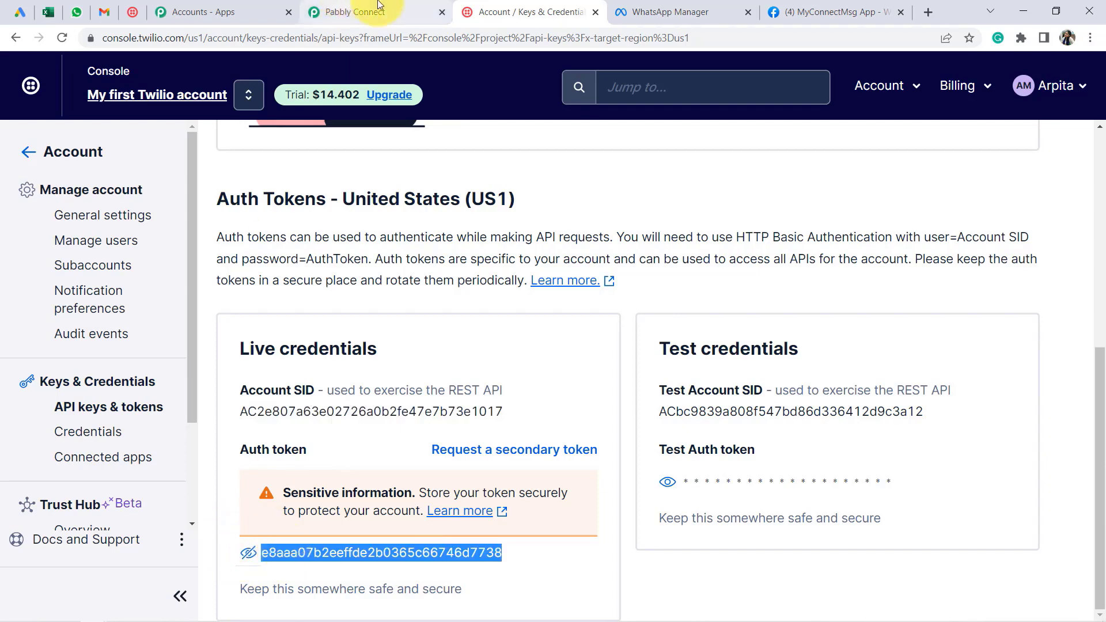
click(352, 12)
key(ctrl+v)
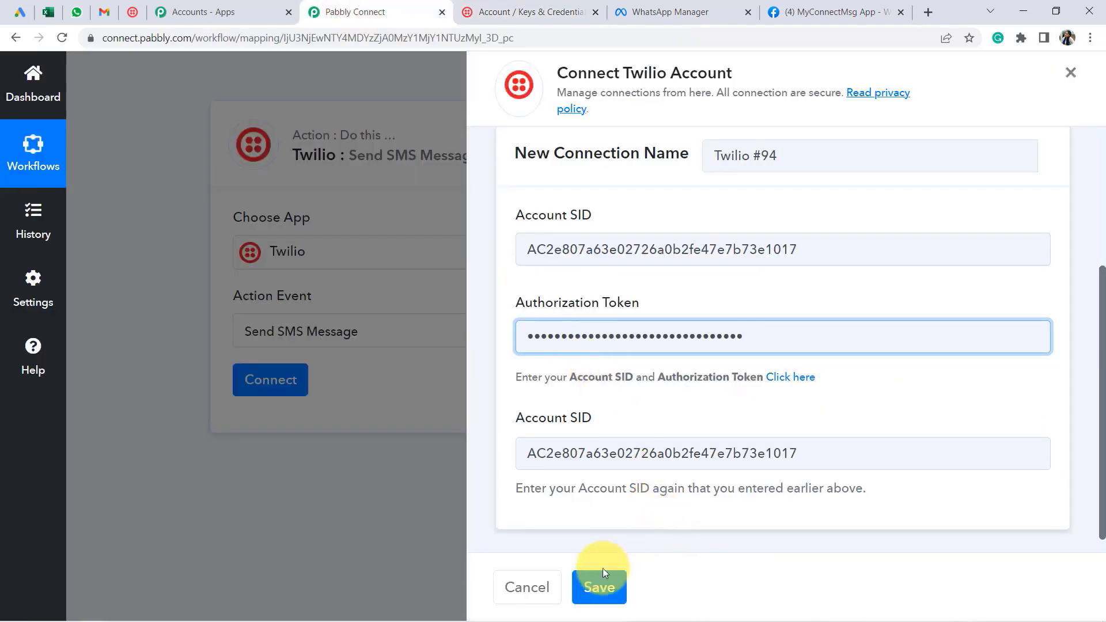
click(600, 572)
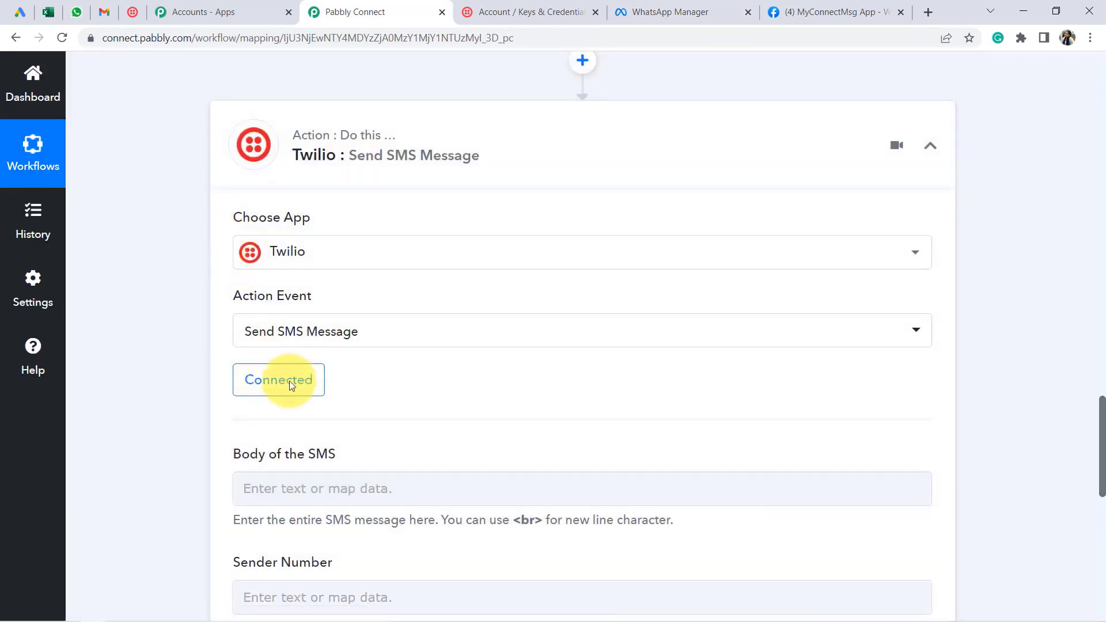
scroll(364, 258, down, 4)
Copy the Gmail email content, 'Hello Dummy Person' through 'From Team Pabbly', for the SMS body
click(273, 281)
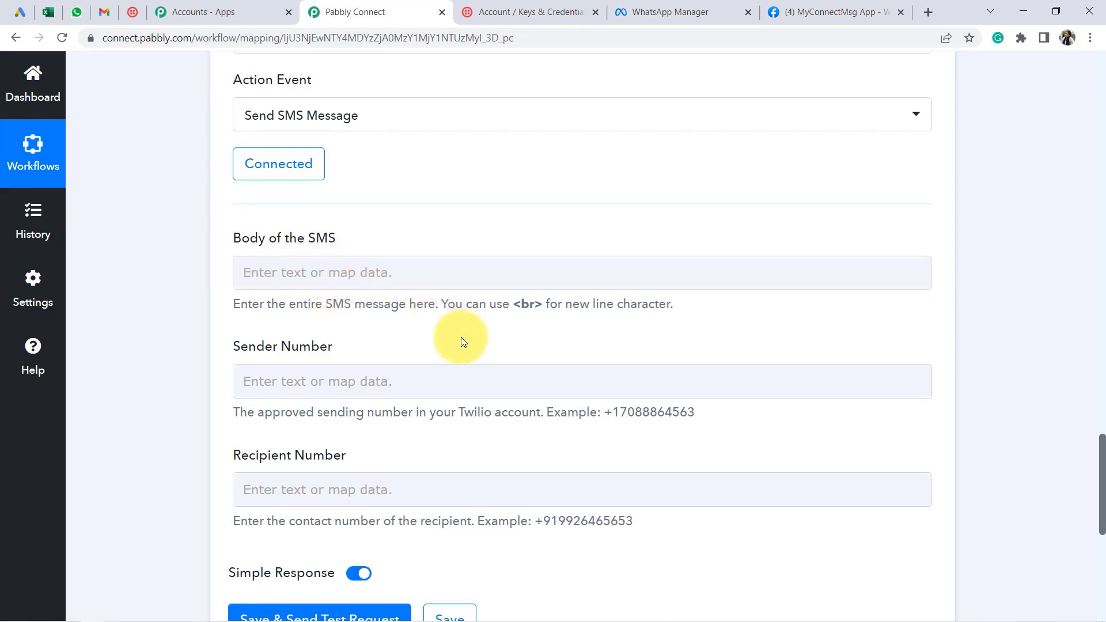
scroll(461, 337, up, 6)
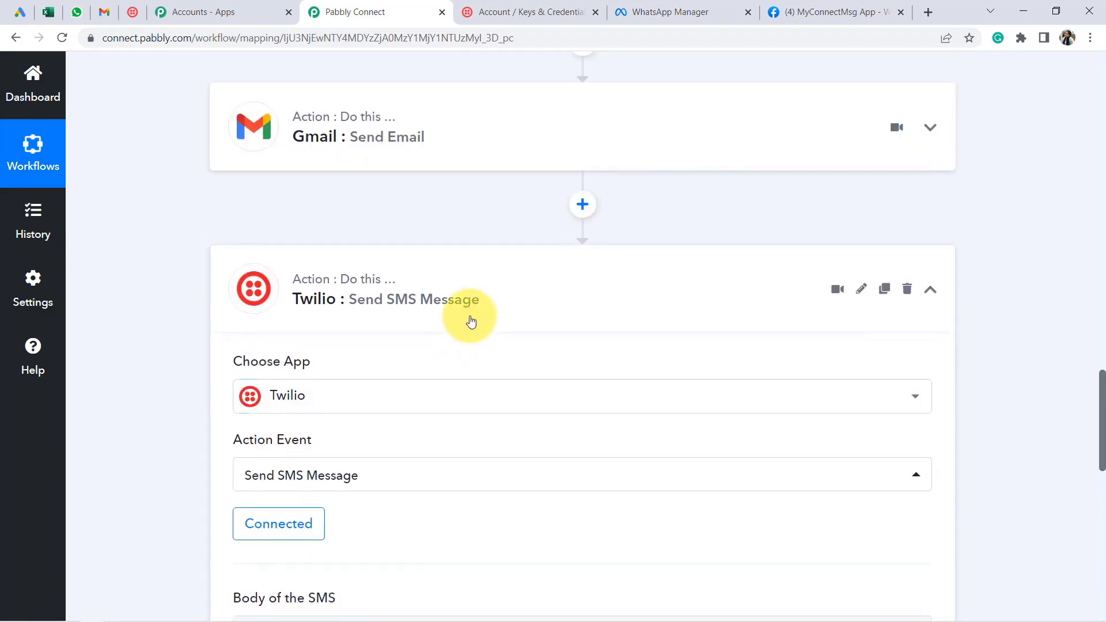
scroll(467, 321, up, 3)
click(424, 292)
scroll(458, 291, down, 8)
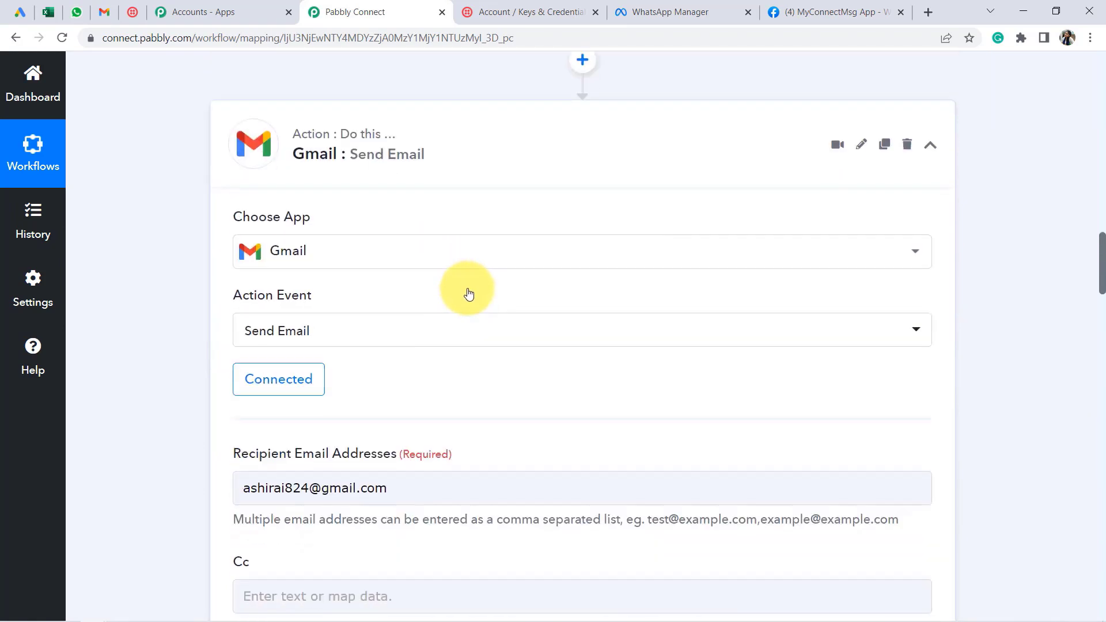
scroll(468, 294, down, 12)
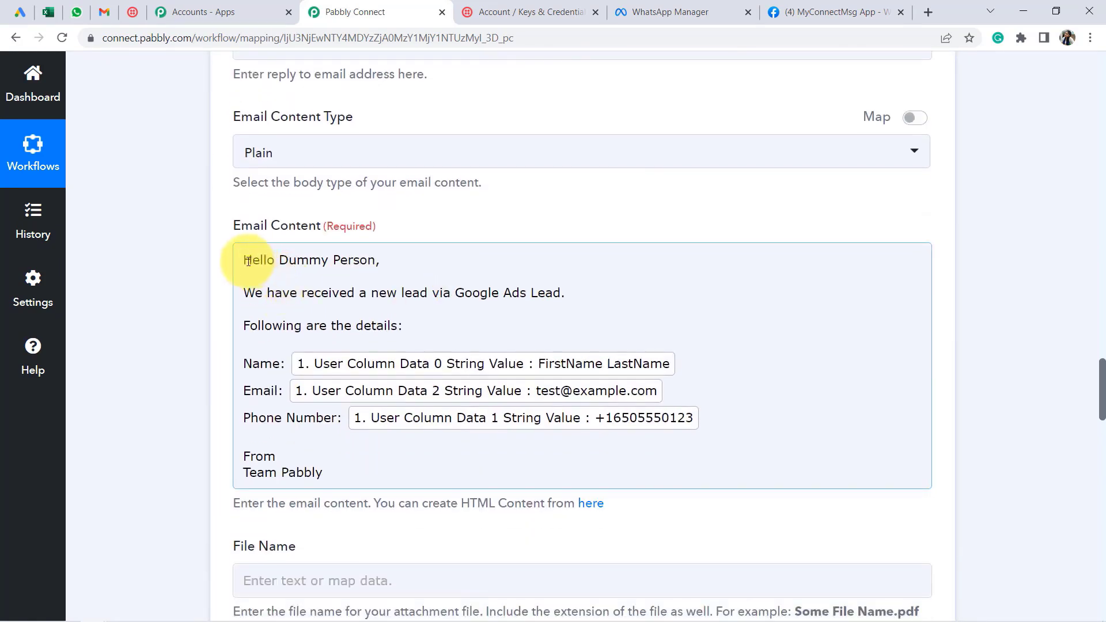
drag(247, 262, 377, 478)
key(ctrl+c)
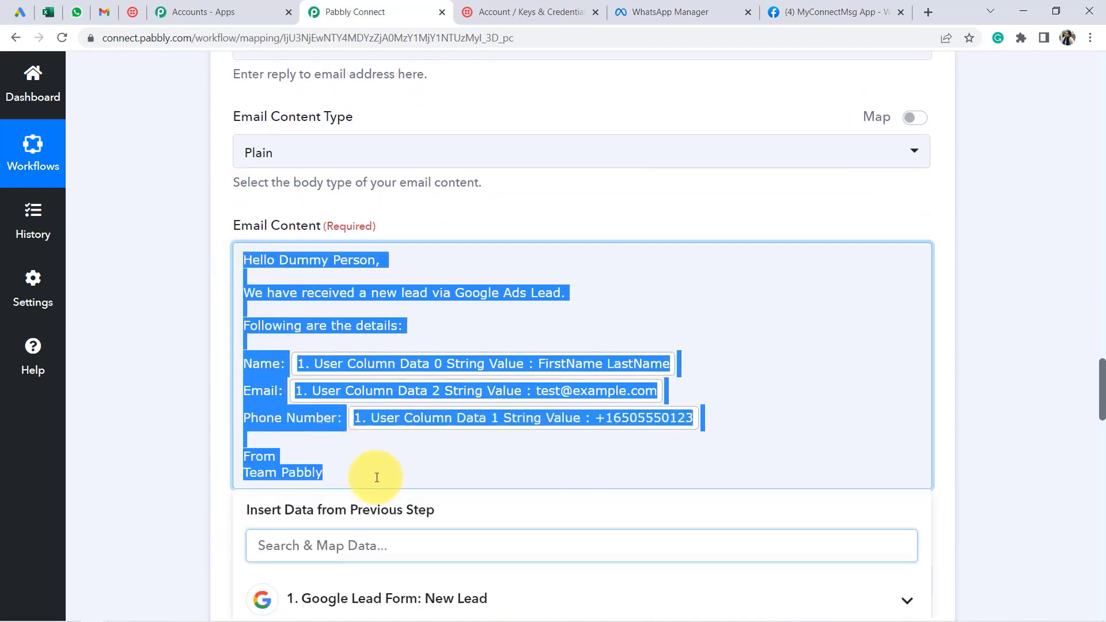
scroll(136, 365, down, 10)
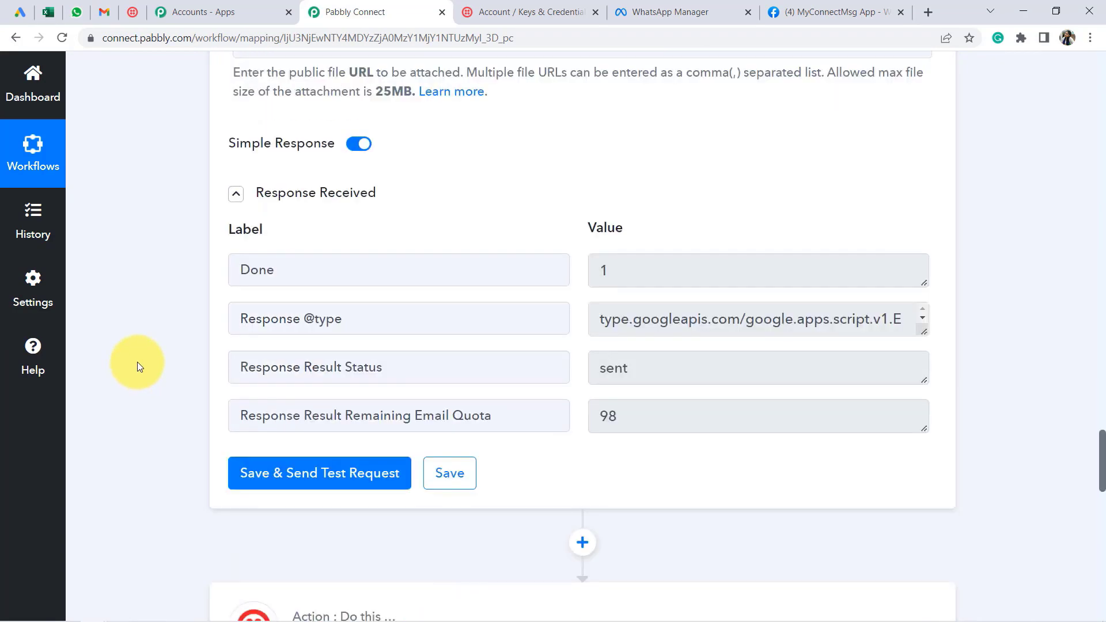
scroll(137, 367, down, 13)
click(260, 185)
Paste the lead-notification text into the SMS body, putting the greeting, details sentence and Name: on separate lines
key(ctrl+v)
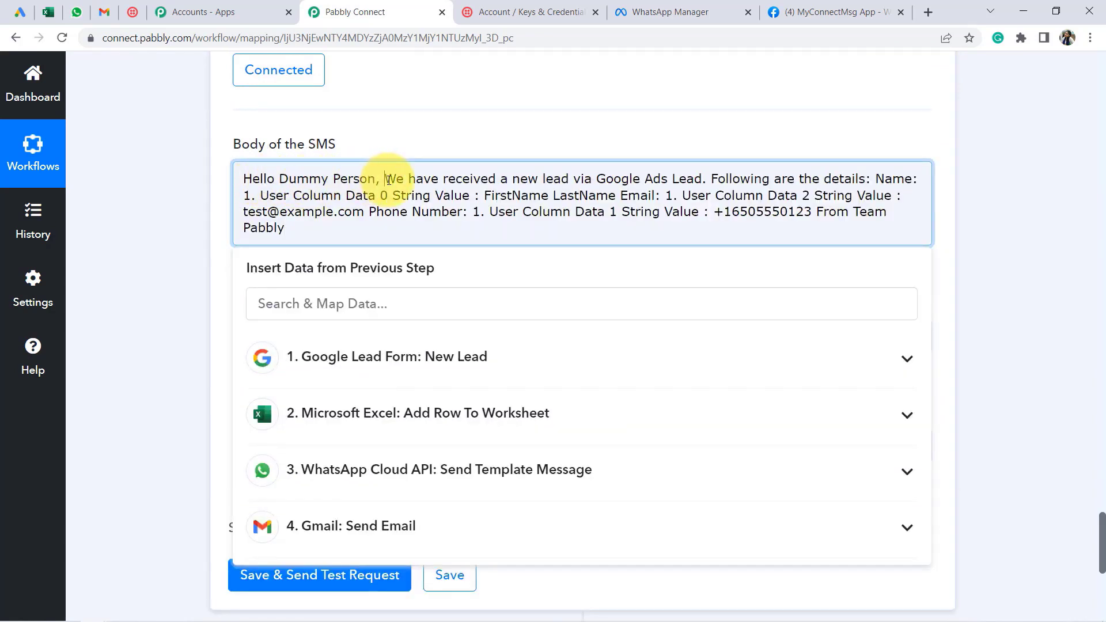
key(Return)
key(Return)
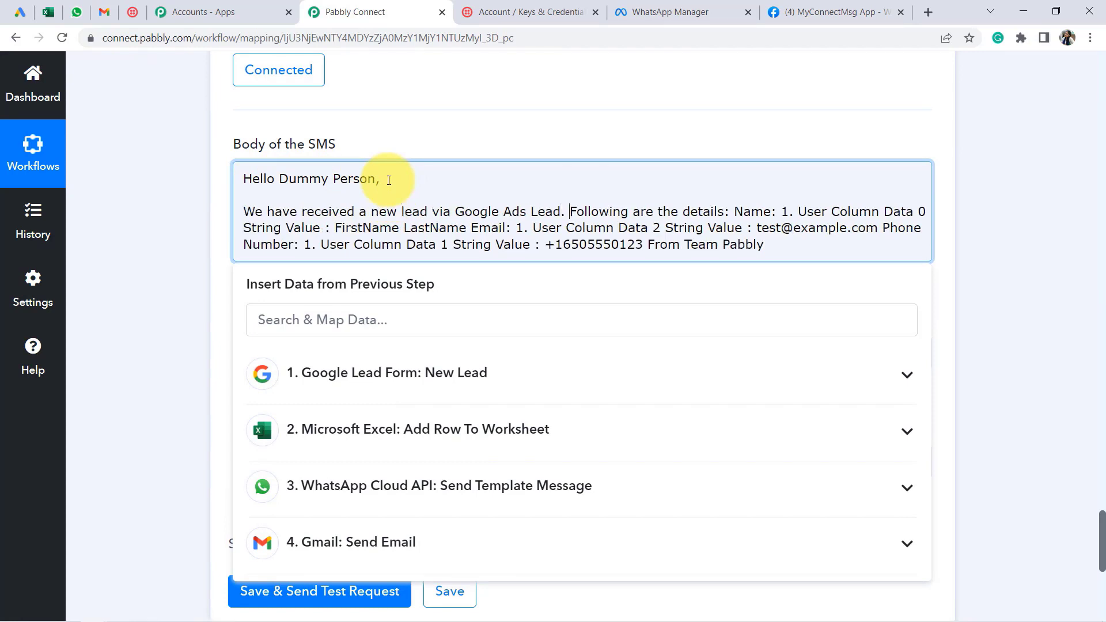
key(Return)
key(Return)
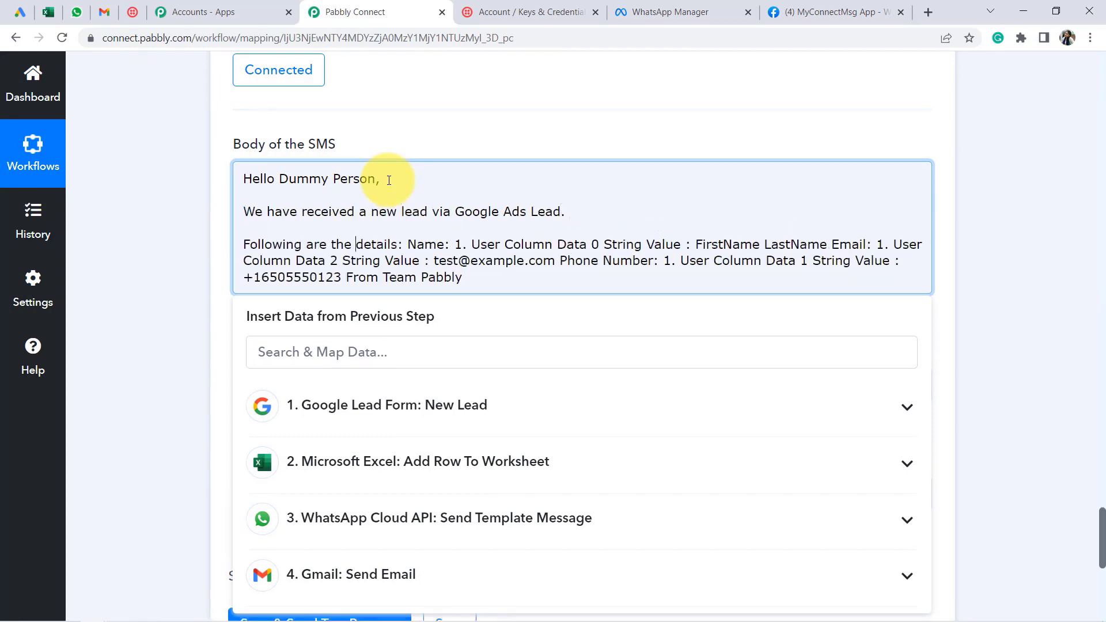
key(Return)
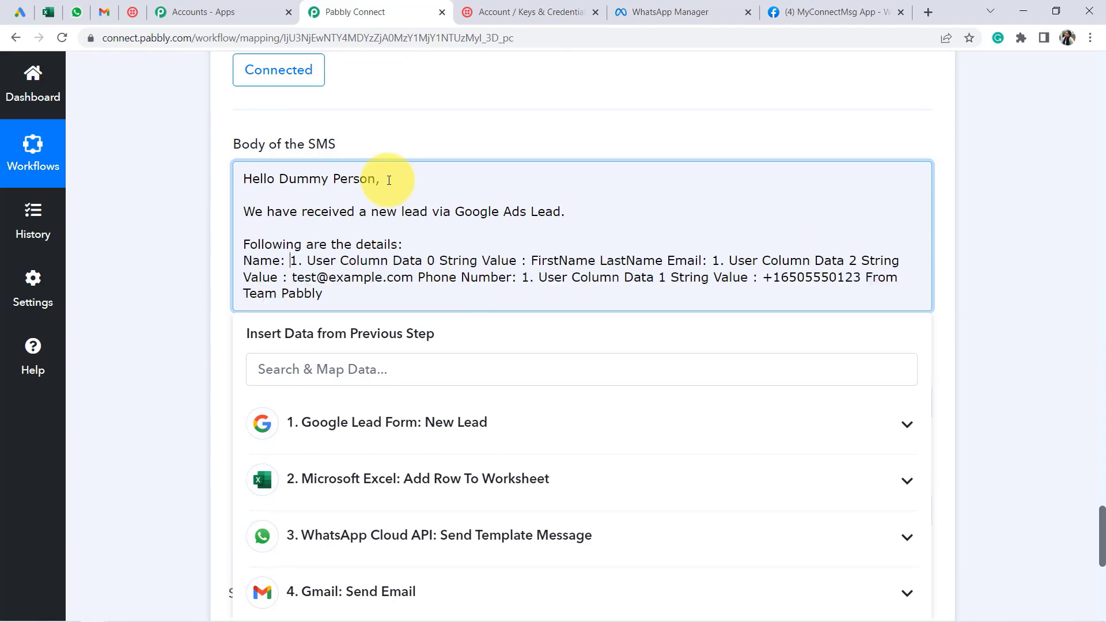
Delete the pasted name, email and phone values, leaving empty labels, with 'From' and 'Team Pabbly' on separate lines
key(Delete)
key(Return)
key(BackSpace)
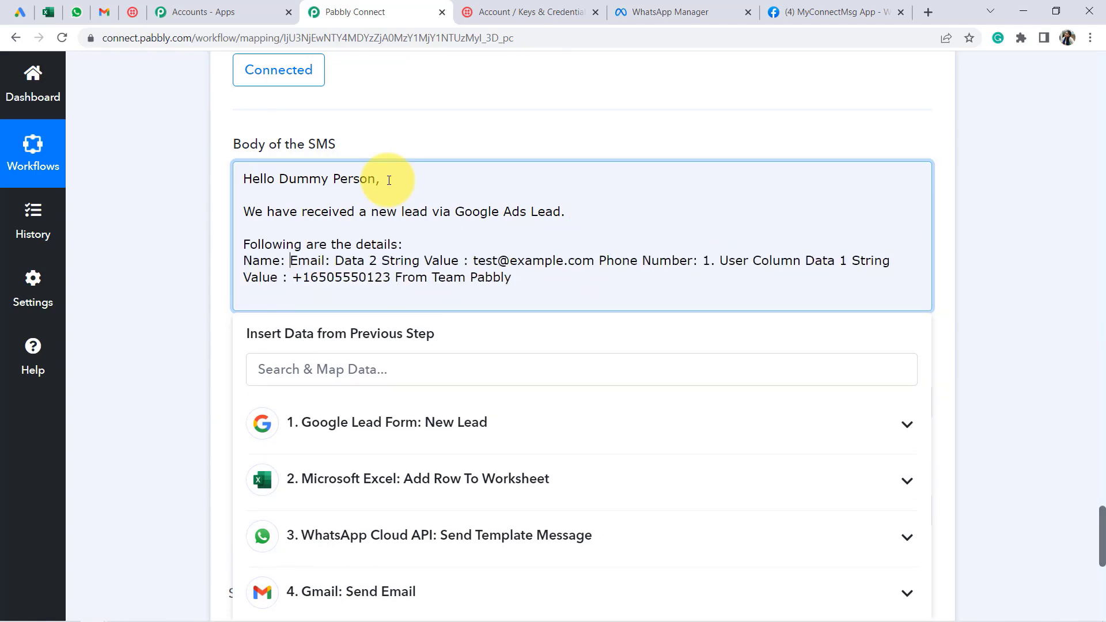
key(Return)
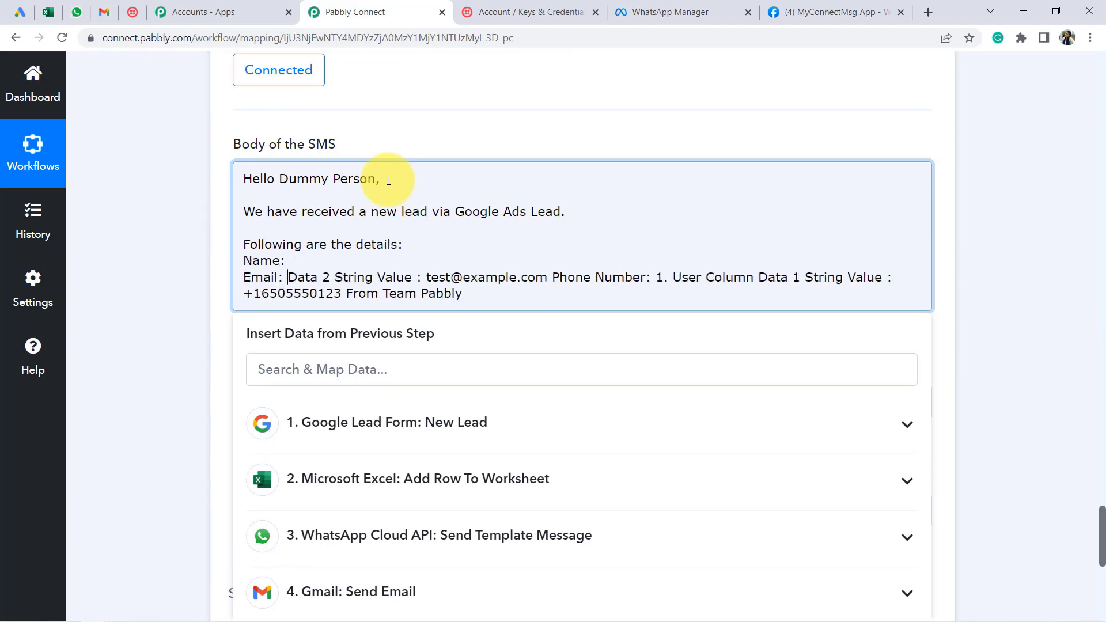
key(Return)
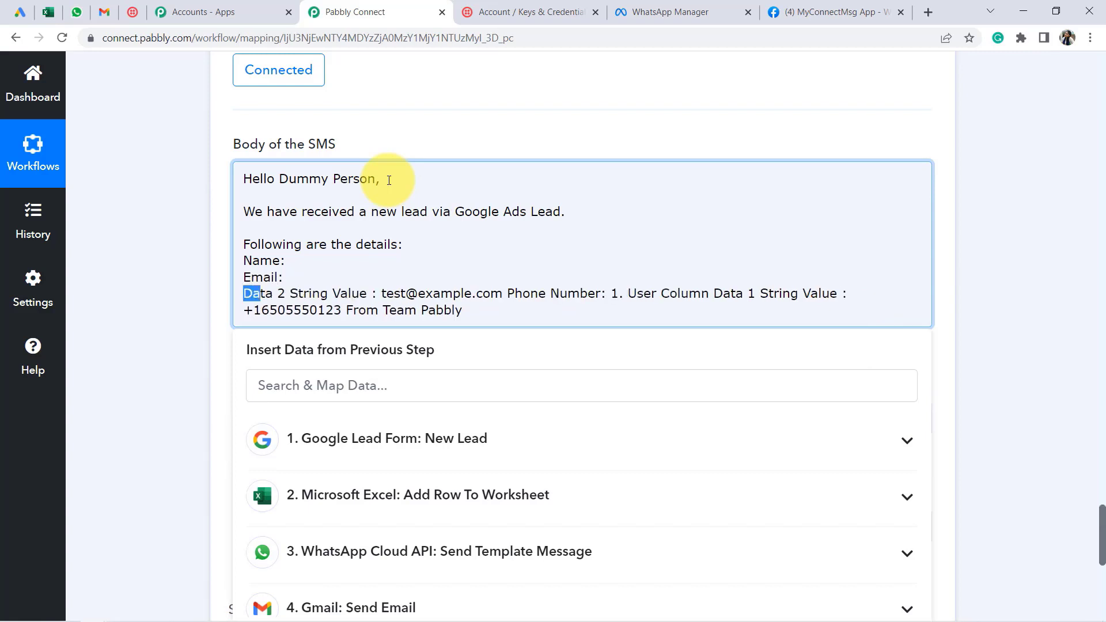
key(shift+Right)
key(shift+Right)
key(shift+Right)
key(shift+Right)
key(shift+Right)
key(shift+Right)
key(shift+Right)
key(shift+Right)
key(shift+Right)
key(shift+Right)
key(shift+Right)
key(shift+Right)
key(shift+Right)
key(shift+Right)
key(shift+Right)
key(shift+Right)
key(shift+Right)
key(shift+Right)
key(shift+Right)
key(shift+Right)
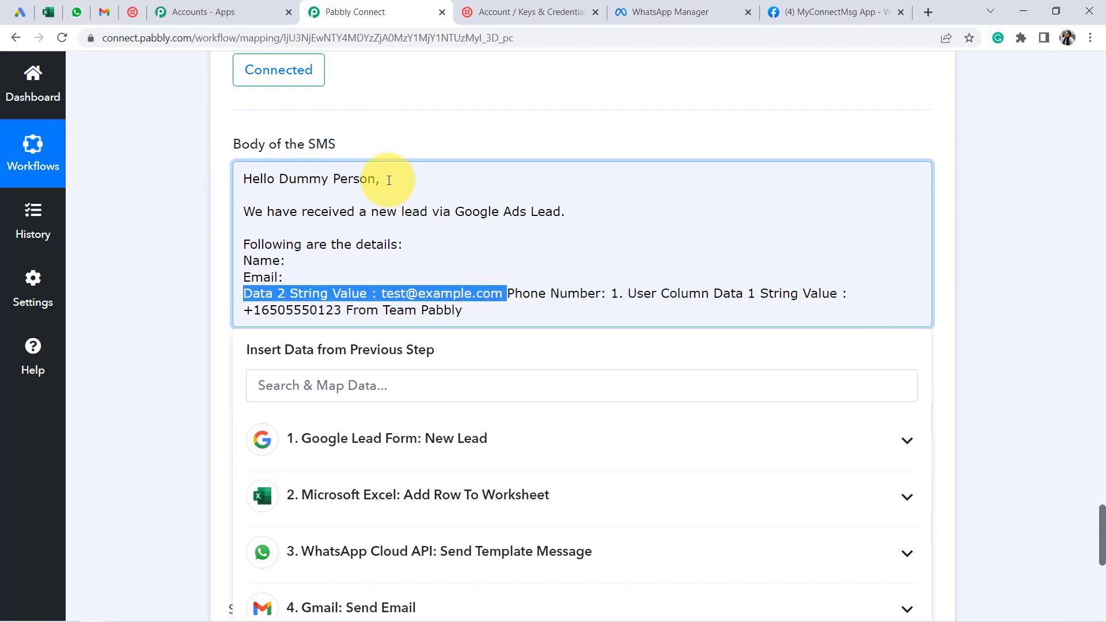
key(BackSpace)
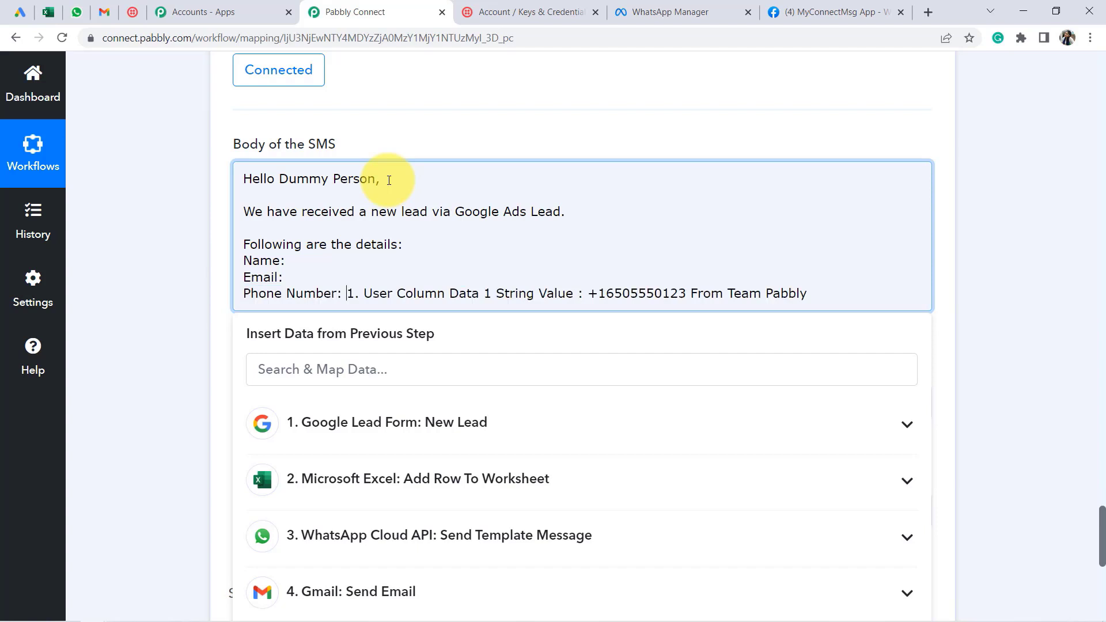
key(shift+Right)
key(shift+Right)
key(shift+Right)
key(shift+Right)
key(shift+Right)
key(shift+Right)
key(shift+Right)
key(shift+Right)
key(shift+Right)
key(shift+Right)
key(shift+Right)
key(shift+Right)
key(shift+Right)
key(shift+Right)
key(shift+Right)
key(shift+Right)
key(shift+Right)
key(shift+Right)
key(shift+Right)
key(shift+Right)
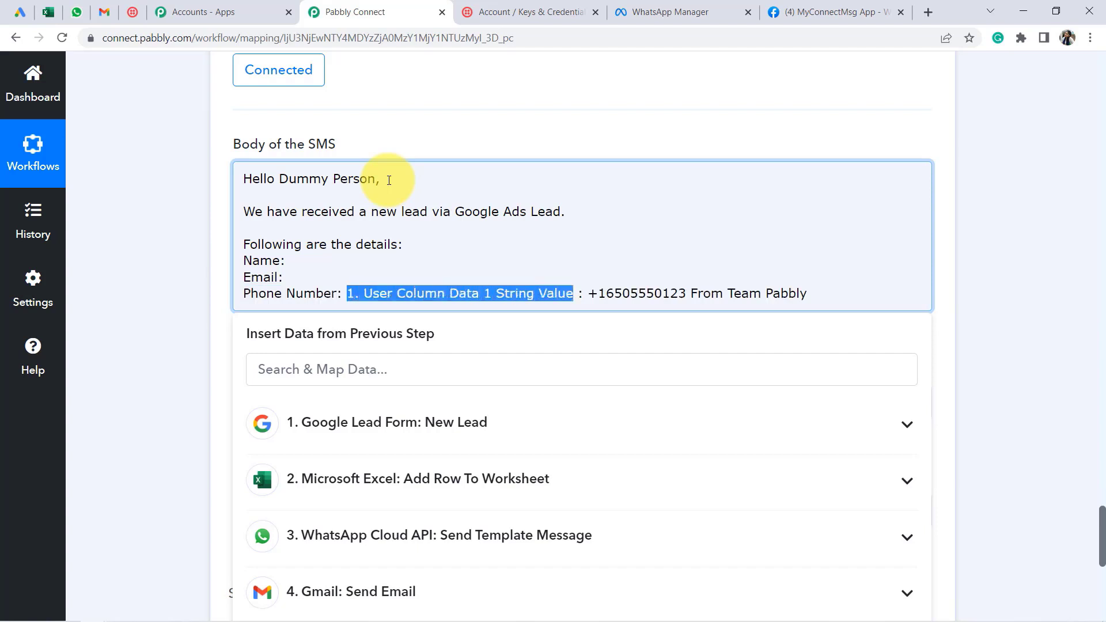
key(BackSpace)
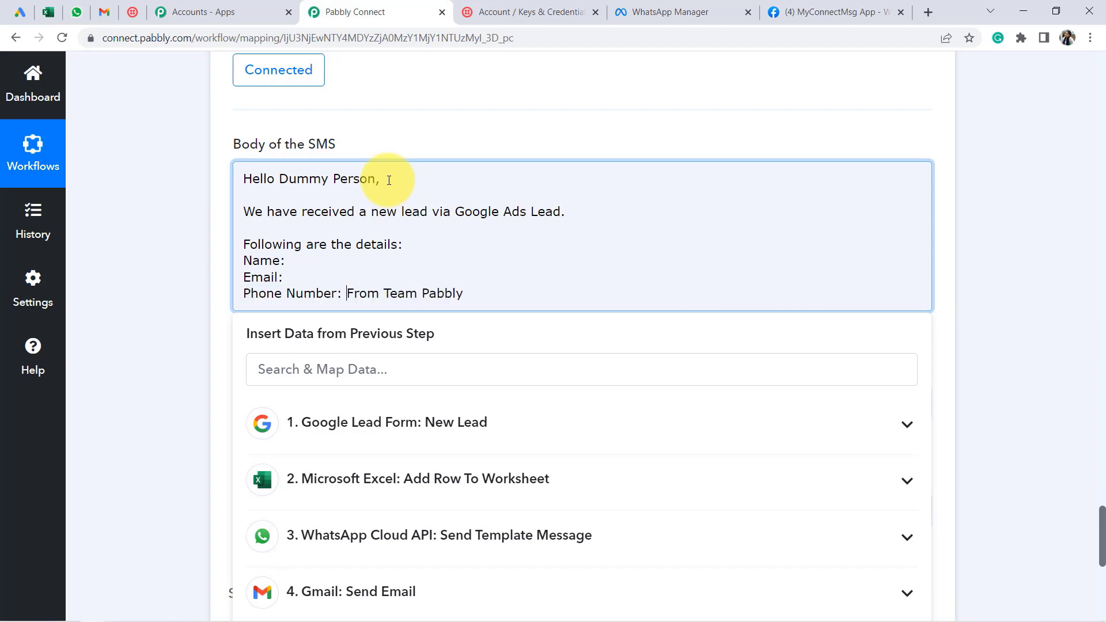
key(Return)
key(Return)
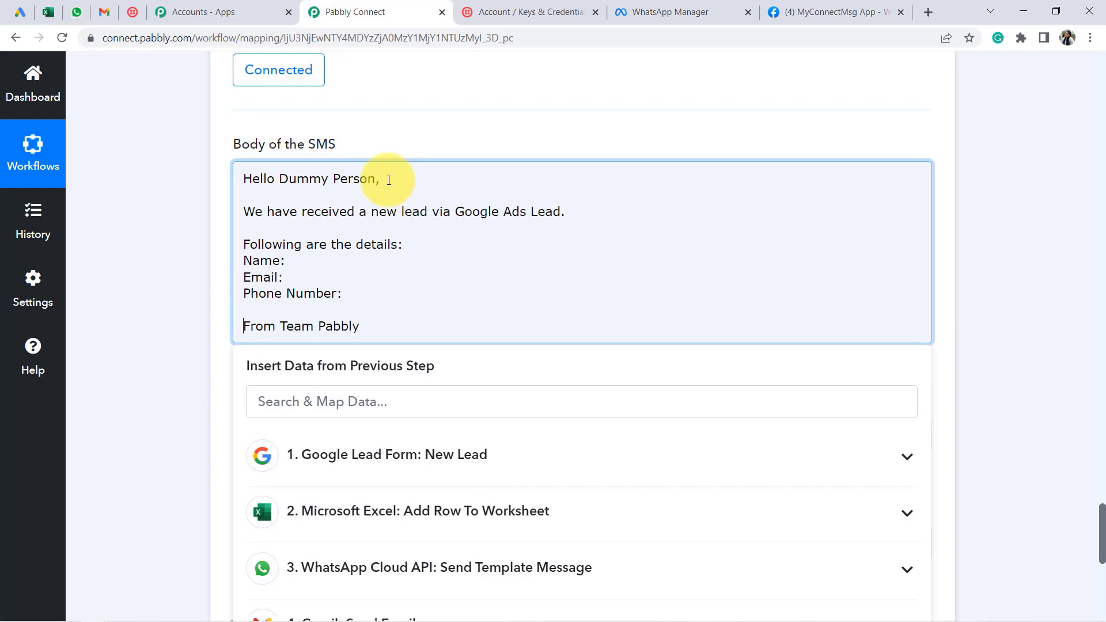
key(Return)
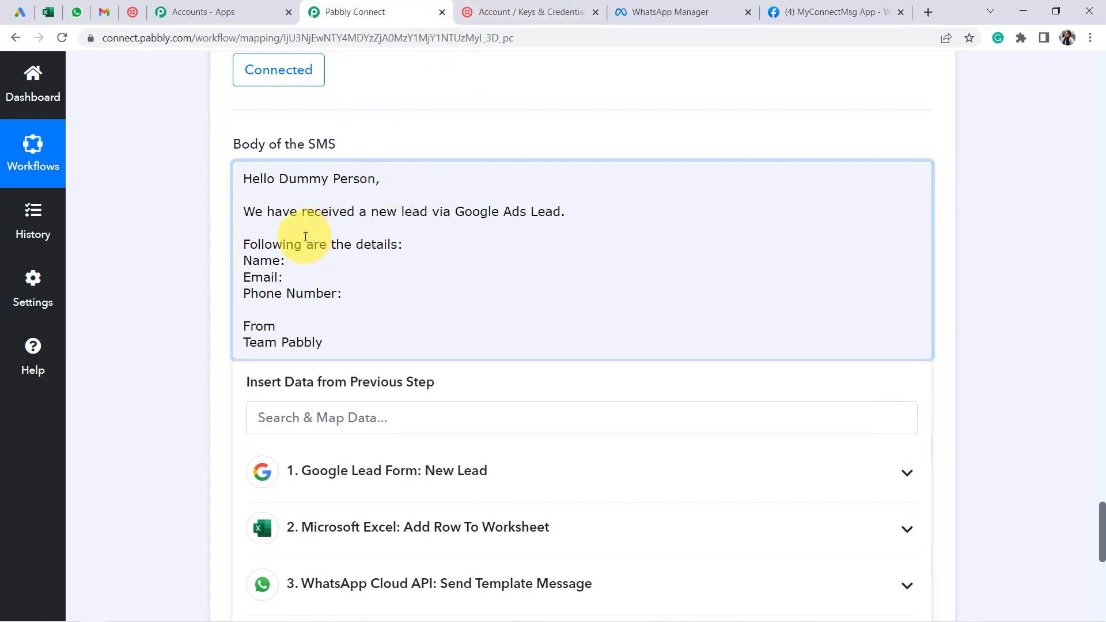
Add a blank line after the details sentence and map the Google Lead Form full name after Name:
click(408, 243)
key(Return)
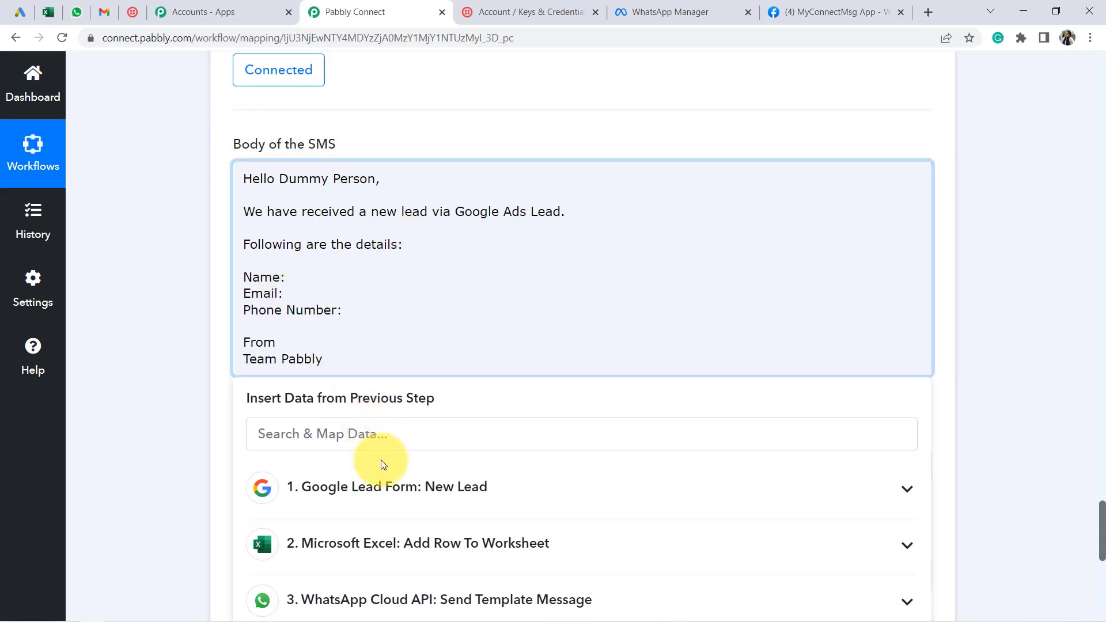
click(366, 485)
click(468, 603)
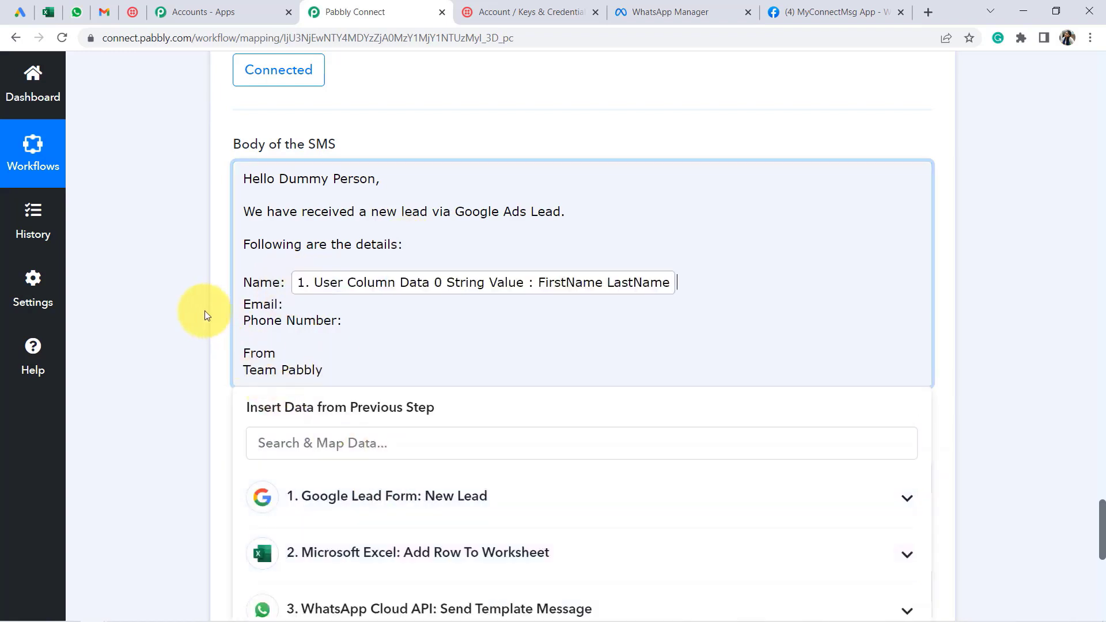
click(204, 305)
scroll(203, 304, down, 3)
Map the lead's email after Email: and phone number after Phone Number: in the SMS body
click(295, 161)
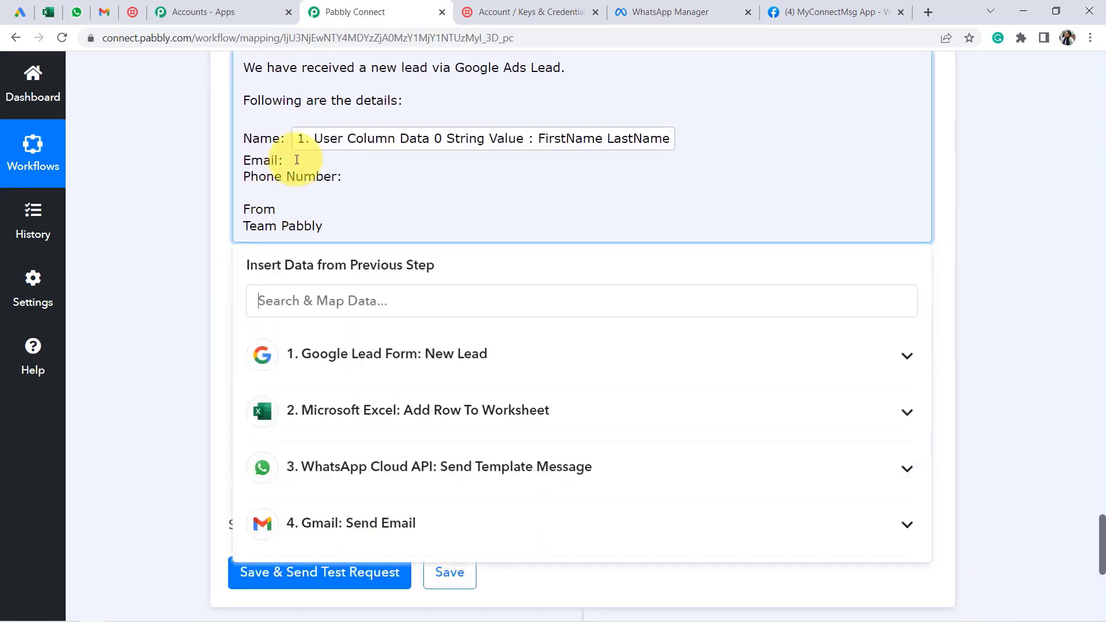
click(284, 301)
text(@)
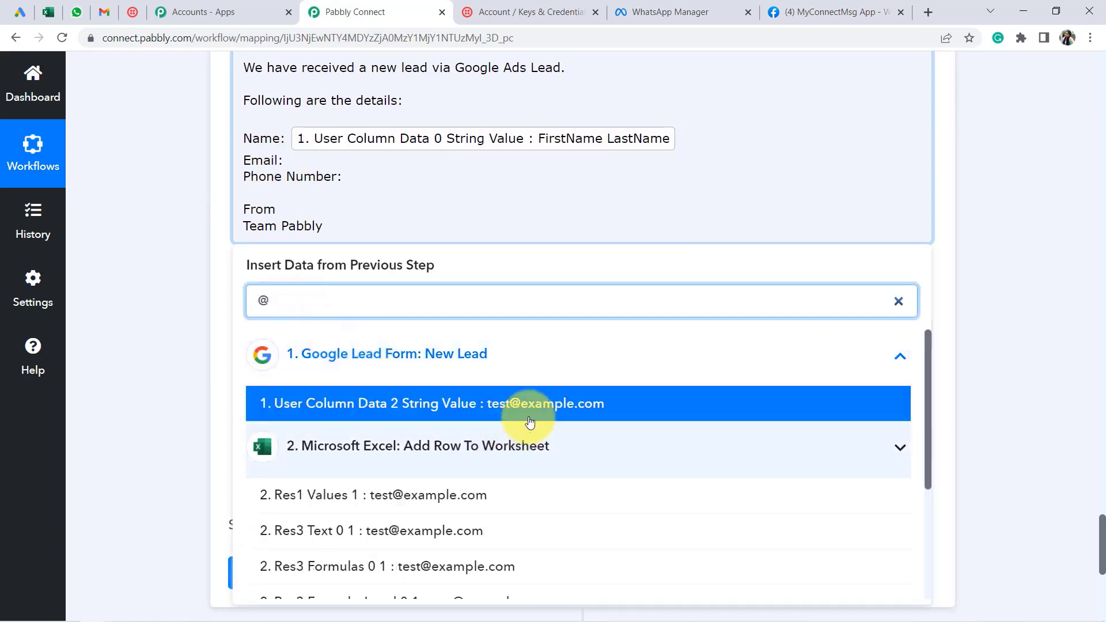
click(499, 391)
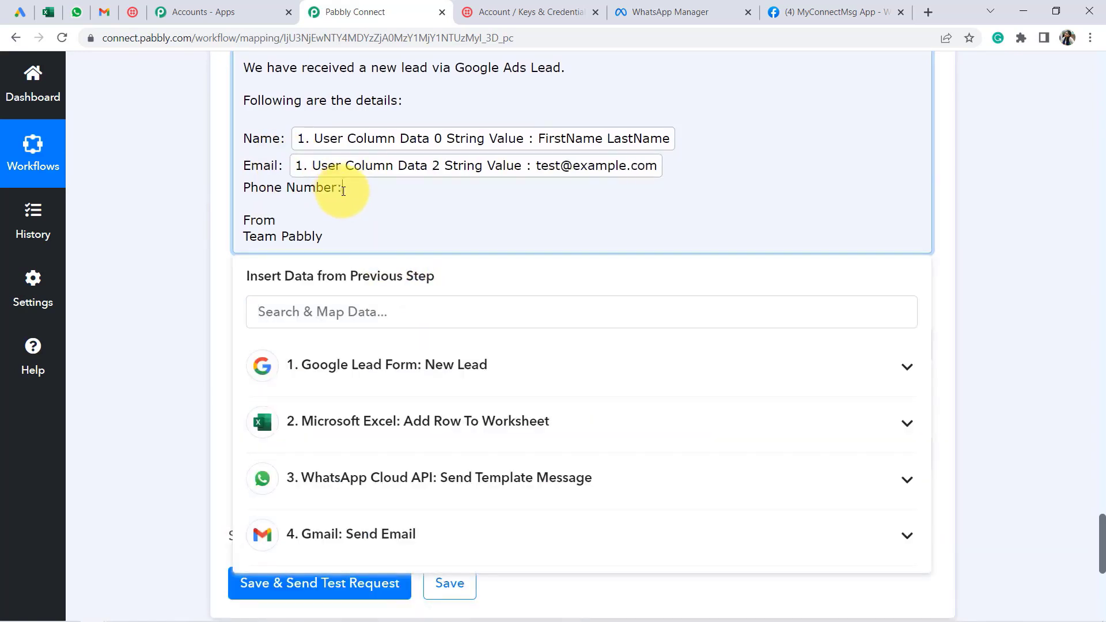
click(345, 366)
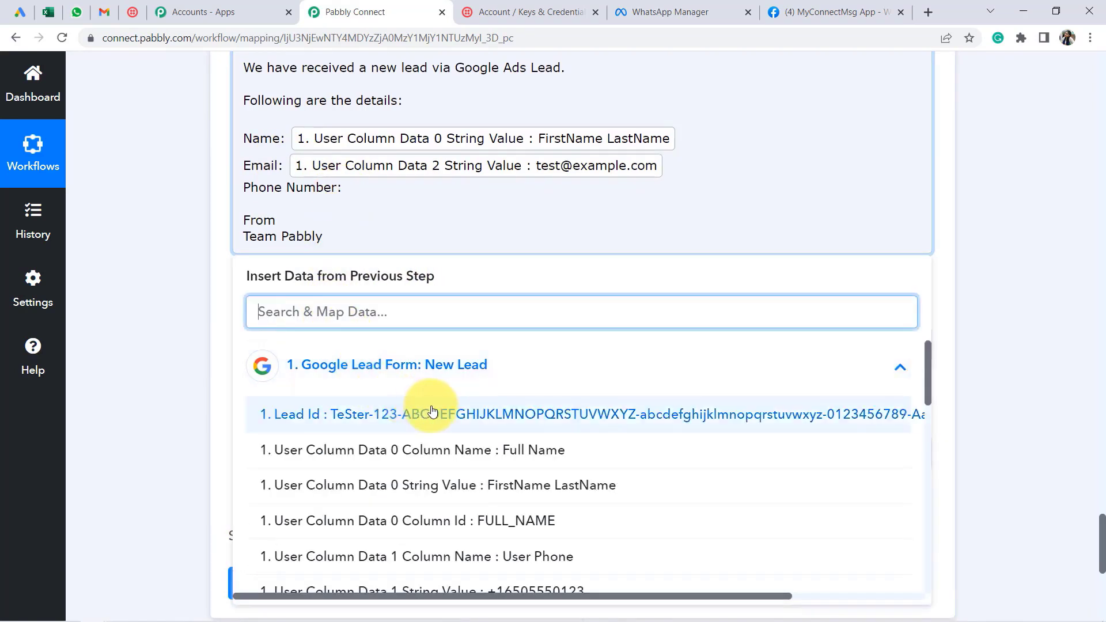
scroll(523, 441, down, 3)
click(523, 448)
click(175, 275)
scroll(460, 282, up, 4)
Open data-mapping for the Recipient Number field, then move to the Sender Number field
click(403, 289)
scroll(501, 279, down, 5)
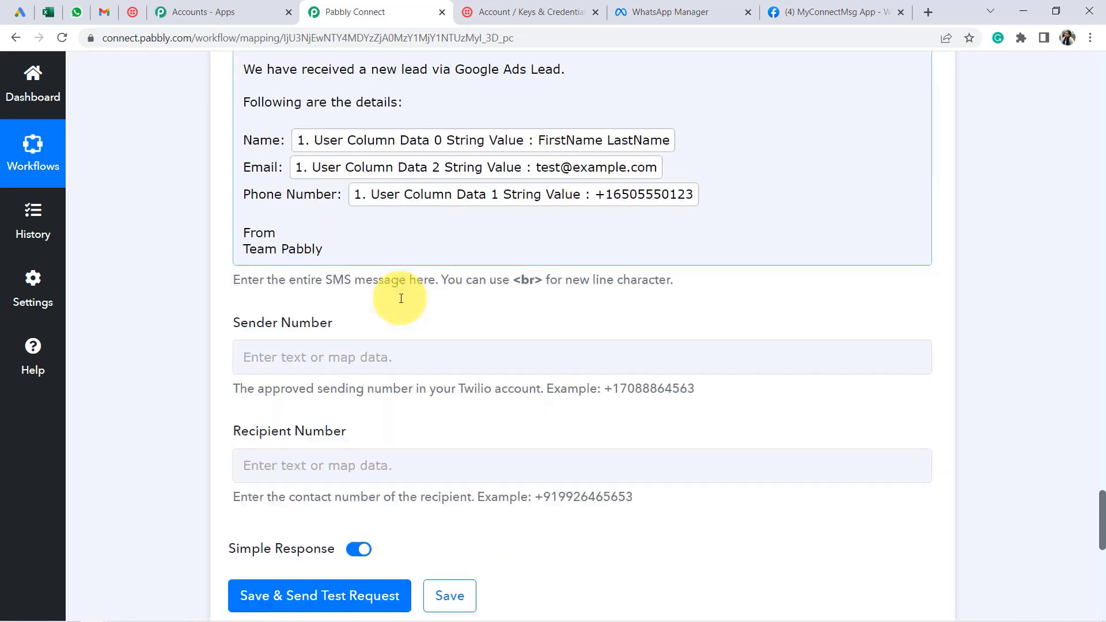
drag(241, 248, 320, 264)
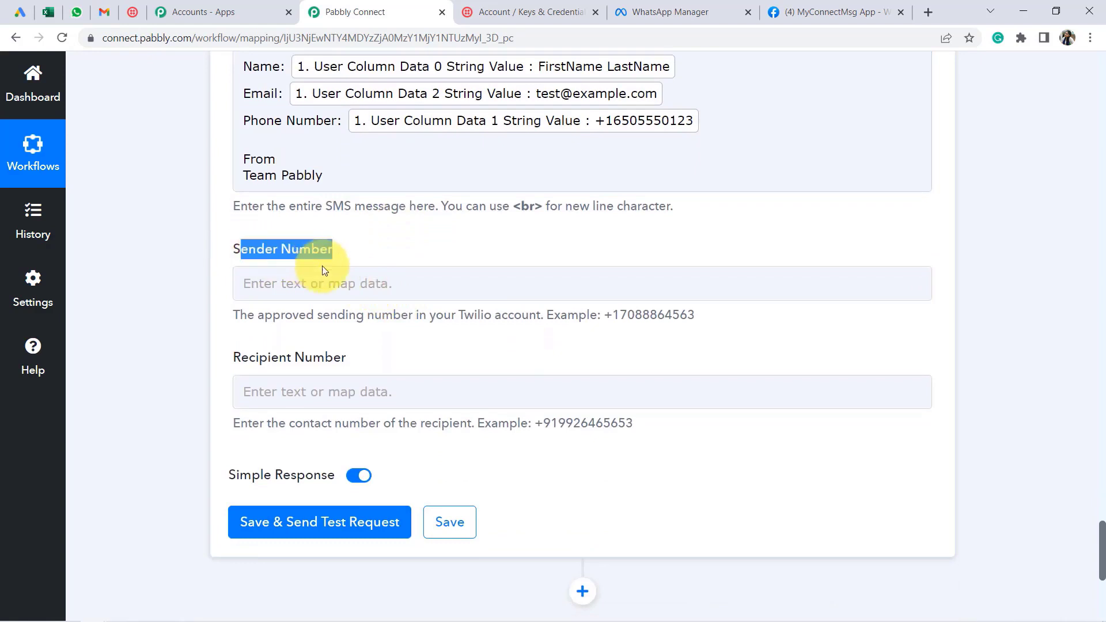
click(320, 262)
drag(260, 361, 310, 371)
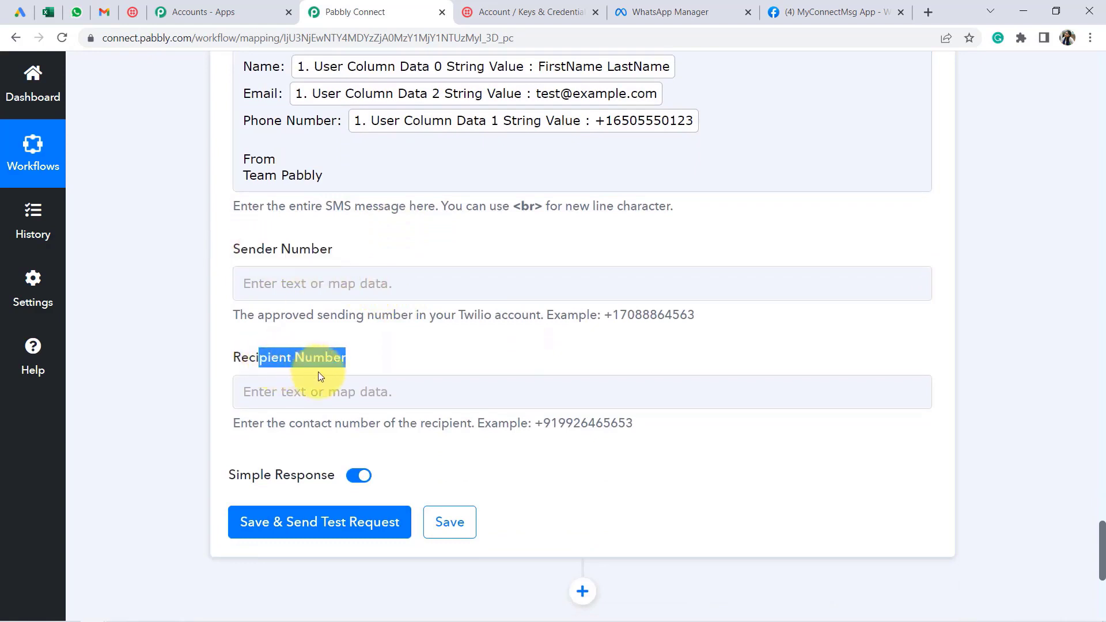
click(480, 395)
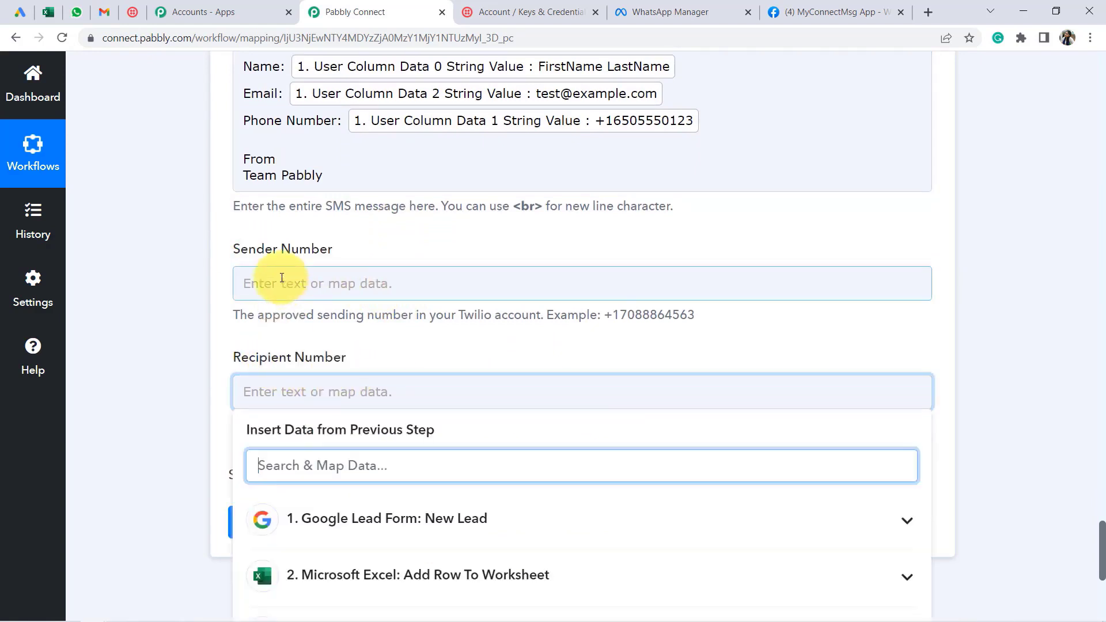
click(281, 281)
Copy the Twilio phone number from Account Info on the Twilio dashboard for the Sender Number field
click(495, 11)
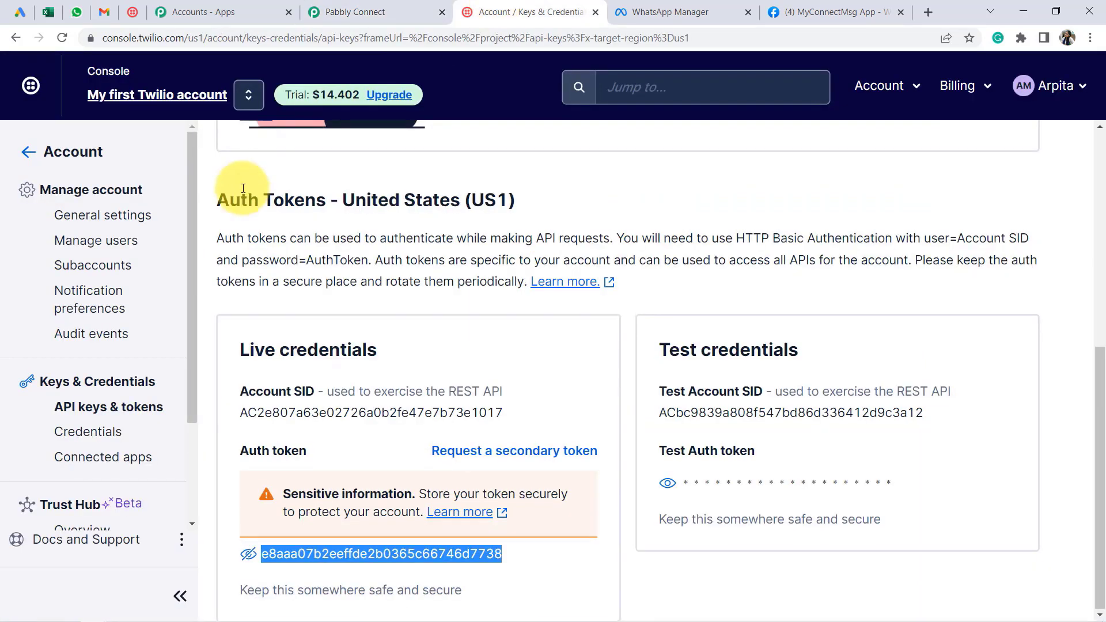
scroll(230, 184, up, 3)
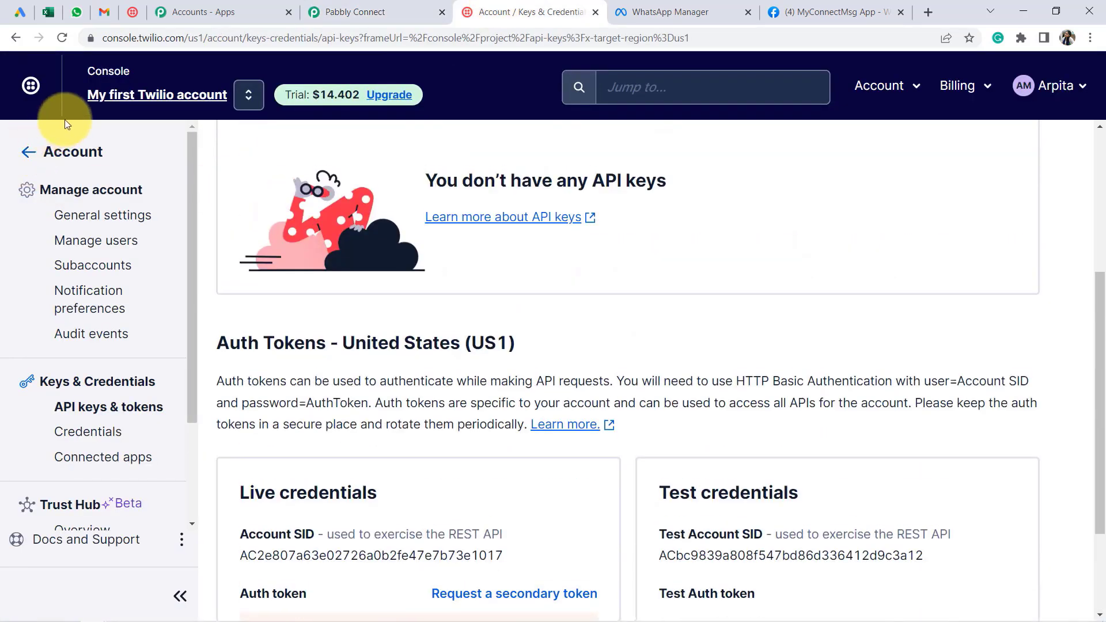
click(121, 97)
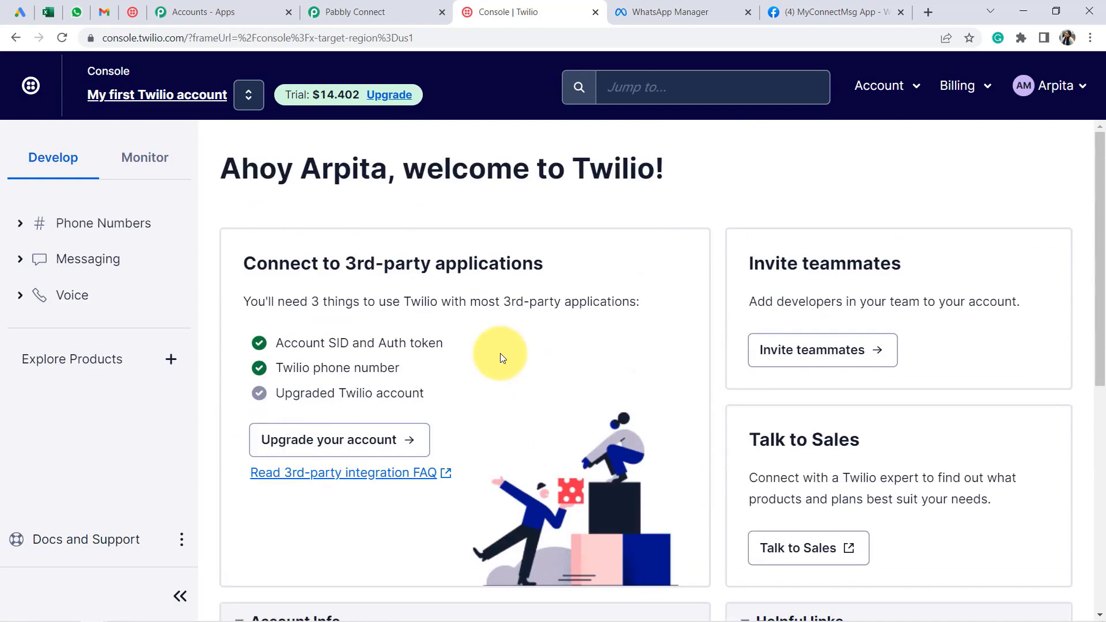
scroll(500, 353, down, 8)
click(307, 444)
key(ctrl+c)
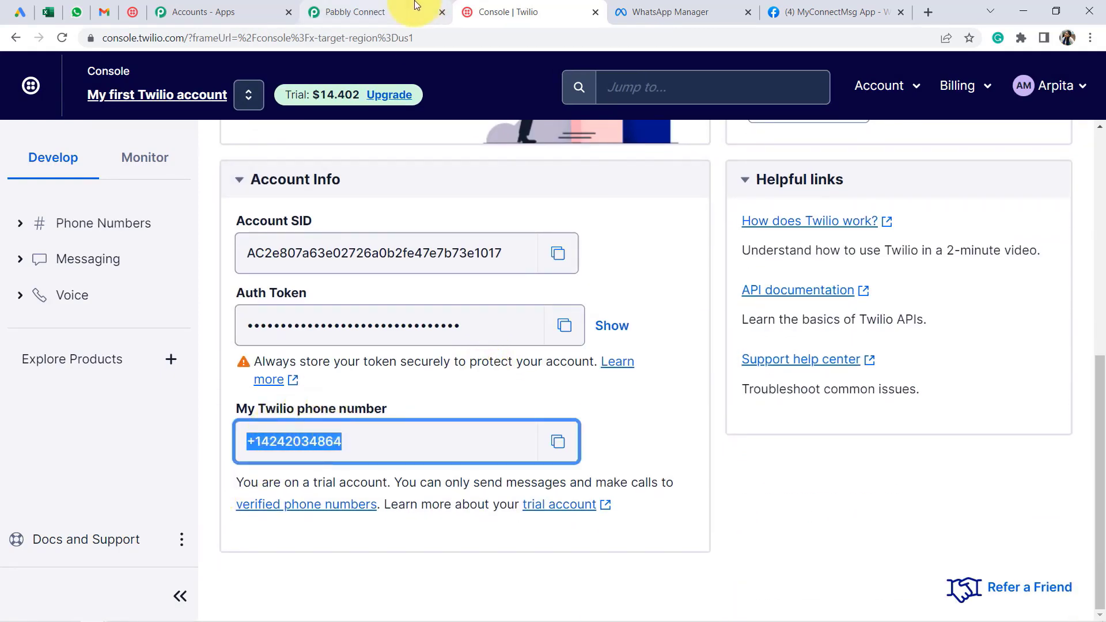
click(404, 11)
click(297, 284)
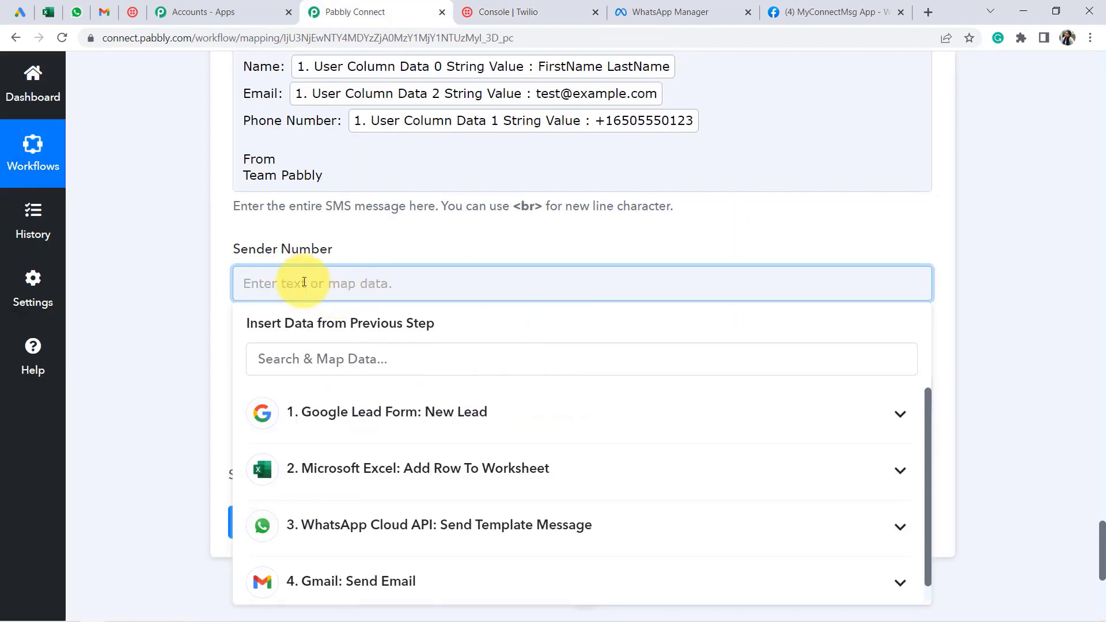
Paste the copied Twilio number into the Sender Number field, checking the example number's country code
key(ctrl+v)
click(151, 337)
scroll(485, 250, down, 5)
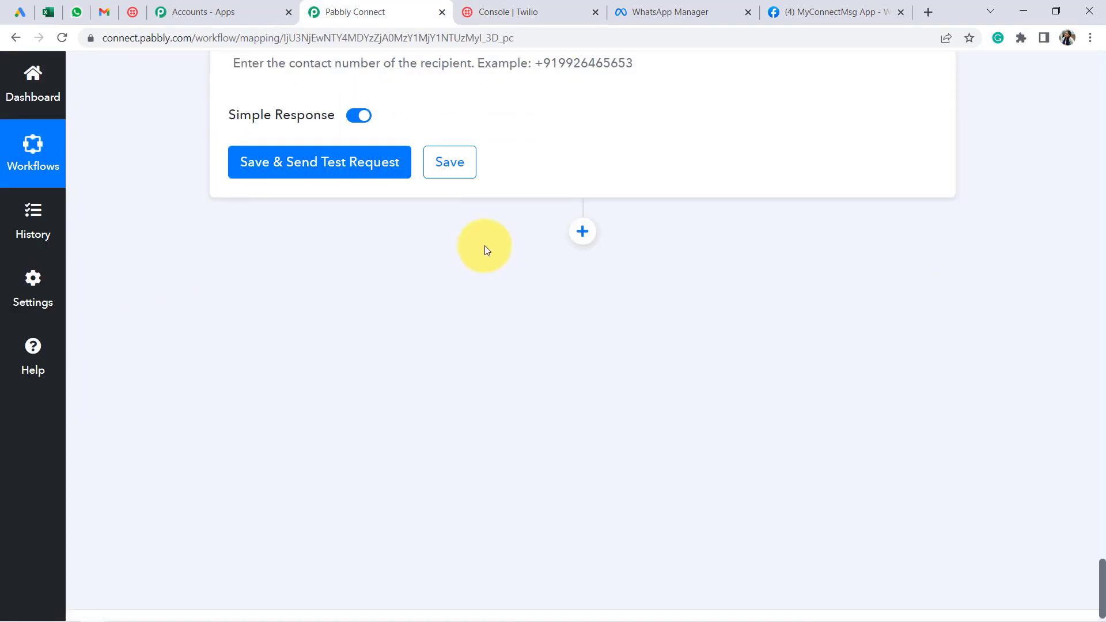
drag(538, 66, 625, 67)
click(626, 66)
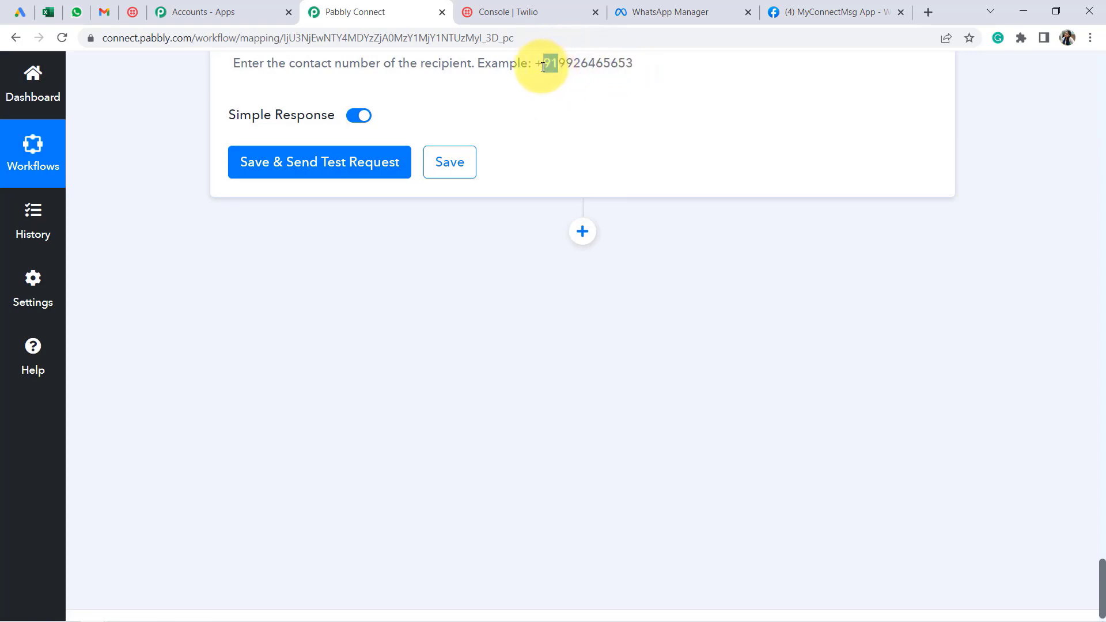
Save the Twilio SMS step and send a test message, then collapse the step
click(276, 167)
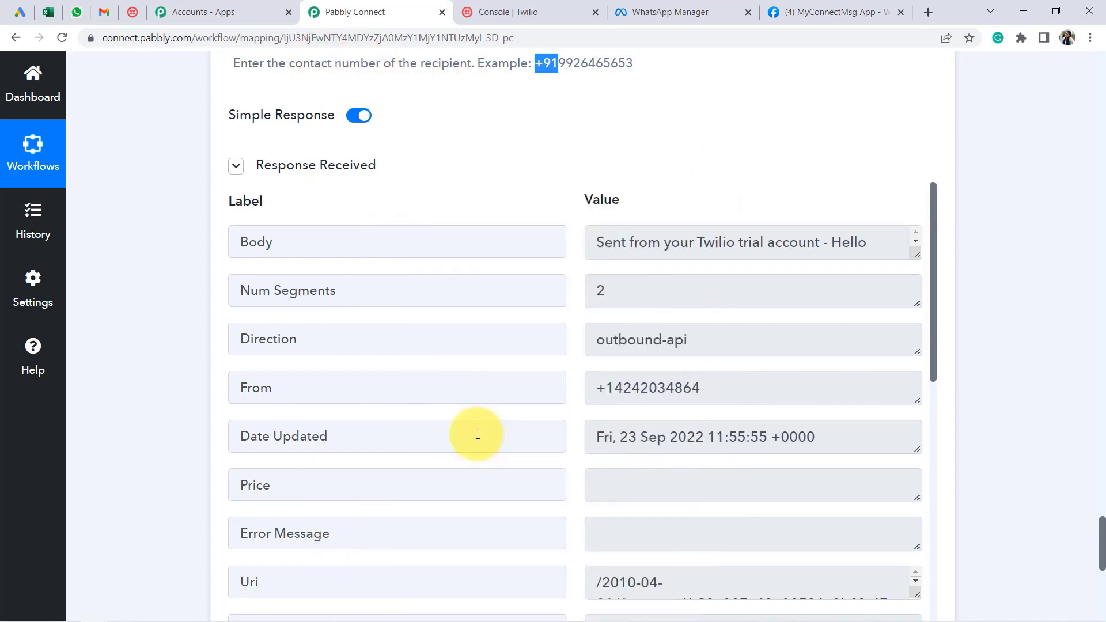
scroll(478, 434, up, 10)
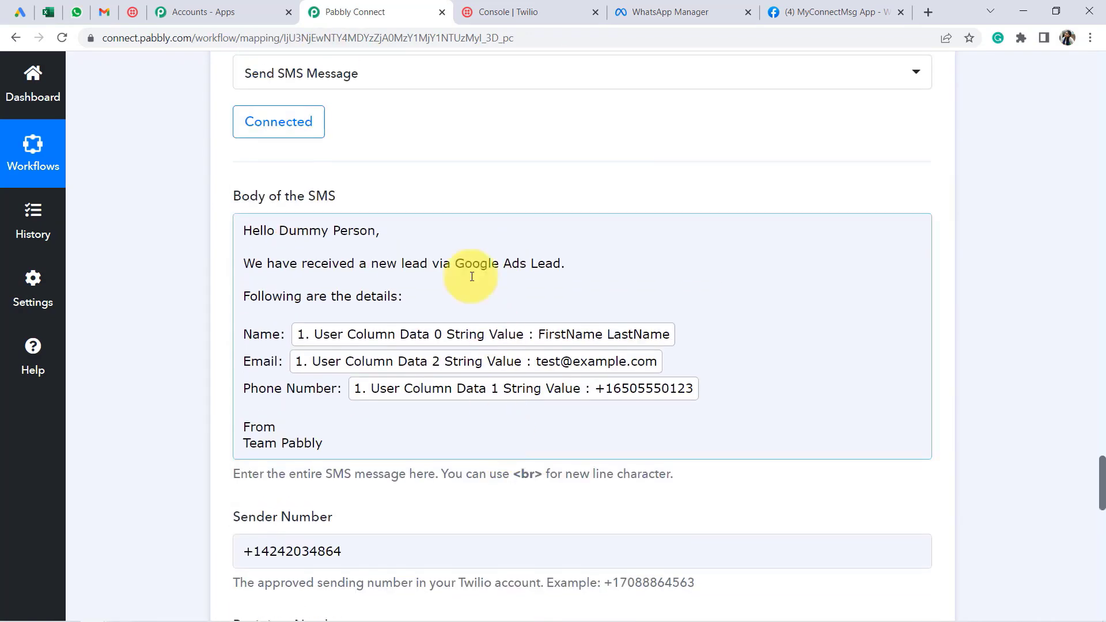
scroll(472, 277, up, 6)
click(214, 293)
scroll(236, 294, up, 15)
scroll(395, 272, up, 20)
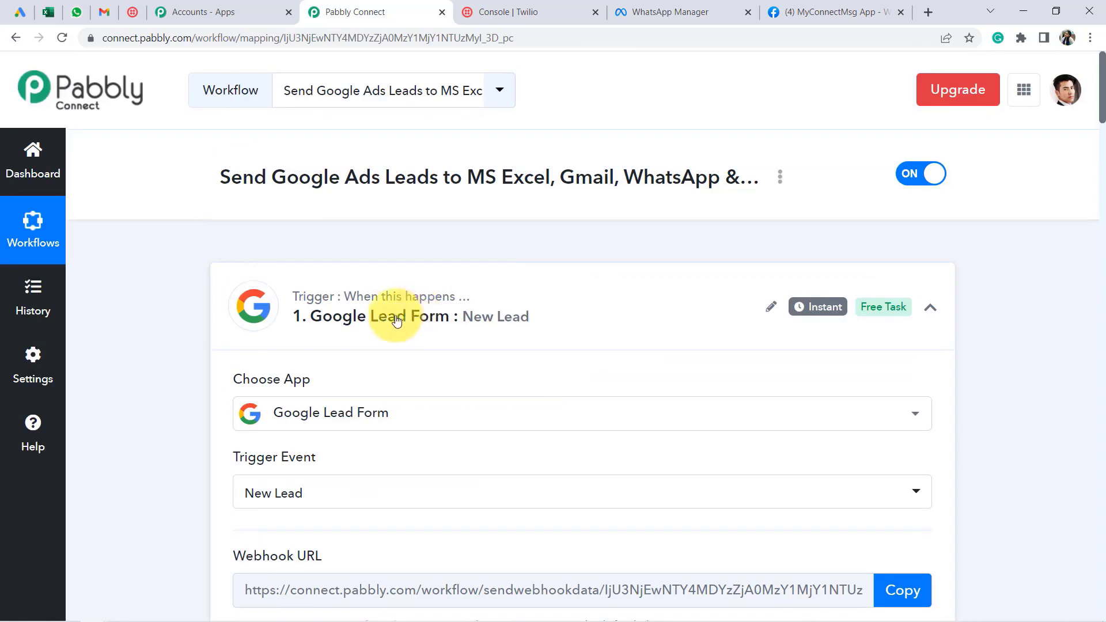
Collapse the Google Lead Form, Excel, WhatsApp and Gmail cards and review the whole workflow
click(396, 321)
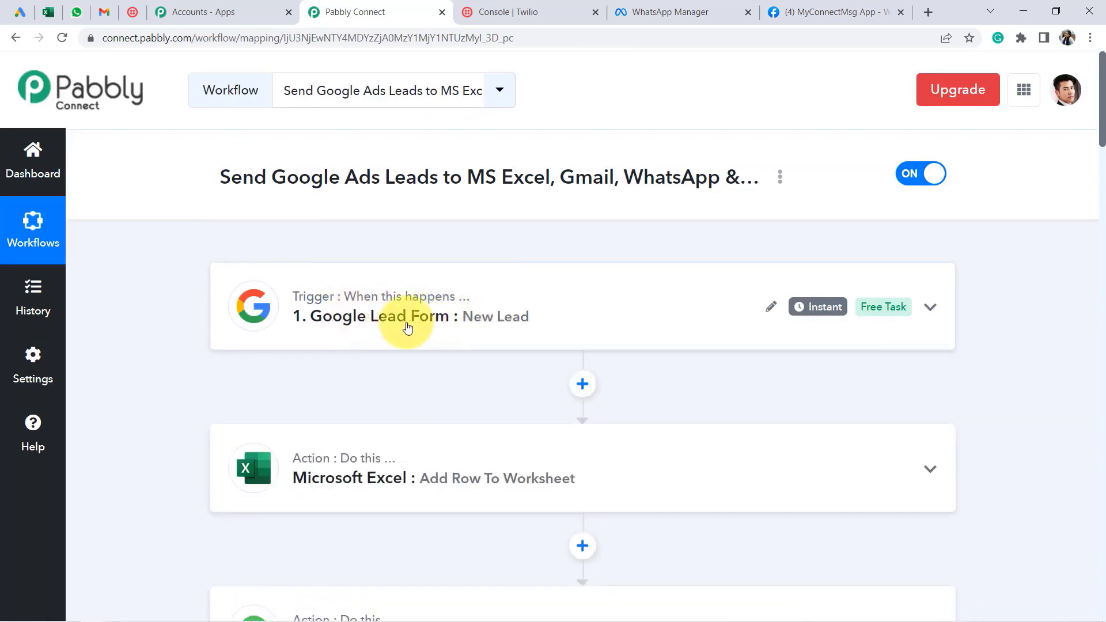
scroll(426, 300, down, 4)
click(410, 276)
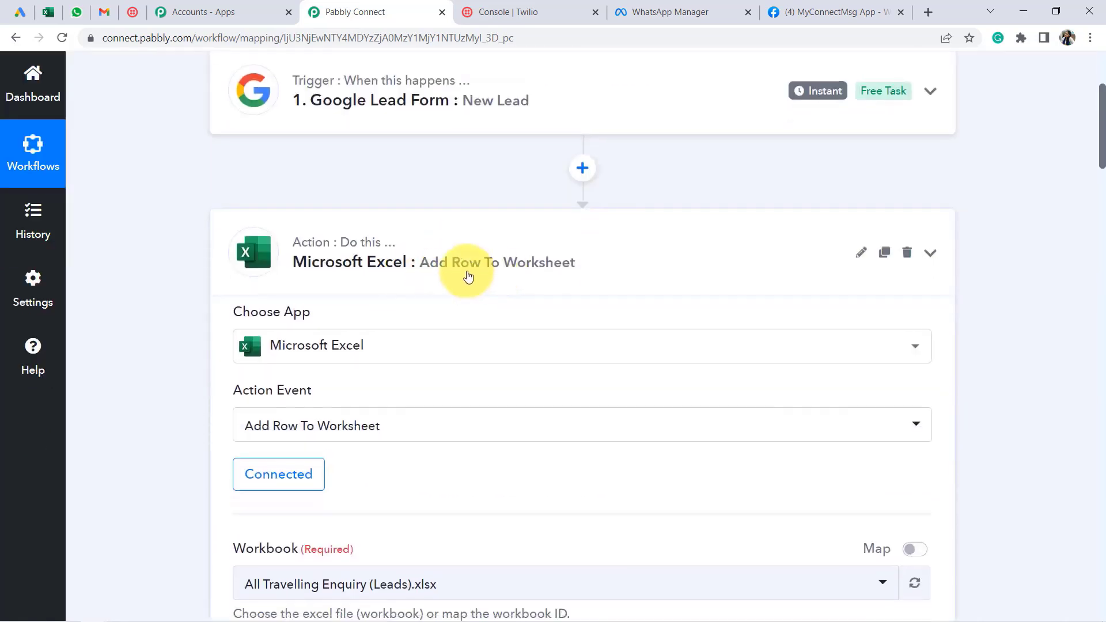
click(491, 279)
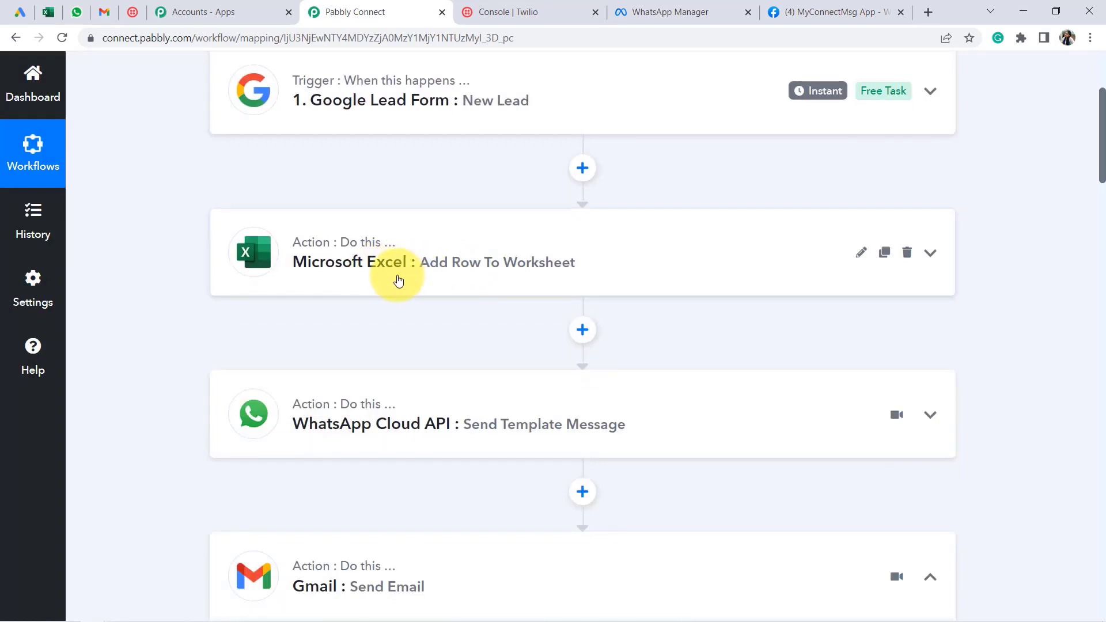
scroll(409, 281, down, 1)
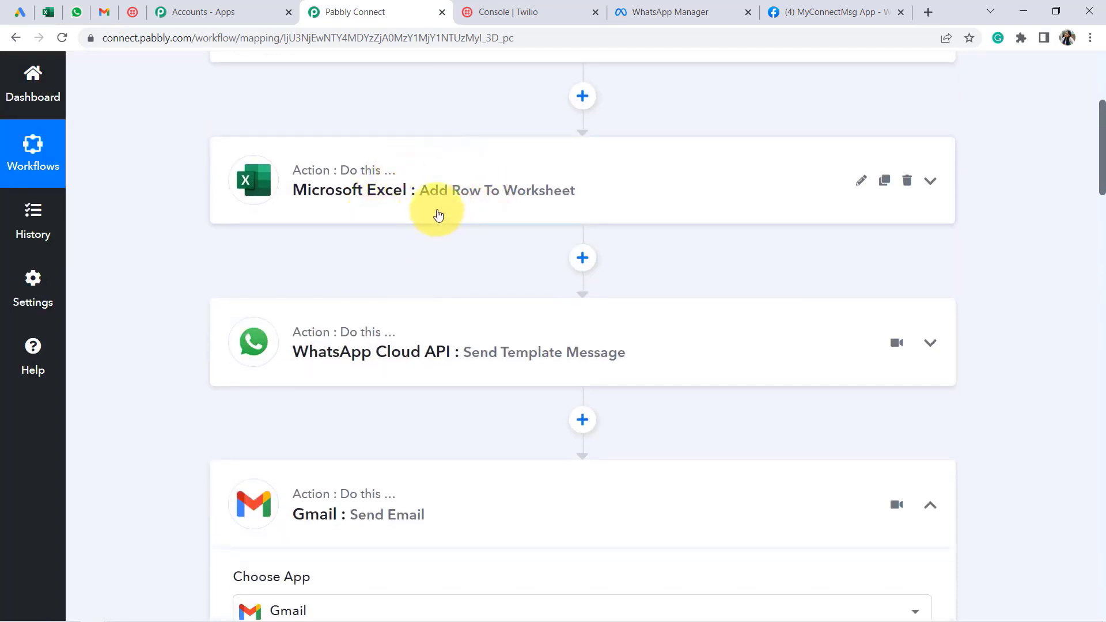
click(396, 349)
click(396, 350)
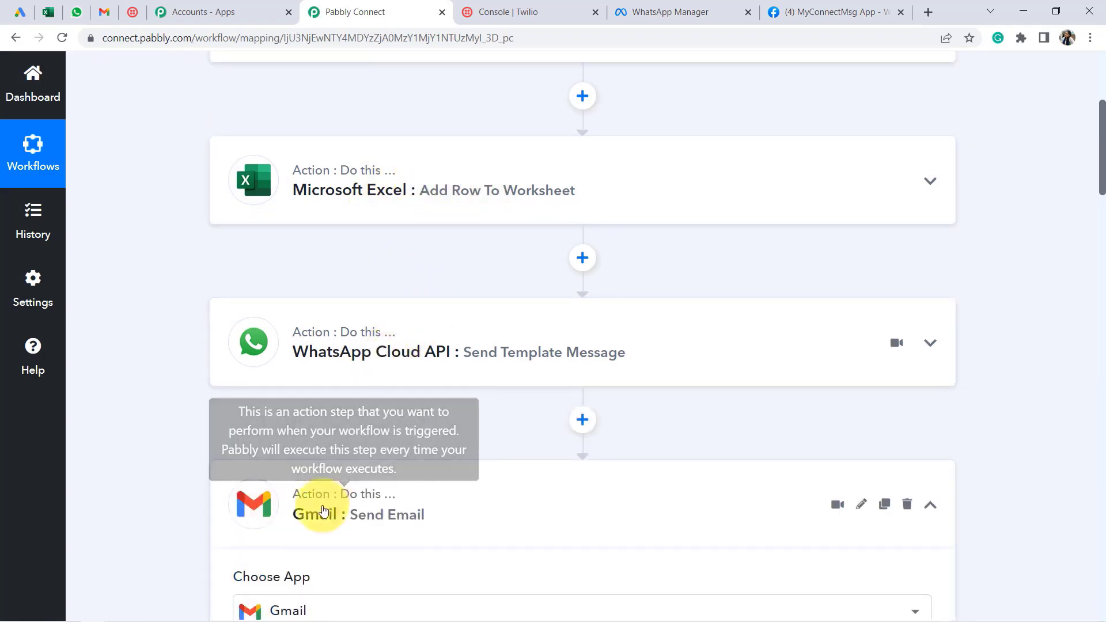
click(321, 515)
scroll(452, 311, down, 1)
scroll(452, 311, down, 5)
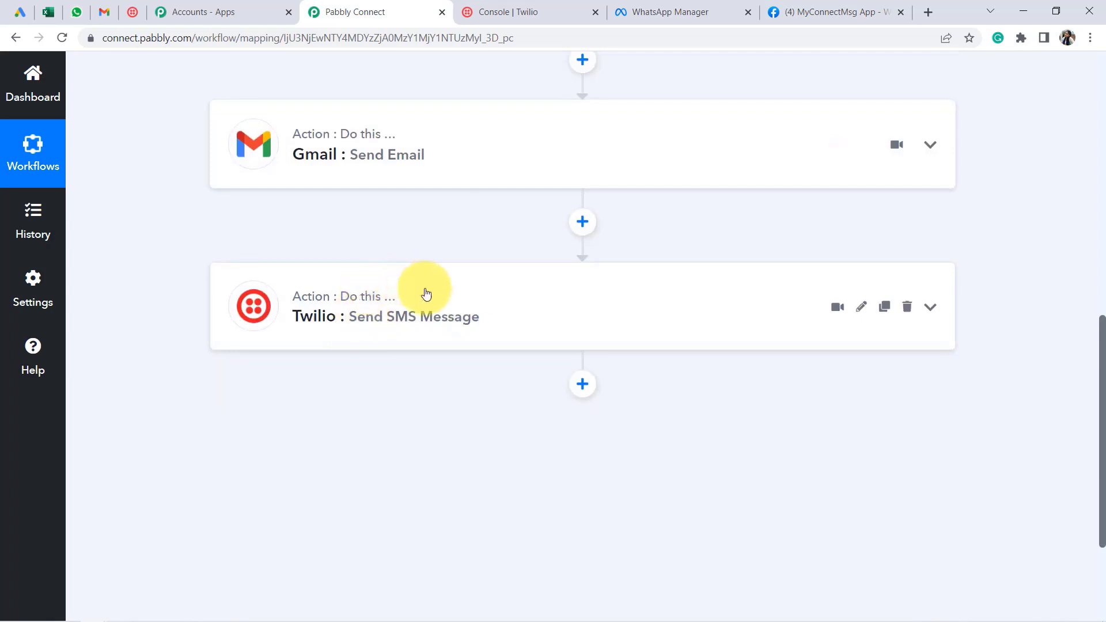
scroll(431, 296, up, 8)
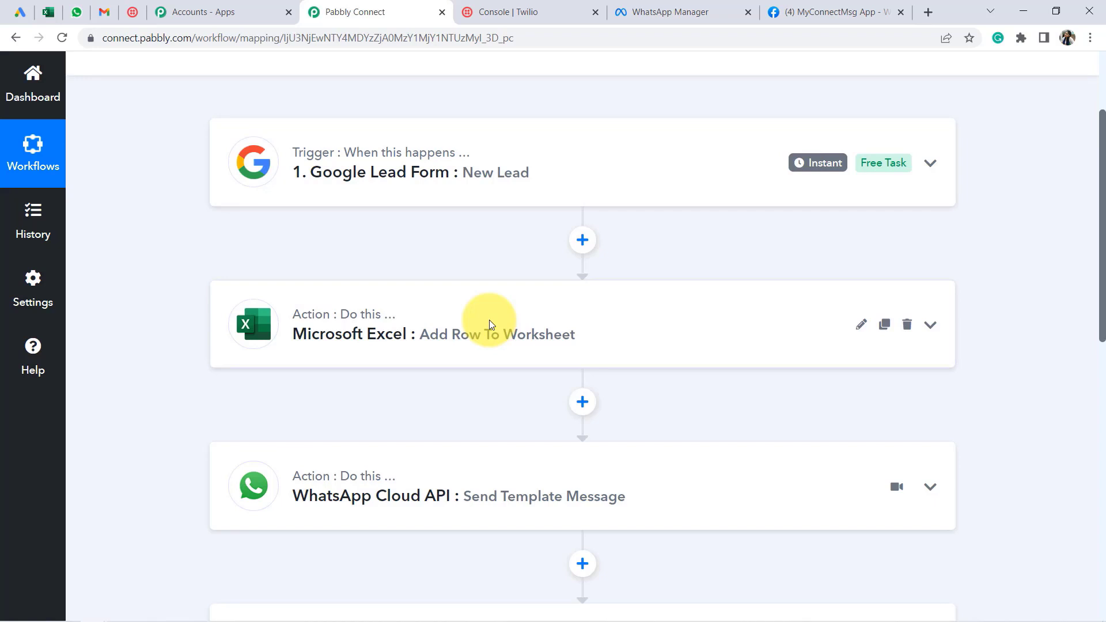
scroll(489, 320, up, 3)
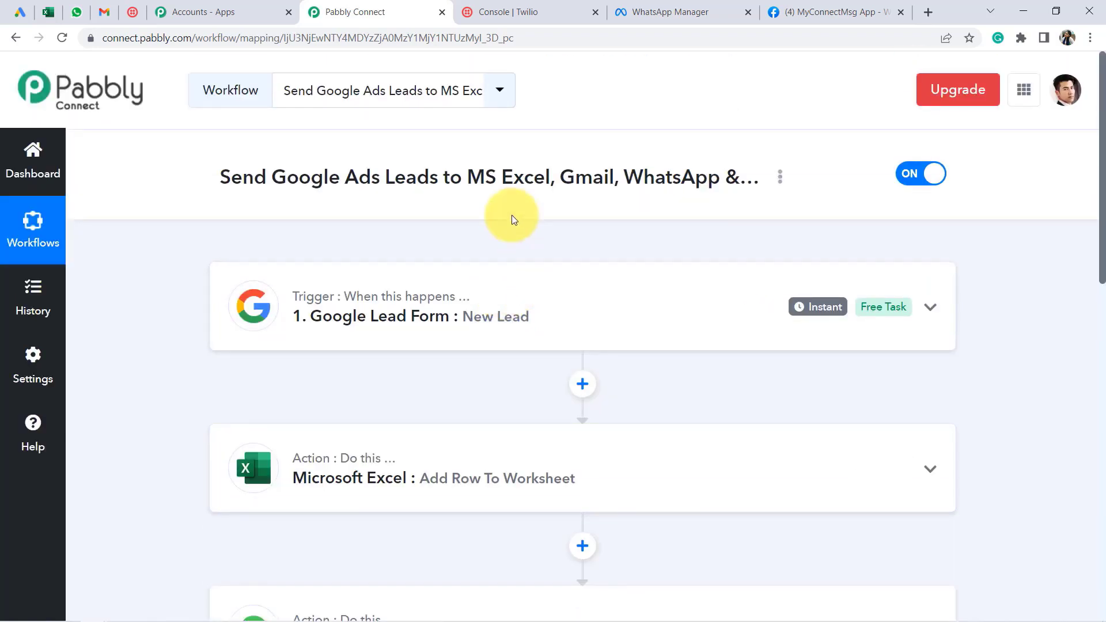
scroll(489, 333, down, 12)
scroll(421, 279, up, 6)
scroll(420, 280, up, 6)
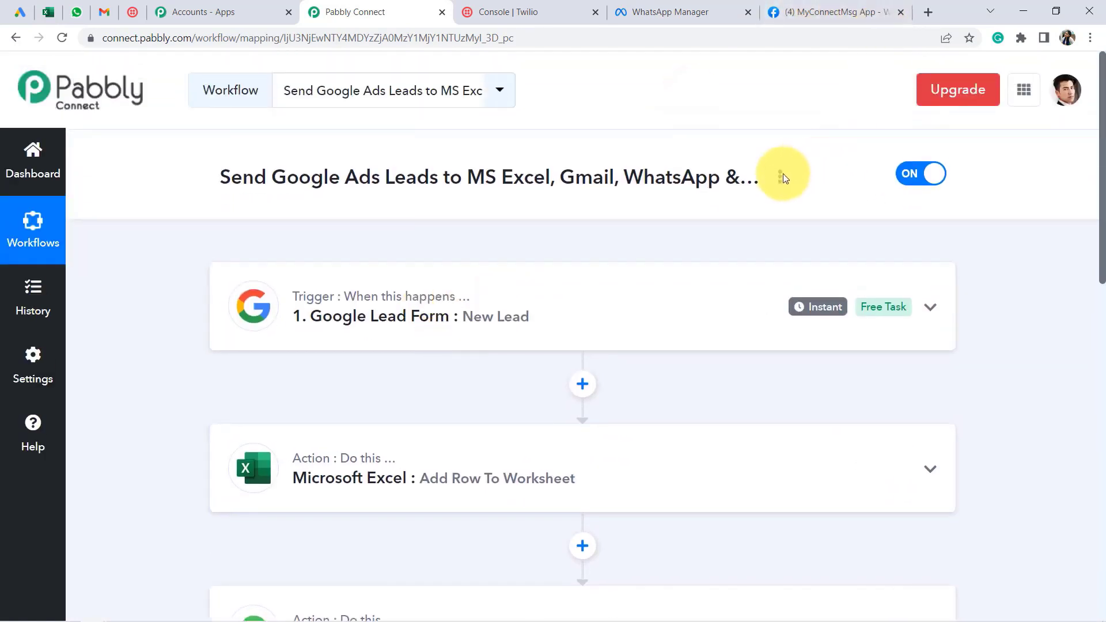
Generate and select the workflow's share link from the title's options menu, then close the window
click(781, 176)
click(697, 264)
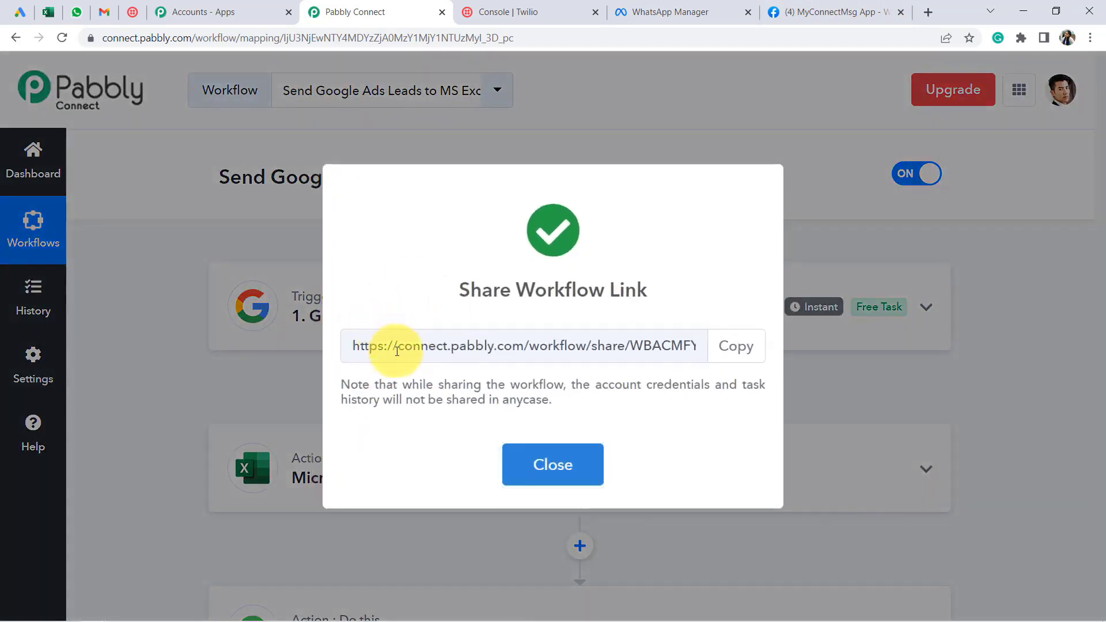
drag(397, 352, 648, 344)
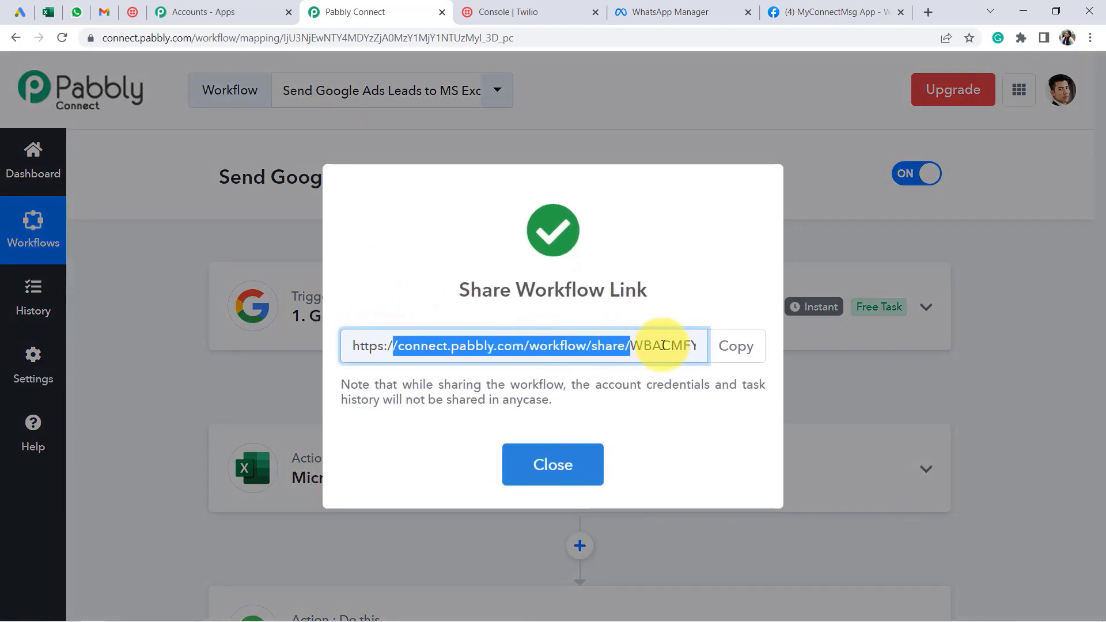
click(548, 464)
scroll(365, 282, down, 5)
scroll(372, 385, up, 5)
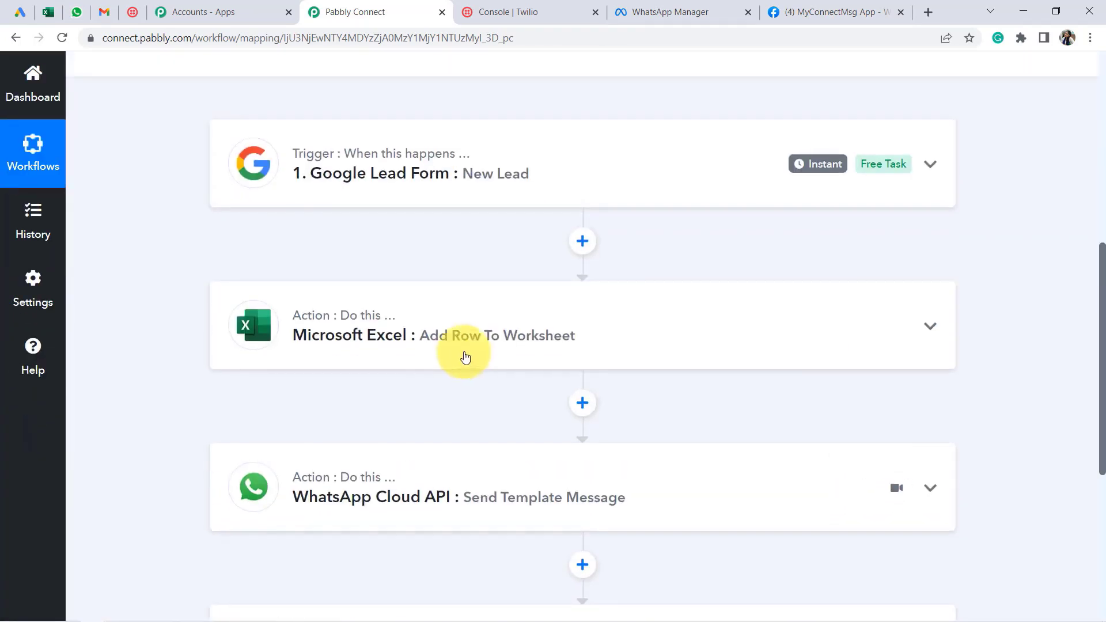
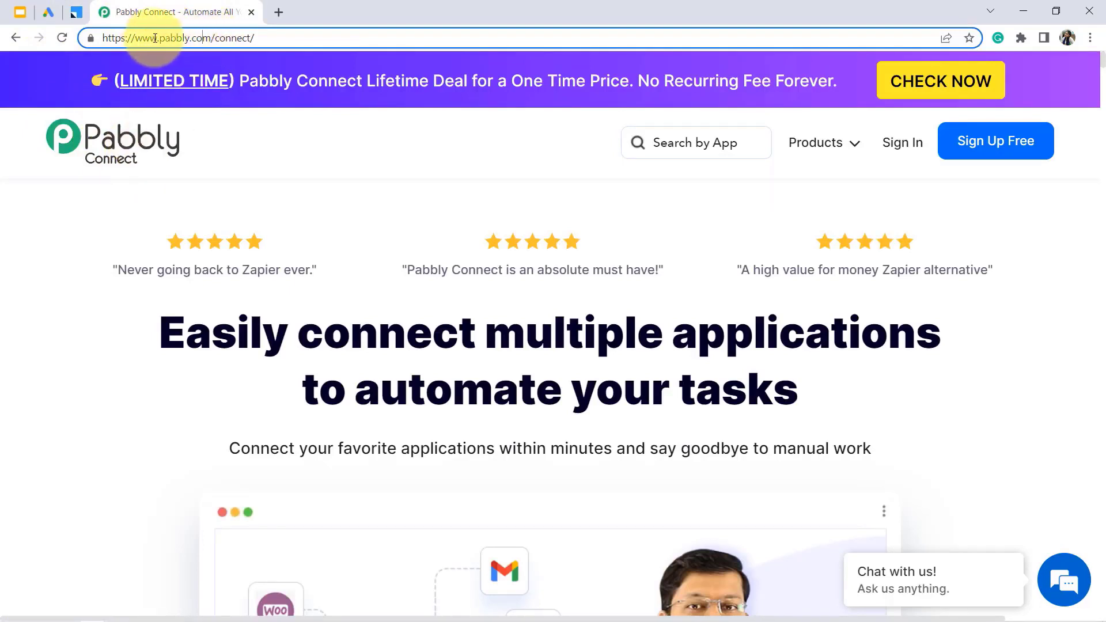
Sign in to the Pabbly account and open Pabbly Connect via Access Now on All Apps
drag(158, 38, 271, 38)
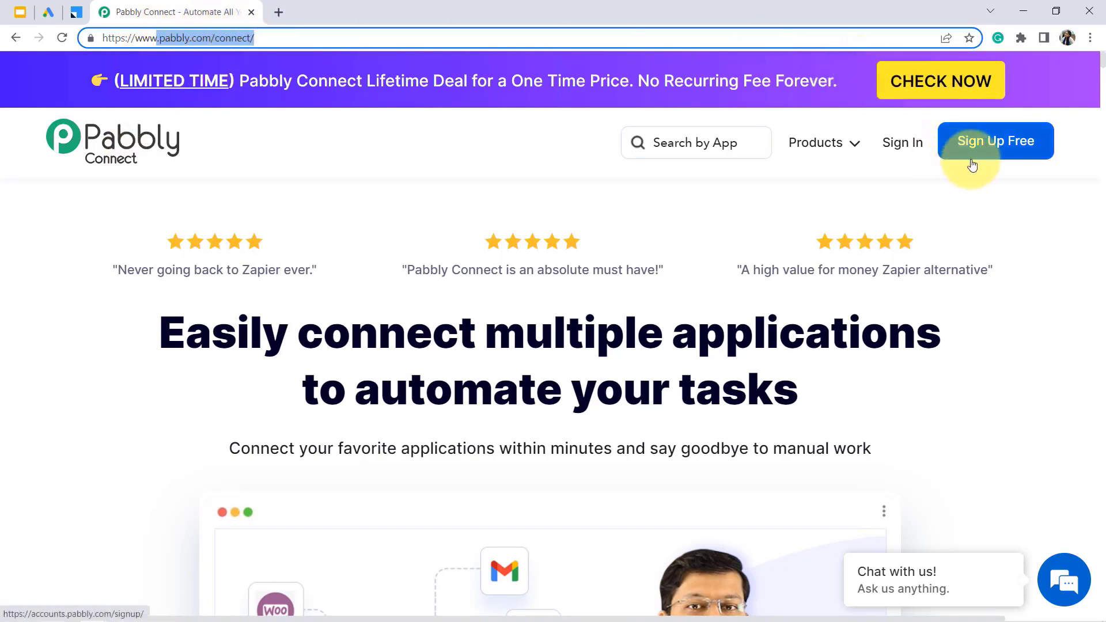
click(892, 147)
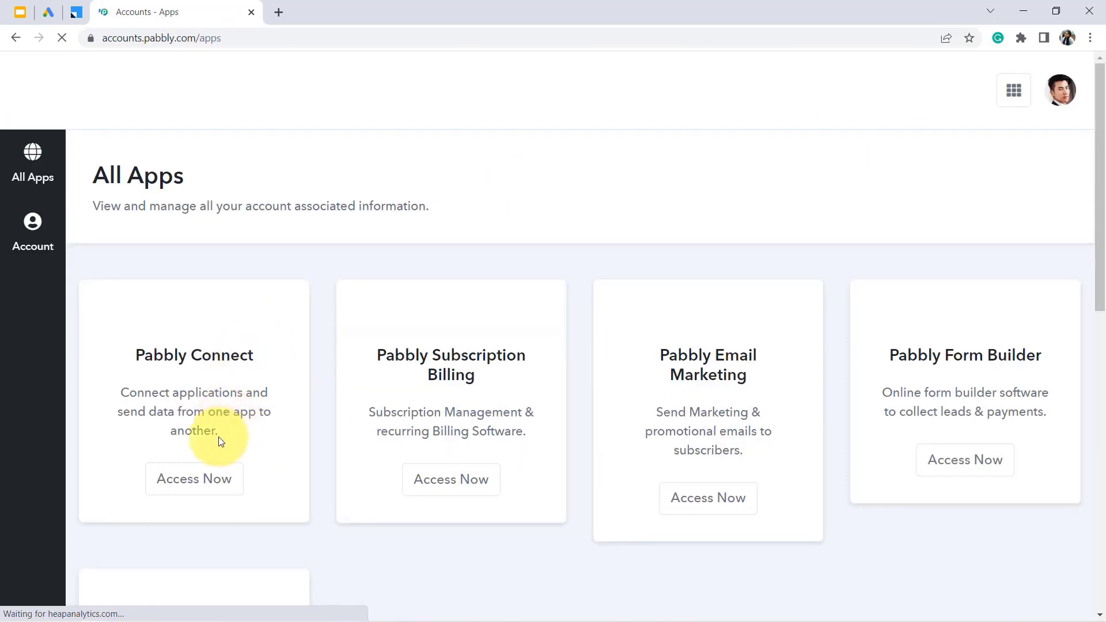
click(182, 486)
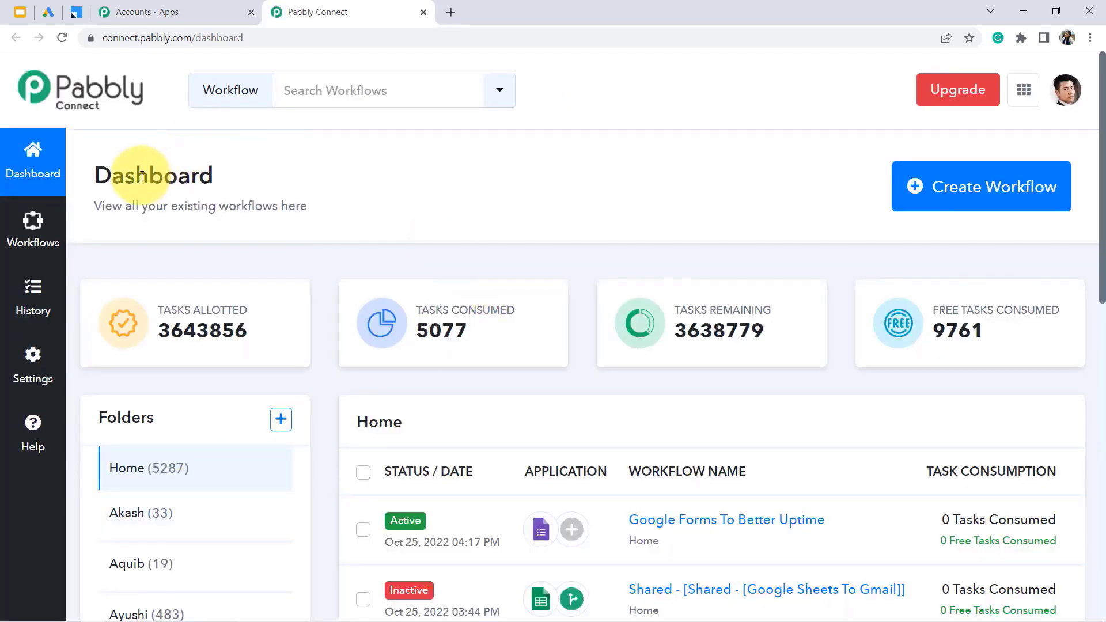
drag(135, 175, 189, 183)
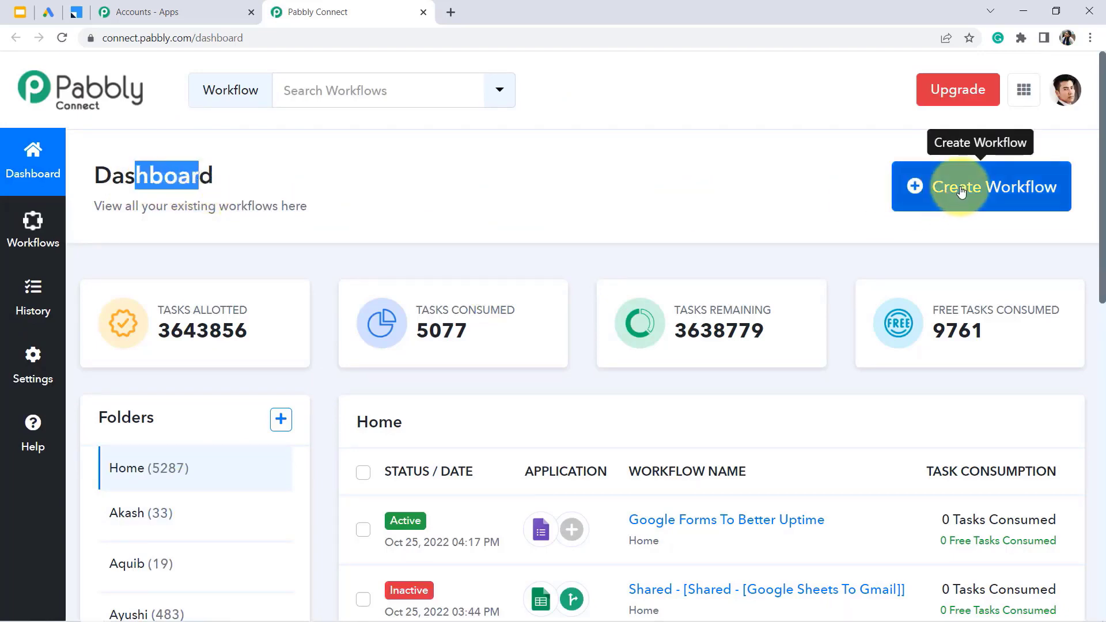
Create a workflow named 'Collect Leads via Google Ads & Add it to LeadSqaured CRM'
click(950, 185)
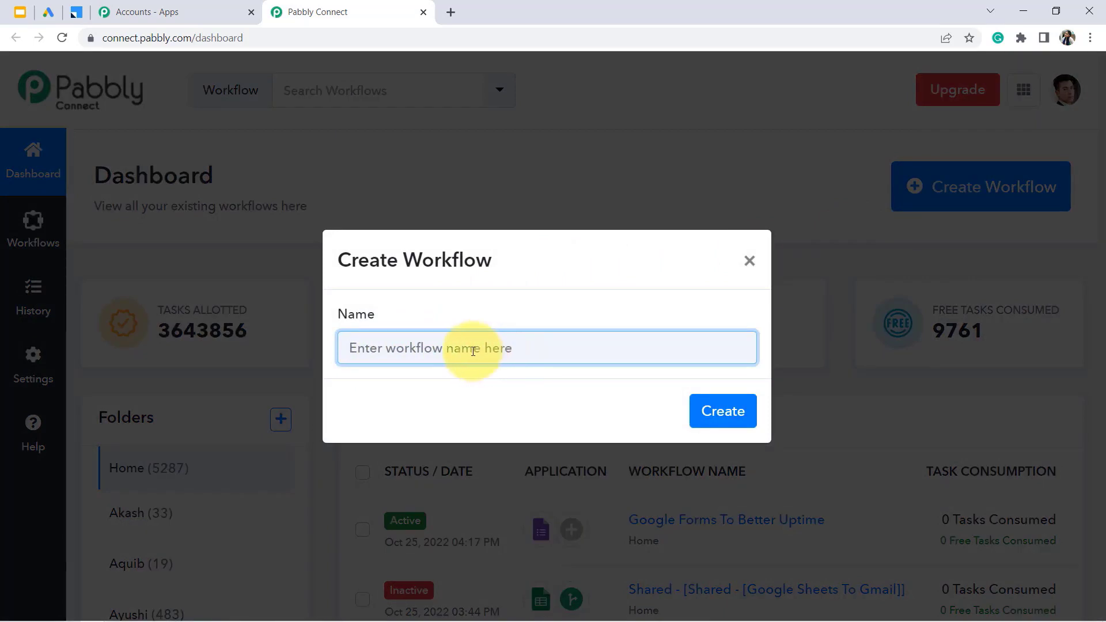
text(Collect Leads via Google Ads & Add it to LeadSqaured CRM)
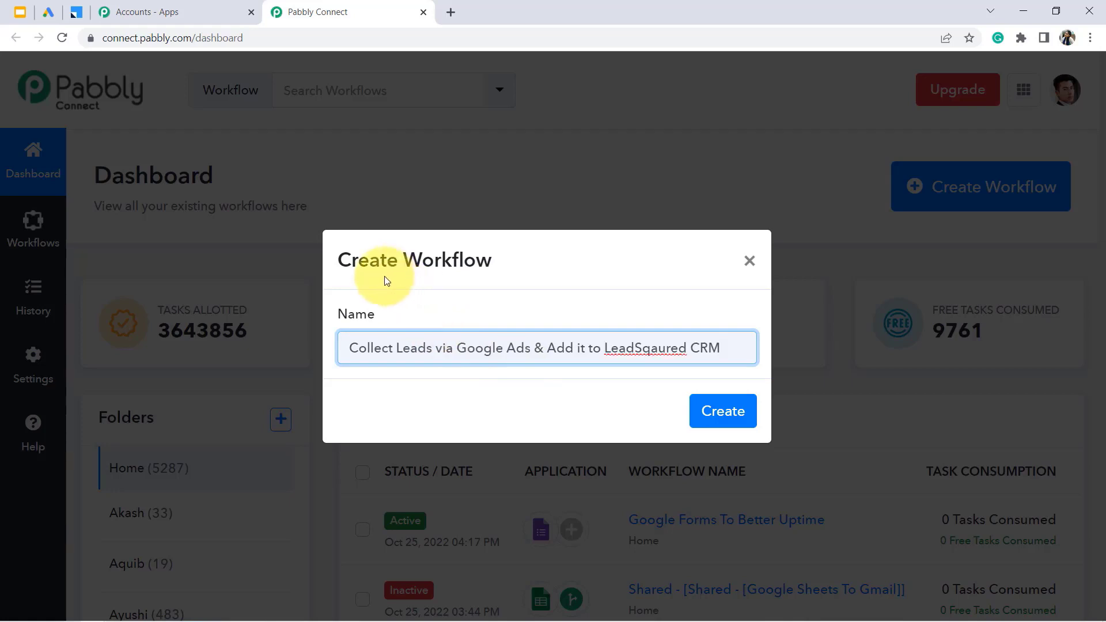
drag(375, 348, 698, 351)
click(708, 354)
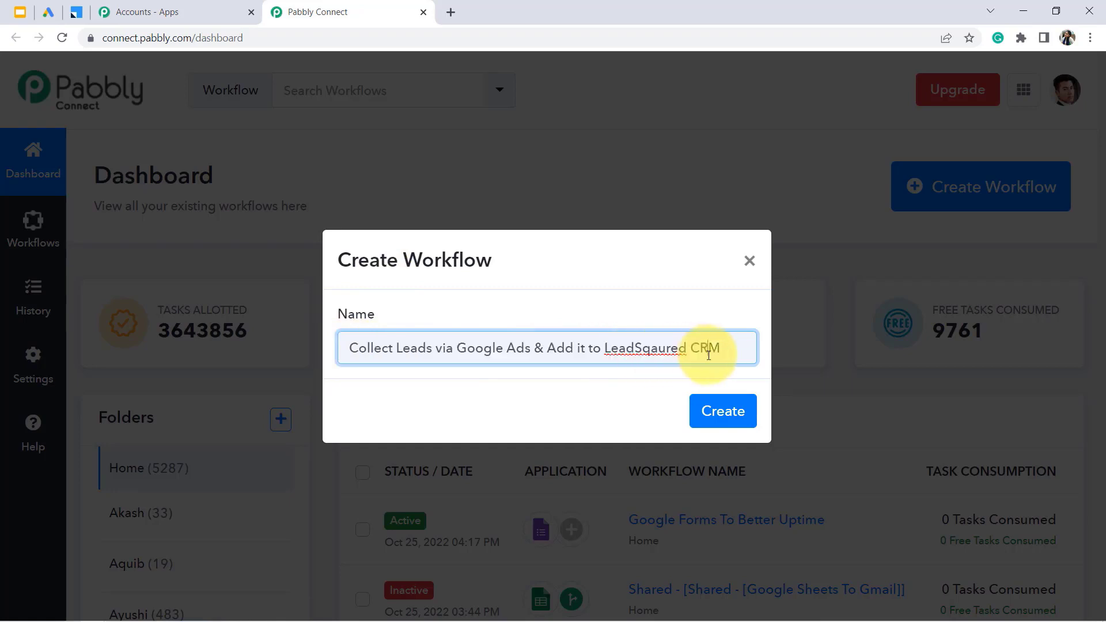
click(716, 410)
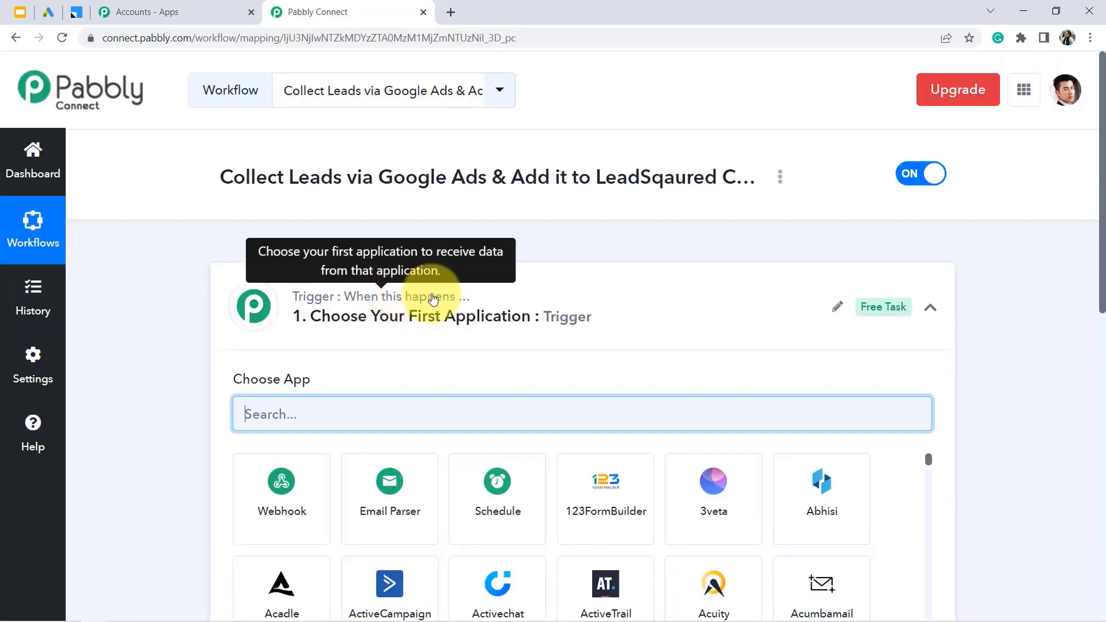
Choose Google Lead Form as the trigger app, searching 'google le'
click(440, 297)
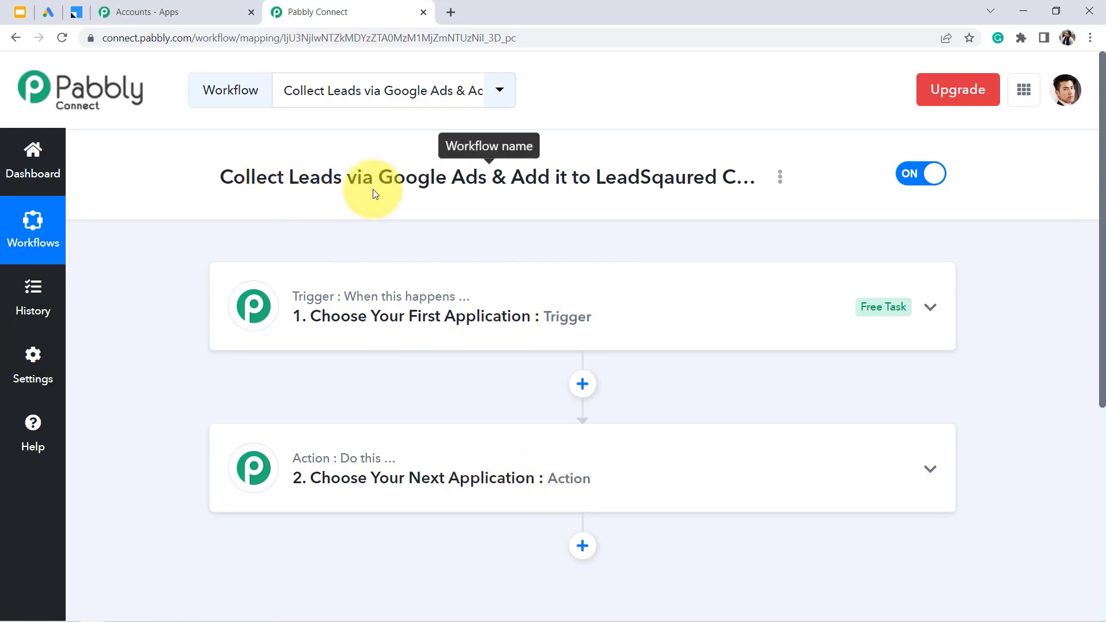
drag(267, 177, 589, 201)
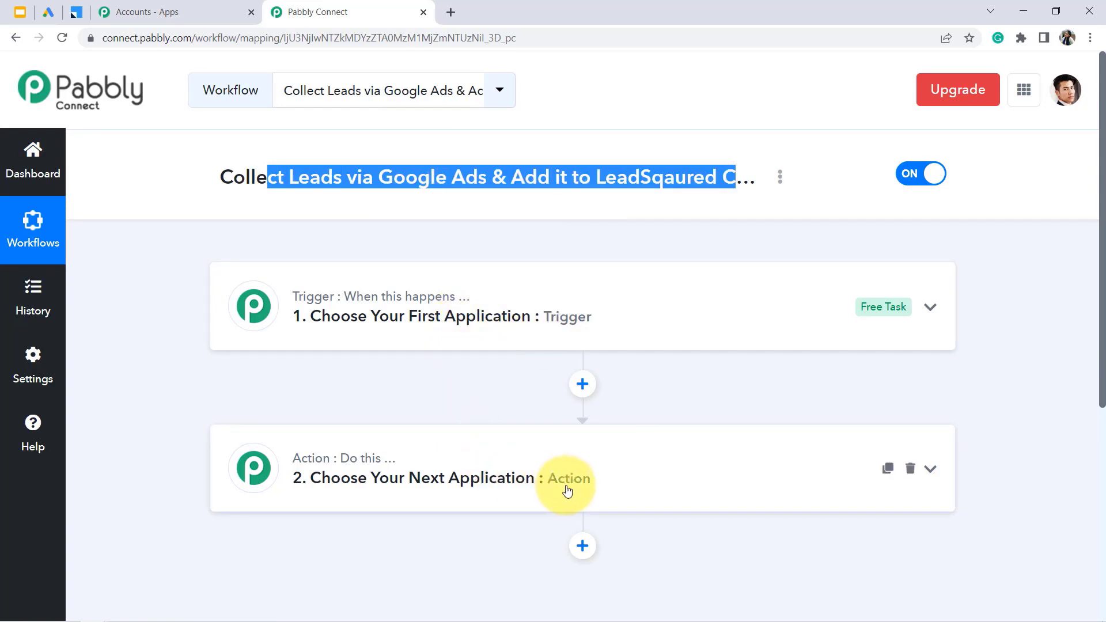
click(439, 321)
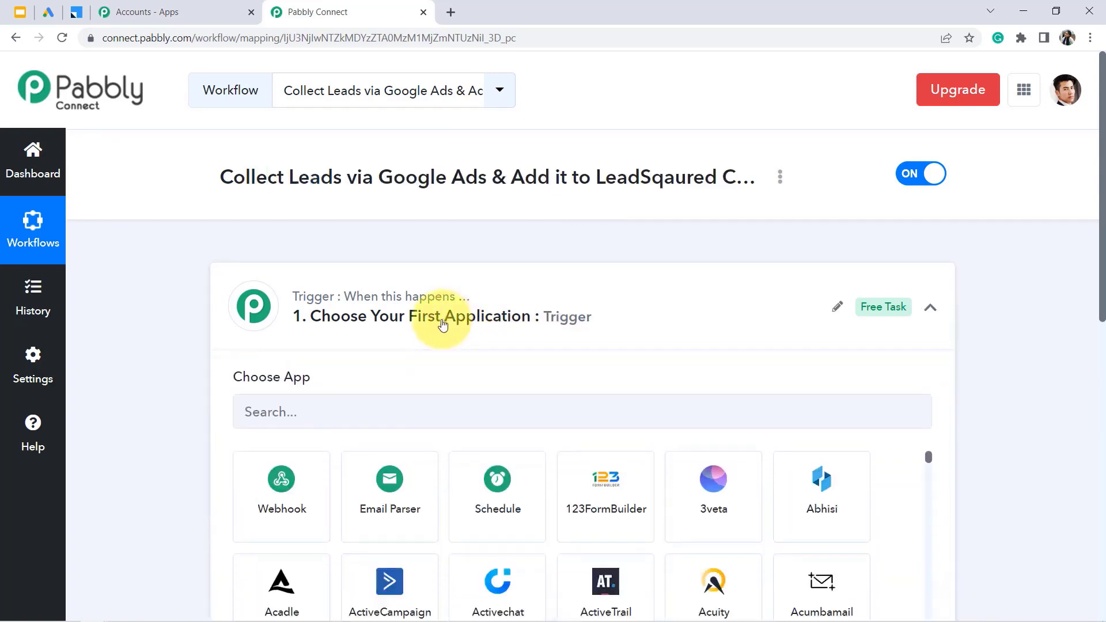
click(274, 423)
text(google le)
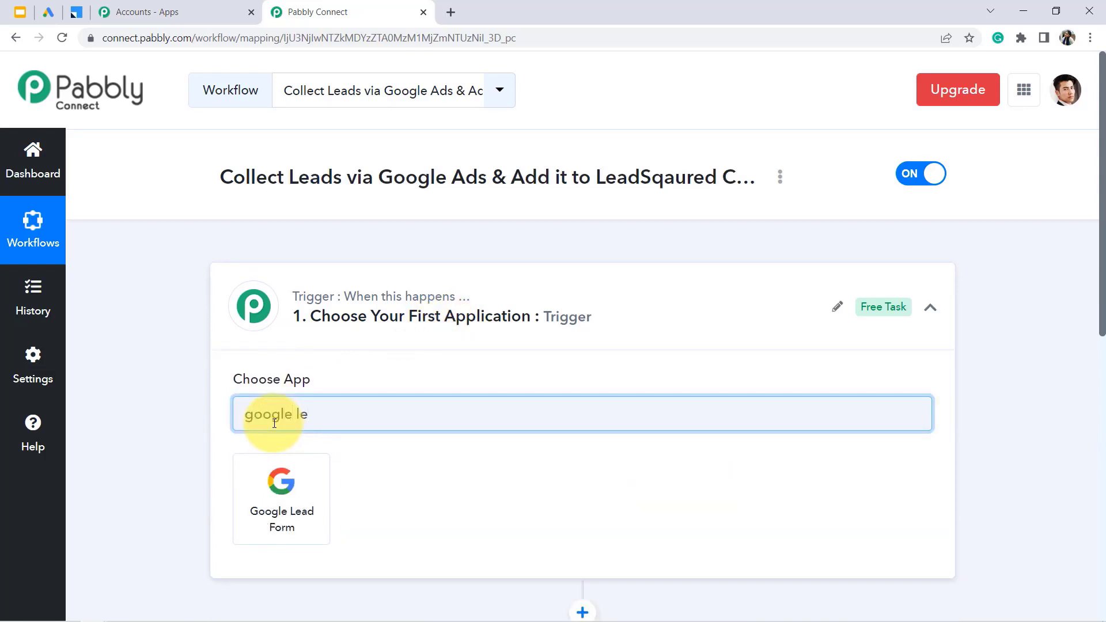
click(268, 494)
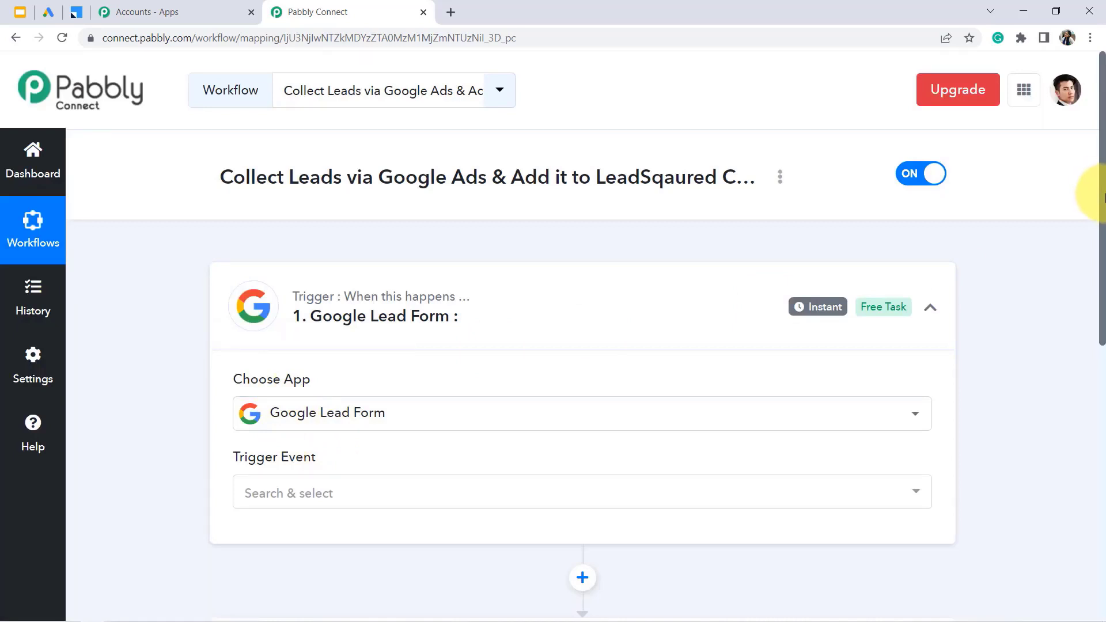
Set the trigger event to New Lead and copy the webhook URL
drag(1103, 198, 1089, 278)
click(268, 310)
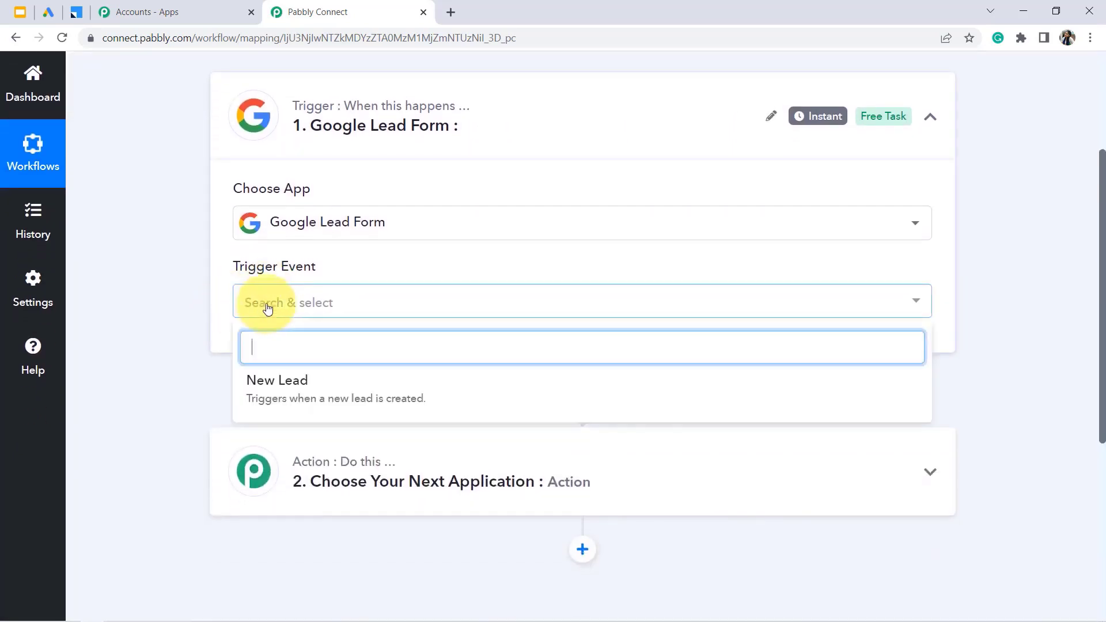
click(271, 394)
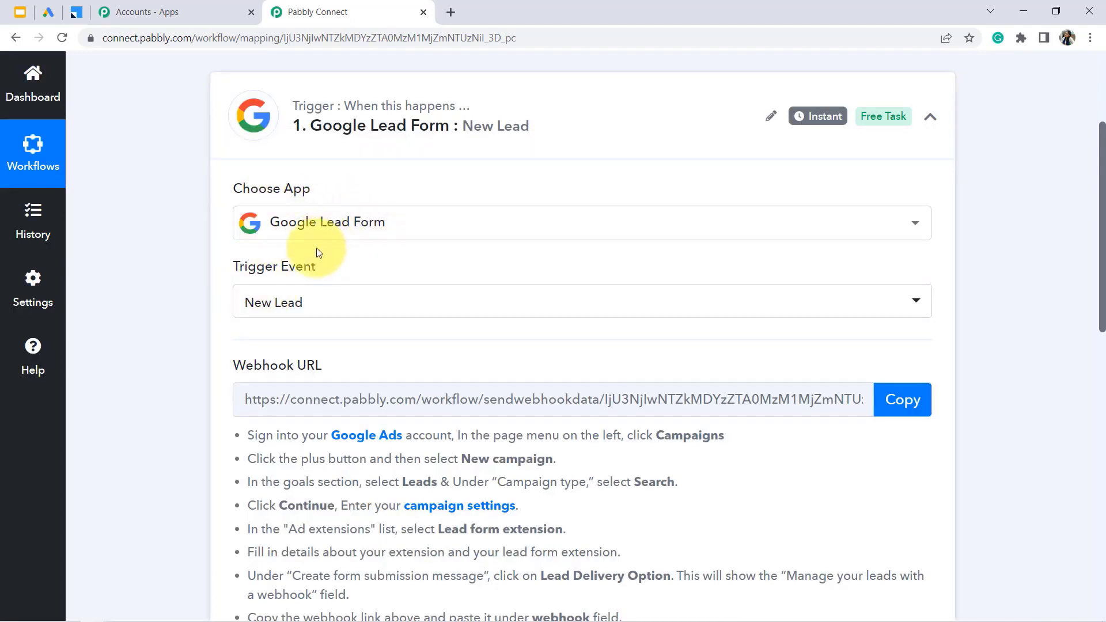
triple_click(241, 367)
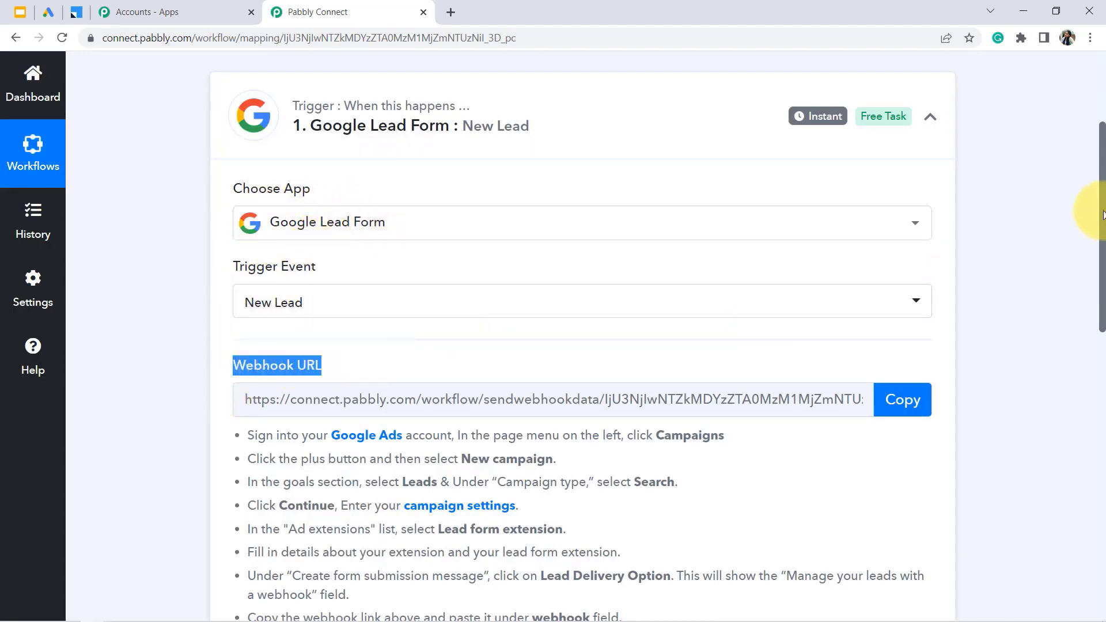
drag(1103, 214, 1103, 243)
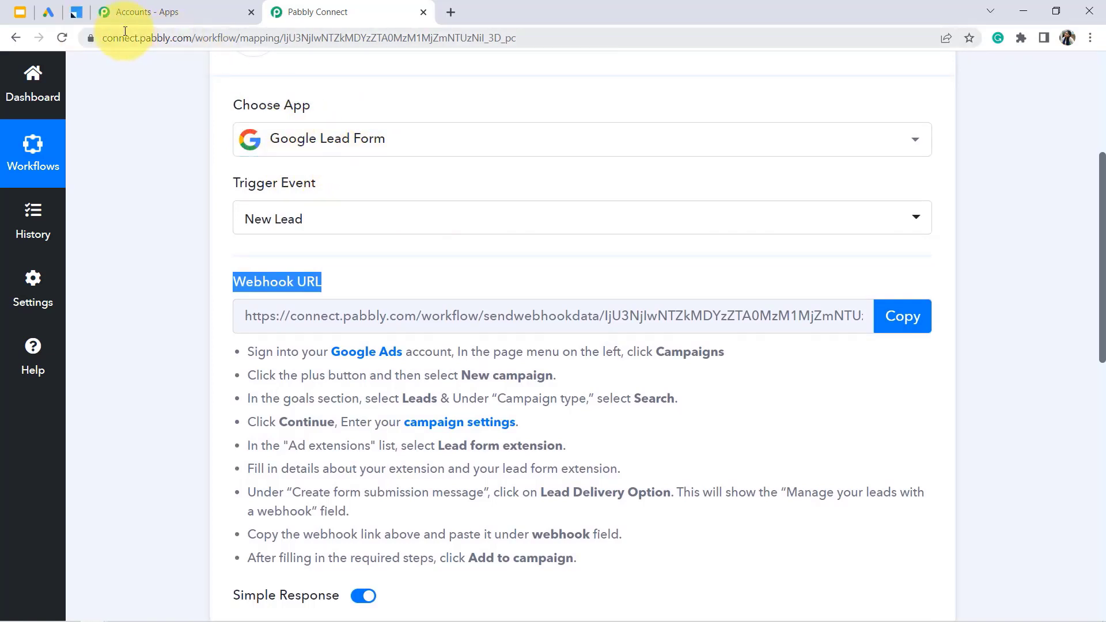
click(898, 320)
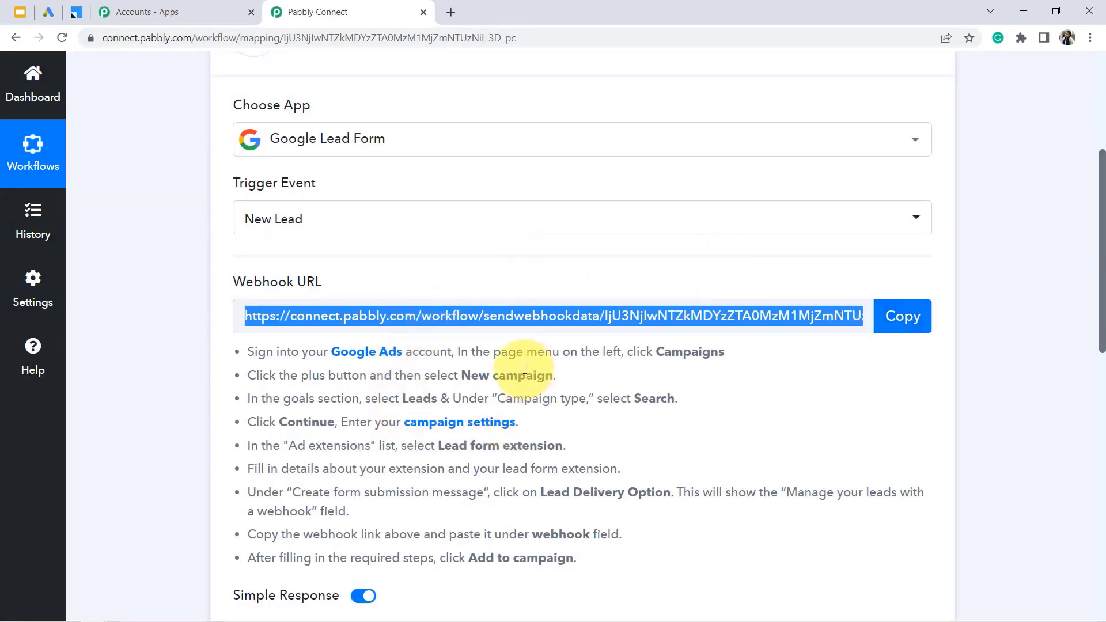
mouse_move(1103, 236)
mouse_down()
mouse_move(1092, 390)
mouse_move(1095, 225)
mouse_up()
In Google Ads, select Create new lead form and note the one-form-per-account warning
click(50, 10)
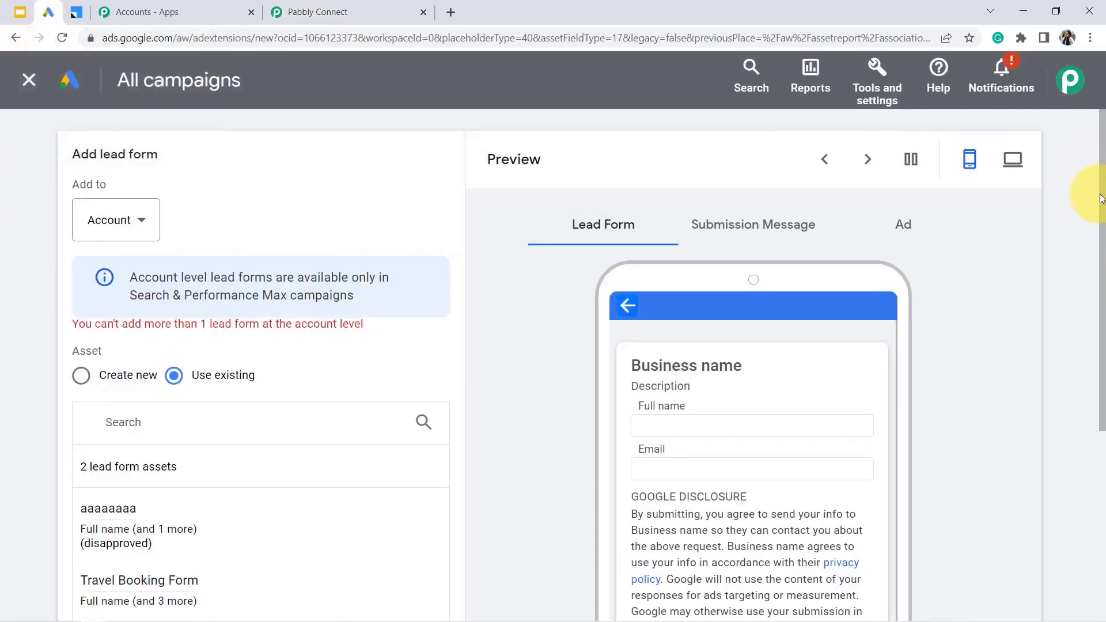
drag(1101, 199, 1089, 236)
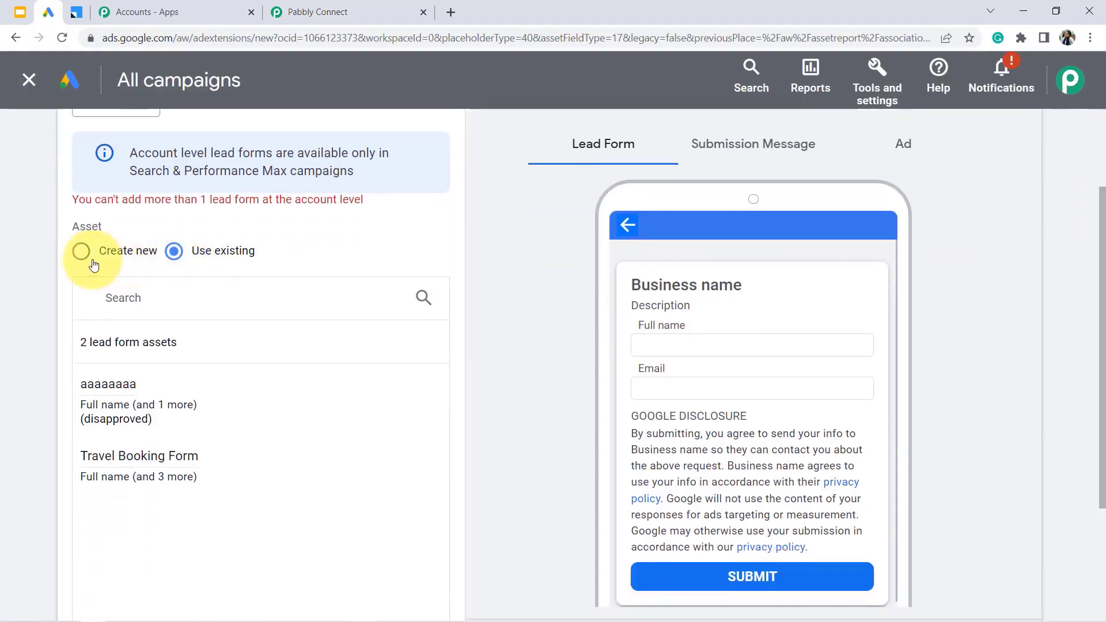
click(77, 254)
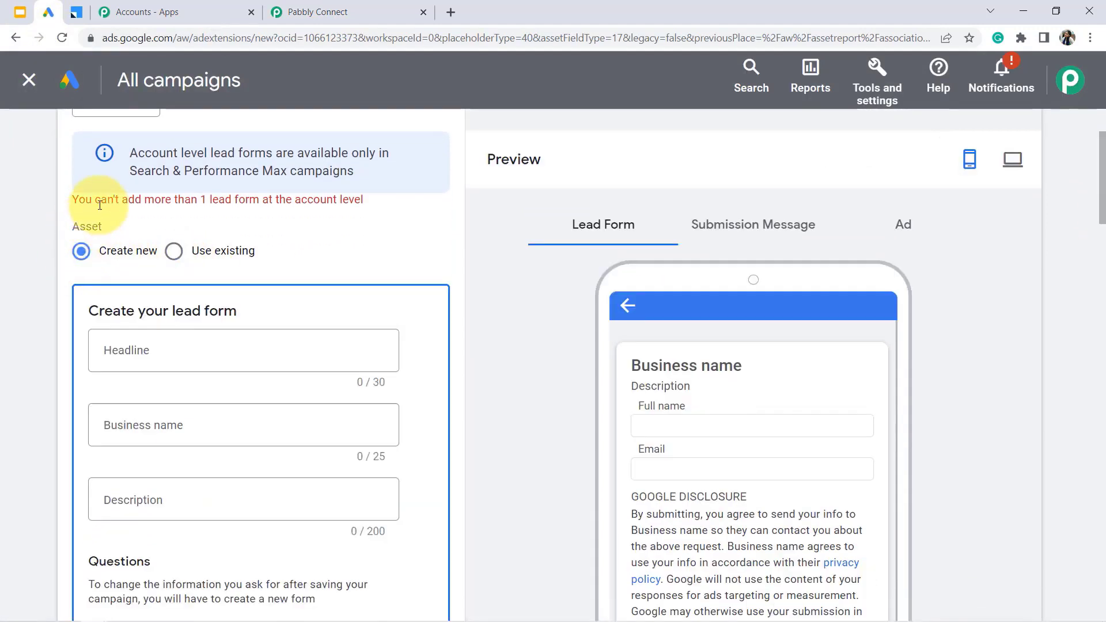
drag(116, 202, 205, 205)
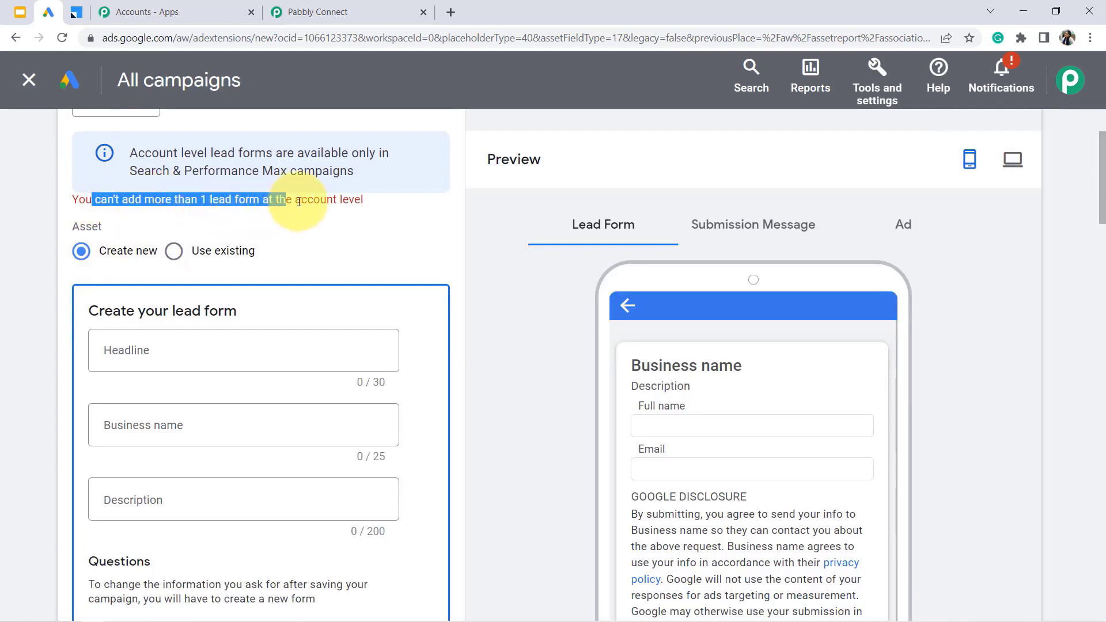
drag(299, 202, 343, 201)
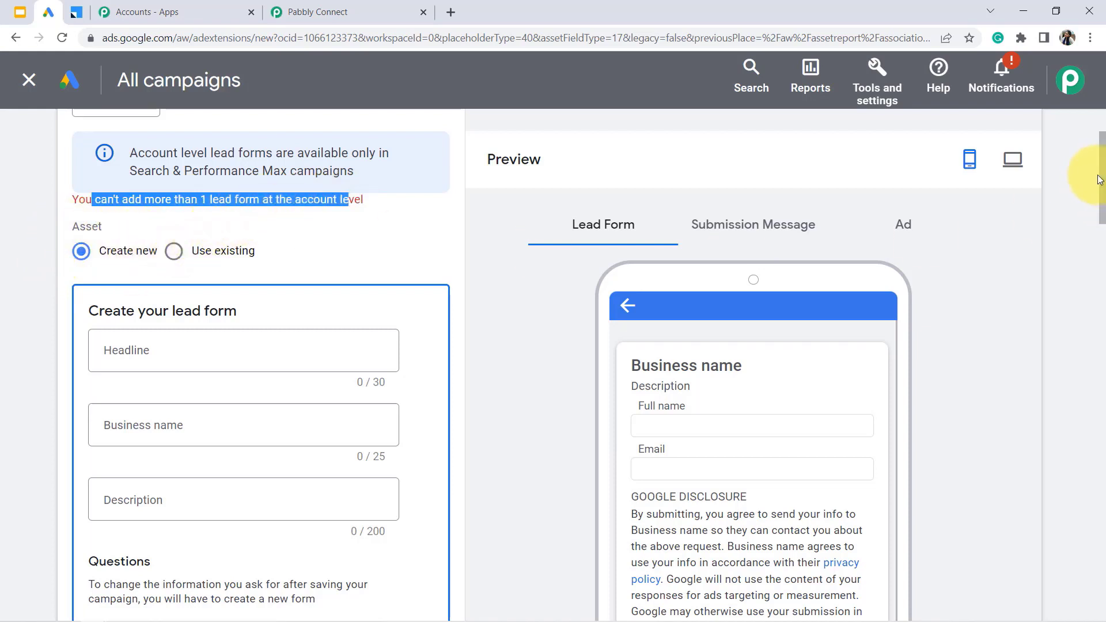
drag(1101, 179, 1101, 202)
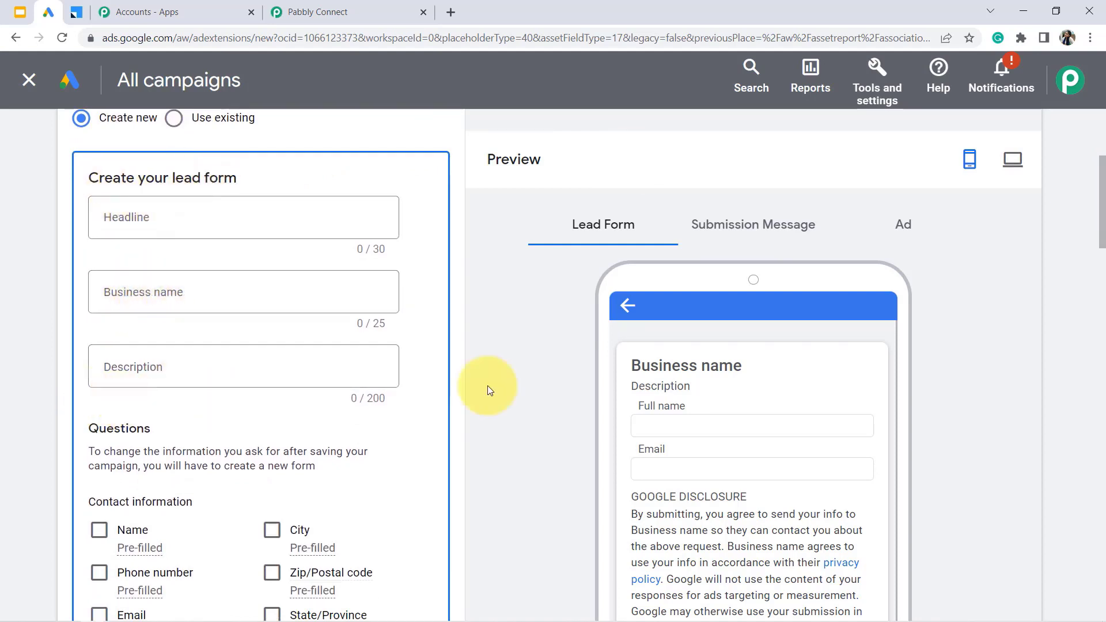
drag(1101, 197, 1102, 254)
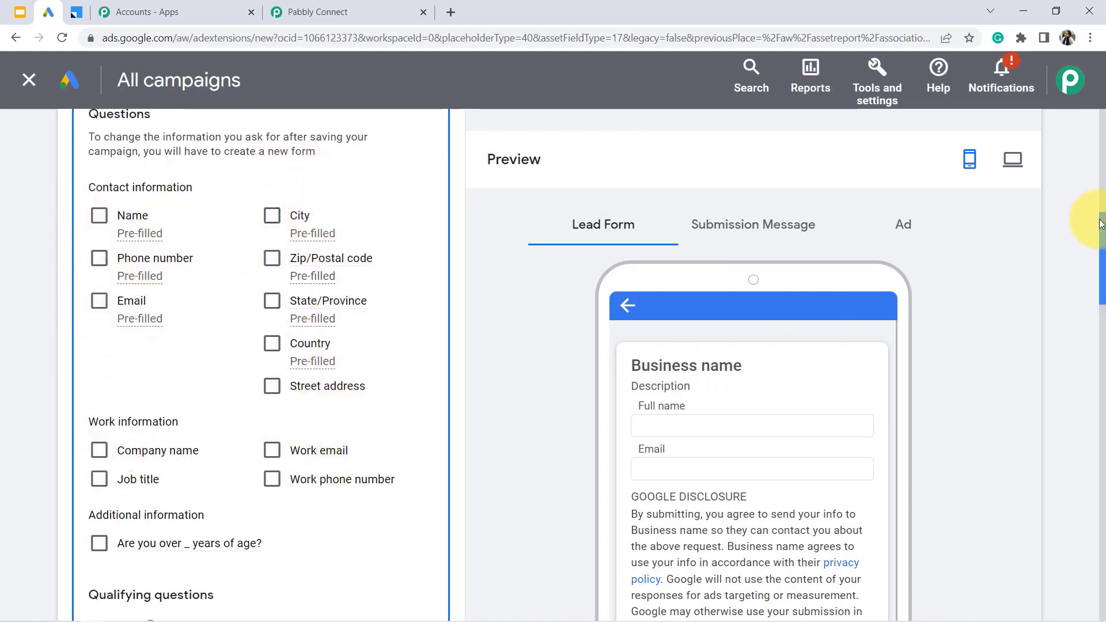
drag(1102, 233, 1098, 299)
Browse the Travel category of qualifying questions, then close the question list
click(115, 334)
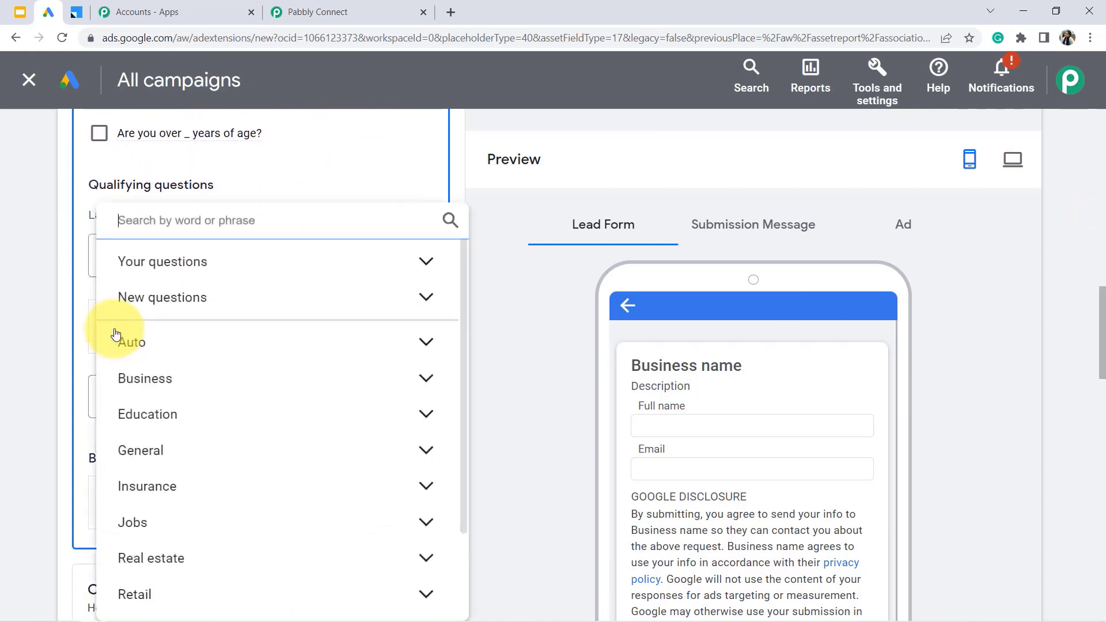
drag(465, 287, 476, 426)
click(127, 594)
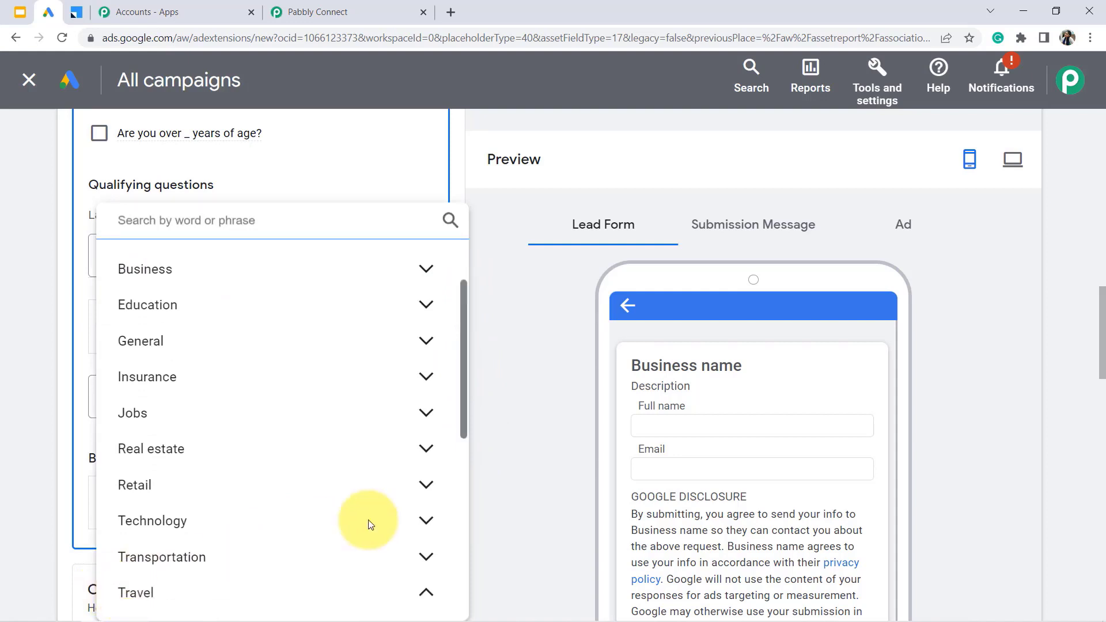
drag(466, 301, 462, 438)
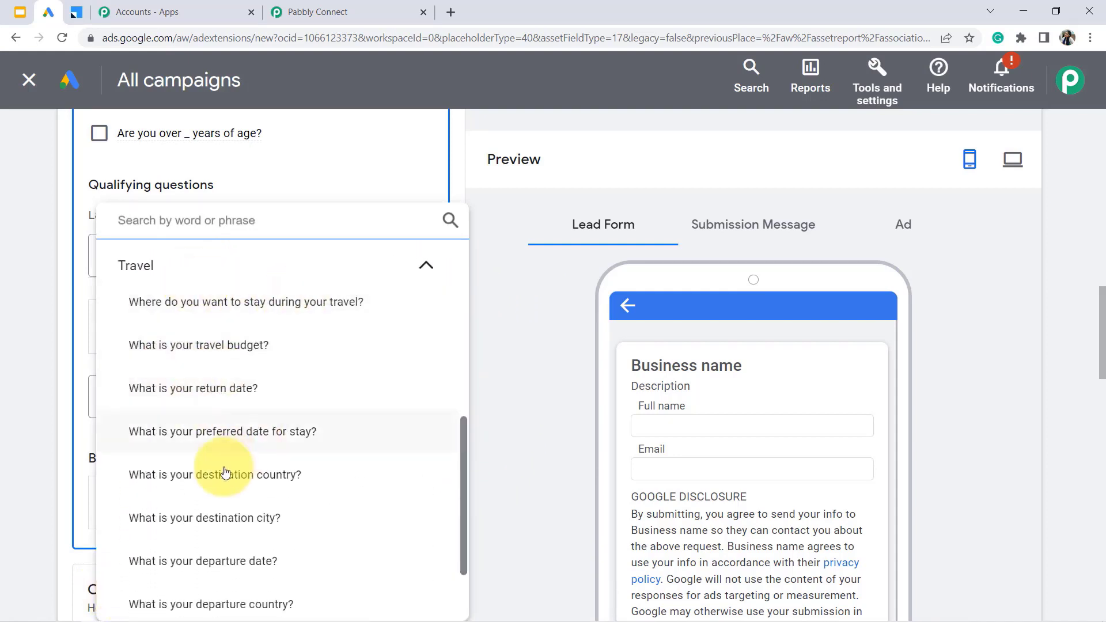
click(25, 408)
drag(1102, 363, 1101, 173)
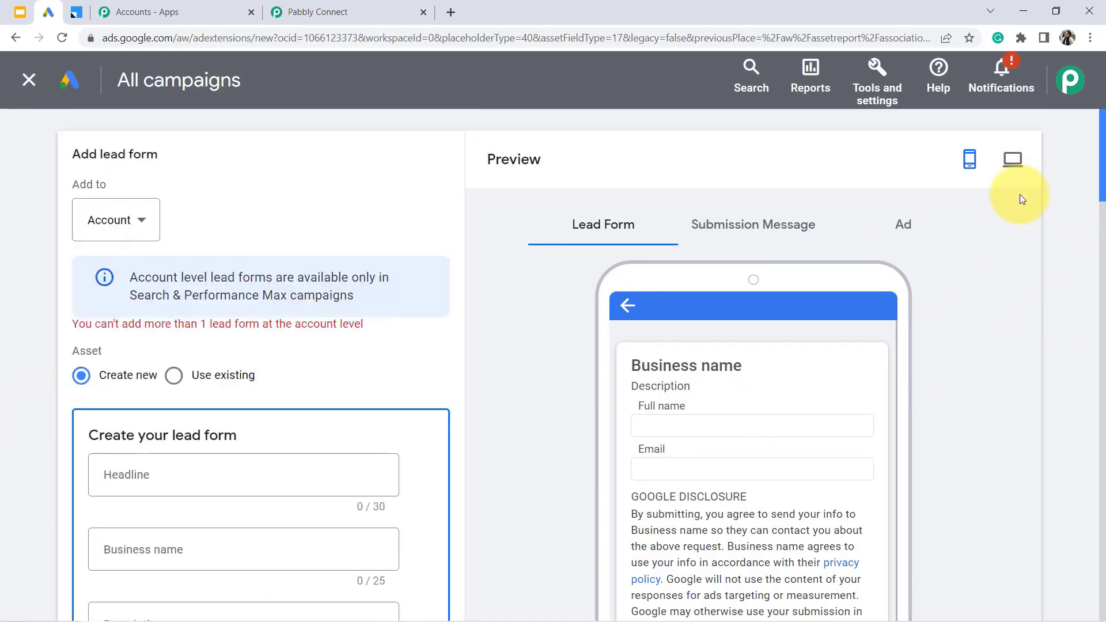
Use the existing Travel Booking Form as the account-level lead form and save
click(174, 374)
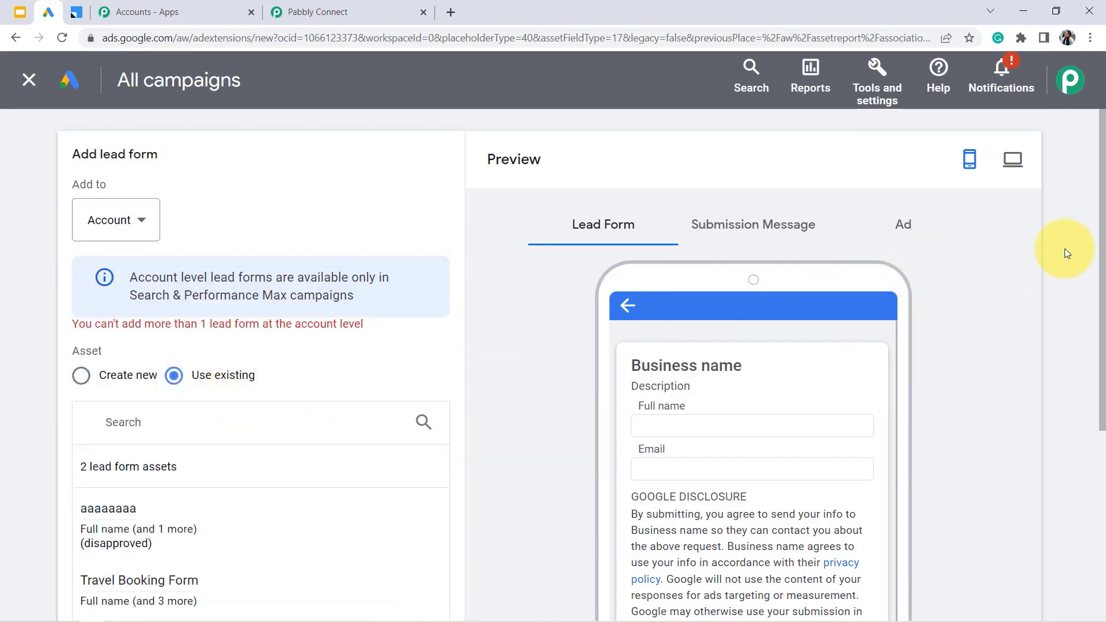
drag(1100, 247, 1100, 309)
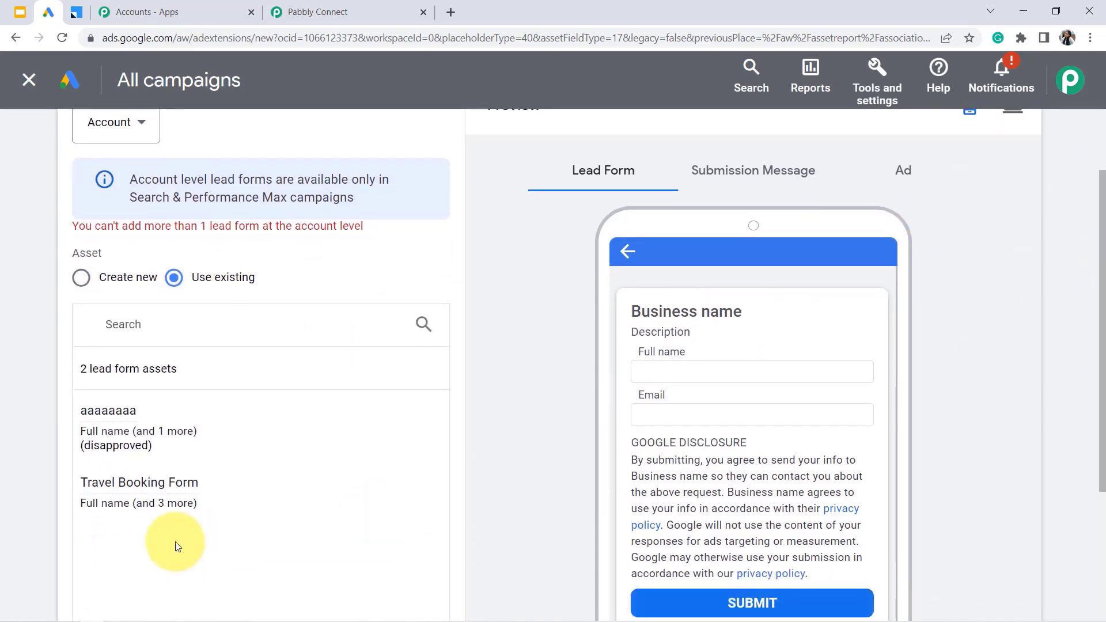
click(119, 483)
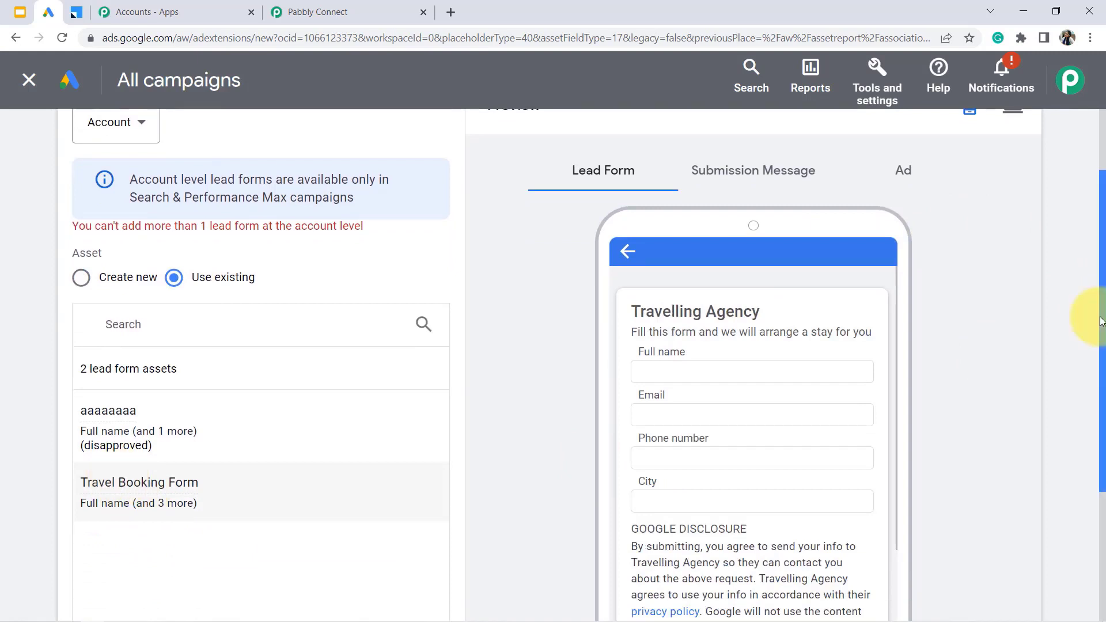
drag(1101, 313, 1100, 466)
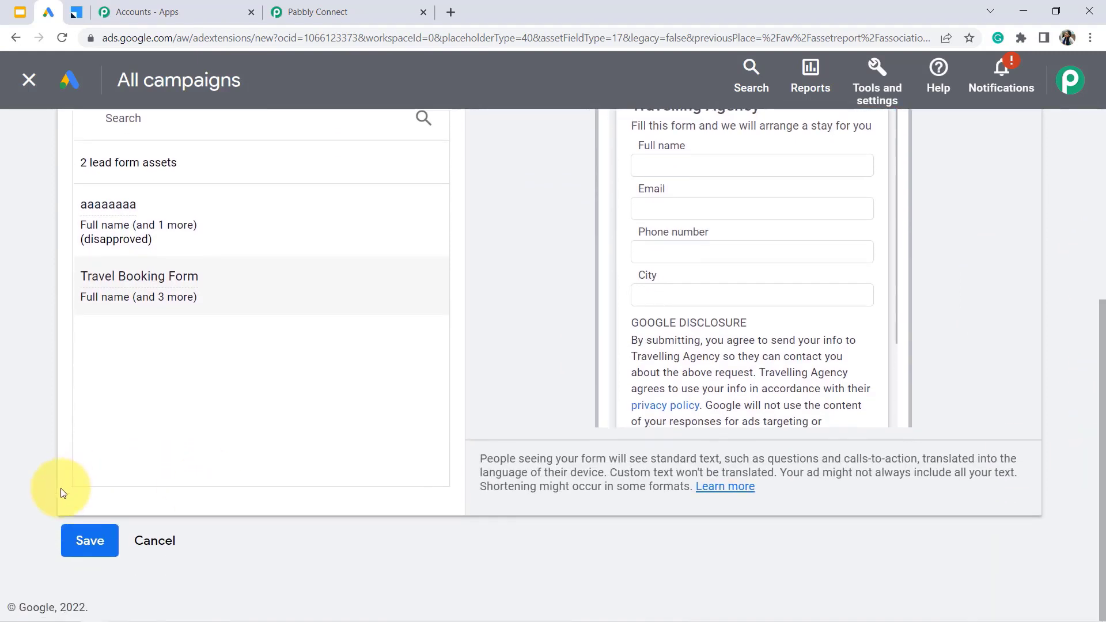
click(86, 548)
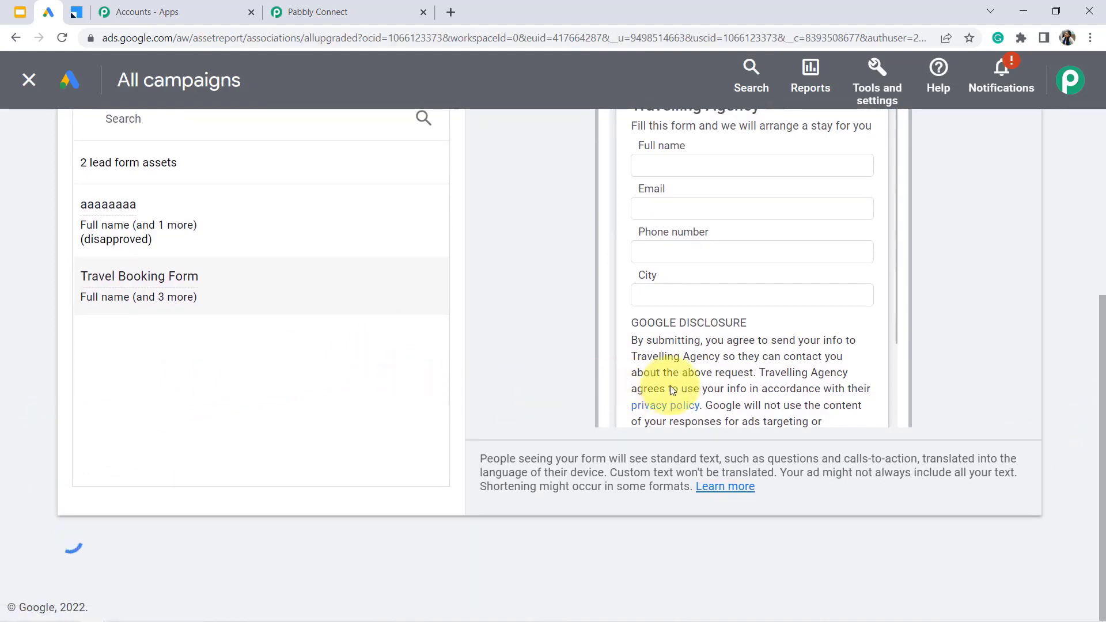
Open Travel Booking Form for editing at the 'Export leads from Google Ads' section
scroll(1101, 294, down, 3)
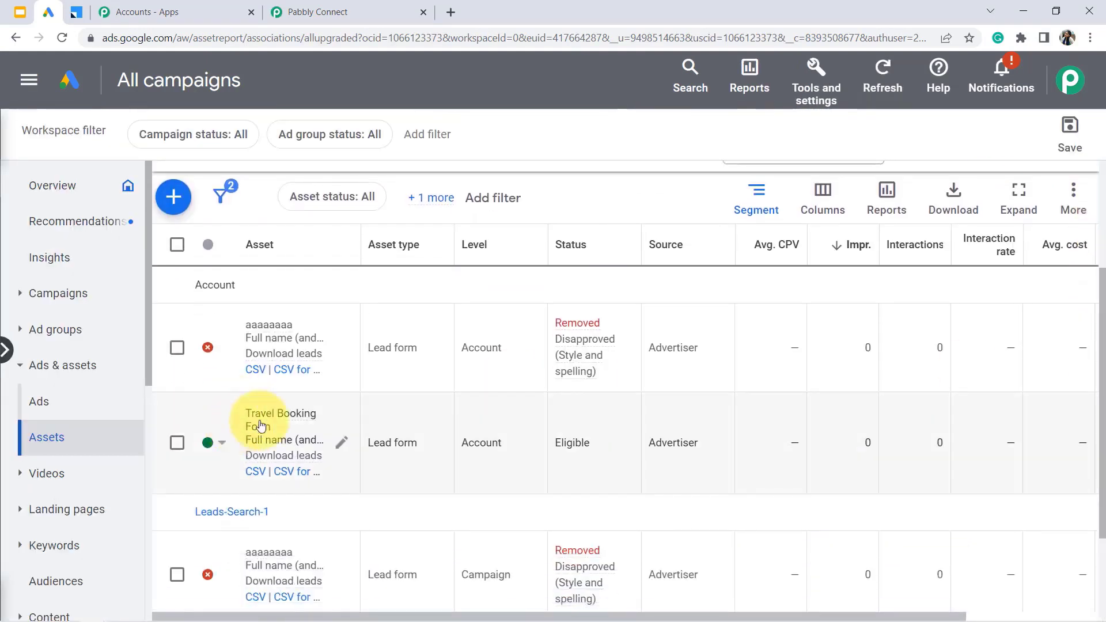
click(269, 421)
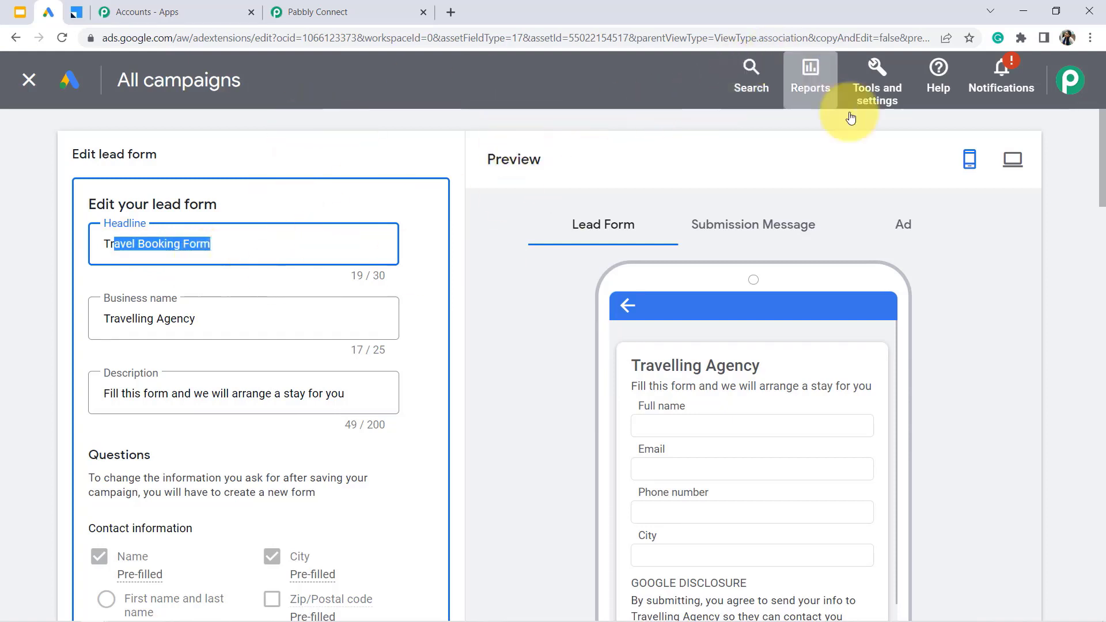
scroll(1103, 162, down, 4)
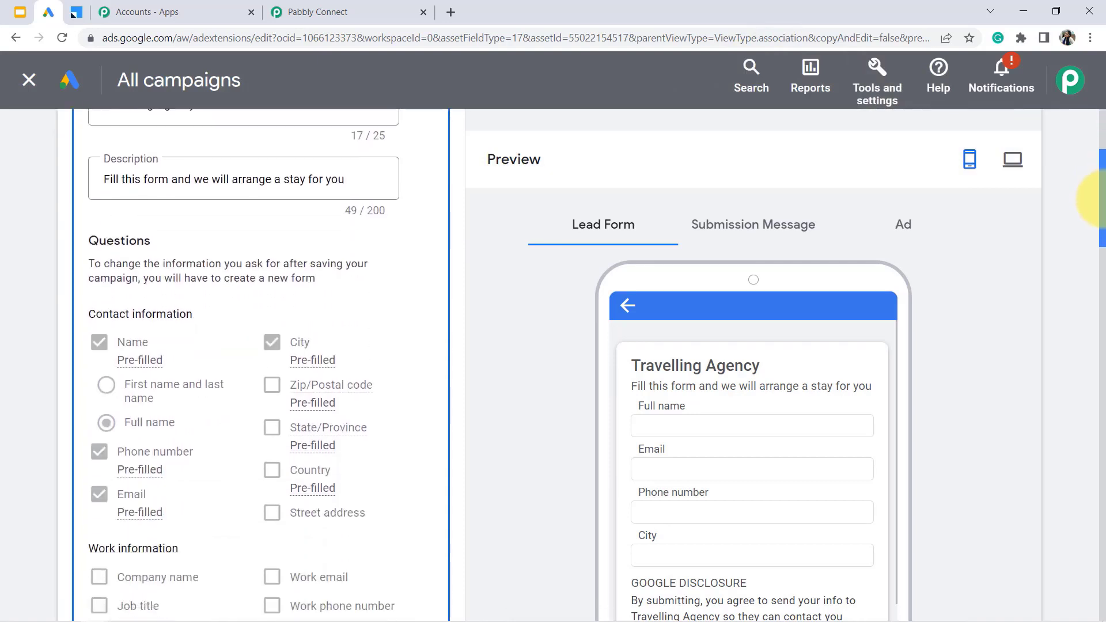
drag(896, 368, 897, 466)
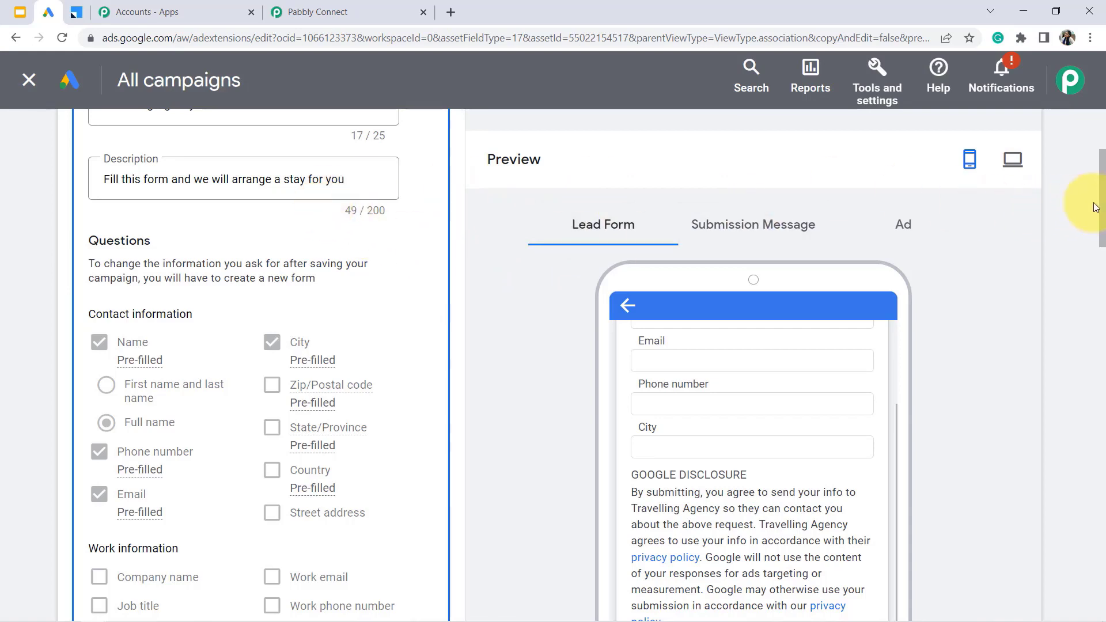
drag(1103, 203, 1063, 567)
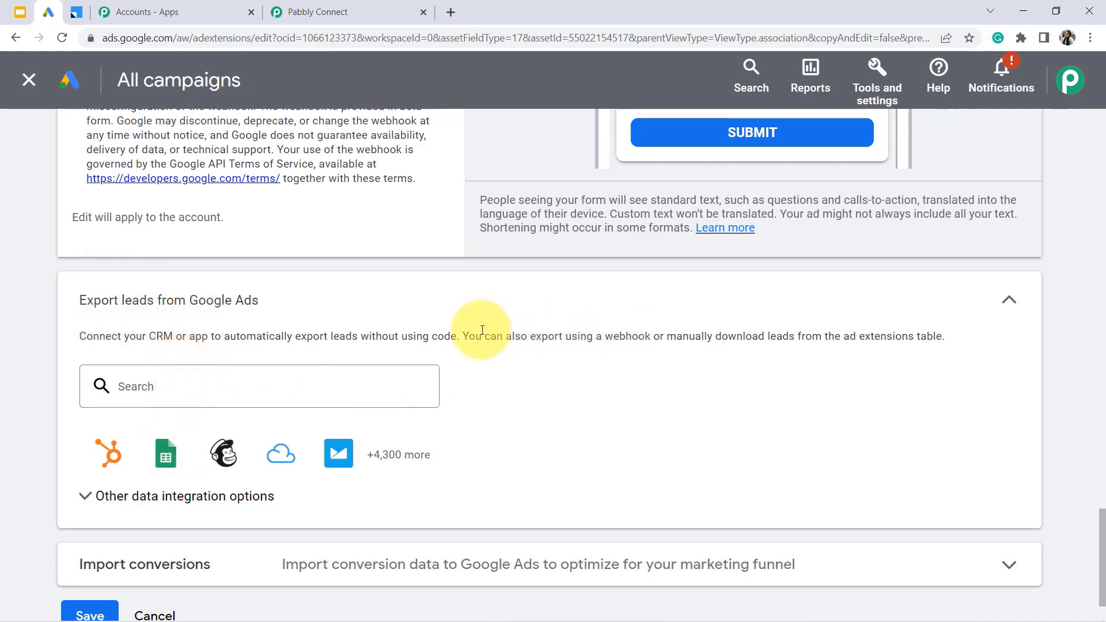
Read the webhook export note, then copy the Pabbly Connect webhook URL
drag(475, 338, 943, 338)
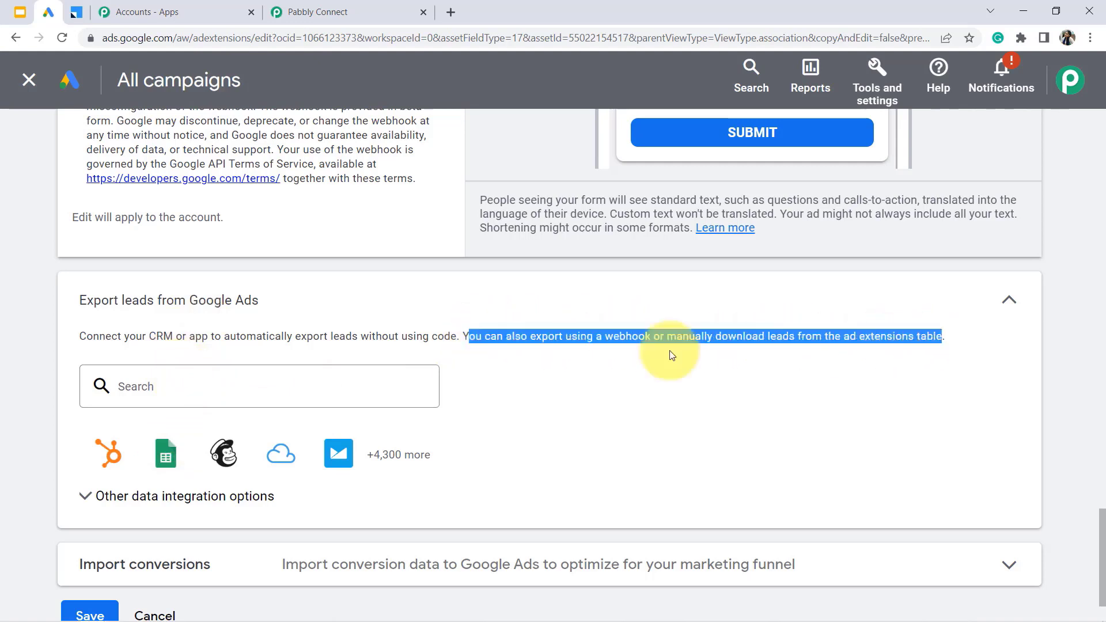
click(518, 354)
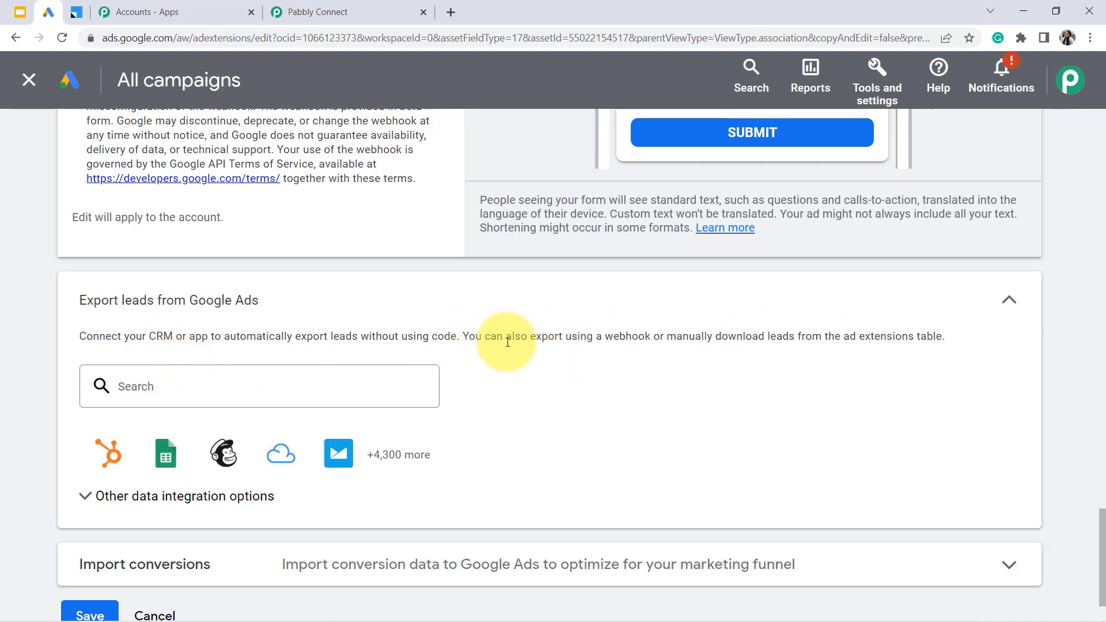
drag(627, 343, 646, 336)
click(644, 340)
scroll(644, 340, down, 1)
click(349, 10)
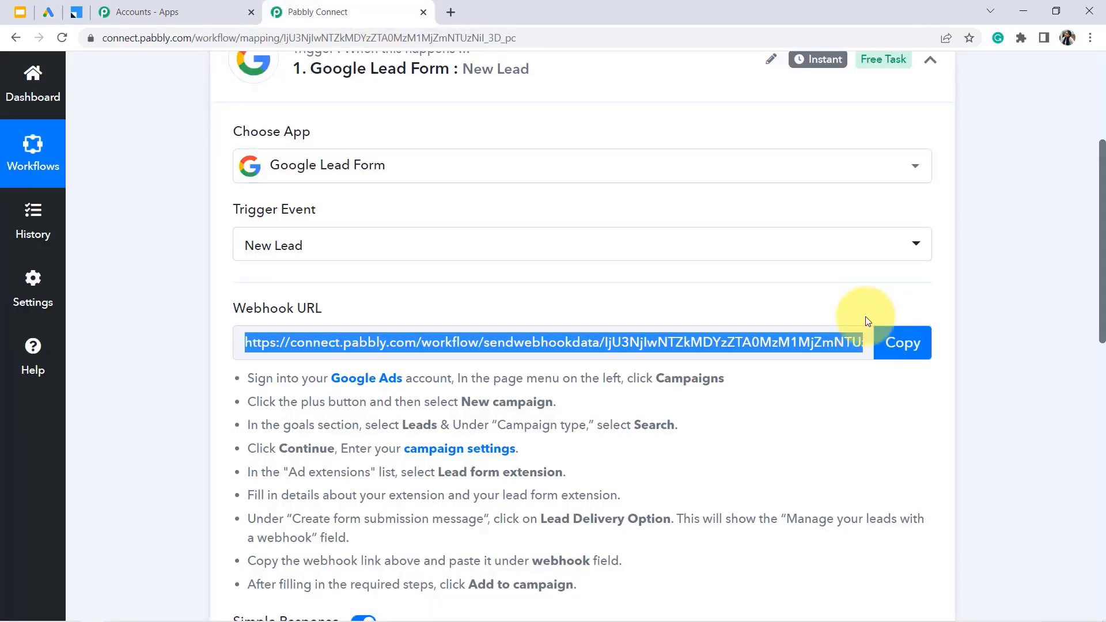
click(894, 342)
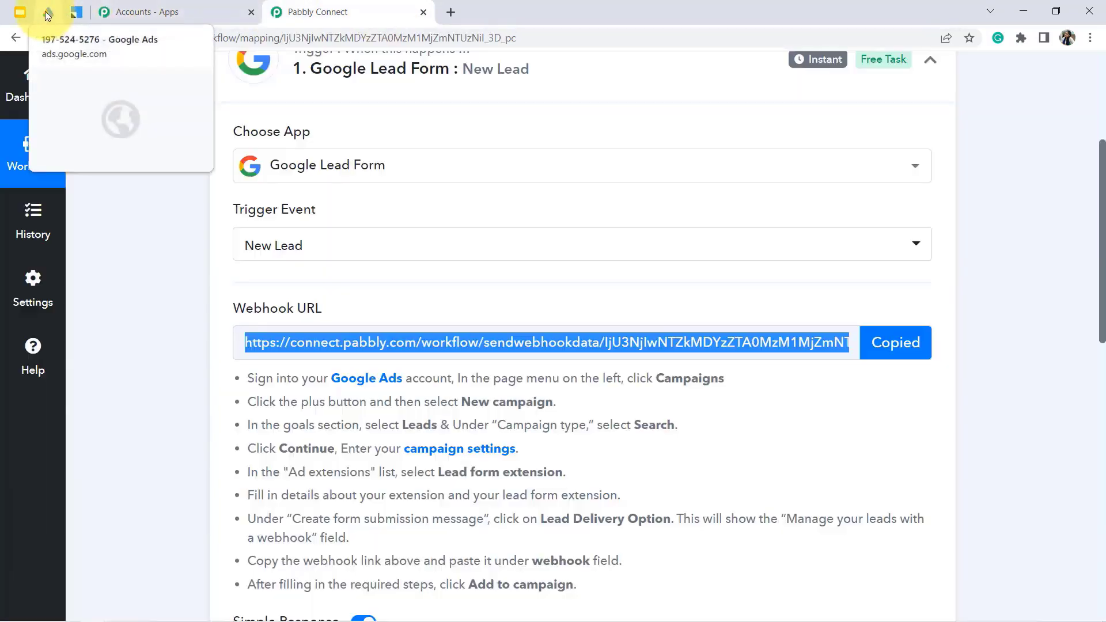
click(48, 14)
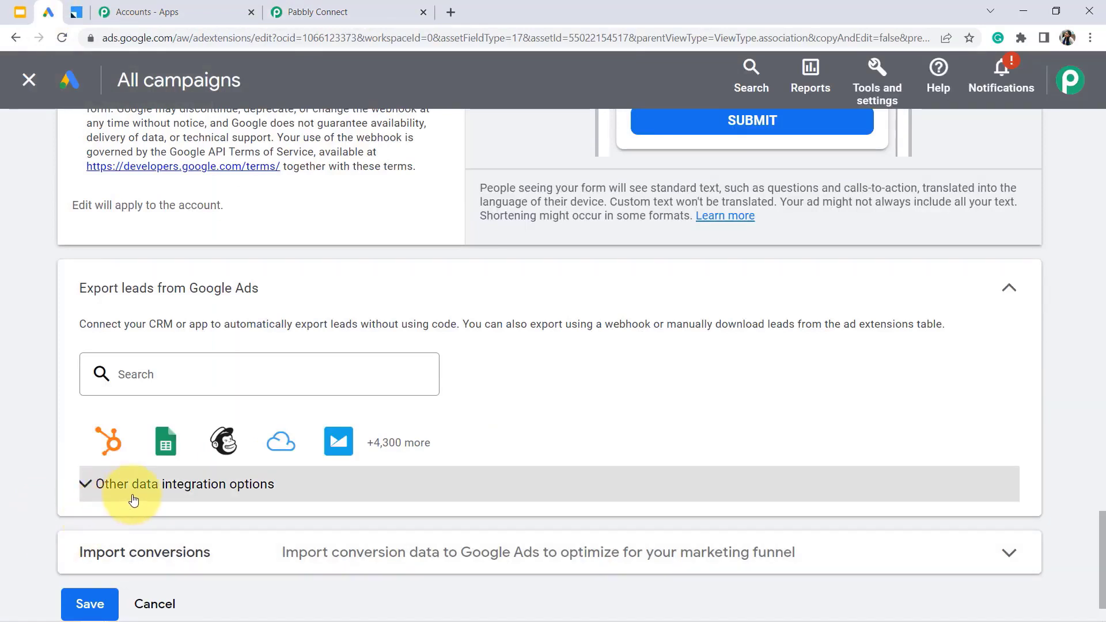
Under Other data integration options, paste the webhook URL and enter a 4-character key
click(181, 496)
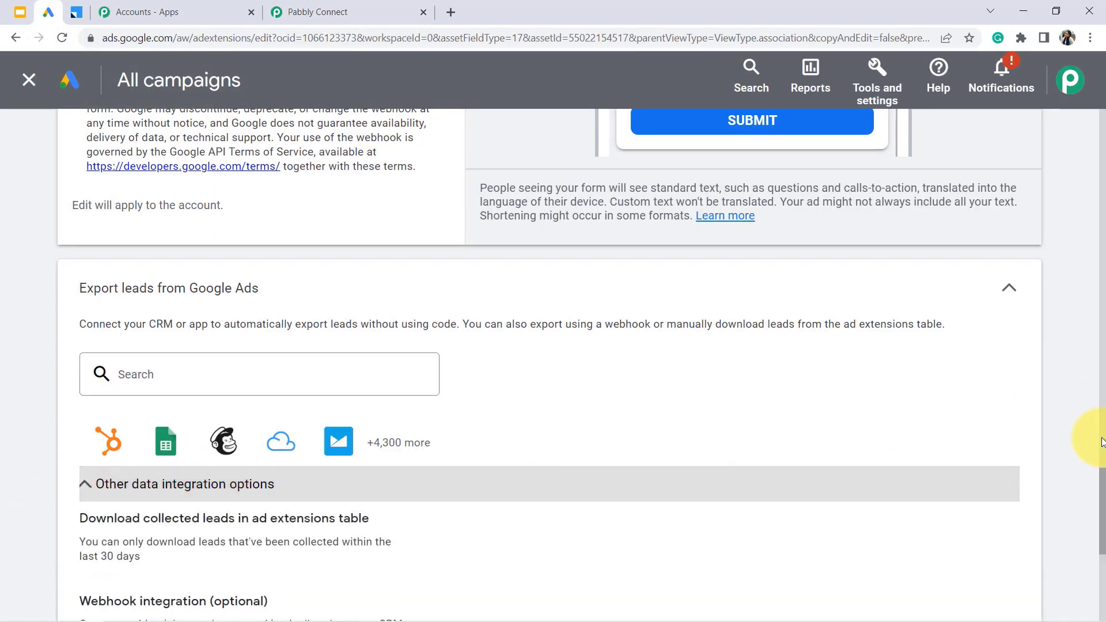
scroll(1101, 477, down, 5)
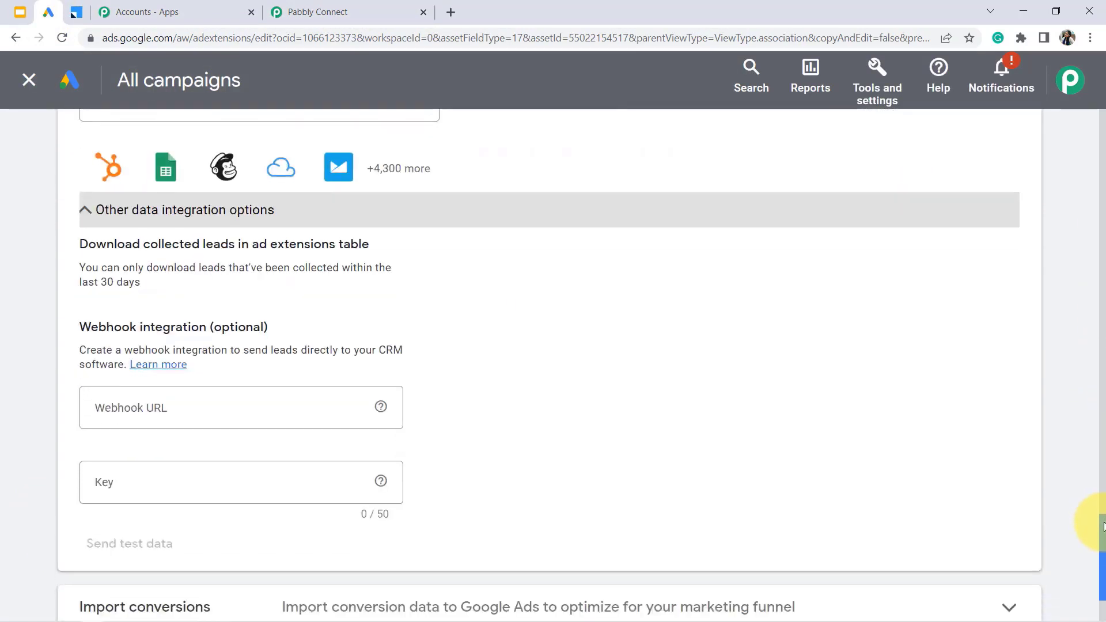
click(122, 411)
key(ctrl+v)
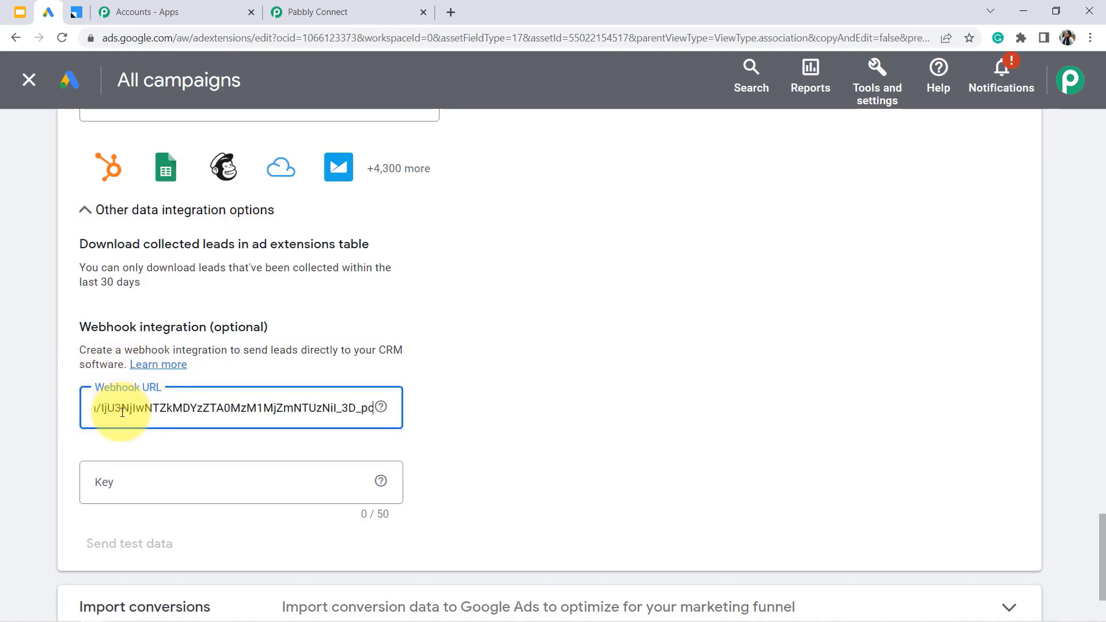
click(353, 496)
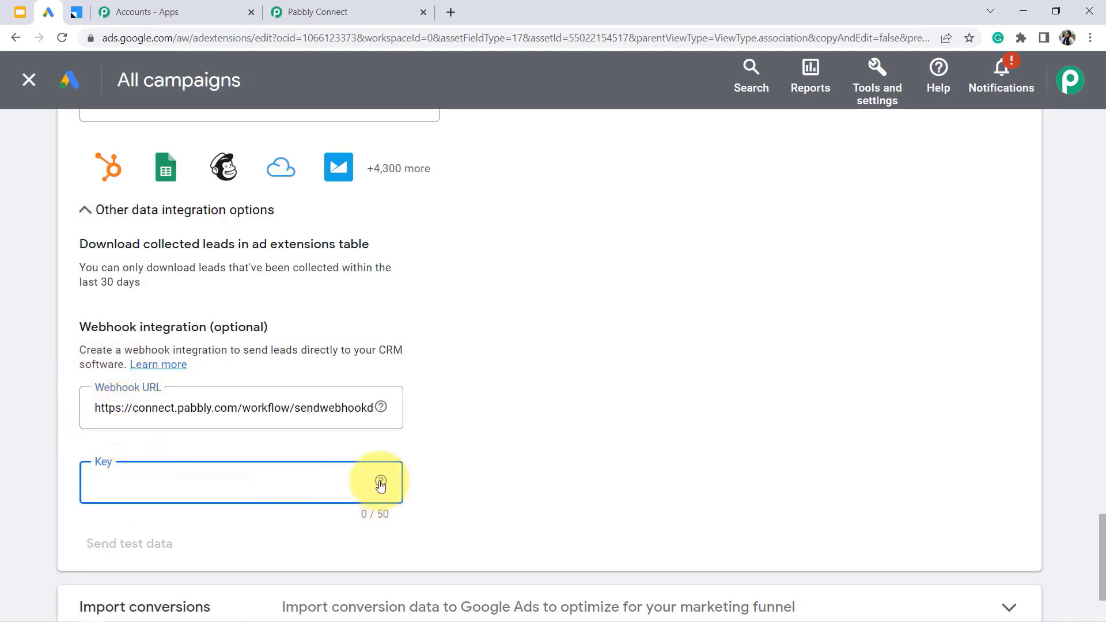
mouse_move(381, 485)
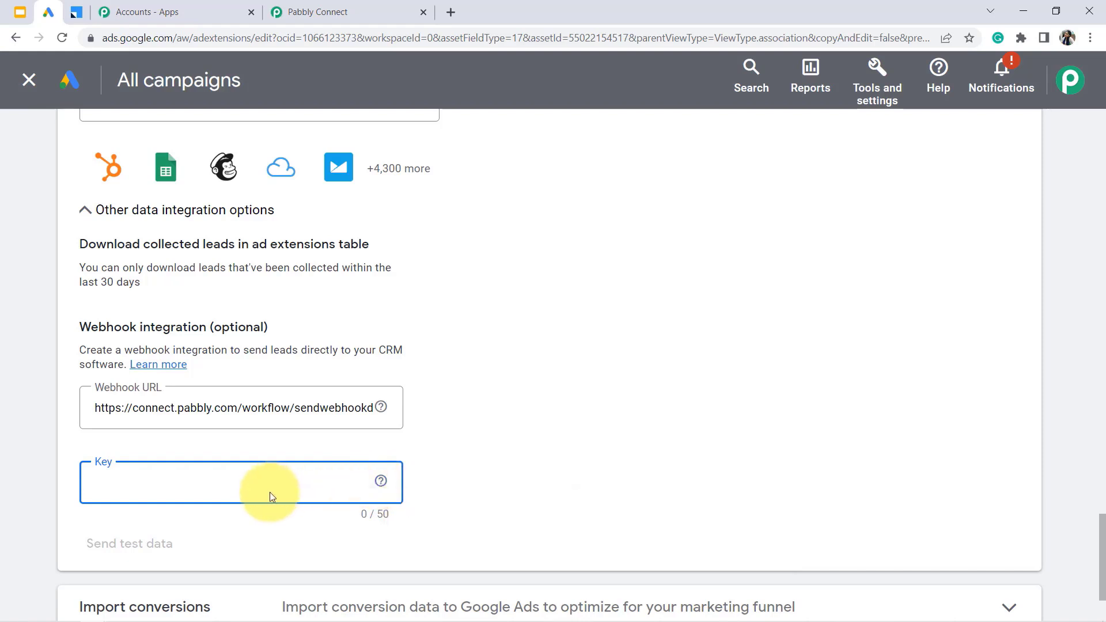
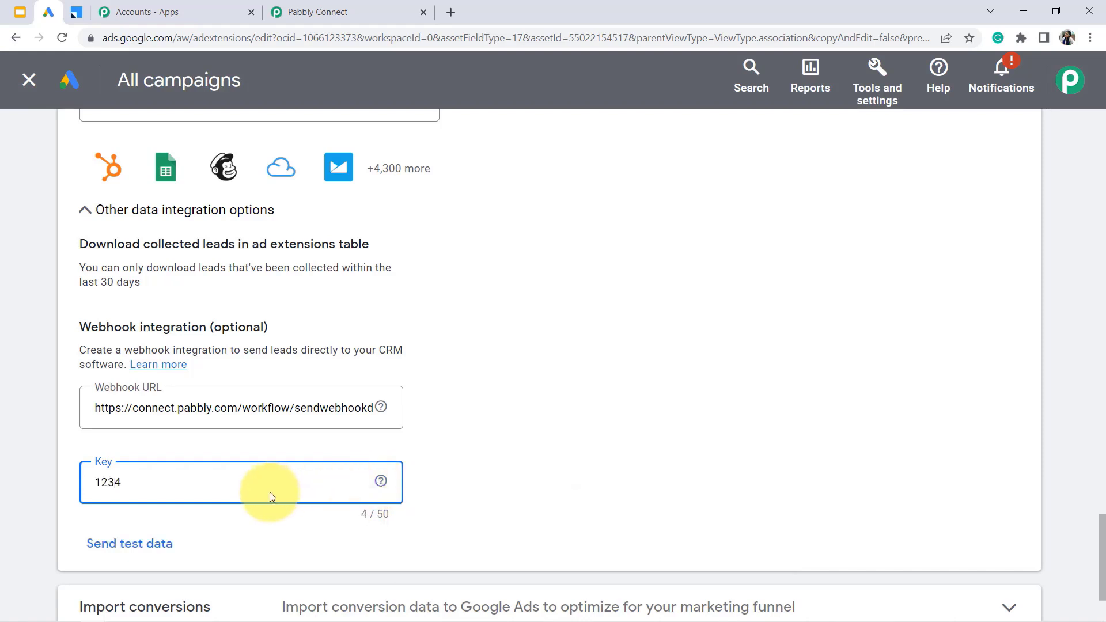
scroll(950, 441, down, 1)
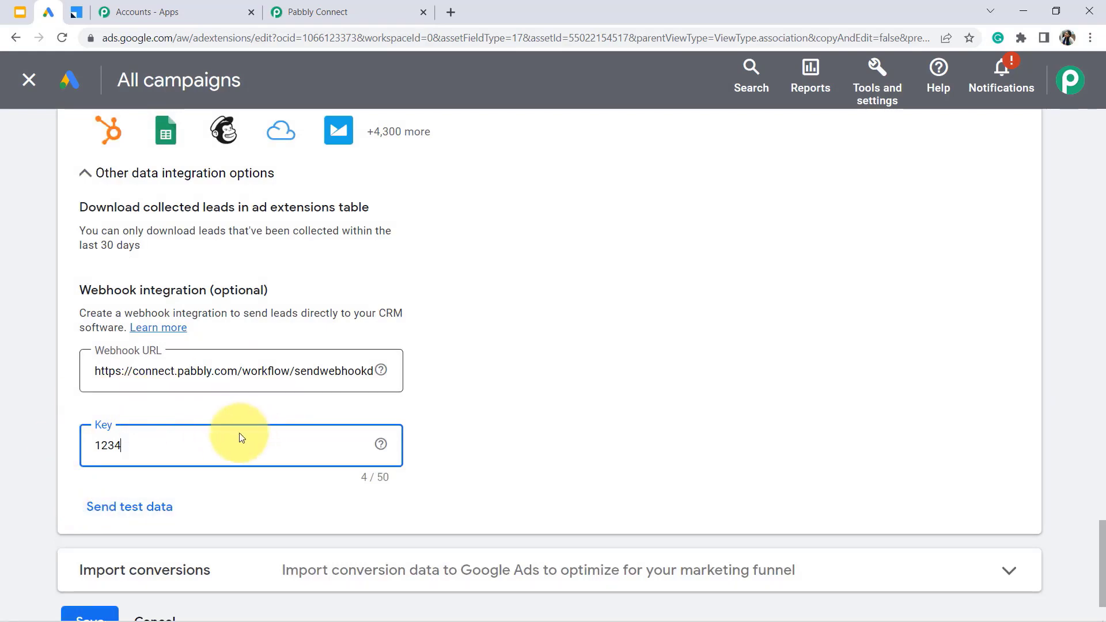
click(320, 7)
drag(1103, 274, 1079, 375)
drag(396, 373, 909, 375)
click(636, 397)
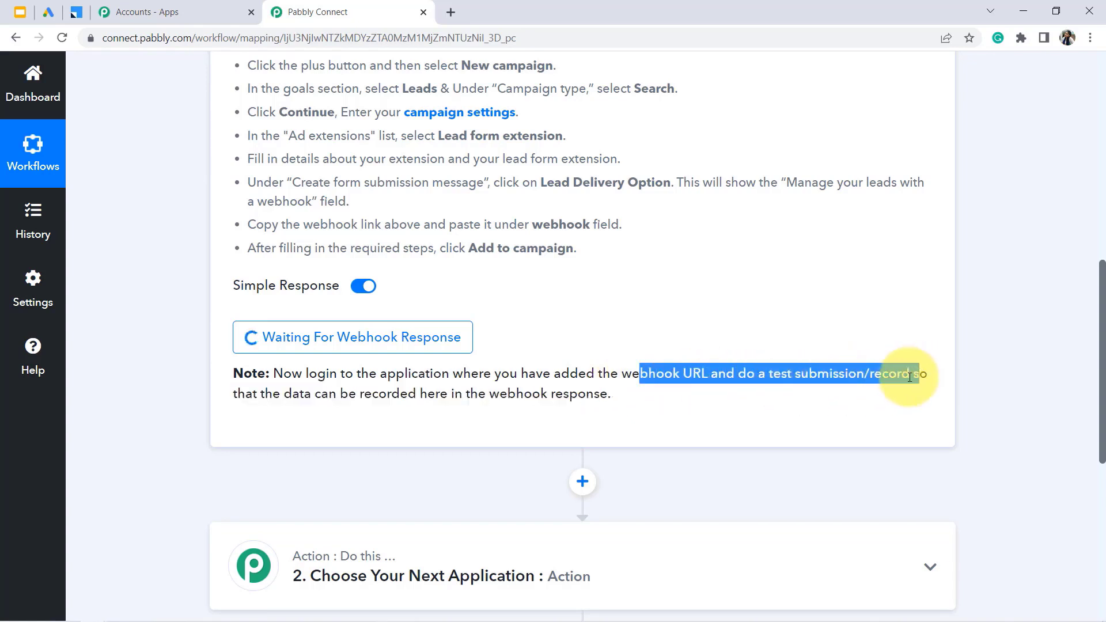
drag(766, 376, 902, 374)
drag(1102, 353, 1101, 203)
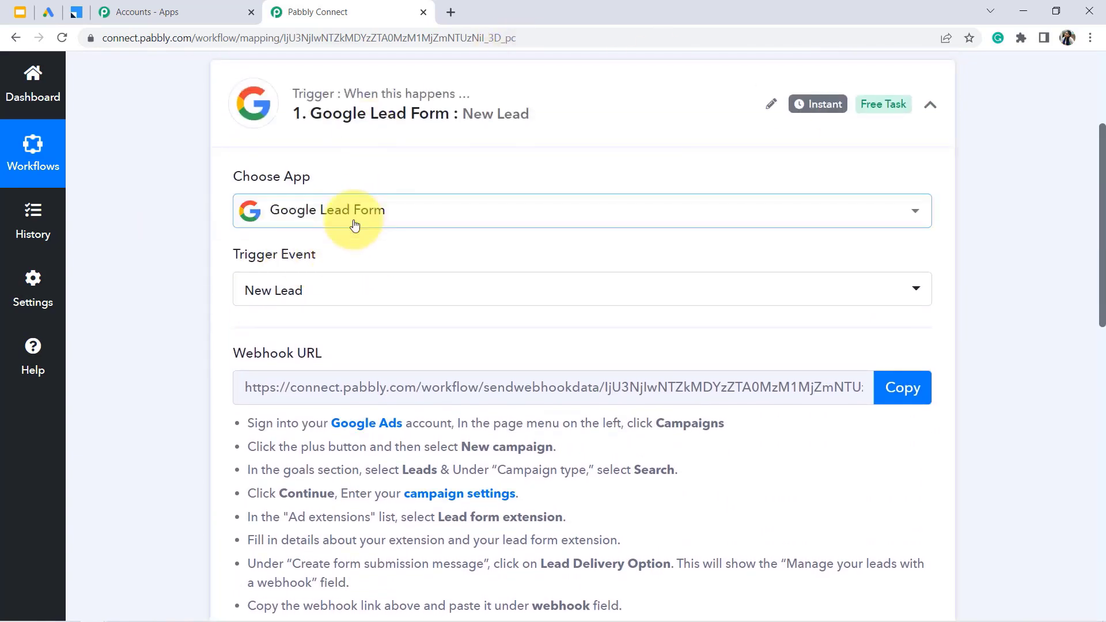
click(49, 14)
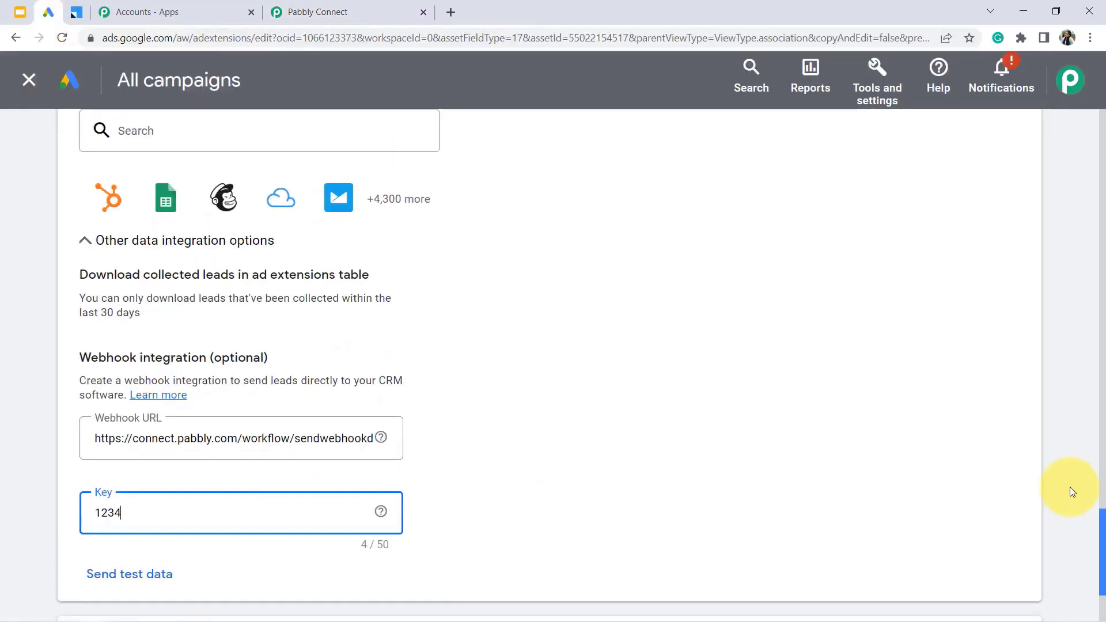
drag(1101, 524, 1097, 70)
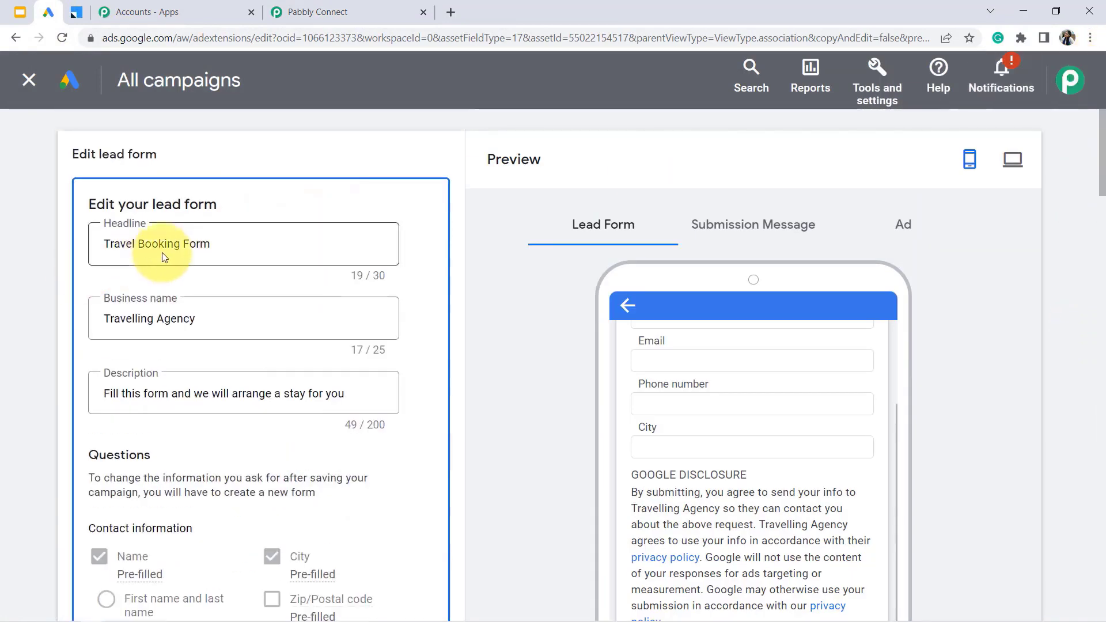
drag(114, 247, 163, 252)
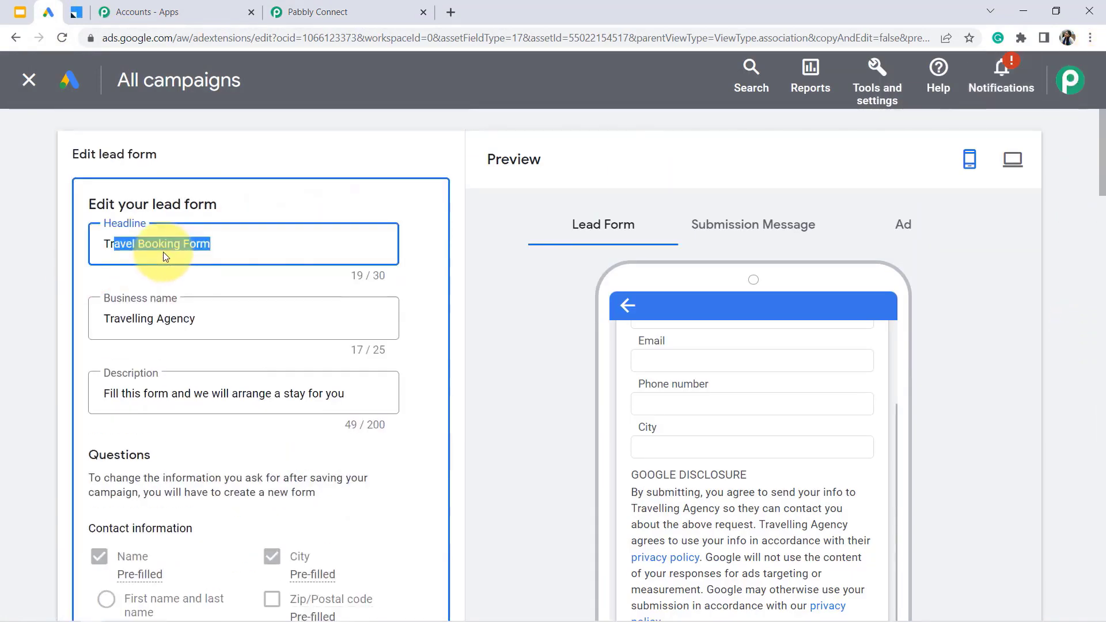
click(160, 245)
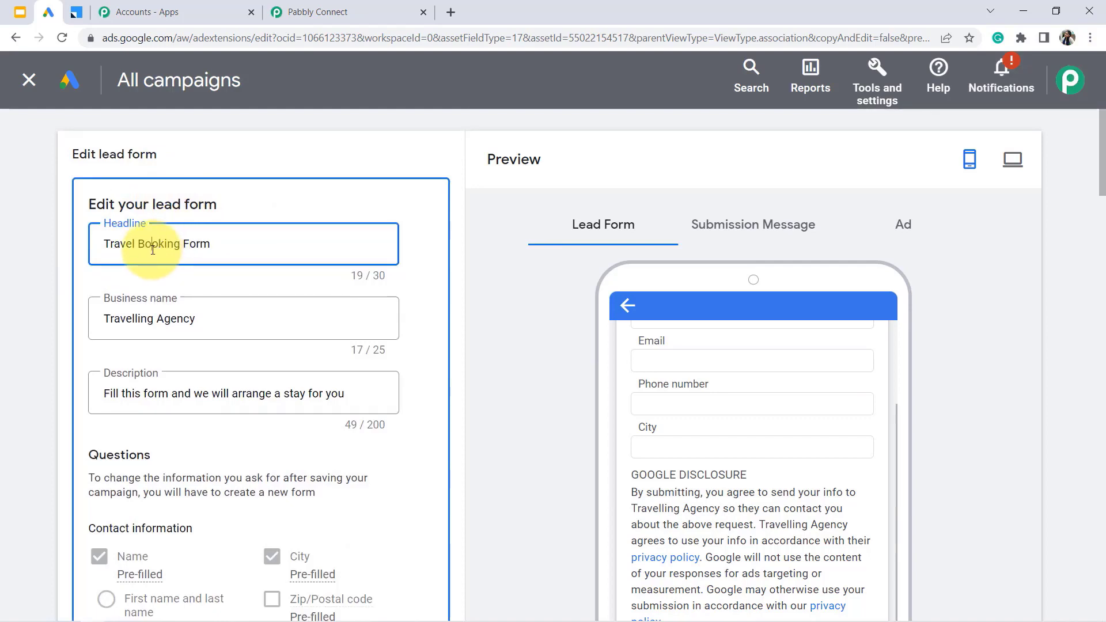
triple_click(152, 249)
drag(1100, 175, 1101, 616)
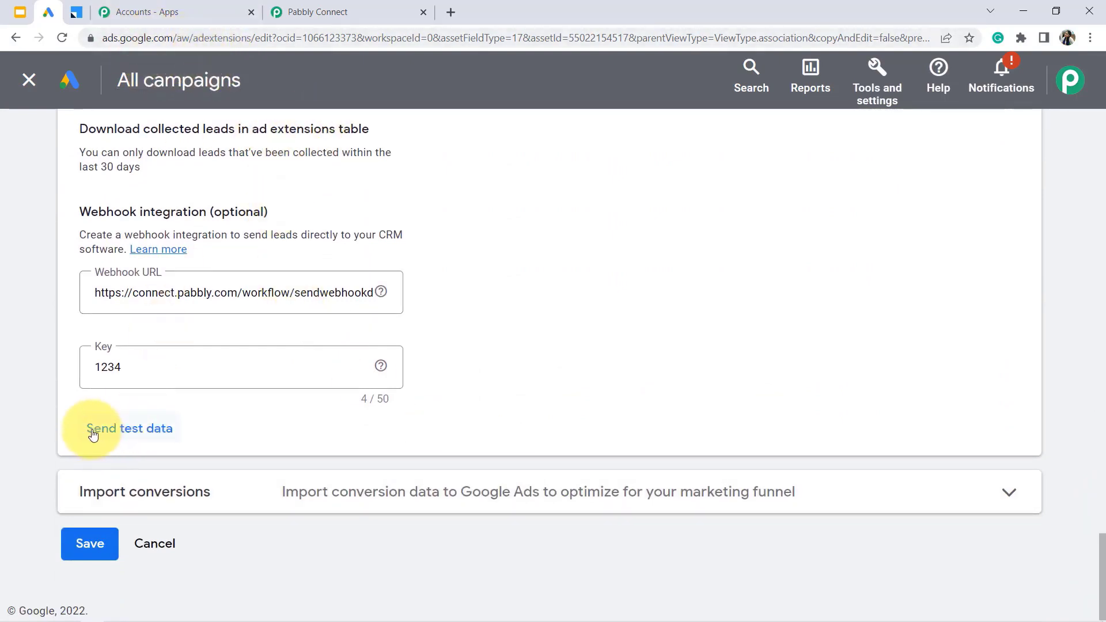
Send test lead data to the webhook, confirm 'Test data sent.', and return to Pabbly Connect
click(136, 437)
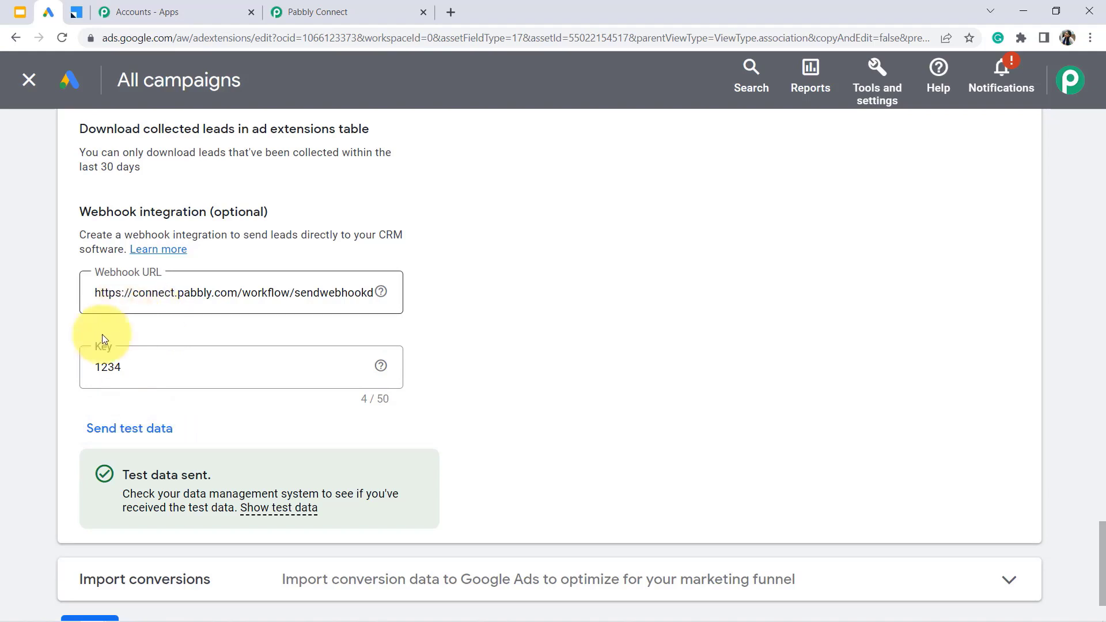
drag(139, 495, 225, 509)
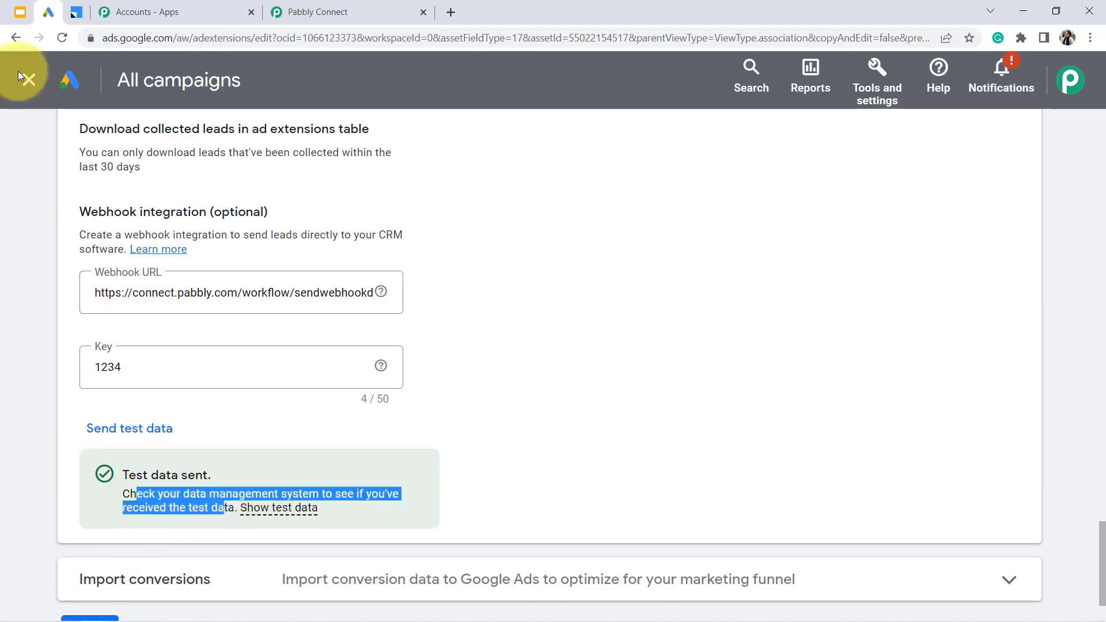
click(349, 7)
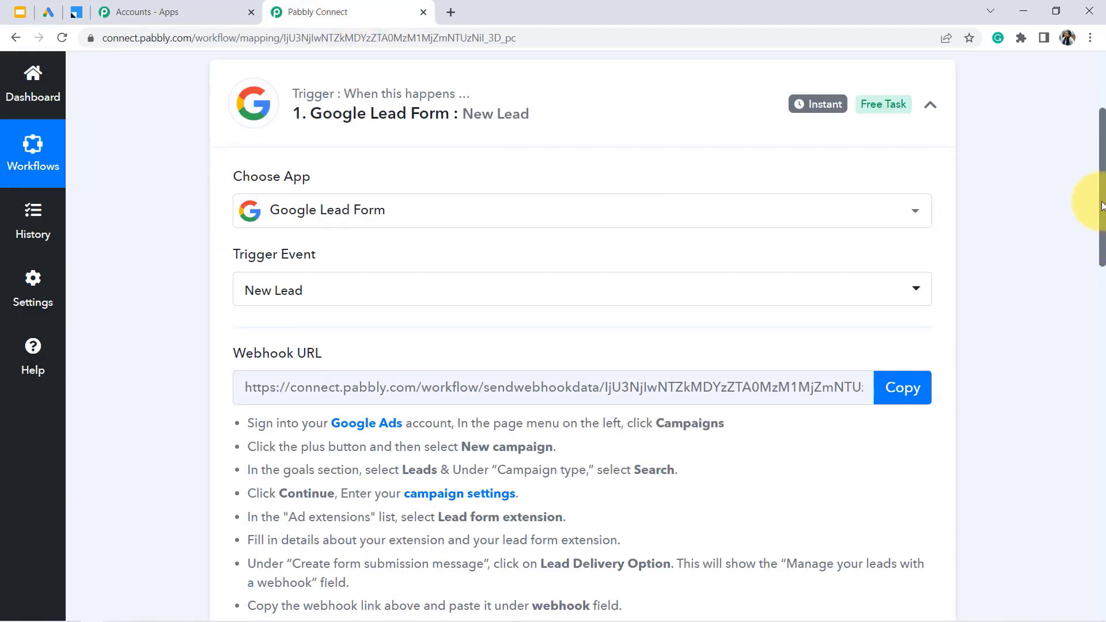
Review the received test lead's city, email and phone against the Google Ads form fields
drag(1102, 207, 1103, 360)
mouse_move(279, 225)
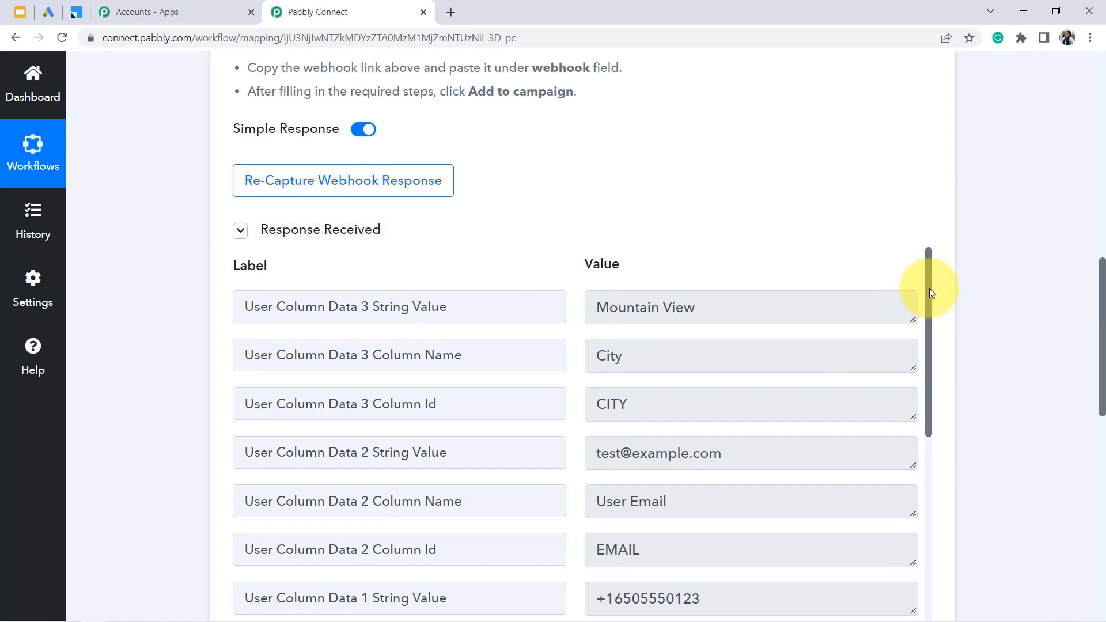
mouse_move(928, 288)
mouse_down()
mouse_move(937, 334)
mouse_move(936, 294)
mouse_up()
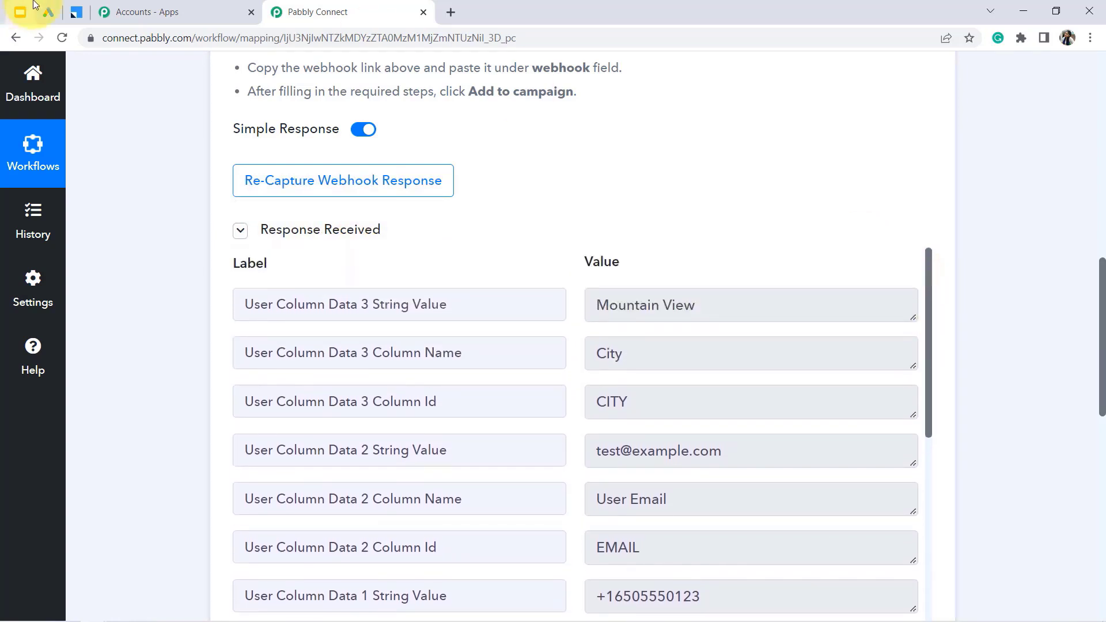
click(49, 12)
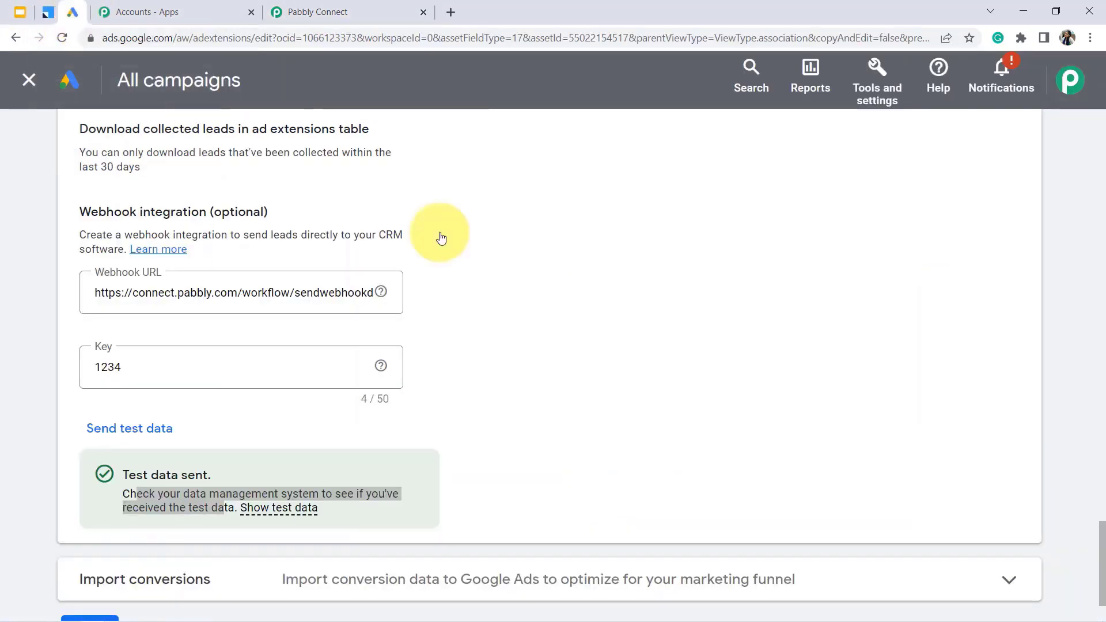
drag(1100, 522, 1099, 395)
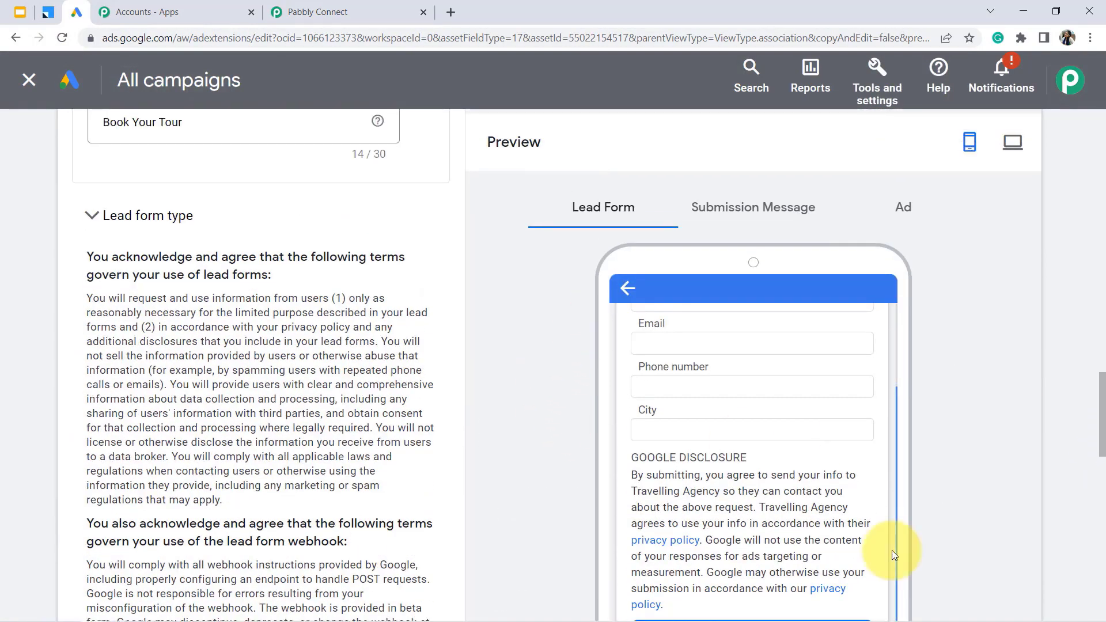
scroll(892, 551, up, 3)
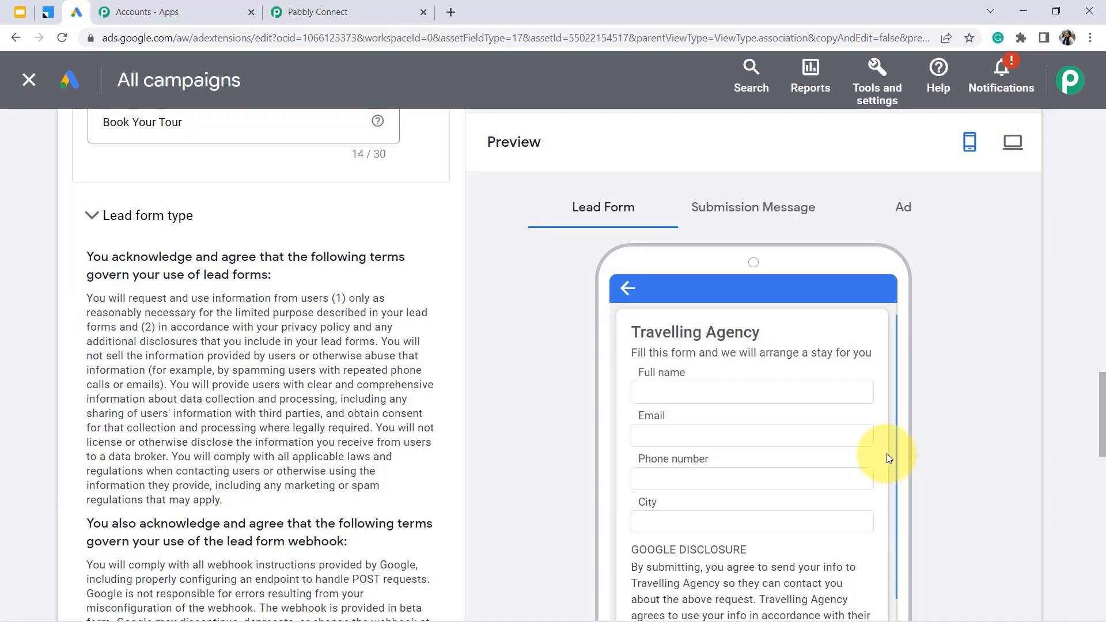
drag(886, 453, 884, 512)
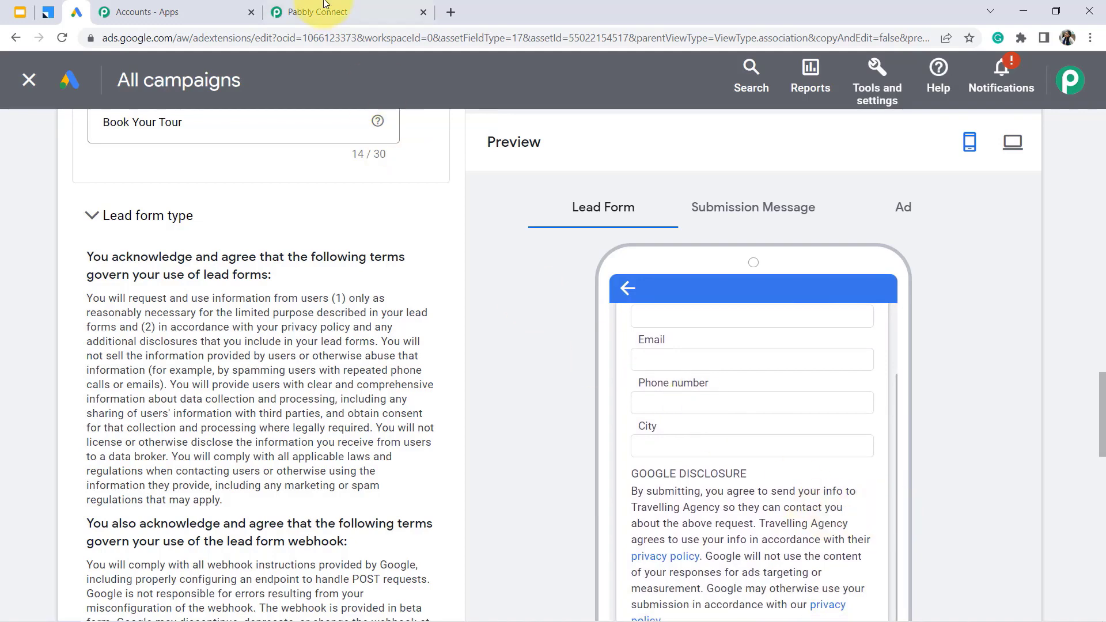
click(325, 7)
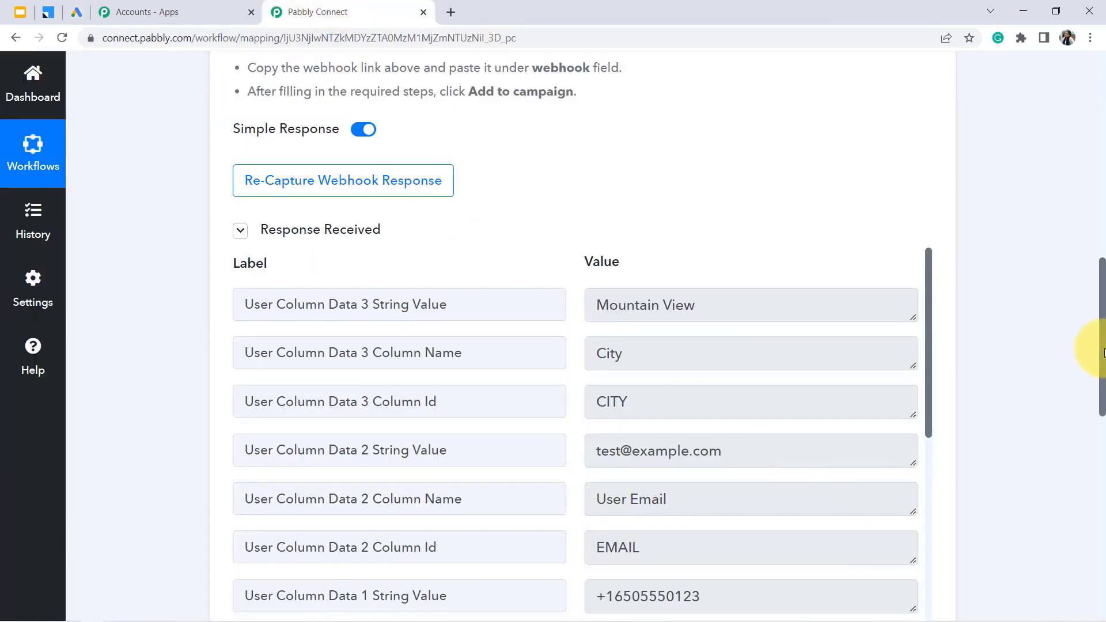
scroll(1104, 351, down, 2)
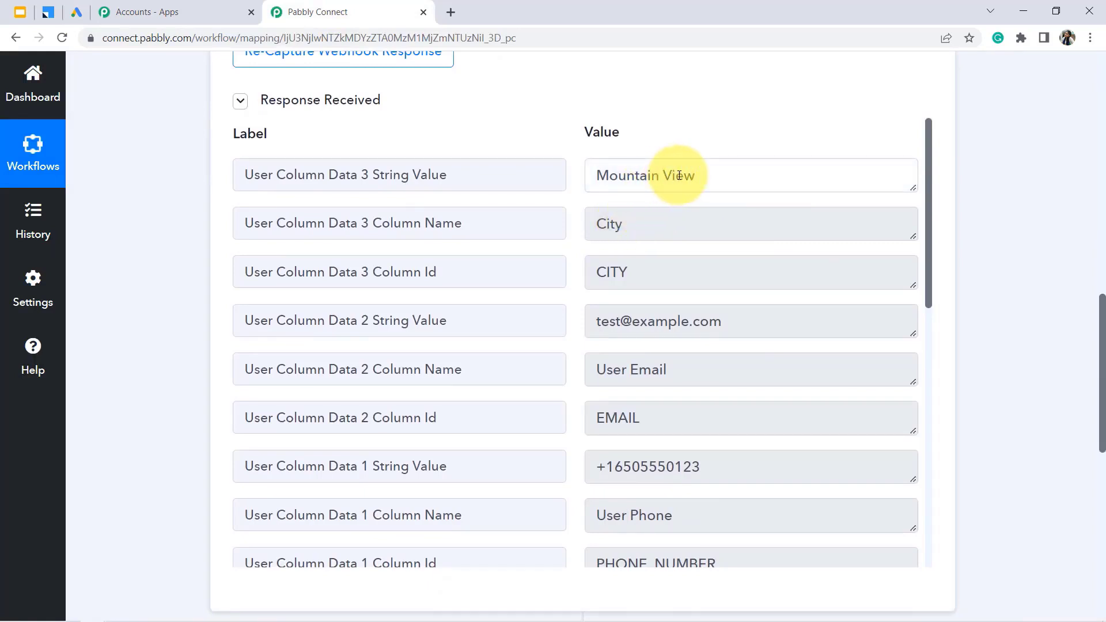
drag(676, 176, 593, 183)
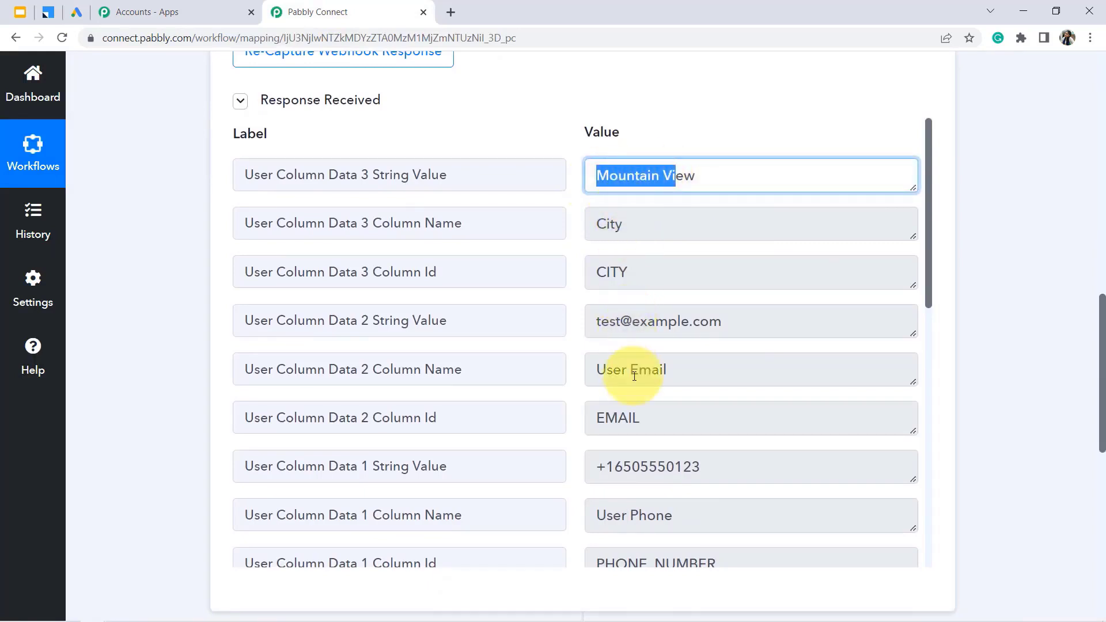
click(661, 365)
drag(638, 368, 659, 368)
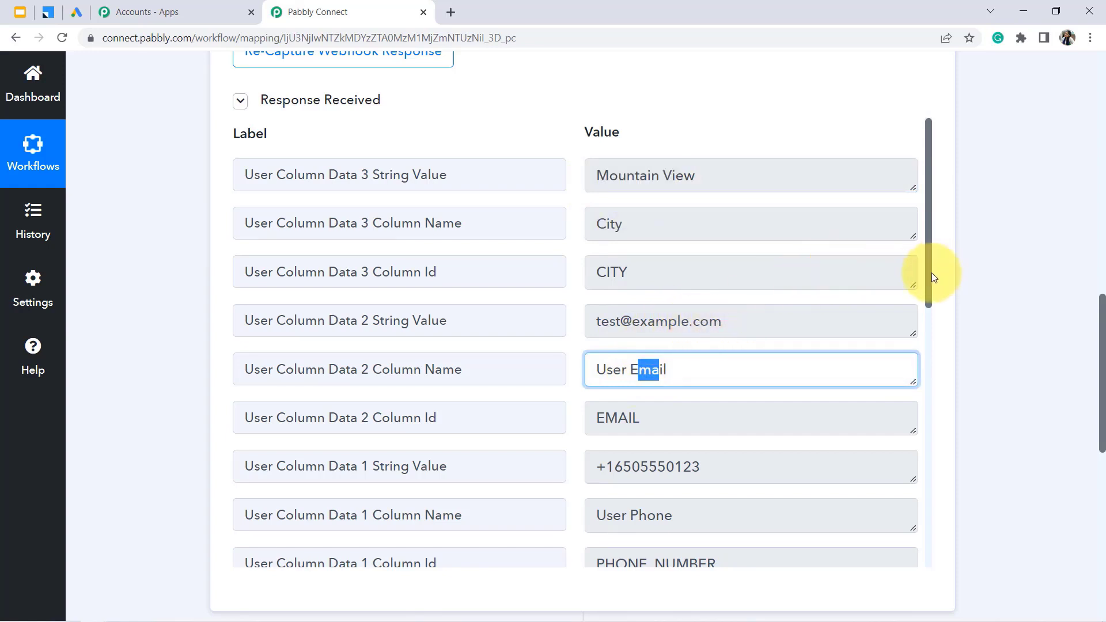
drag(931, 279, 938, 346)
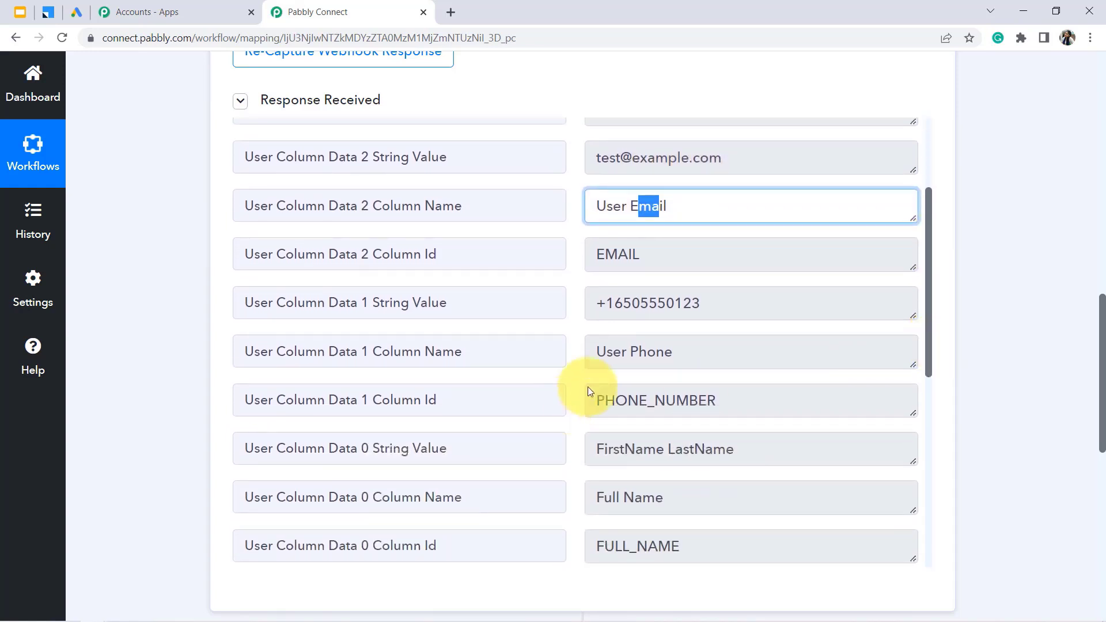
drag(656, 351, 597, 352)
drag(702, 303, 605, 303)
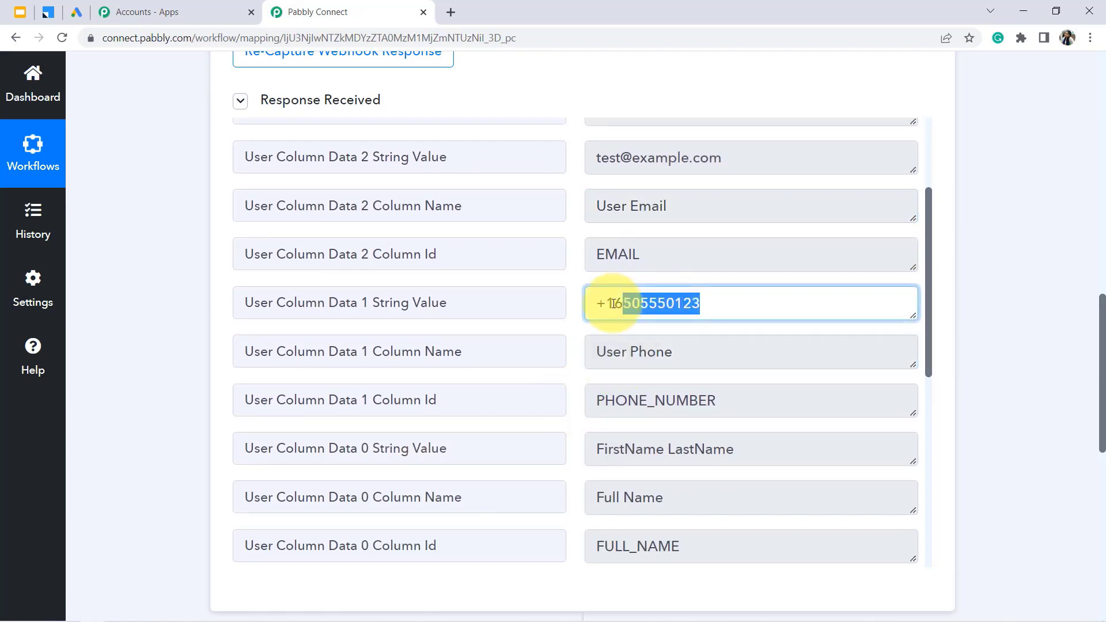
drag(932, 306, 928, 358)
click(627, 371)
drag(626, 371, 593, 371)
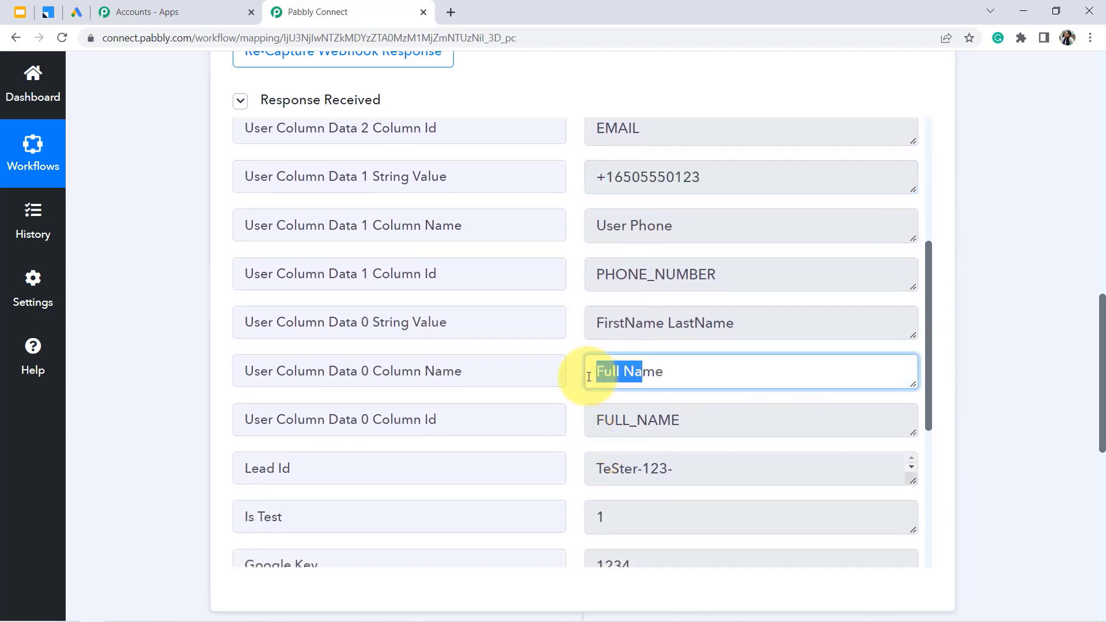
drag(642, 322, 607, 323)
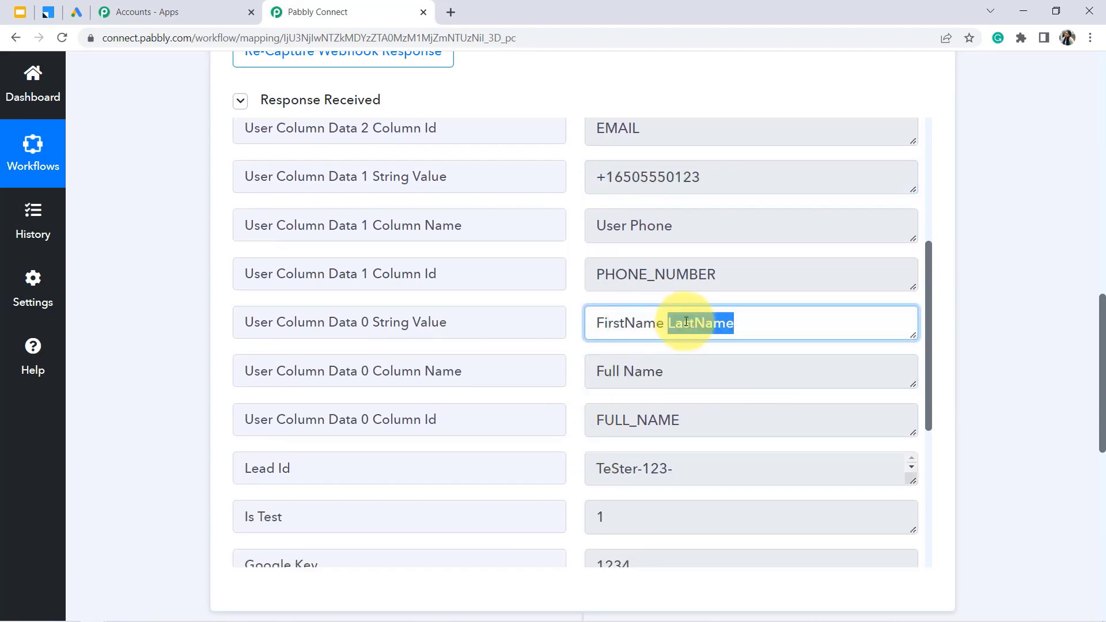
click(589, 333)
drag(595, 323, 659, 323)
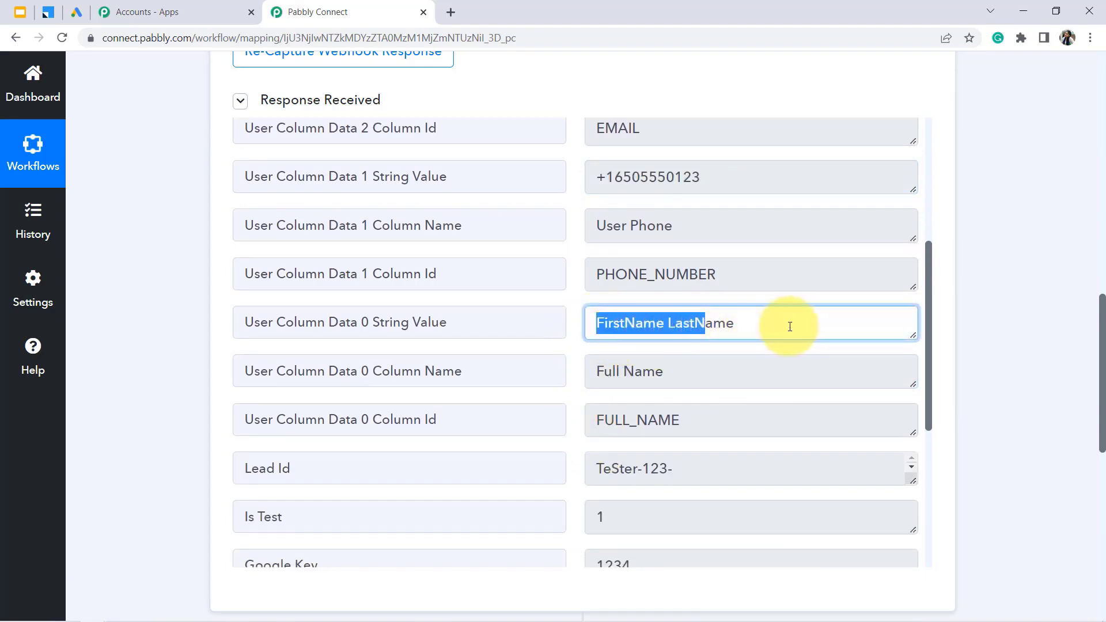
drag(926, 344, 943, 455)
scroll(945, 462, down, 1)
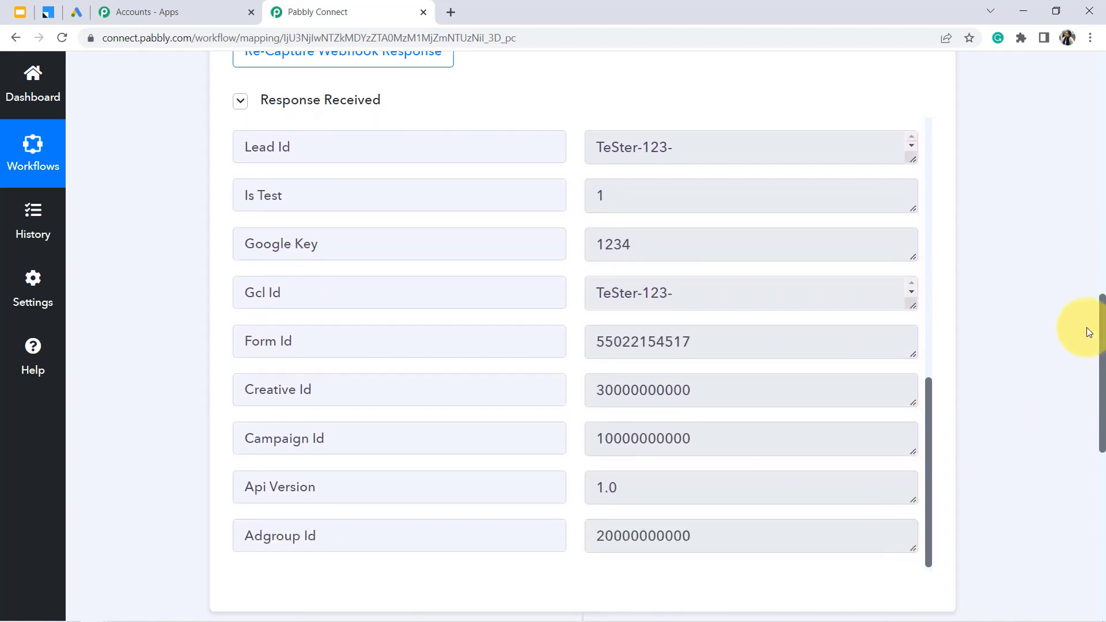
scroll(1103, 337, down, 1)
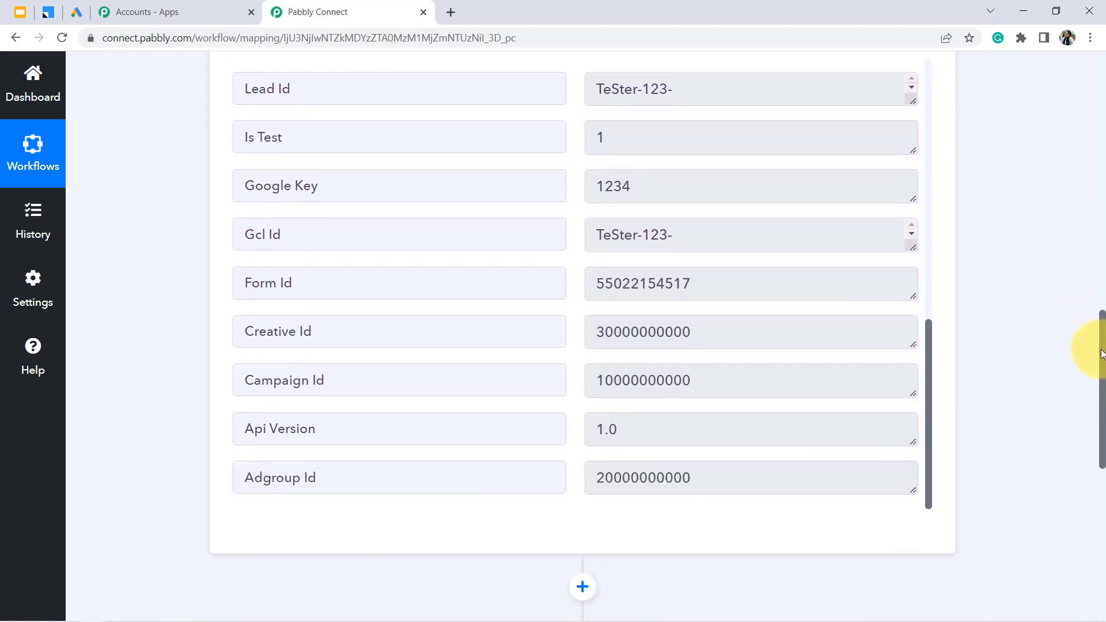
scroll(1090, 345, up, 1)
scroll(1097, 345, down, 1)
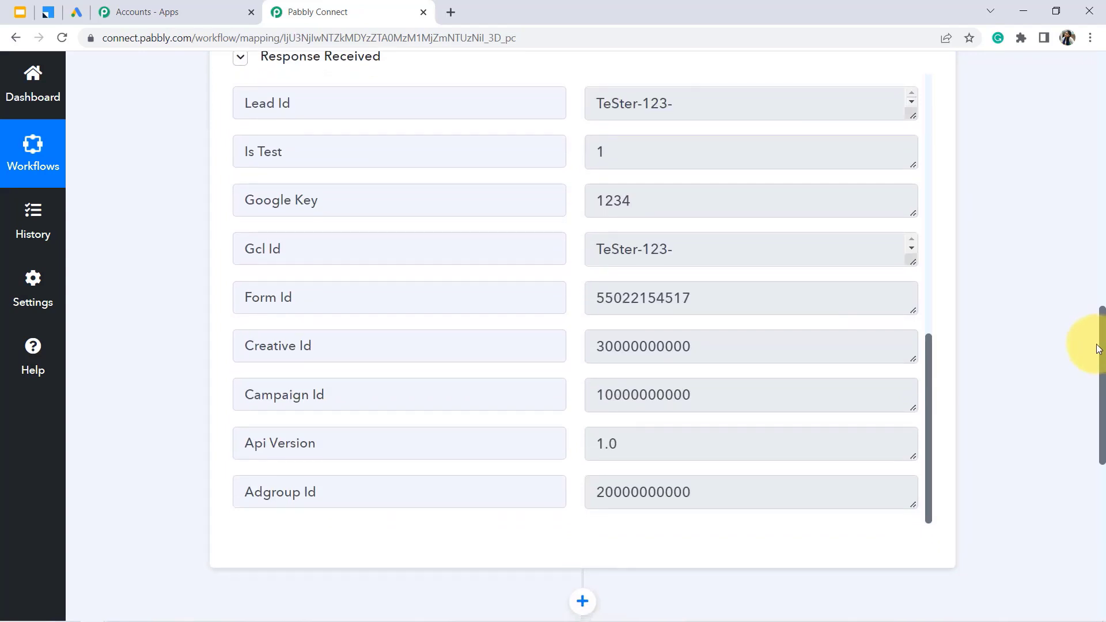
scroll(1098, 348, down, 2)
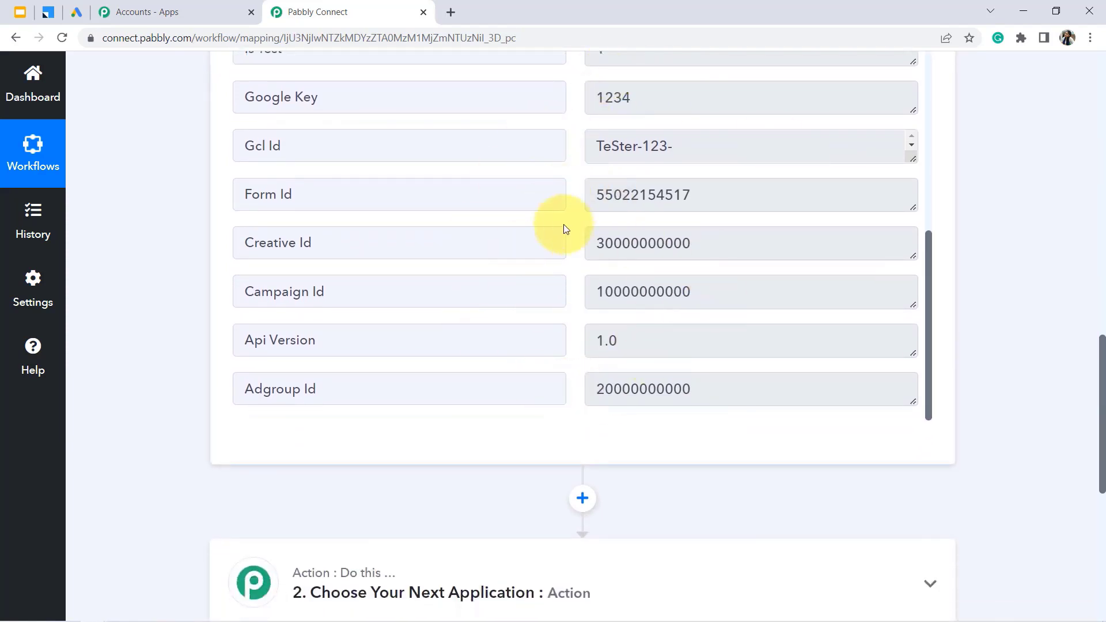
scroll(1086, 371, down, 6)
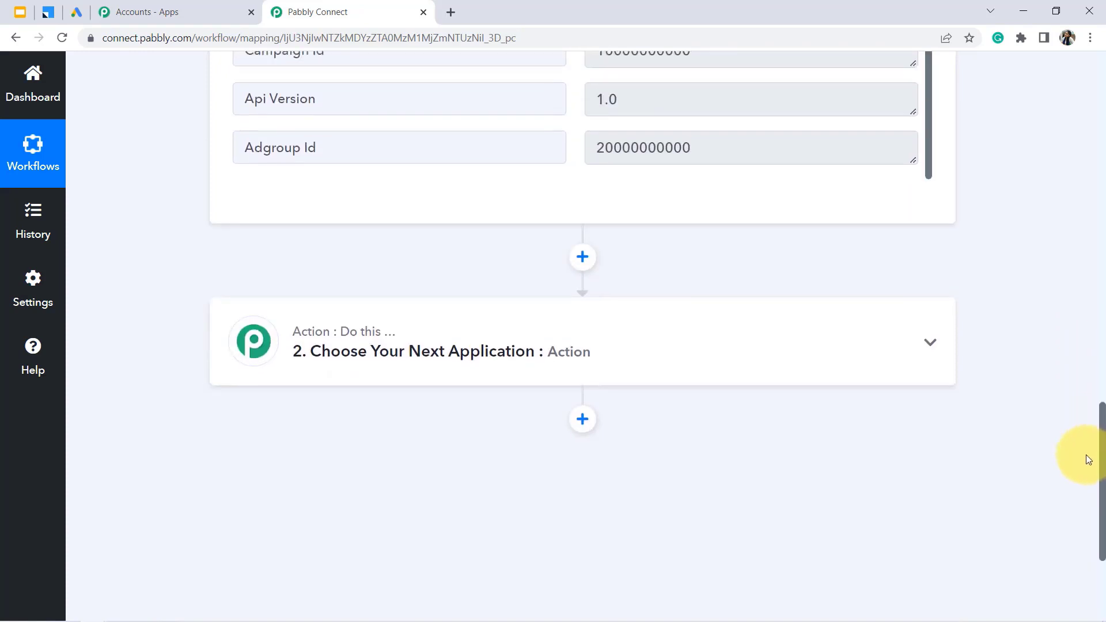
Set the action step to Leadsquared's Create or Update Lead and start connecting the account
click(365, 229)
click(299, 335)
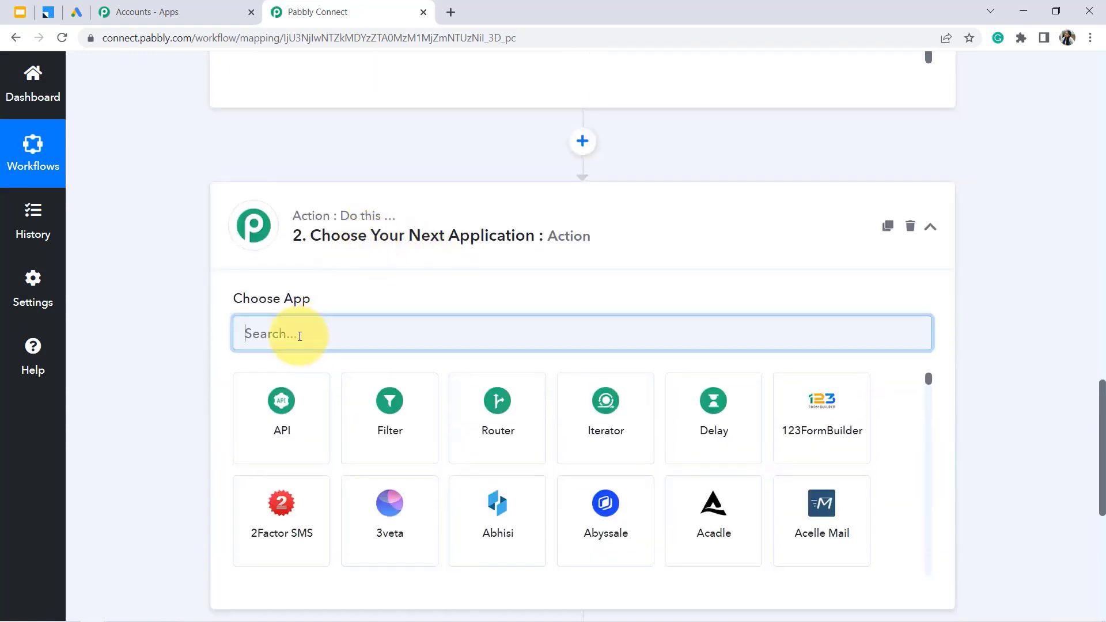
text(leads)
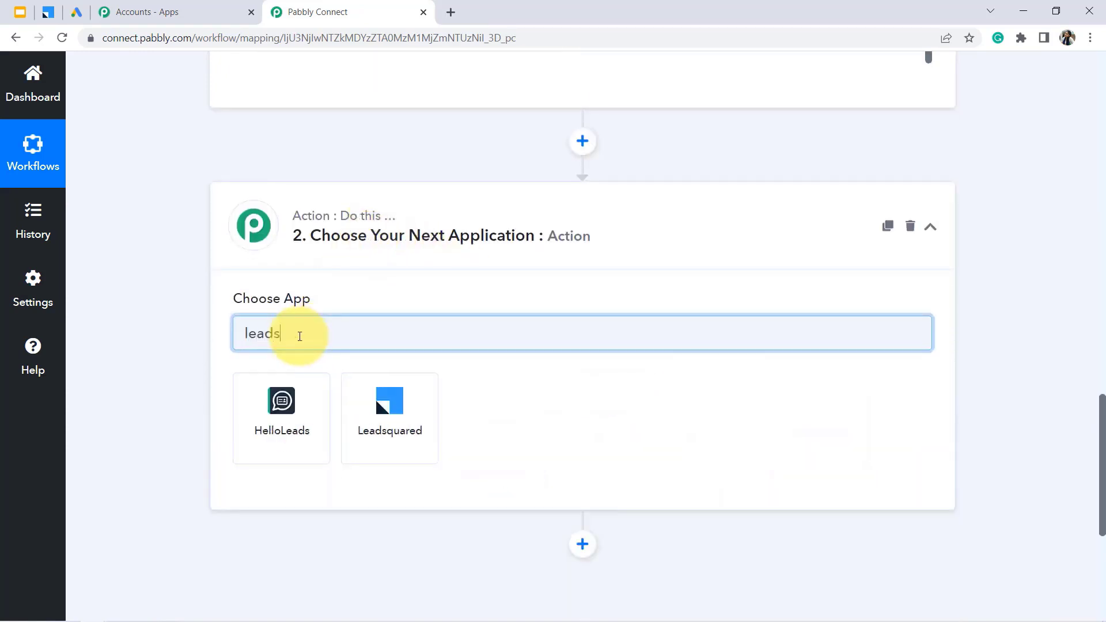
key(BackSpace)
text(s)
click(436, 400)
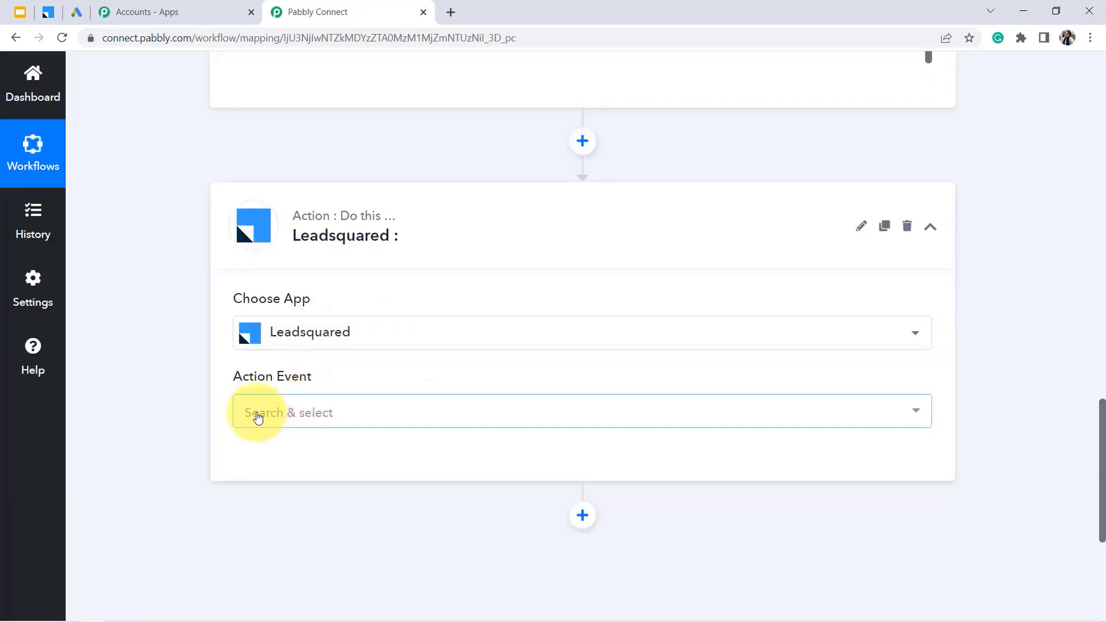
click(256, 414)
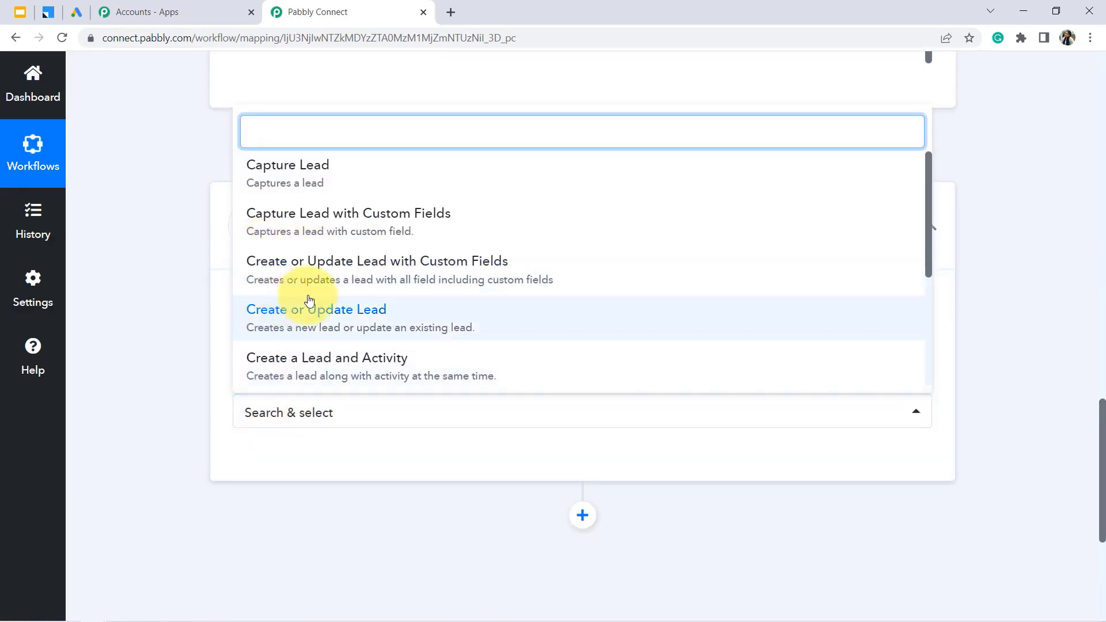
click(327, 315)
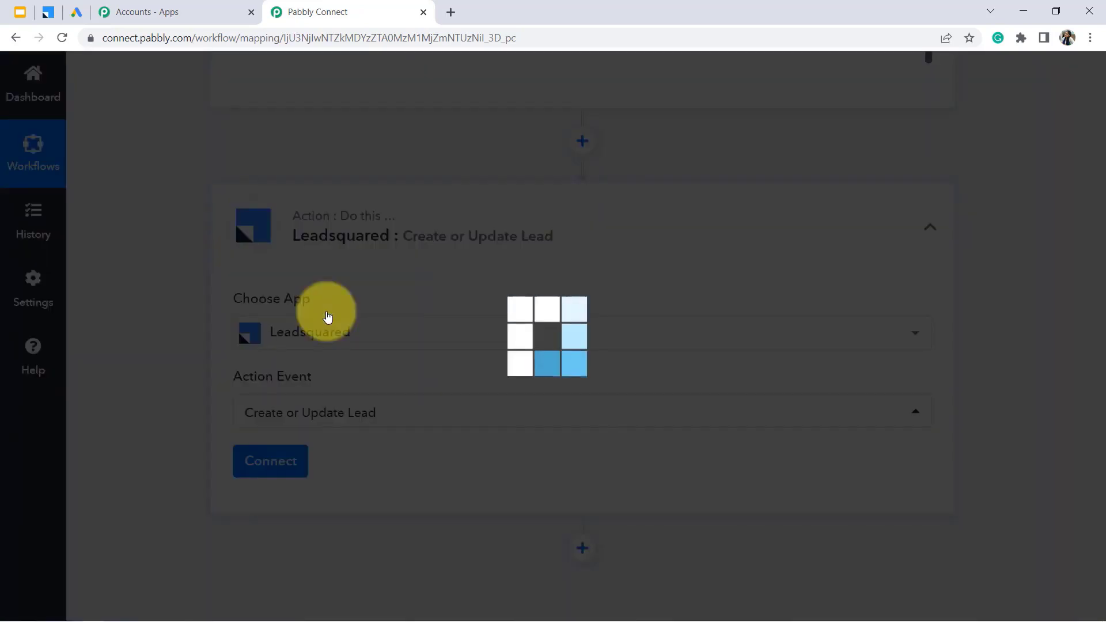
click(279, 411)
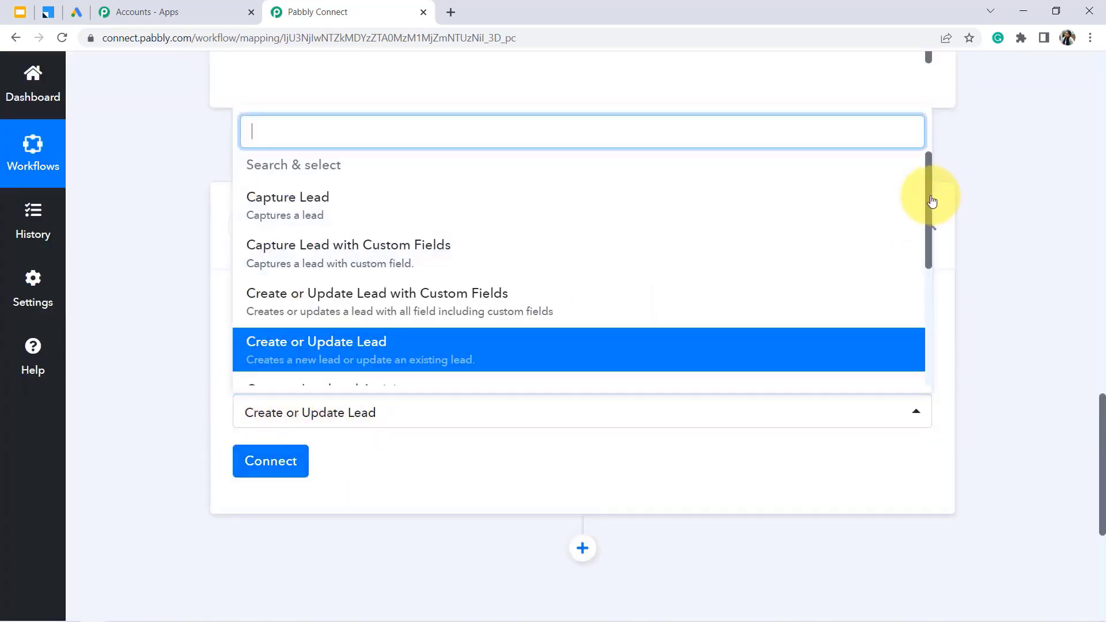
drag(931, 205, 889, 202)
click(272, 461)
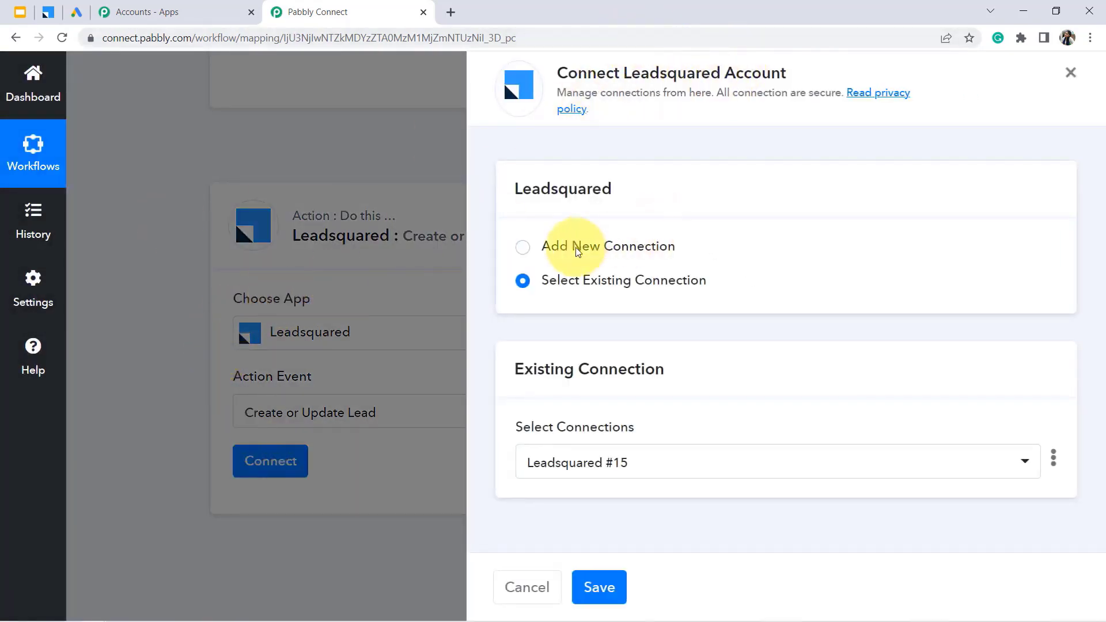
Choose Add New Connection (Leadsquared #16) and read the help on finding the access key
click(603, 254)
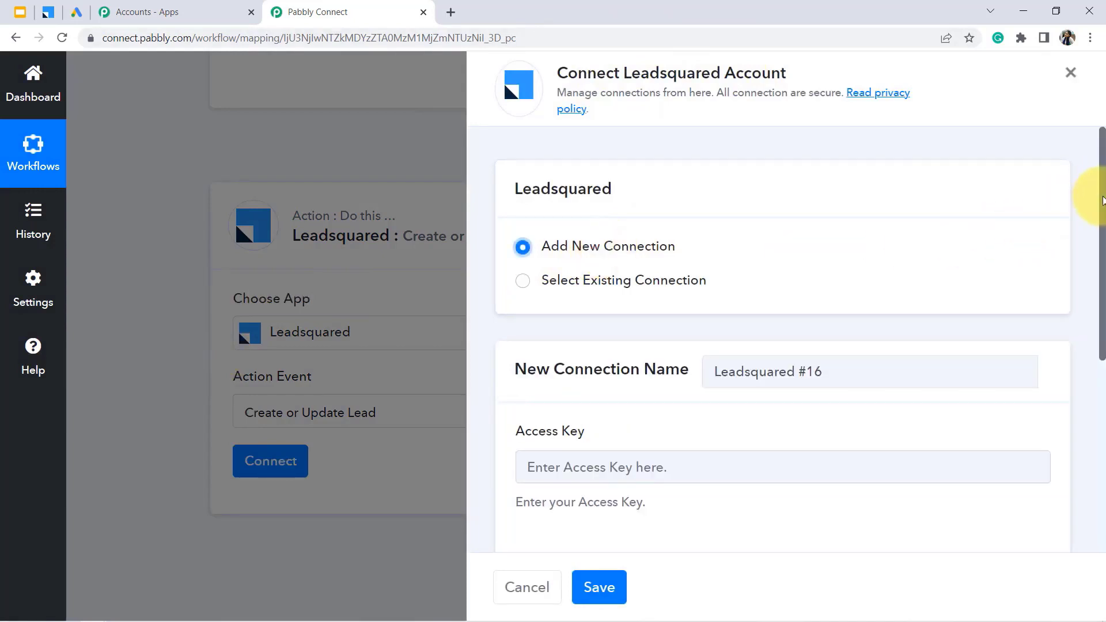
drag(1103, 201, 1102, 337)
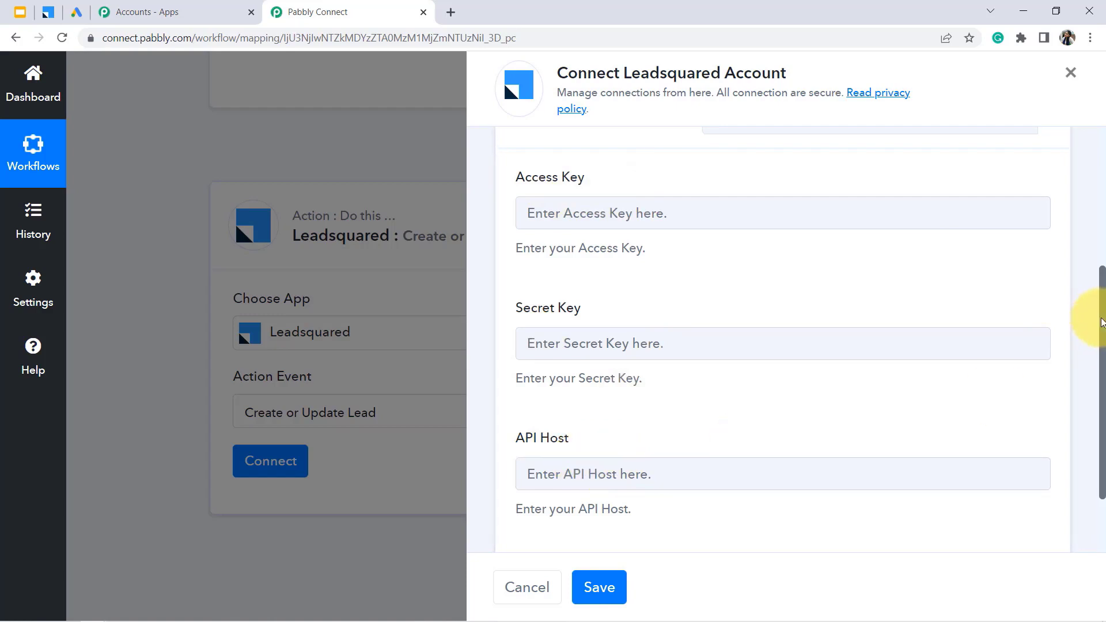
scroll(1102, 322, down, 2)
triple_click(585, 469)
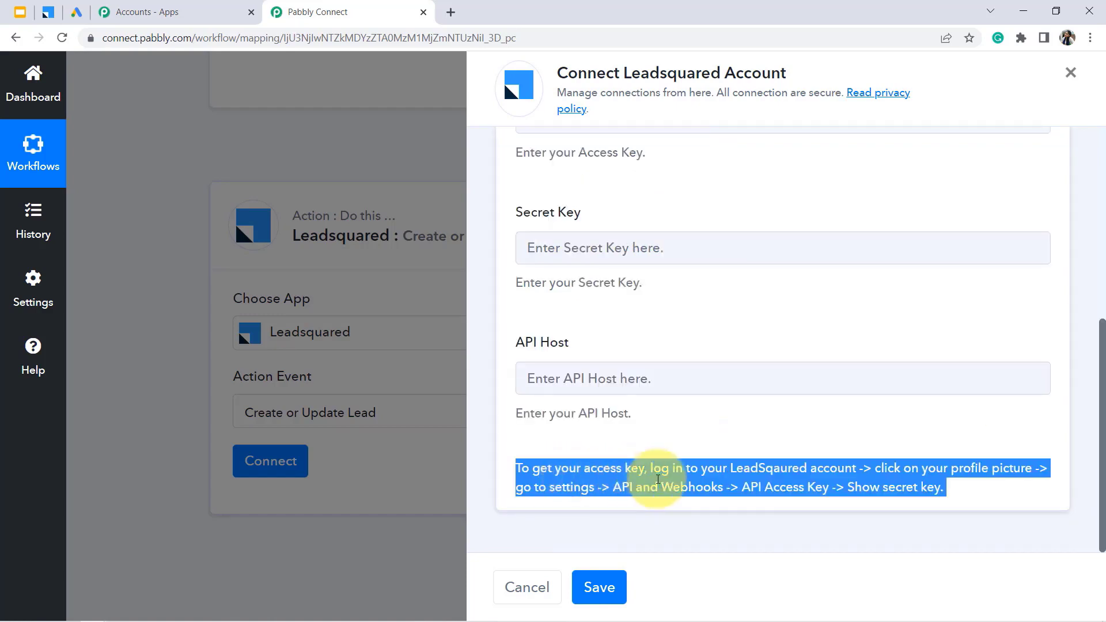
click(658, 479)
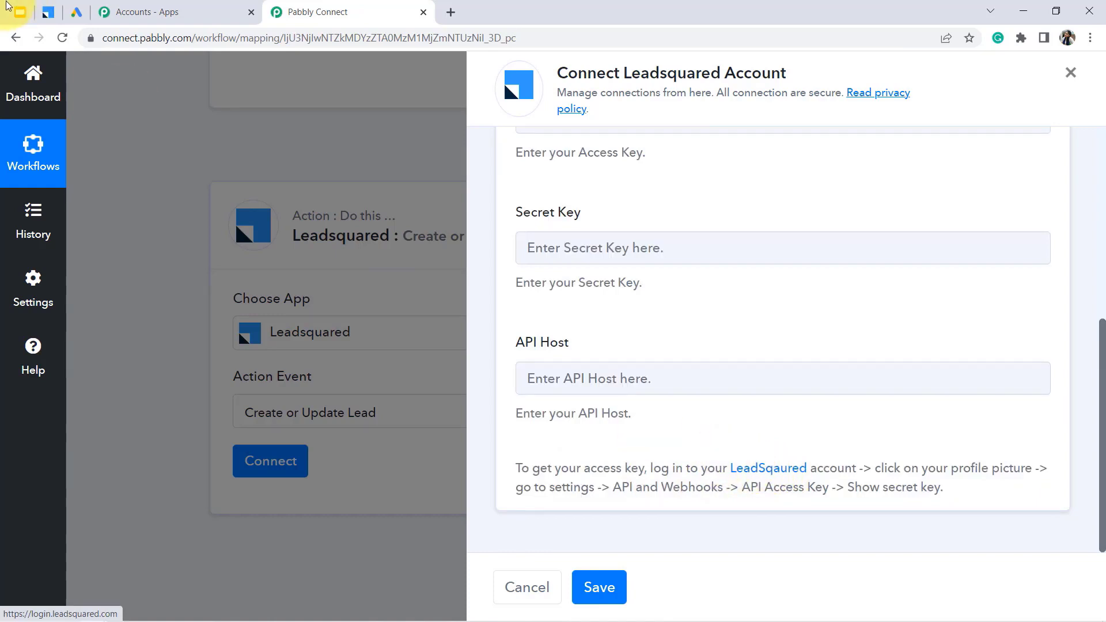
click(47, 16)
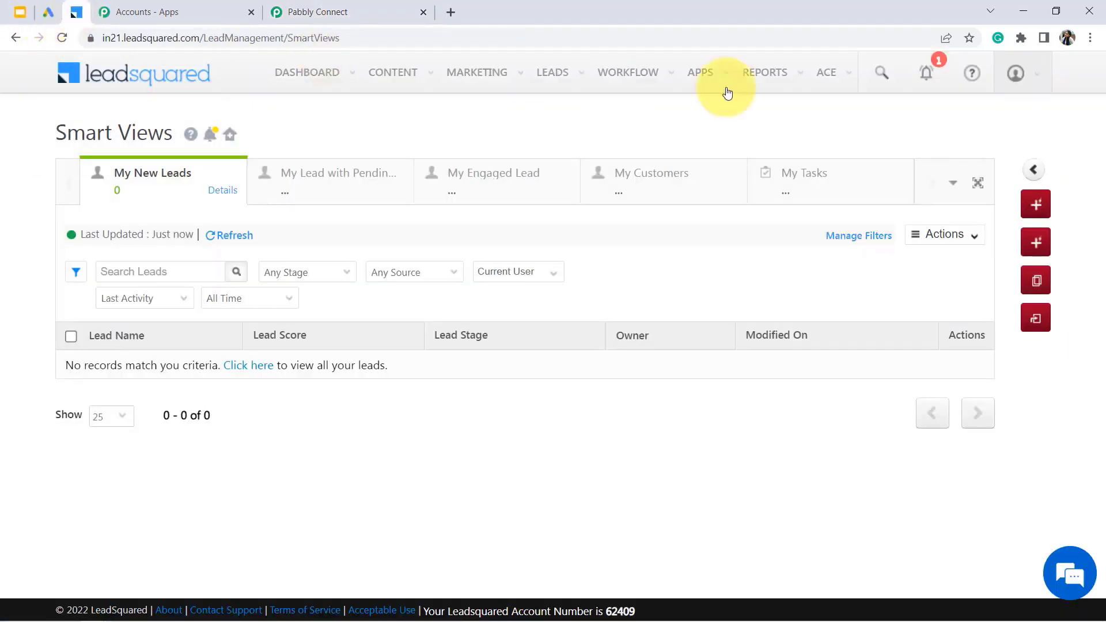
click(1008, 75)
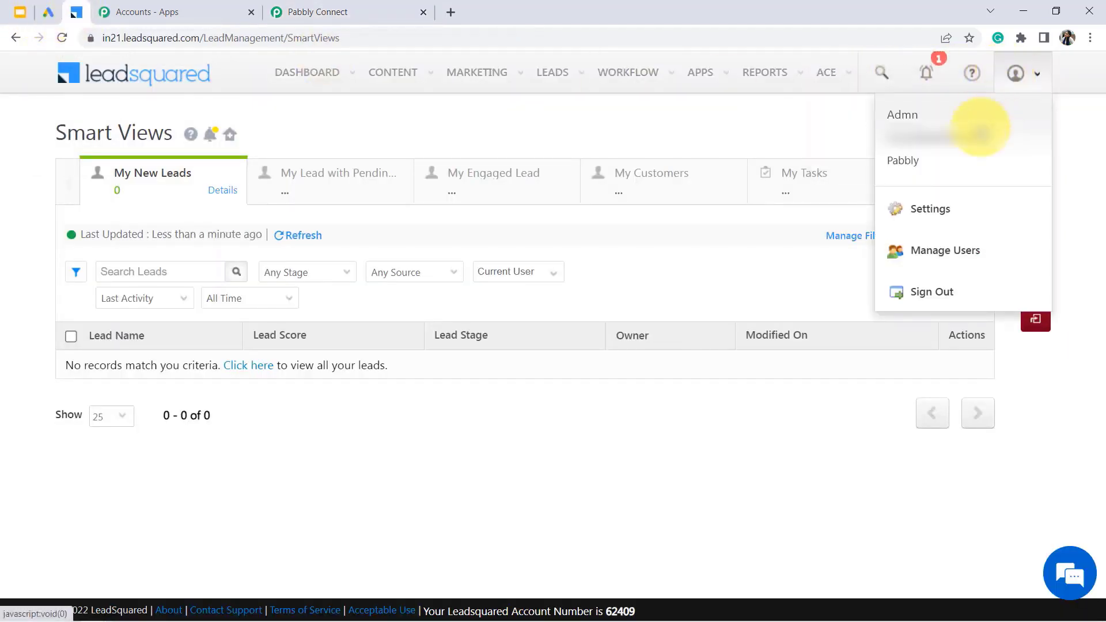
click(941, 220)
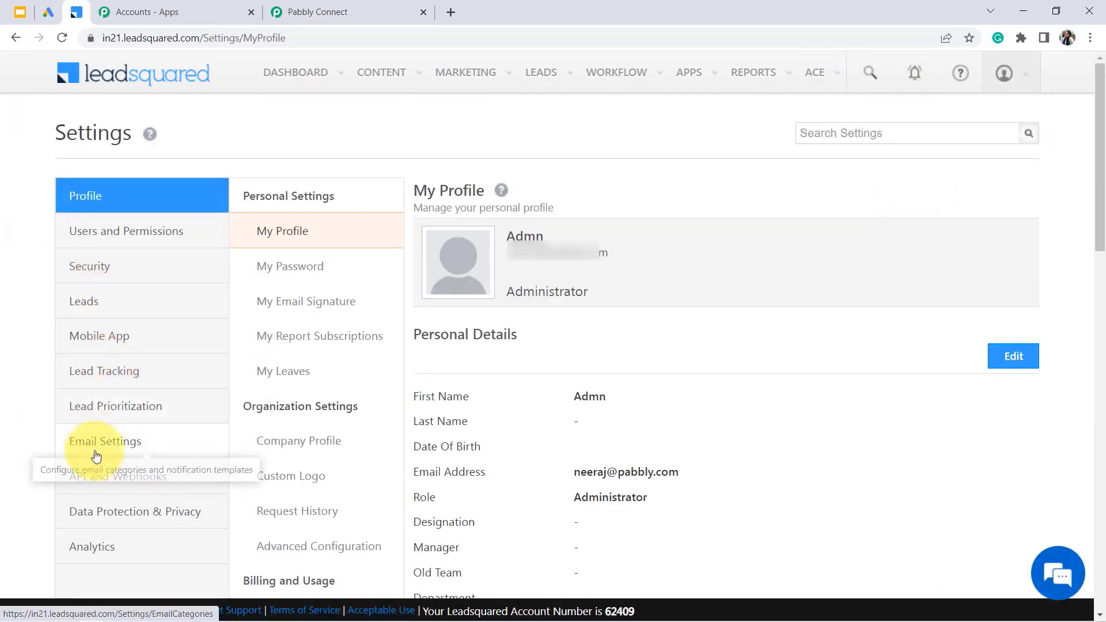
click(110, 476)
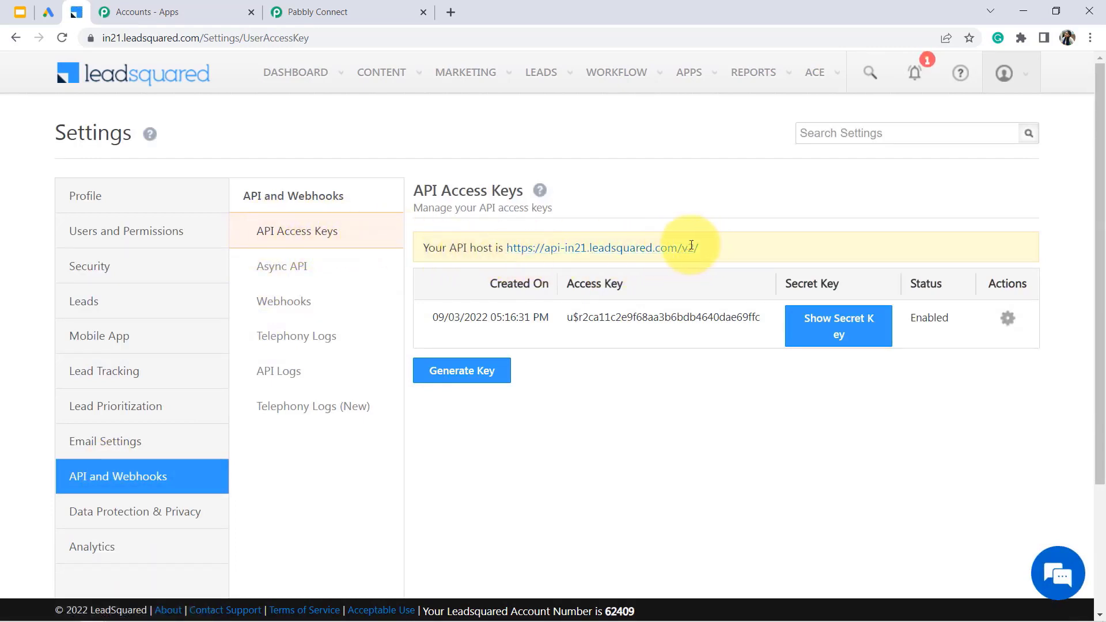
drag(698, 247, 541, 249)
key(ctrl+c)
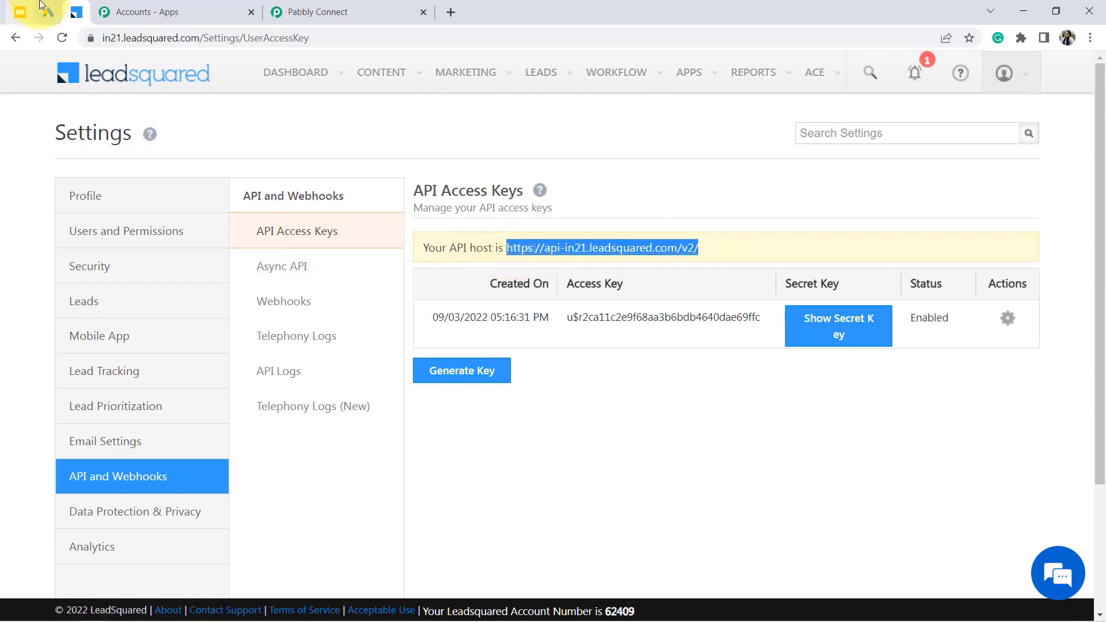
click(340, 10)
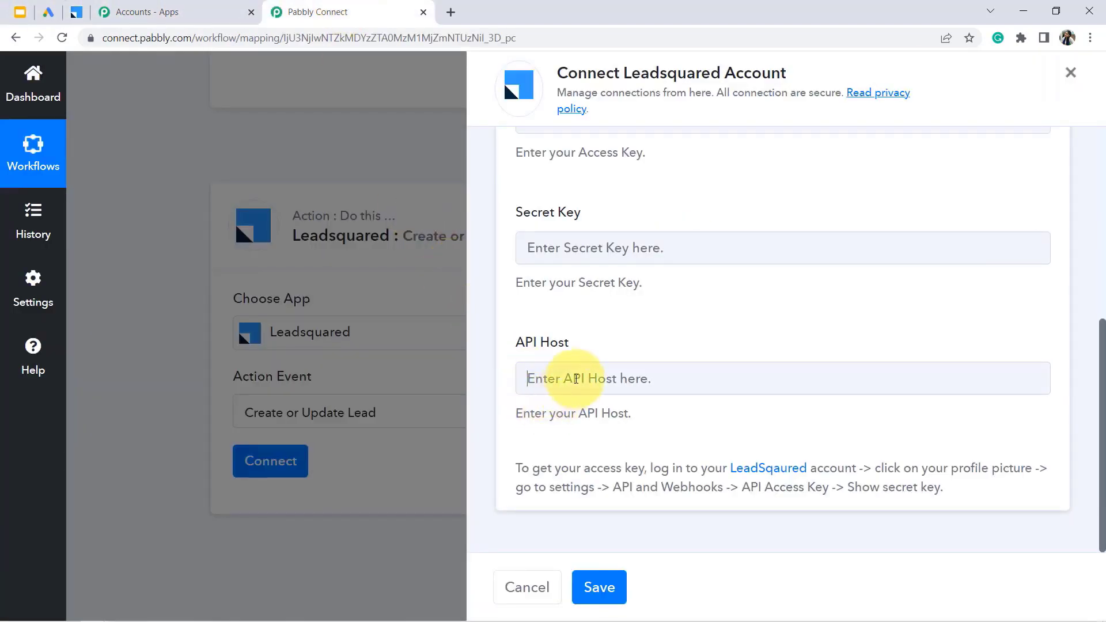
Paste the API host and the copied LeadSquared Access Key into the connection form
key(ctrl+v)
drag(527, 341, 576, 315)
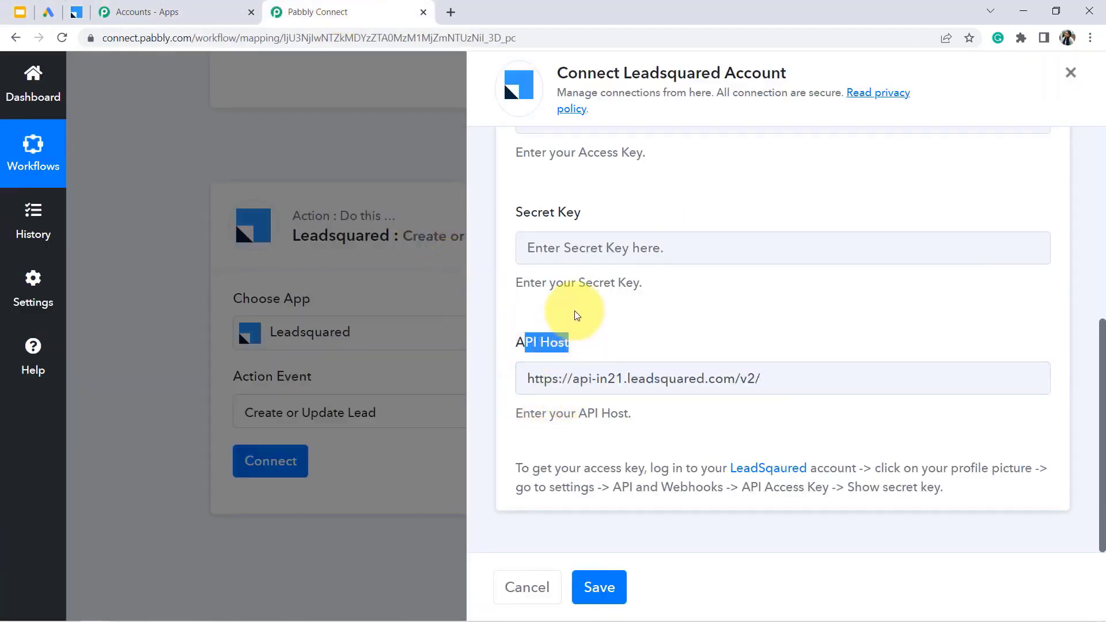
drag(526, 214, 581, 215)
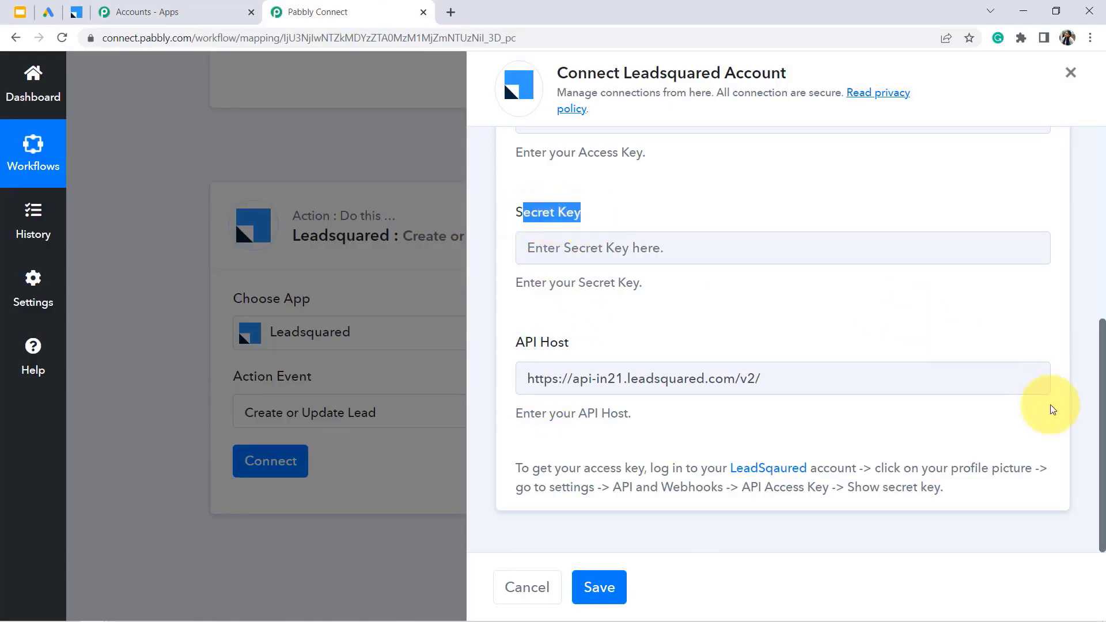
drag(1101, 438, 1090, 371)
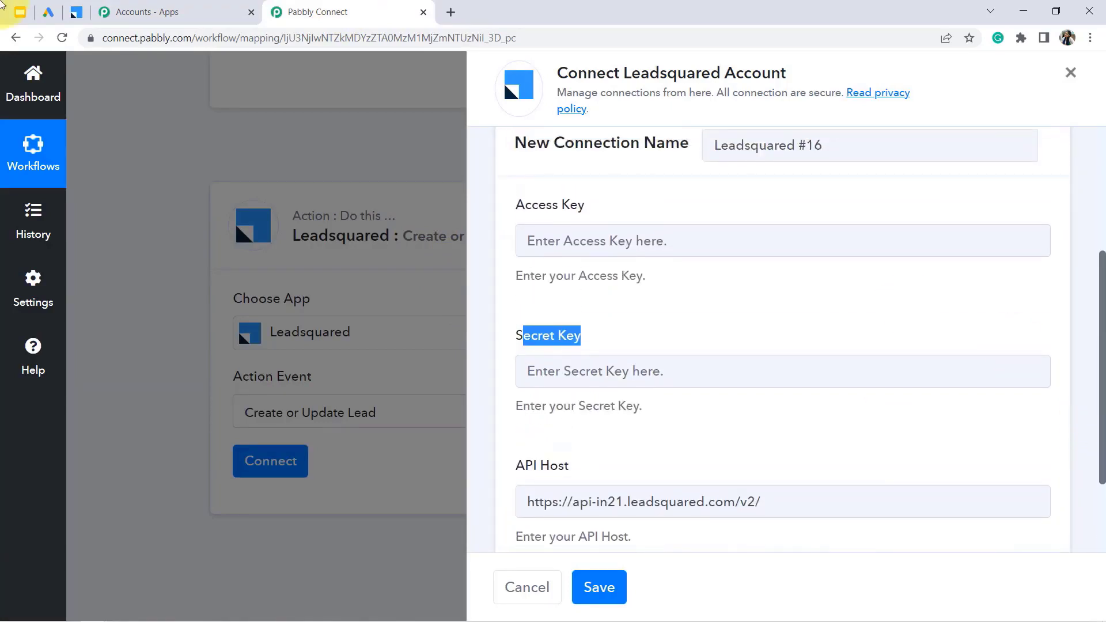
click(76, 11)
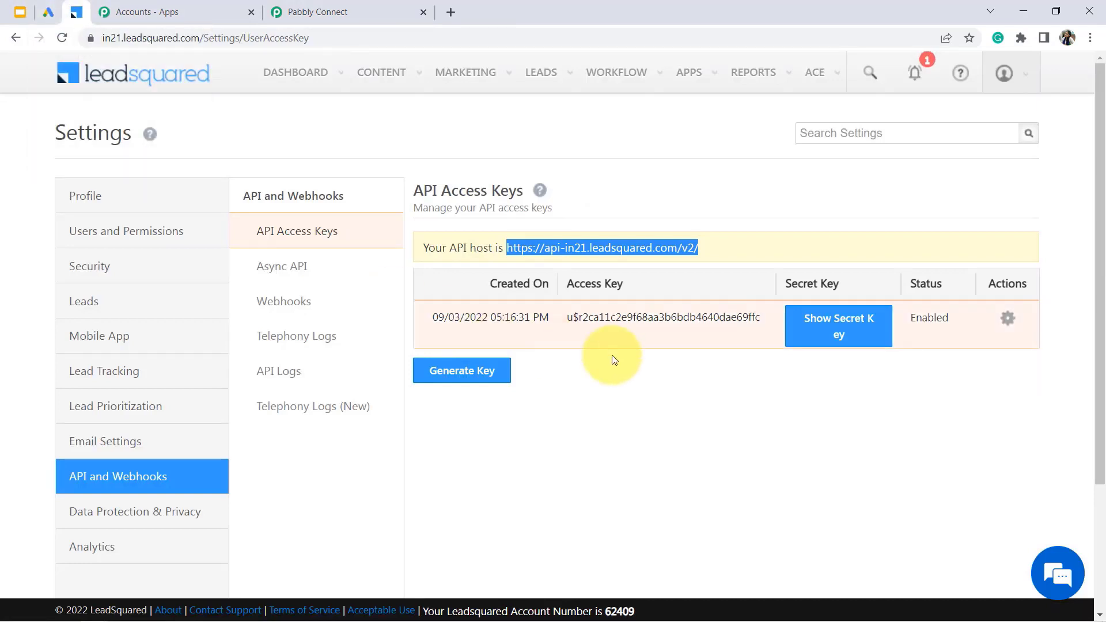
triple_click(619, 317)
key(ctrl+c)
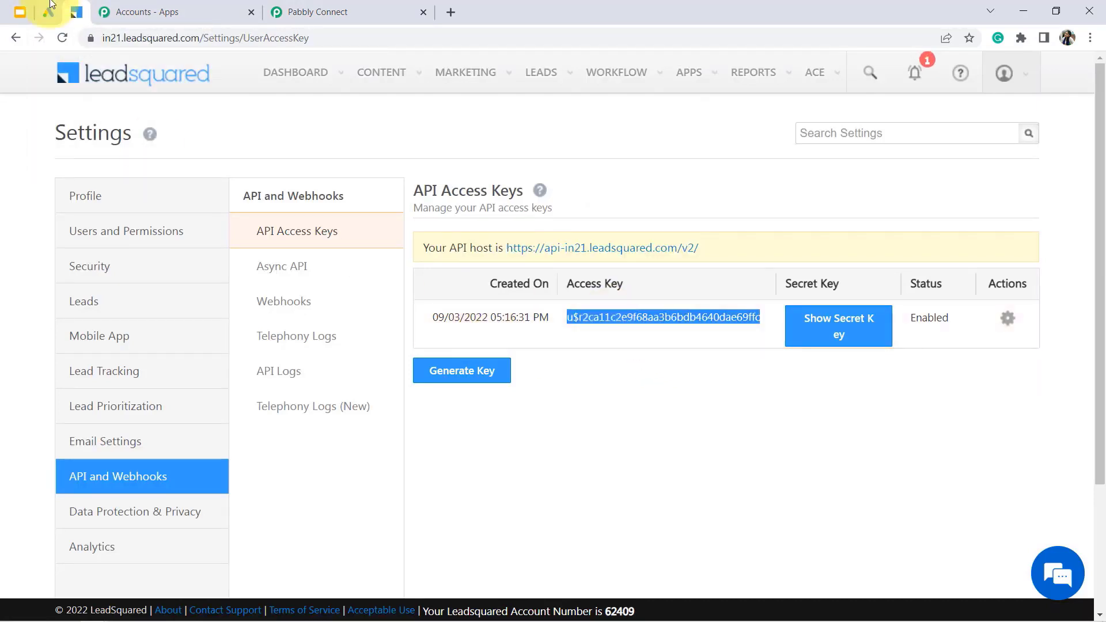
click(321, 5)
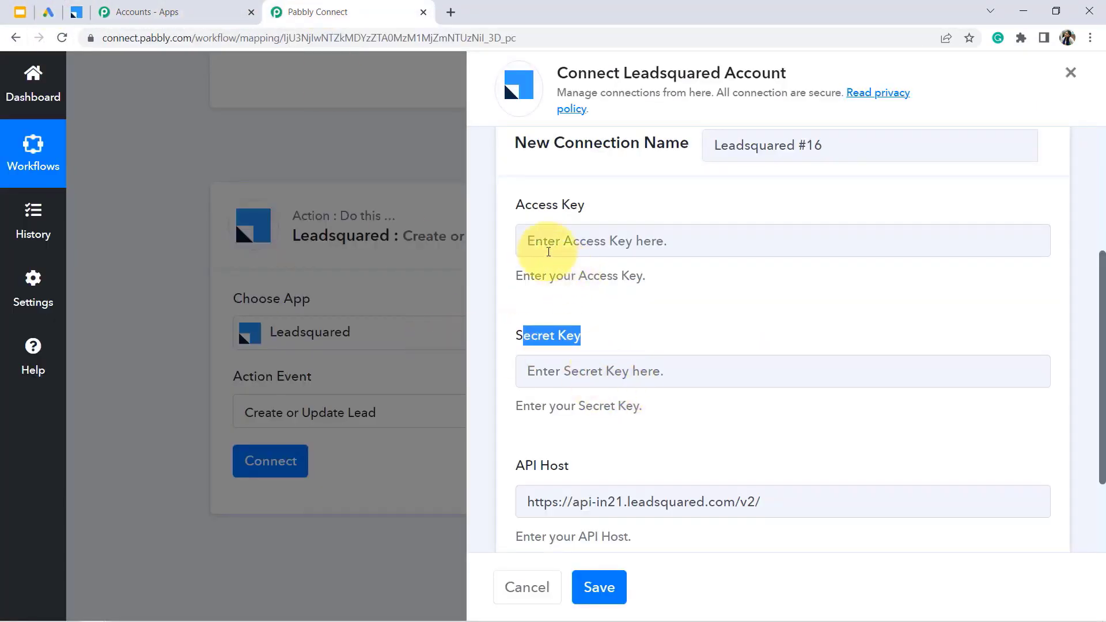
click(540, 241)
key(ctrl+v)
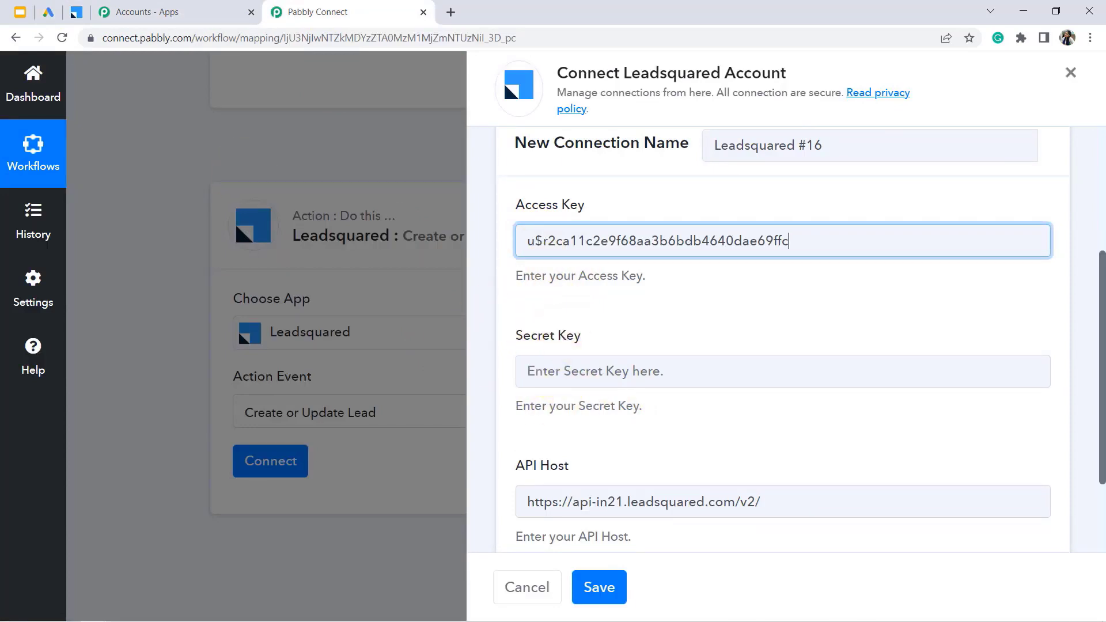
Reveal and paste LeadSquared's Secret Key into the form, then save the connection
click(77, 12)
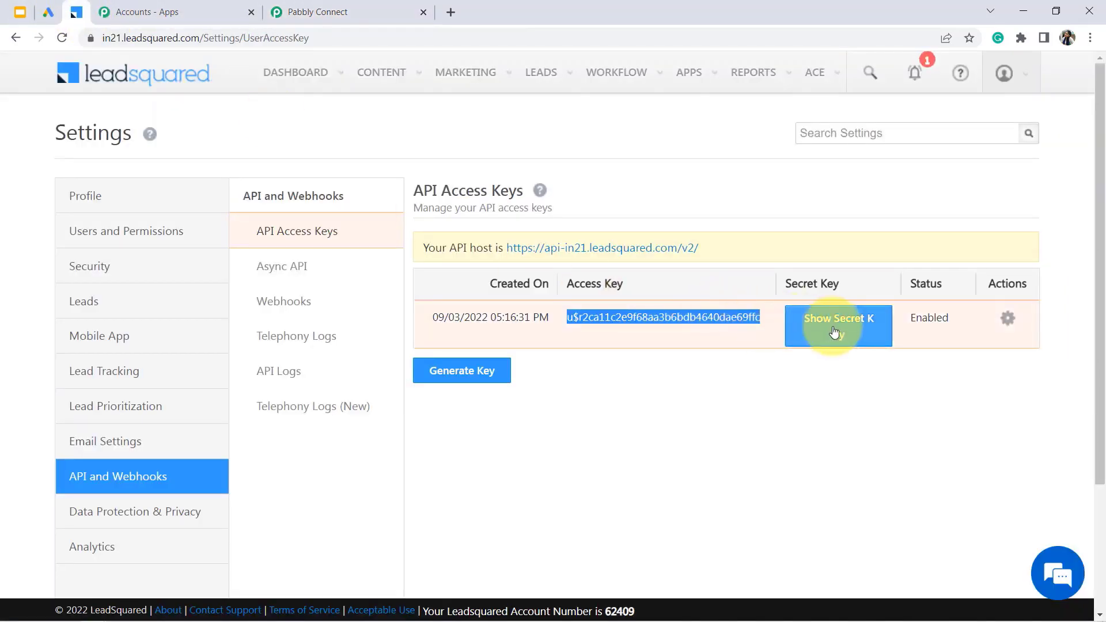
click(834, 332)
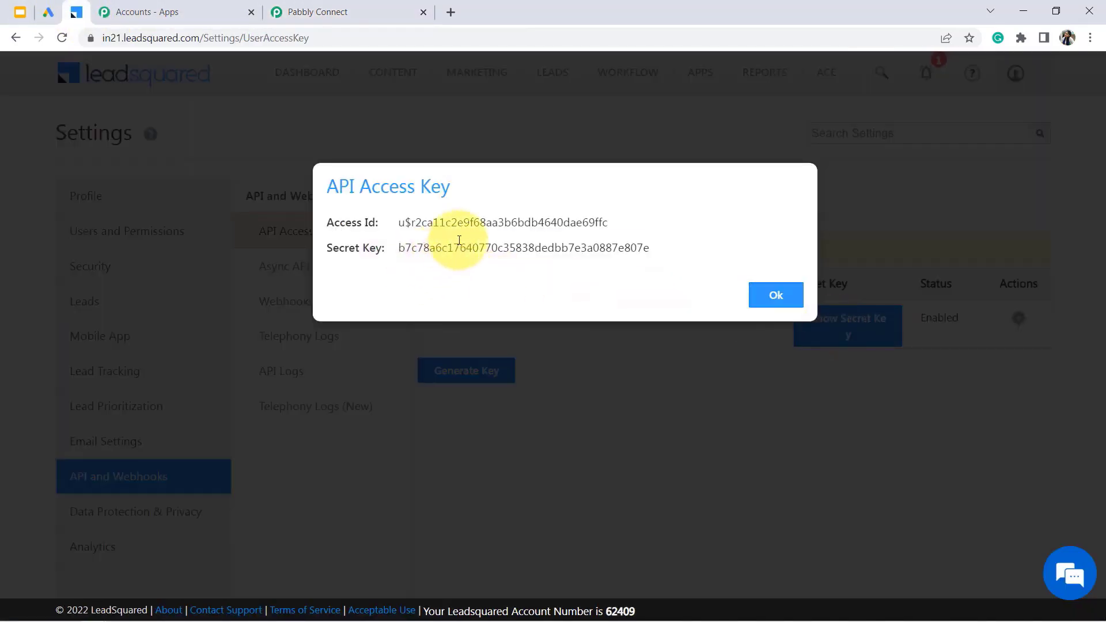
double_click(459, 240)
key(ctrl+c)
click(317, 11)
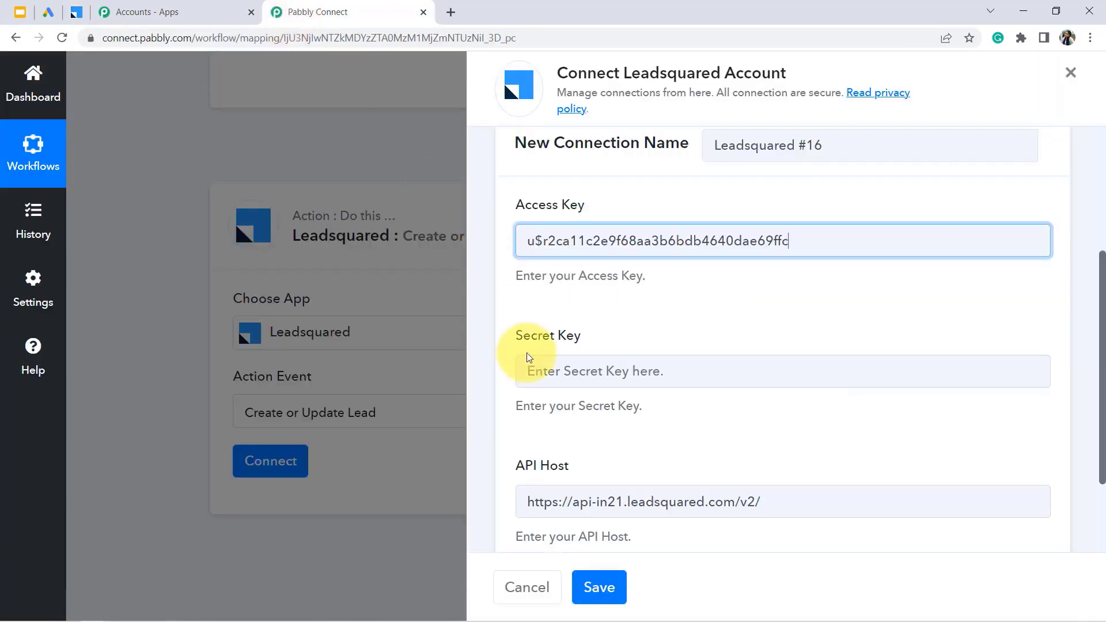
click(574, 366)
key(ctrl+v)
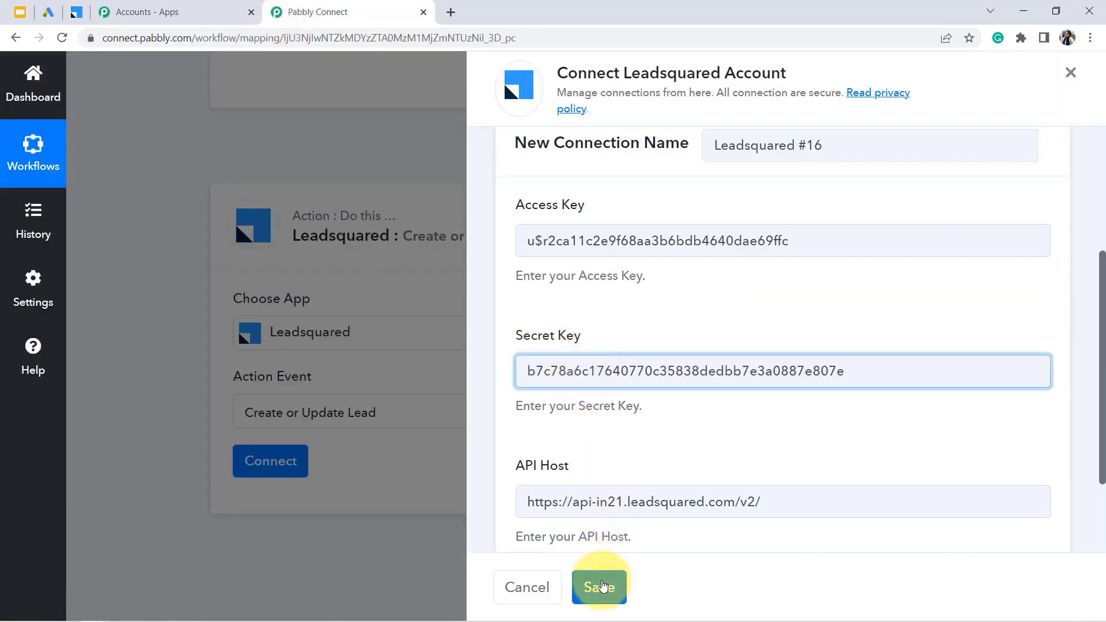
click(602, 585)
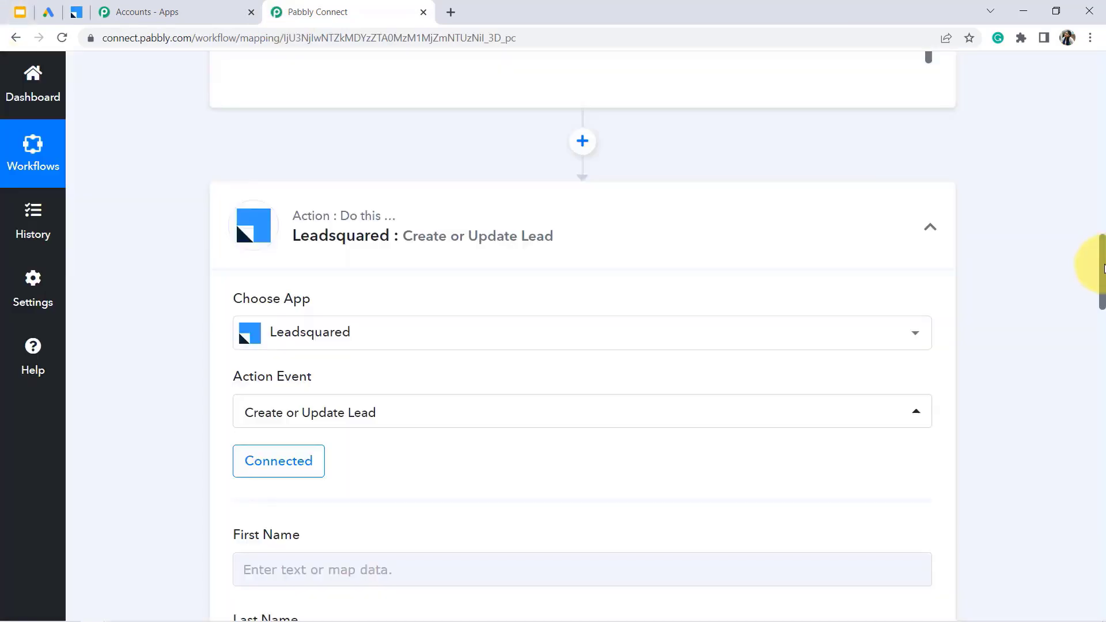
Scroll to First Name and browse the Google Lead Form: New Lead data for it
scroll(1103, 268, down, 2)
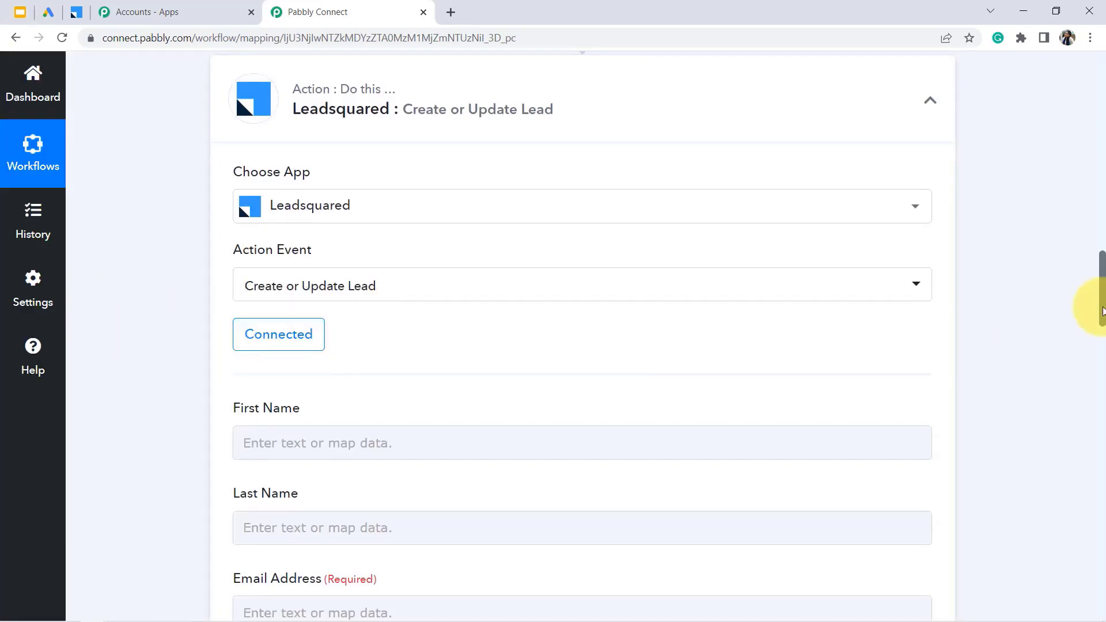
drag(1103, 288, 1093, 329)
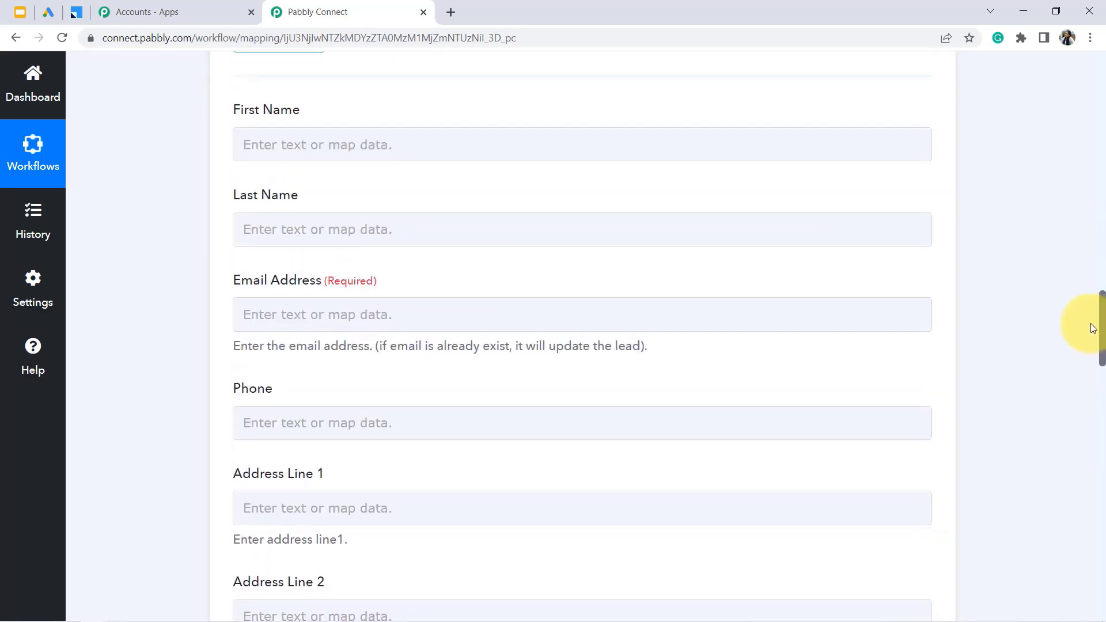
drag(1093, 328, 1087, 306)
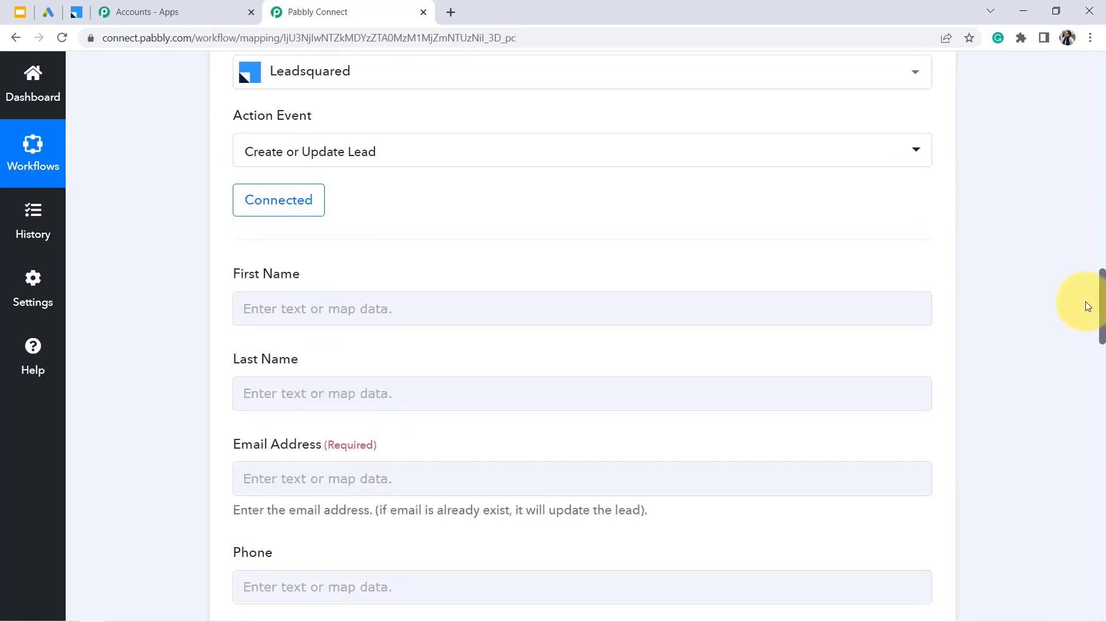
drag(1088, 306, 1085, 302)
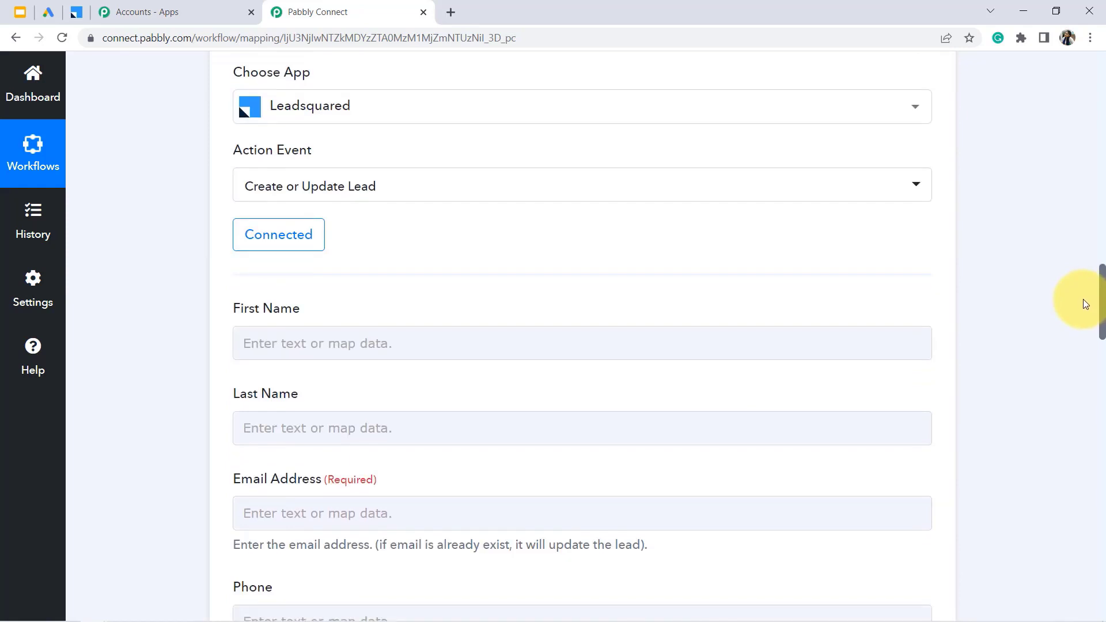
drag(1085, 304, 1086, 309)
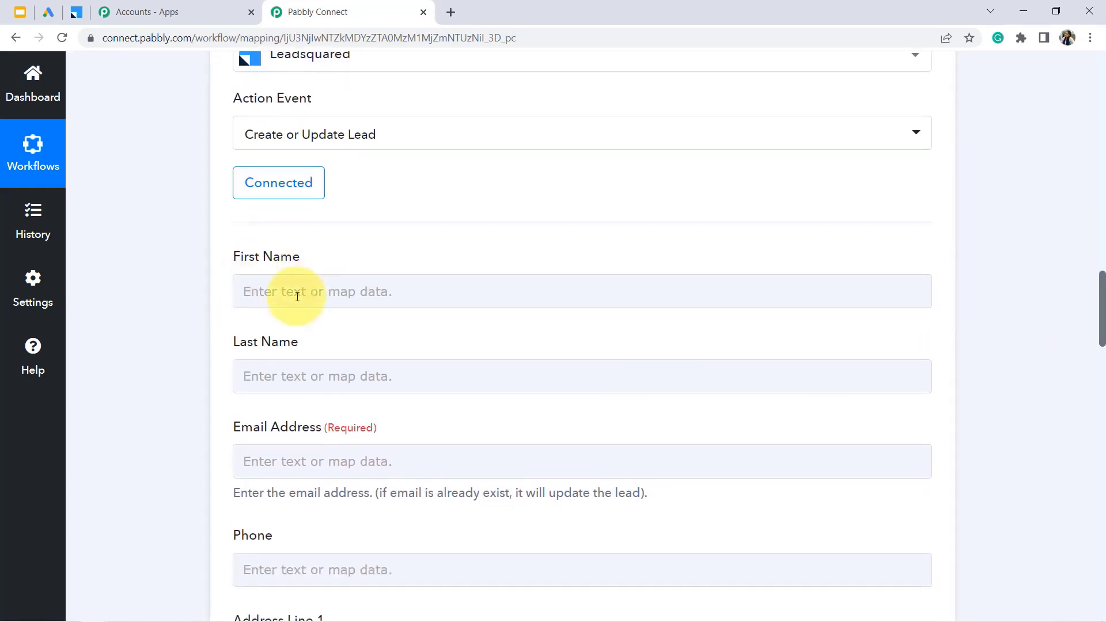
click(260, 291)
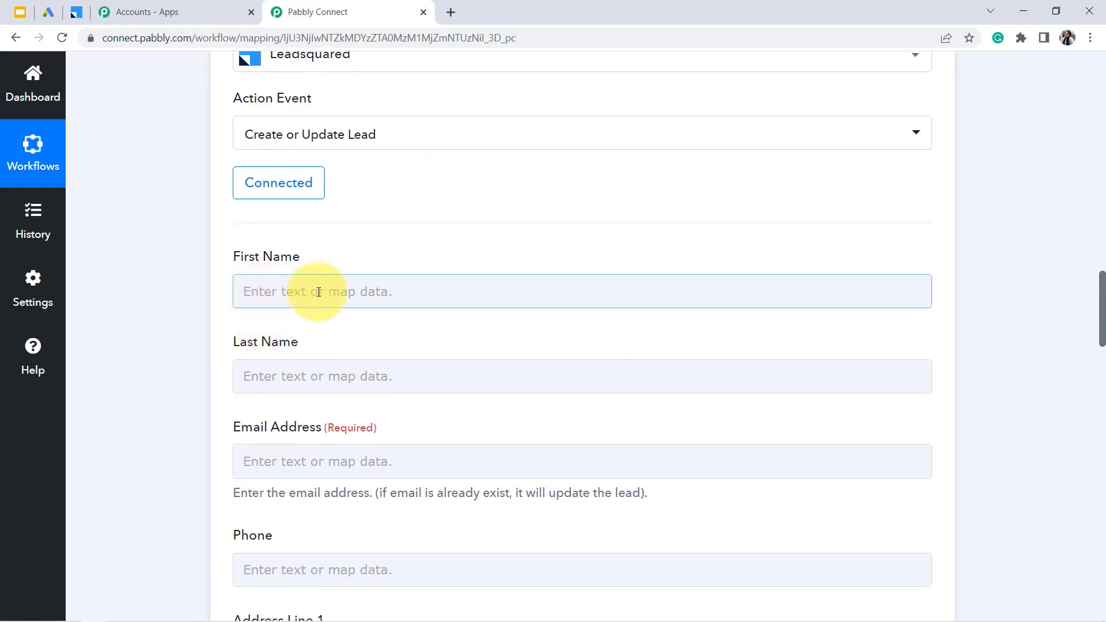
click(342, 293)
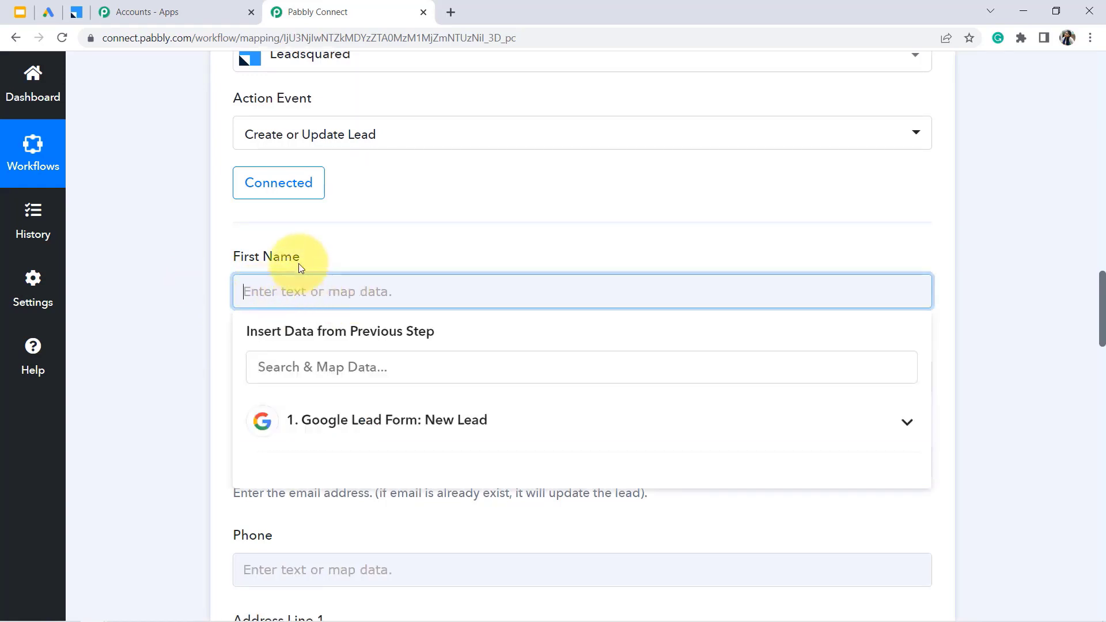
click(338, 422)
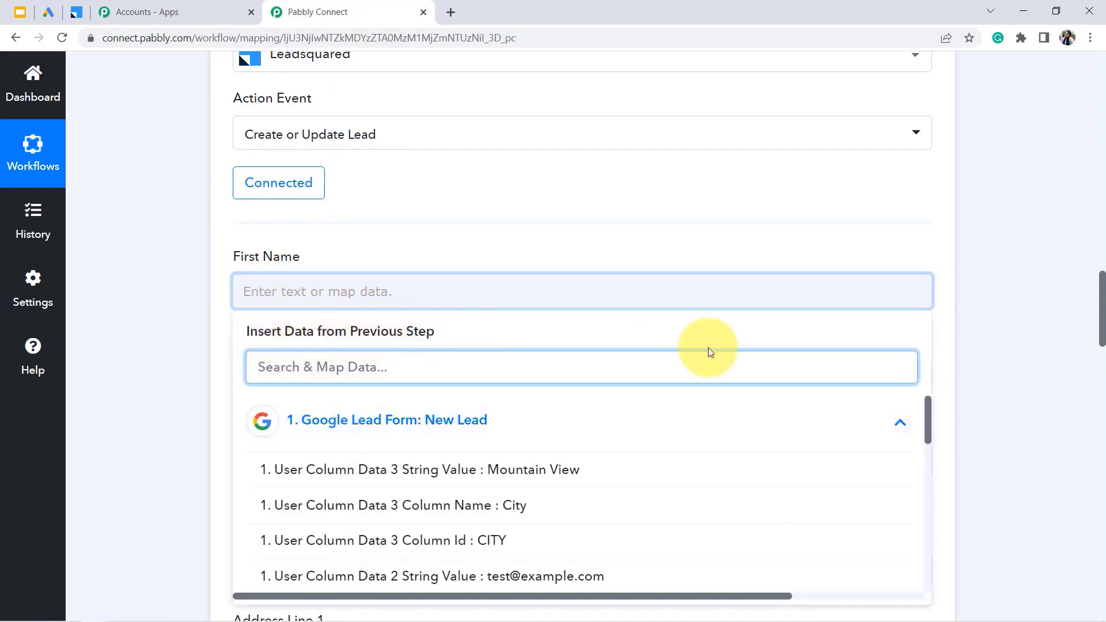
mouse_move(1100, 328)
mouse_down()
mouse_move(1079, 230)
mouse_move(1086, 326)
mouse_up()
scroll(1086, 325, down, 6)
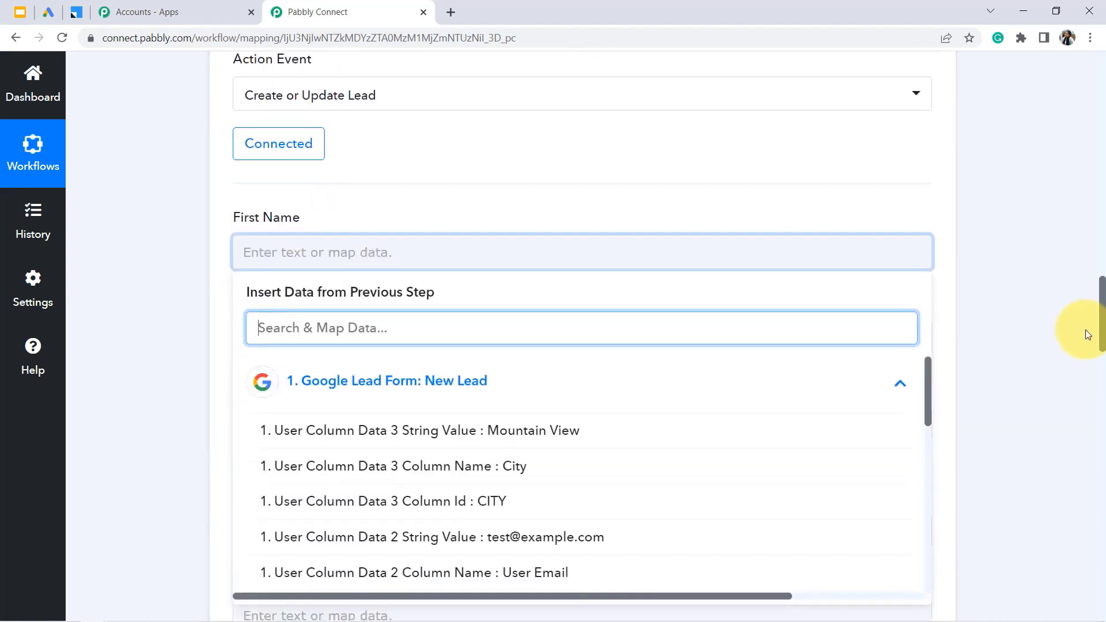
click(216, 232)
Search 'nam' and map the User Column Data 0 String Value full name into First Name
click(304, 192)
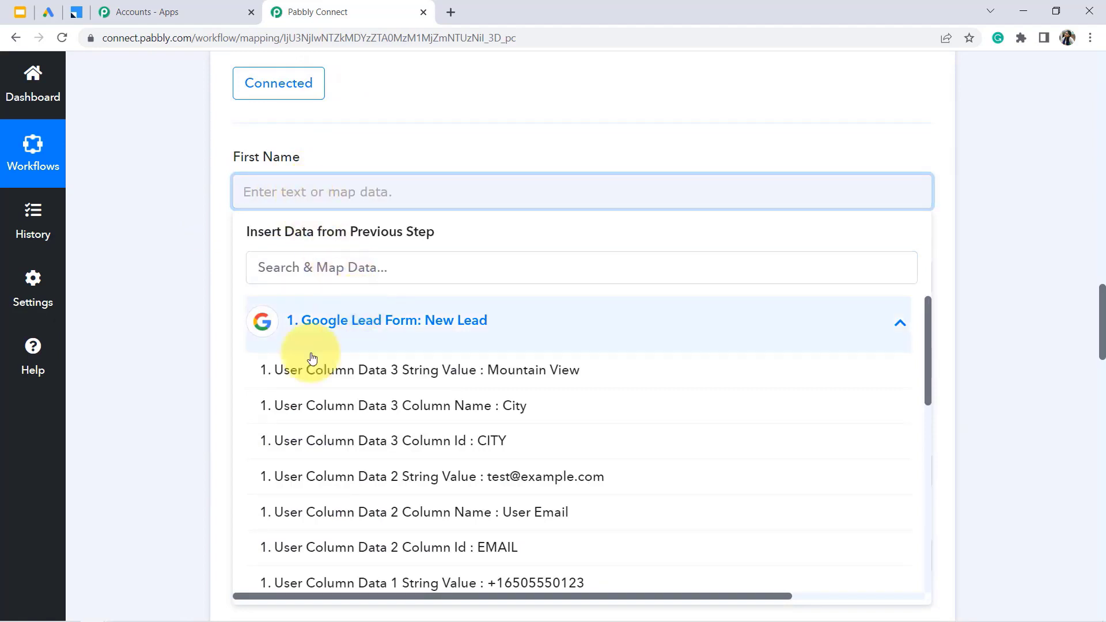
click(296, 267)
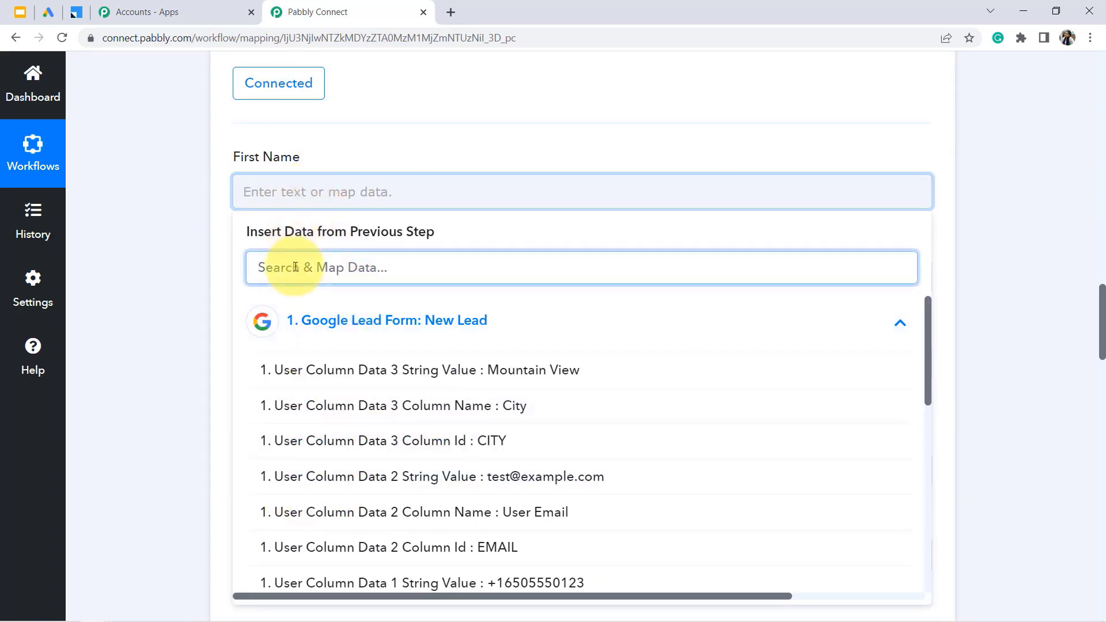
text(name)
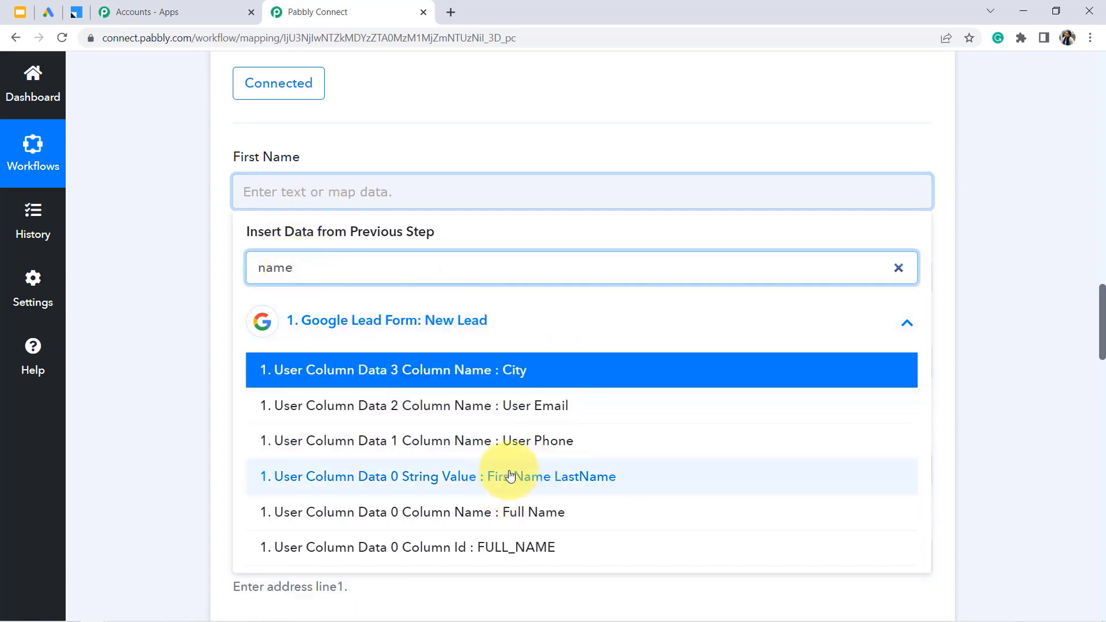
click(578, 478)
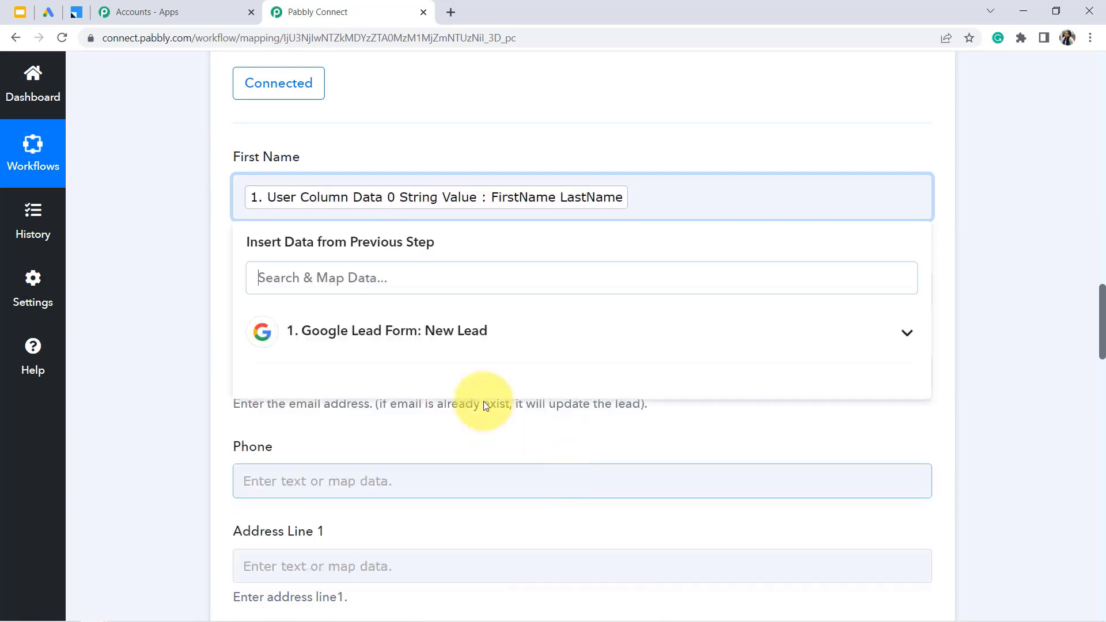
click(165, 234)
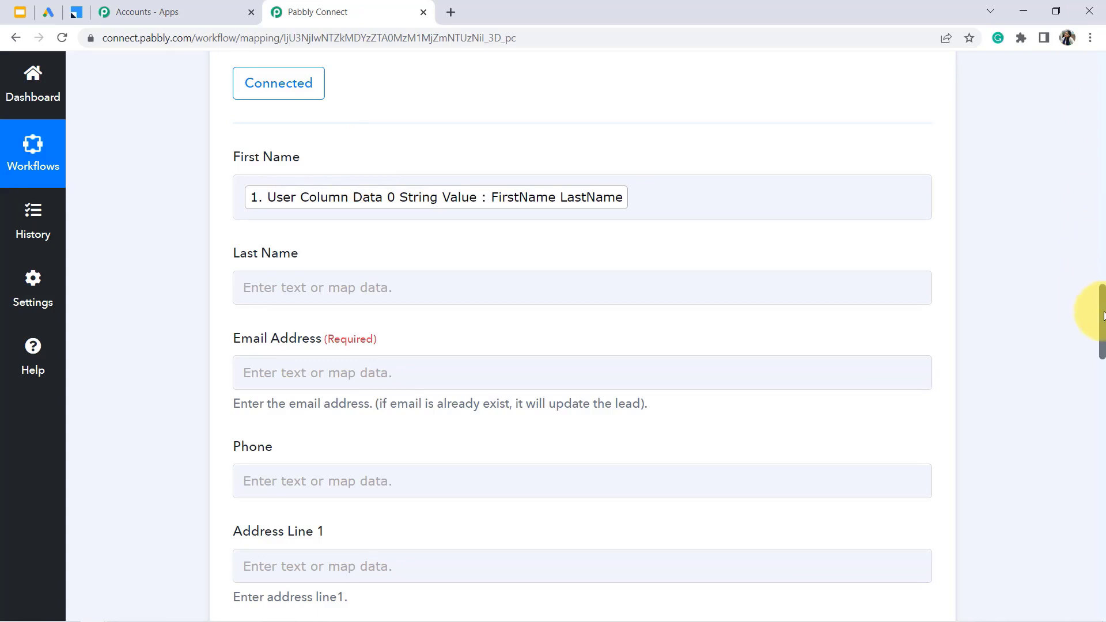
mouse_move(1103, 314)
mouse_down()
mouse_move(1101, 186)
mouse_move(1102, 327)
mouse_up()
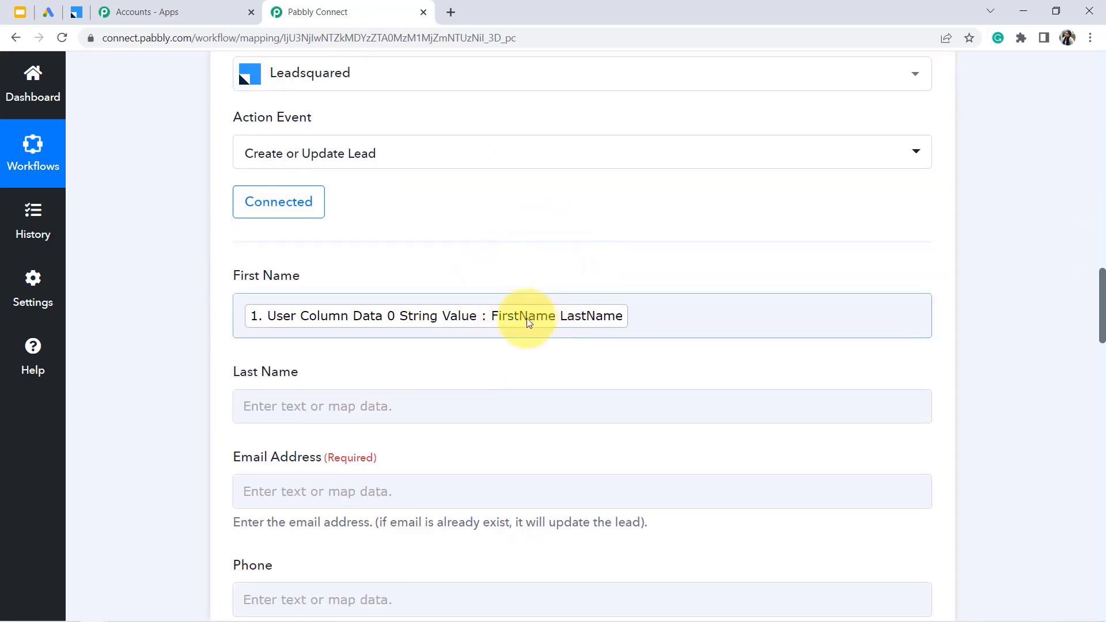
drag(1101, 306, 1102, 335)
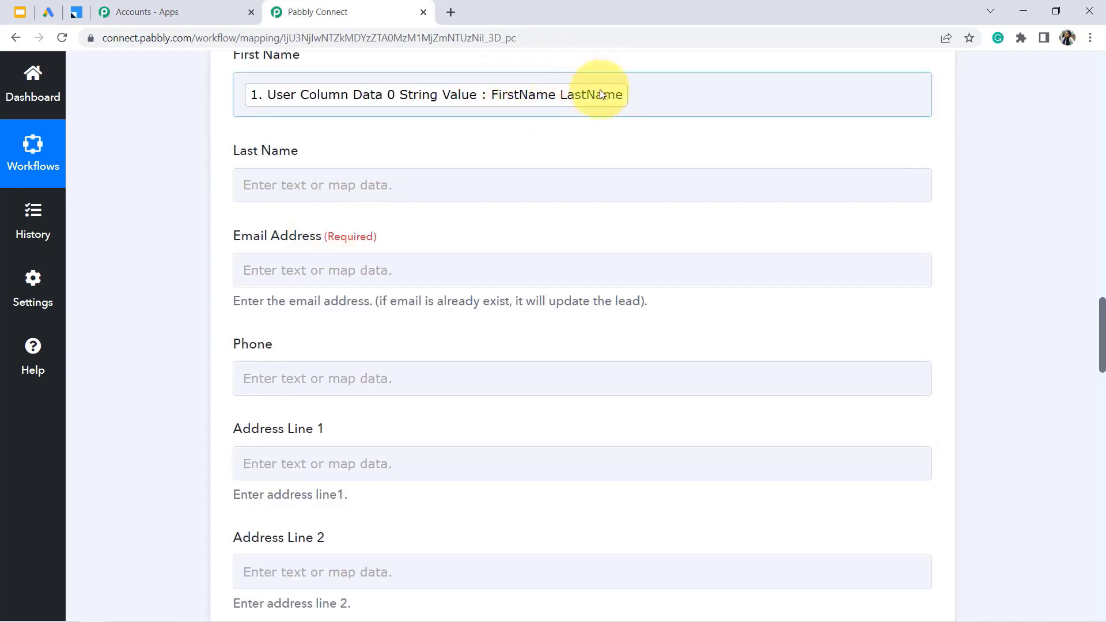
Map User Column Data 2 String Value, found by searching '@', into Email Address
click(312, 272)
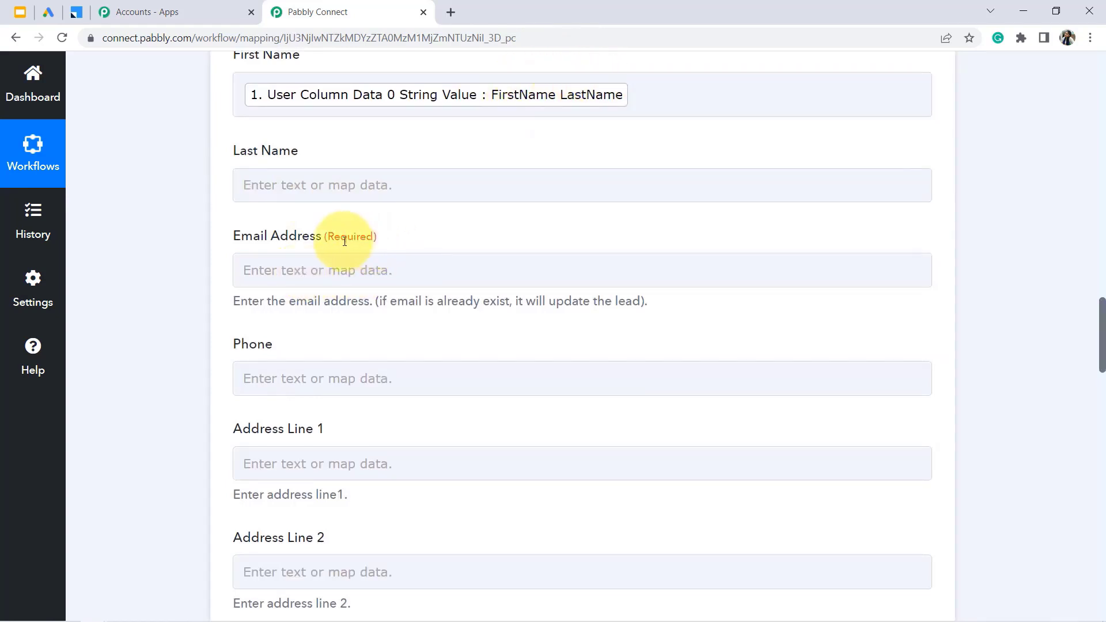
drag(344, 241, 371, 243)
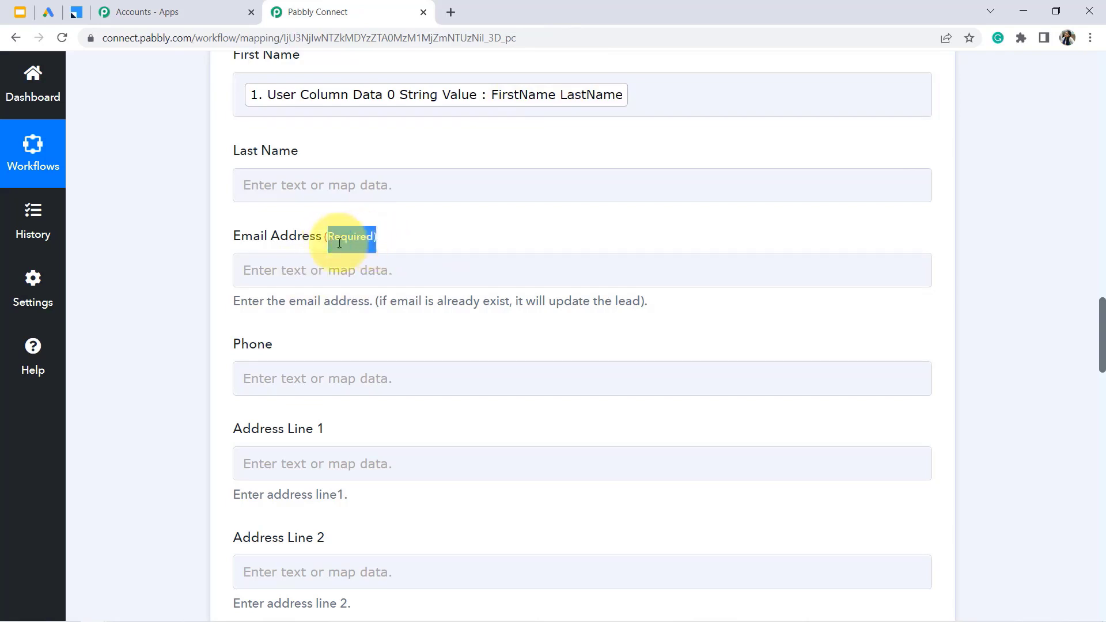
click(289, 268)
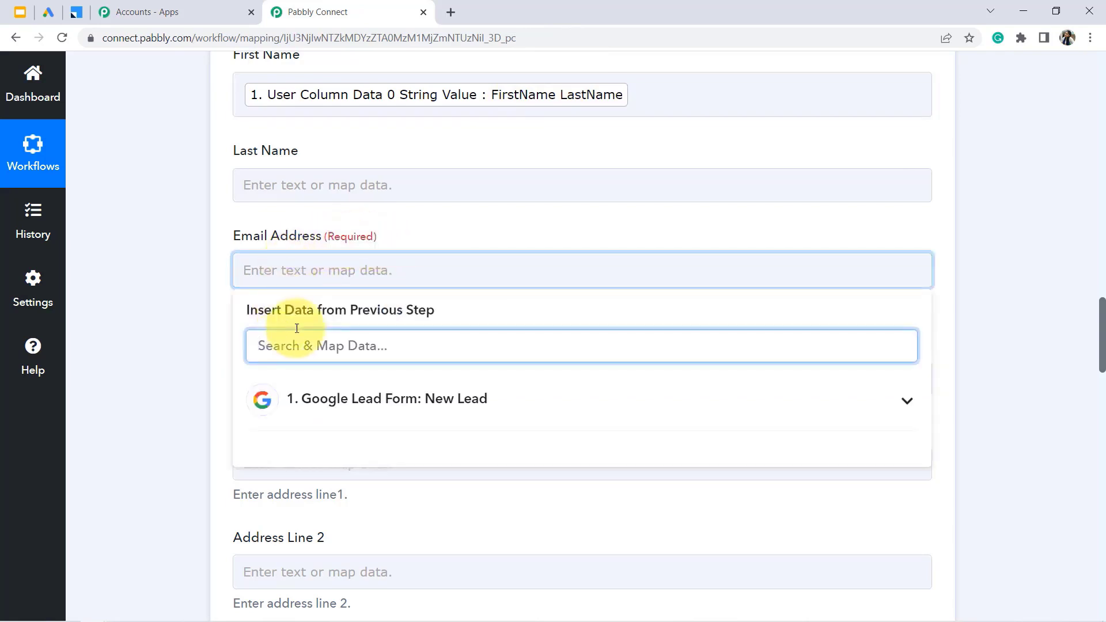
text(@)
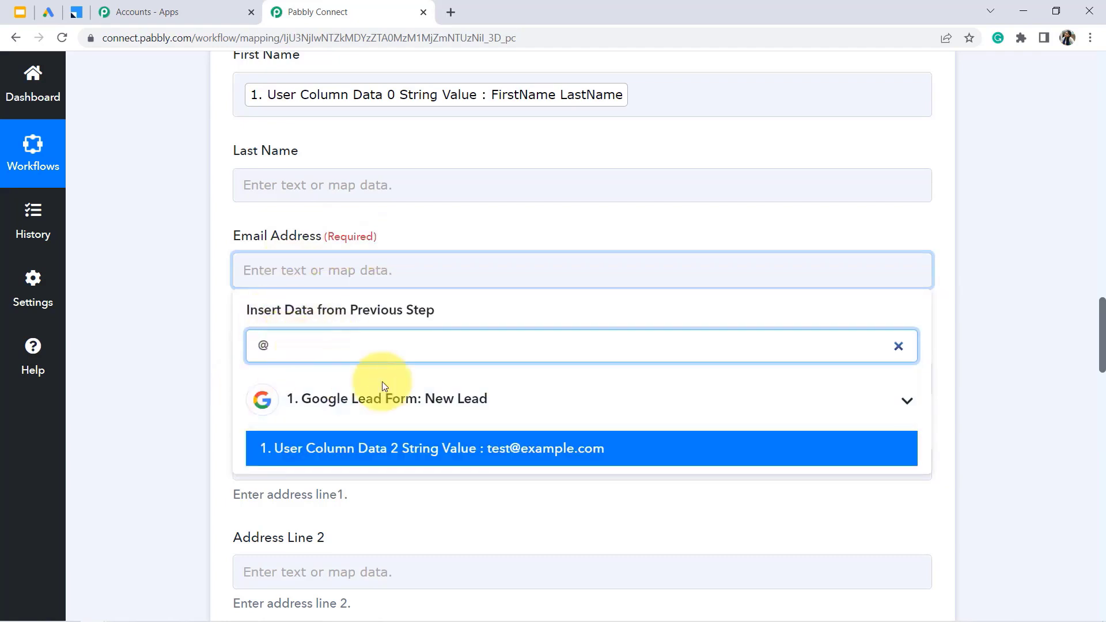
click(541, 450)
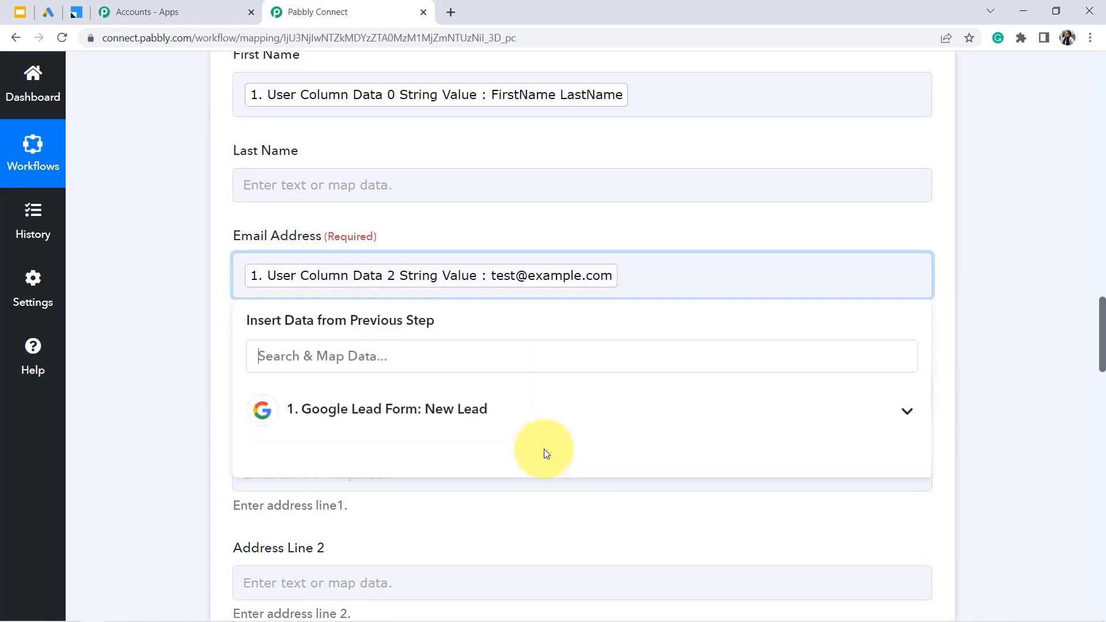
click(195, 378)
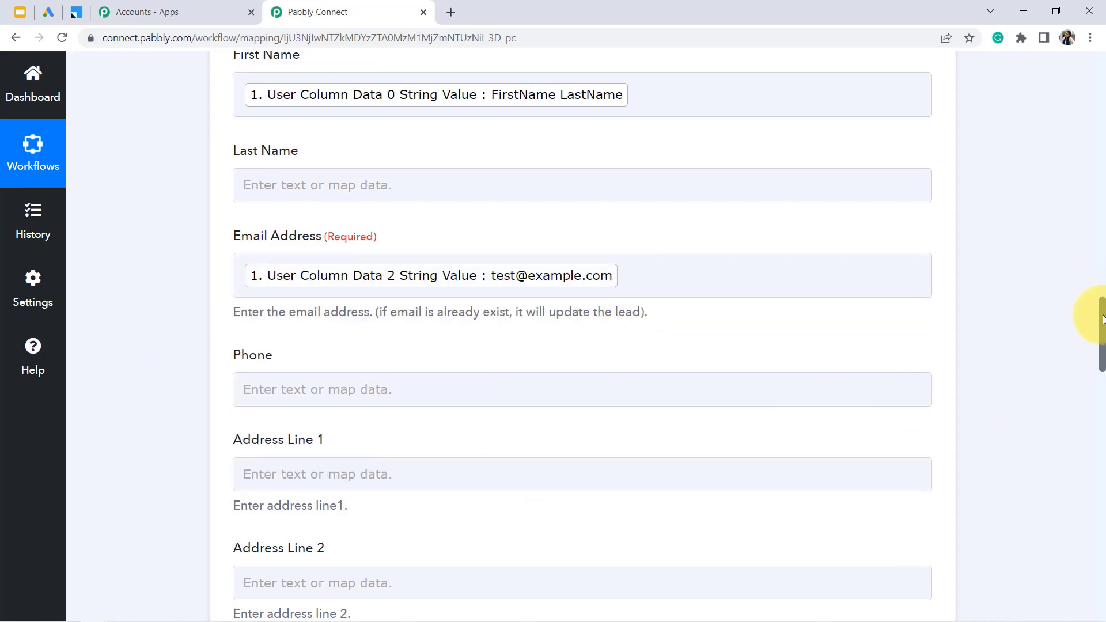
Map the lead's phone value from Google Lead Form: New Lead into Phone
scroll(1102, 323, down, 3)
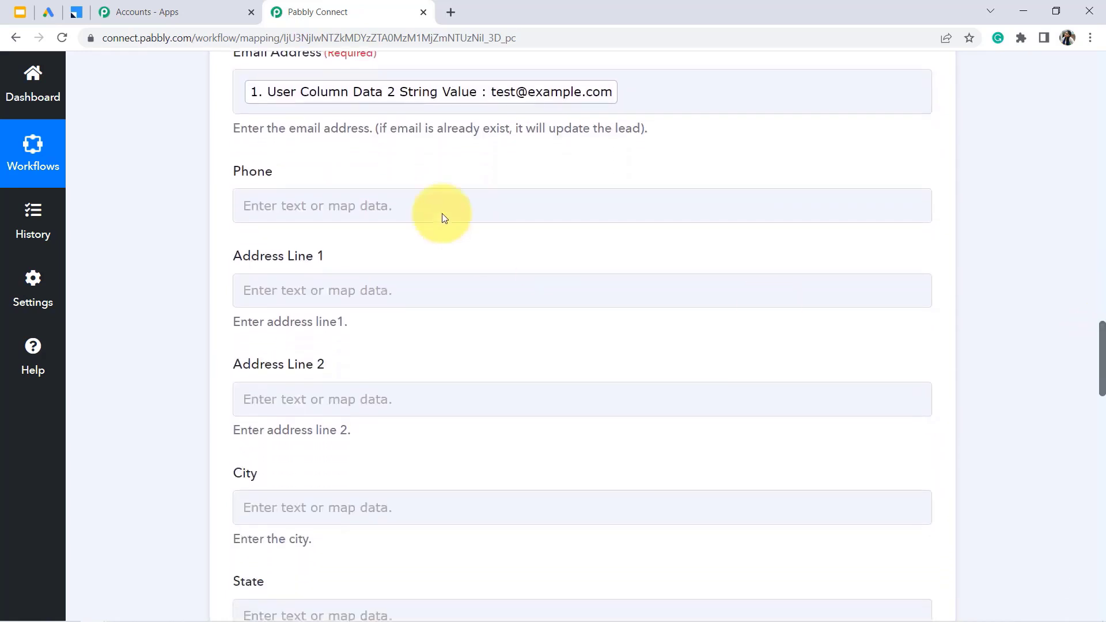
click(338, 205)
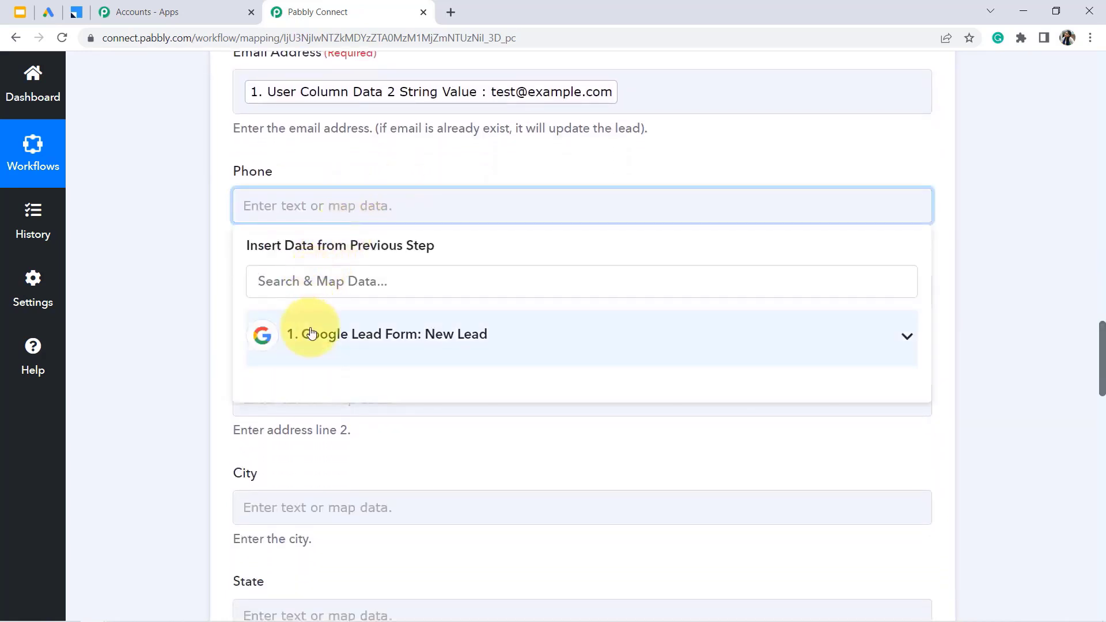
click(301, 334)
drag(932, 358, 933, 395)
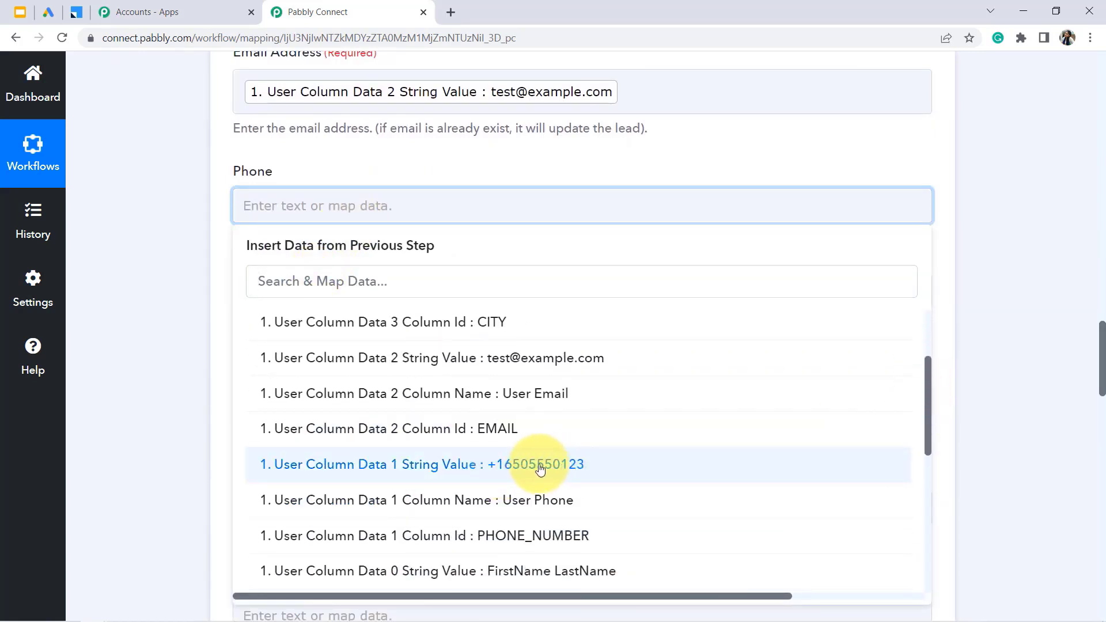
click(540, 466)
click(180, 346)
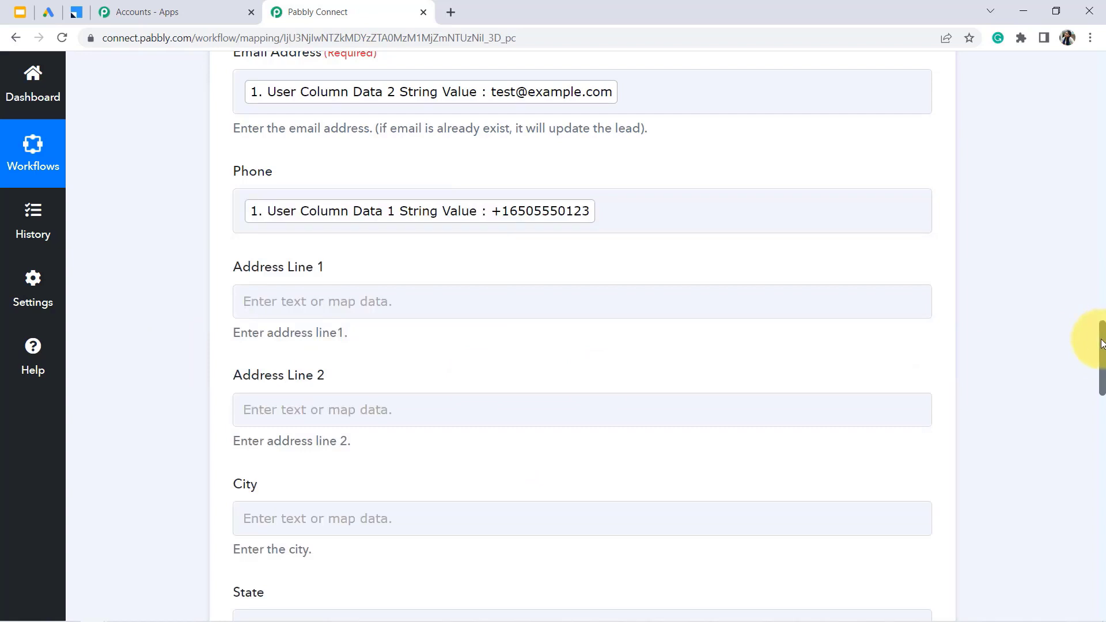
drag(1102, 344, 1100, 550)
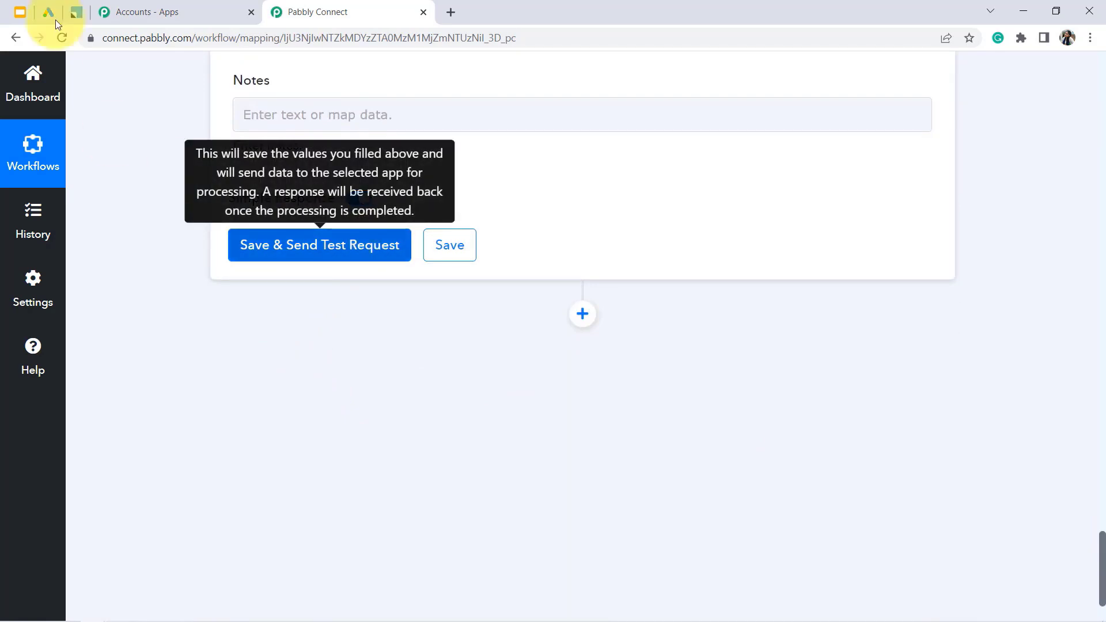
Confirm LeadSquared's leads list is empty, then save the step and send a test request
click(76, 11)
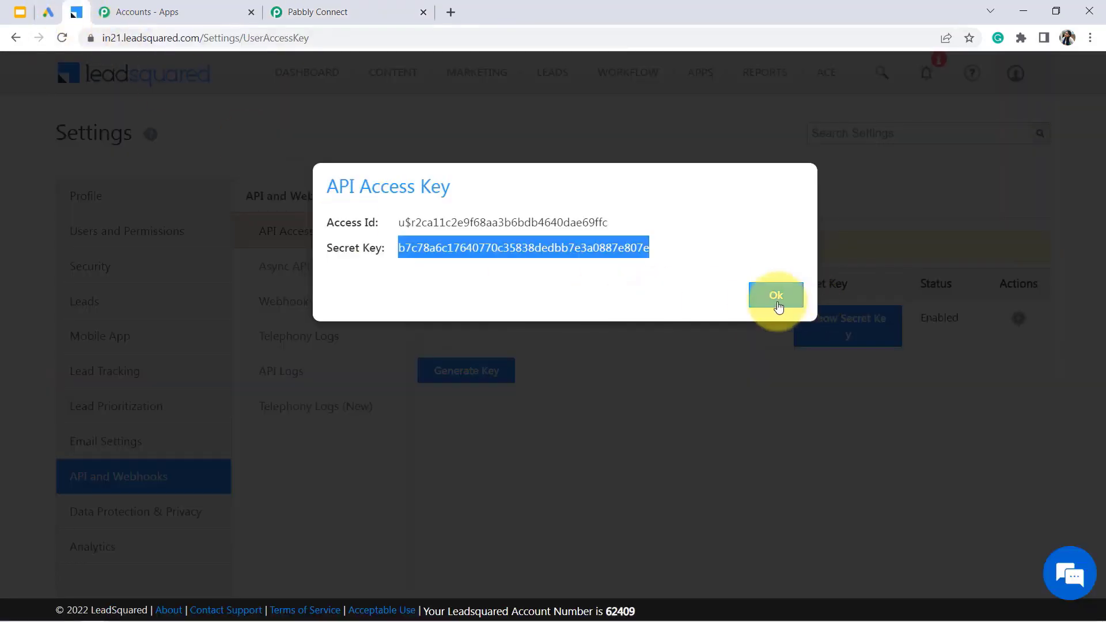
click(771, 295)
mouse_move(538, 68)
click(542, 115)
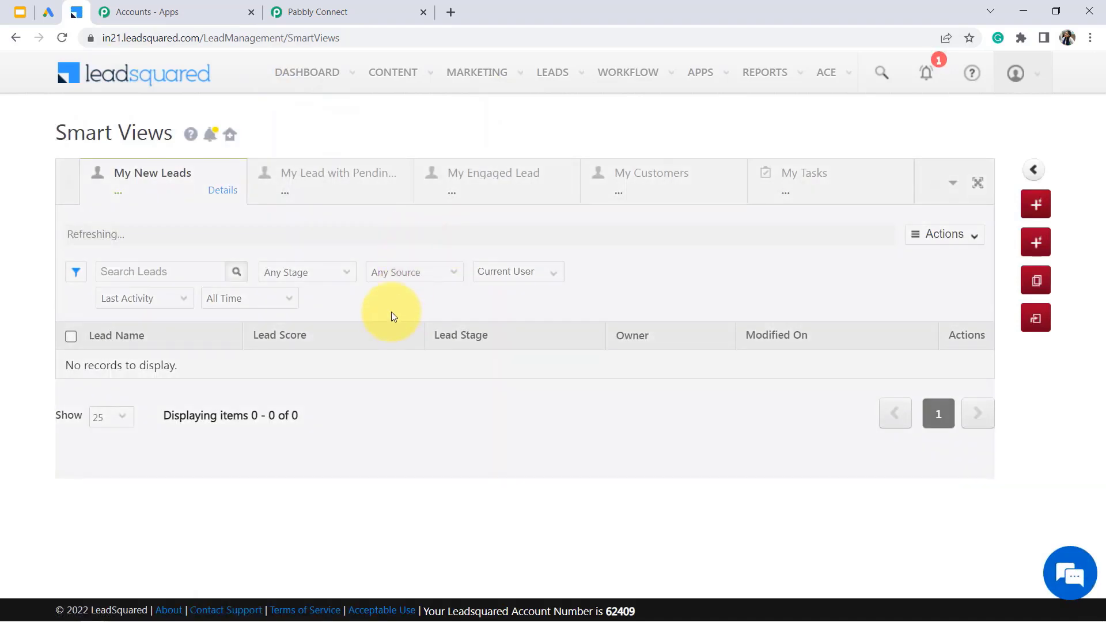
drag(90, 373, 385, 365)
click(316, 12)
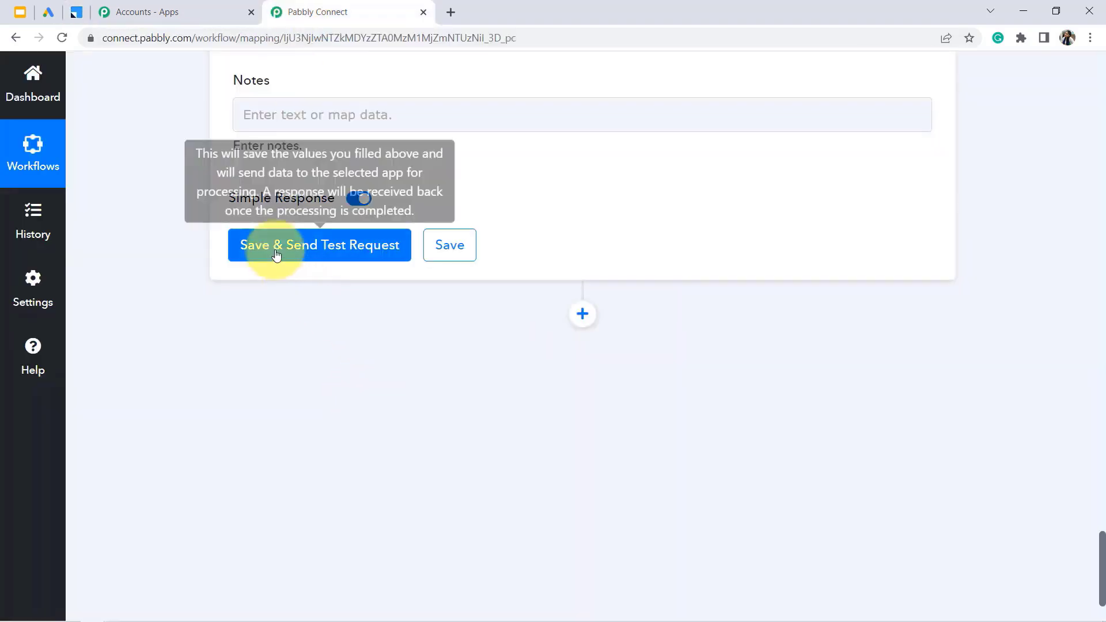
click(275, 254)
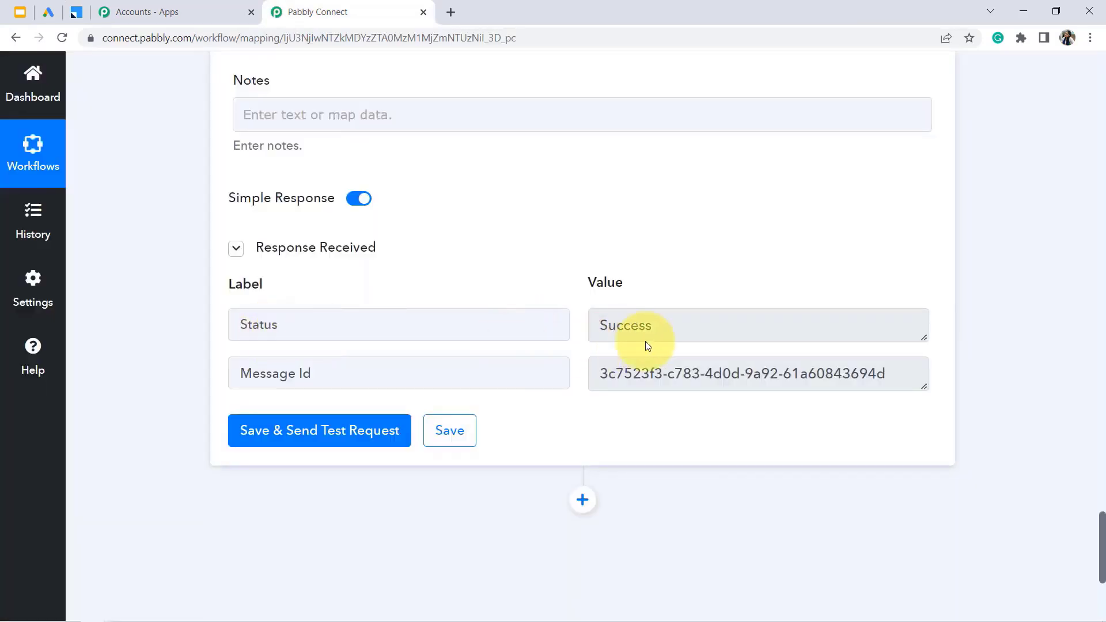
Reload LeadSquared's leads and open the FirstName LastName test lead's details with email and phone
click(77, 14)
click(121, 44)
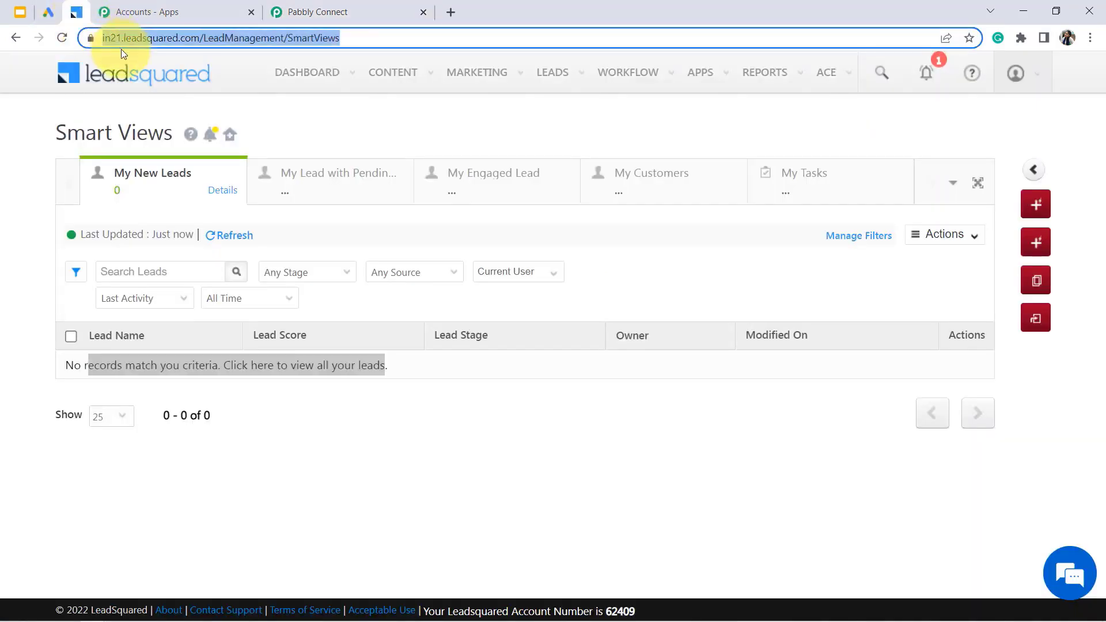
key(Return)
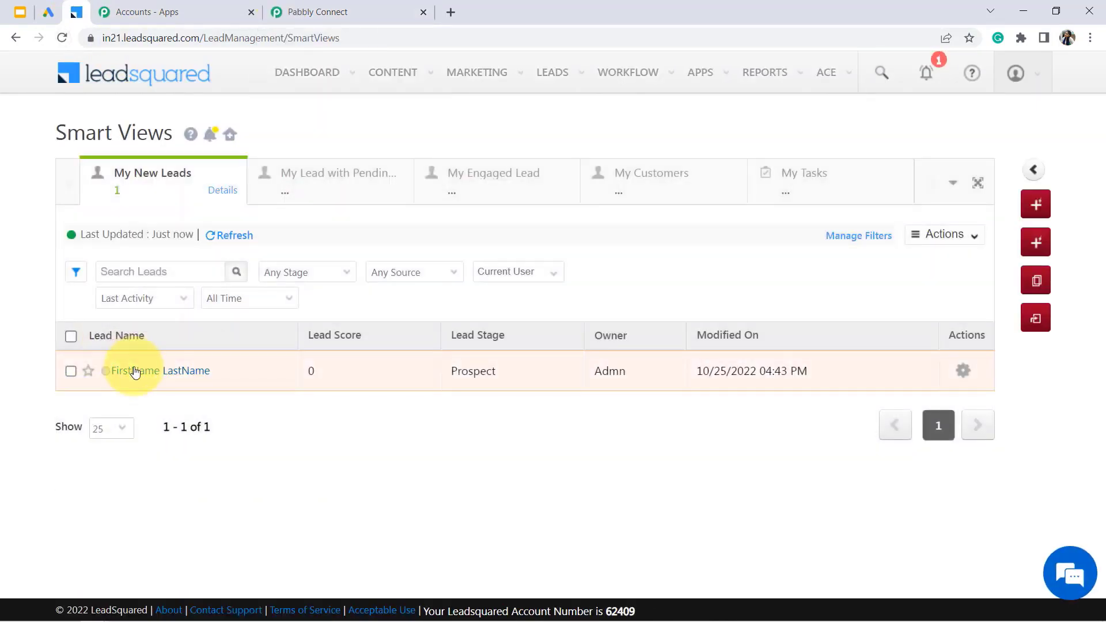
click(135, 371)
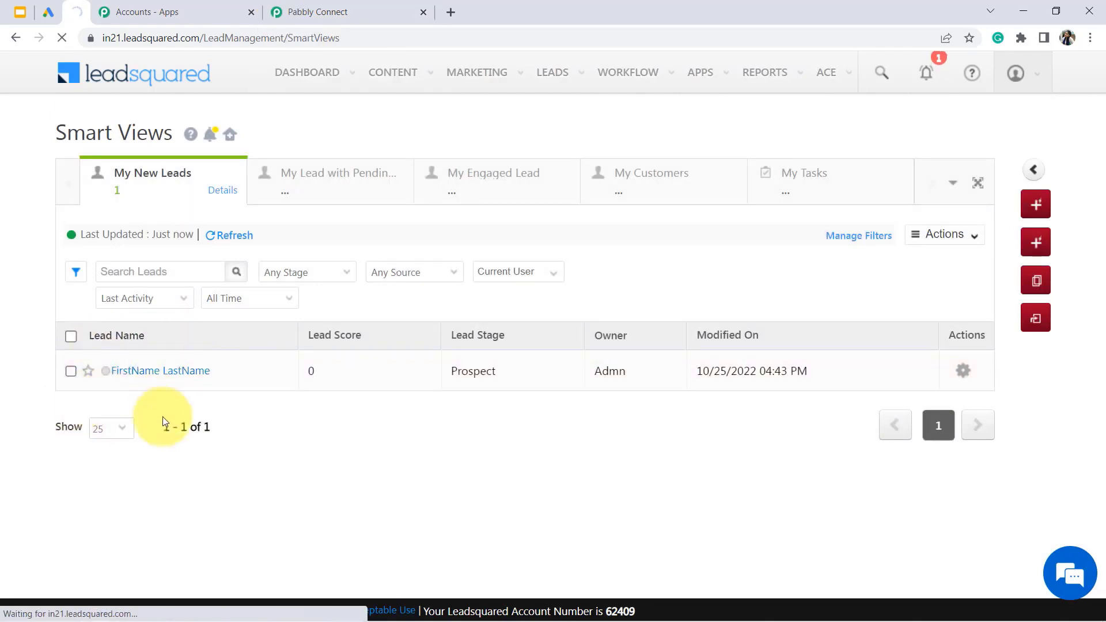
click(180, 369)
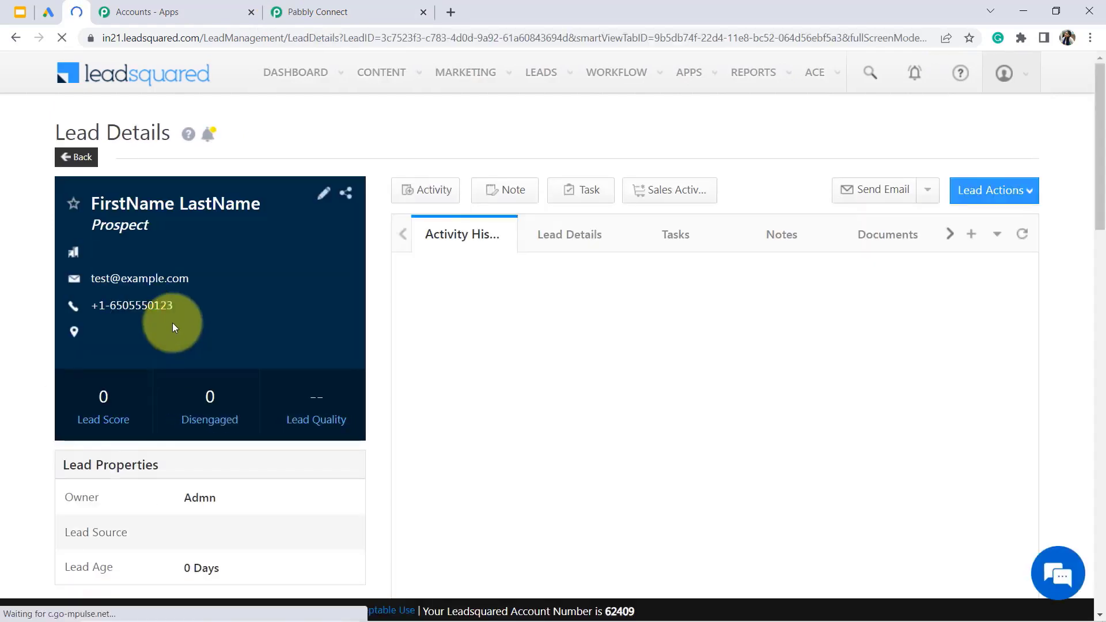
drag(104, 204, 218, 208)
drag(192, 294, 126, 307)
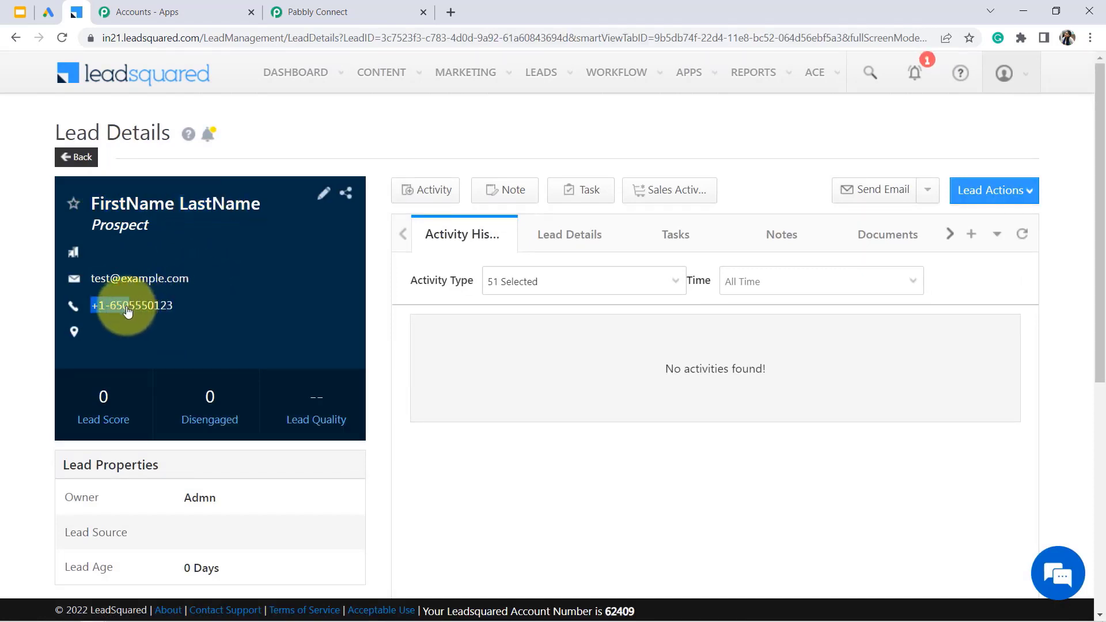
click(193, 317)
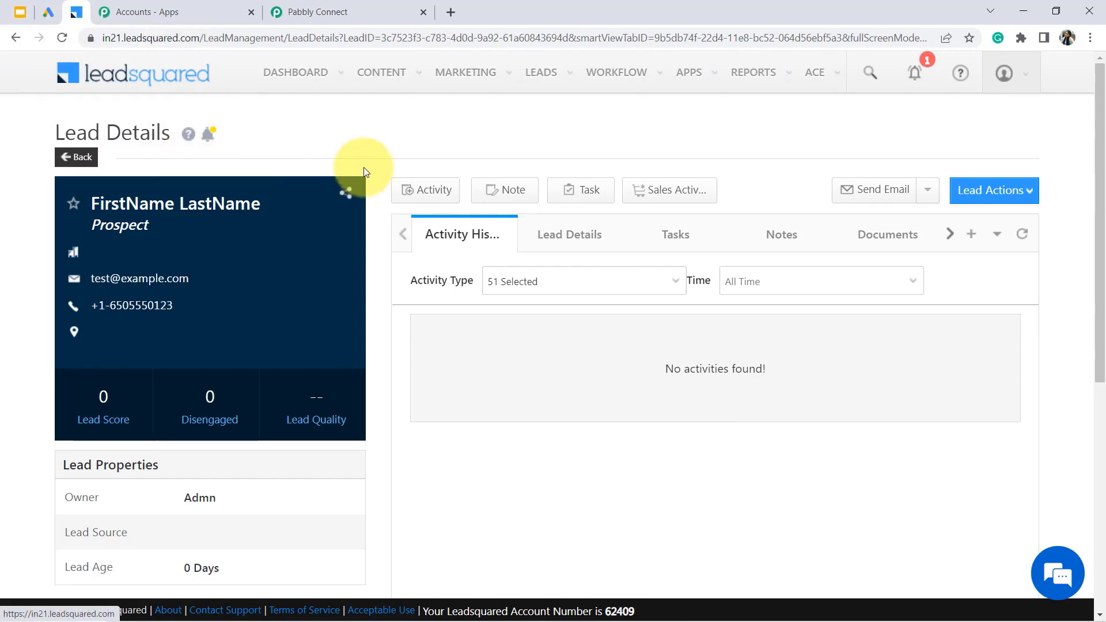
click(51, 14)
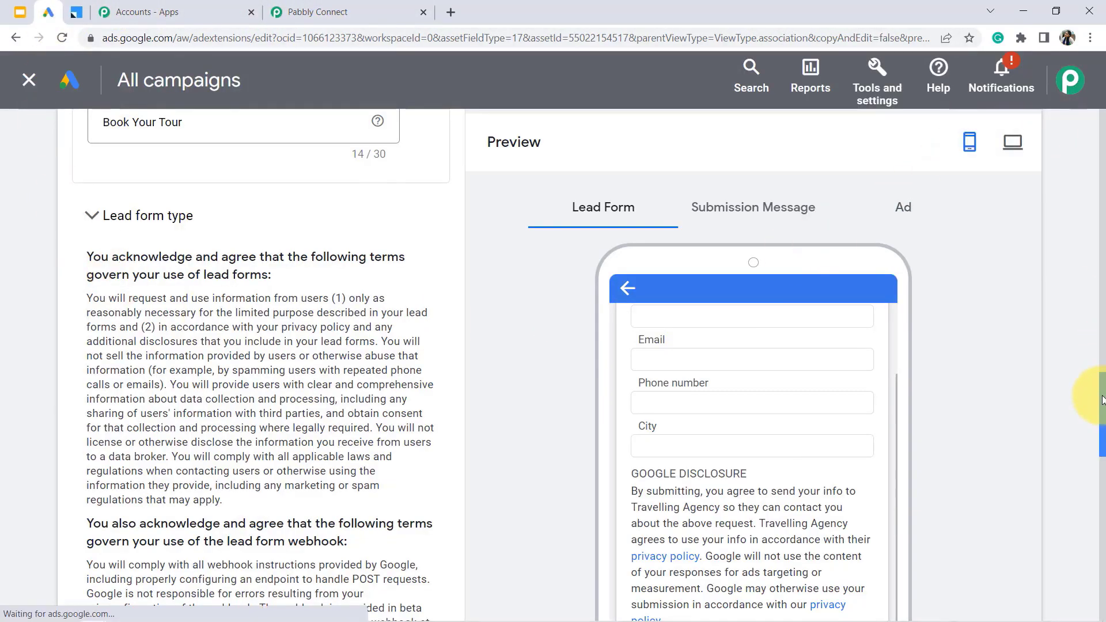
drag(1102, 399, 1100, 427)
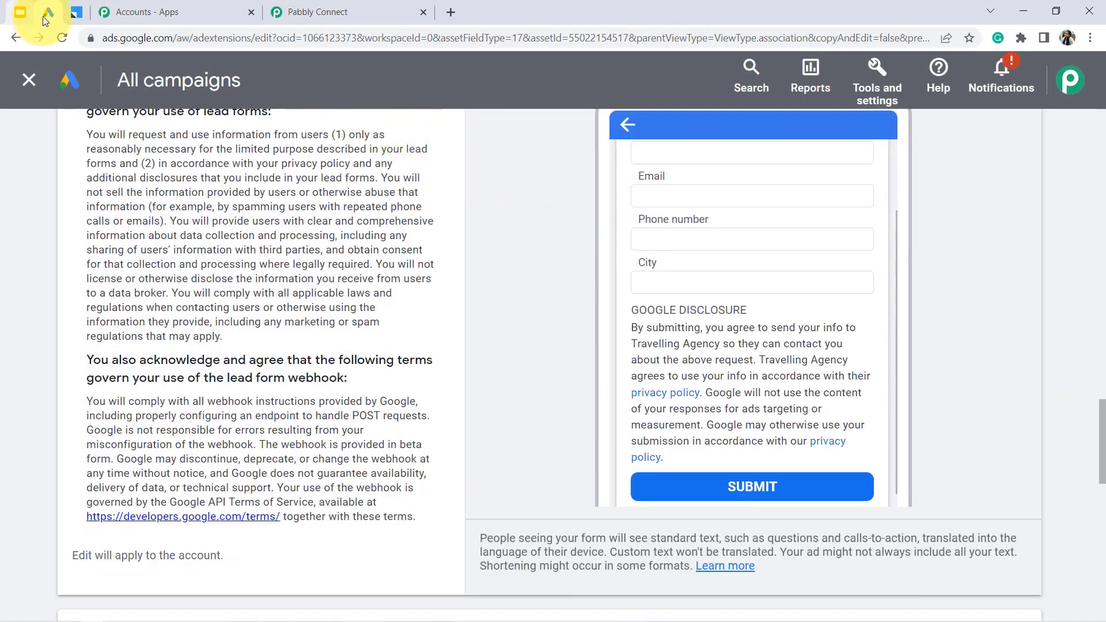
click(70, 19)
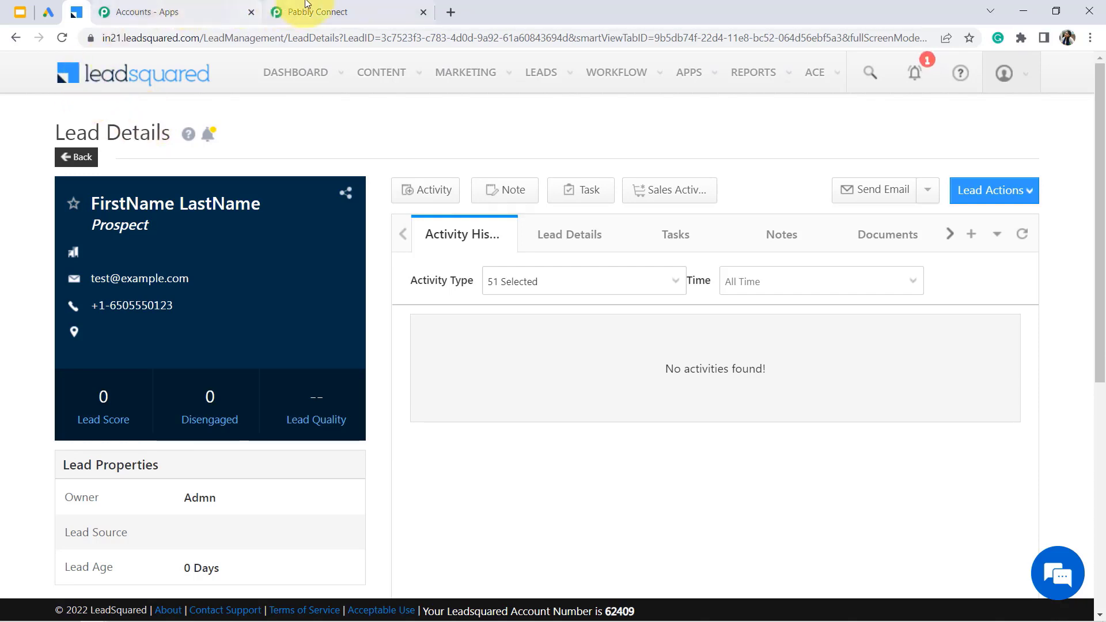
Choose Share from the workflow's three-dot menu and select the generated share link
click(313, 12)
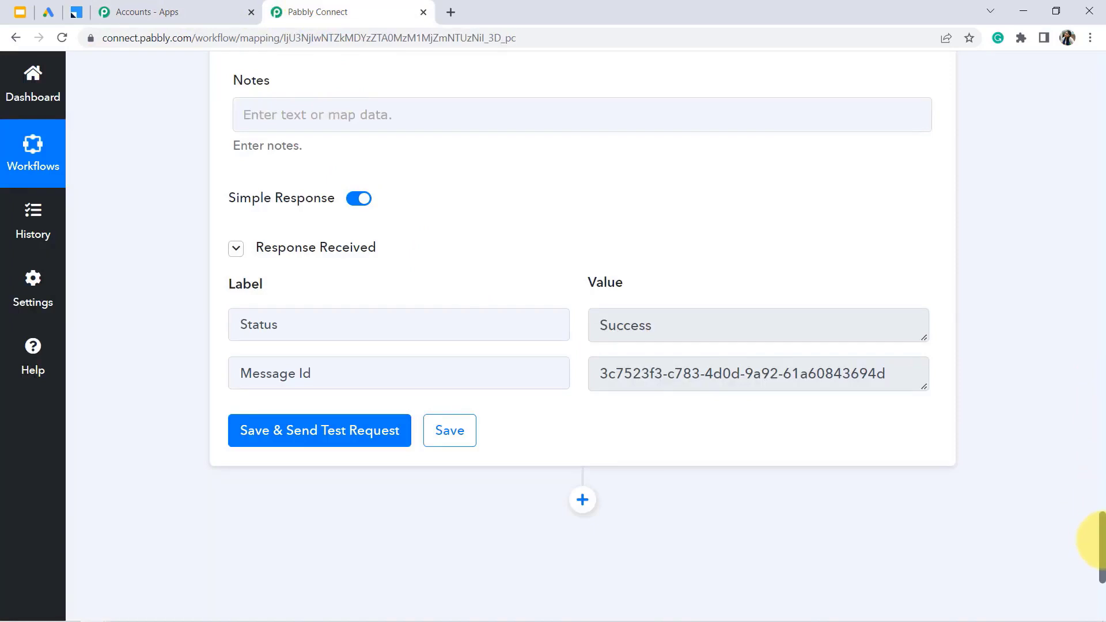
drag(1102, 547, 1103, 35)
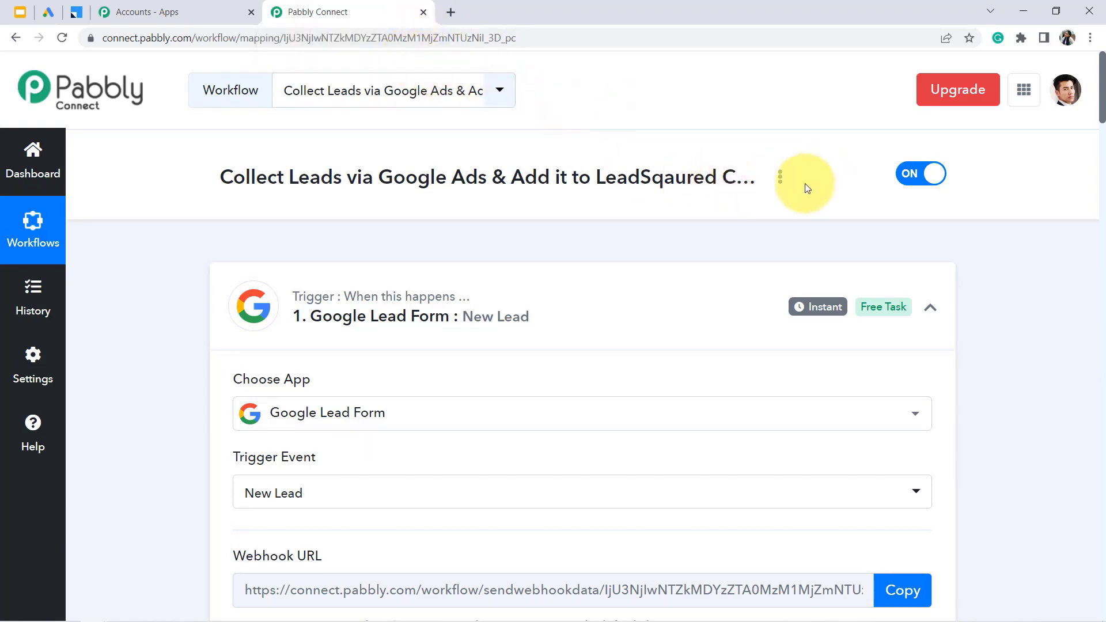
click(781, 176)
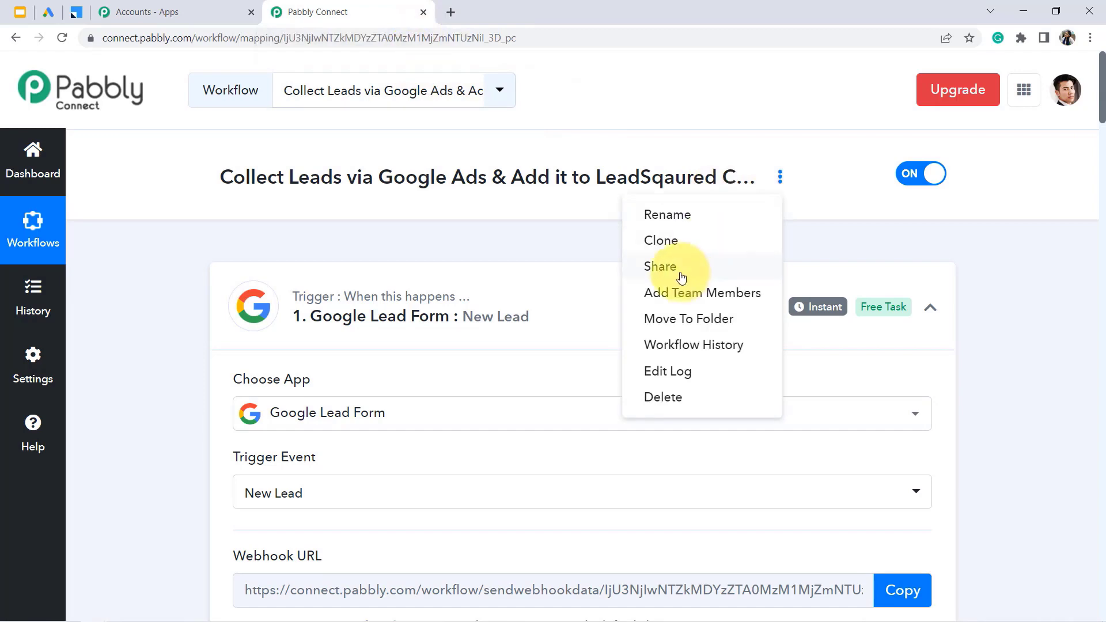
click(681, 278)
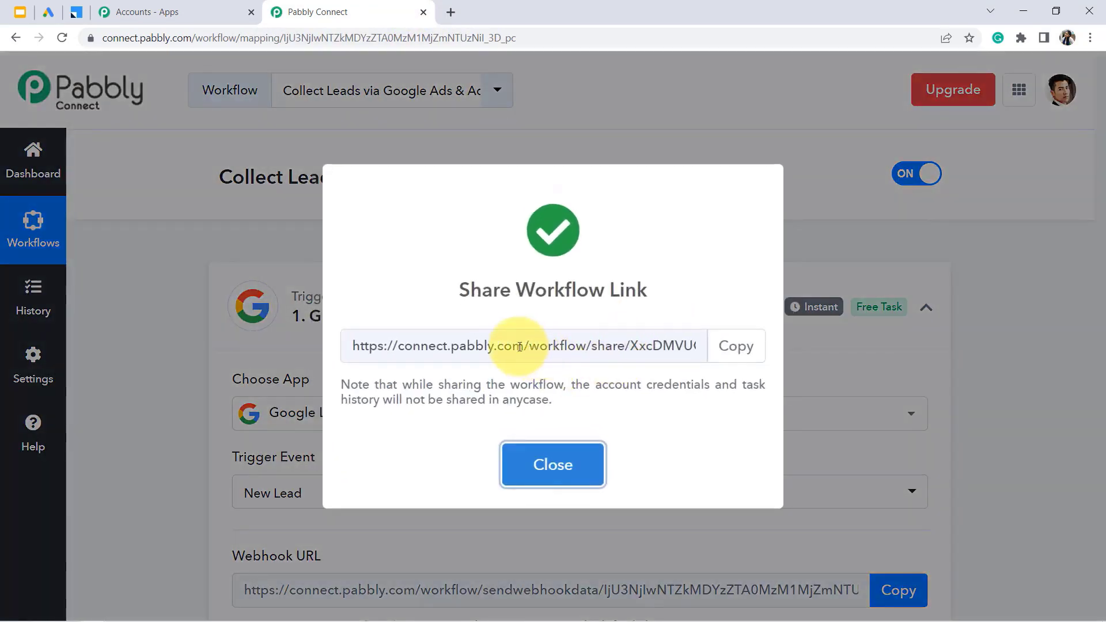
double_click(517, 344)
click(517, 344)
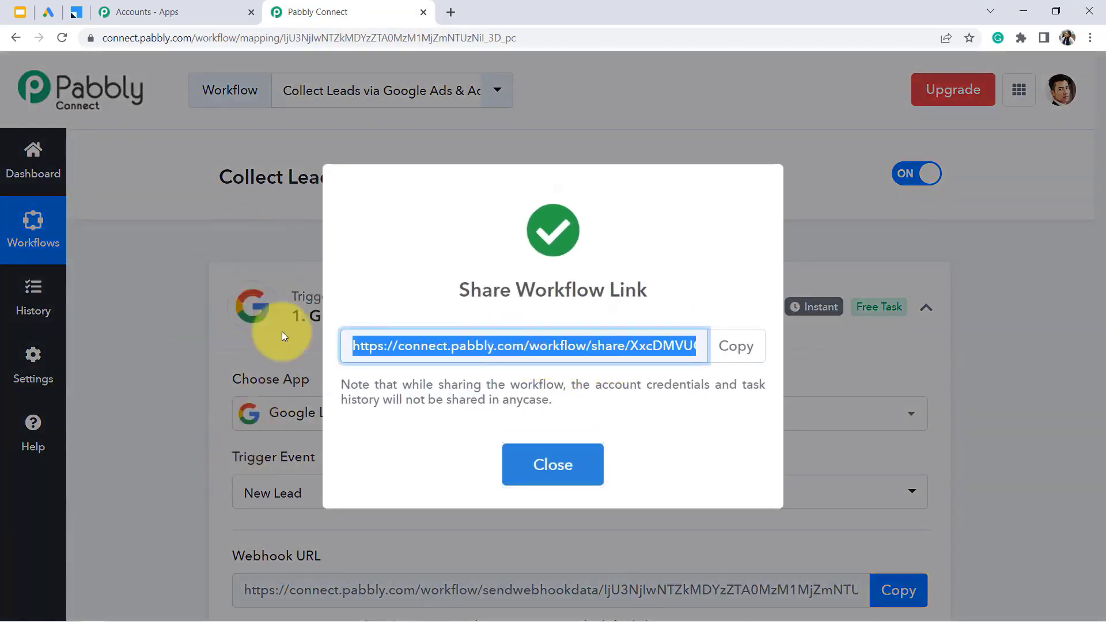
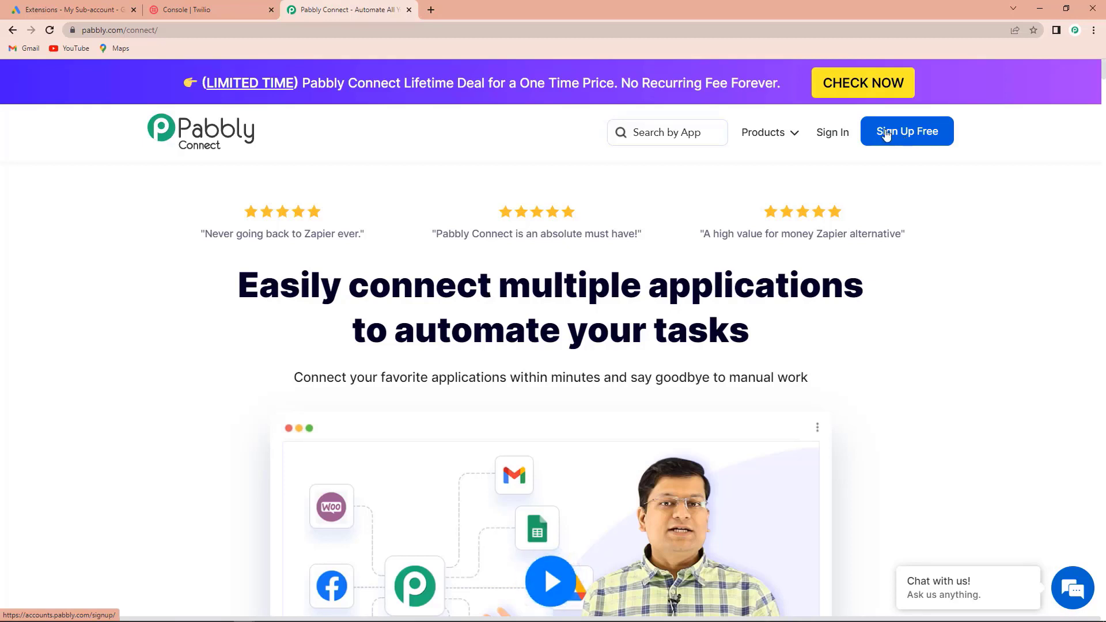
Sign in to Pabbly, launch Pabbly Connect and start a new workflow from the dashboard
click(833, 143)
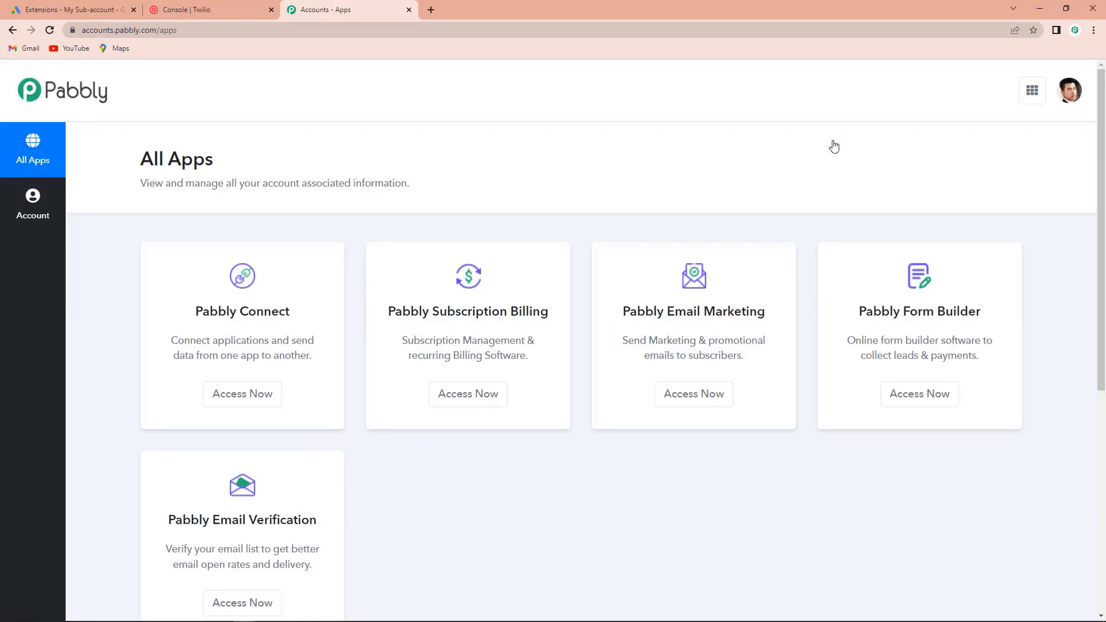
click(238, 398)
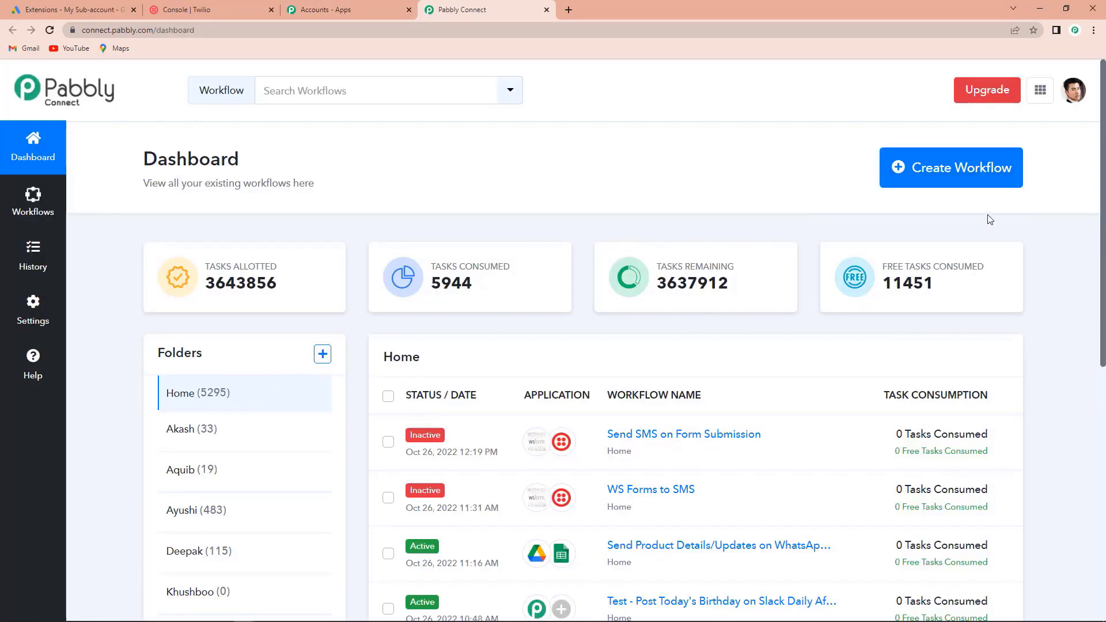
click(956, 172)
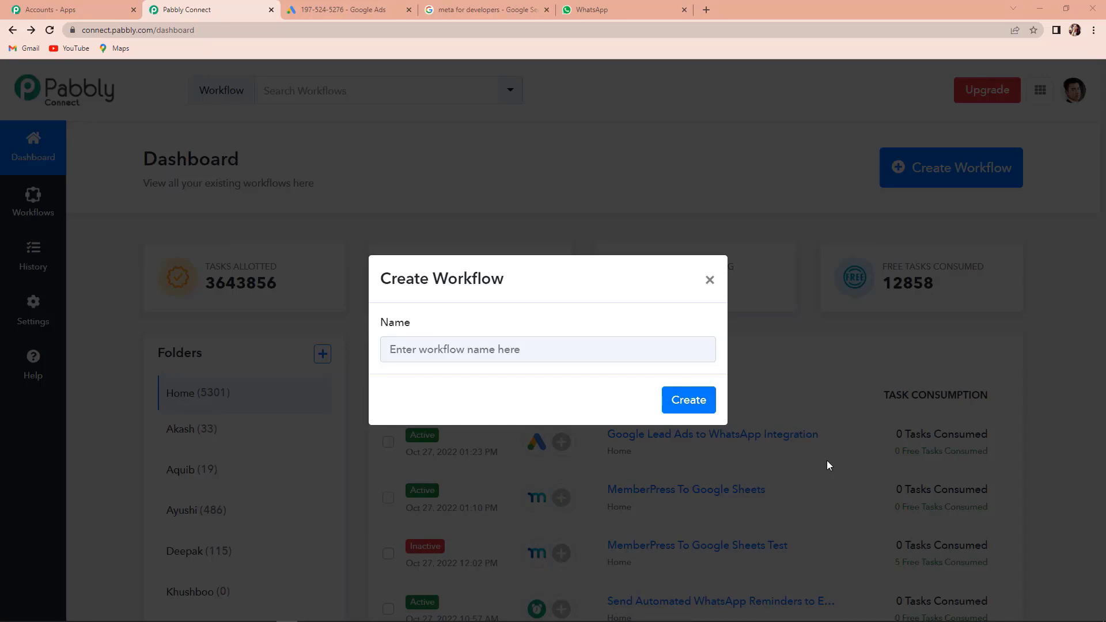
Paste 'Google Lead Ads WhatsApp Integration' as the workflow name and create it
click(587, 350)
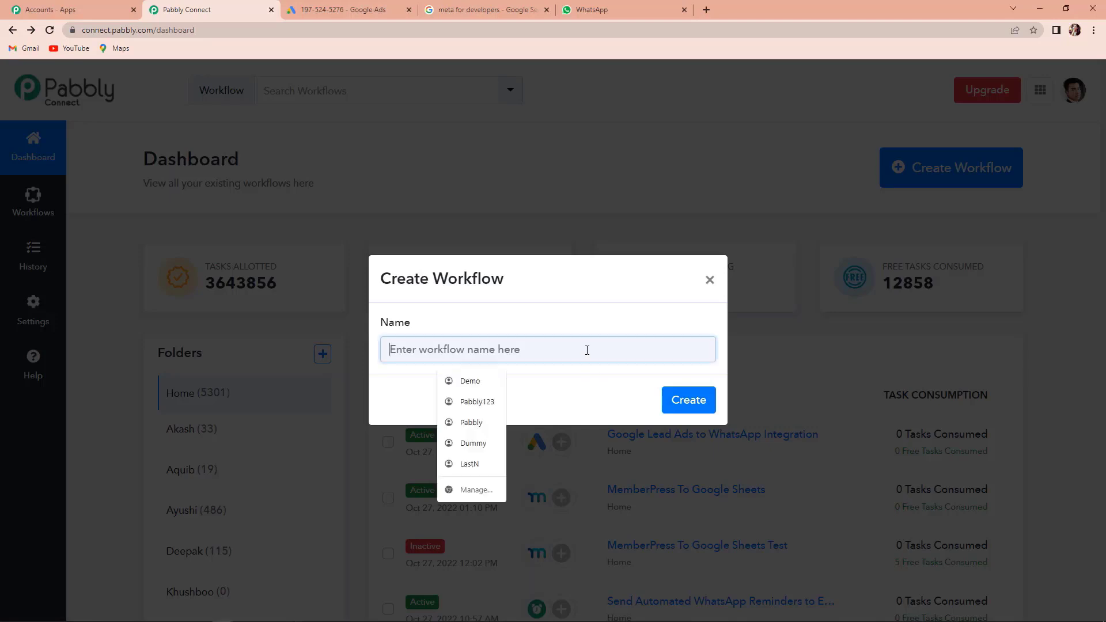
text(Google Lead Ads WhatsApp Integration)
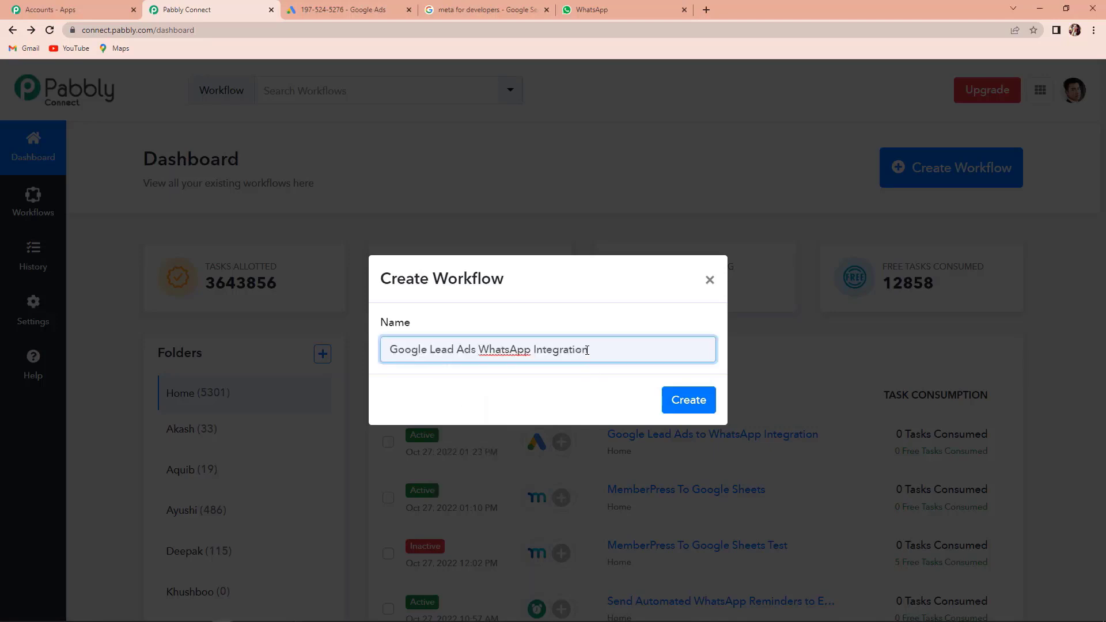
click(693, 400)
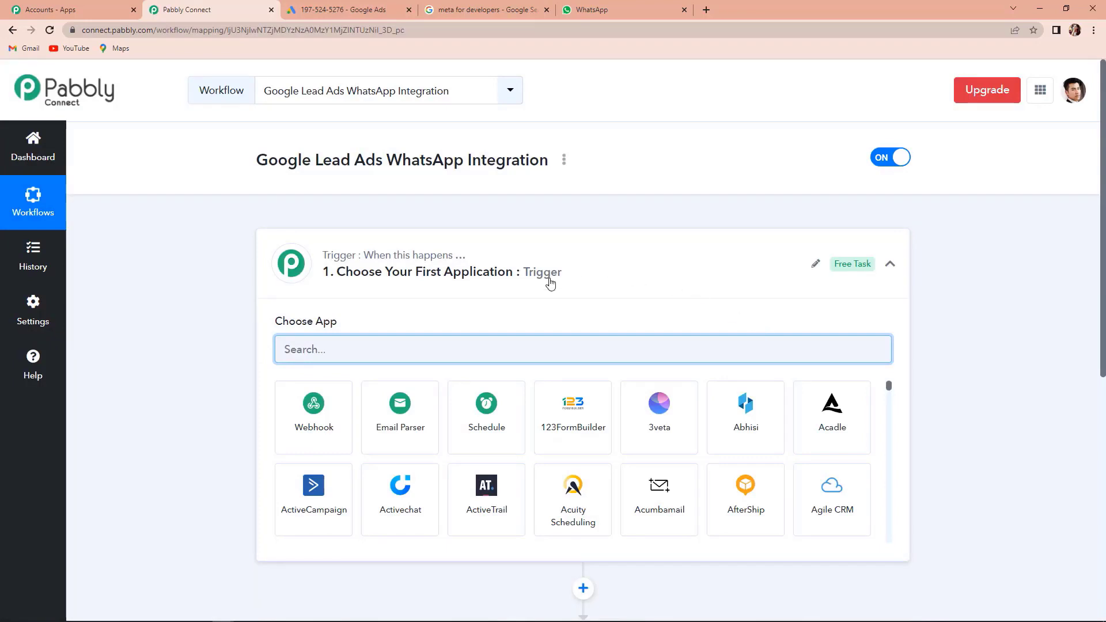
scroll(555, 295, down, 3)
scroll(567, 337, down, 1)
scroll(604, 389, up, 1)
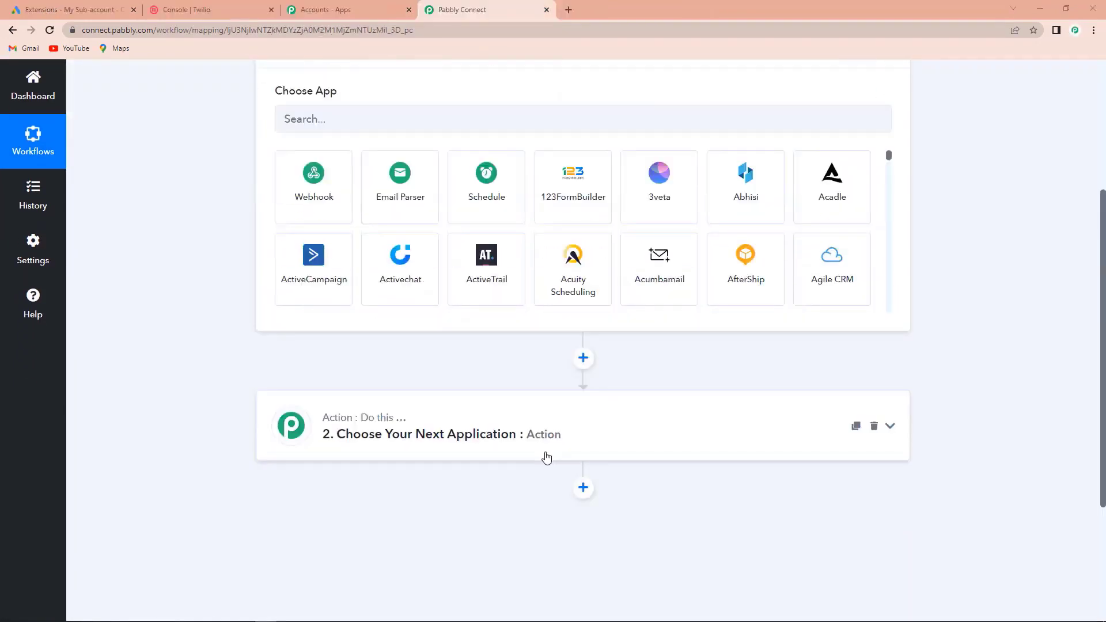
scroll(547, 458, up, 2)
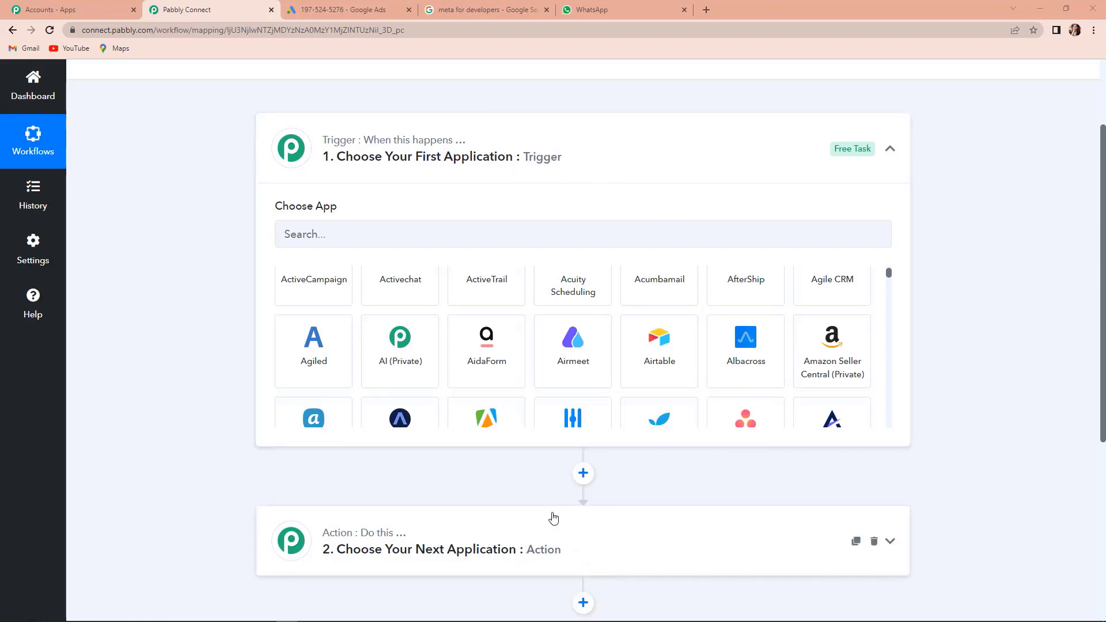
Set the trigger to Google Ads (Beta) with New Lead Form Entry and review the webhook setup instructions
click(321, 236)
text(google)
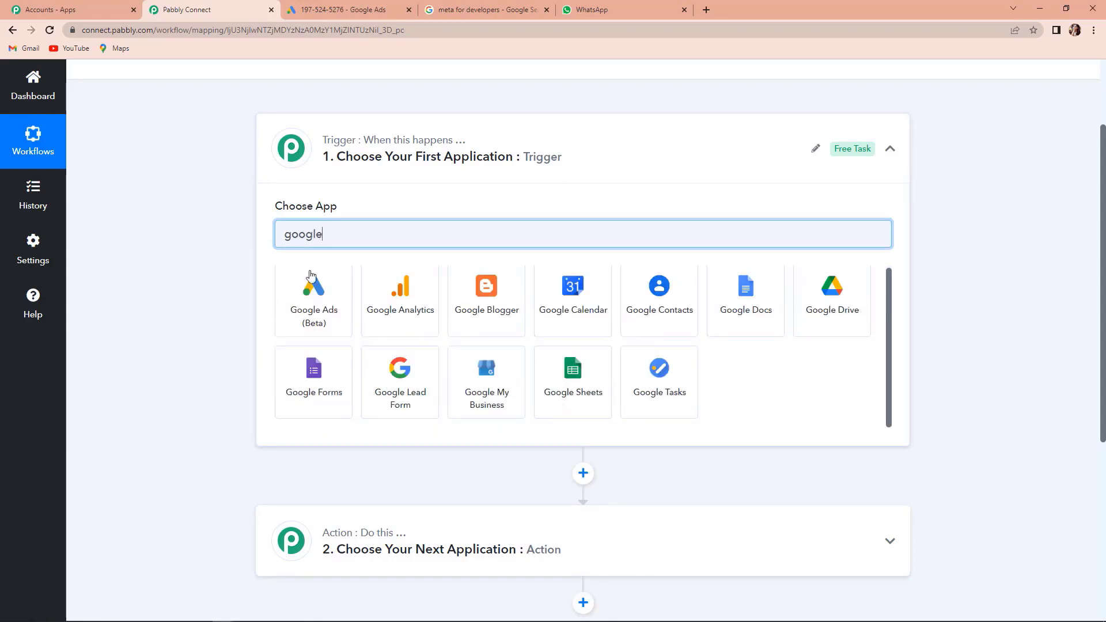
click(321, 316)
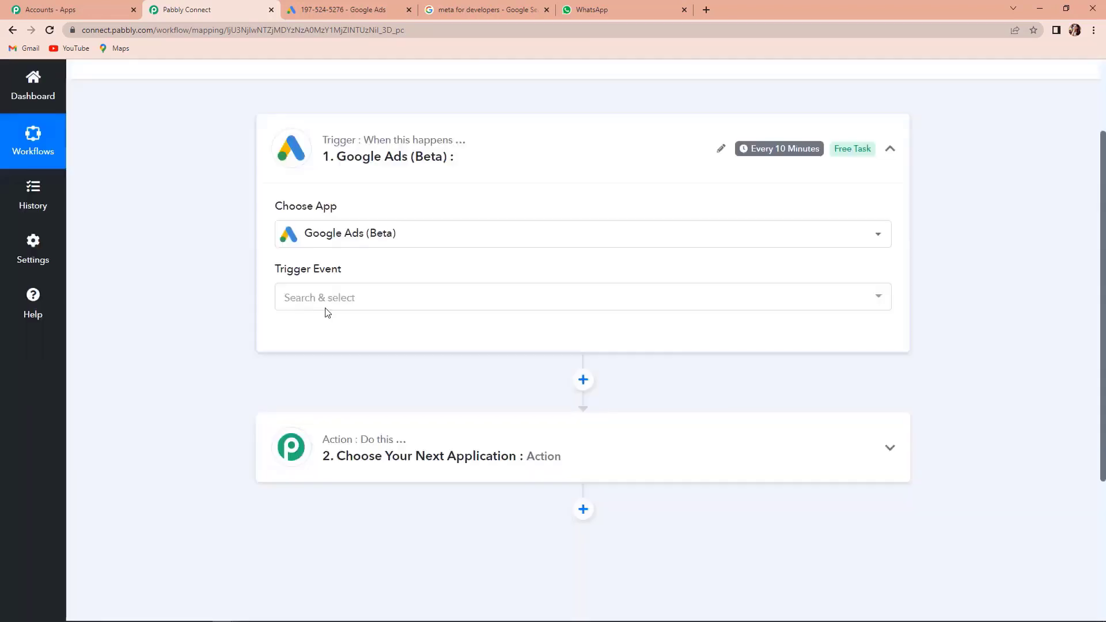
click(329, 301)
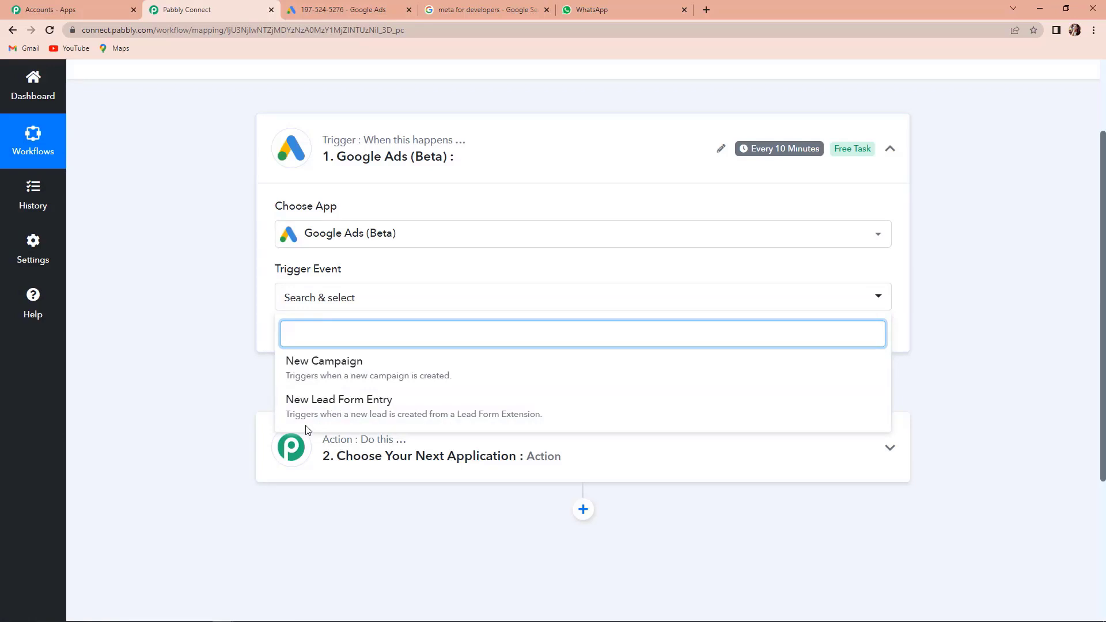
click(311, 404)
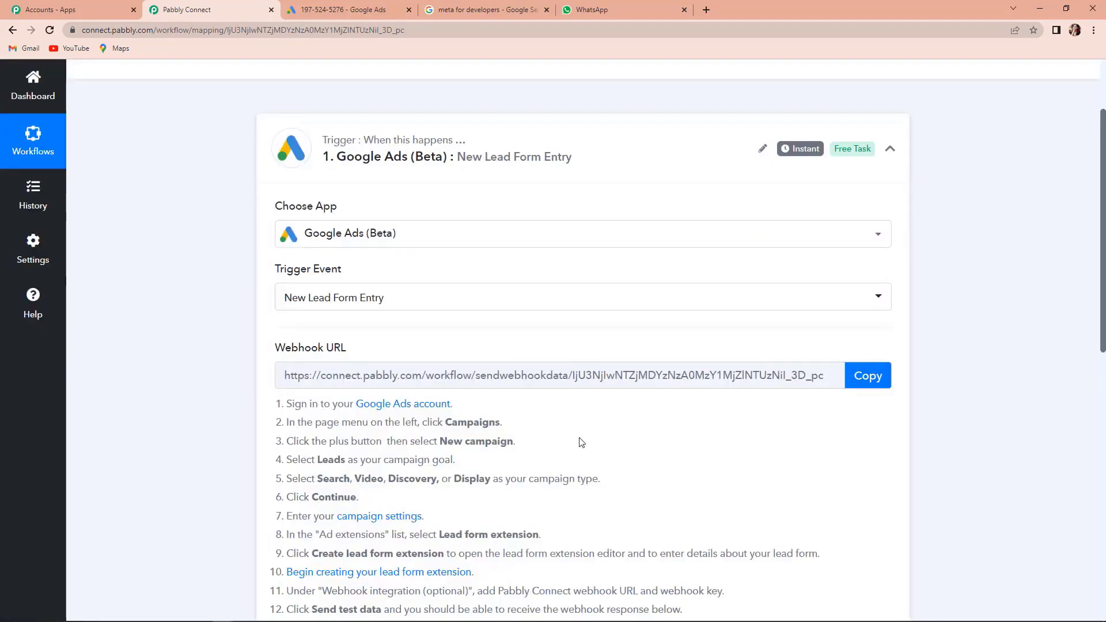
scroll(484, 391, down, 2)
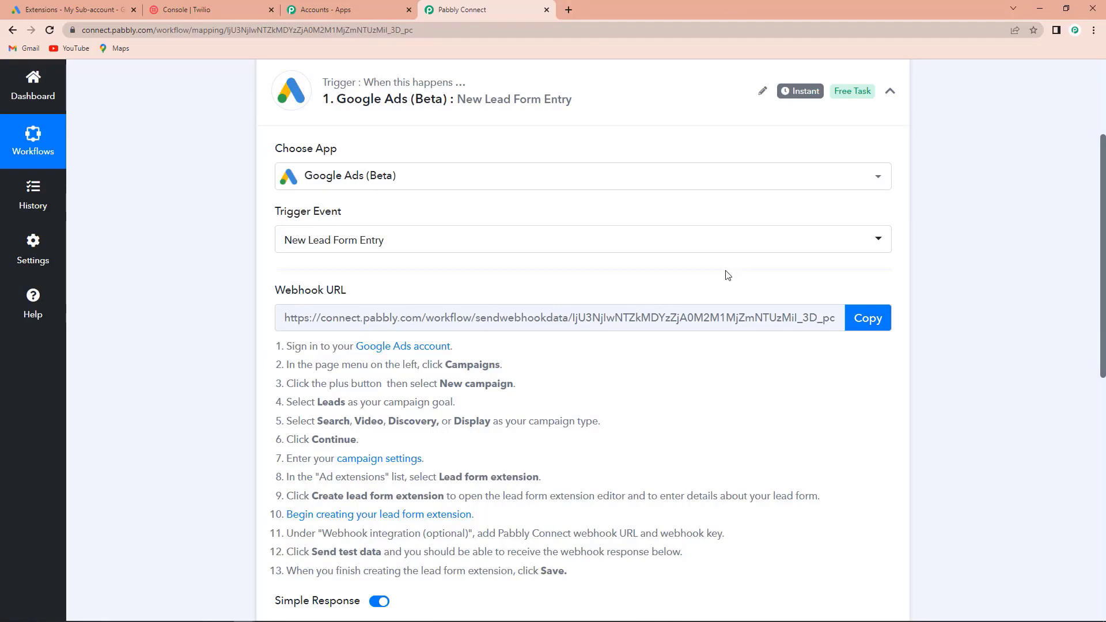
scroll(353, 264, down, 2)
drag(313, 258, 610, 474)
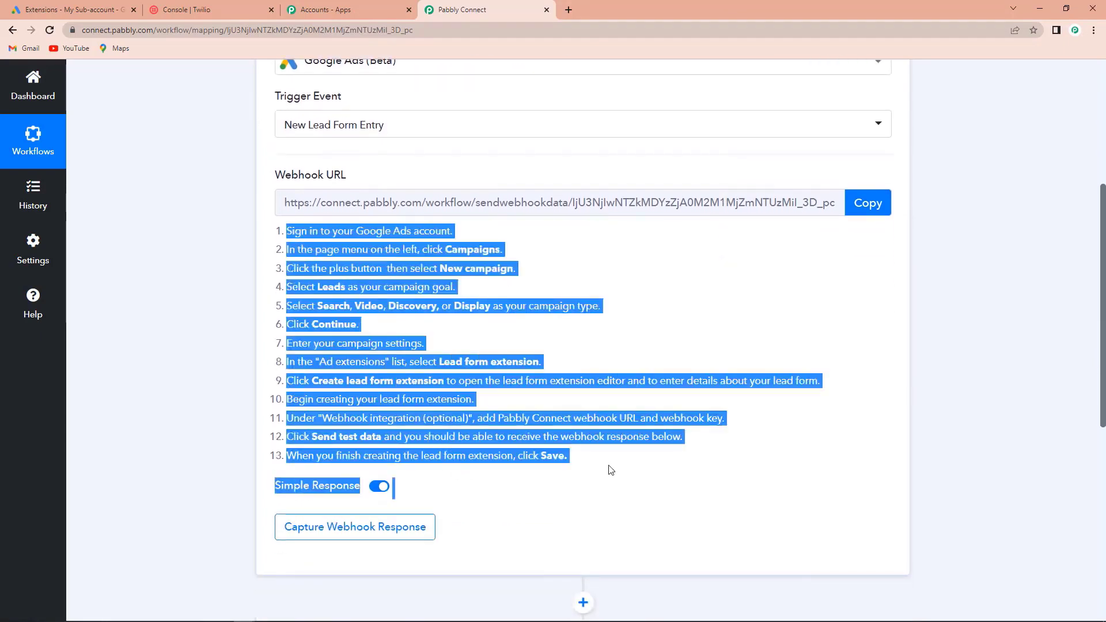
click(639, 478)
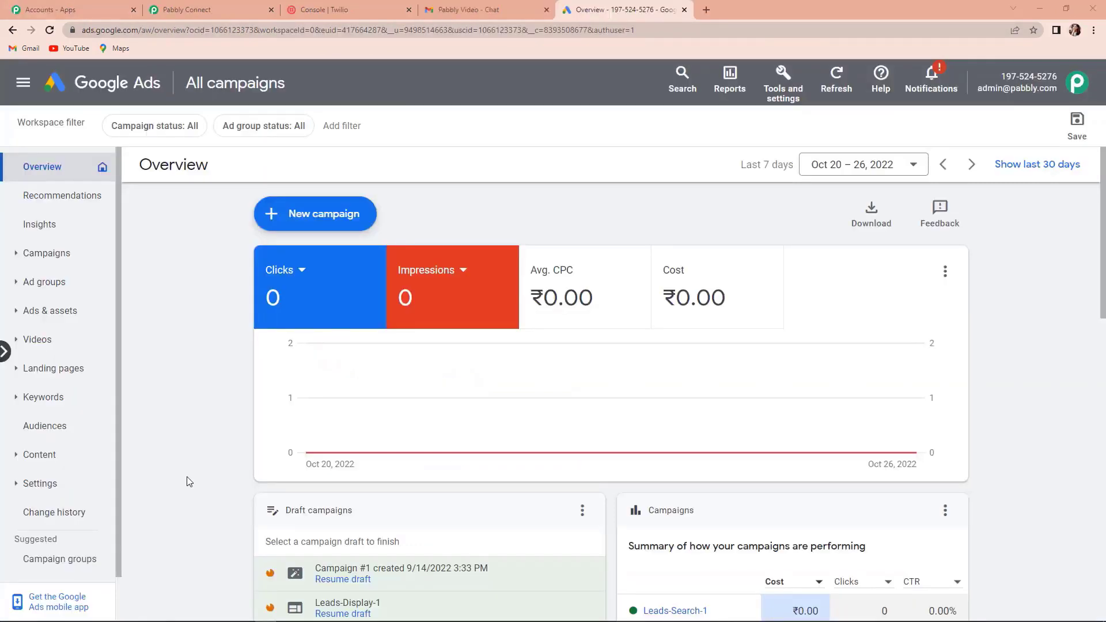
In Ads & assets > Assets, try adding a lead form, then go back and edit Travel Booking Form
click(53, 312)
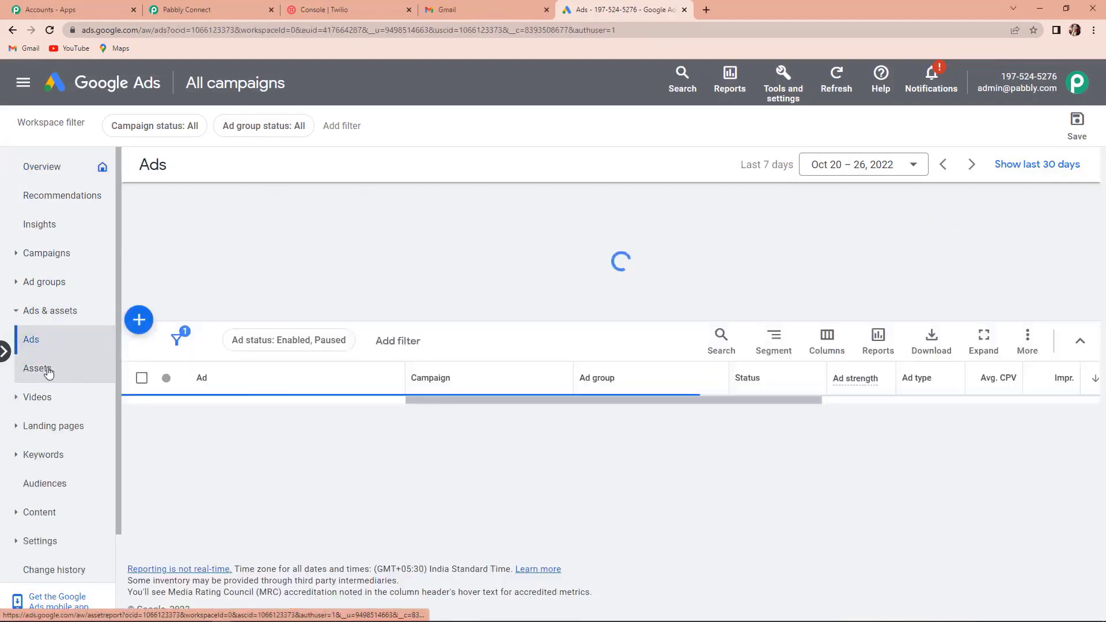
click(38, 371)
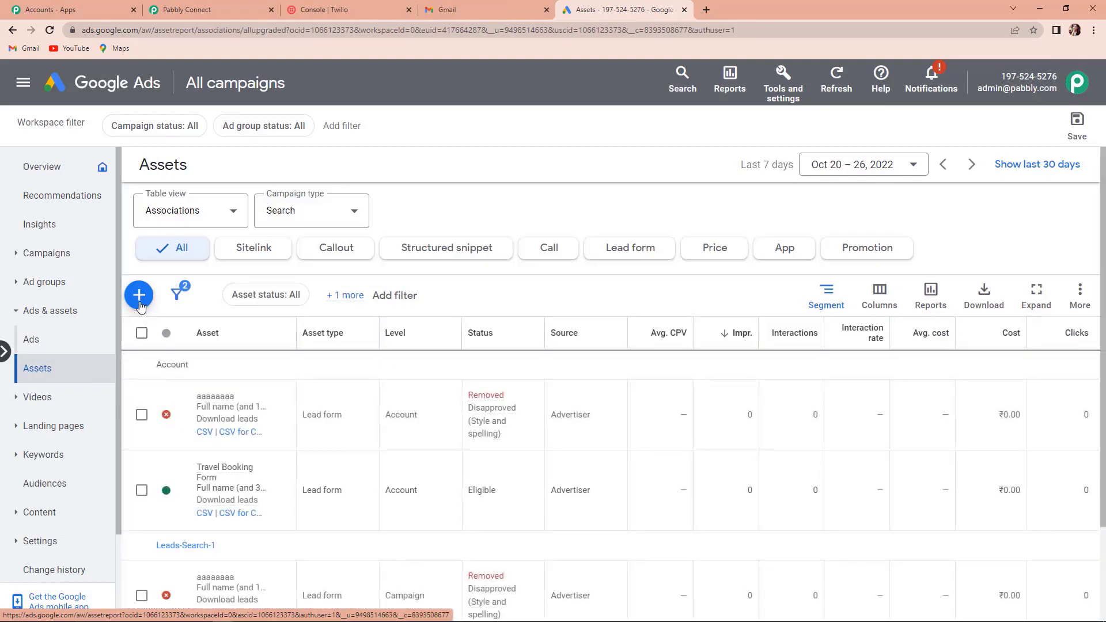
click(139, 295)
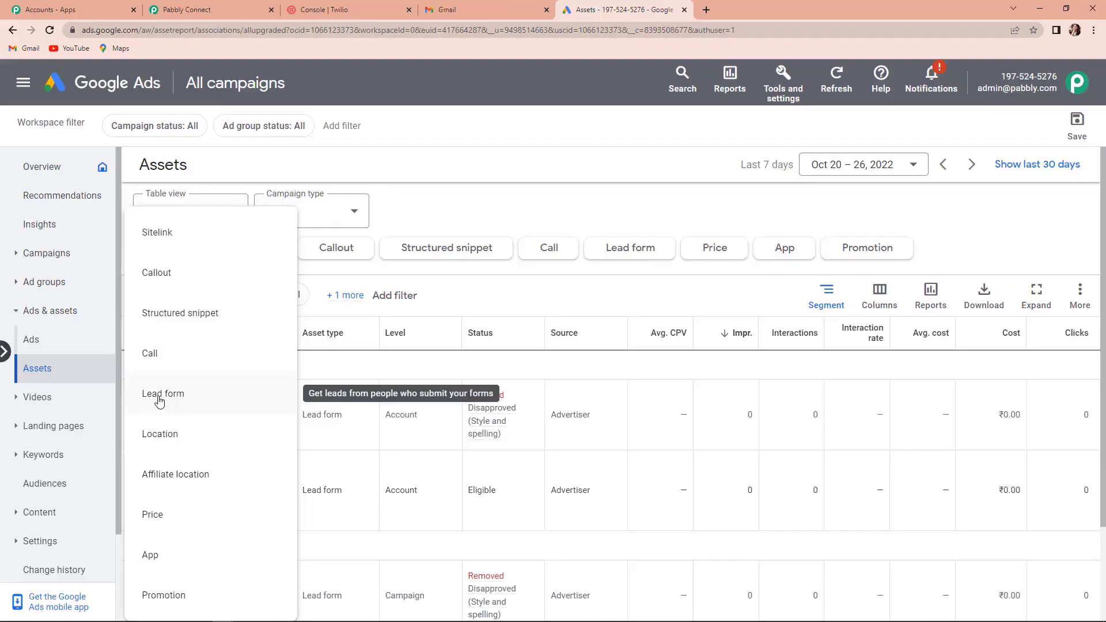
click(160, 324)
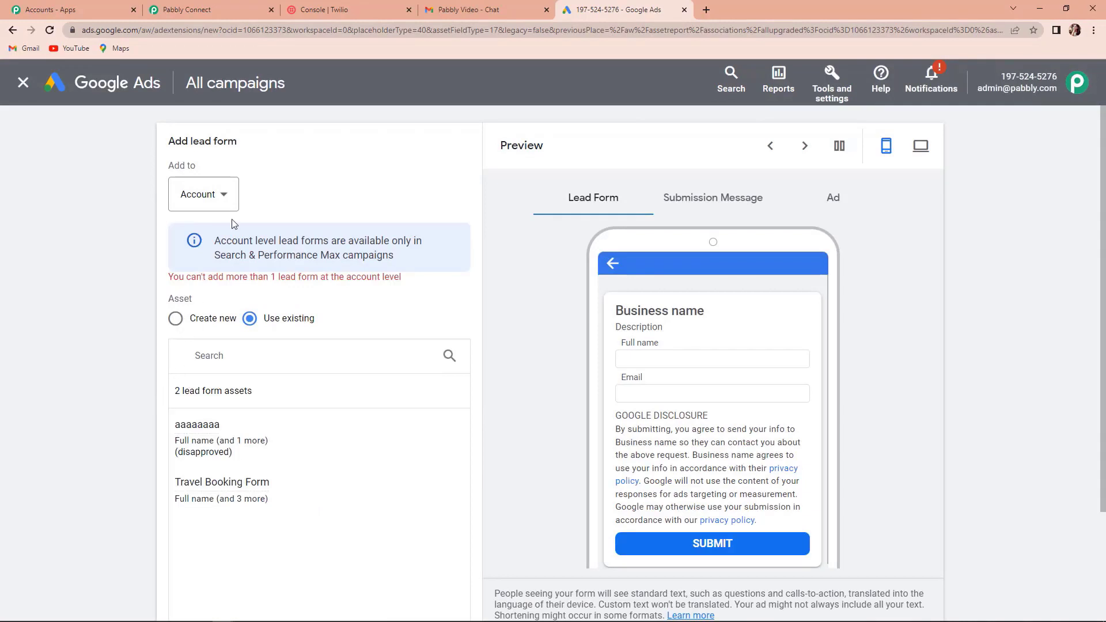
click(222, 196)
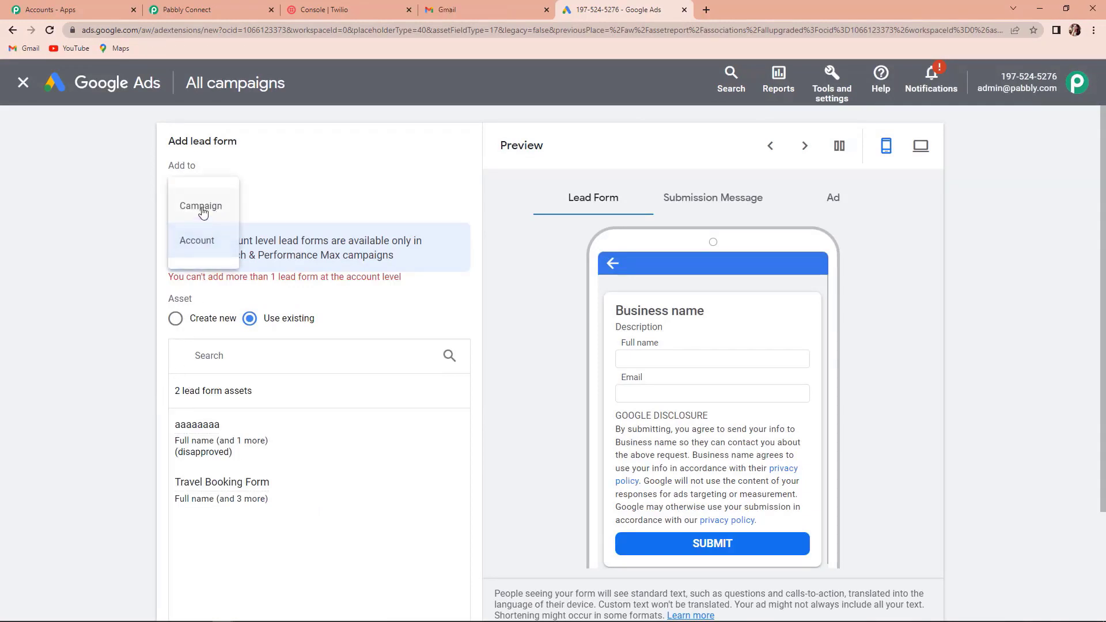
click(23, 82)
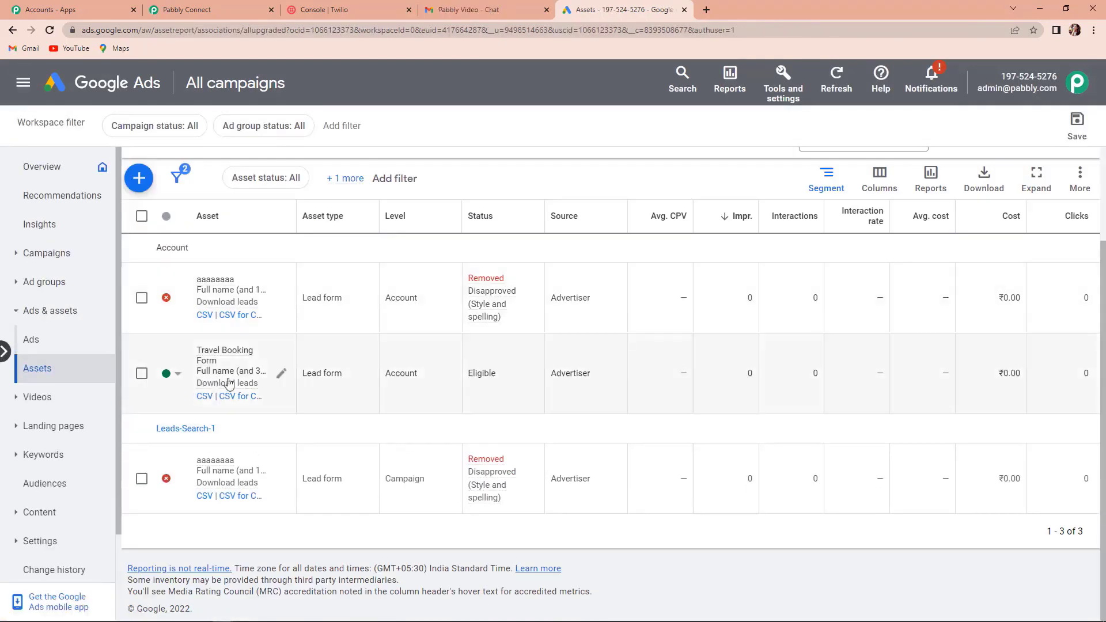
click(219, 377)
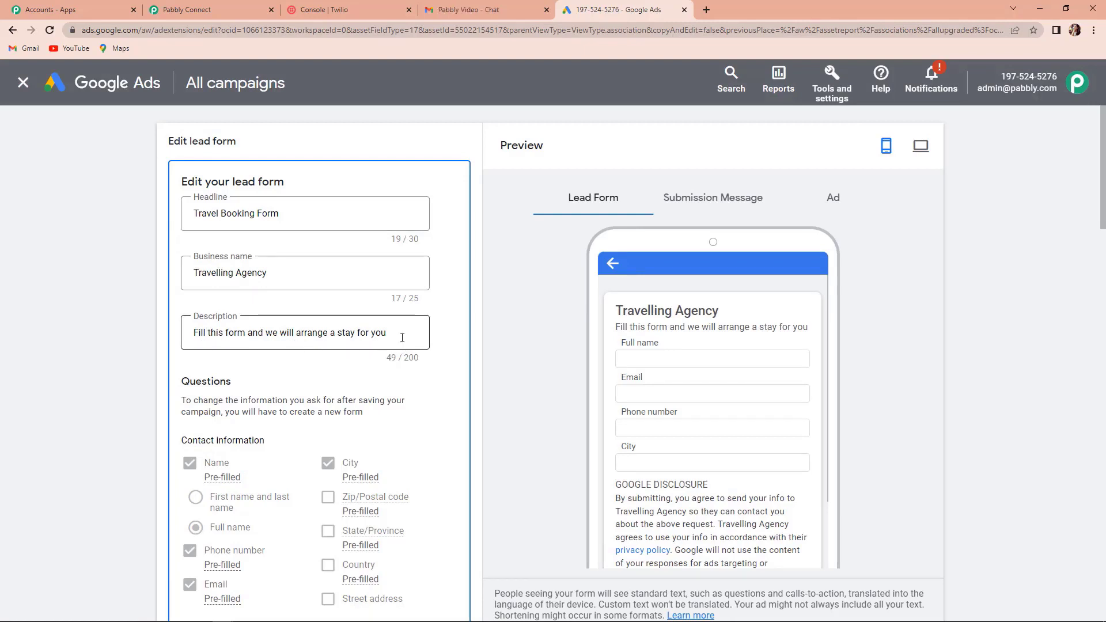
Fix the typo in the lead form's submission description
scroll(402, 337, down, 2)
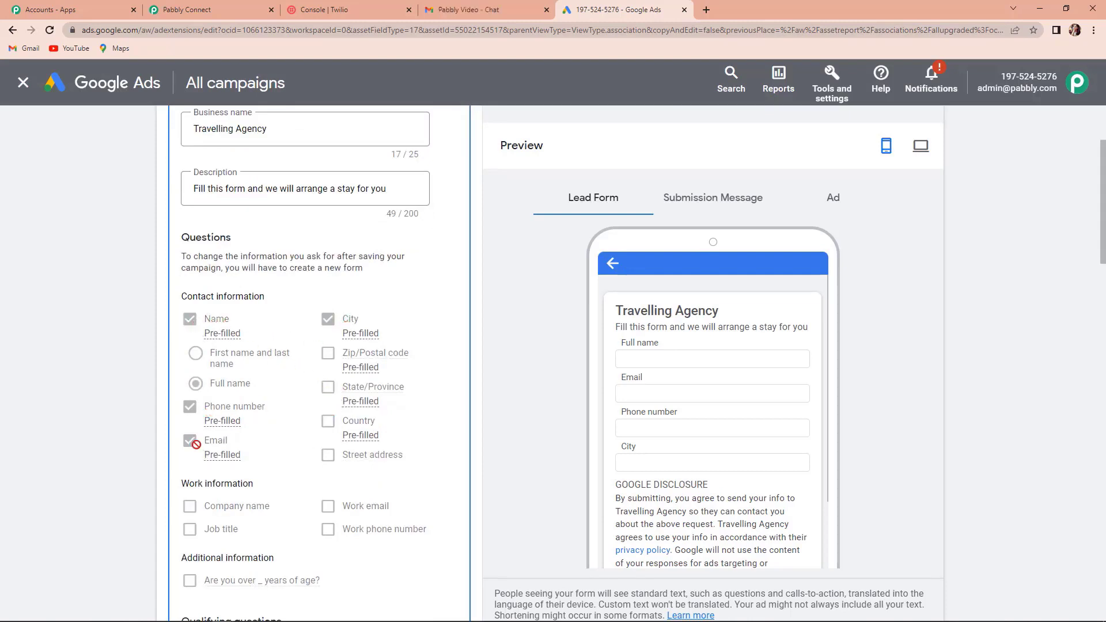
scroll(320, 441, down, 3)
scroll(323, 361, down, 5)
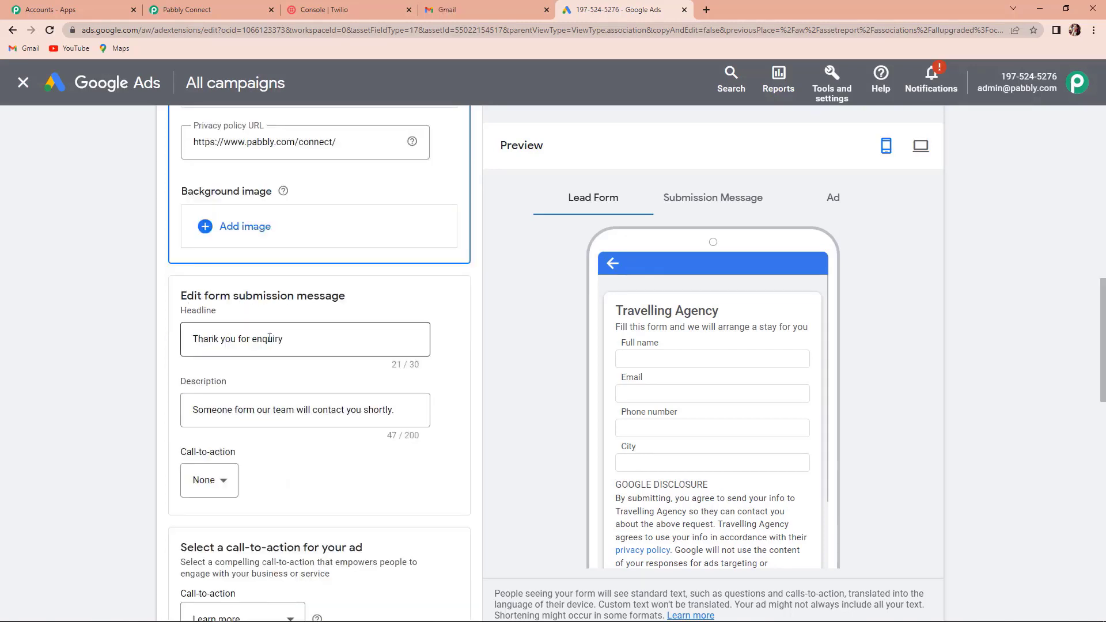
scroll(279, 340, down, 1)
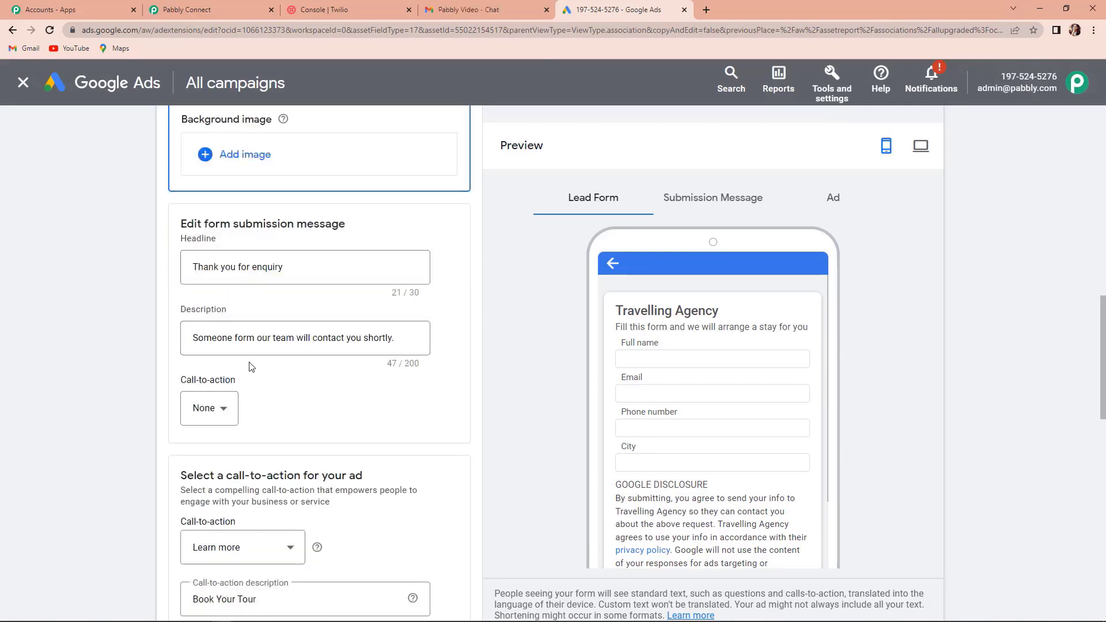
click(194, 344)
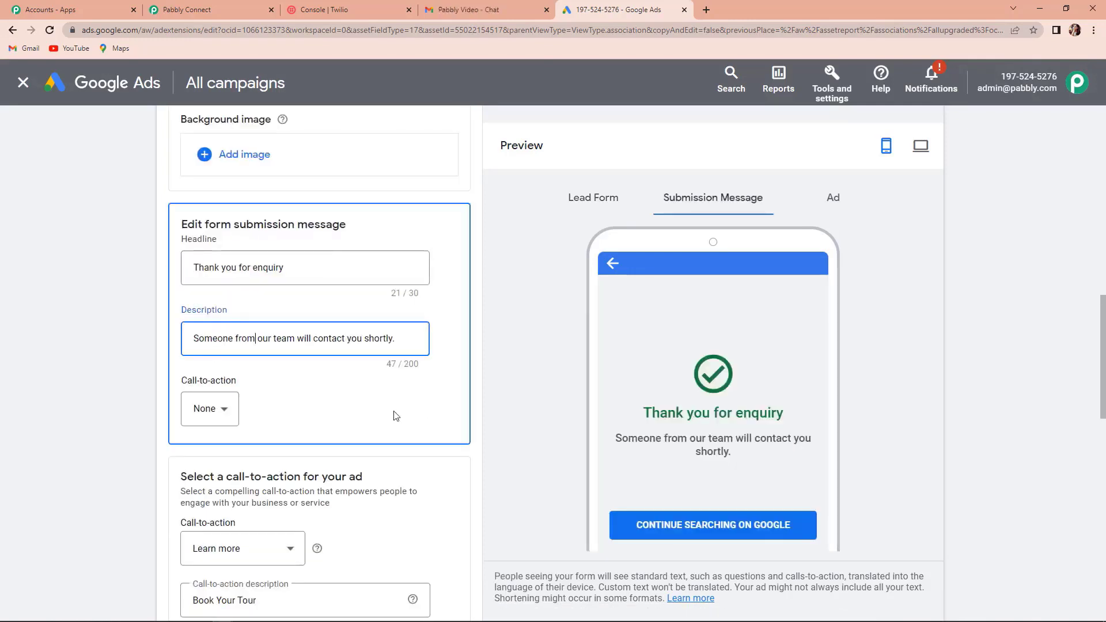
click(484, 412)
Leave the submission call-to-action as None and scroll to Export leads from Google Ads
scroll(334, 444, down, 2)
click(217, 271)
click(504, 278)
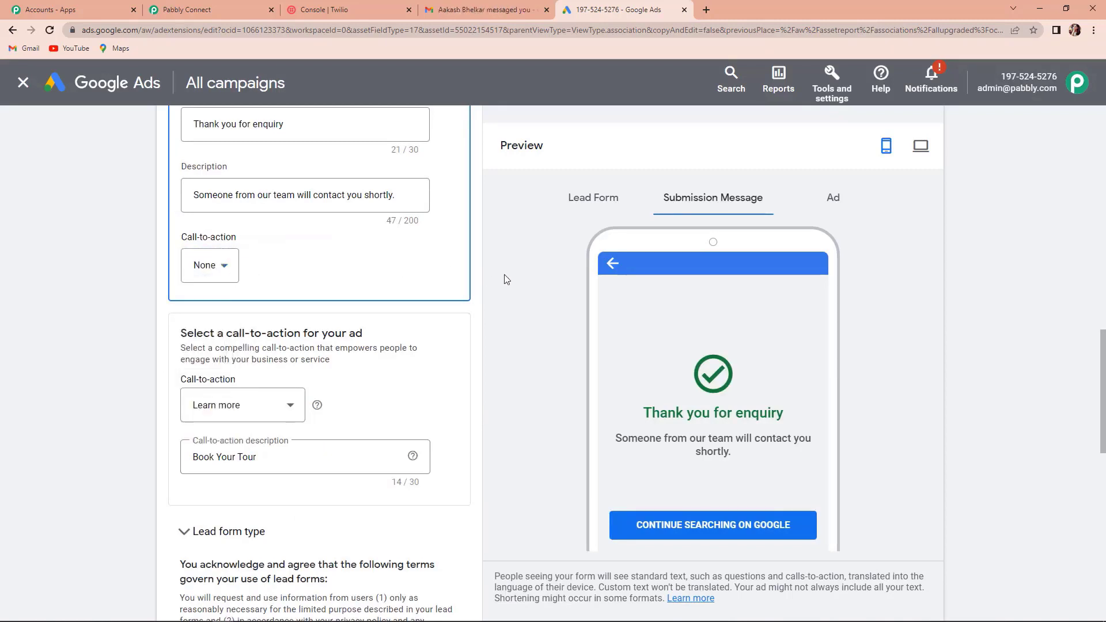
click(218, 271)
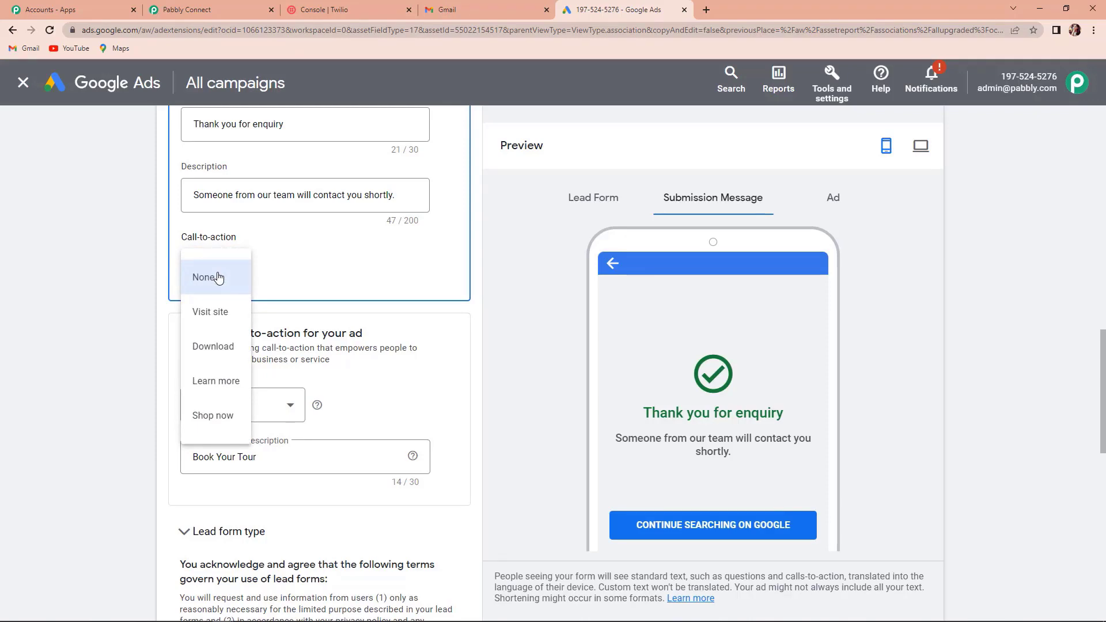
click(521, 323)
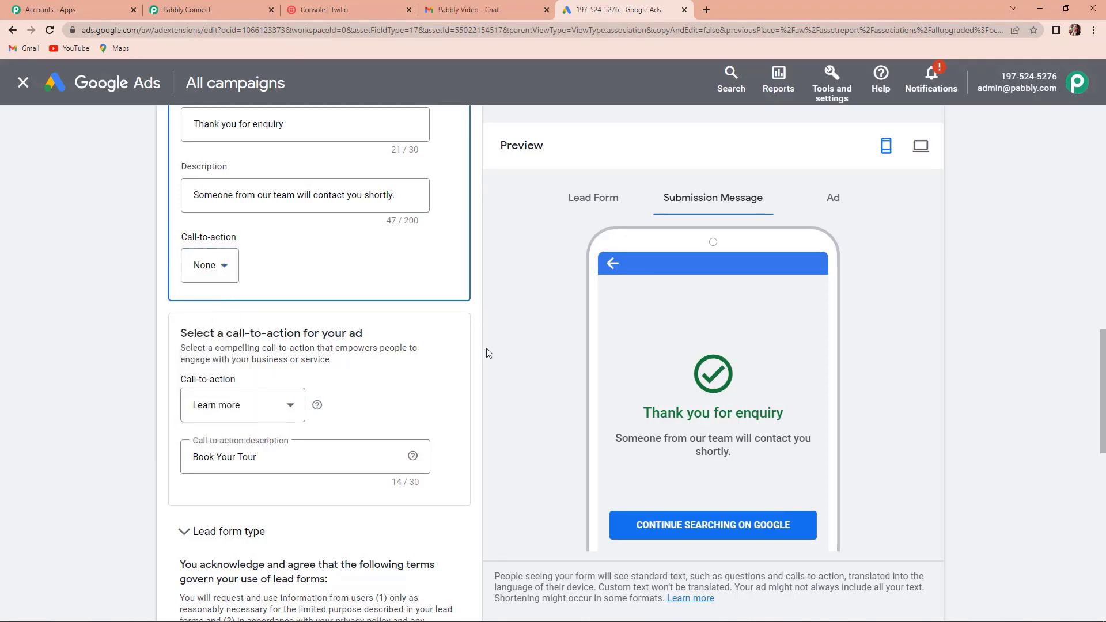
scroll(487, 351, down, 3)
scroll(486, 348, down, 10)
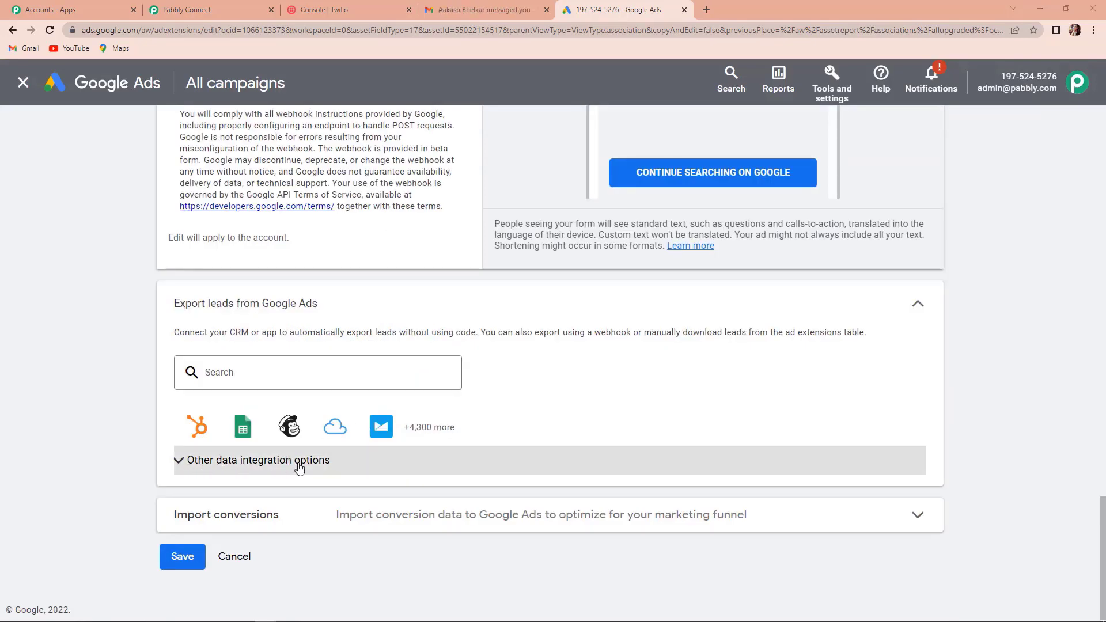
Under Other data integration options, paste Pabbly's copied webhook URL into Webhook URL
click(294, 461)
scroll(291, 464, down, 3)
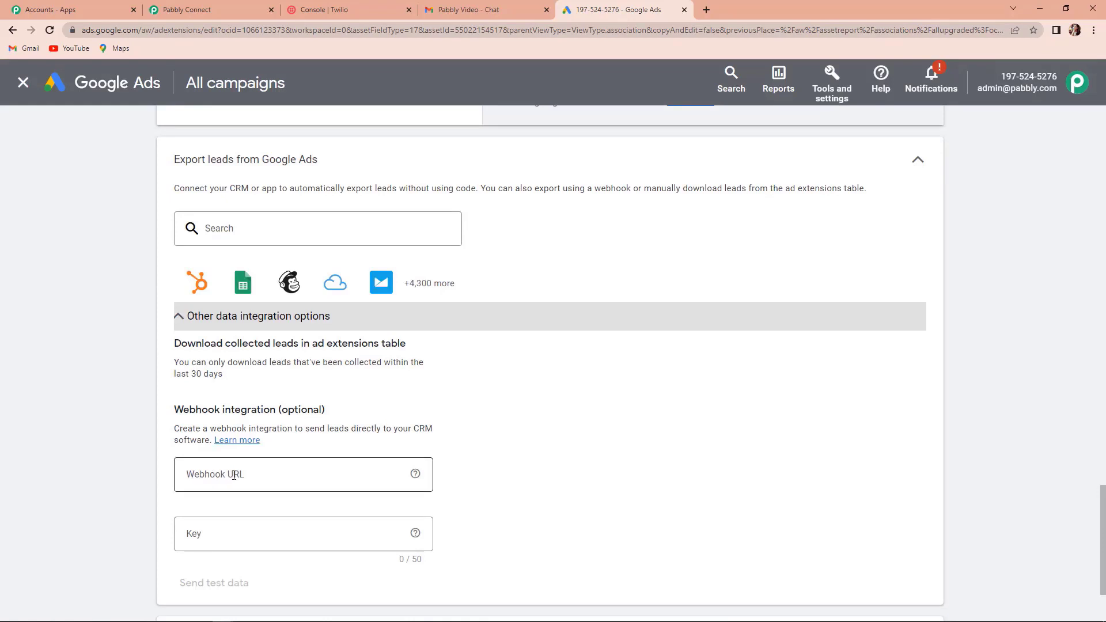
click(187, 9)
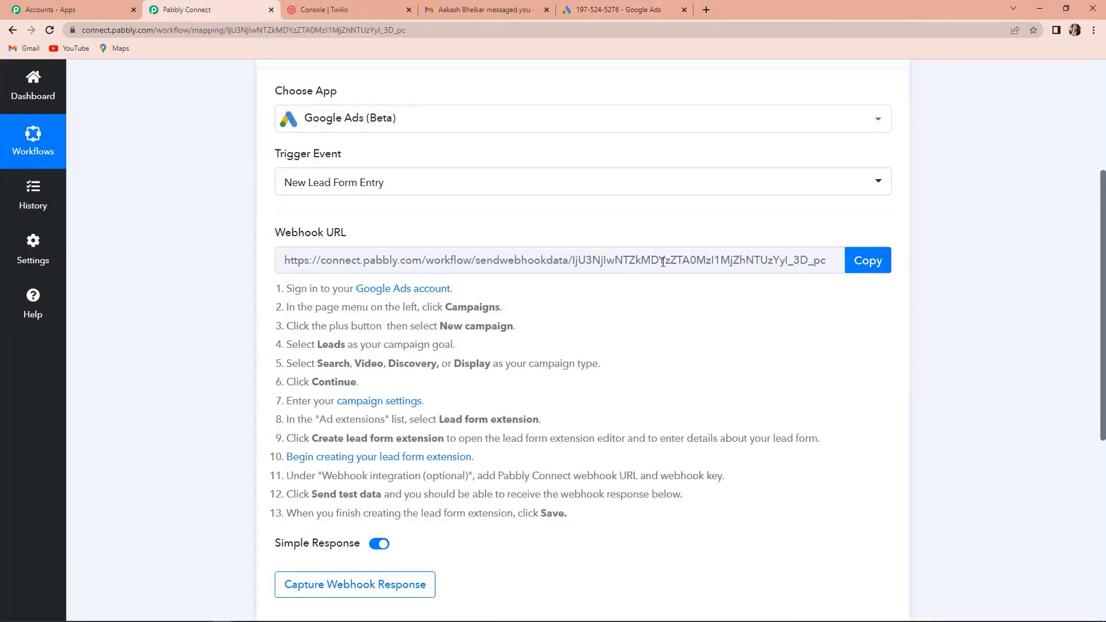
click(866, 260)
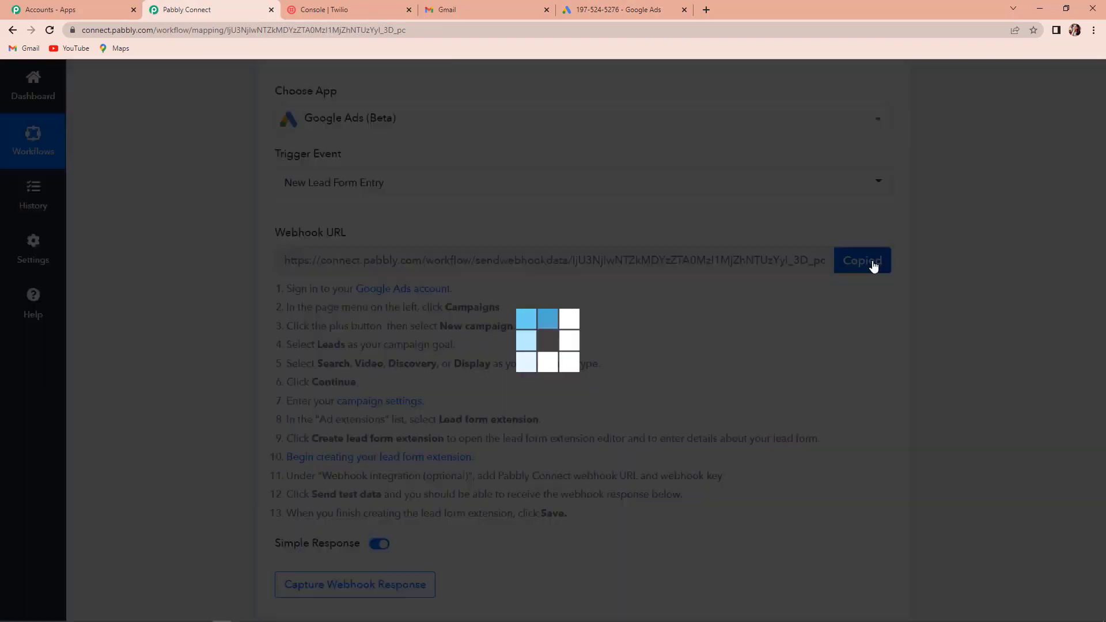
click(260, 472)
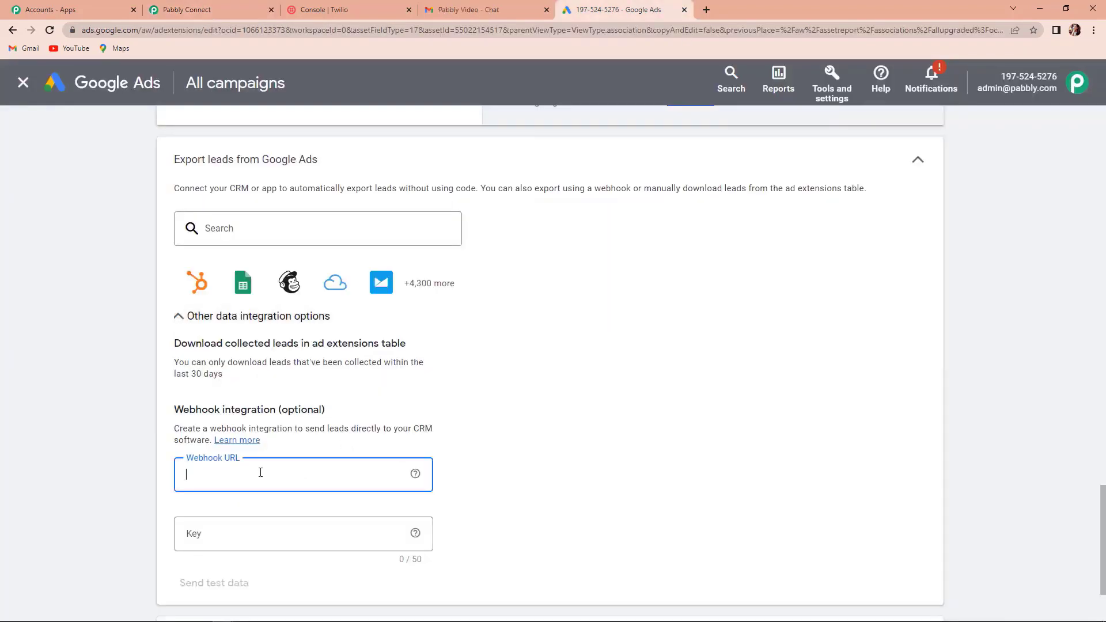
key(ctrl+v)
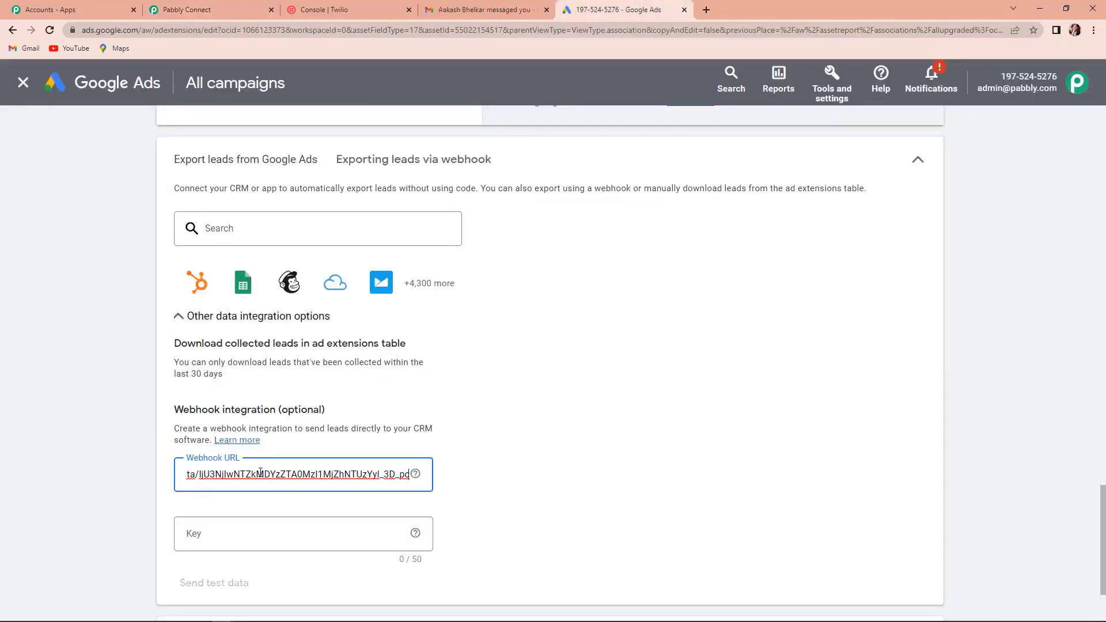
click(256, 531)
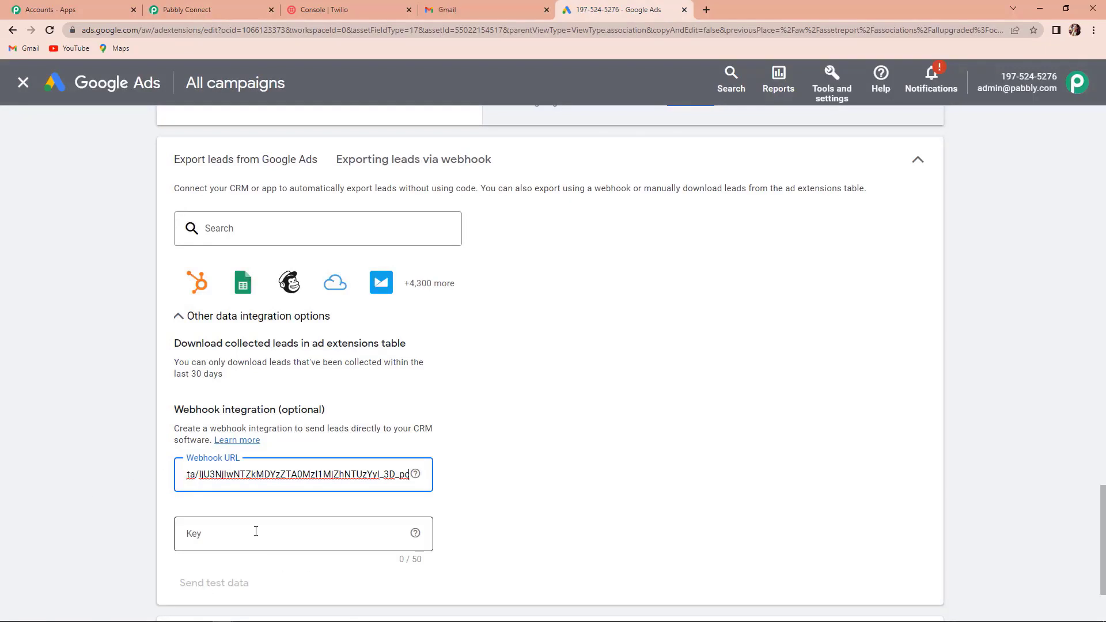
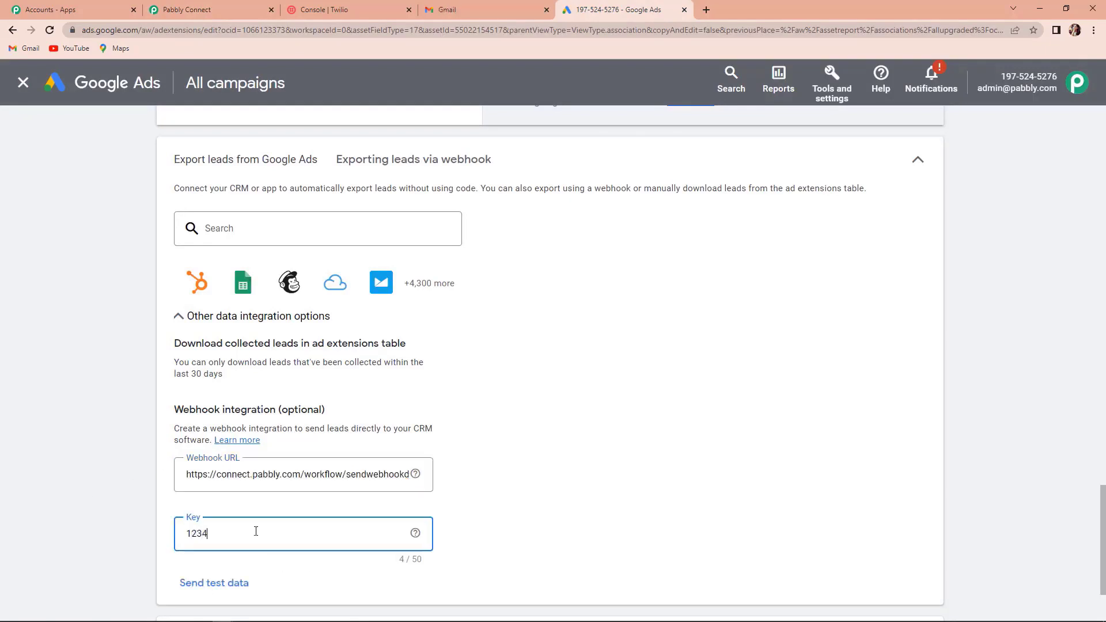
scroll(548, 498, down, 2)
click(602, 335)
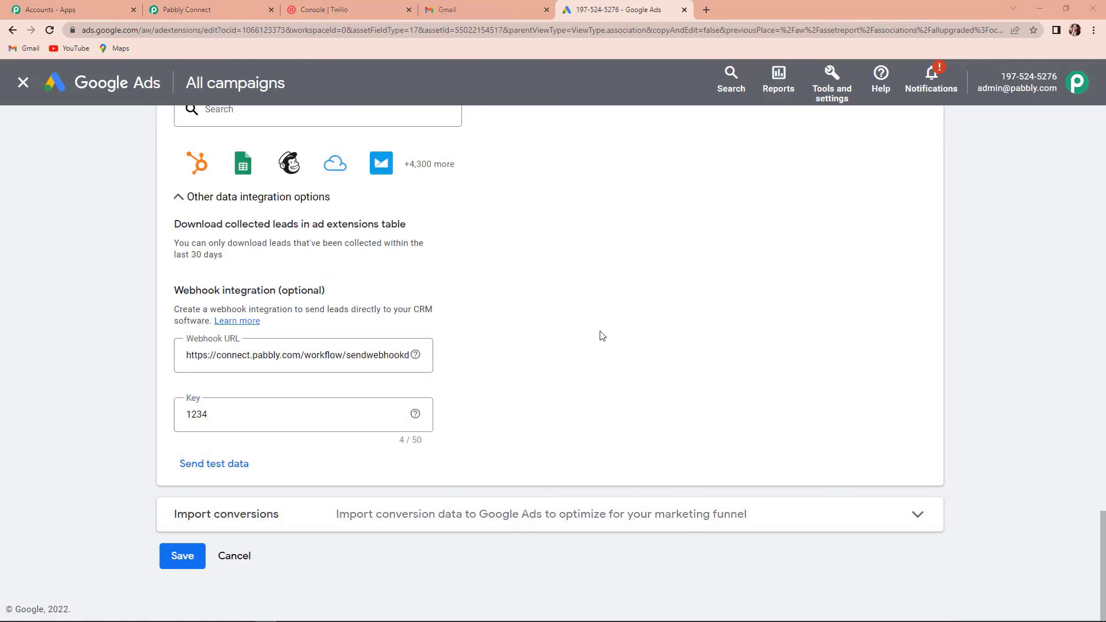
click(232, 467)
click(202, 9)
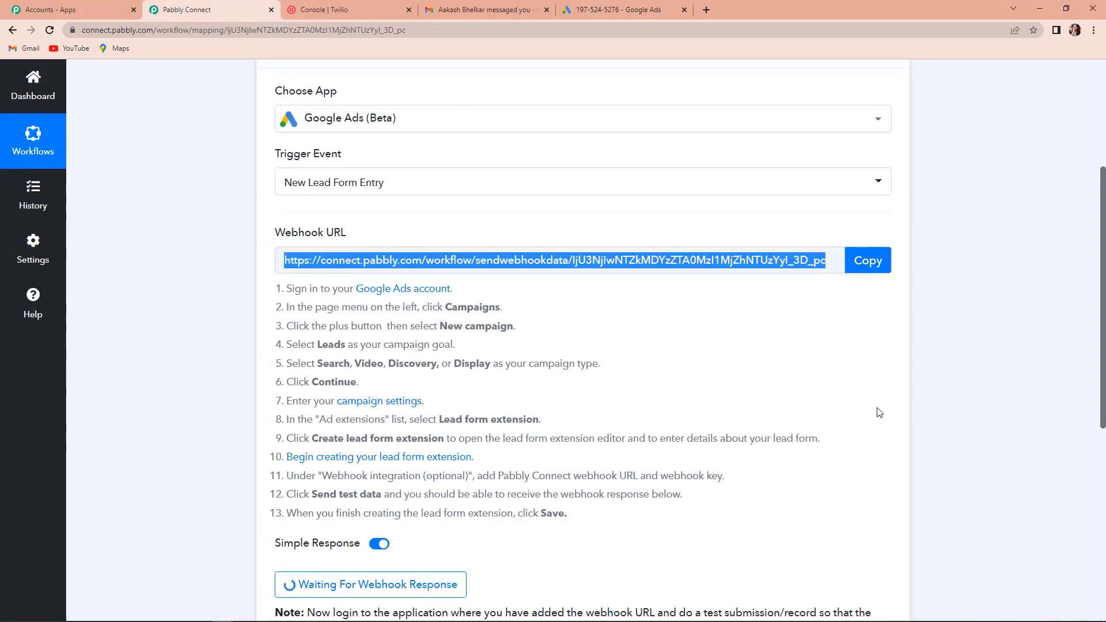
scroll(380, 454, down, 3)
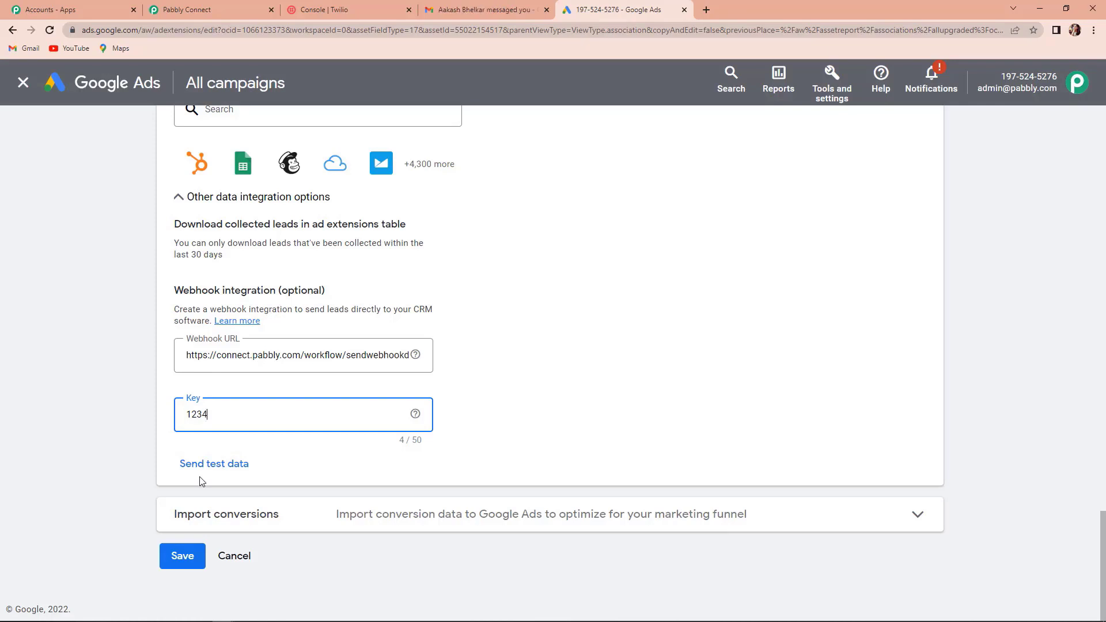
Send Google Ads test data and review the captured User Email, User Phone and City fields in Pabbly
click(203, 467)
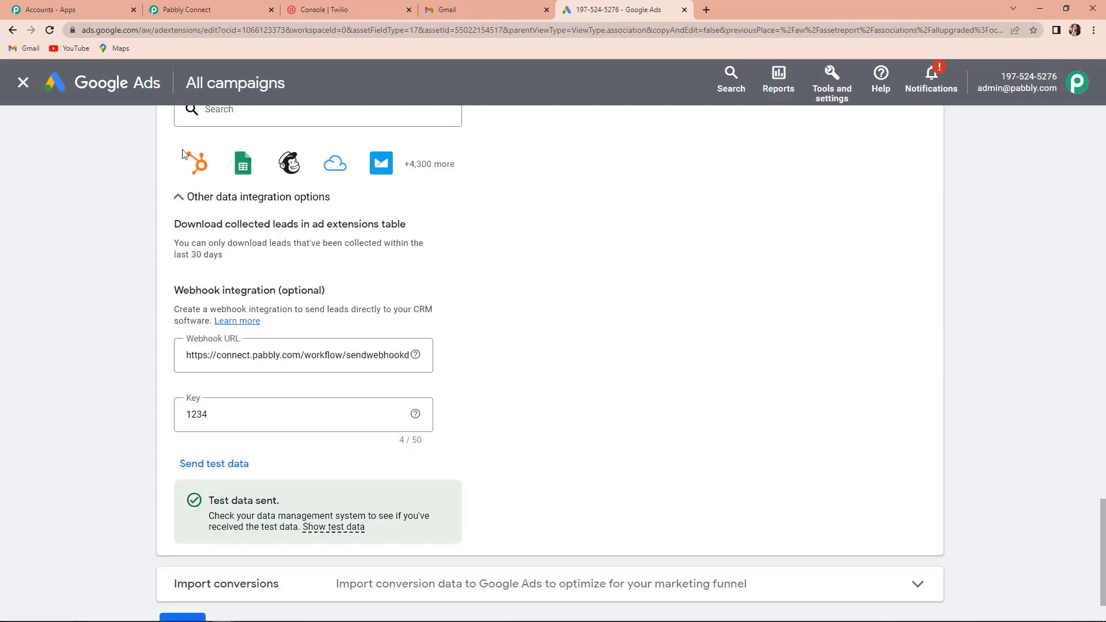
click(207, 8)
scroll(849, 452, down, 5)
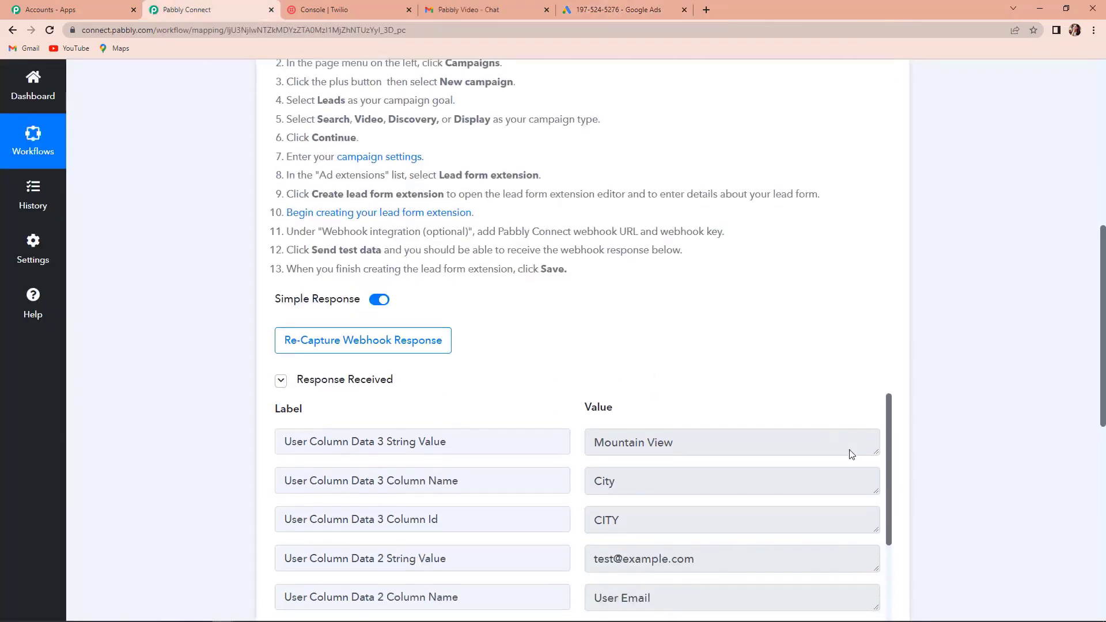
scroll(970, 450, down, 3)
scroll(670, 424, up, 3)
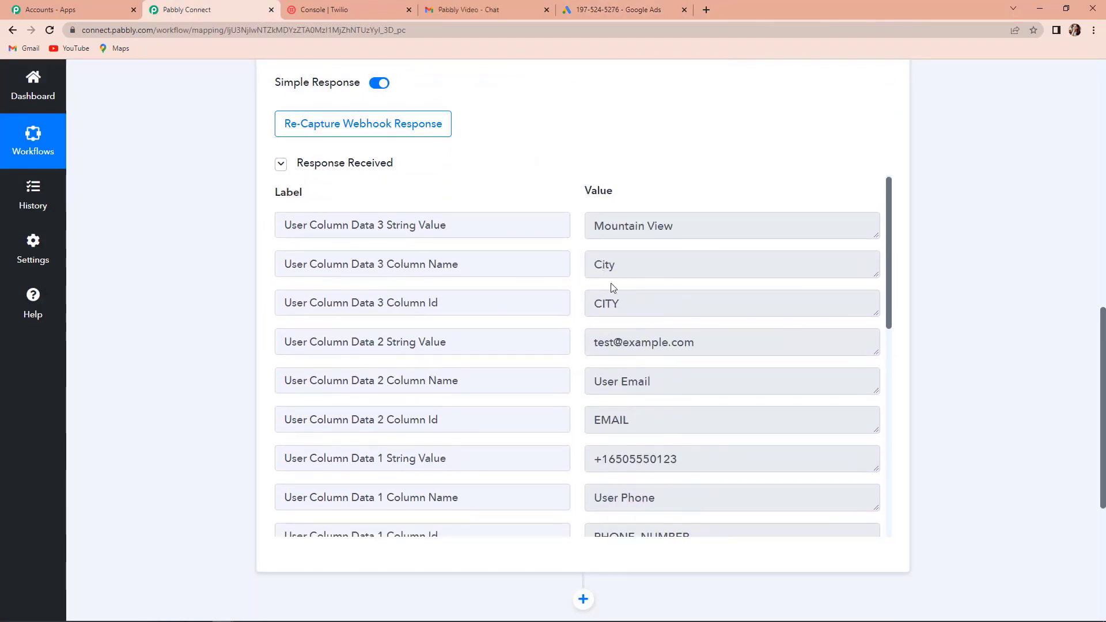
scroll(718, 405, down, 5)
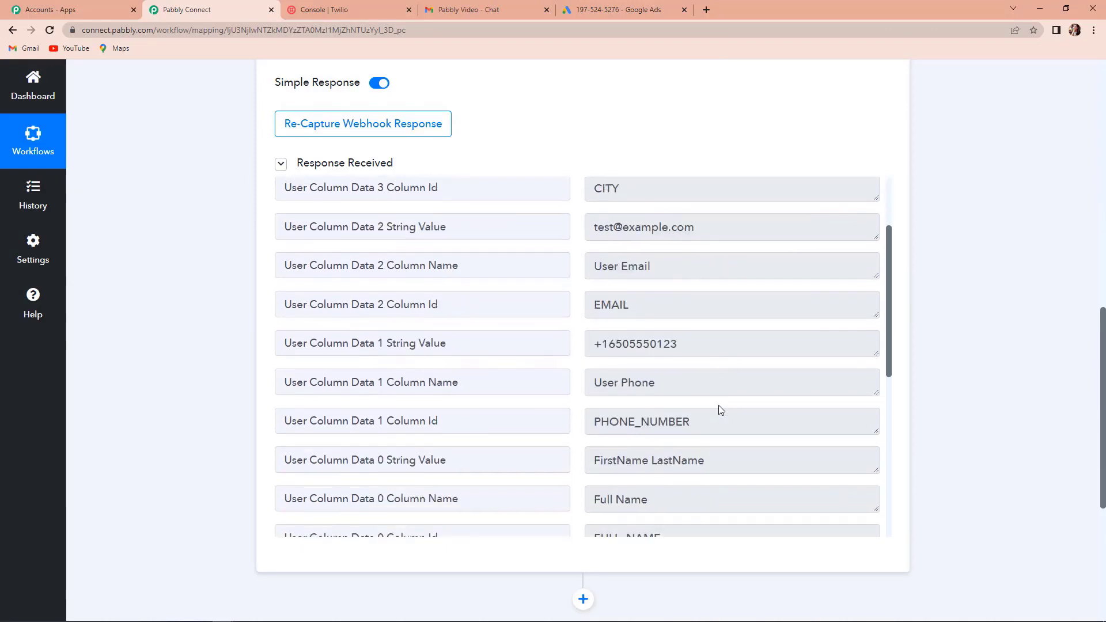
scroll(717, 406, down, 2)
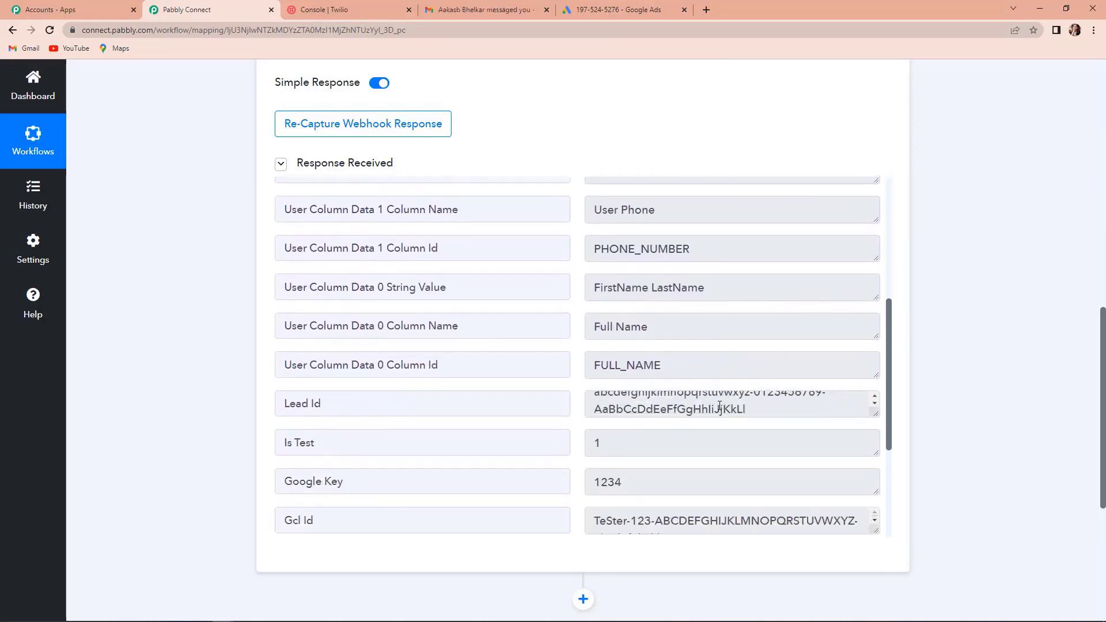
scroll(824, 427, down, 4)
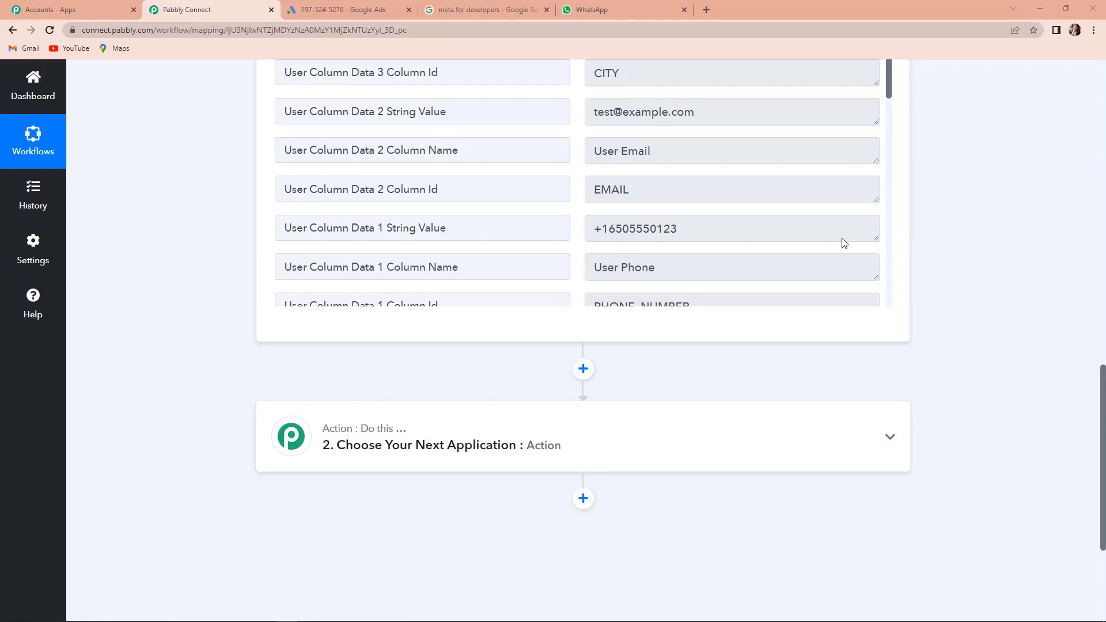
Set the action step to WhatsApp Cloud API with Send Template Message and click Connect
click(404, 444)
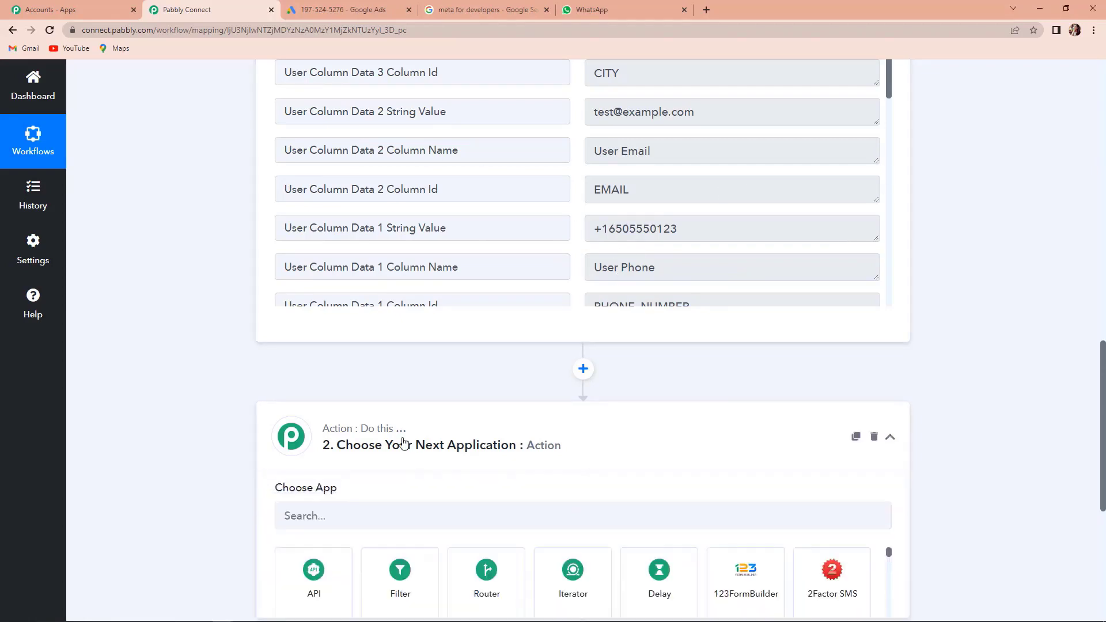
click(345, 408)
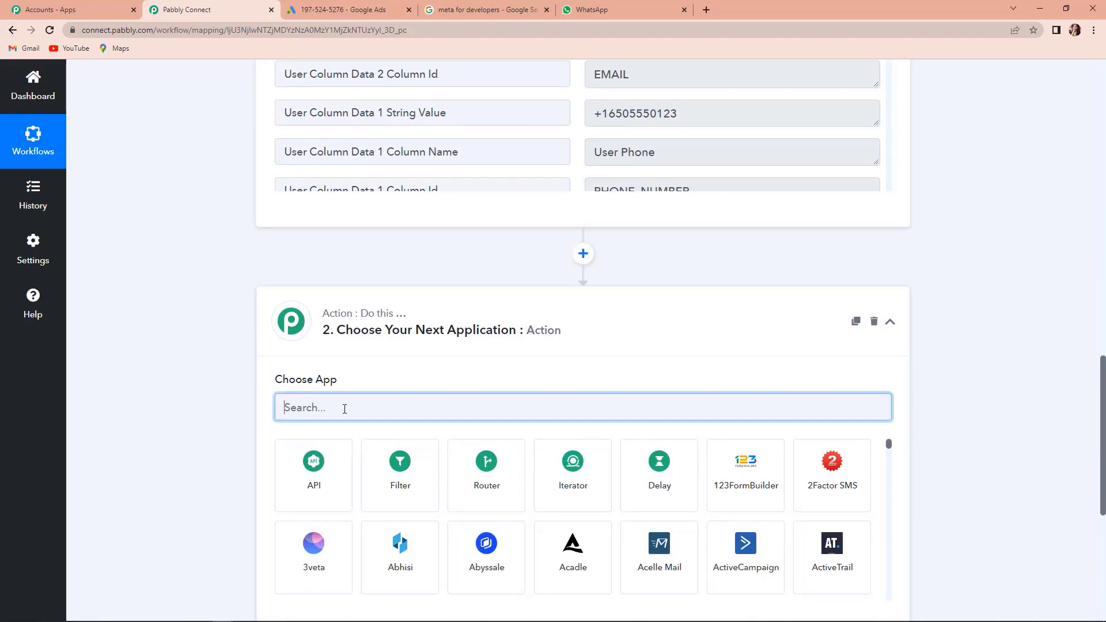
text(whats)
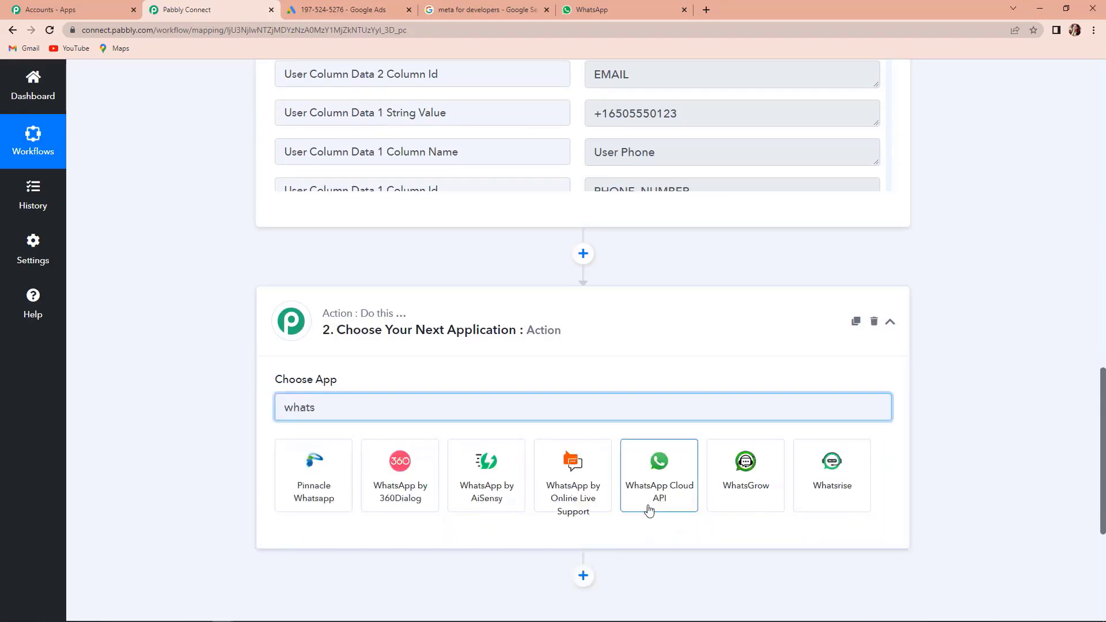
click(684, 488)
click(321, 473)
click(329, 529)
click(308, 517)
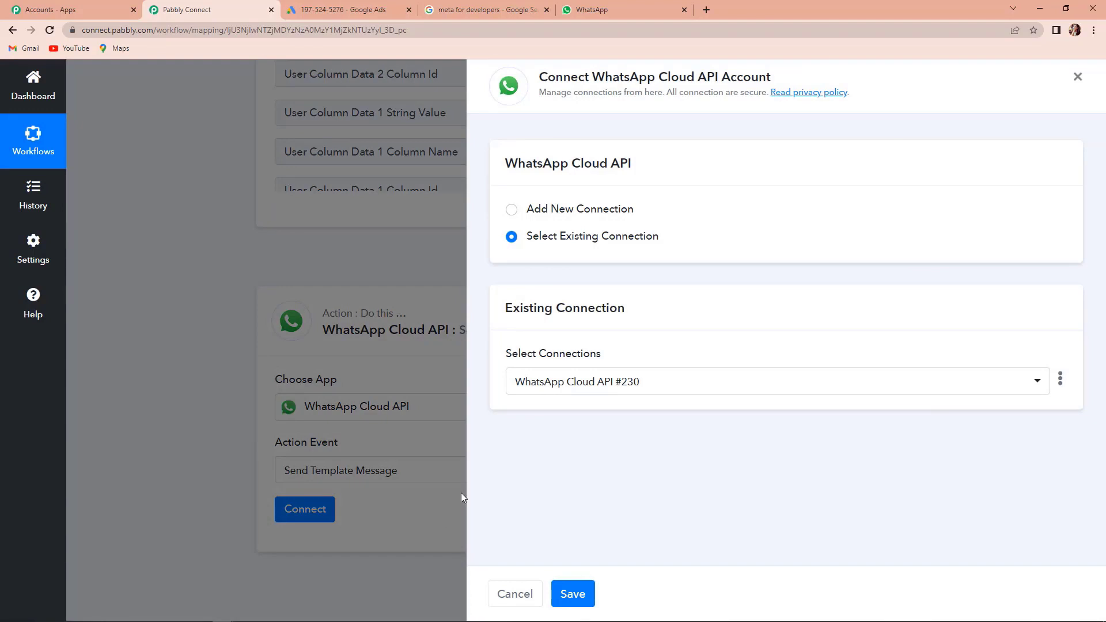
Choose Add New Connection for WhatsApp, then open My Apps in Meta for Developers
click(511, 210)
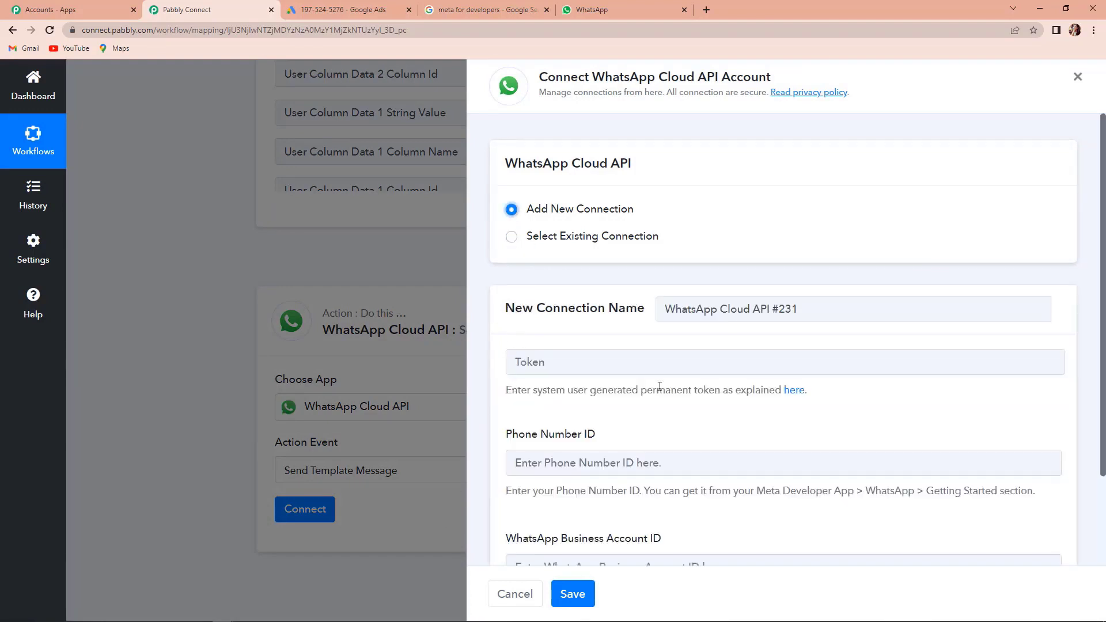
scroll(662, 384, down, 2)
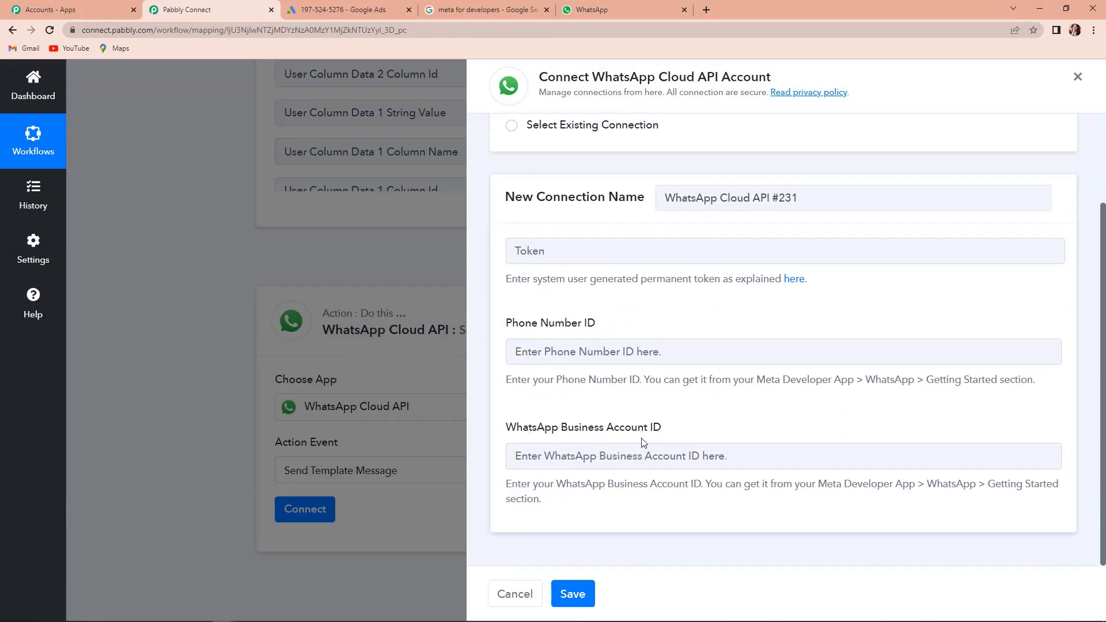
click(486, 7)
click(946, 88)
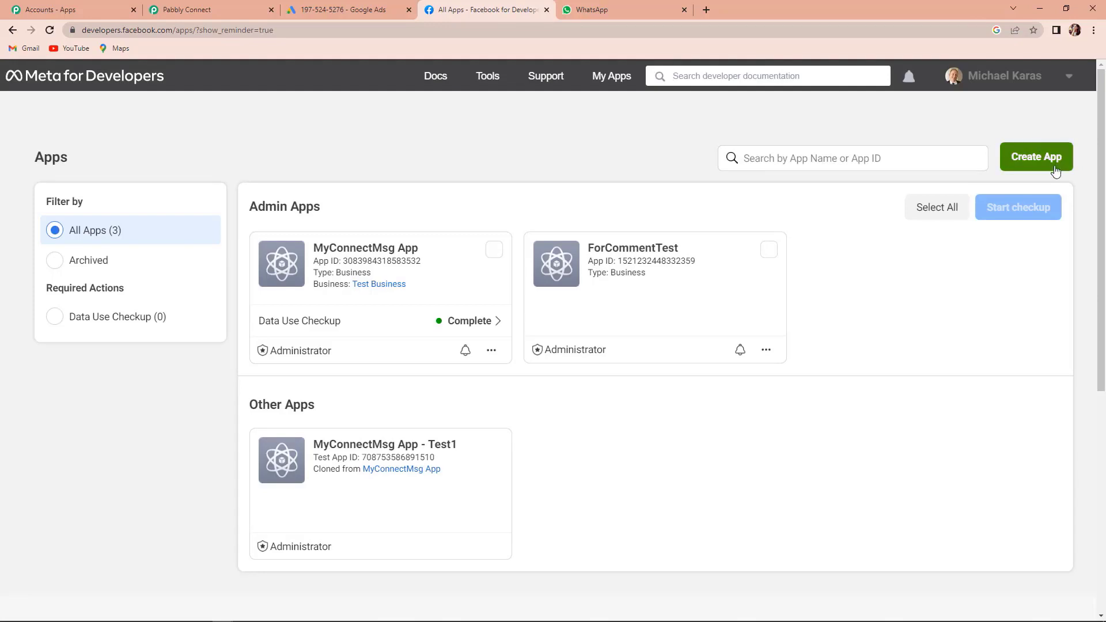
Open MyConnectMsg App's WhatsApp Getting started page and highlight the Phone number ID and Business Account ID
click(348, 249)
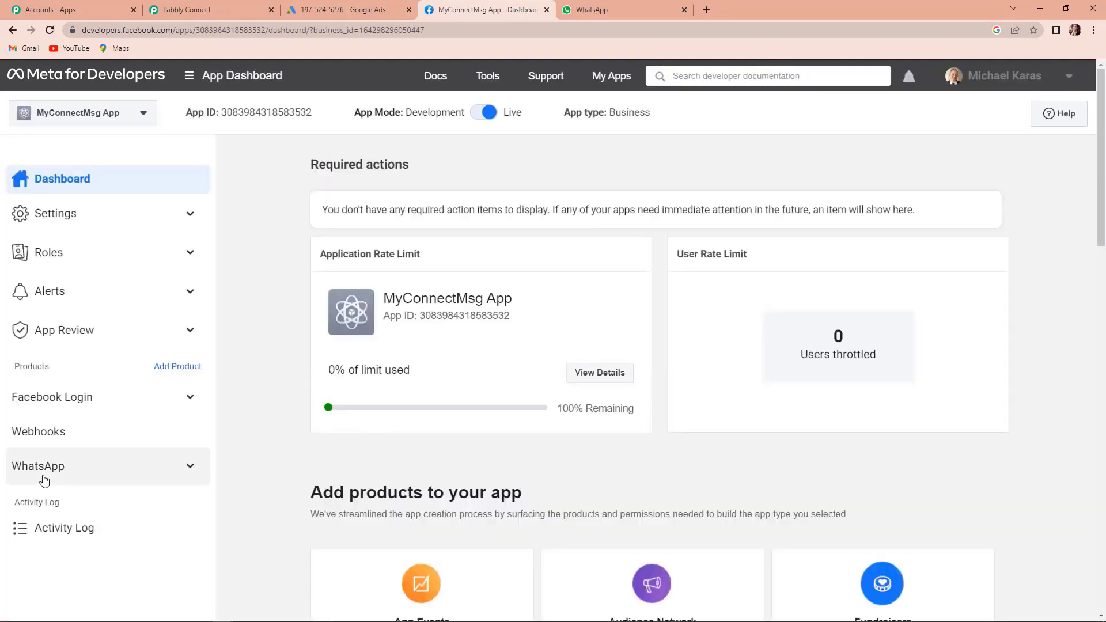
click(189, 473)
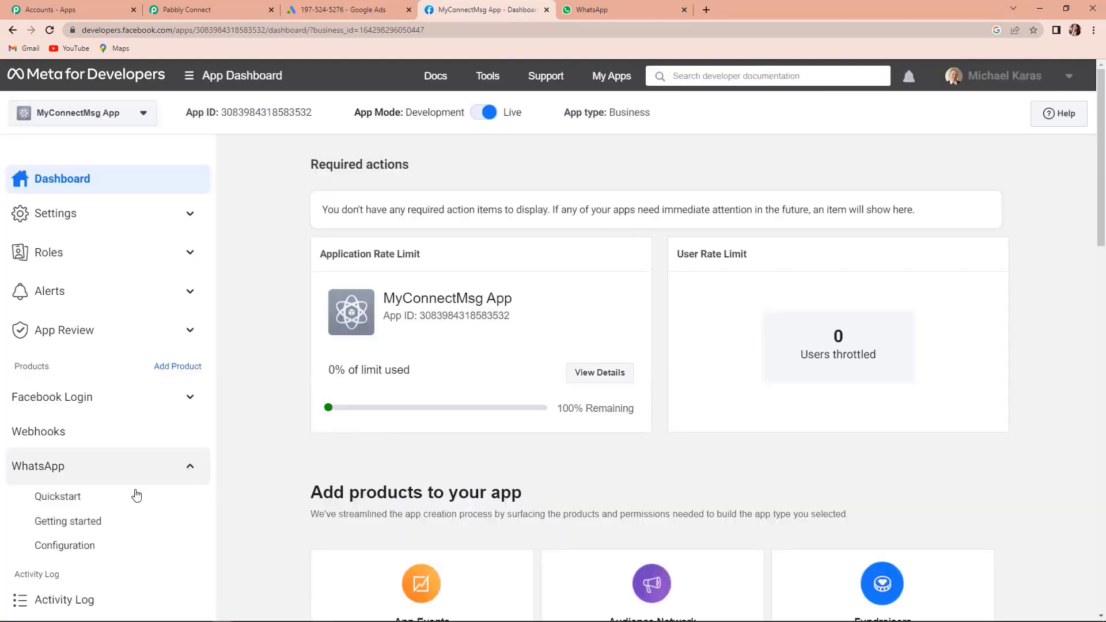
click(67, 523)
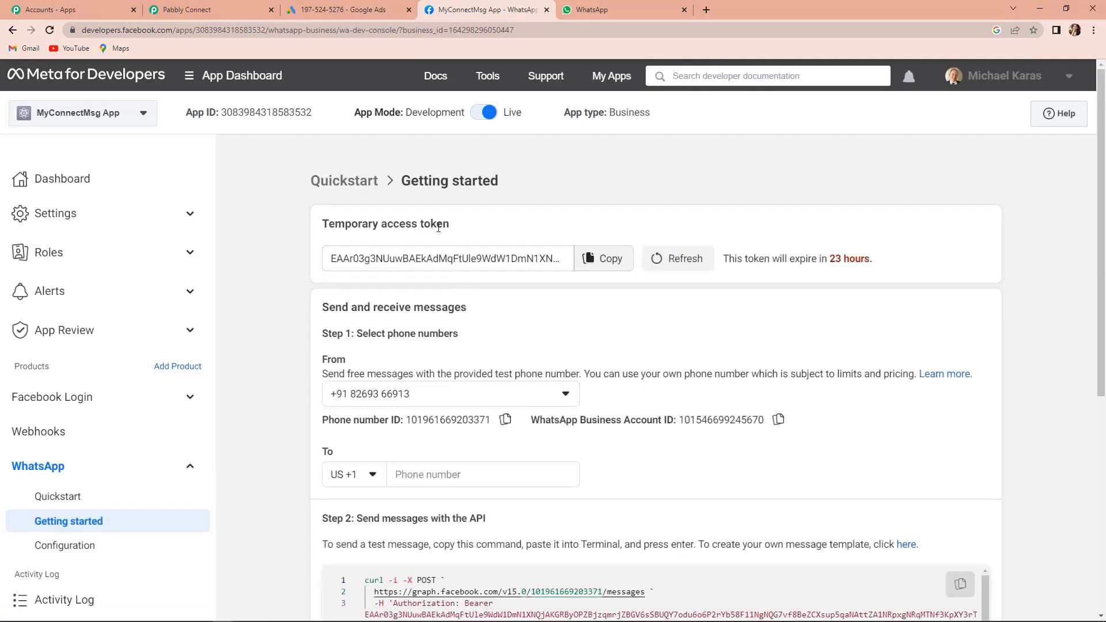
drag(320, 420, 402, 421)
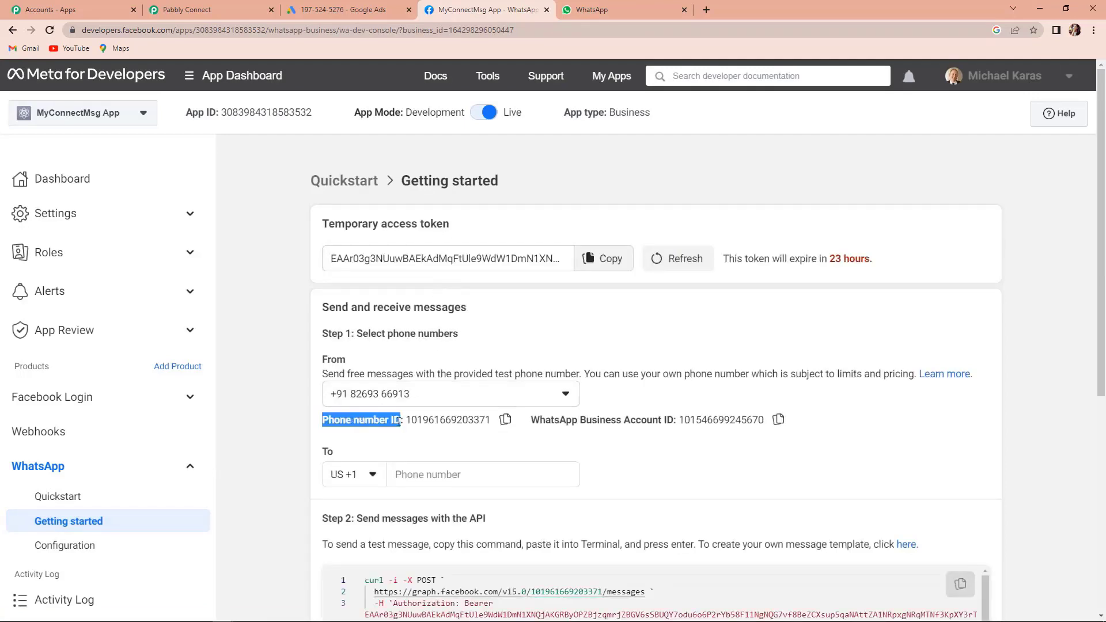
drag(530, 419, 673, 425)
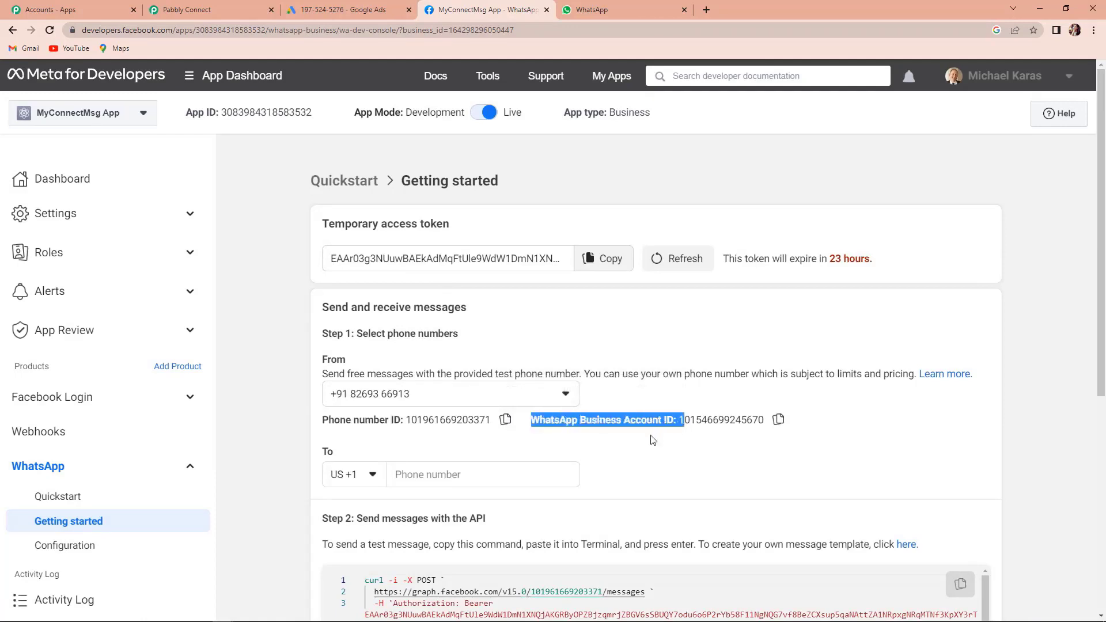
click(653, 441)
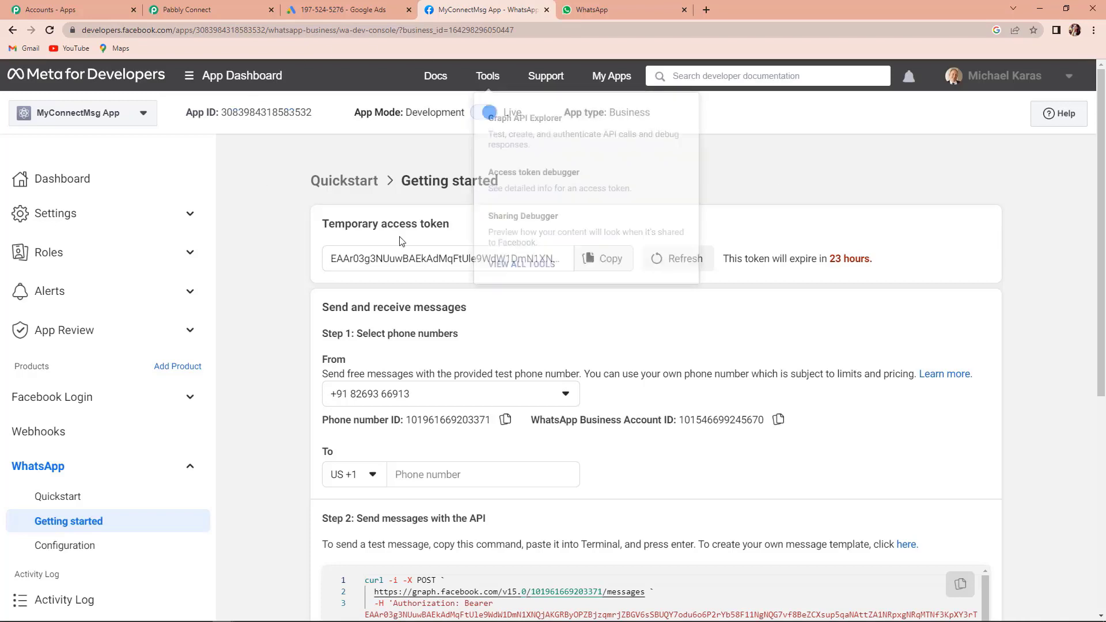
click(603, 259)
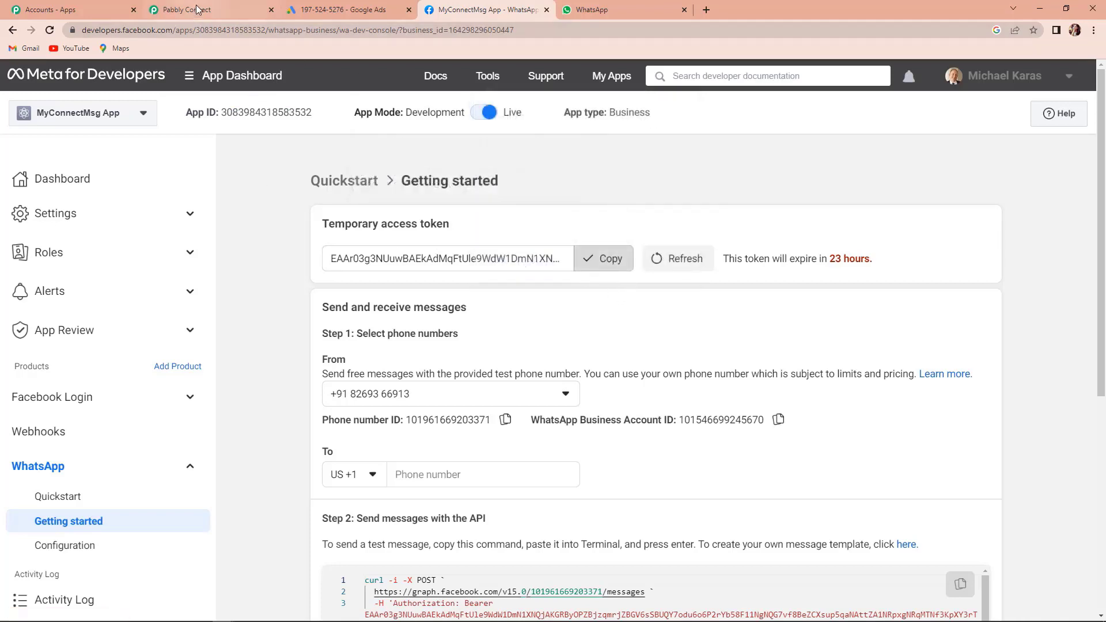
click(190, 10)
click(546, 261)
key(ctrl+v)
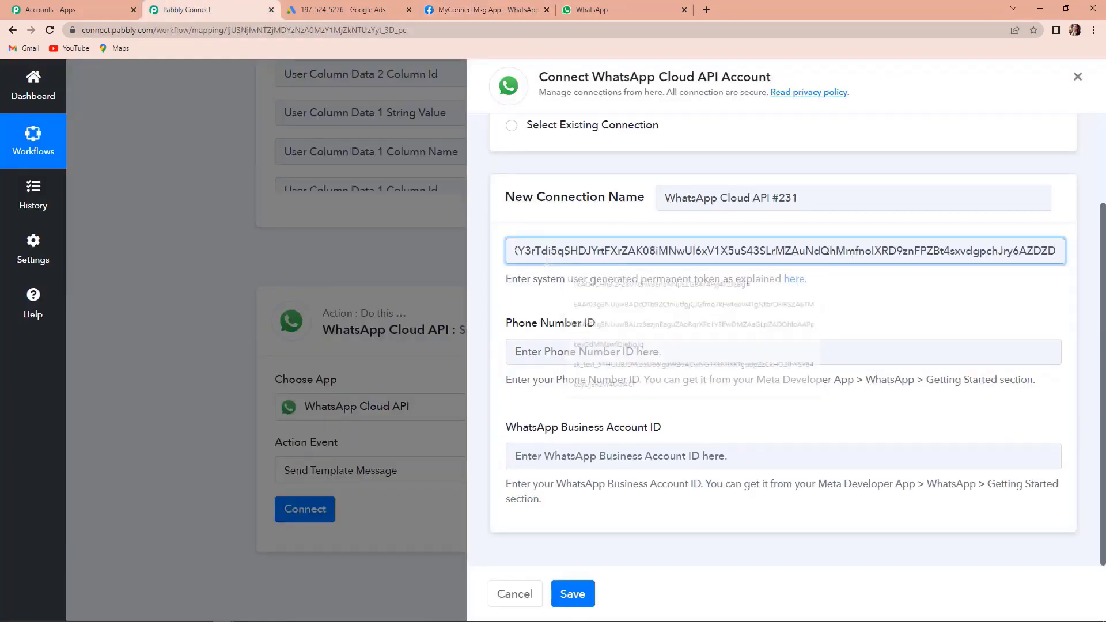
click(499, 11)
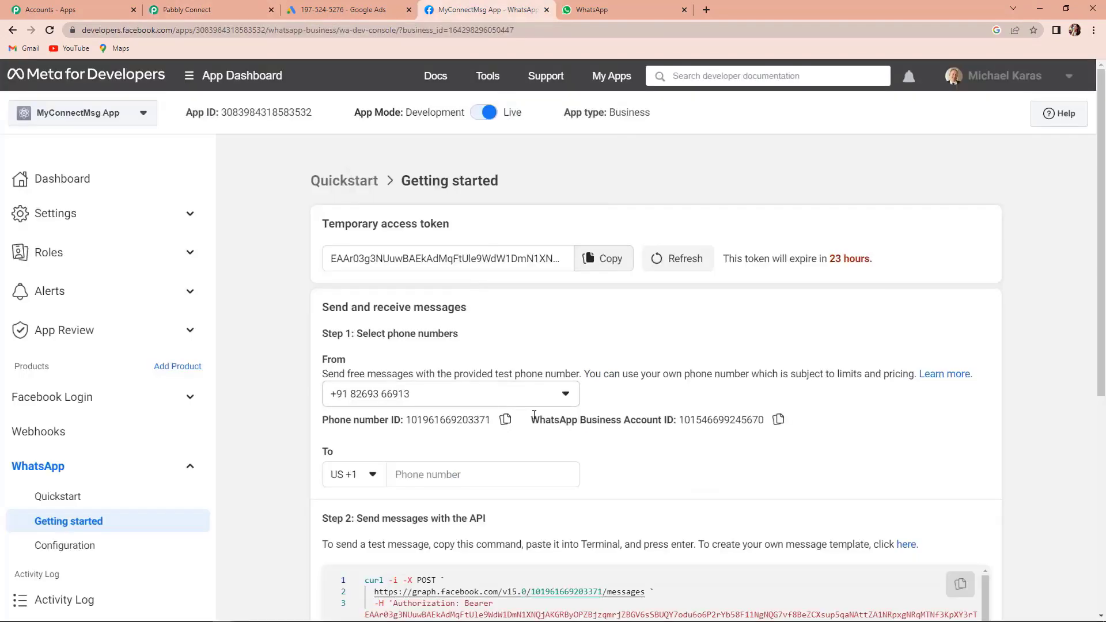
click(503, 419)
click(190, 10)
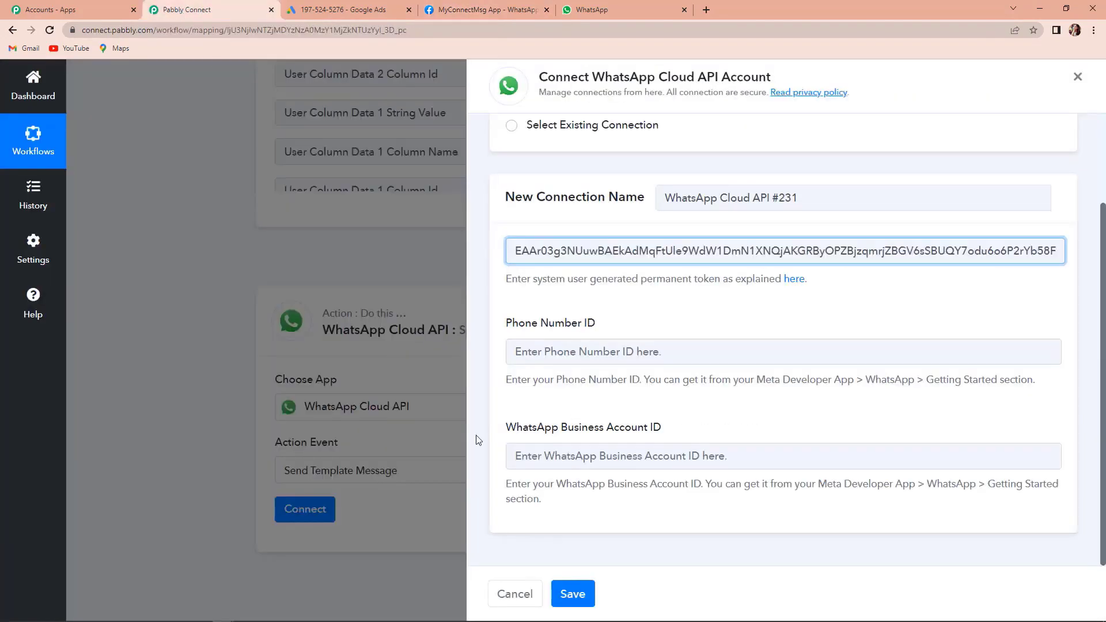
click(590, 352)
key(ctrl+v)
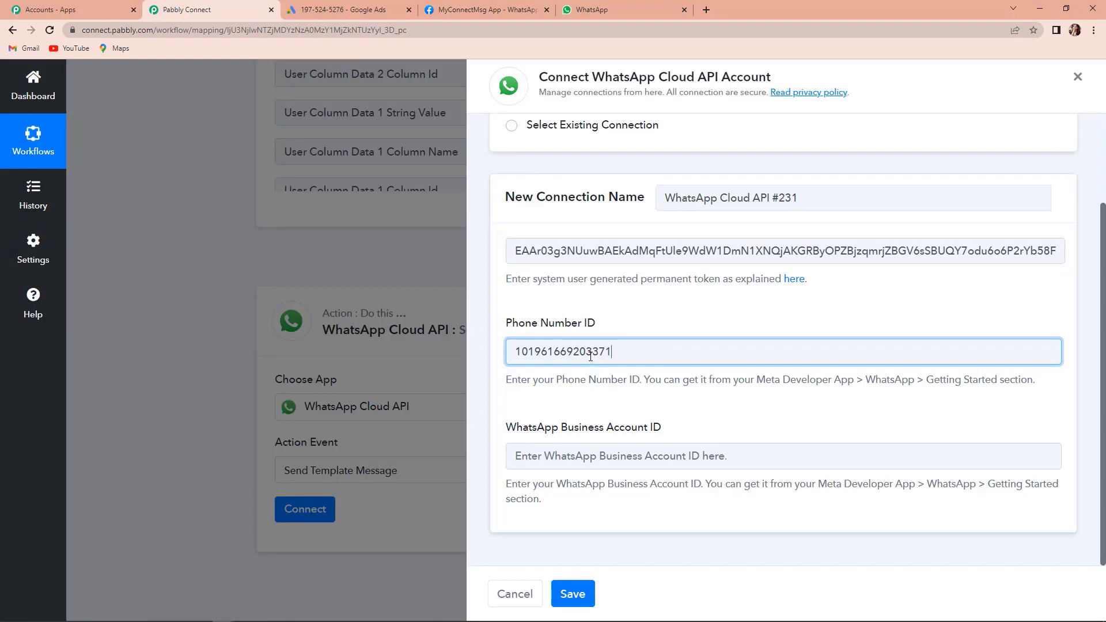
click(490, 9)
click(778, 419)
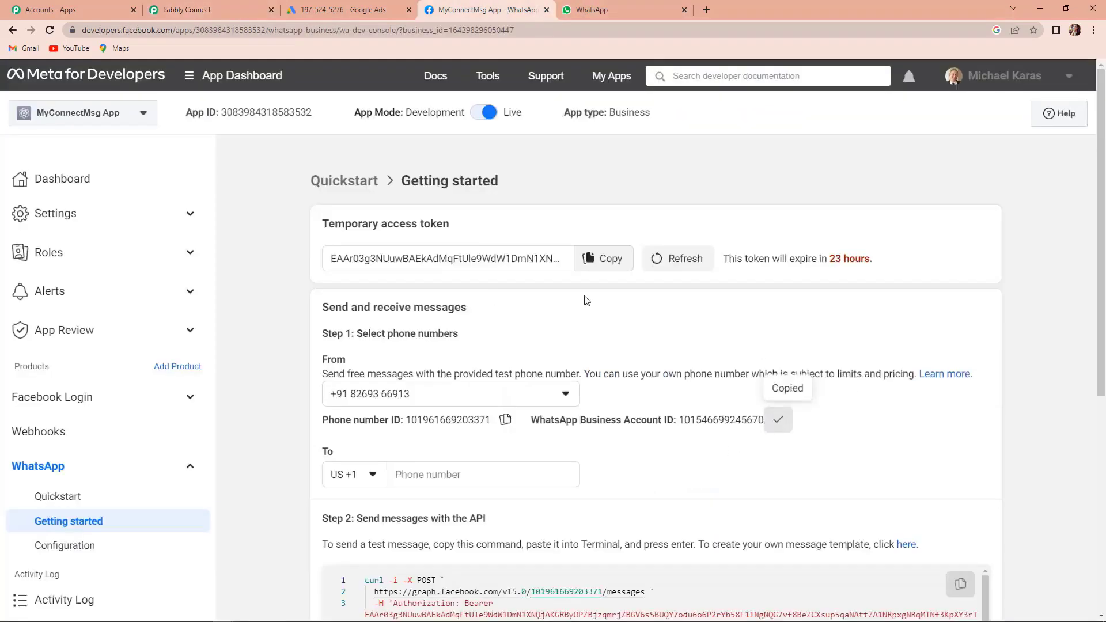
click(185, 11)
click(525, 456)
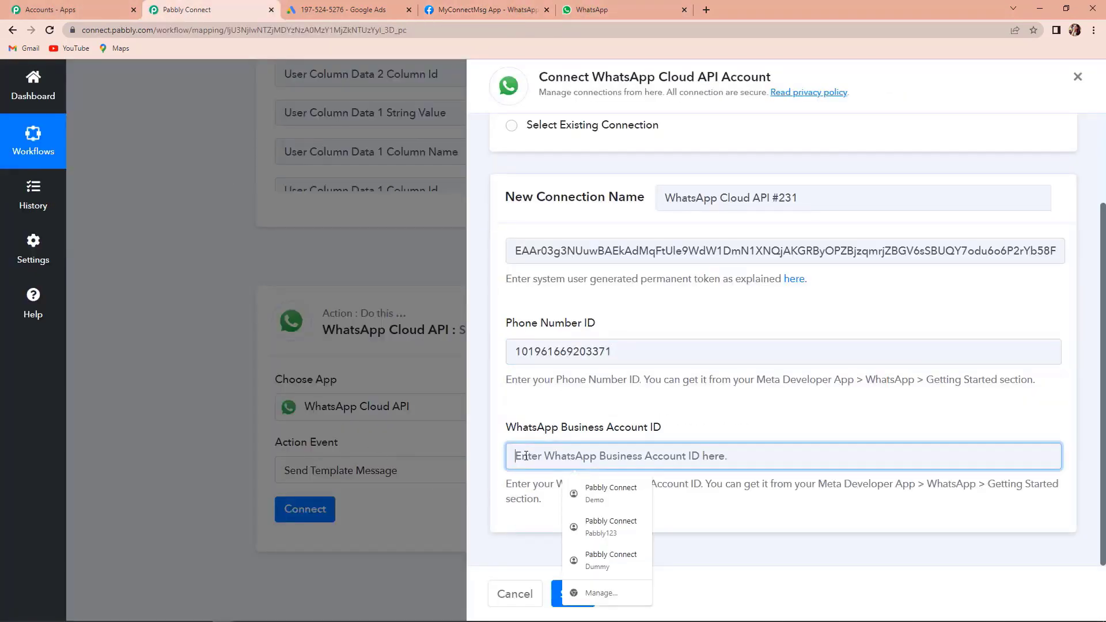
key(ctrl+v)
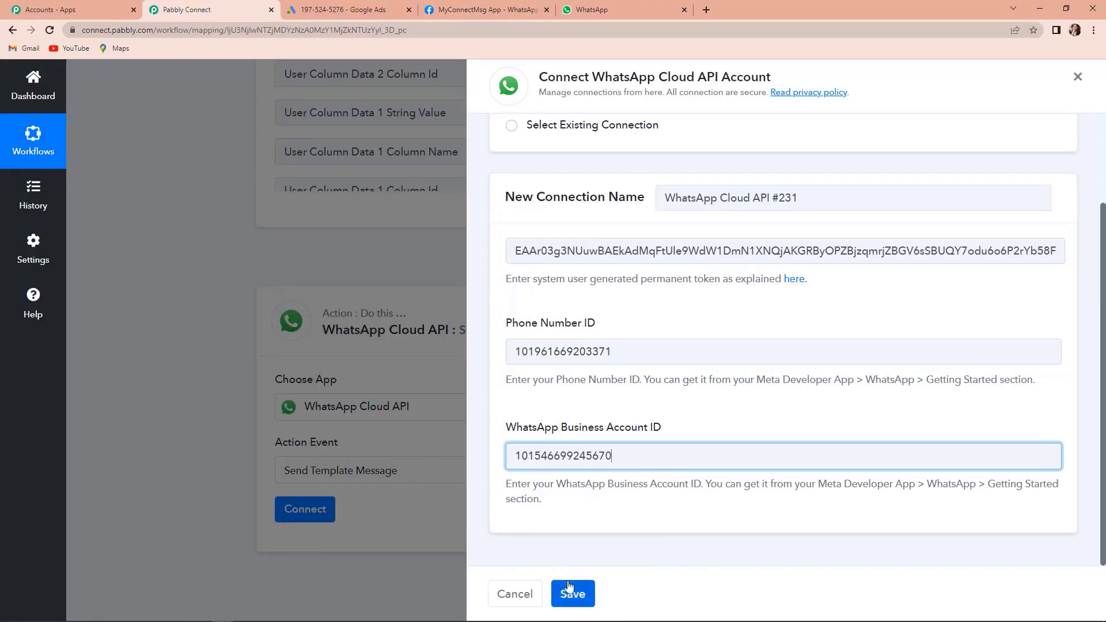
click(567, 592)
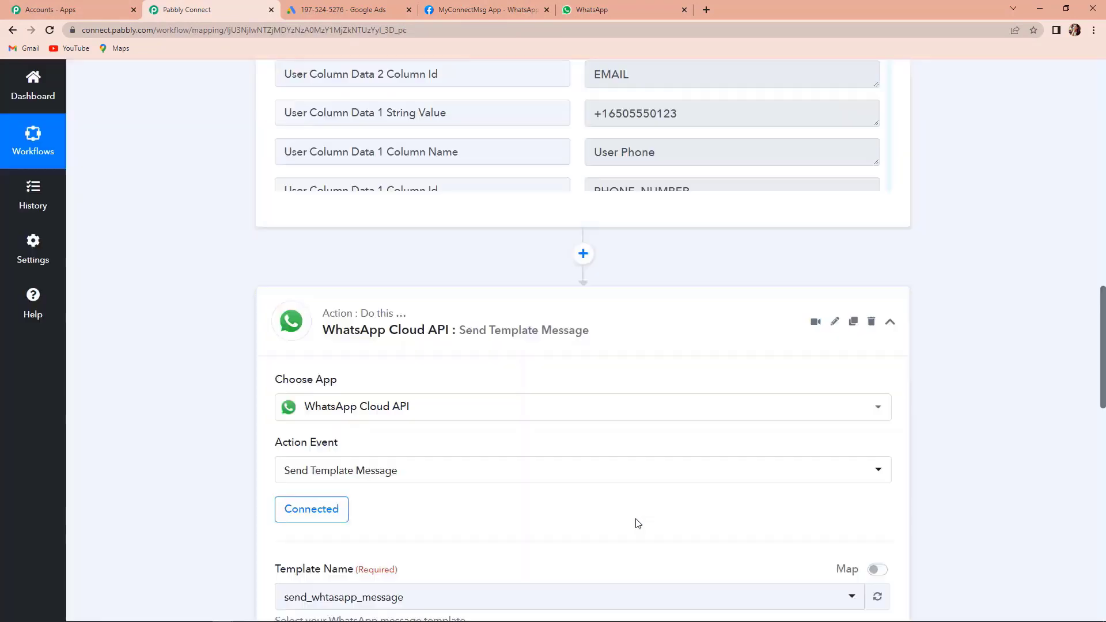
Scroll through the WhatsApp action's Template Name, Language Code and Template ID fields
scroll(518, 472, down, 2)
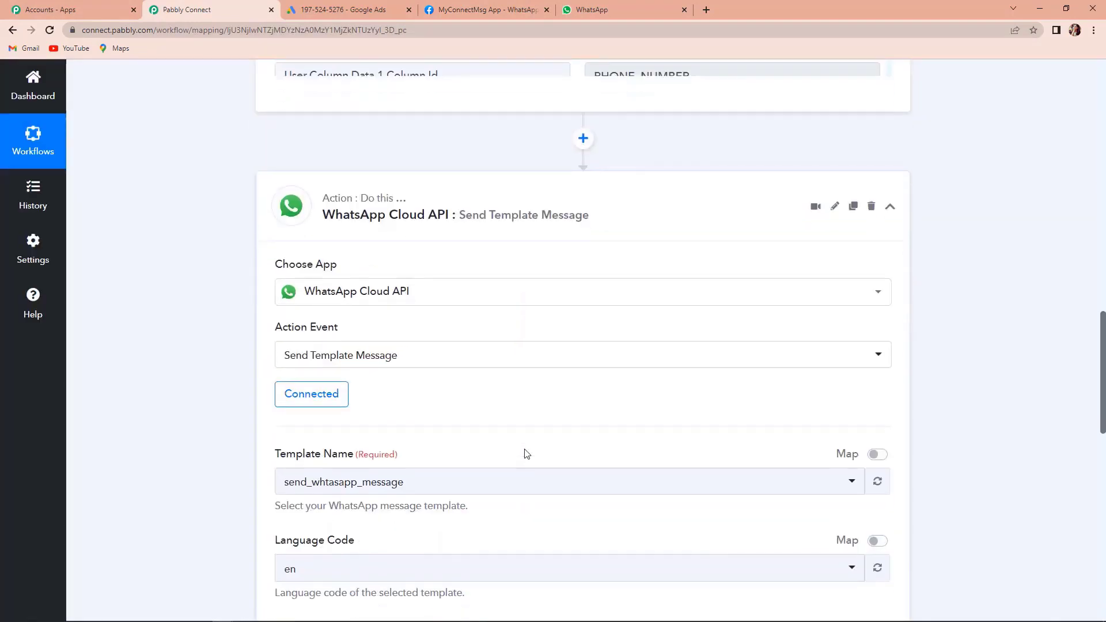
scroll(524, 454, down, 3)
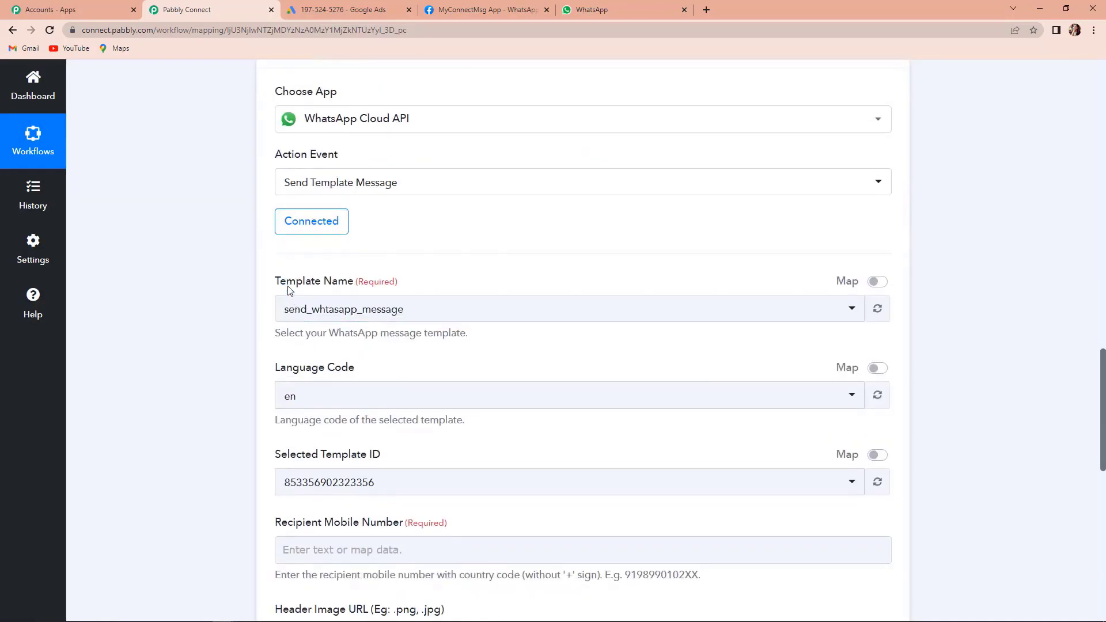
scroll(321, 488, down, 1)
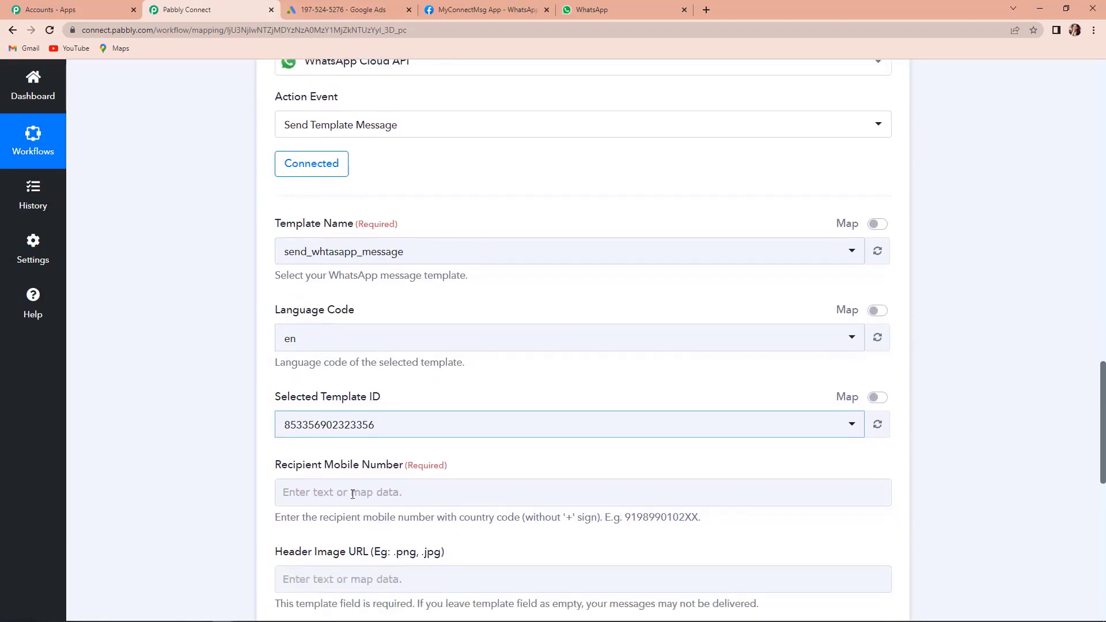
scroll(429, 474, up, 1)
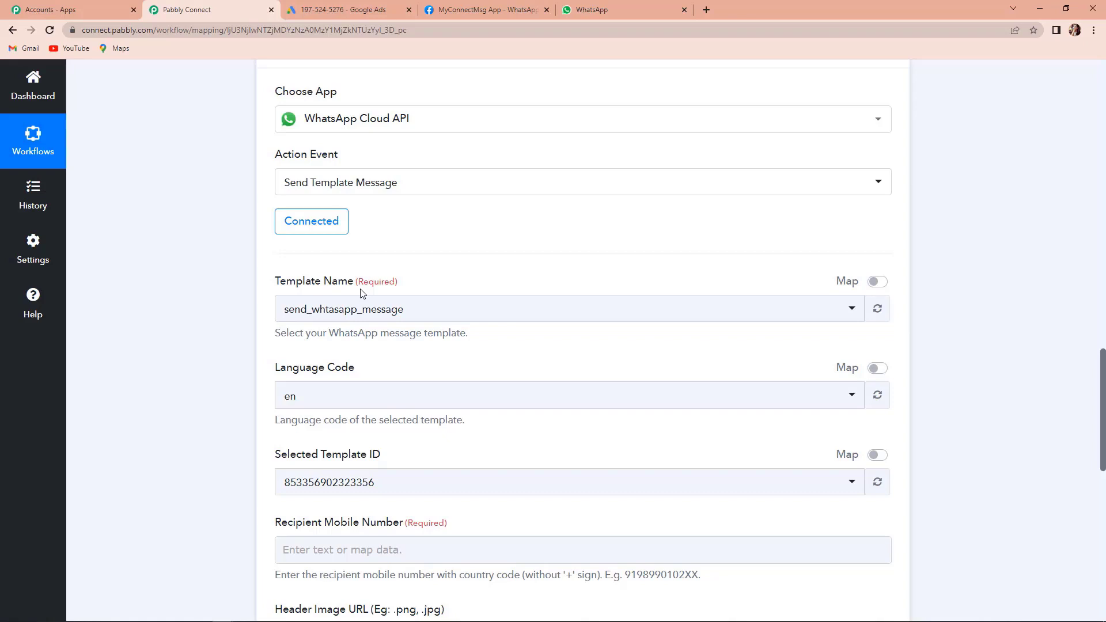
Back on the Meta developer page, go from Step 2 to the WhatsApp message templates list
click(443, 16)
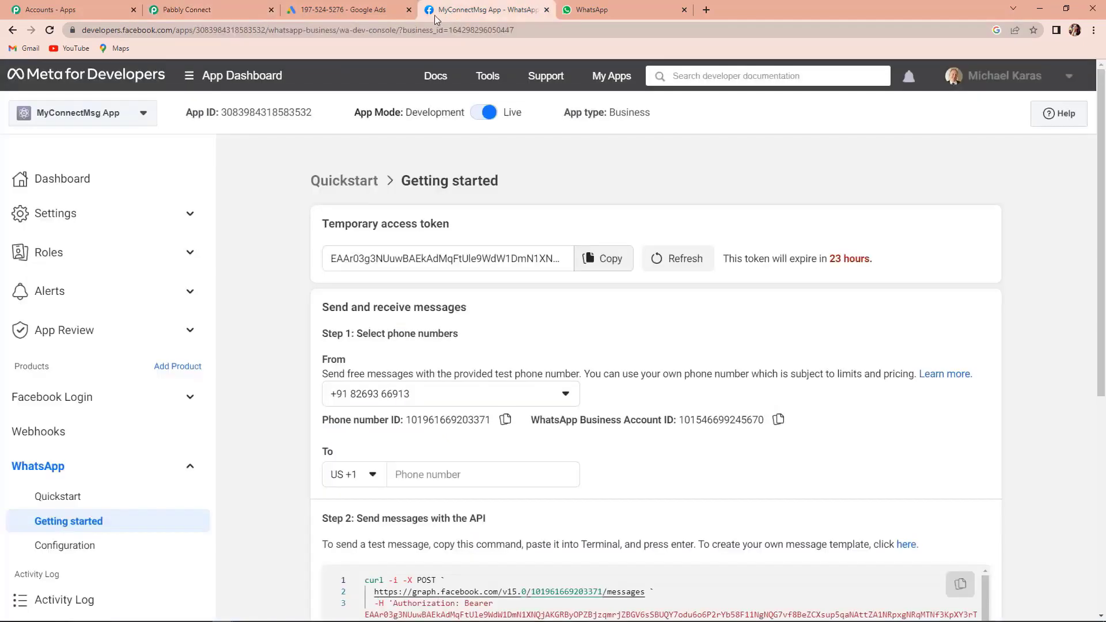
scroll(850, 426, down, 3)
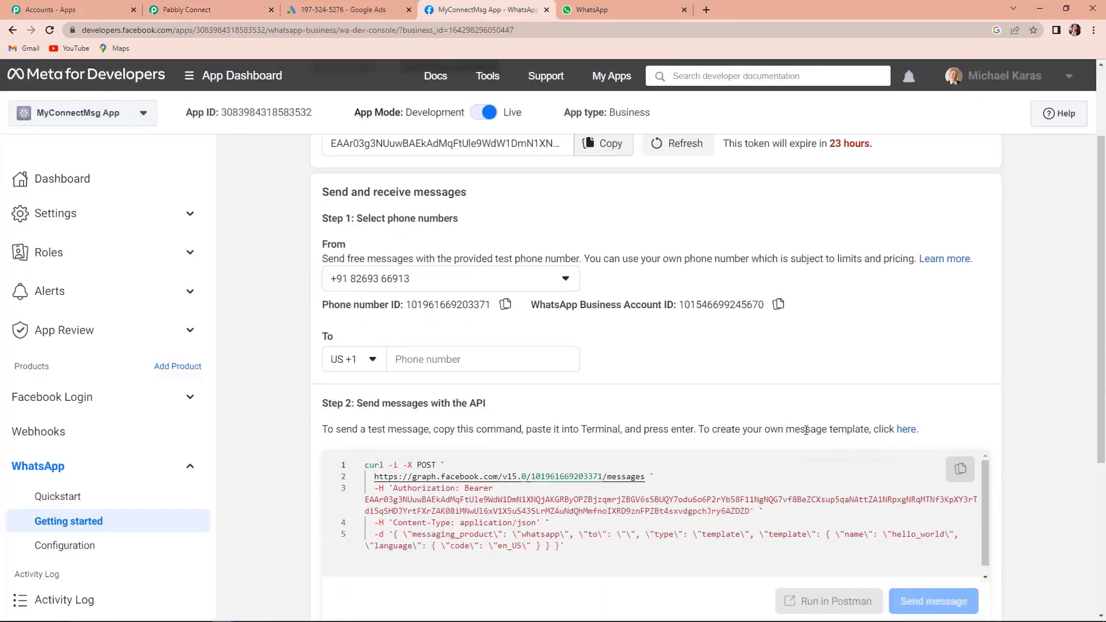
click(906, 429)
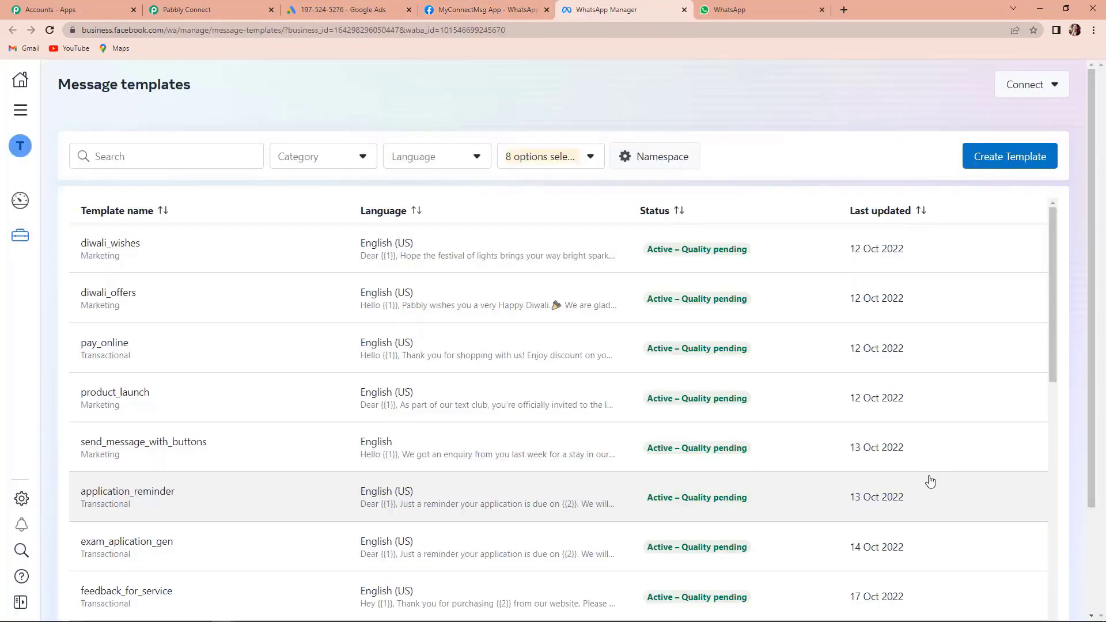
Search the message templates for 'admin' and open admin_message
scroll(187, 299, down, 5)
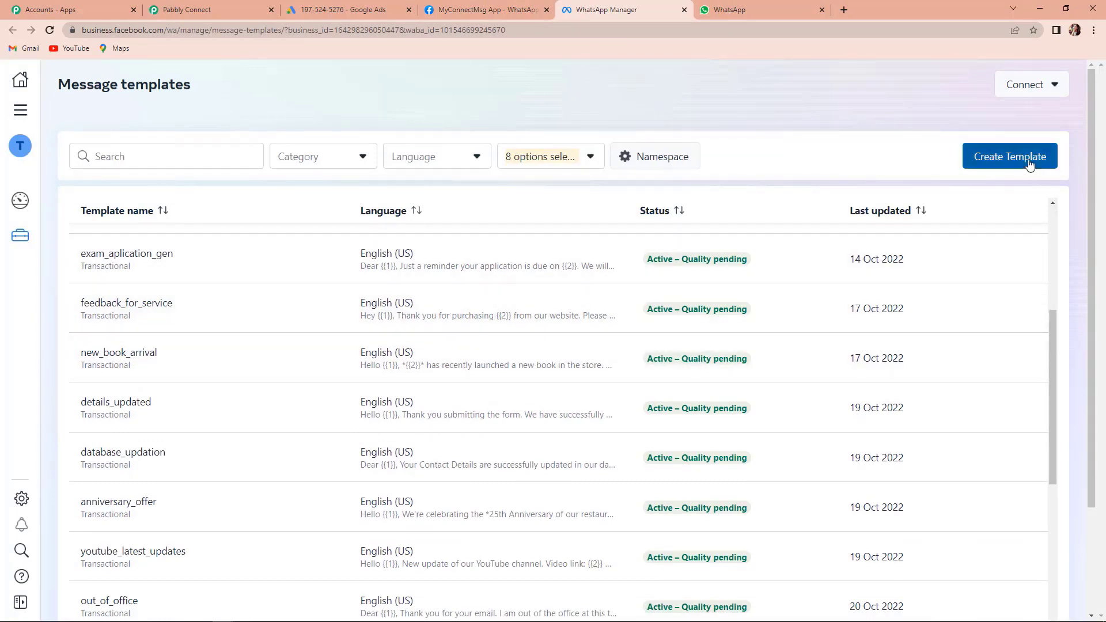
scroll(555, 254, up, 5)
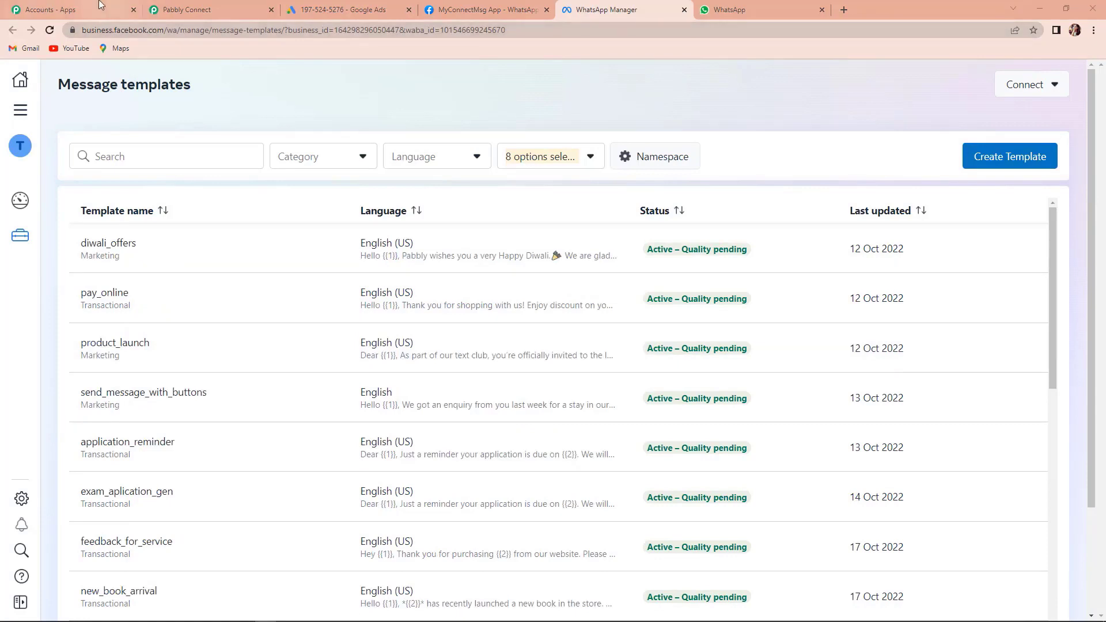
click(177, 160)
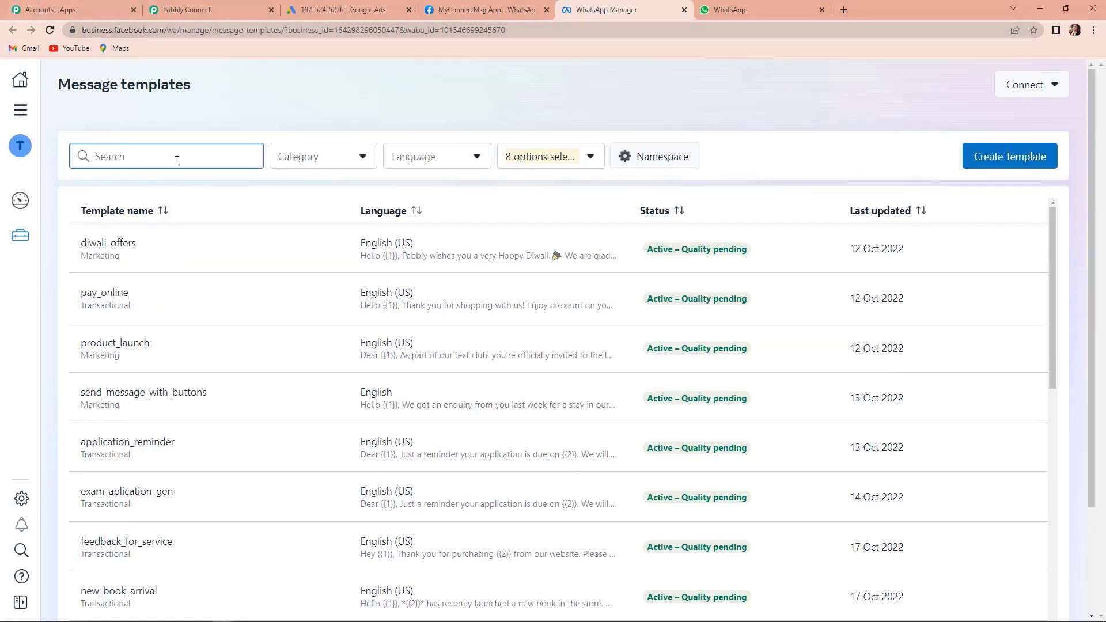
text(admin)
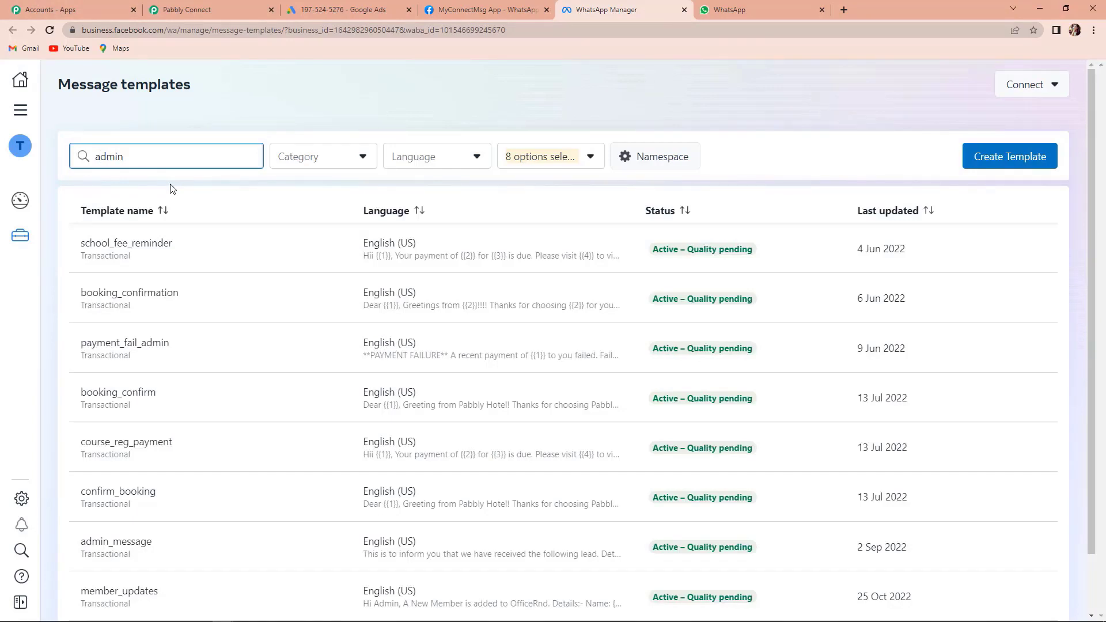
click(115, 550)
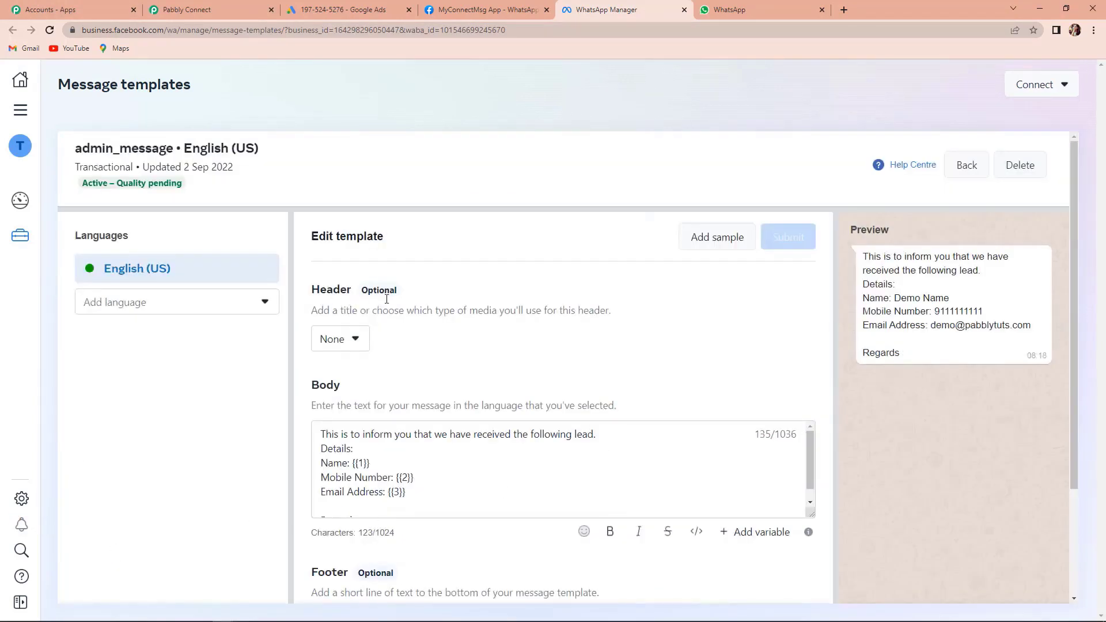
Scroll through admin_message to read its body and preview with name, mobile number and email variables
scroll(423, 339, down, 1)
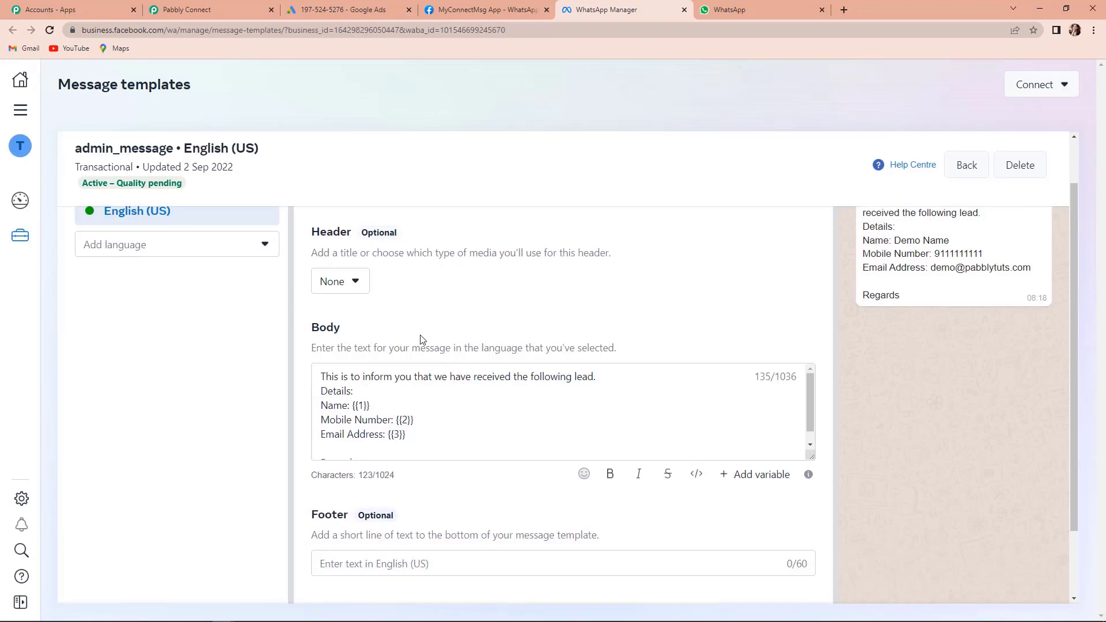
scroll(570, 376, down, 1)
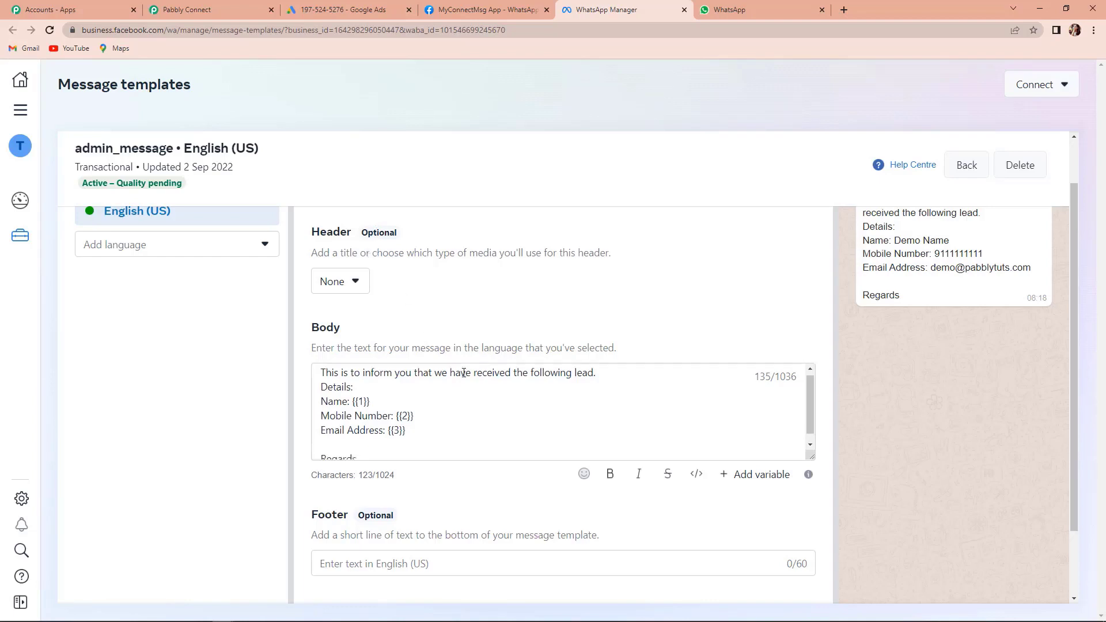
scroll(444, 408, up, 3)
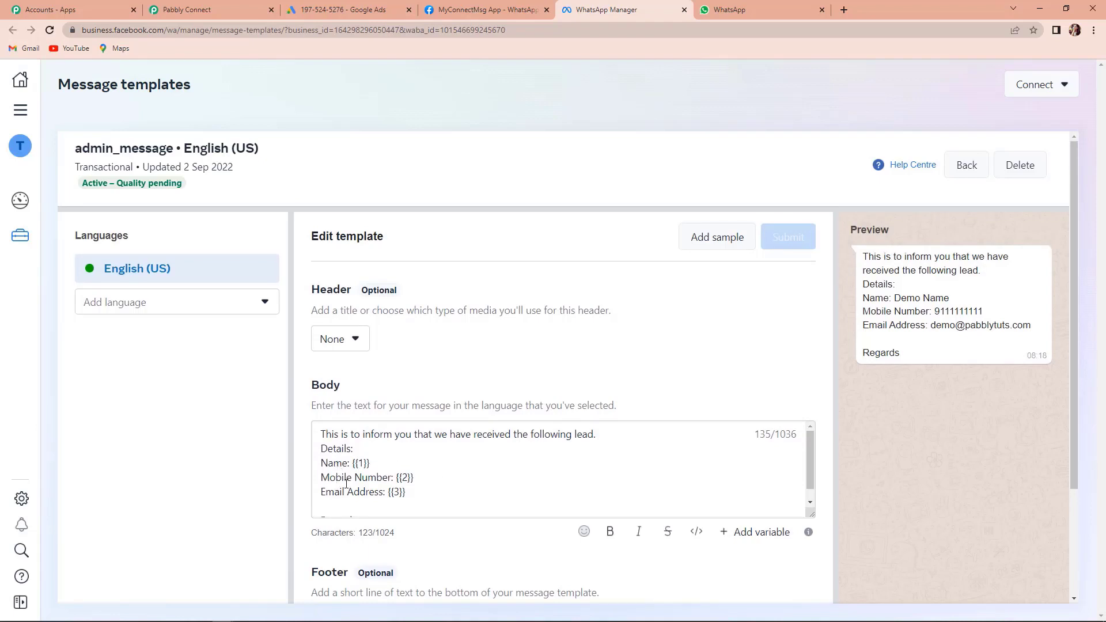
scroll(421, 479, down, 1)
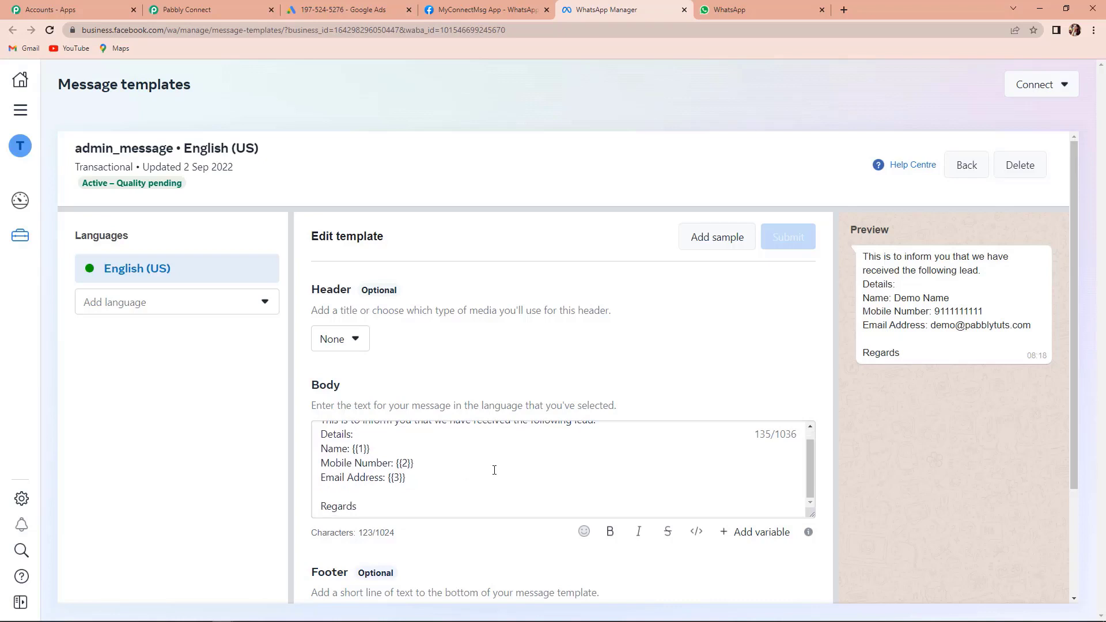
scroll(403, 475, up, 1)
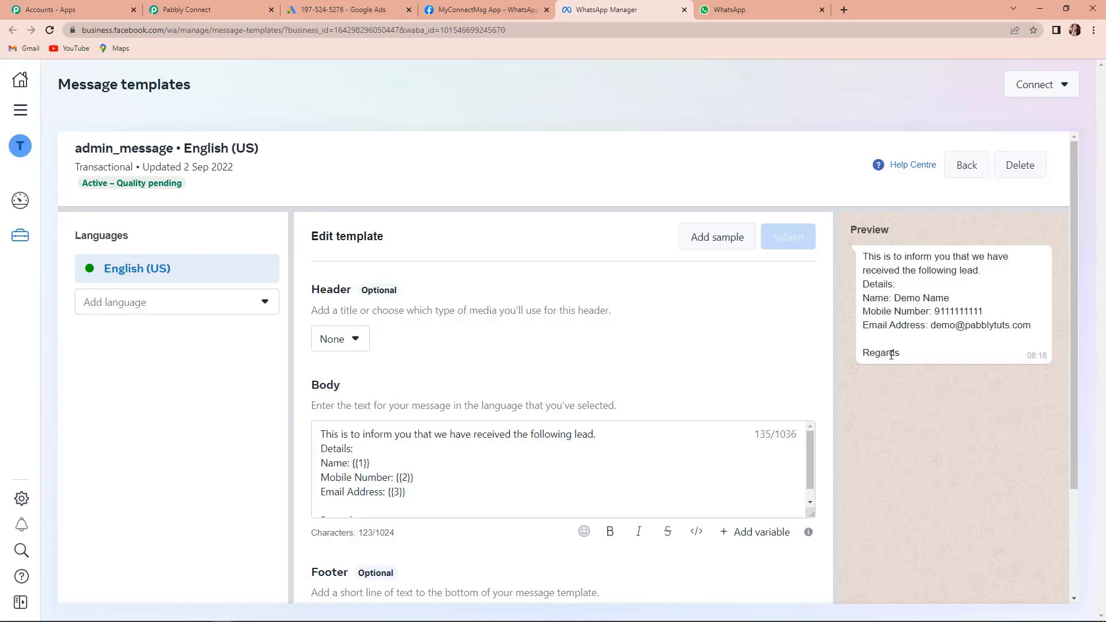
Pick admin_message as the Pabbly WhatsApp action's template, giving language en_US and its template ID
click(226, 6)
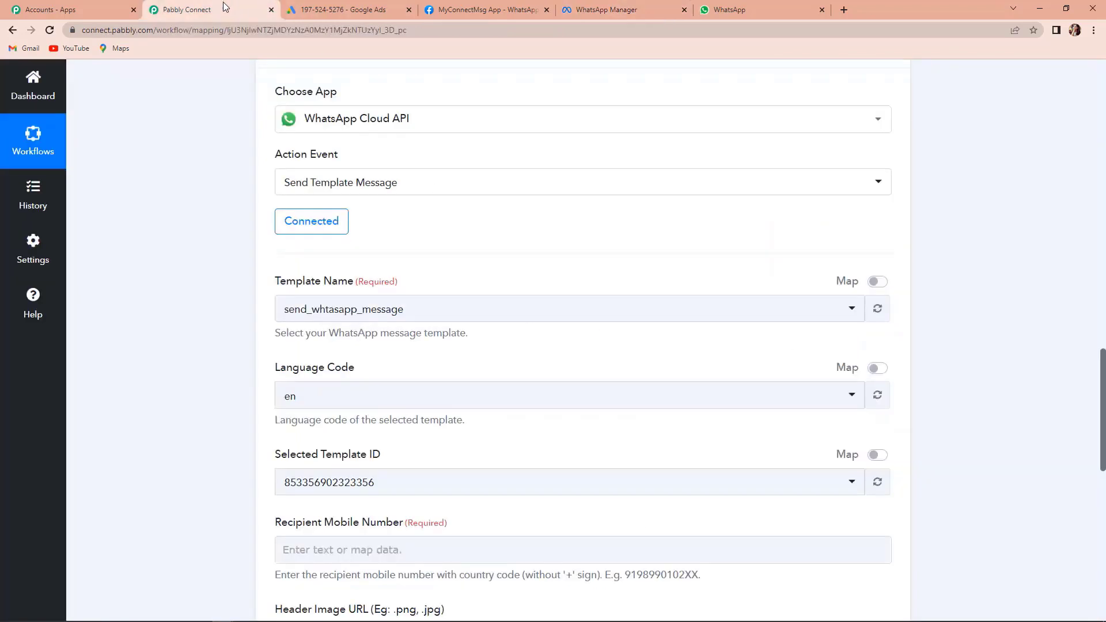
click(348, 311)
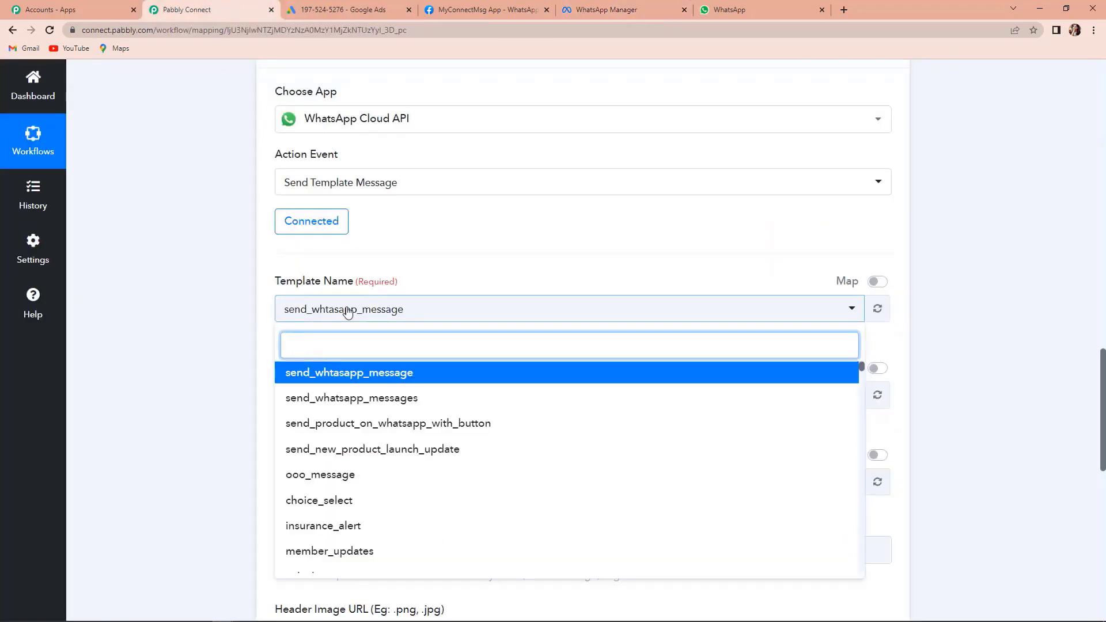
text(admin)
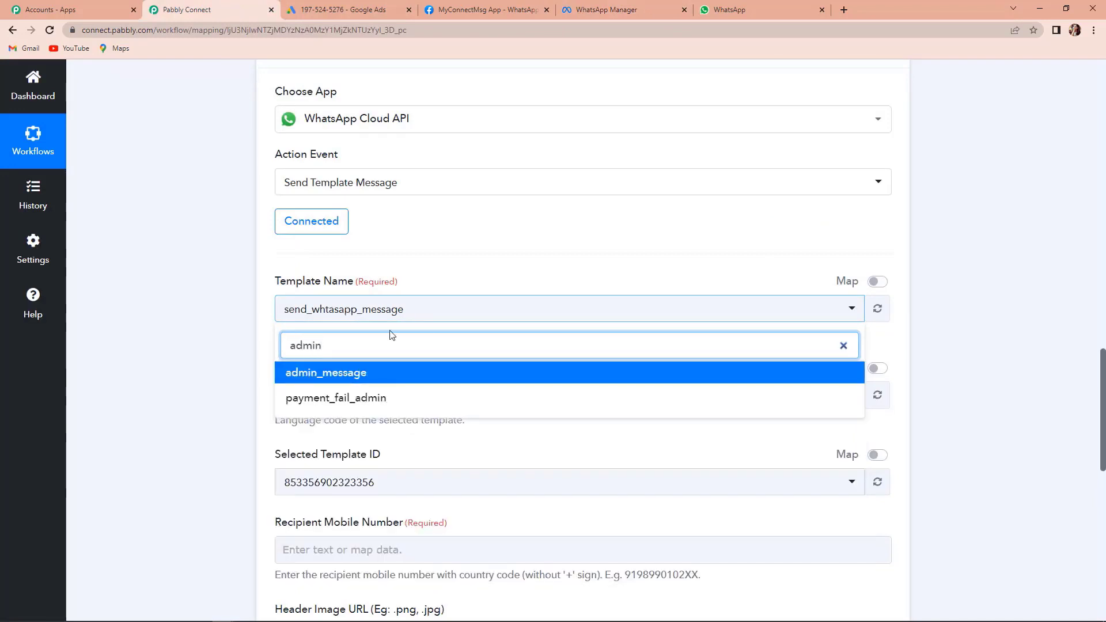
click(355, 374)
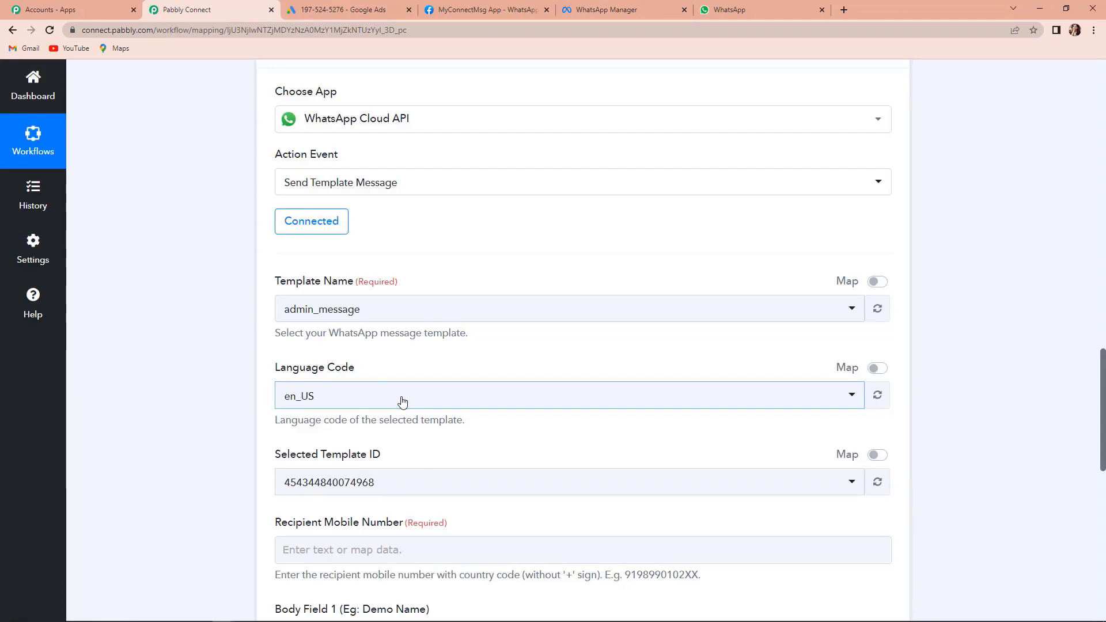
scroll(402, 401, down, 2)
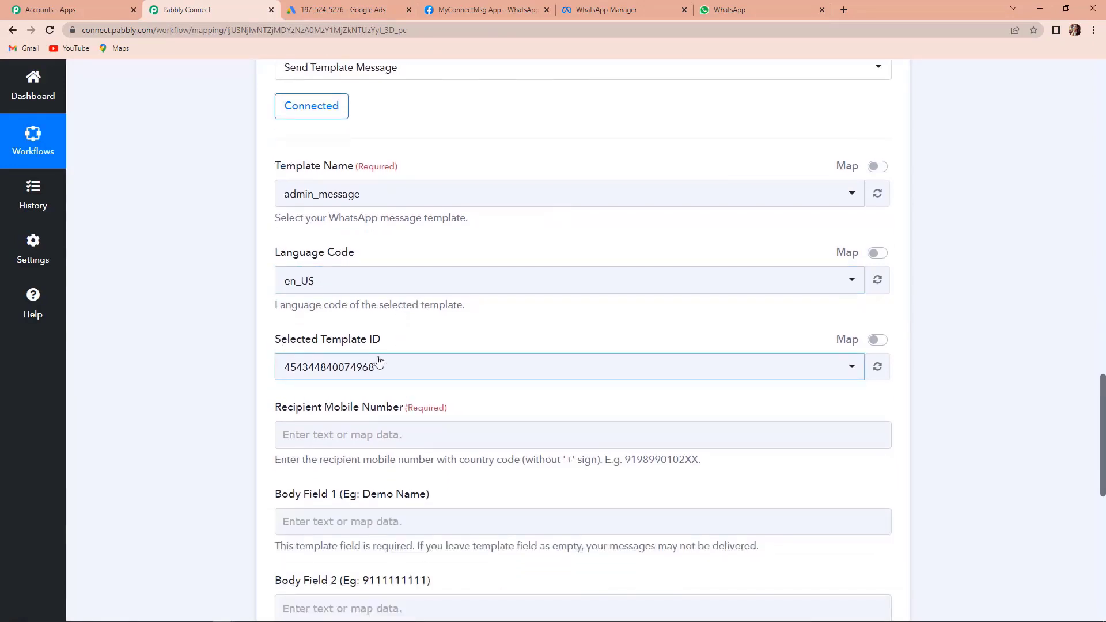
scroll(431, 383, down, 2)
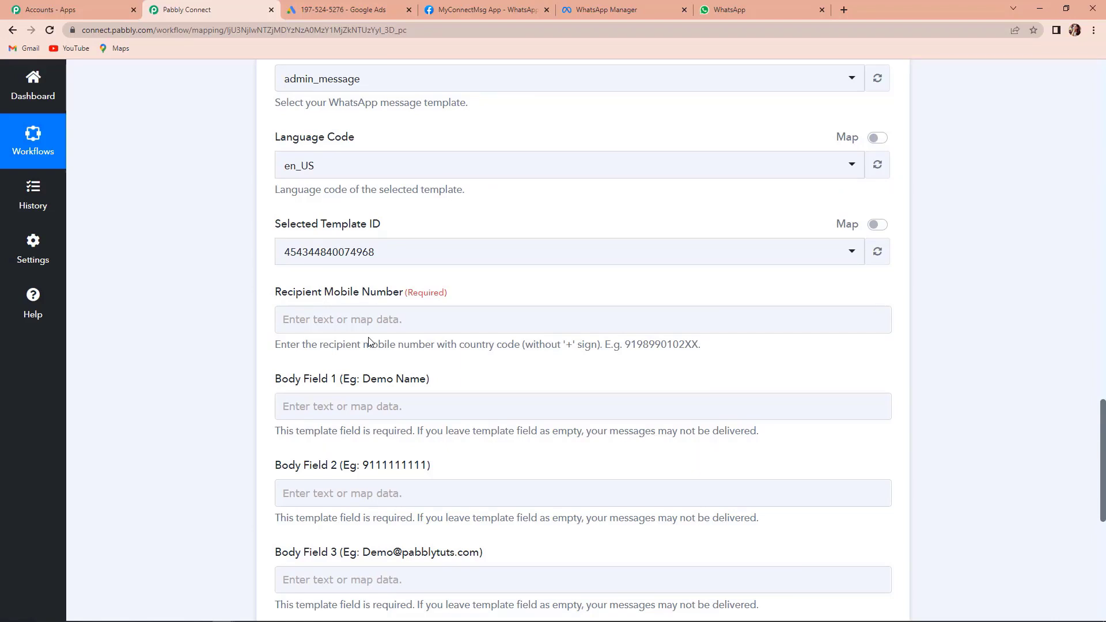
Paste the recipient's mobile number into the WhatsApp action
click(363, 320)
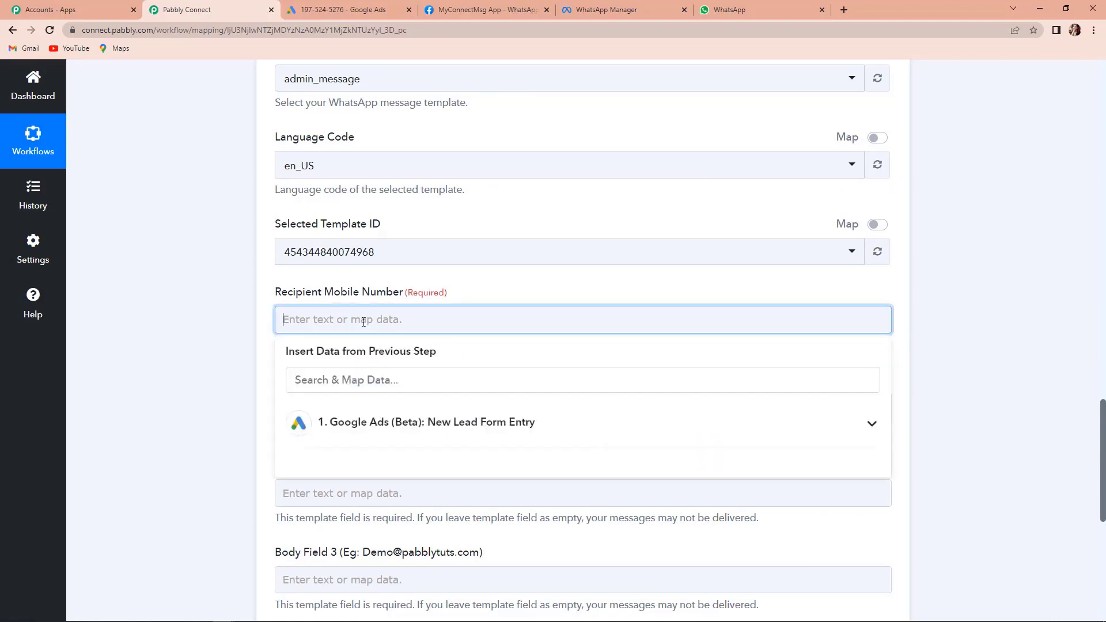
key(ctrl+v)
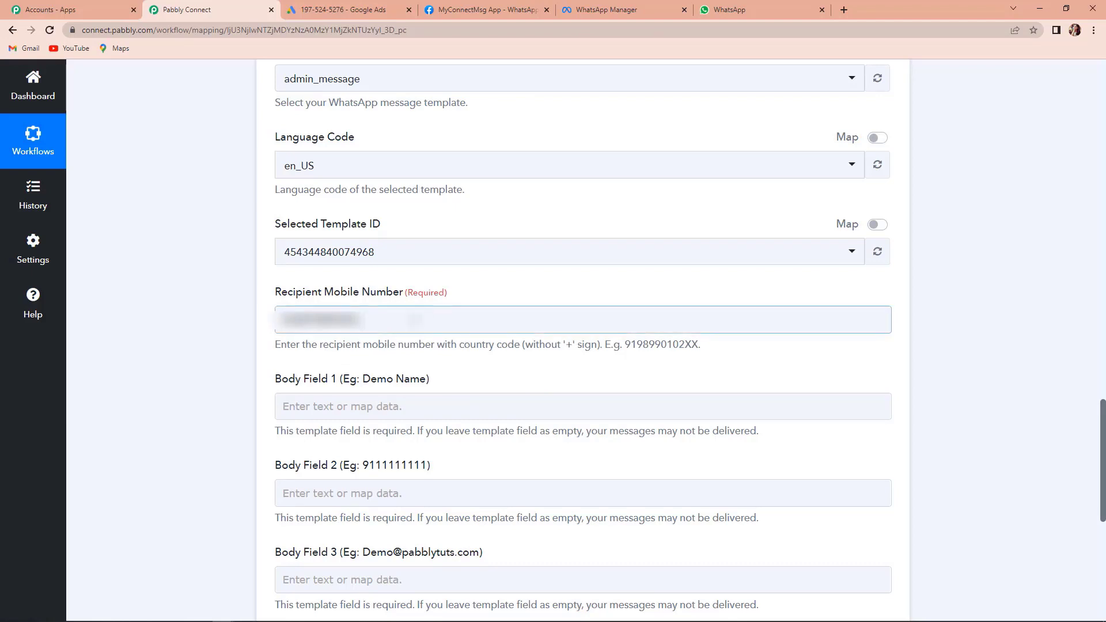
scroll(257, 326, down, 2)
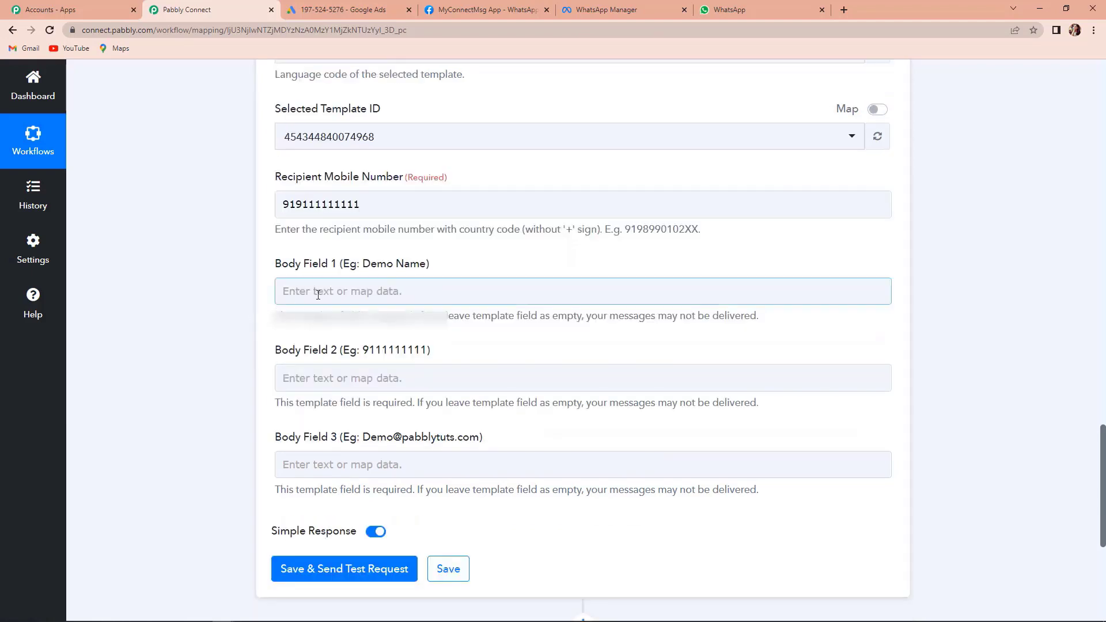
Map the Google Ads lead's name to Body Field 1 and phone number to Body Field 2
click(318, 291)
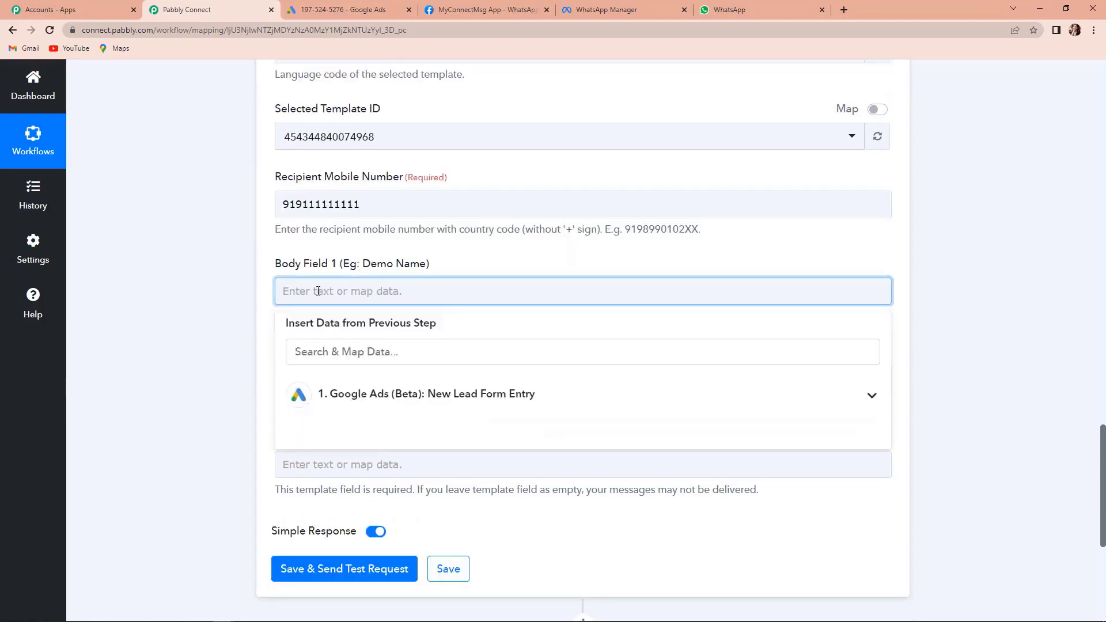
click(370, 398)
text(nam)
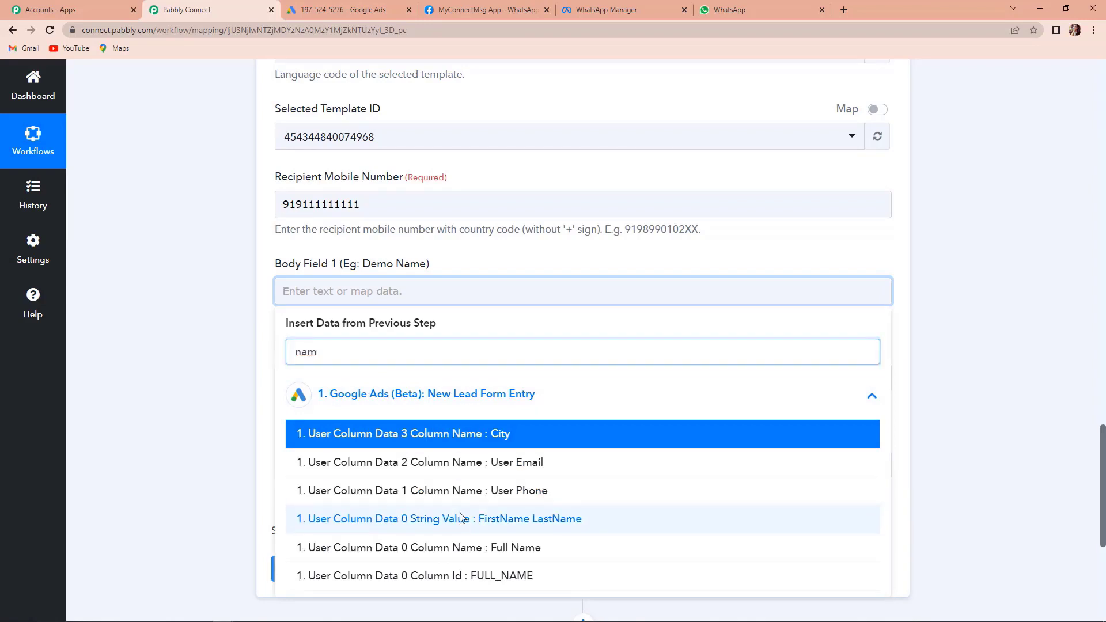
click(415, 518)
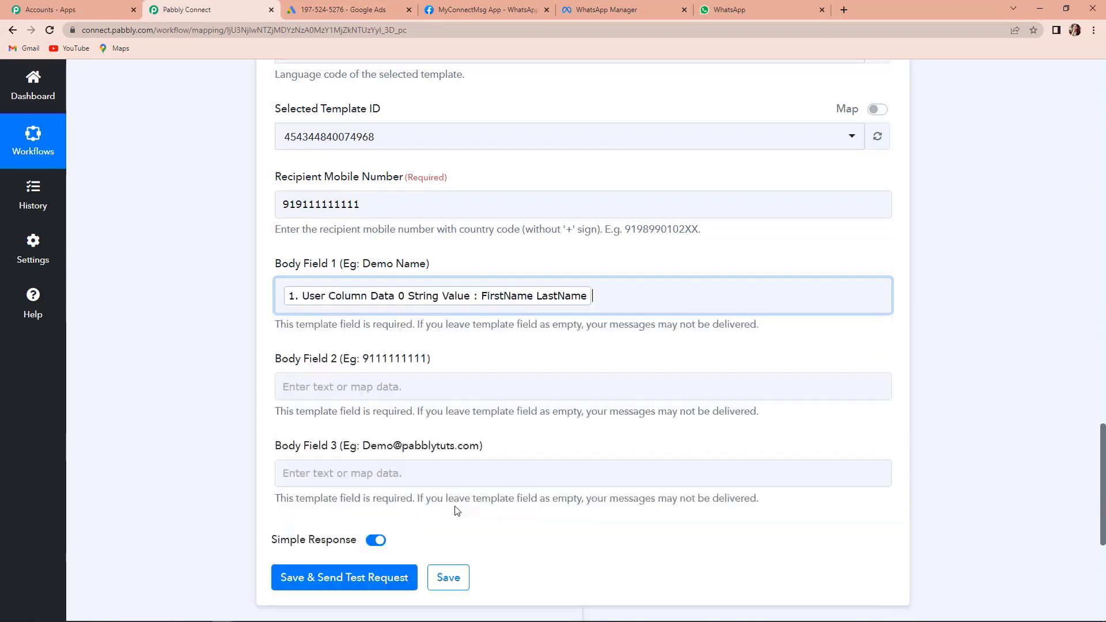
click(185, 313)
scroll(185, 313, down, 1)
click(321, 214)
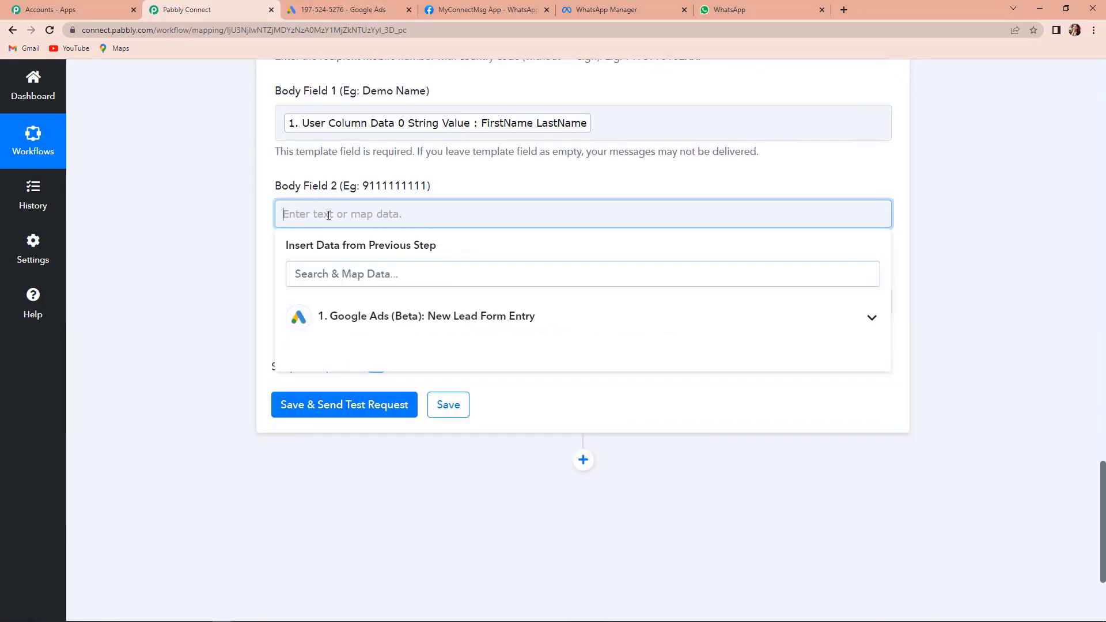
click(444, 326)
click(512, 526)
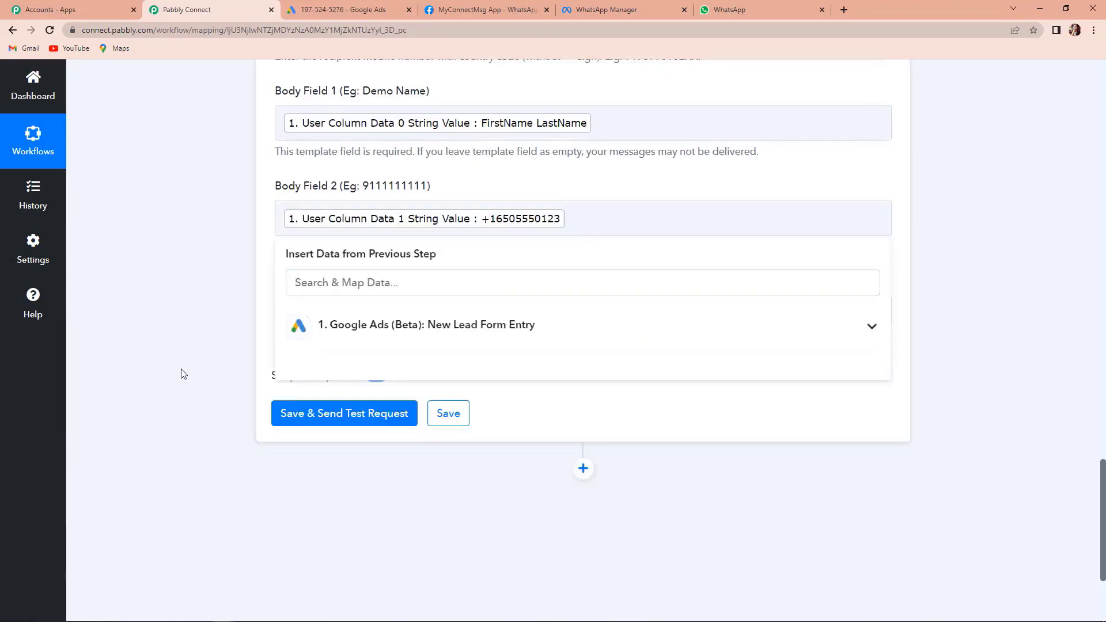
click(180, 375)
Map the lead's email to Body Field 3, then save and send a test request
click(365, 311)
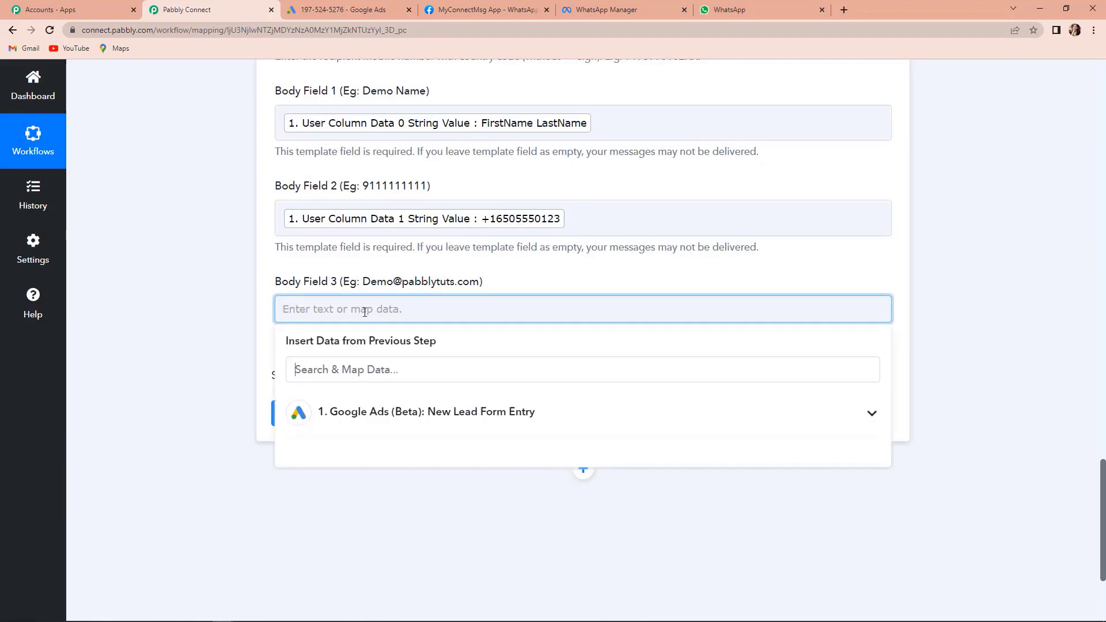
click(403, 413)
scroll(431, 486, down, 2)
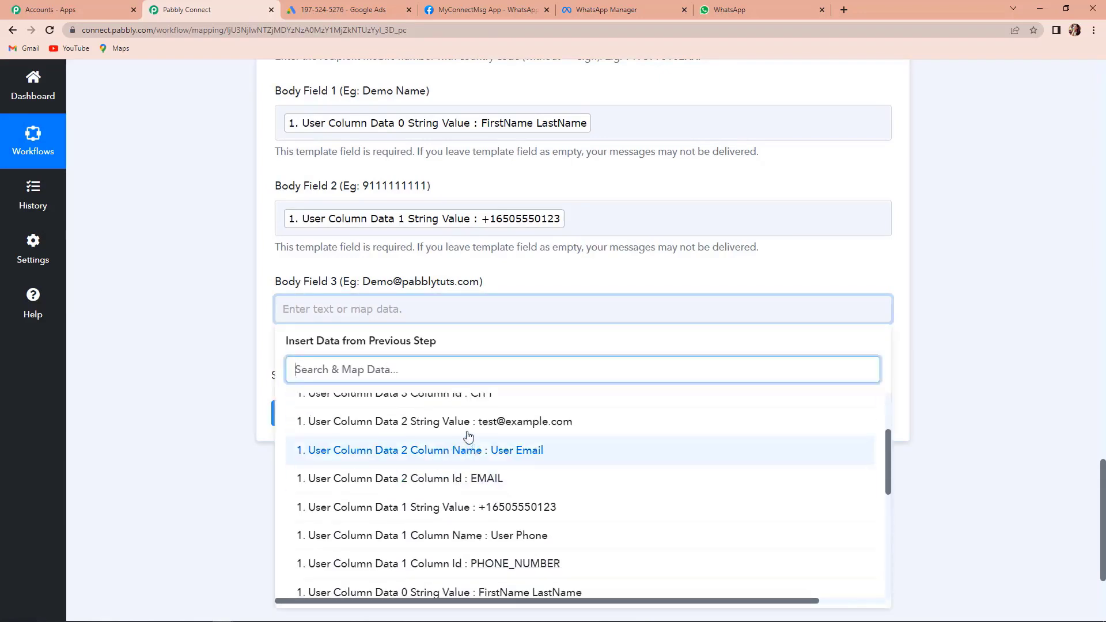
click(437, 417)
click(168, 383)
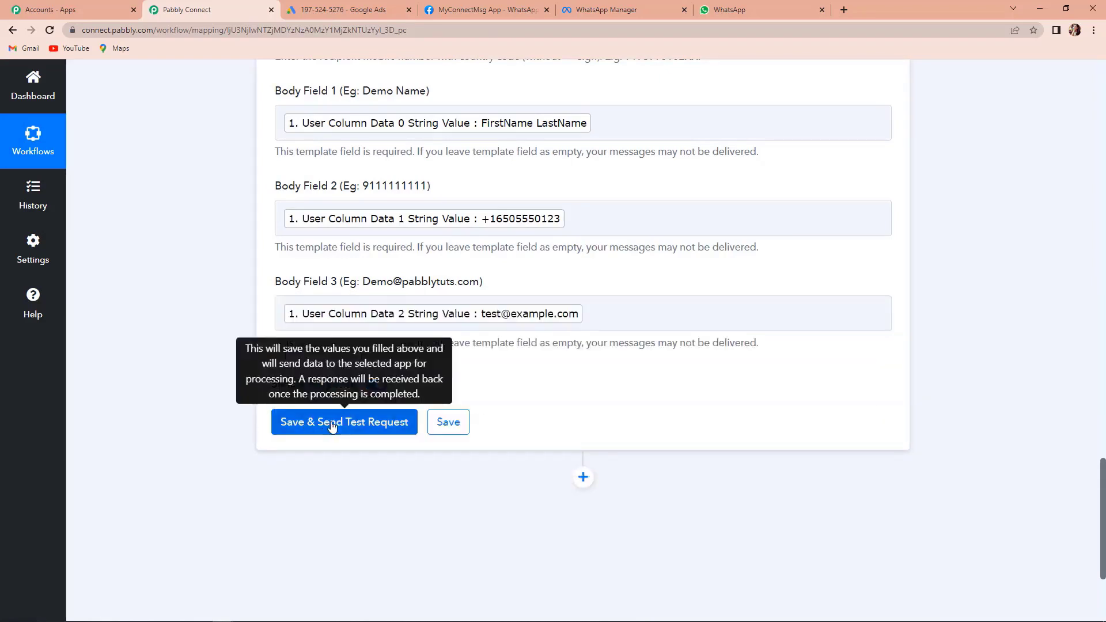
click(332, 425)
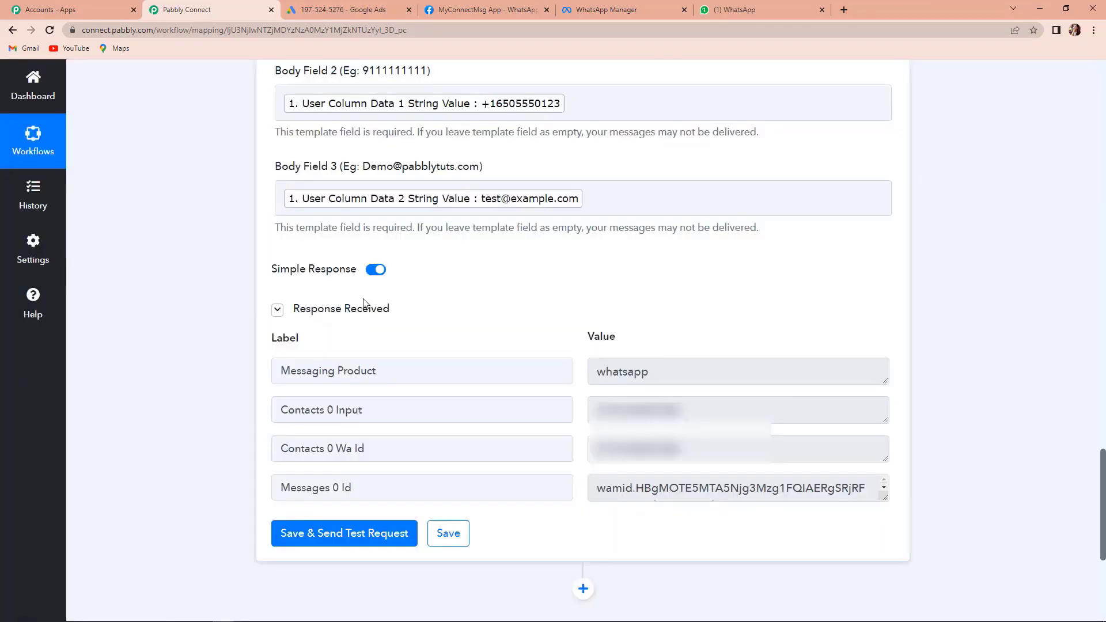
click(740, 9)
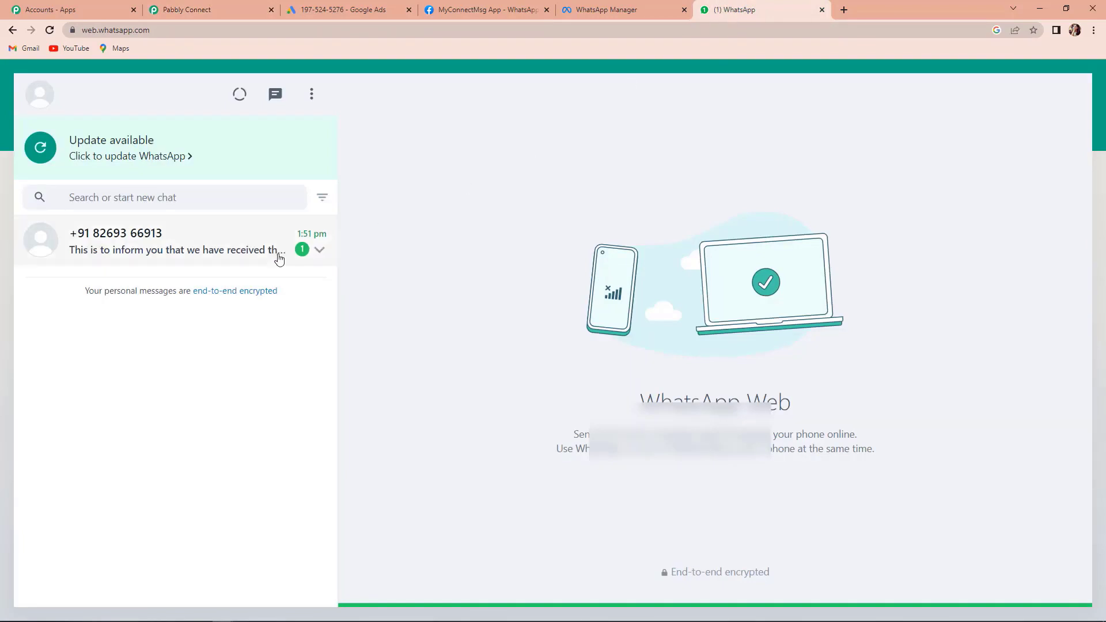
Open the unread WhatsApp chat showing the lead's name, mobile number and email
click(148, 249)
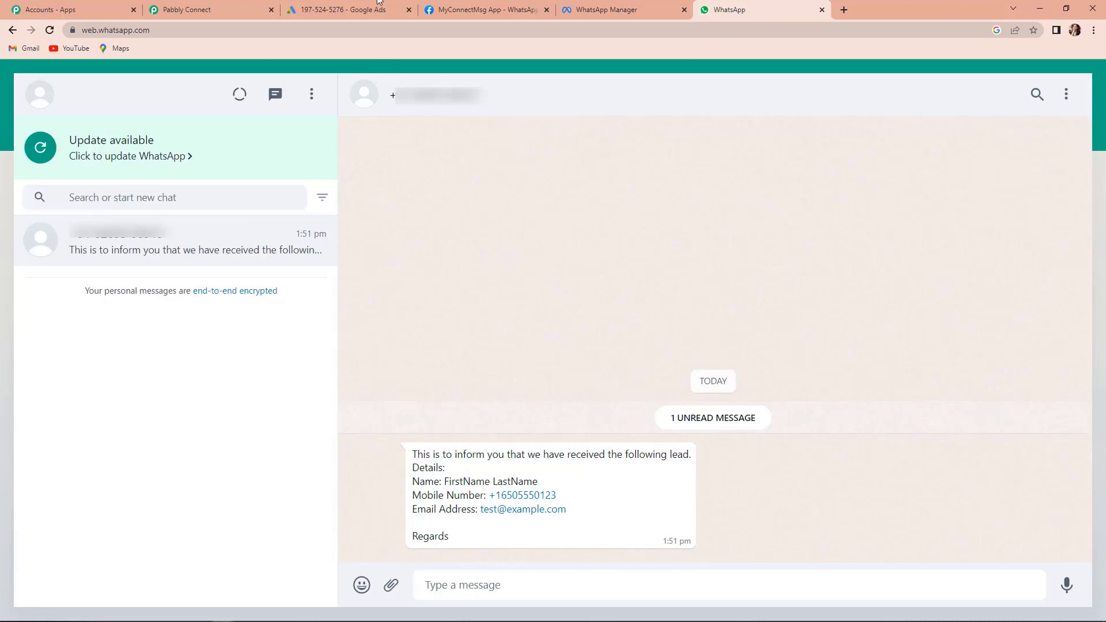
Back in the Pabbly workflow, collapse the Google Ads trigger step into a compact card
click(224, 3)
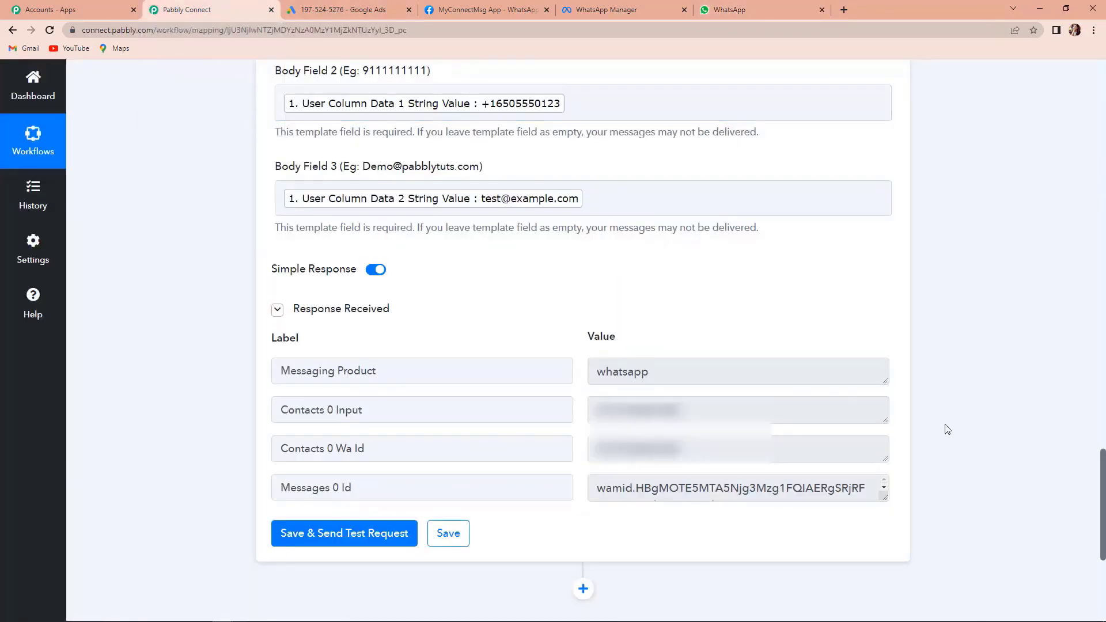
scroll(944, 430, up, 20)
scroll(939, 449, down, 4)
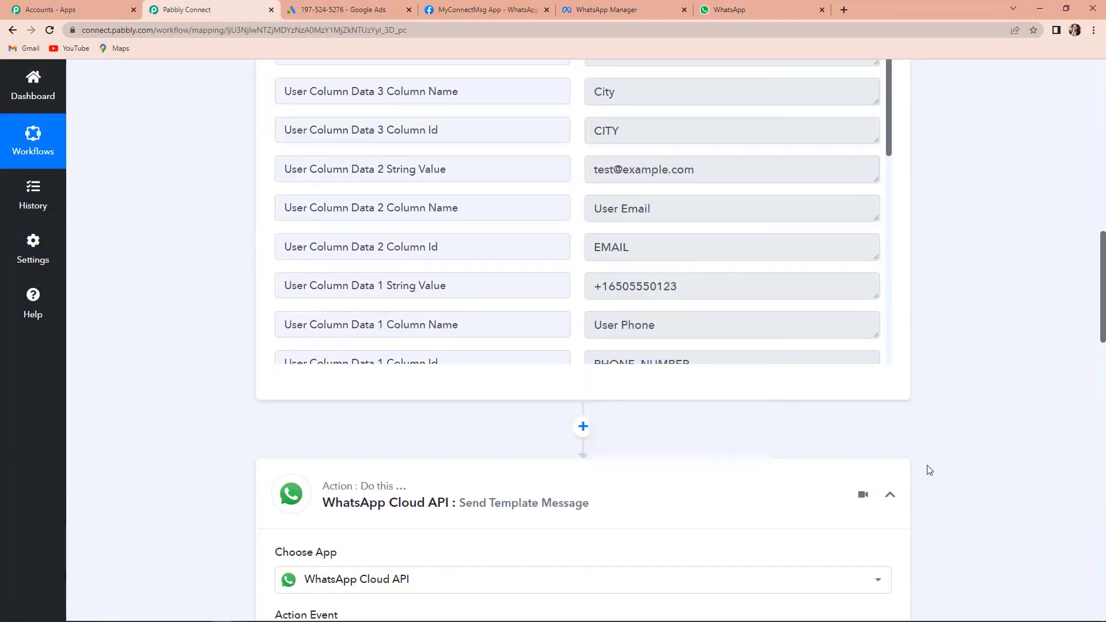
scroll(802, 439, up, 15)
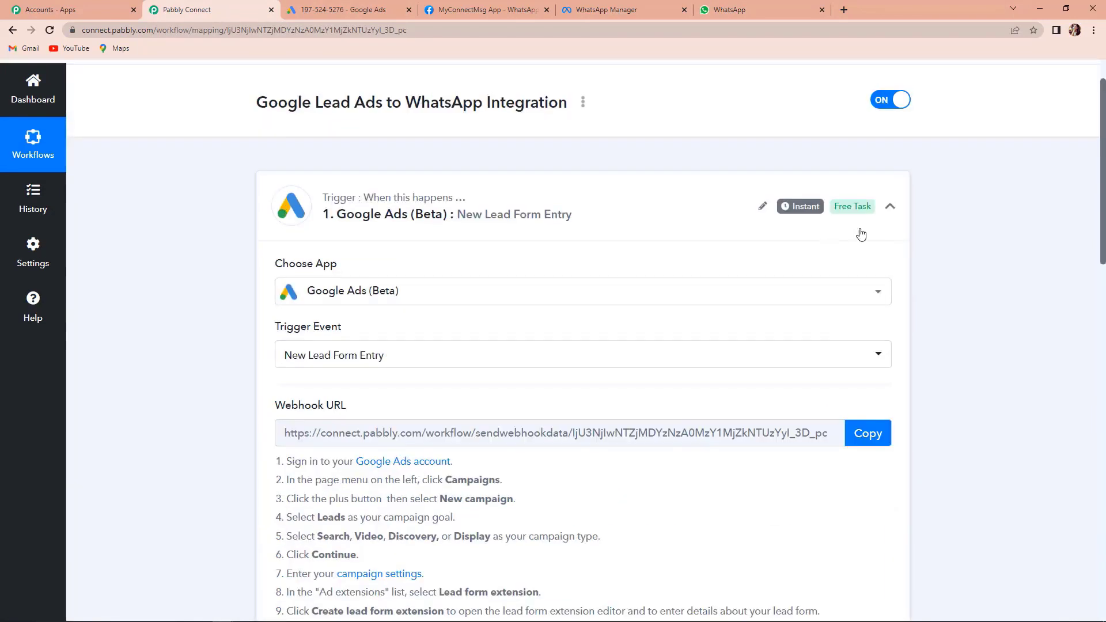
click(890, 206)
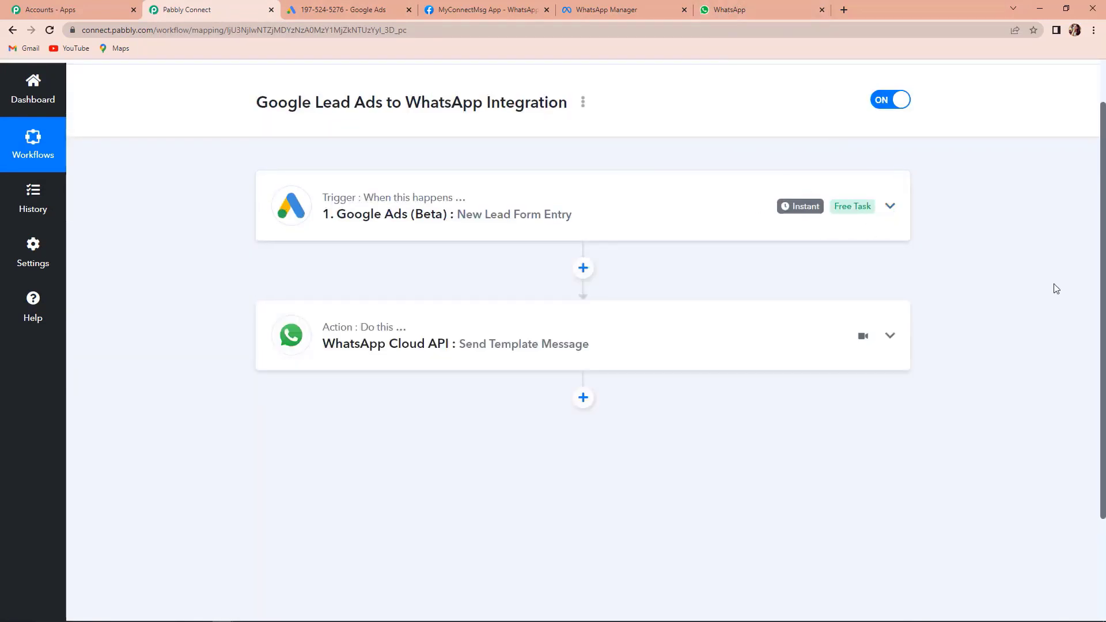